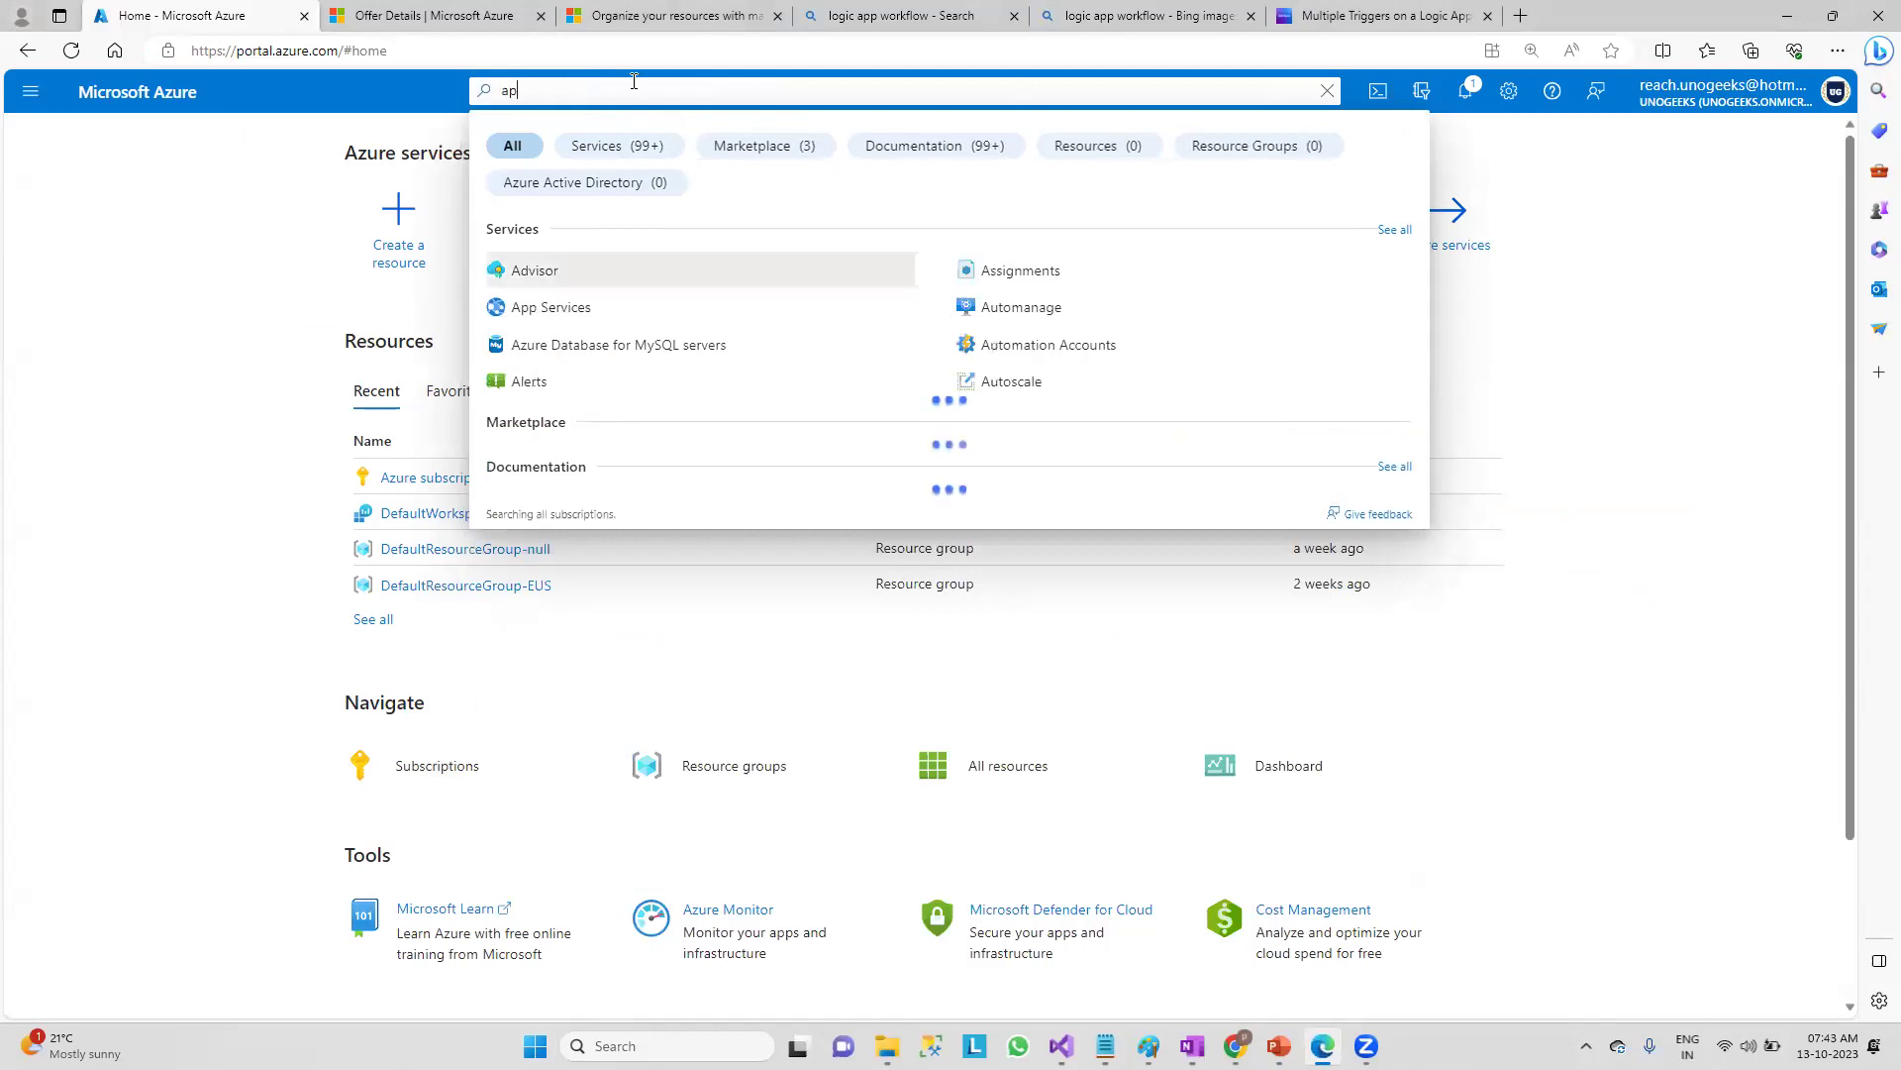
- Search the portal for "app mobile", and refine the query to "mobile app"
text(obile)
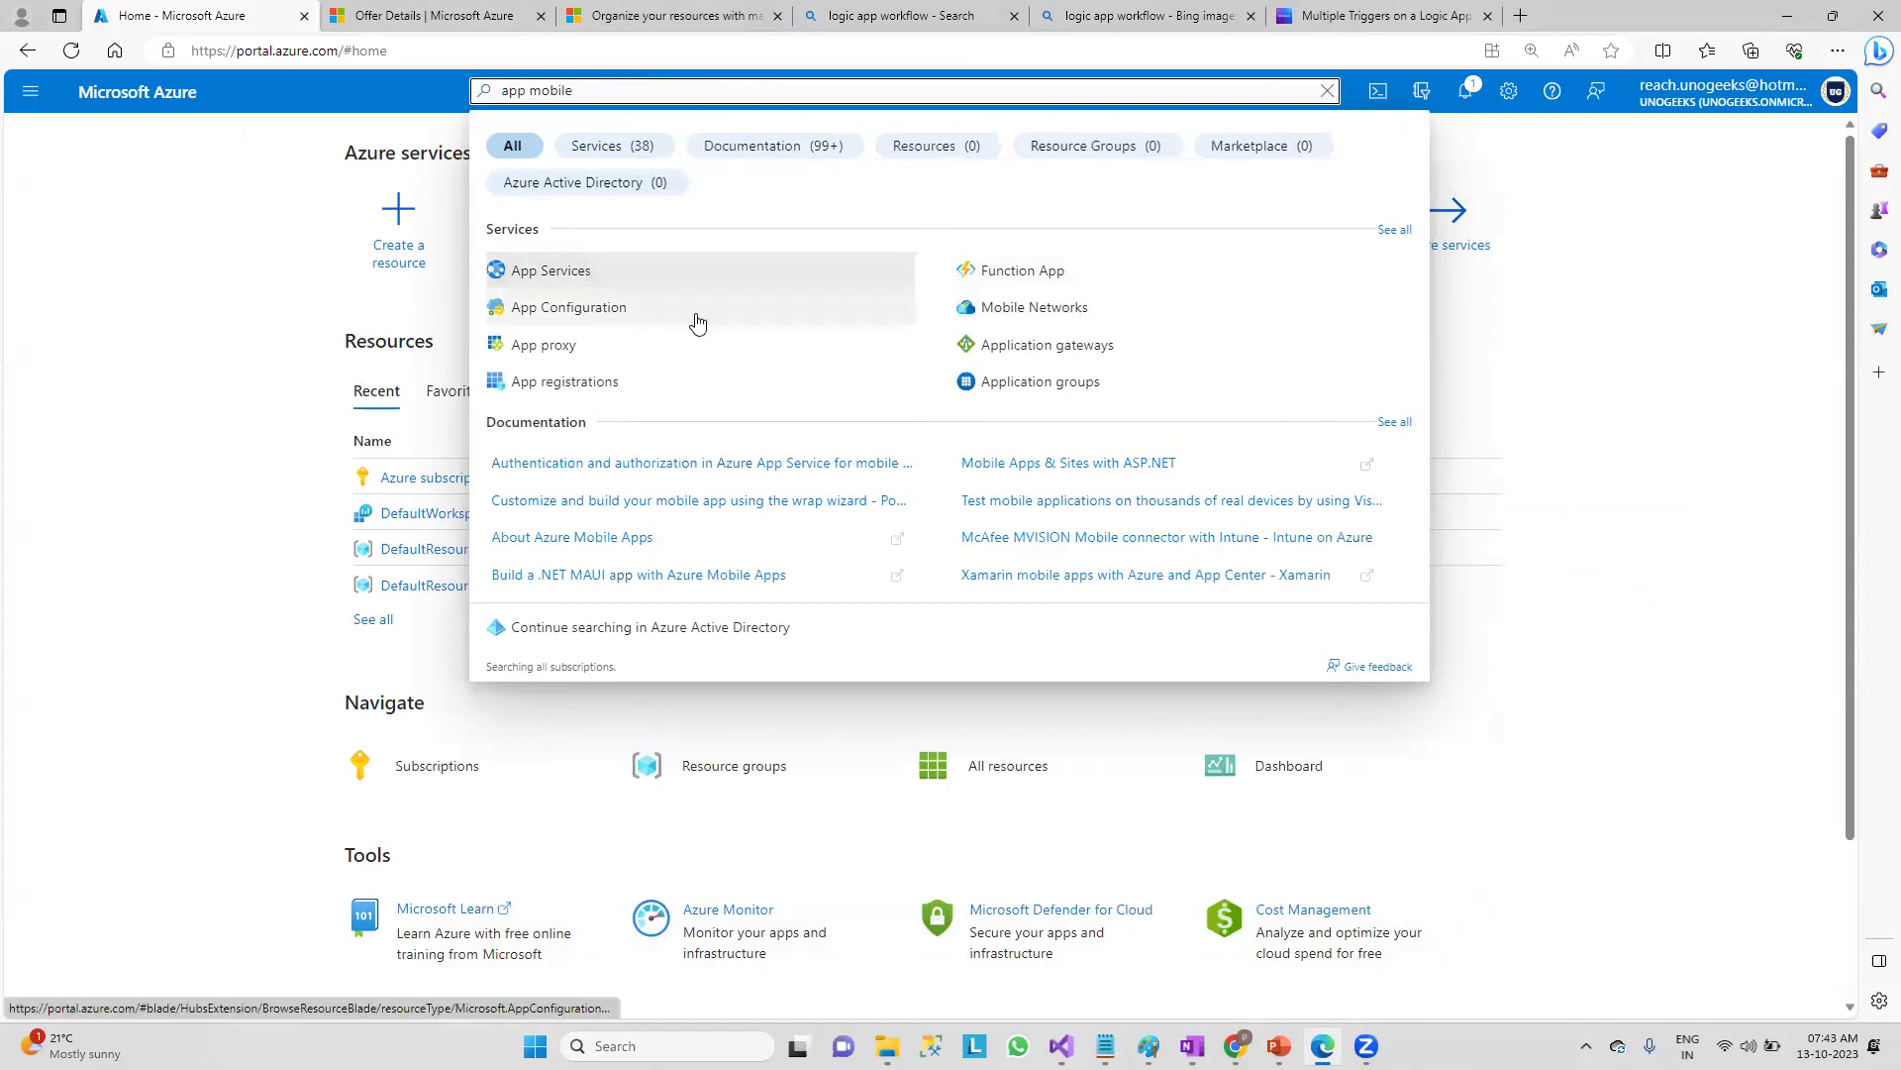
double_click(522, 91)
key(BackSpace)
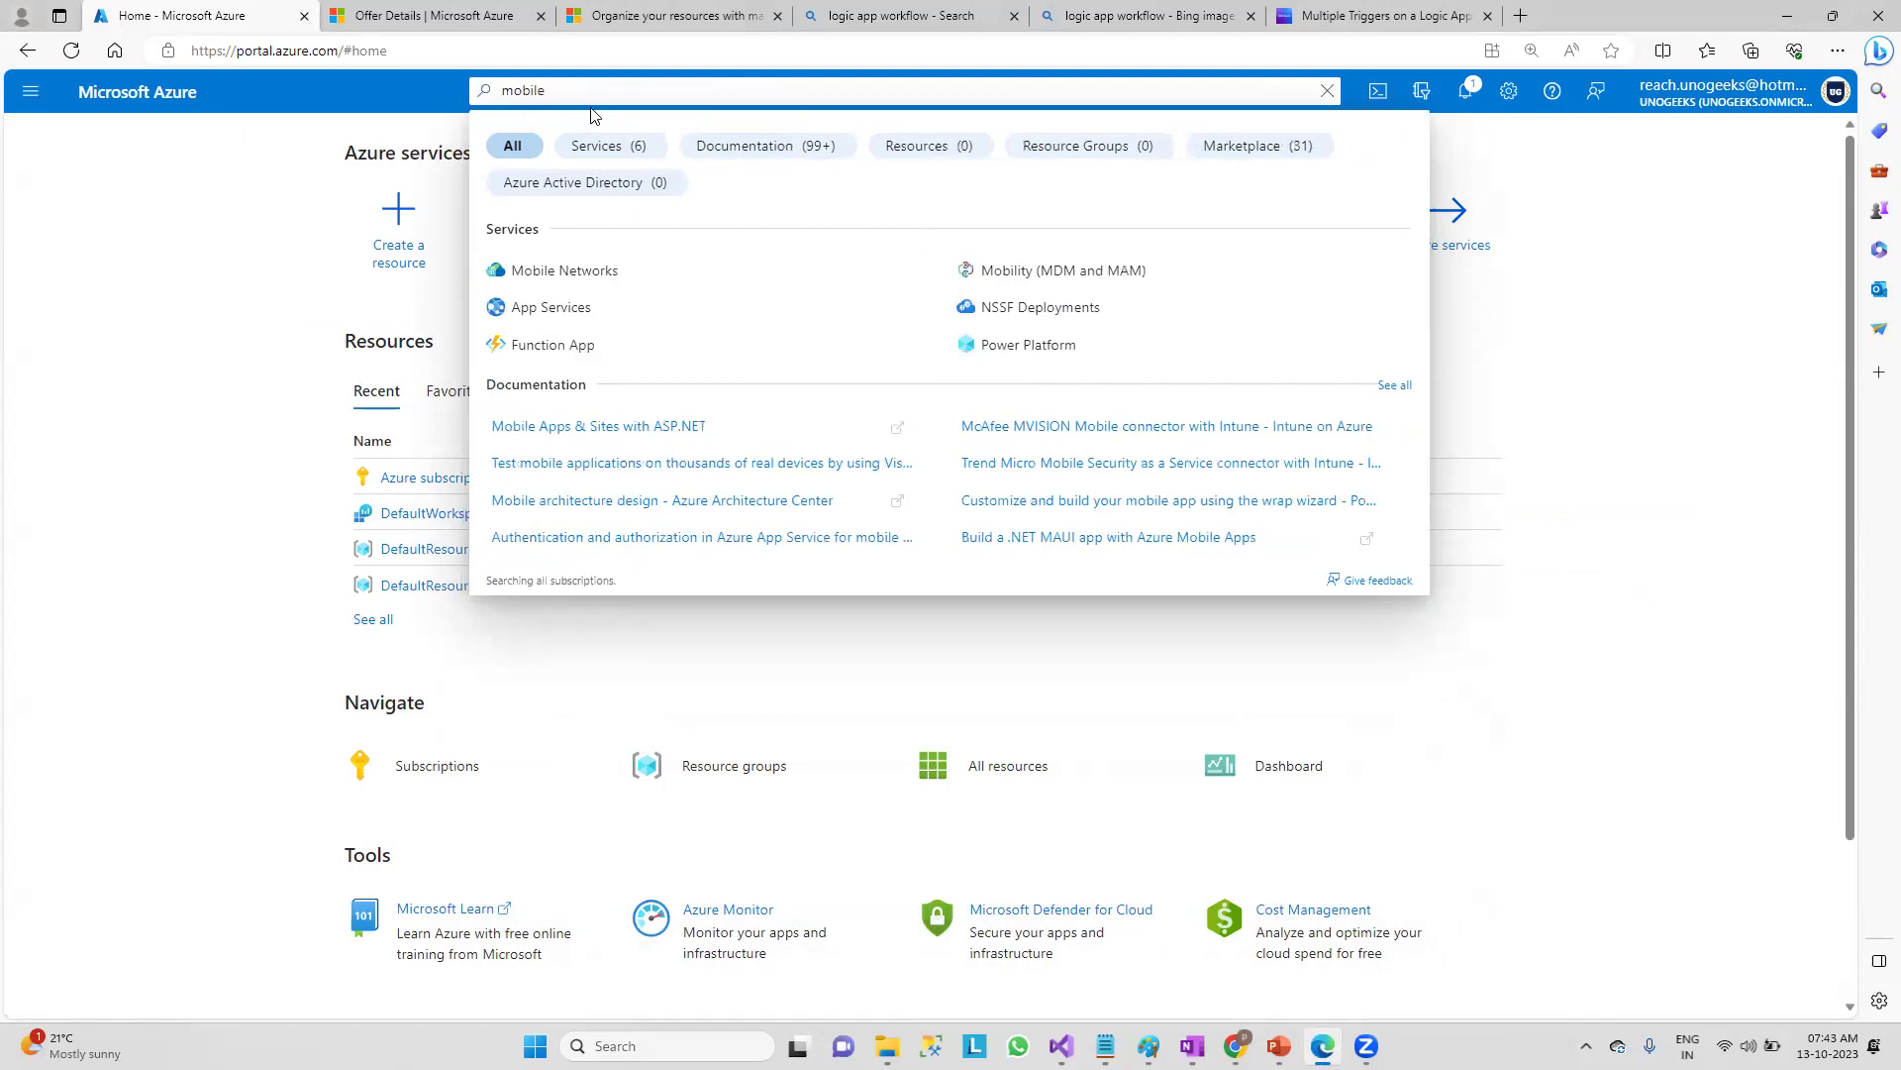
click(602, 85)
text(app)
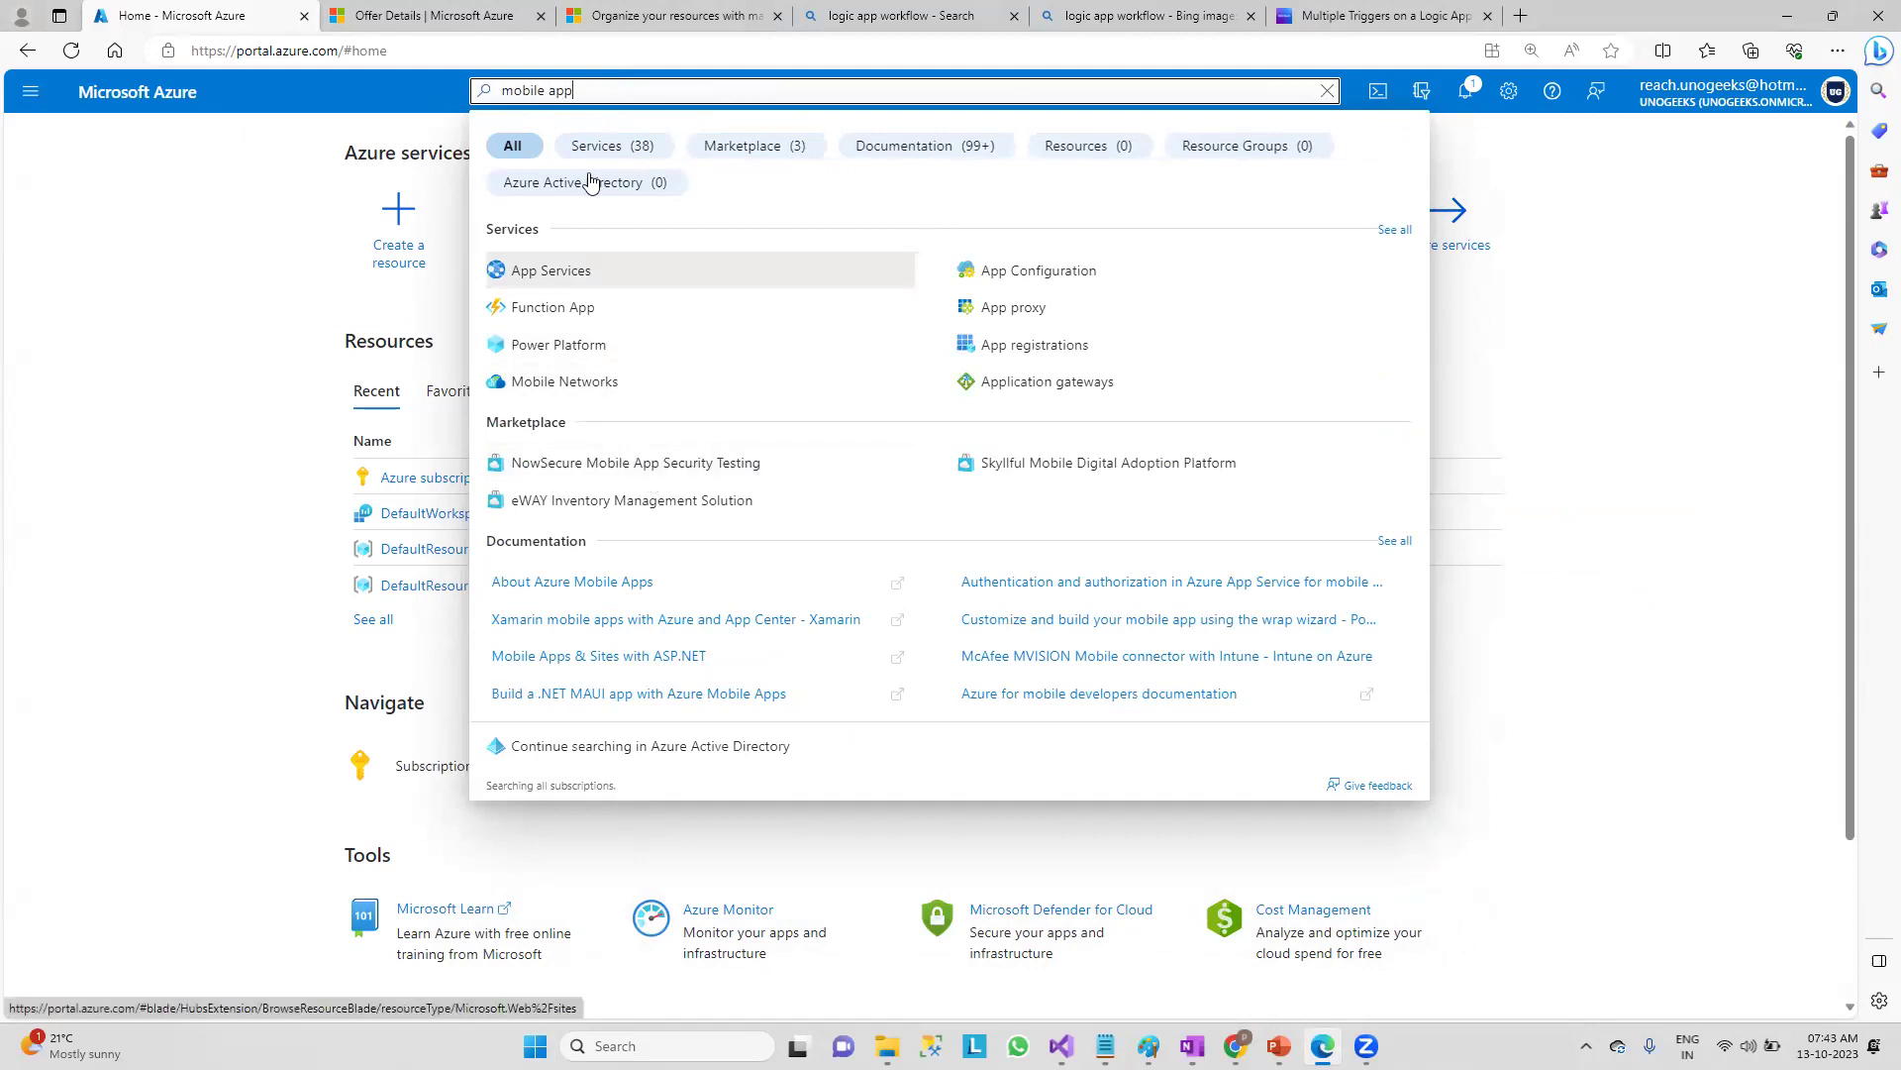
- Search the portal for "market pla" and open the Marketplace service
triple_click(570, 87)
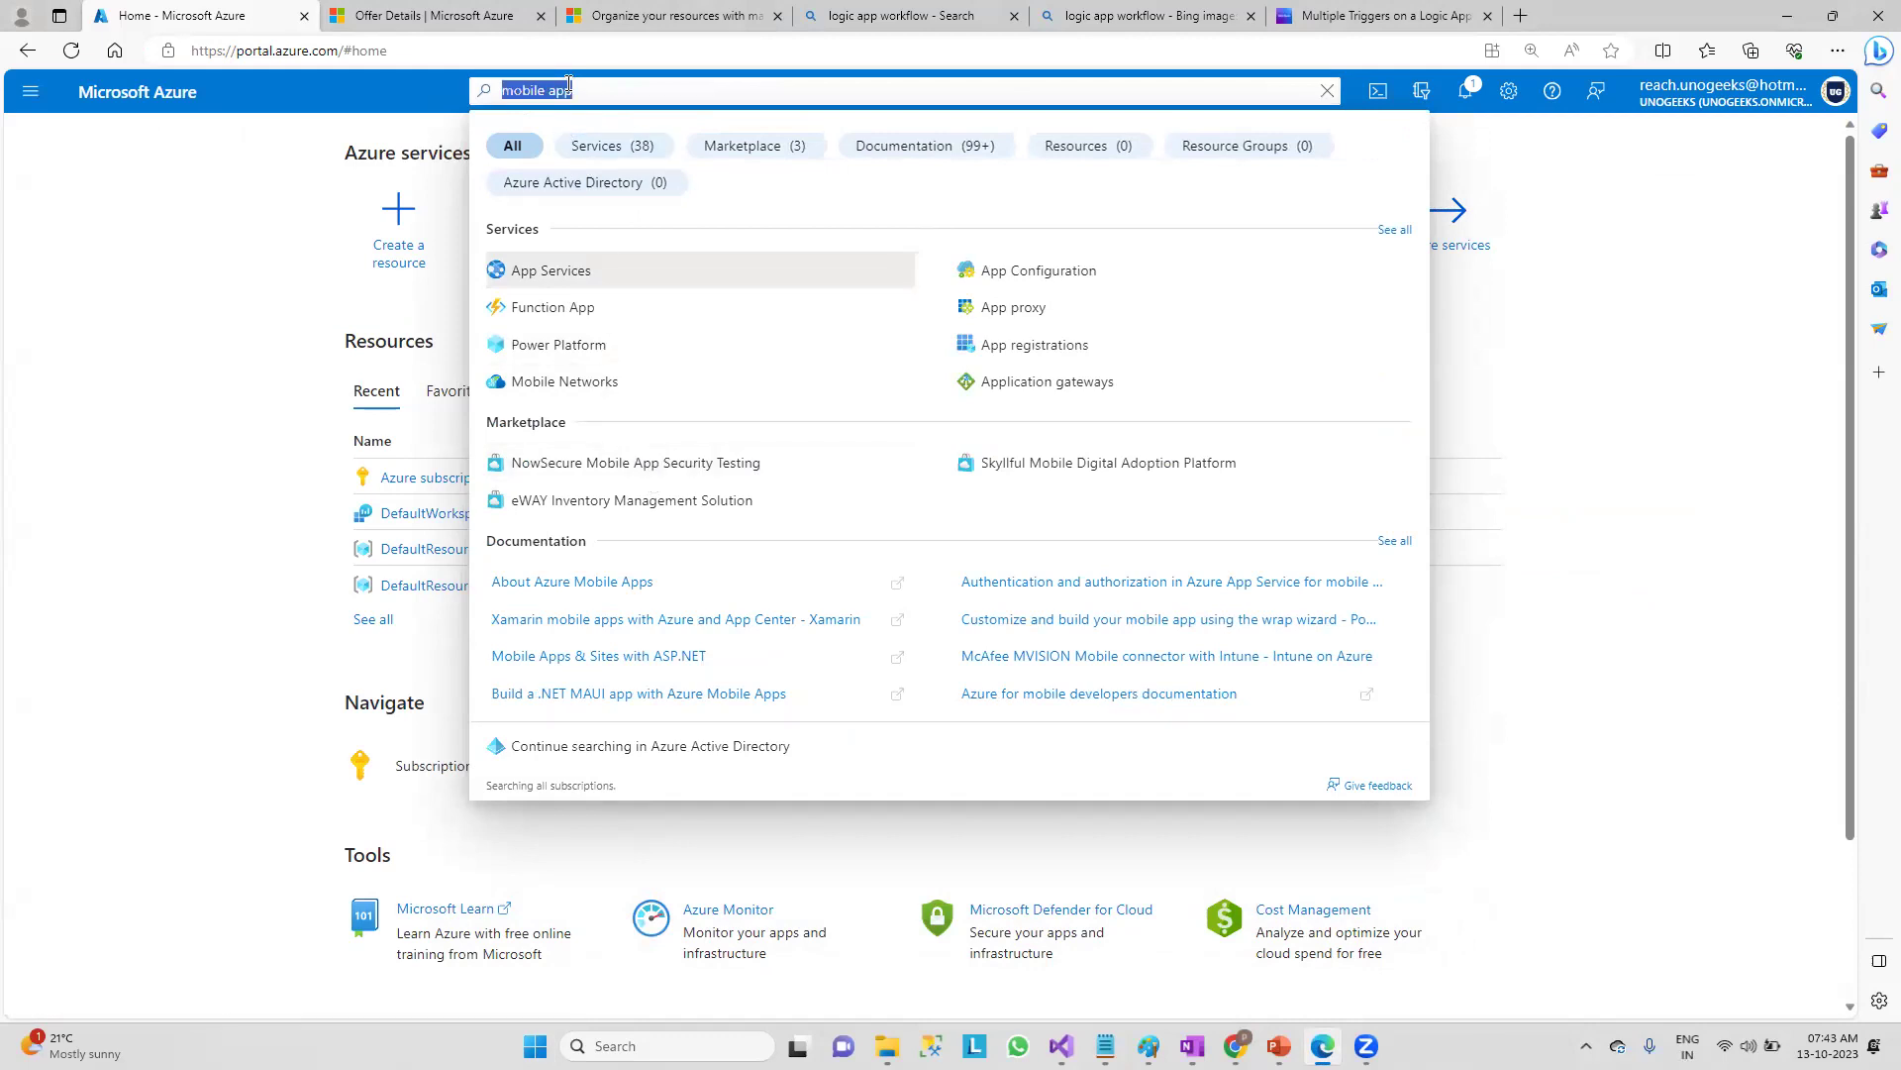
text(m)
key(BackSpace)
text(market)
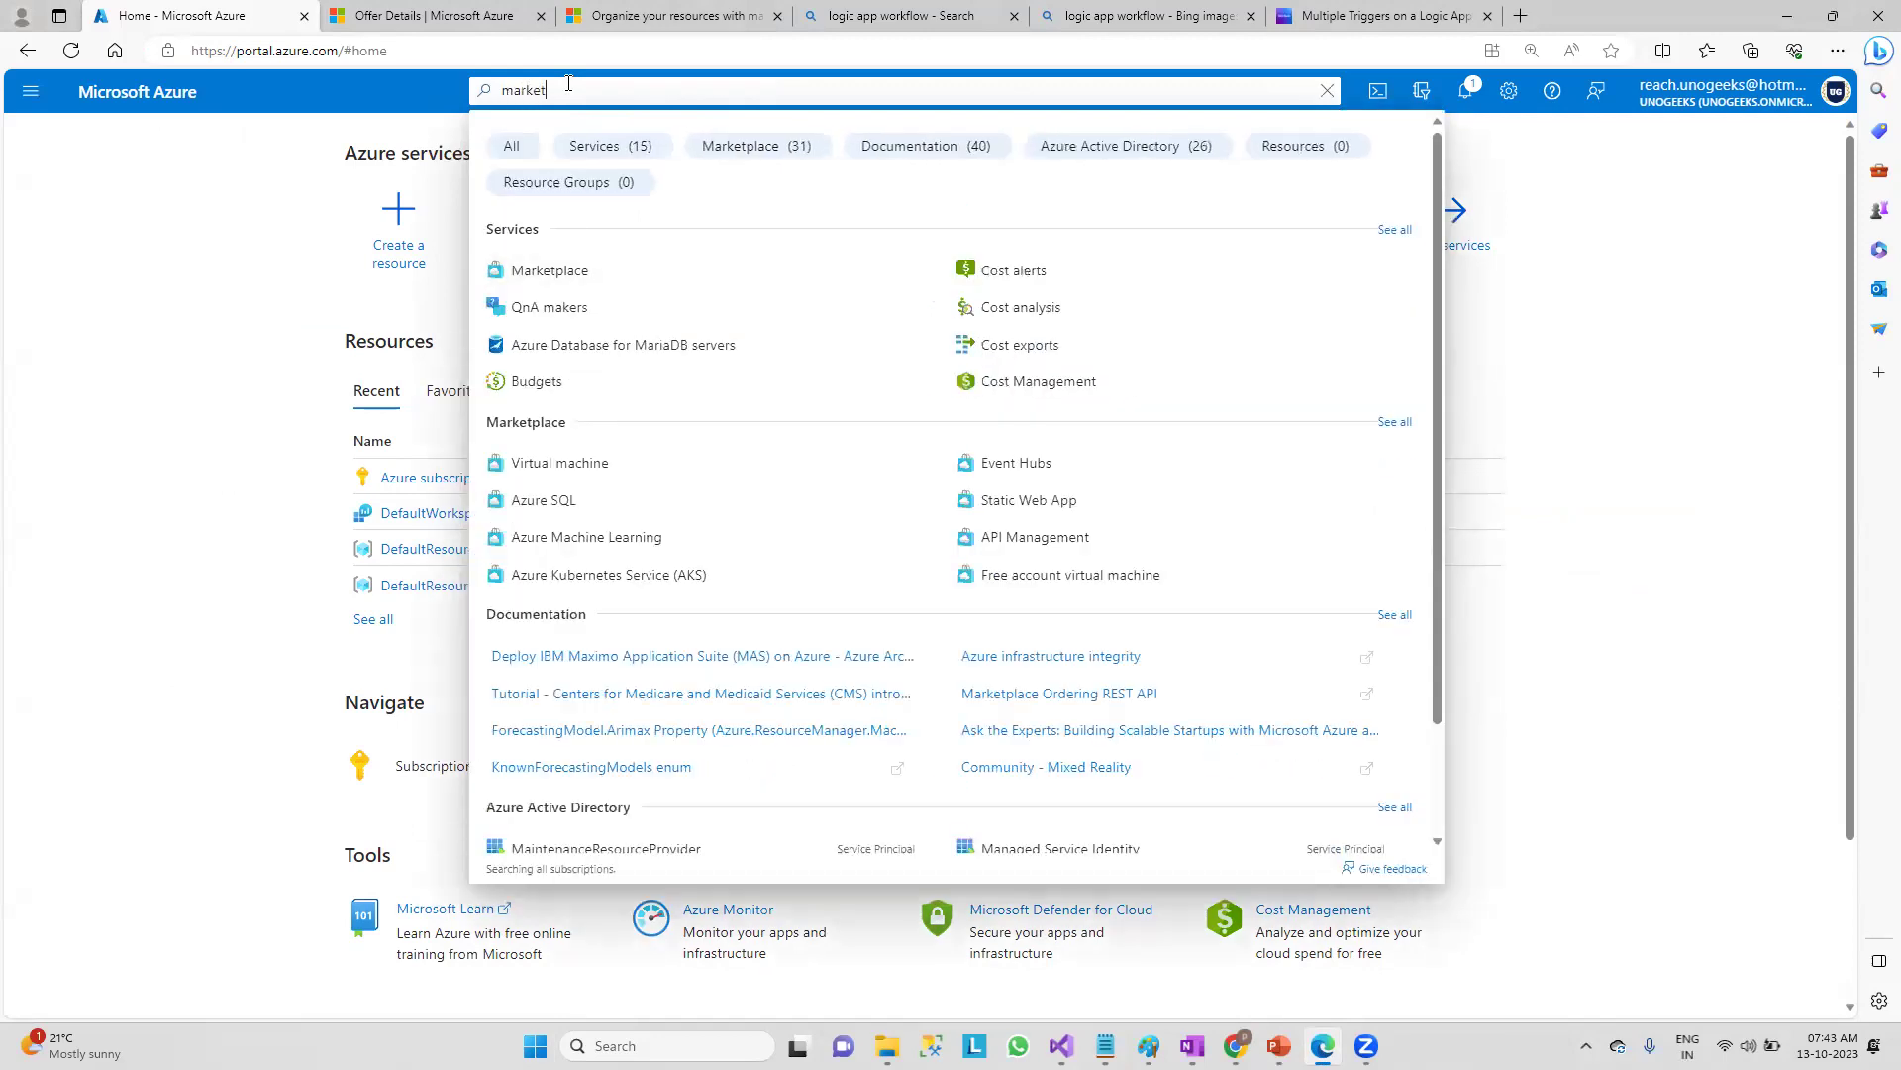
text( pla)
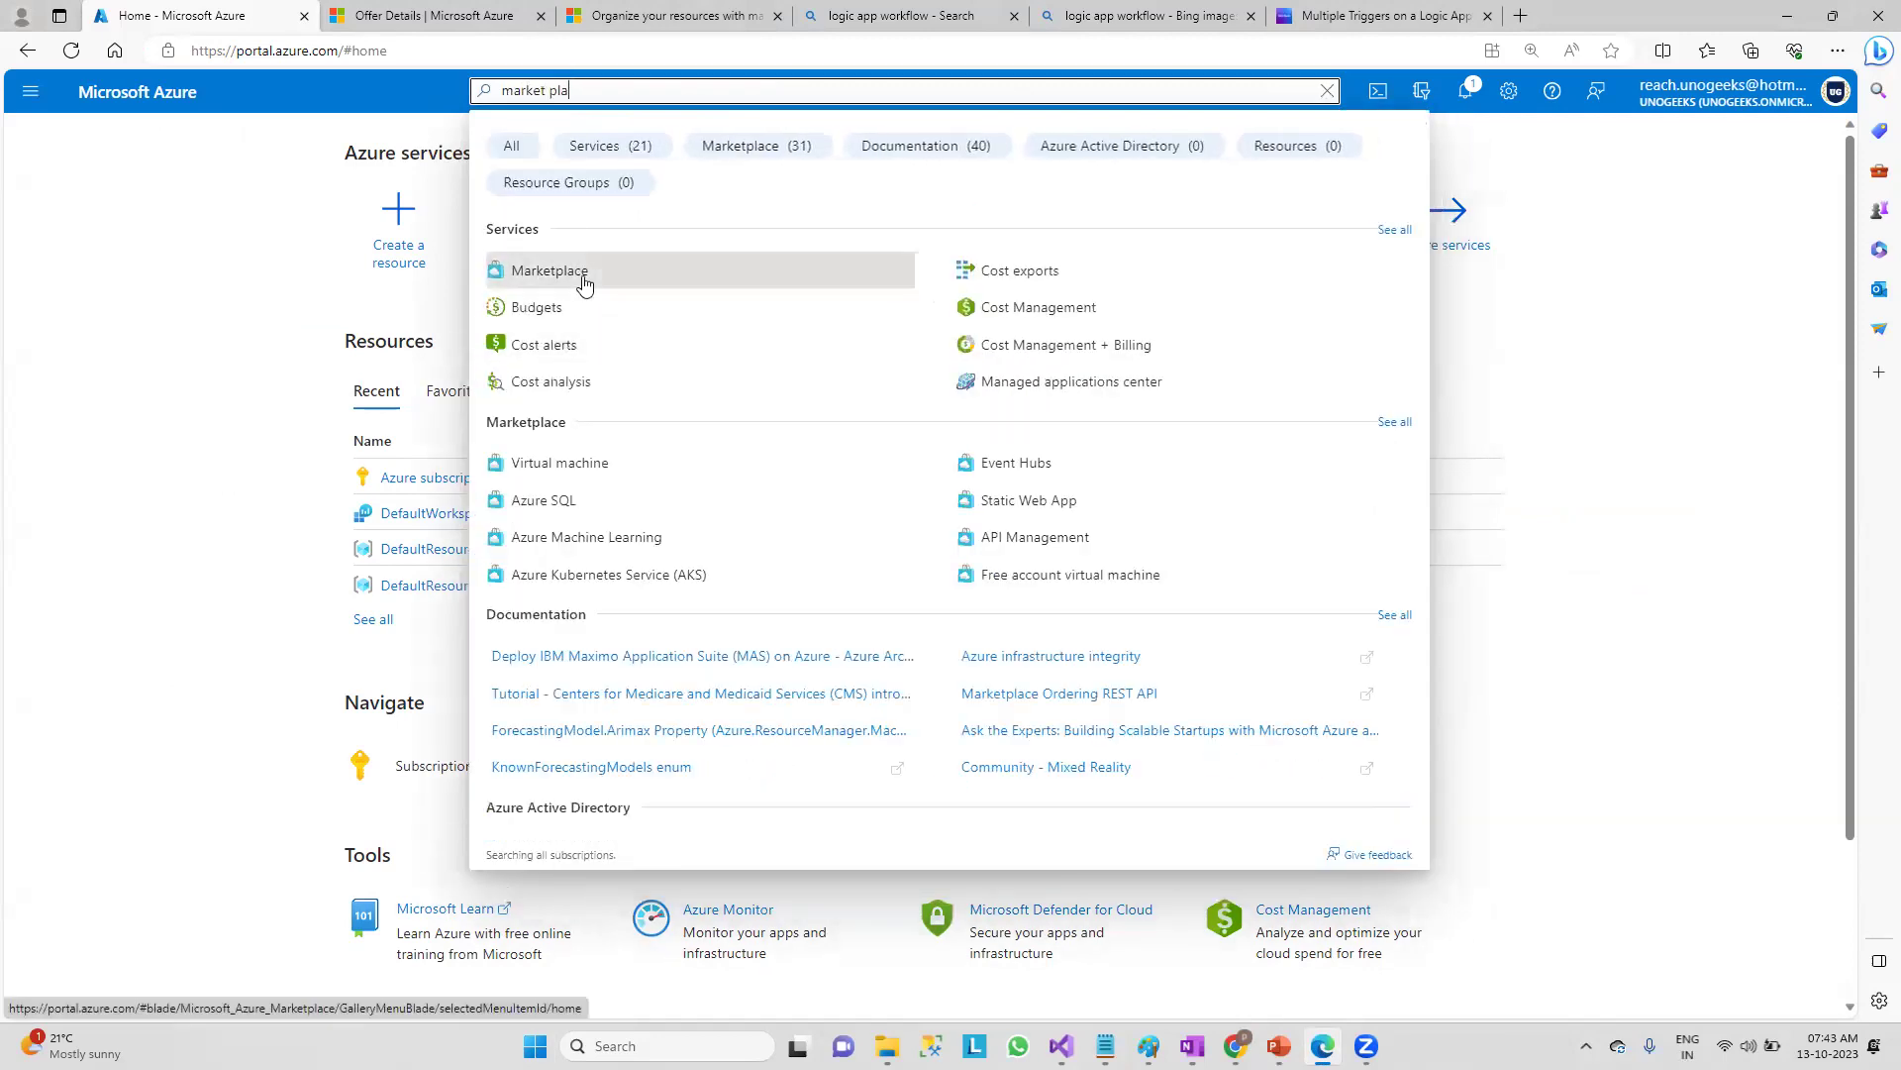
click(582, 282)
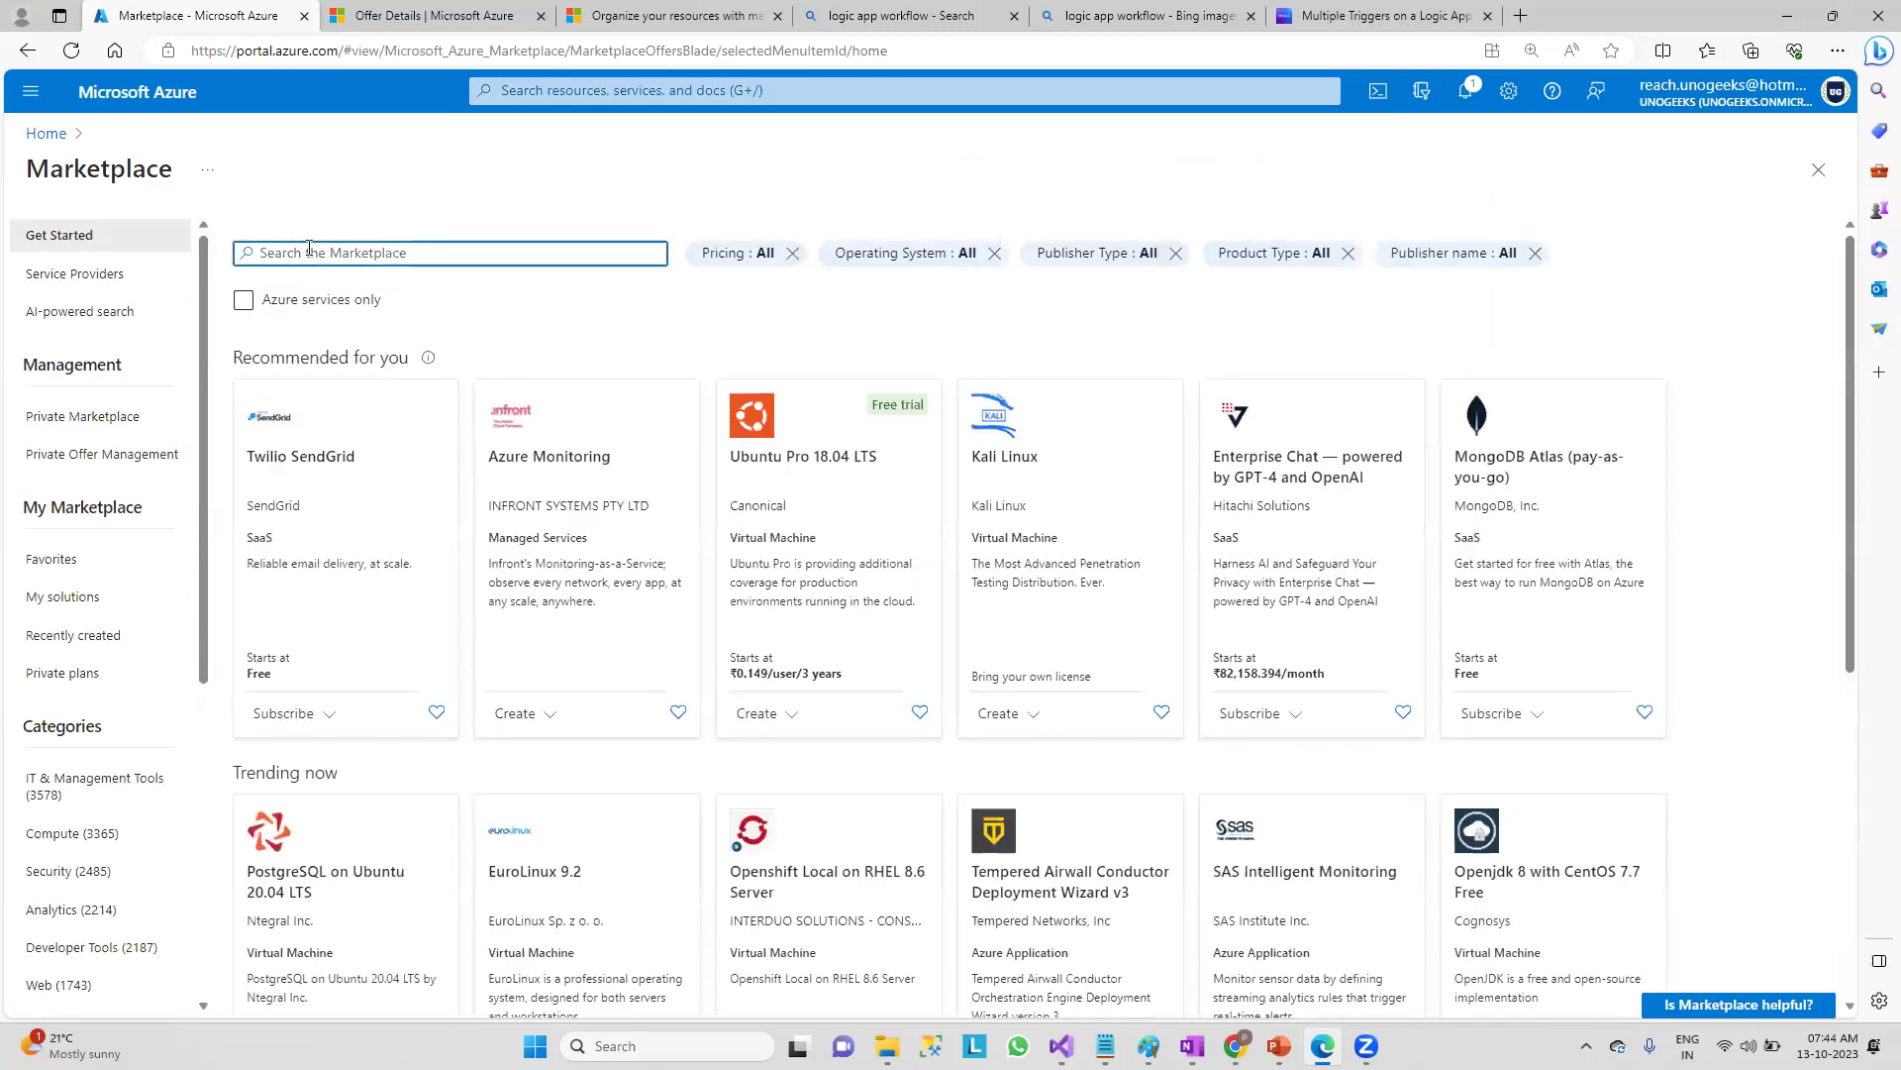
- Search the Marketplace for "mobile app" and limit the results to Azure services only
text(mobile a)
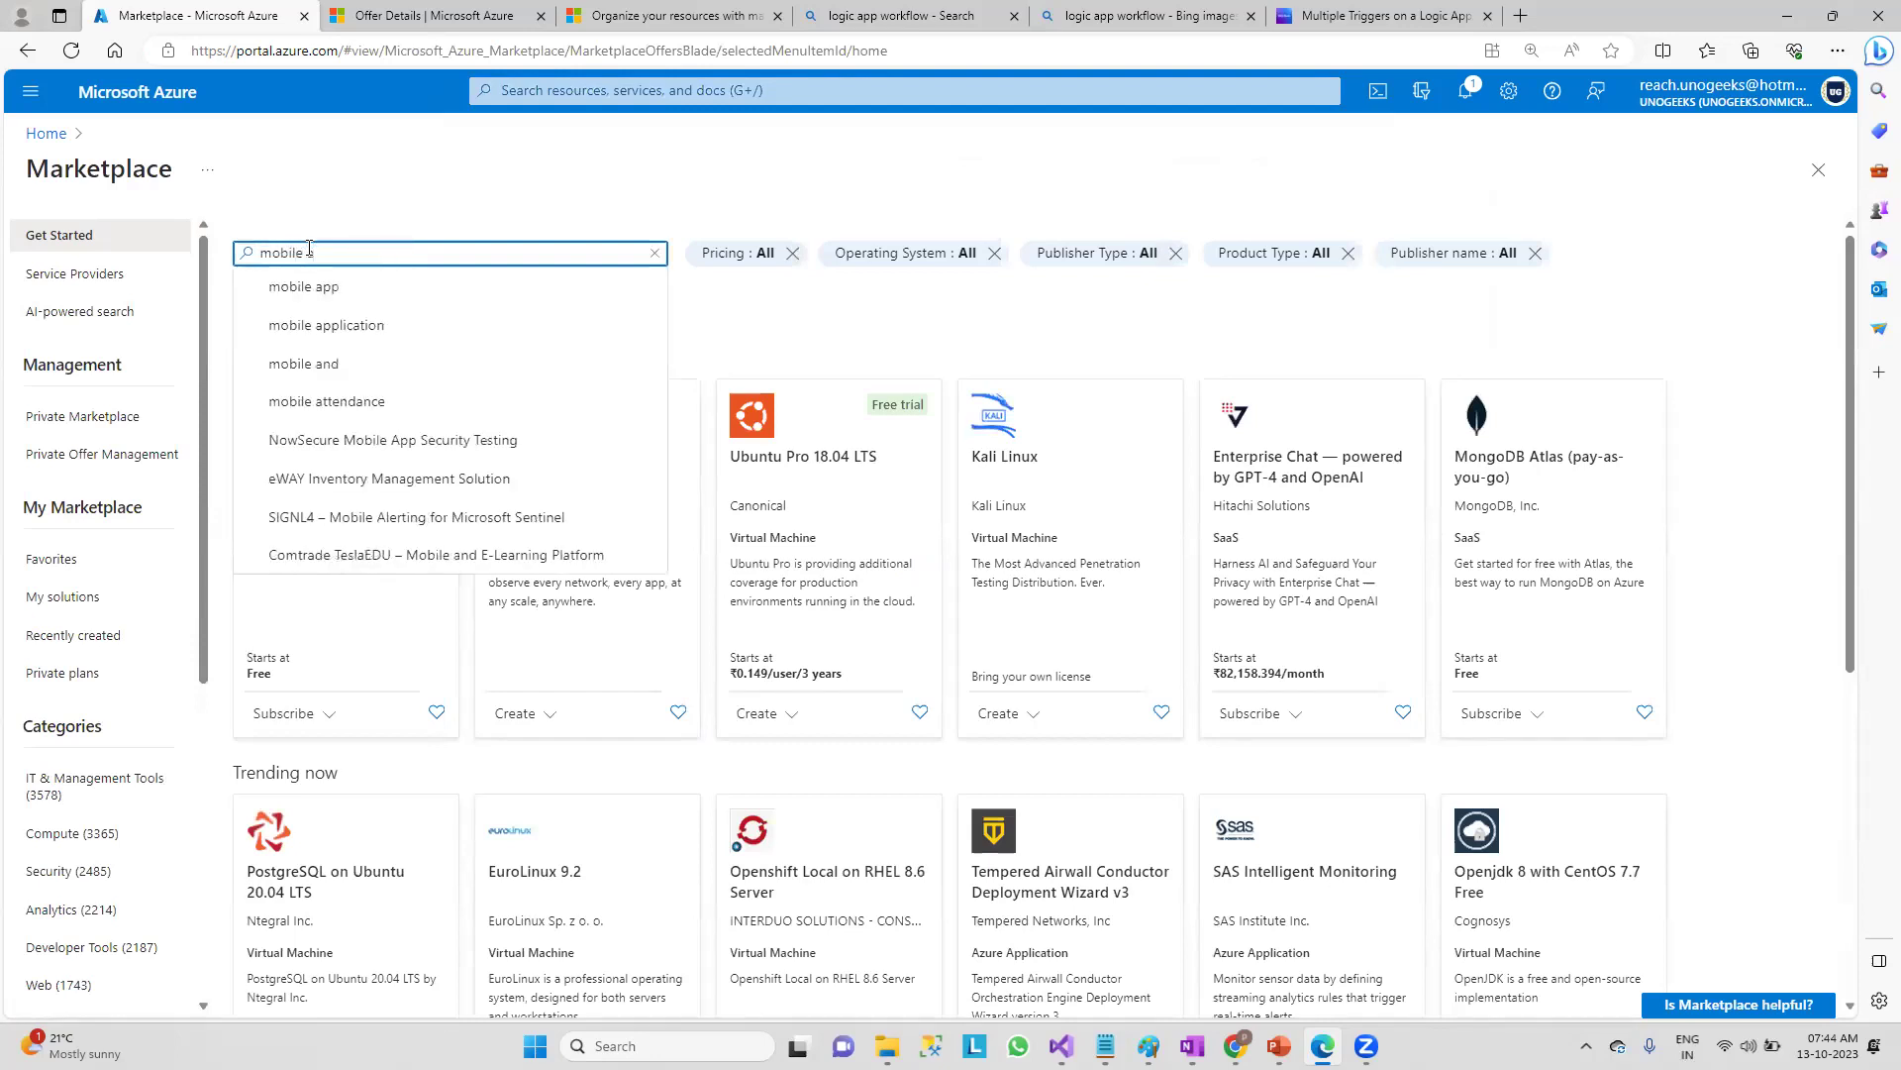
click(326, 287)
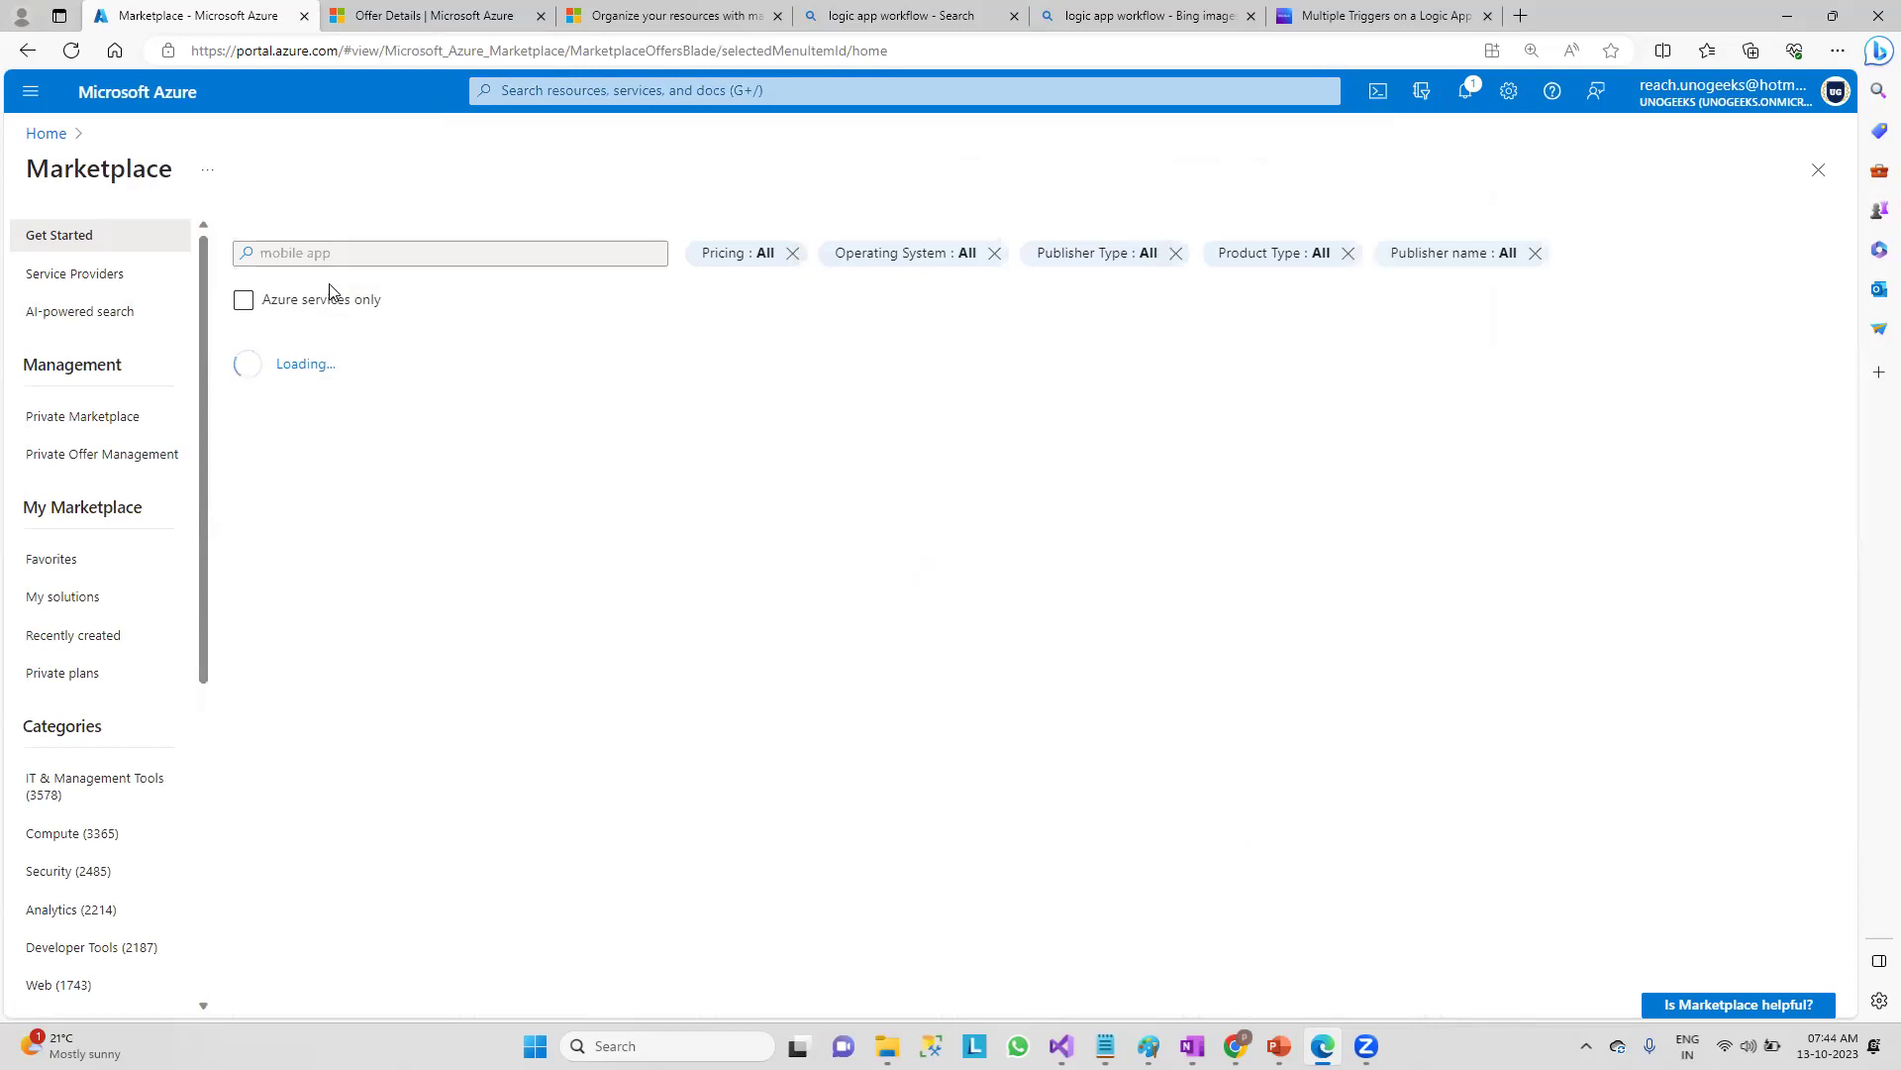
click(366, 303)
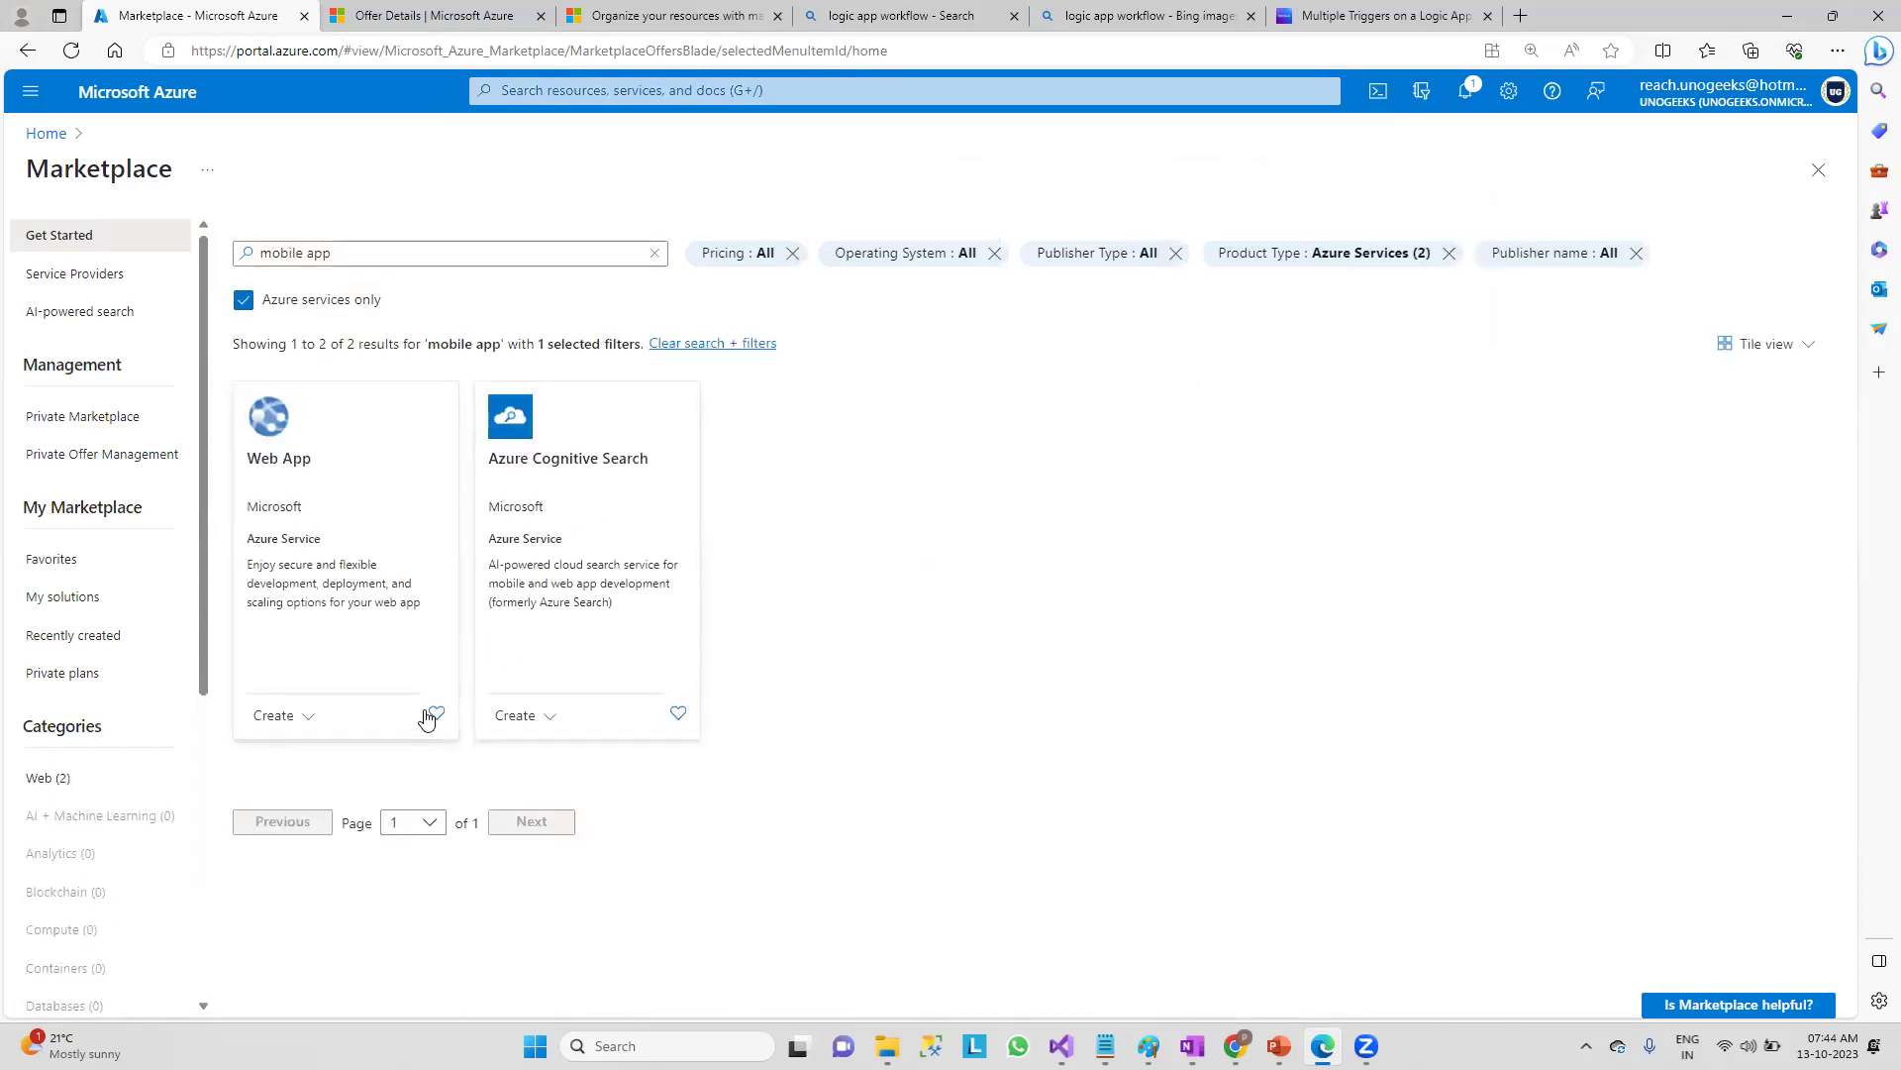
- Check the Web App offer's create options, view the Azure Cognitive Search offer, and return to the Marketplace results
click(311, 724)
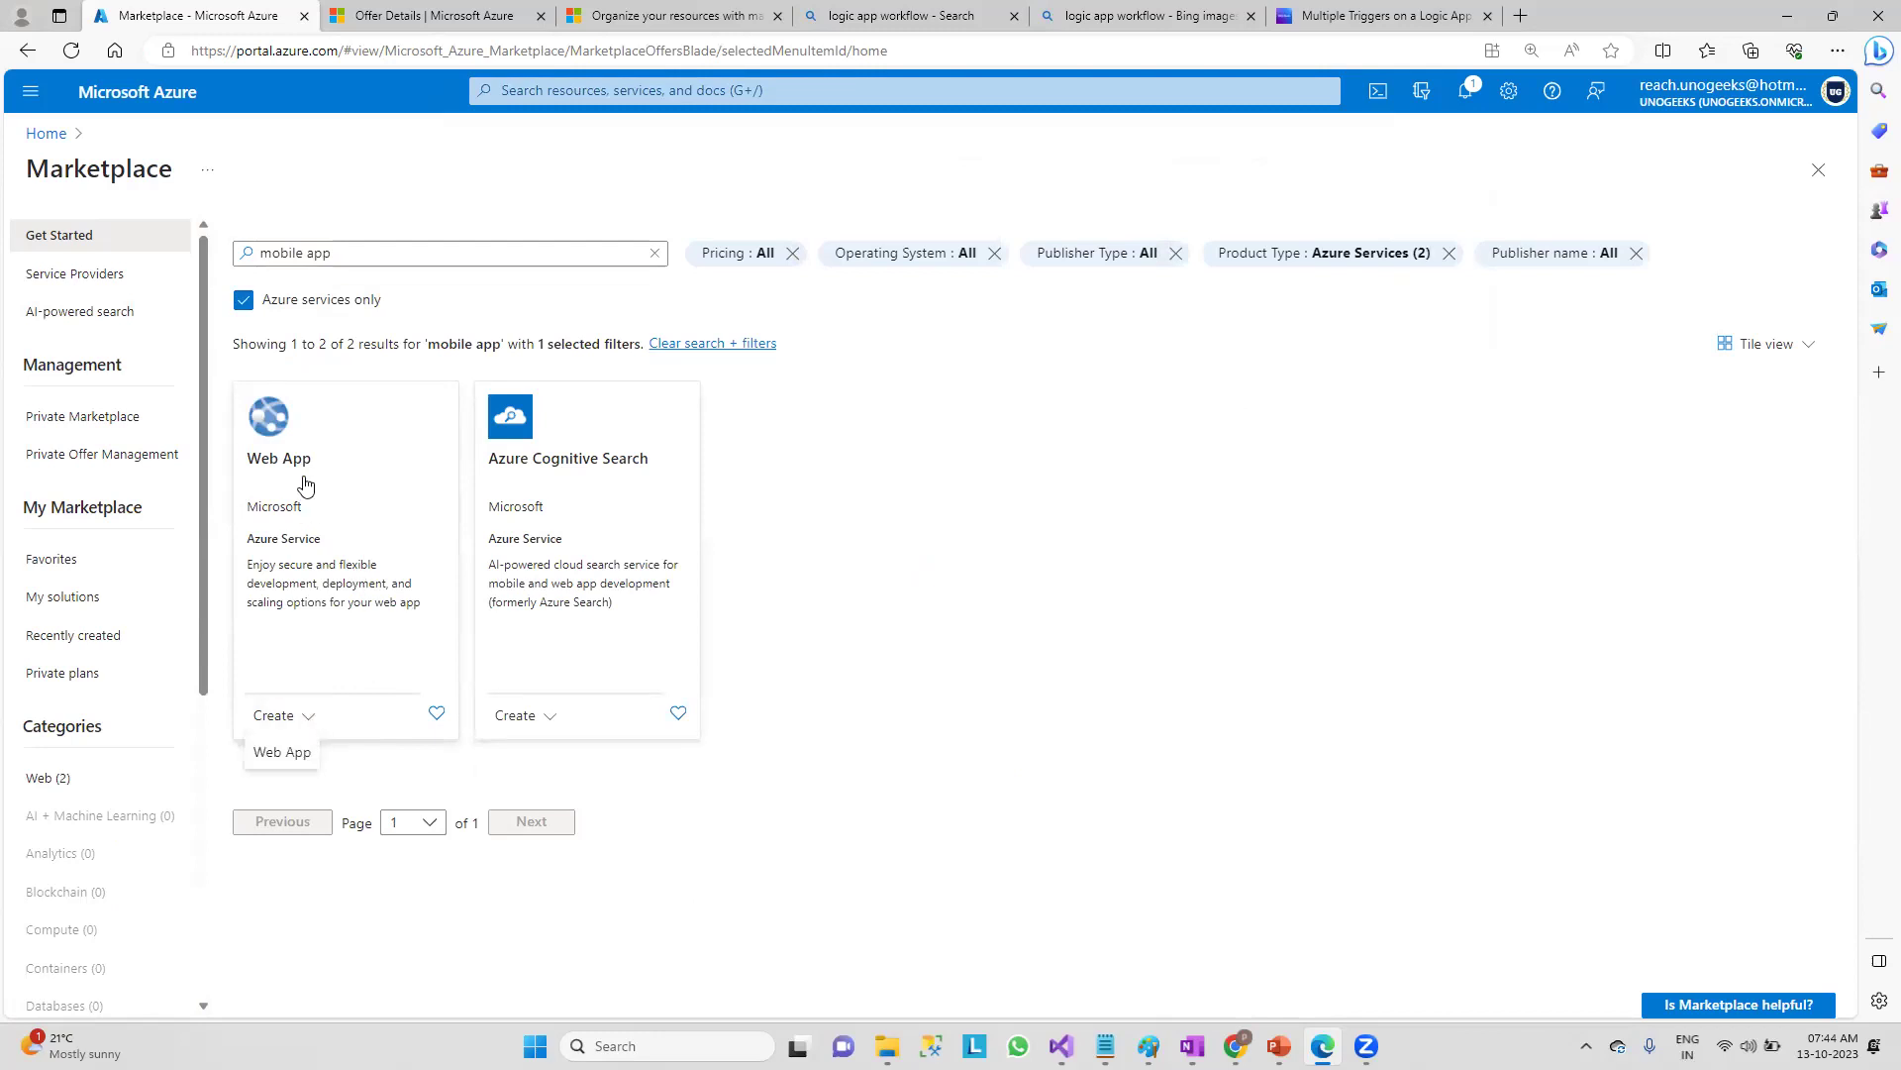
click(549, 567)
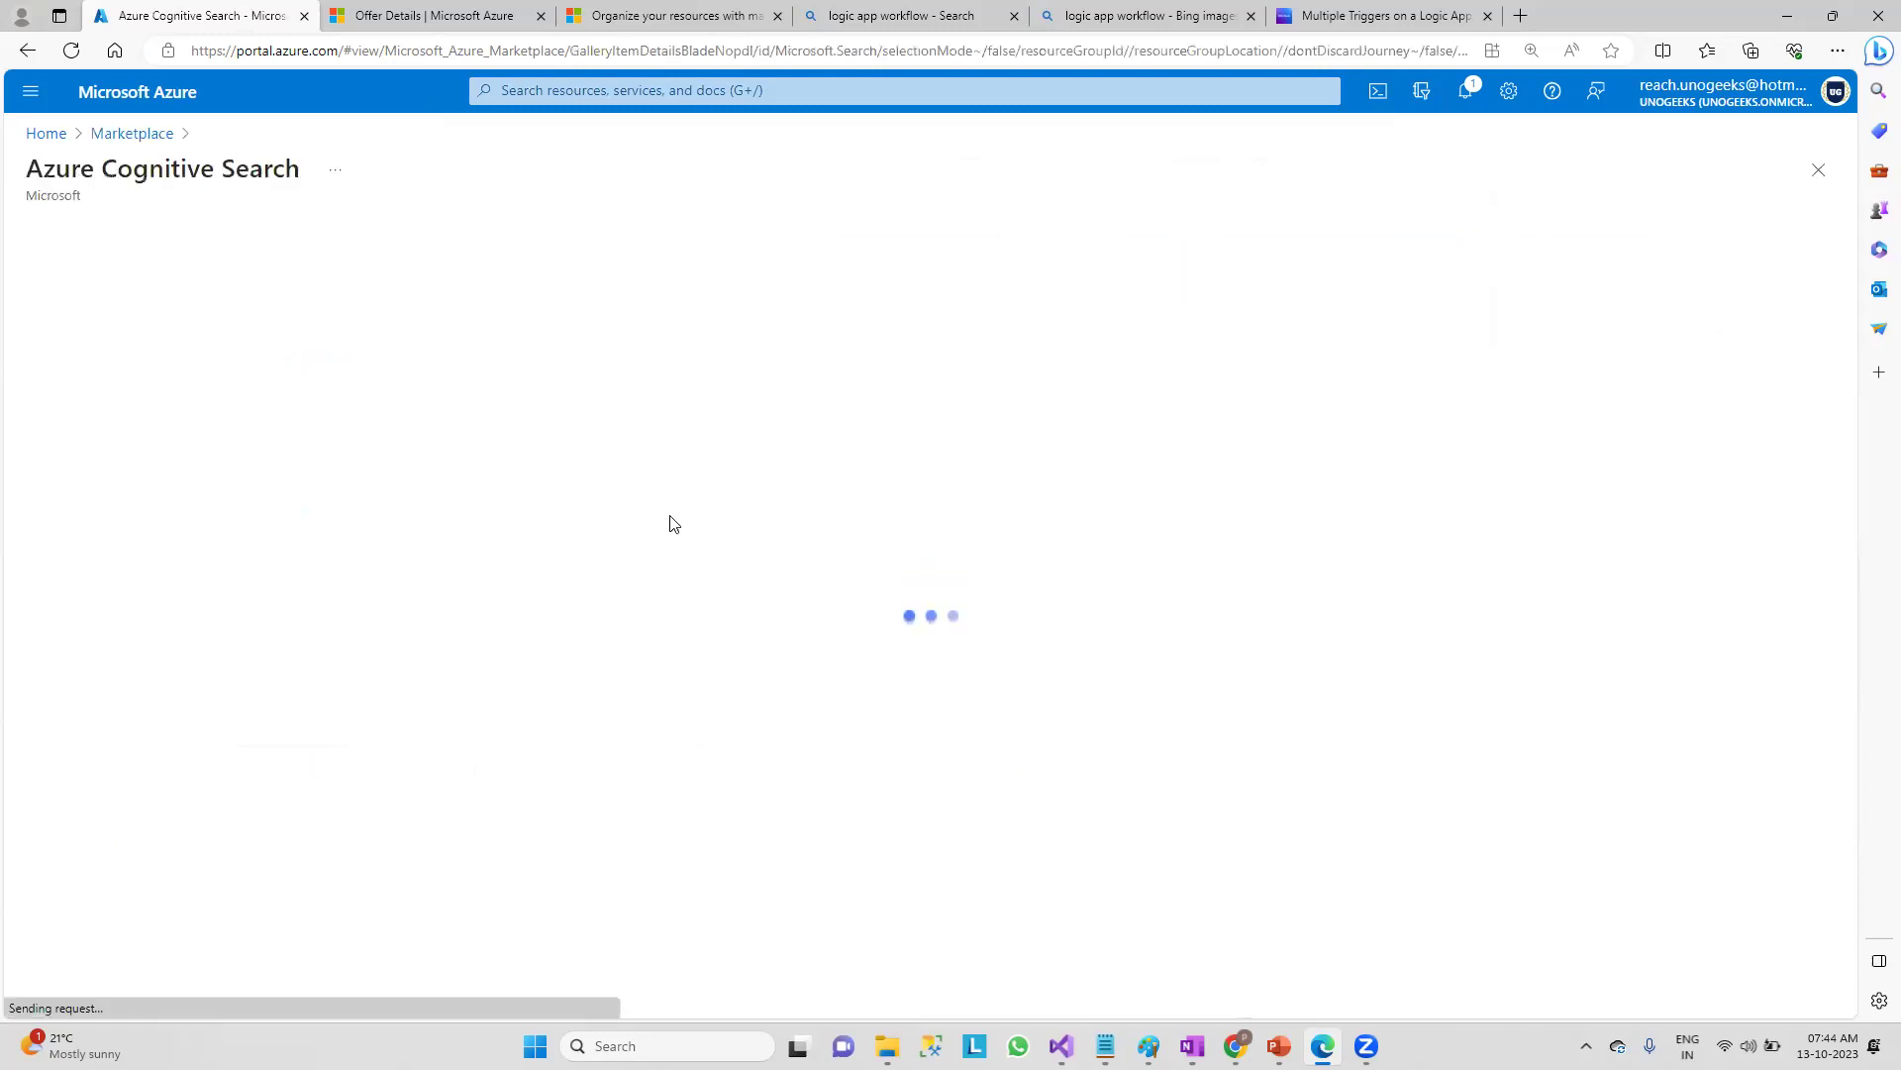
click(151, 135)
click(374, 252)
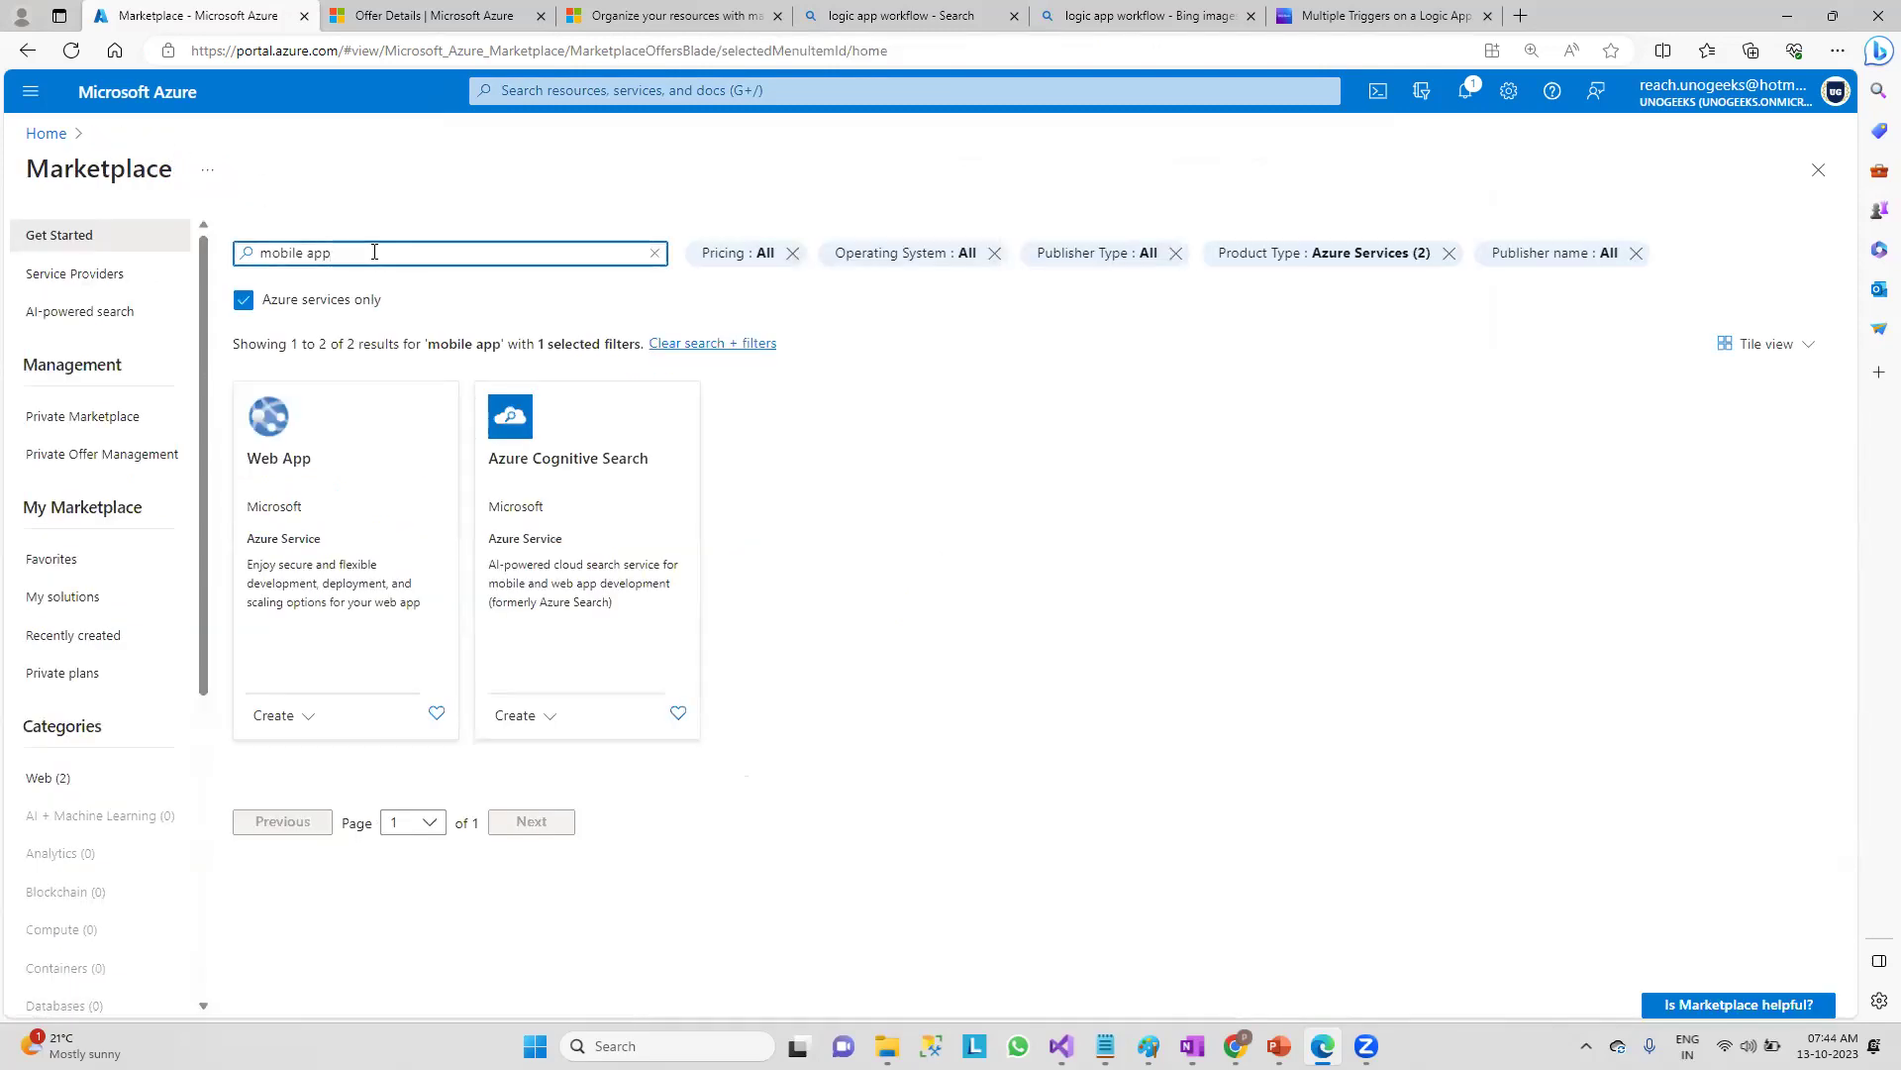
- Open the Web App offer, review its details page, and return to the Marketplace results
click(331, 495)
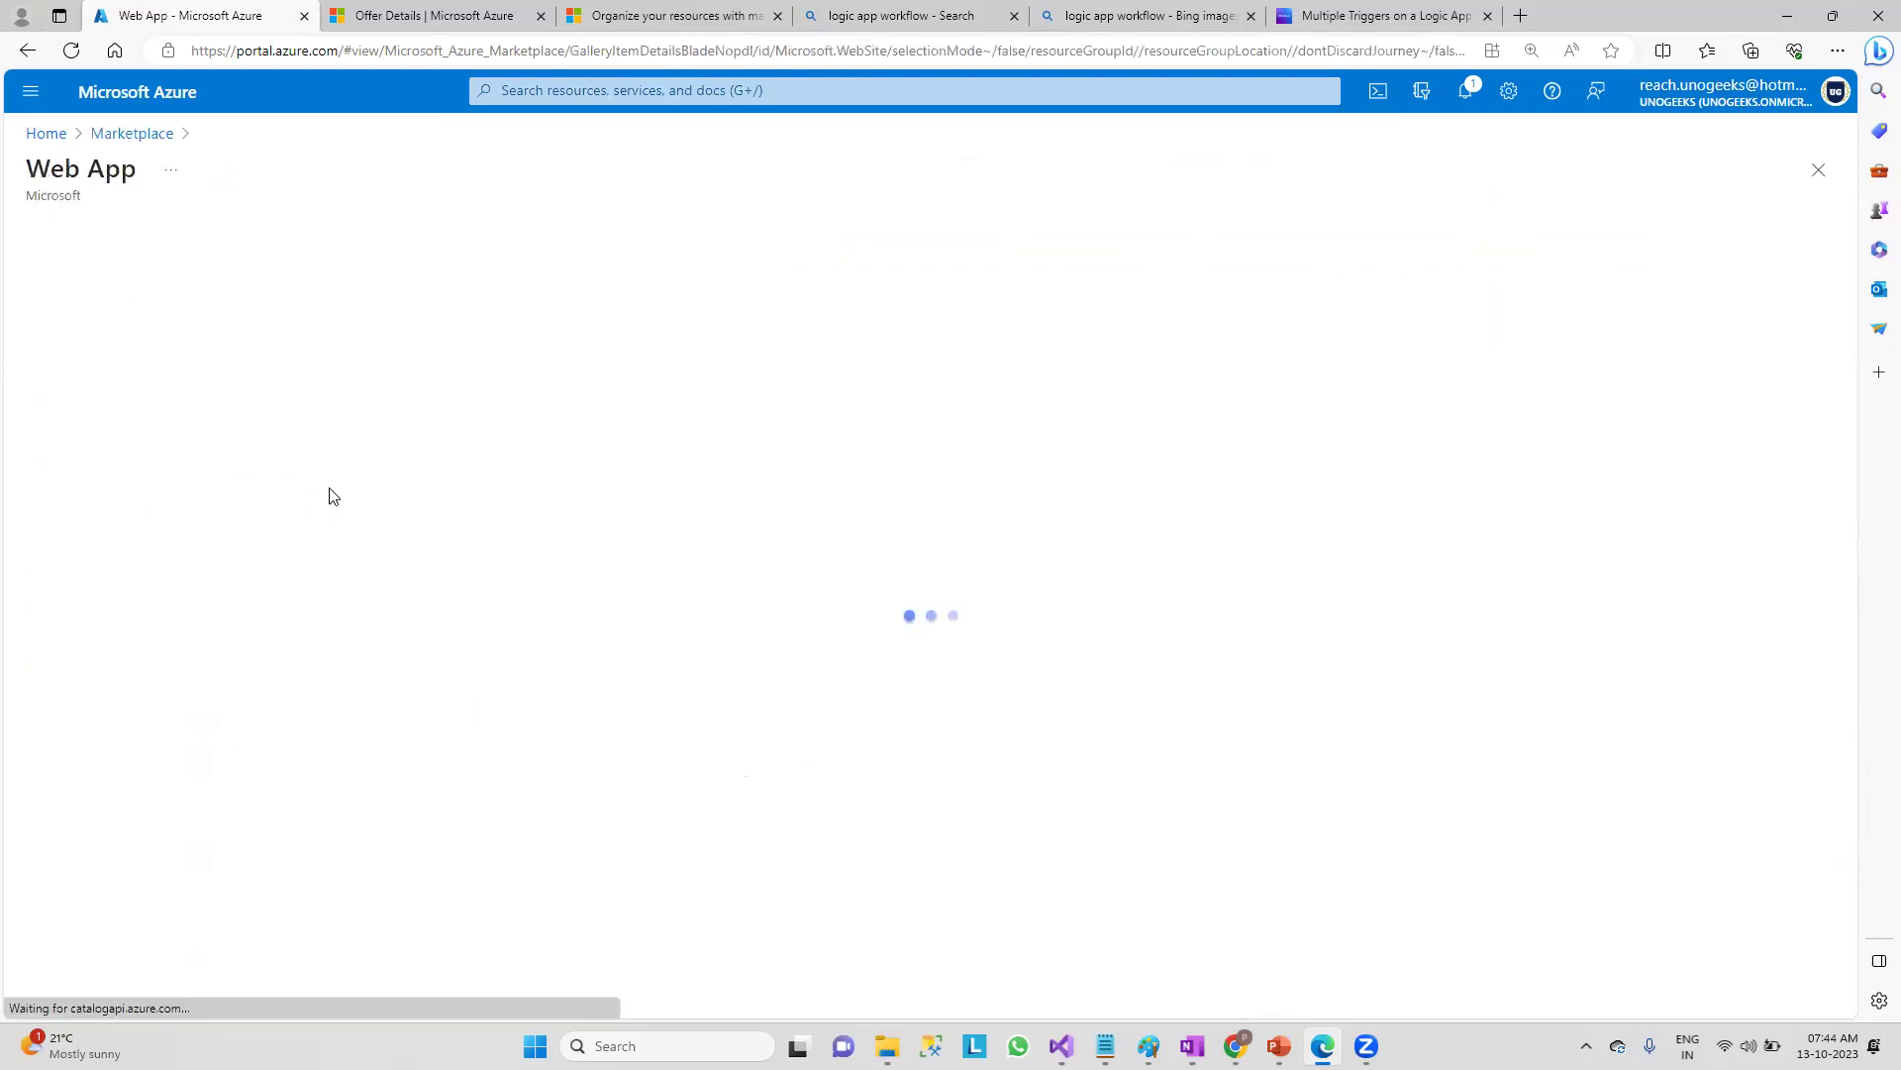
scroll(884, 683, down, 3)
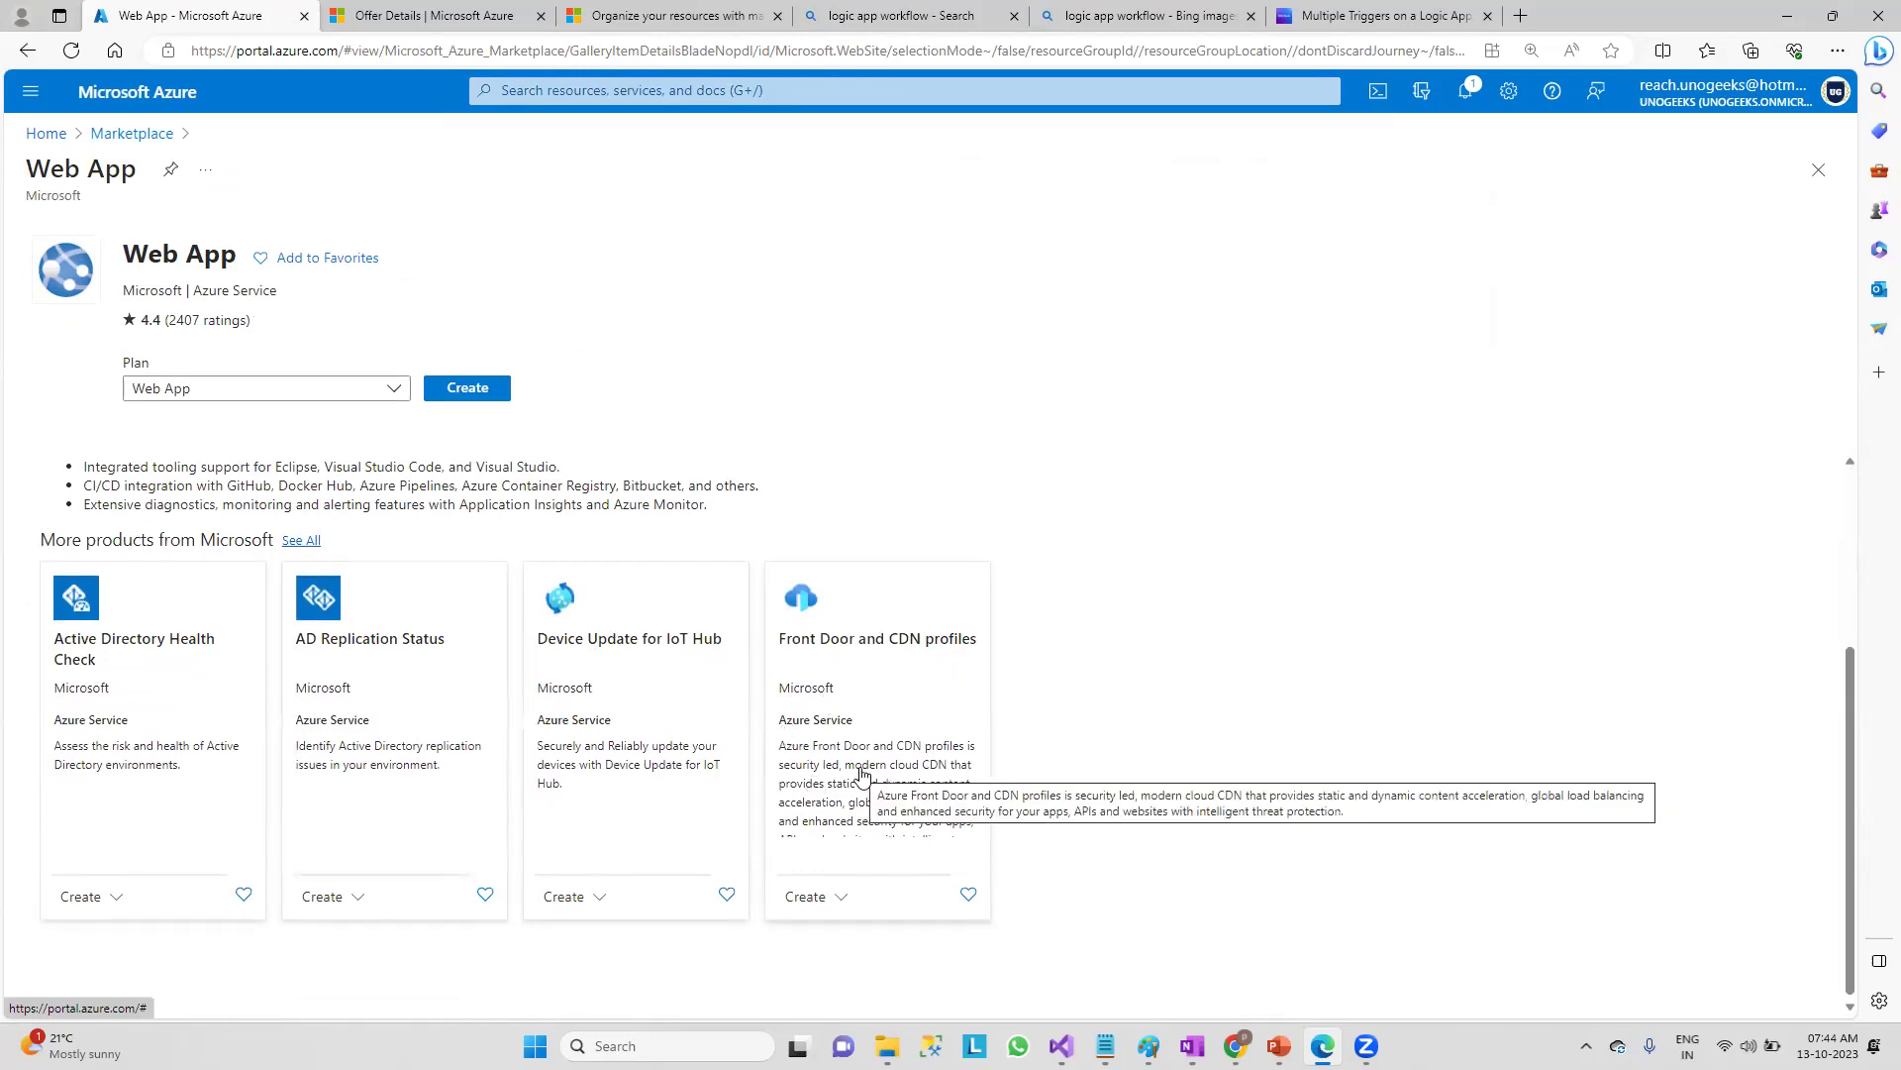
scroll(861, 775, up, 3)
click(153, 133)
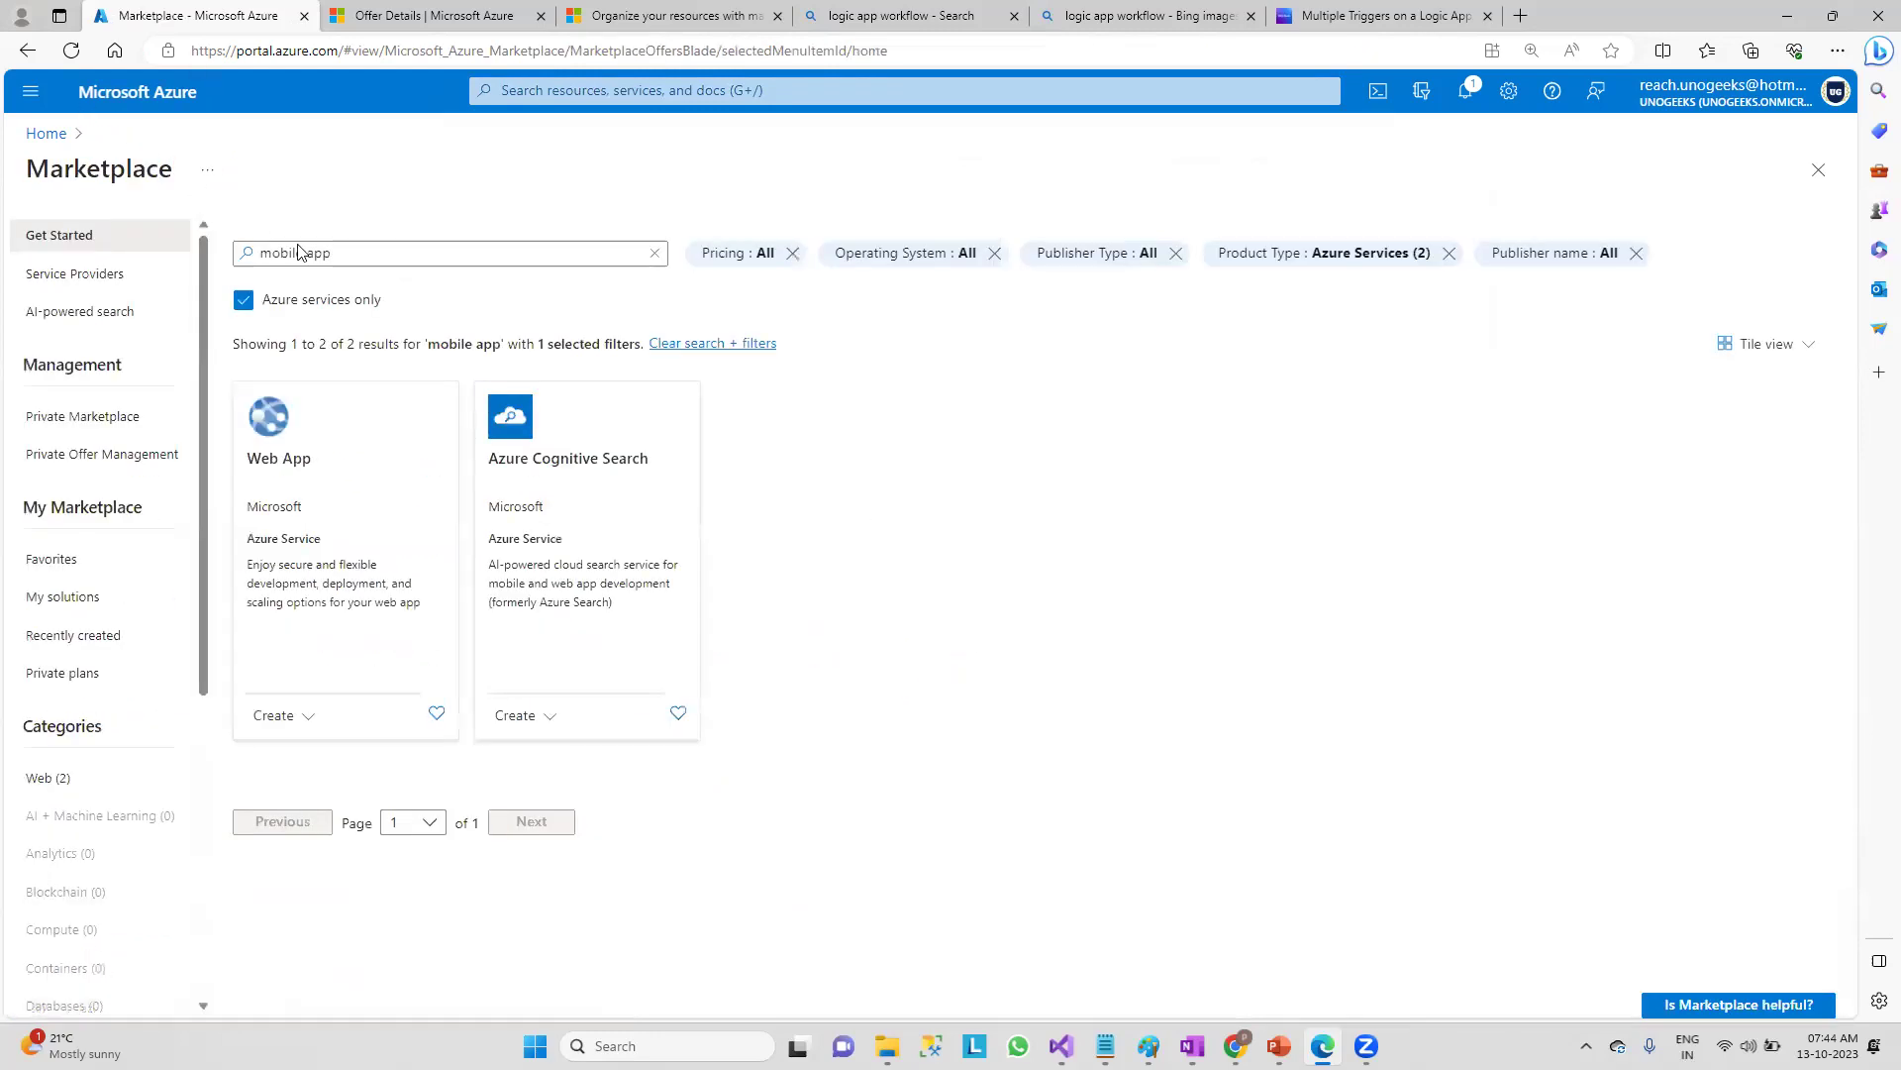
- Remove the Azure services only filter and look through the "mobile app" offers from all publishers
click(316, 301)
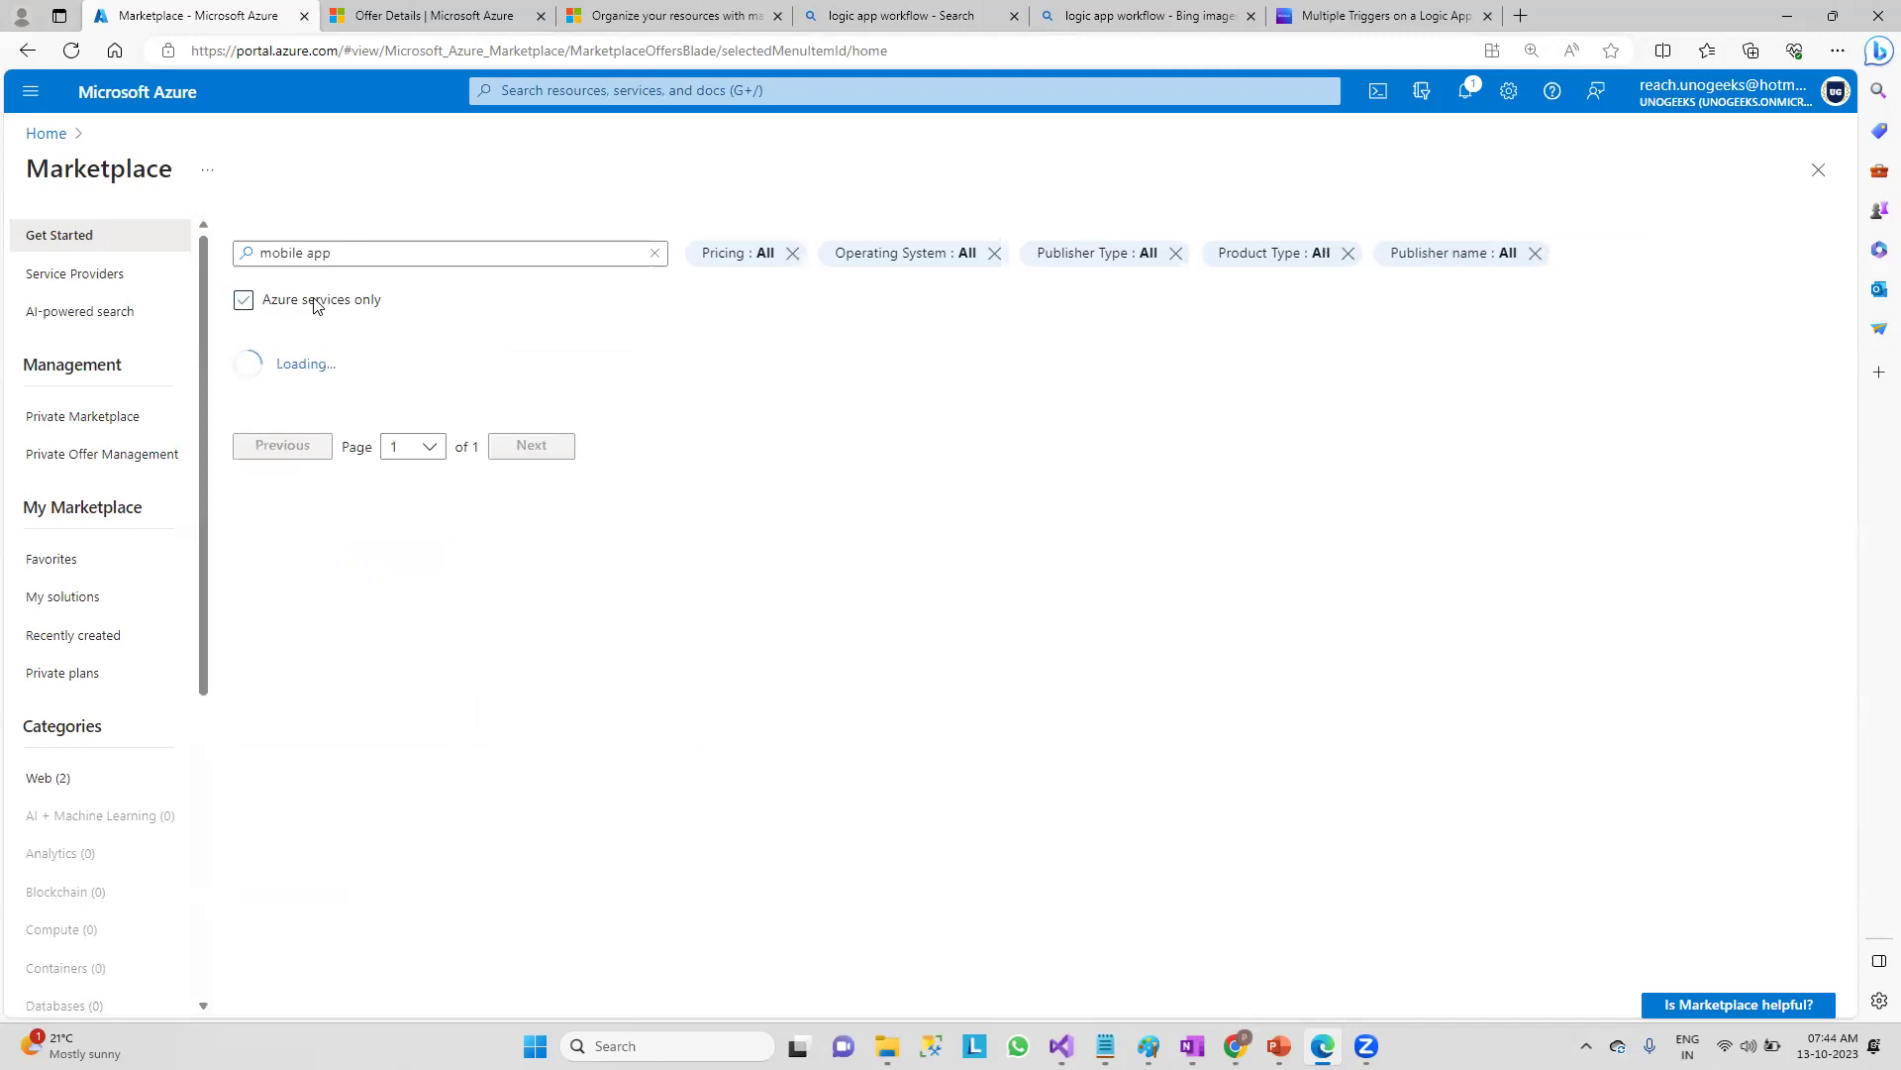
click(444, 245)
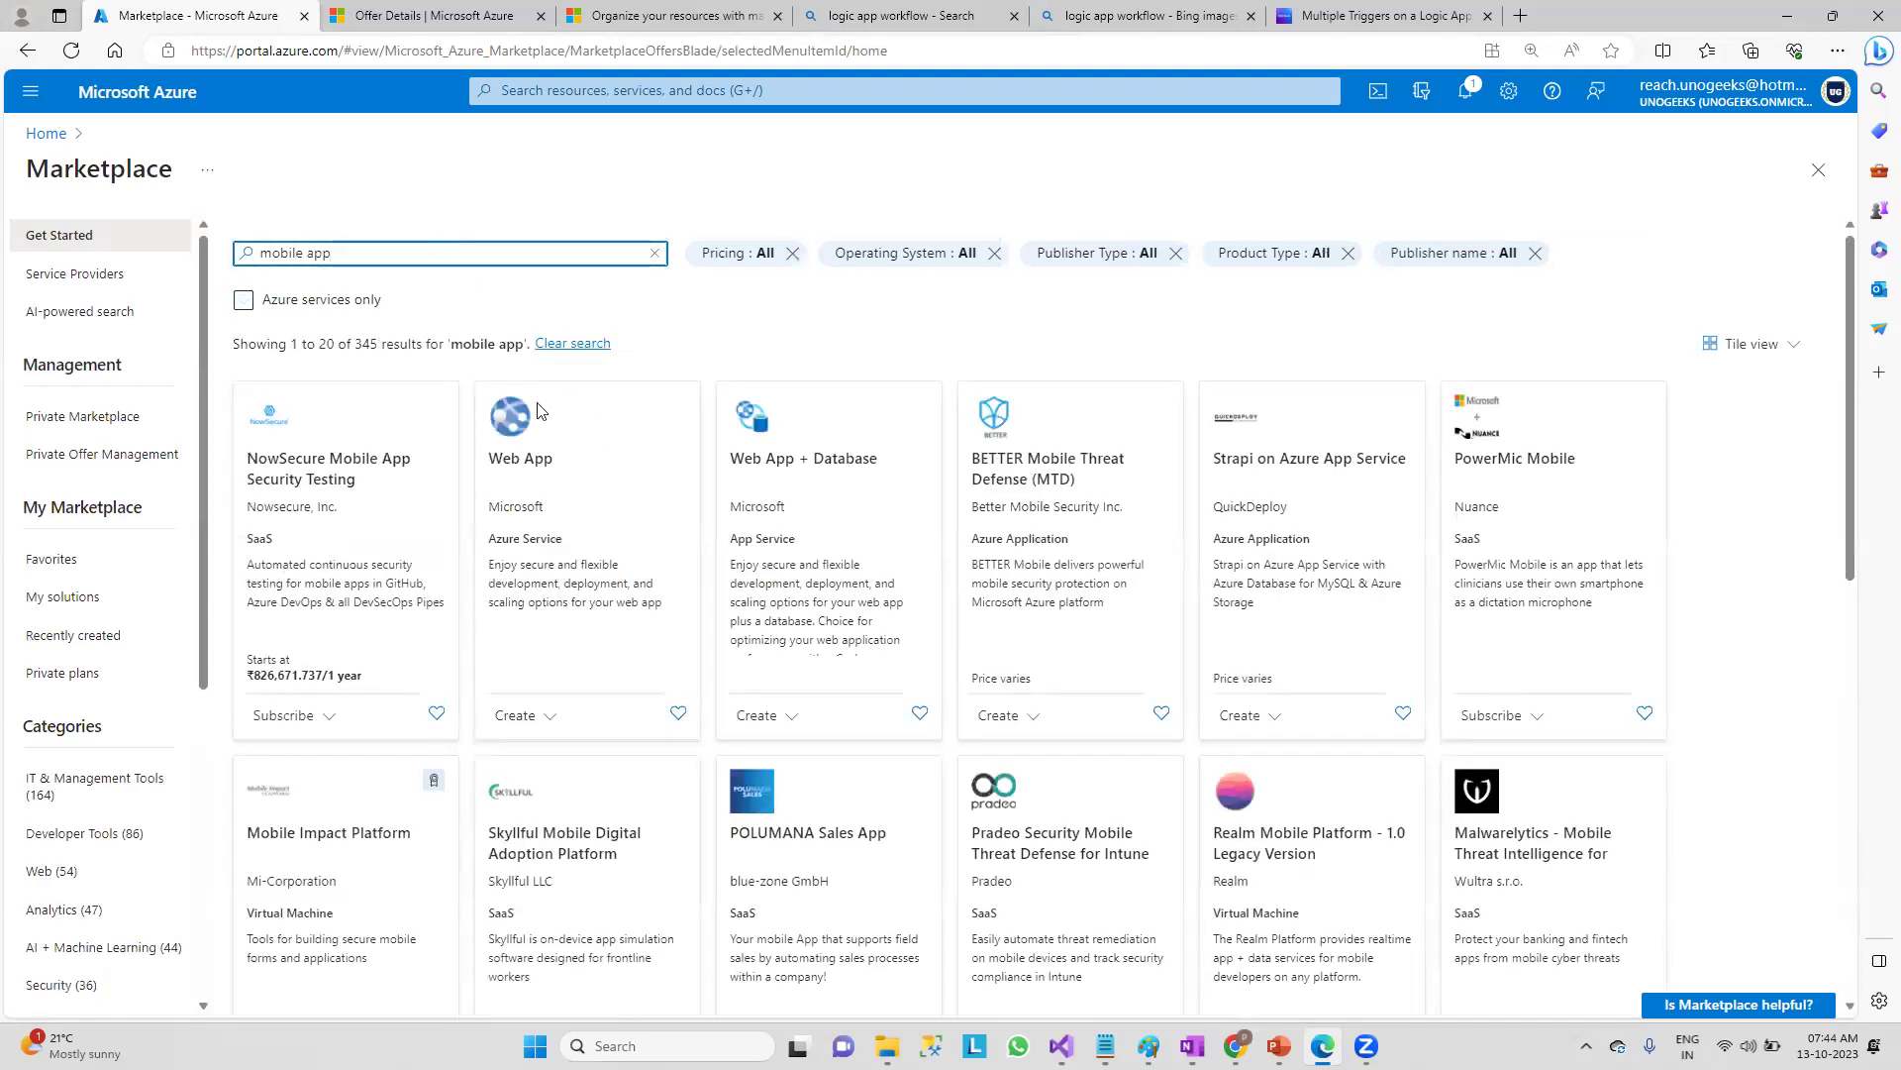
scroll(538, 410, down, 4)
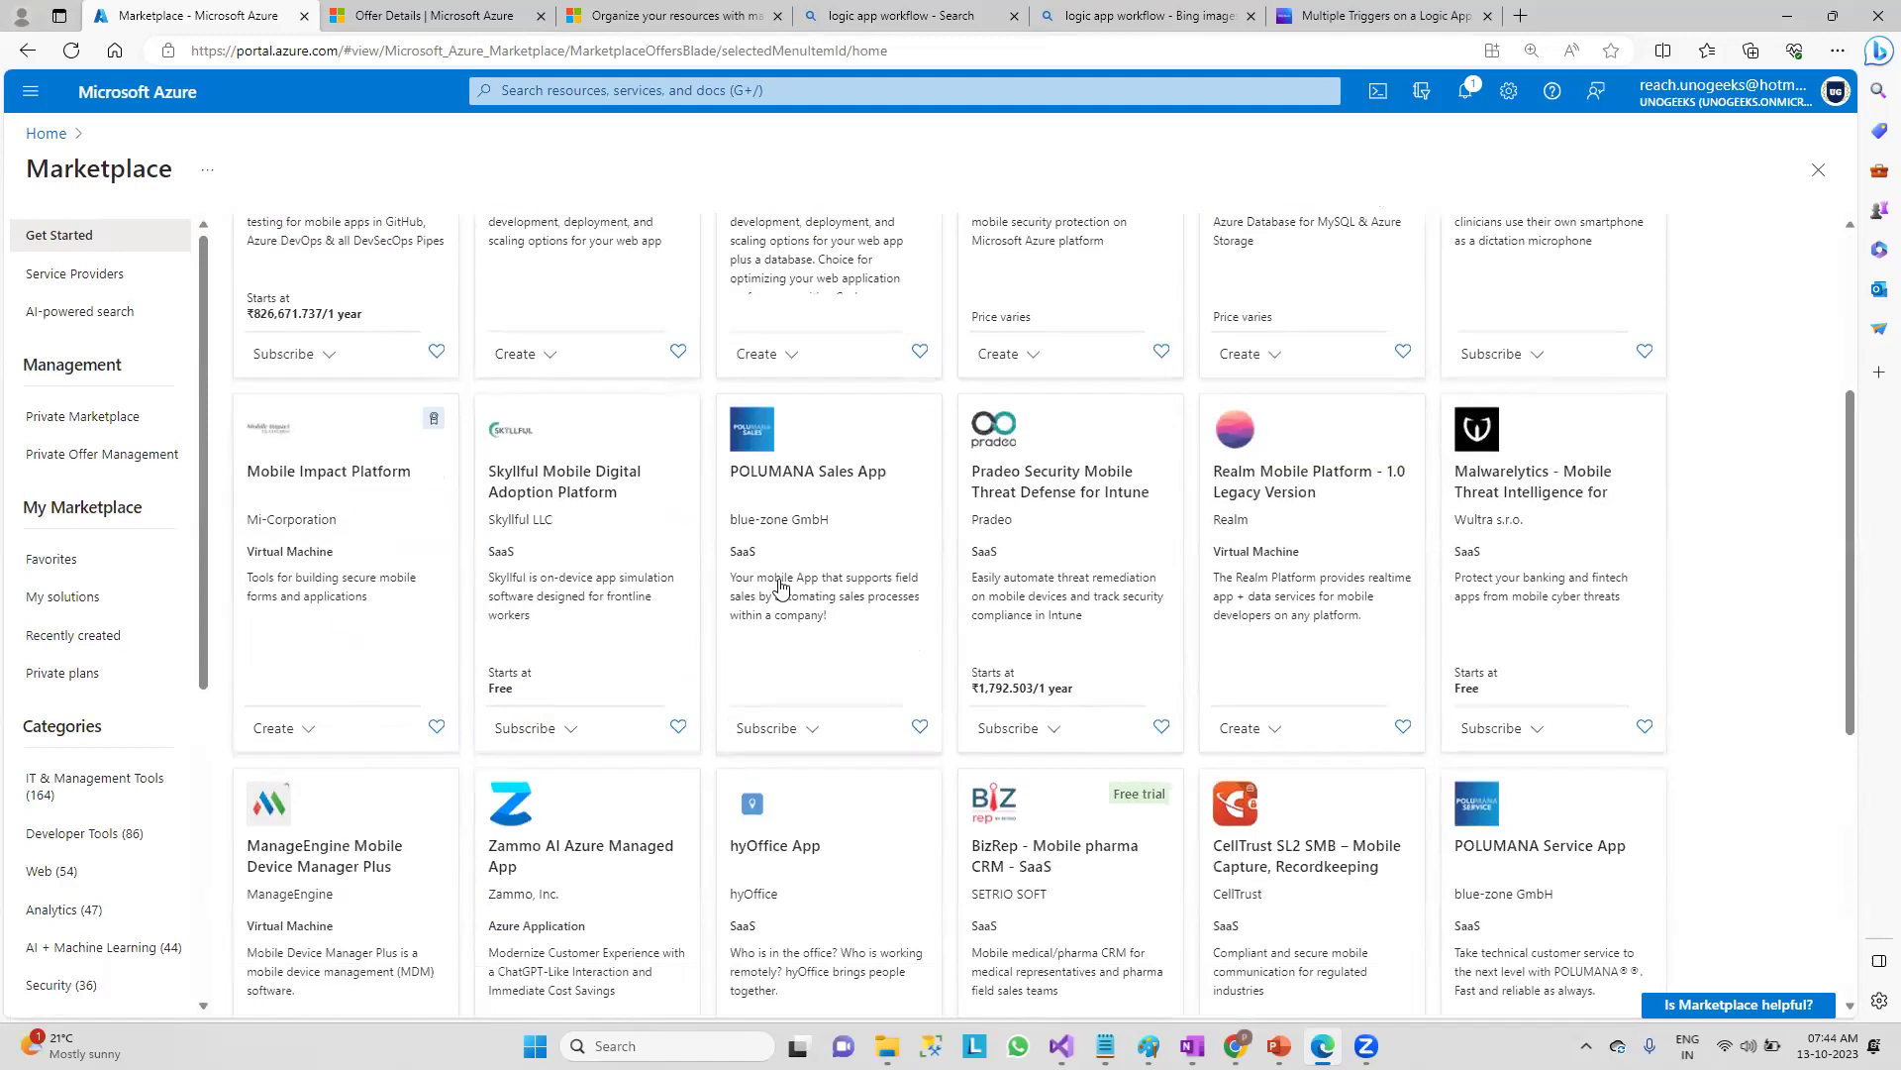
scroll(1387, 600, down, 5)
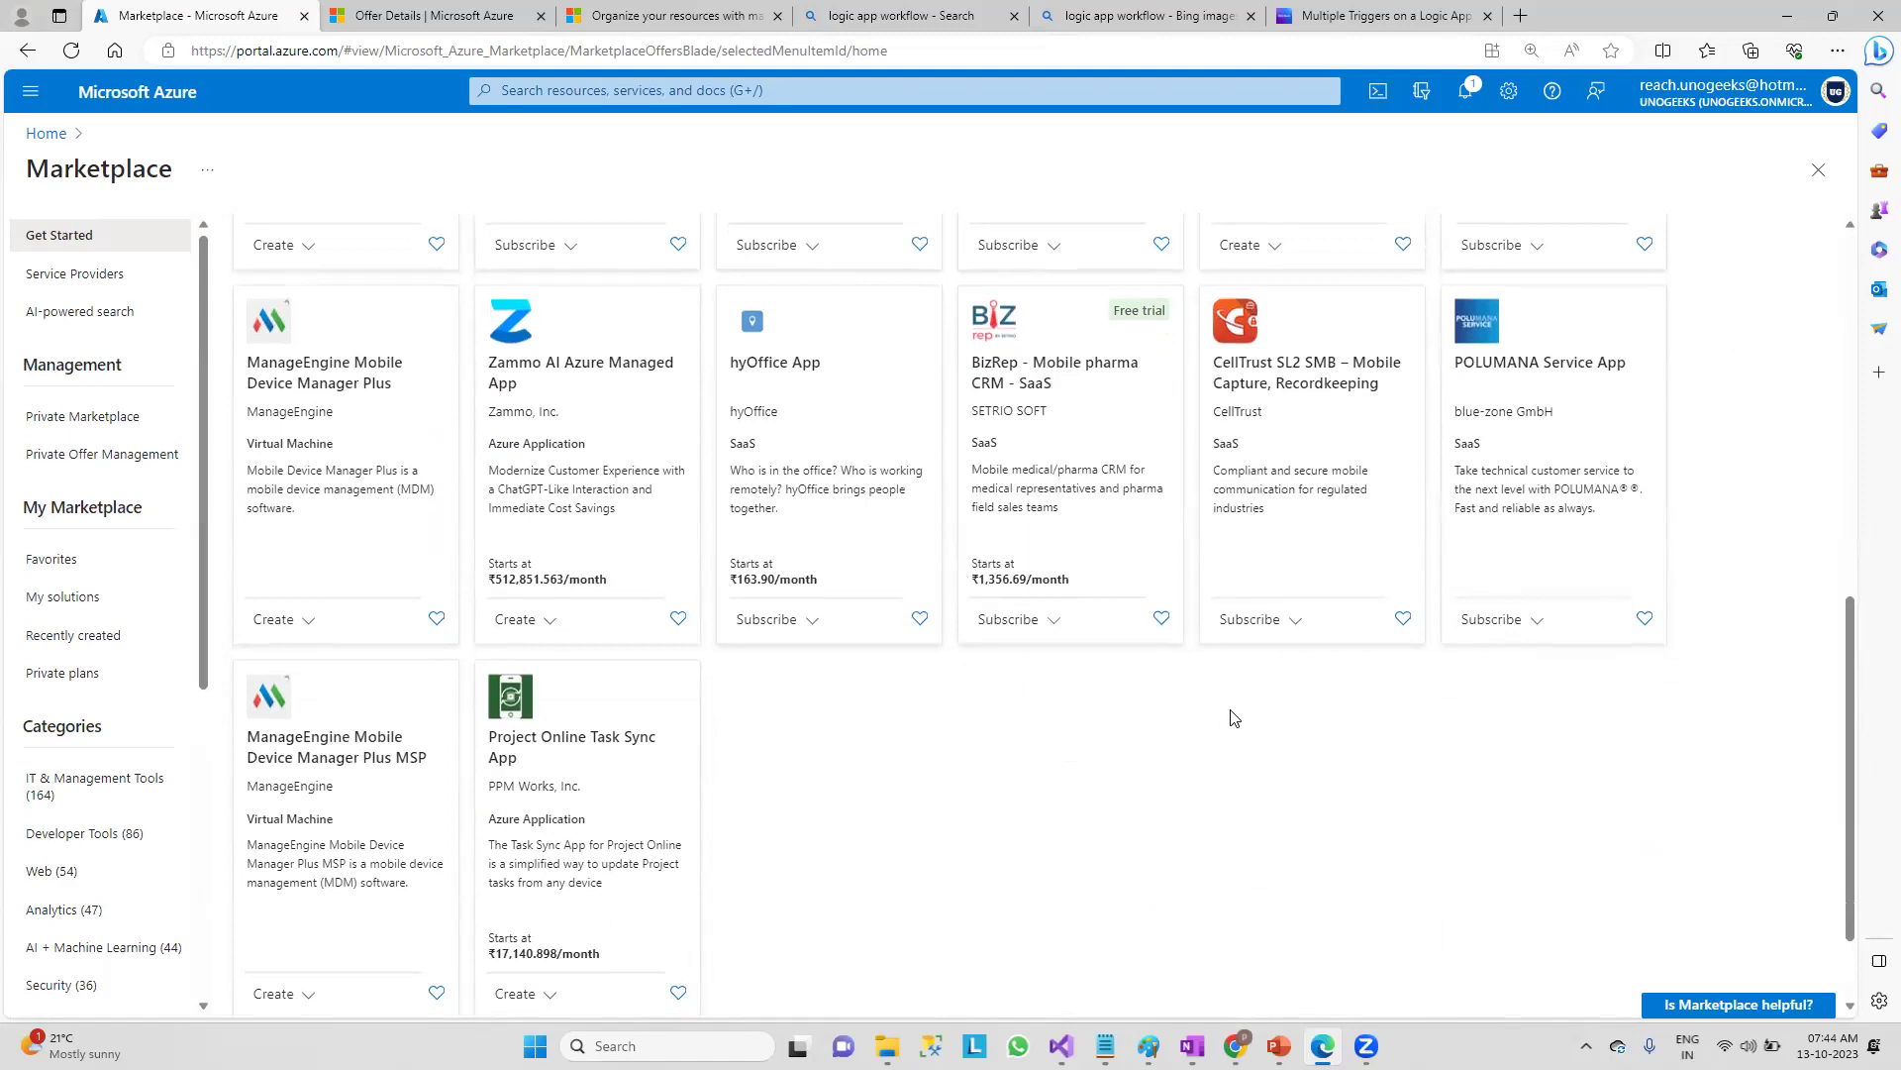
scroll(1283, 702, down, 1)
scroll(1145, 732, up, 5)
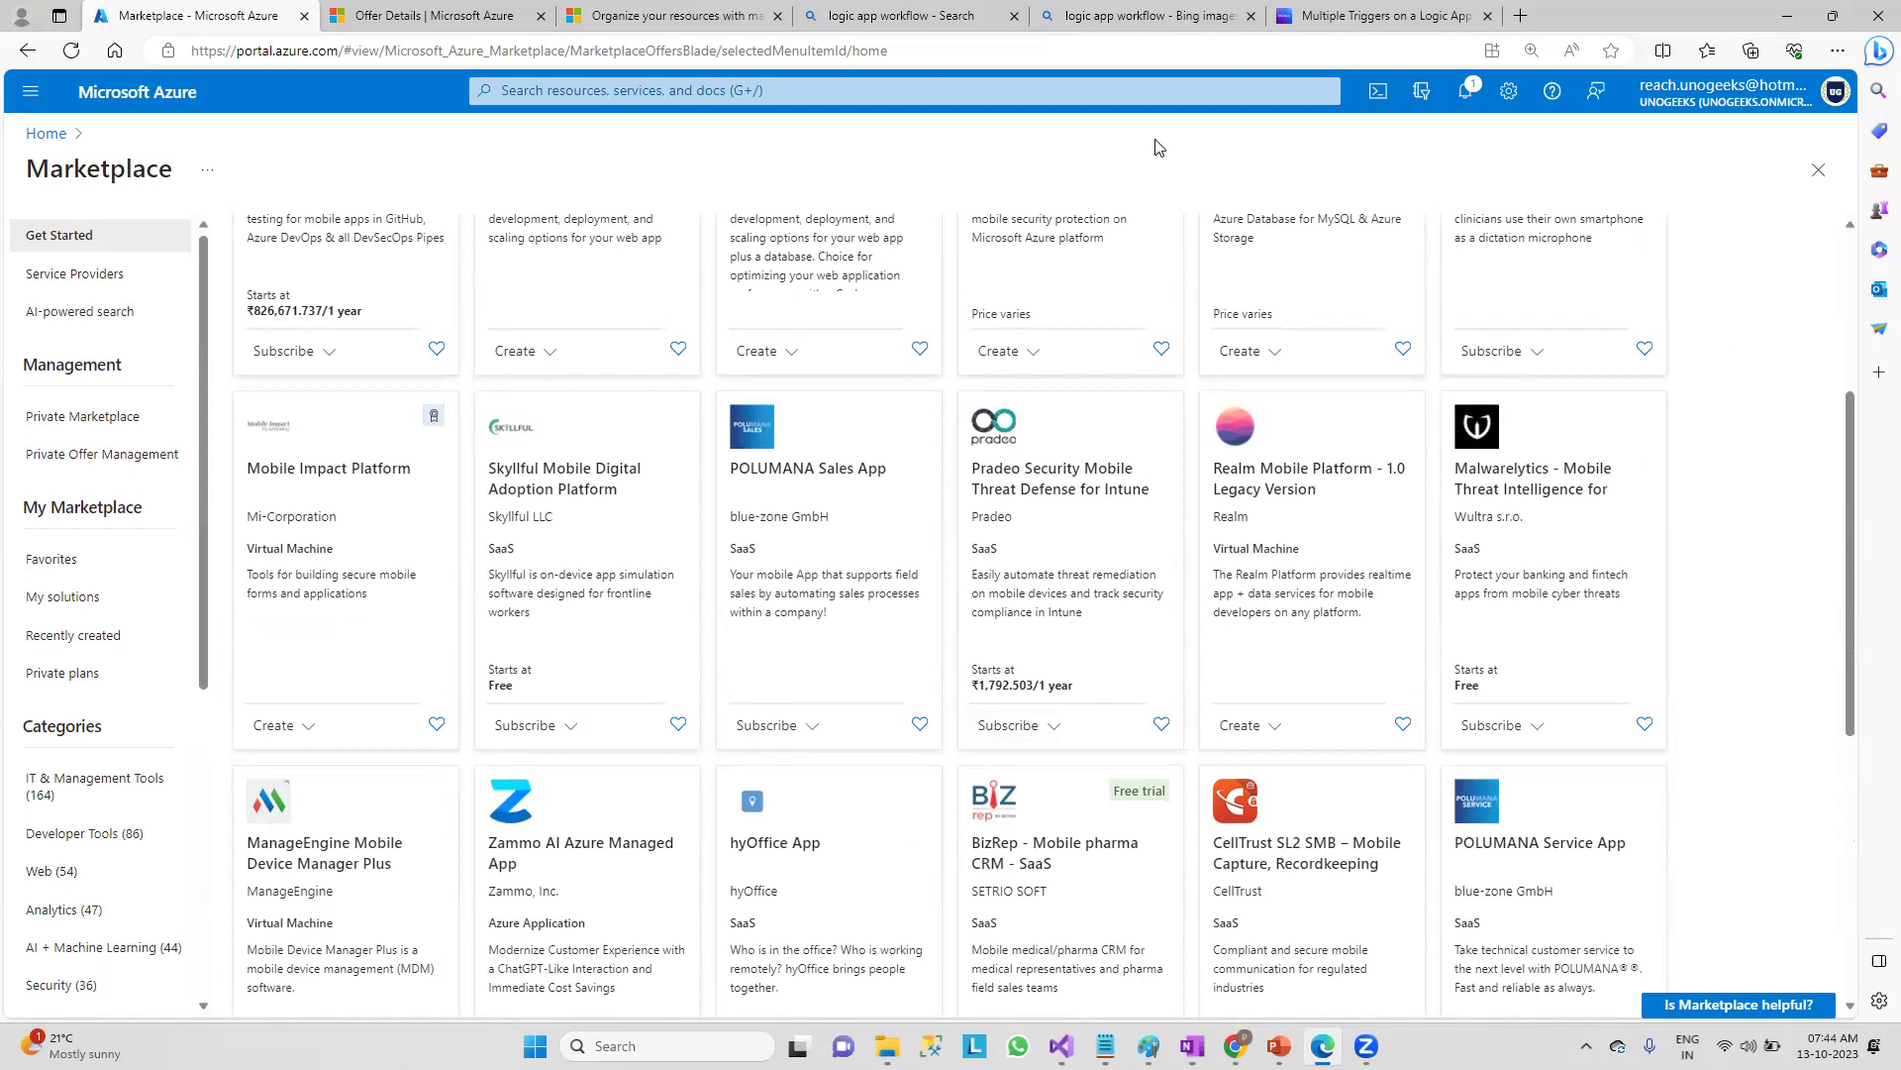
scroll(790, 509, up, 4)
- Find the Marketplace service again through the portal search and reload it without the "mobile app" query
click(569, 92)
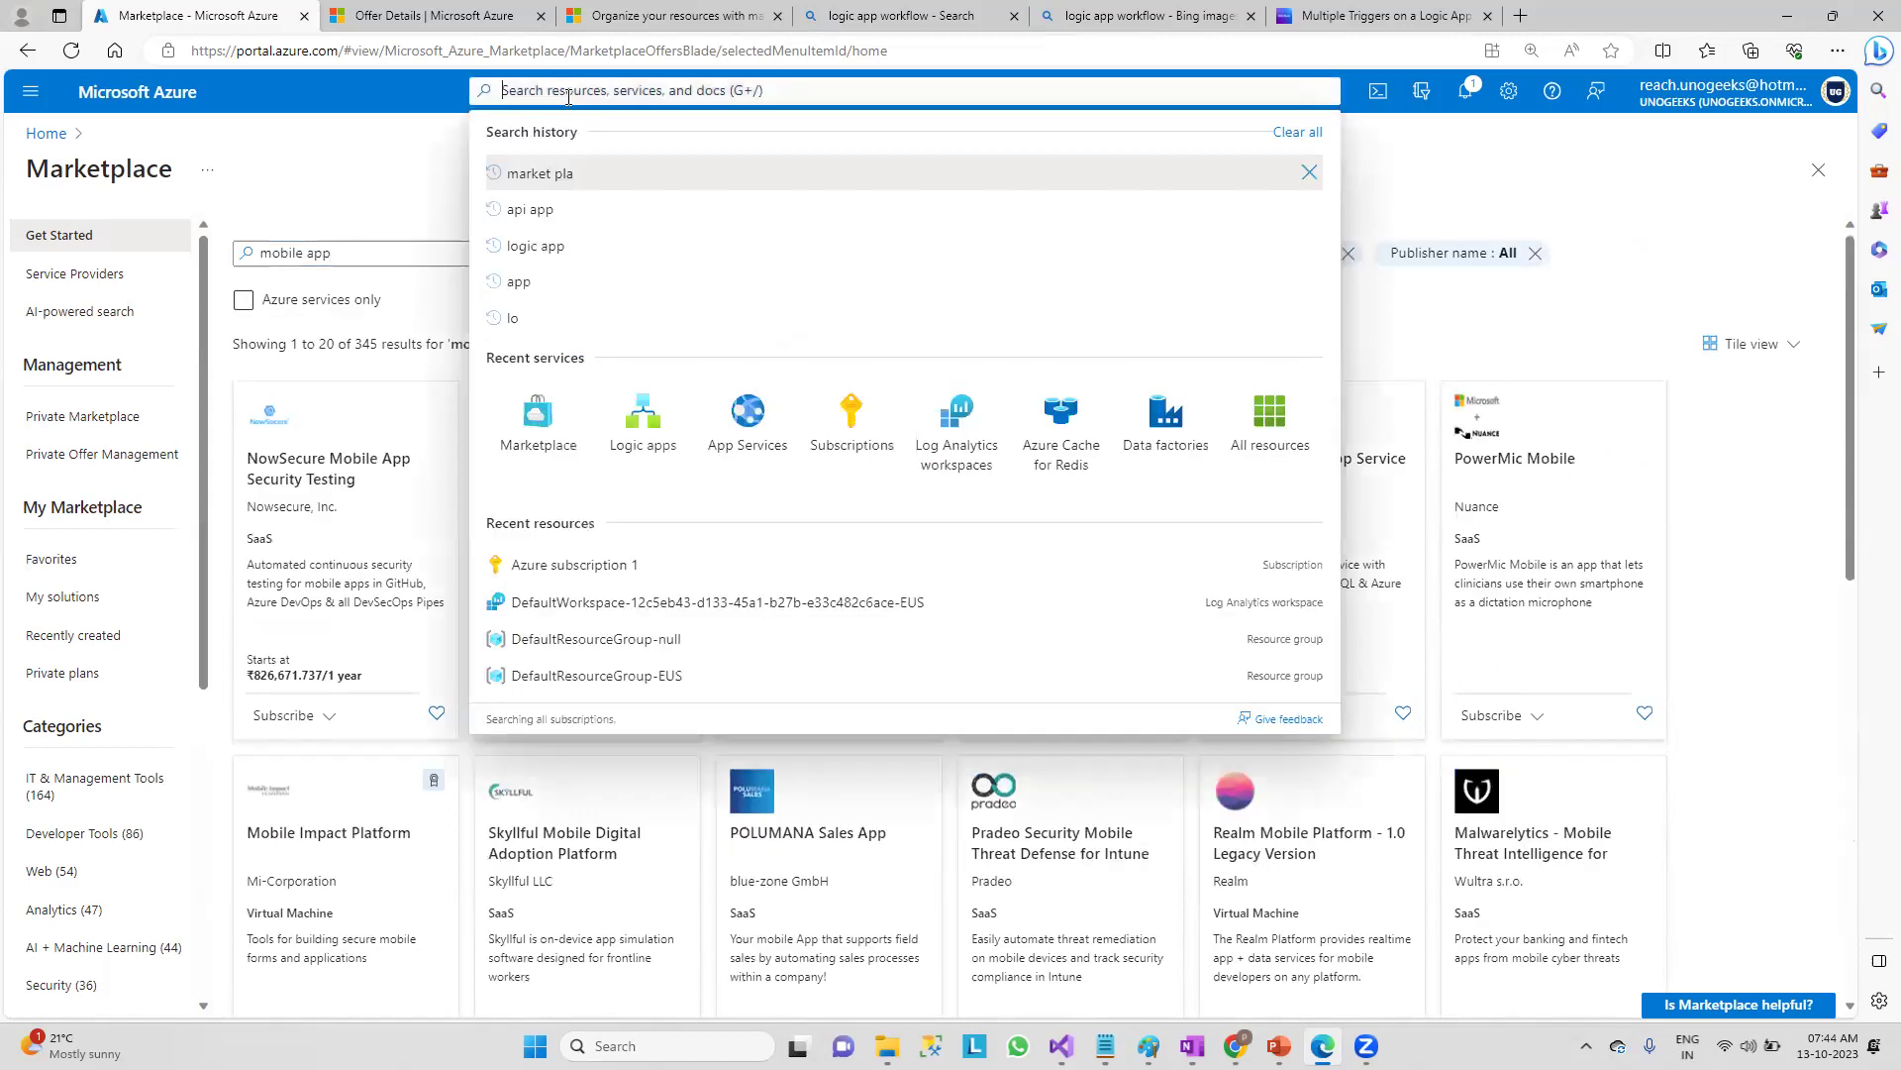
click(533, 173)
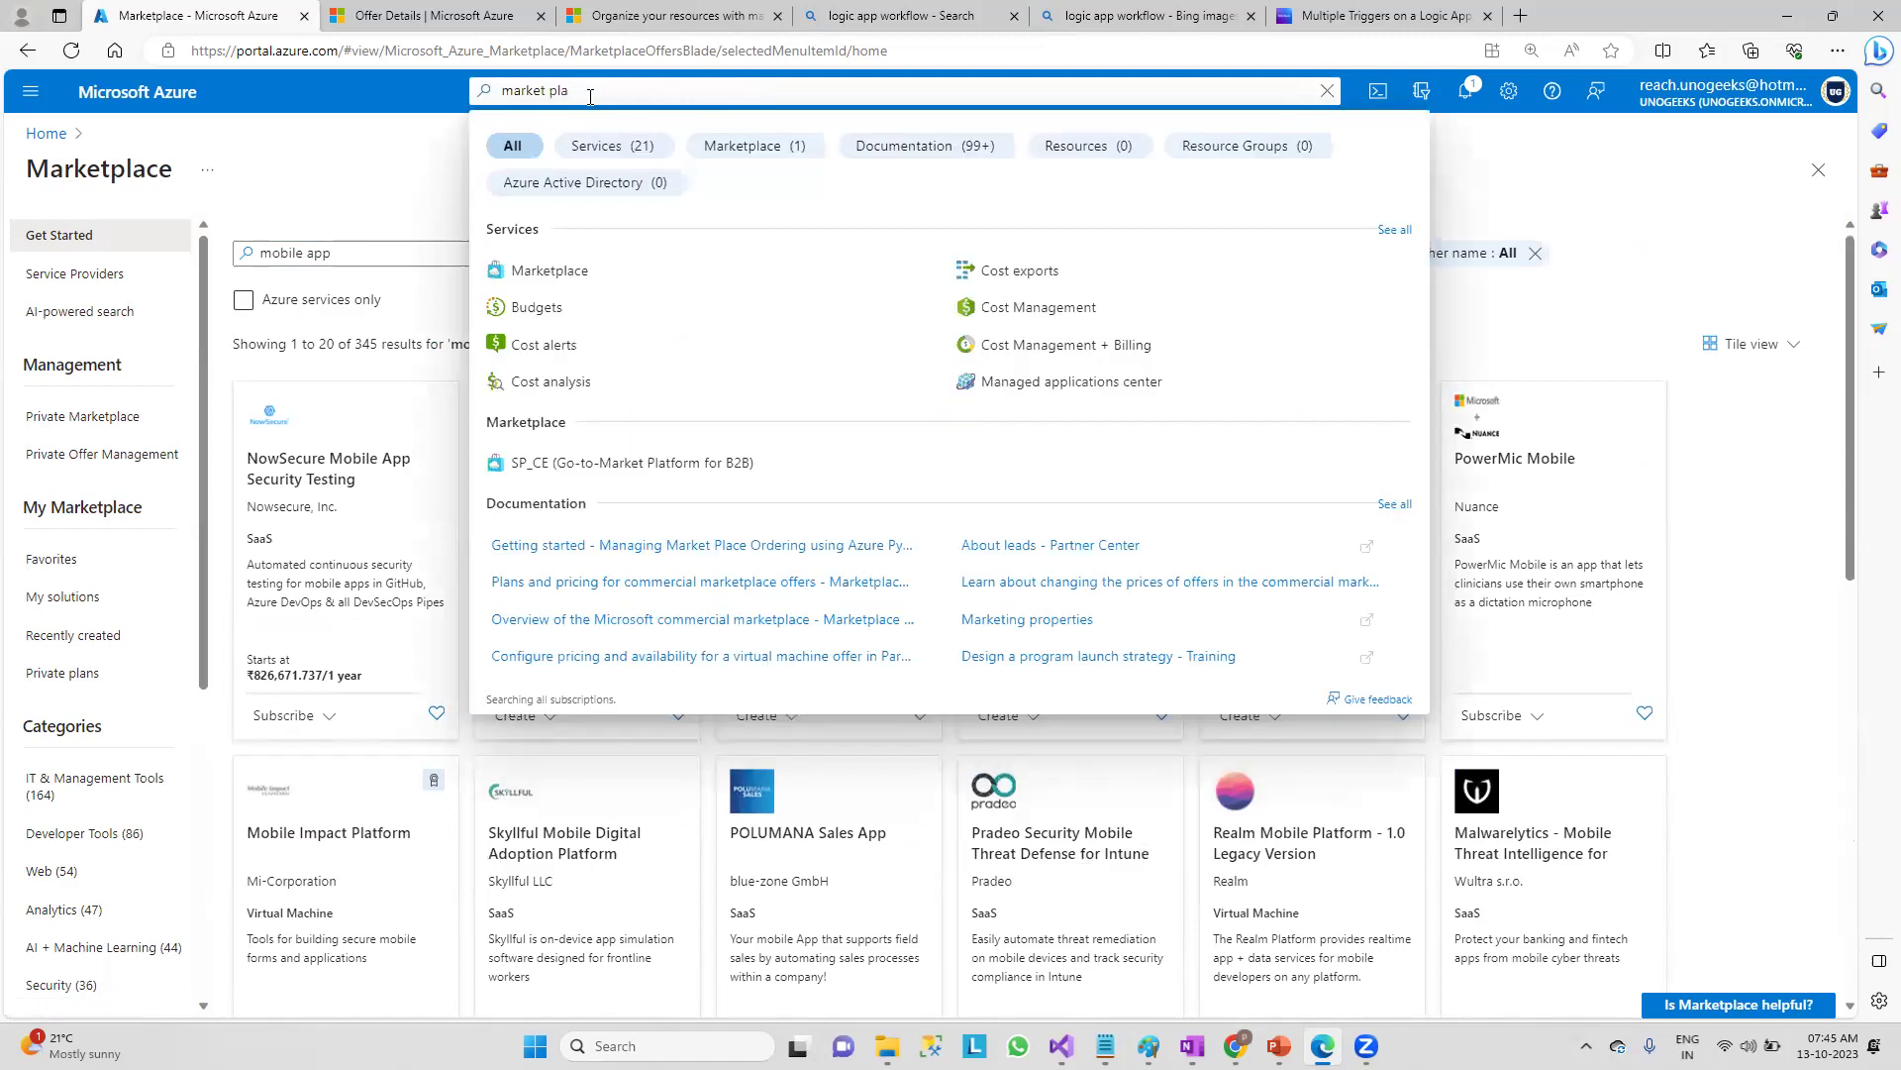
click(588, 94)
text(ca)
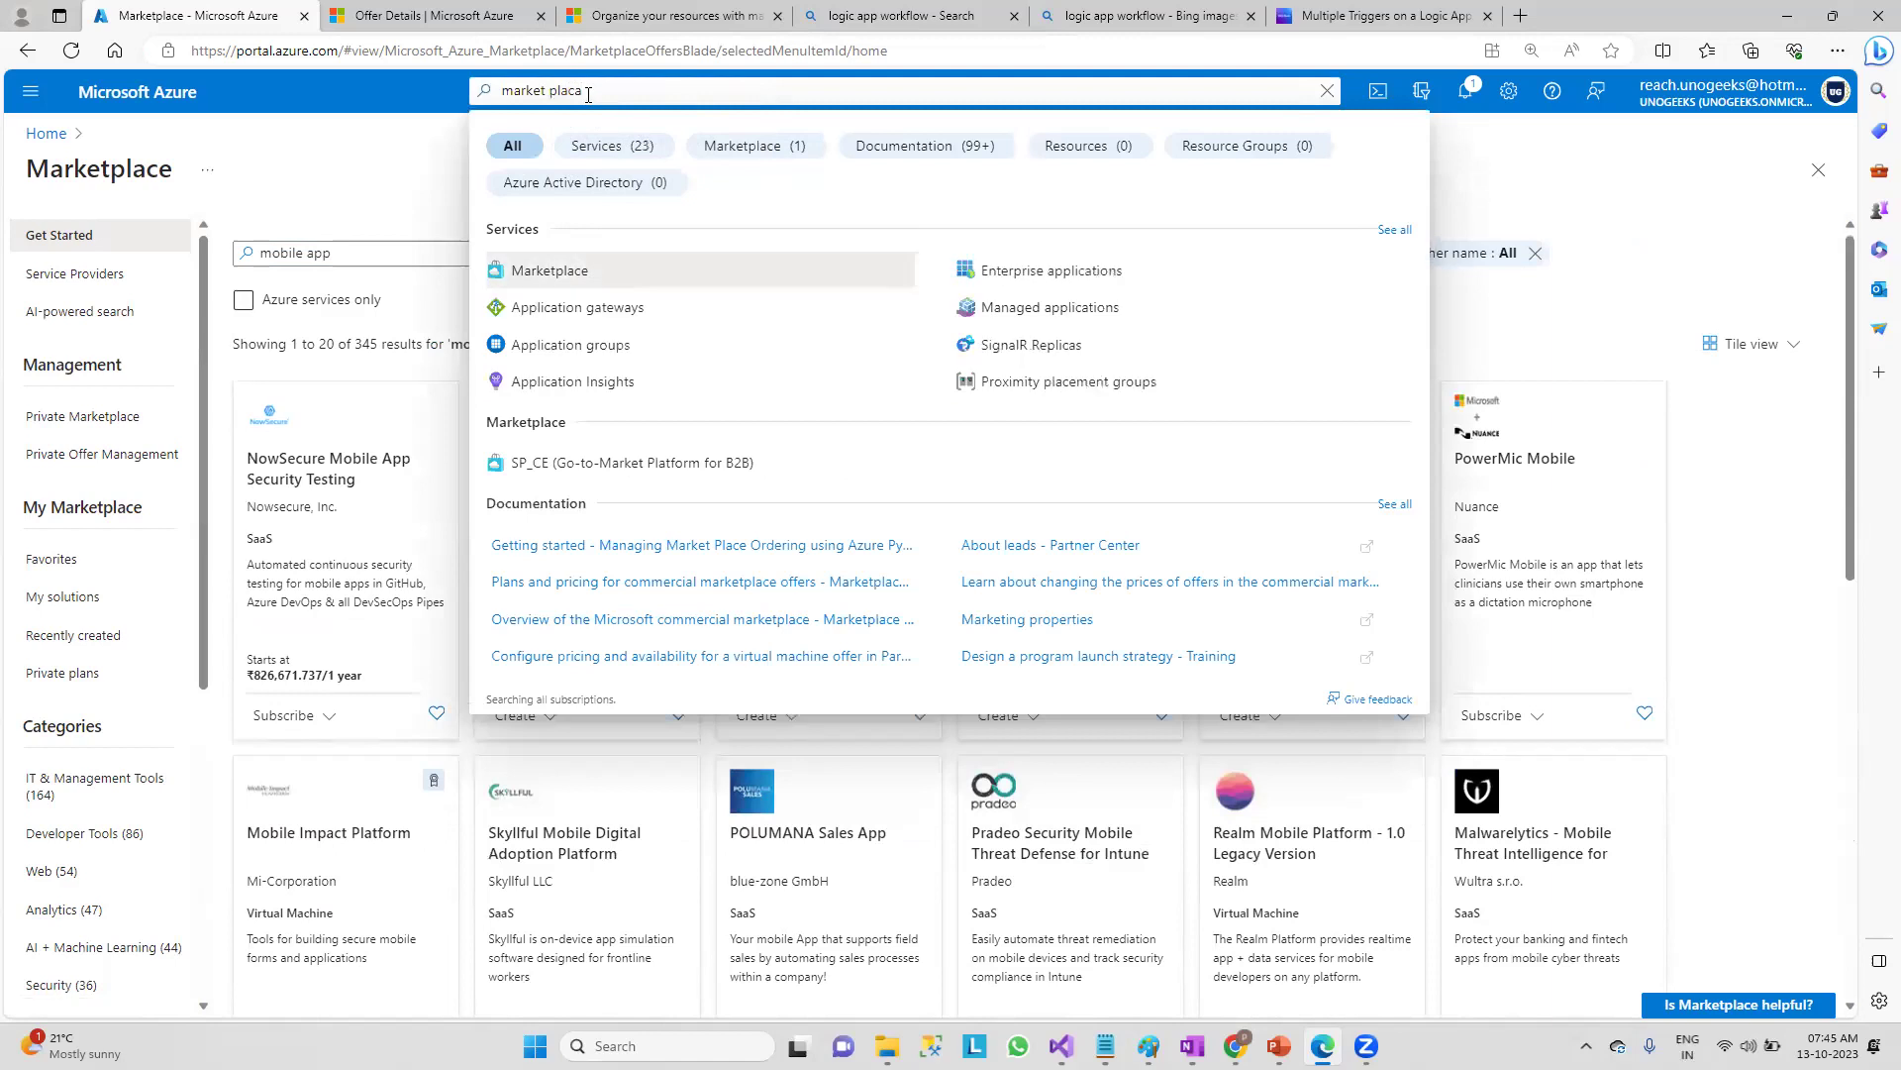
click(569, 267)
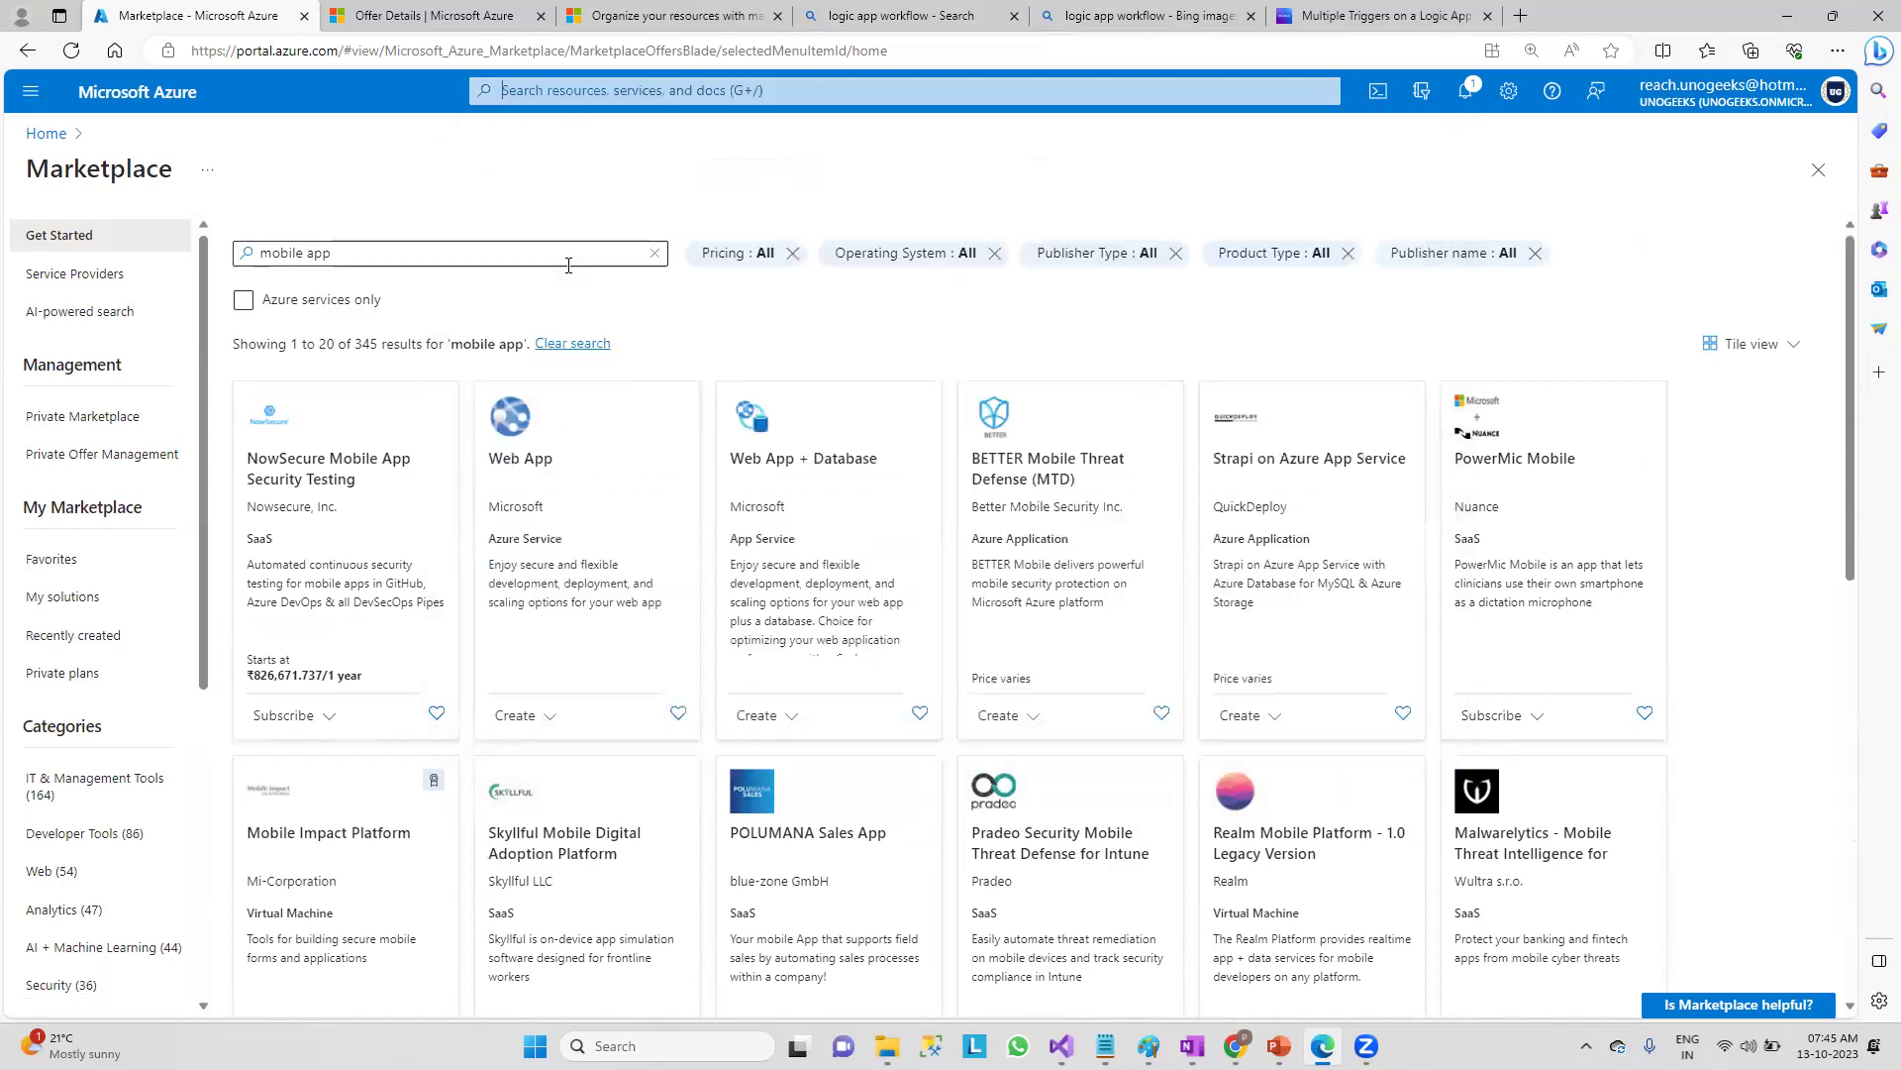
click(540, 184)
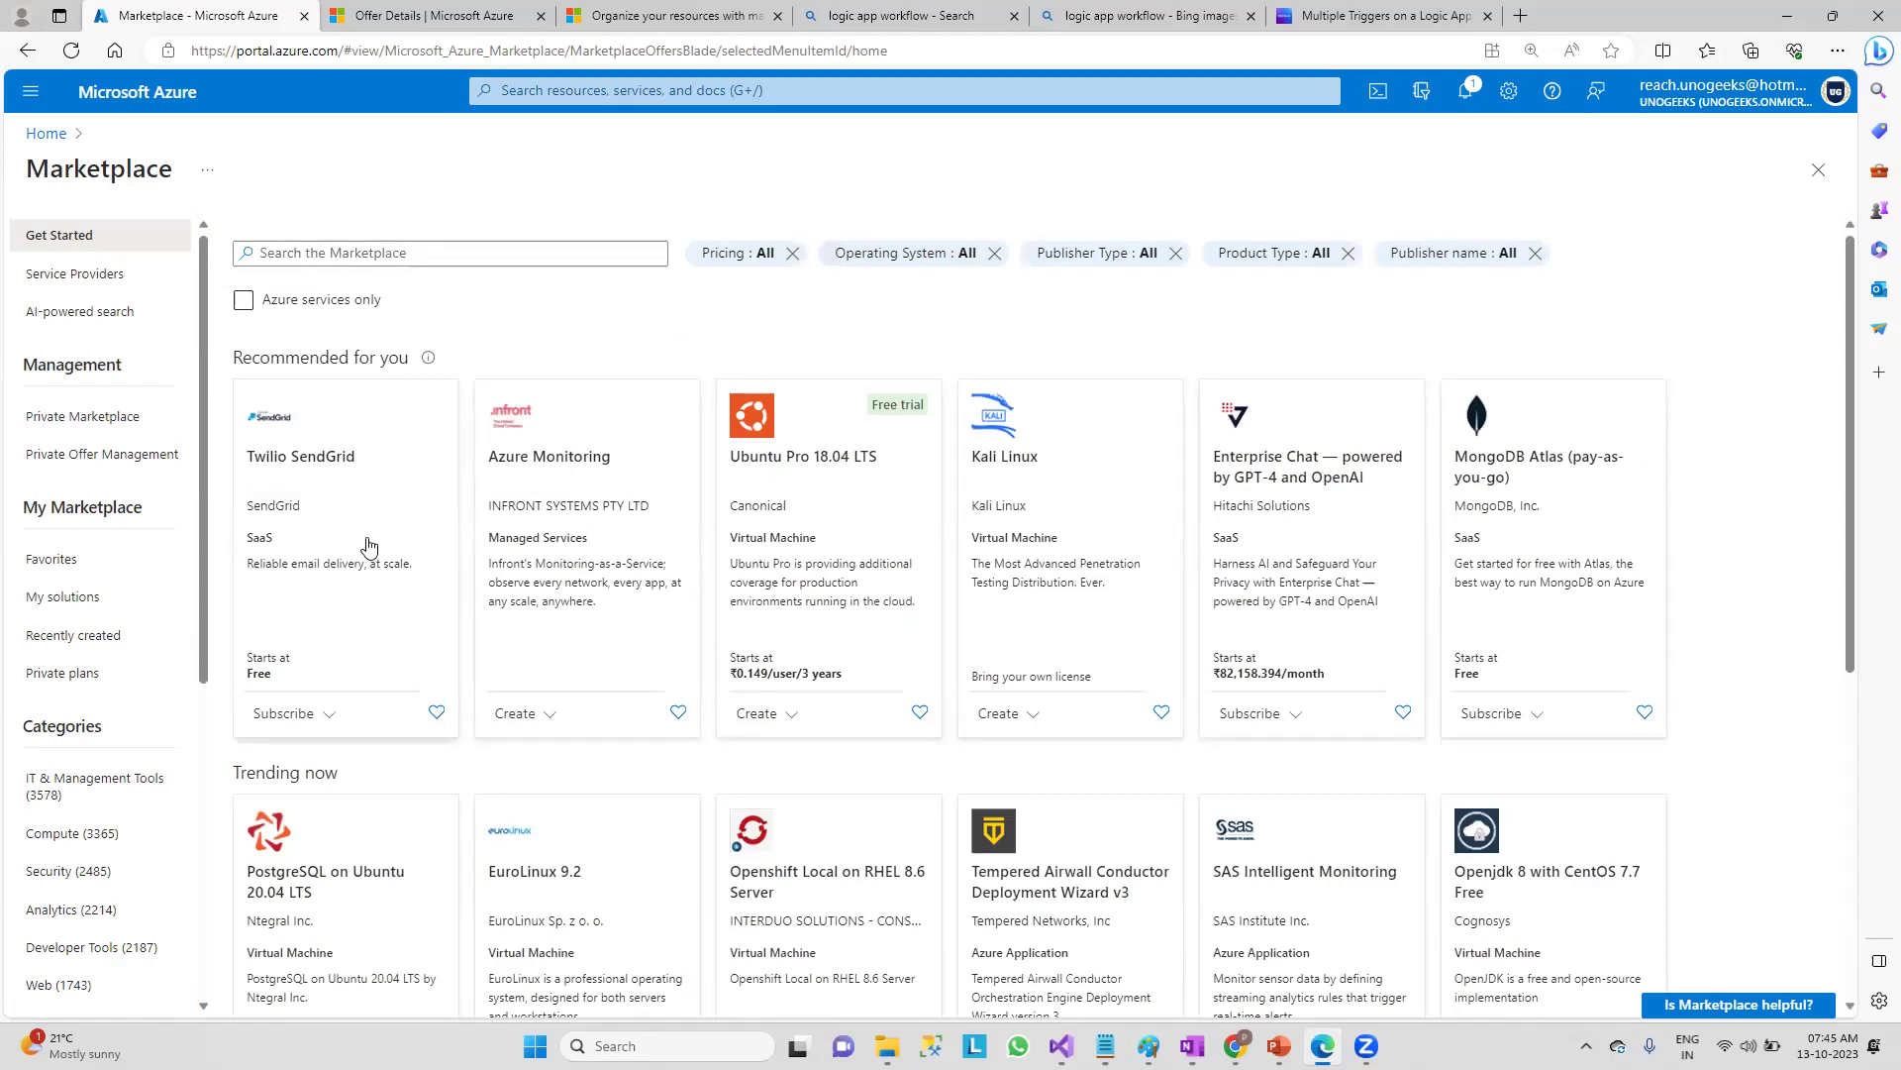
- Limit the Marketplace to Azure services only and look through the first page of offers
click(306, 303)
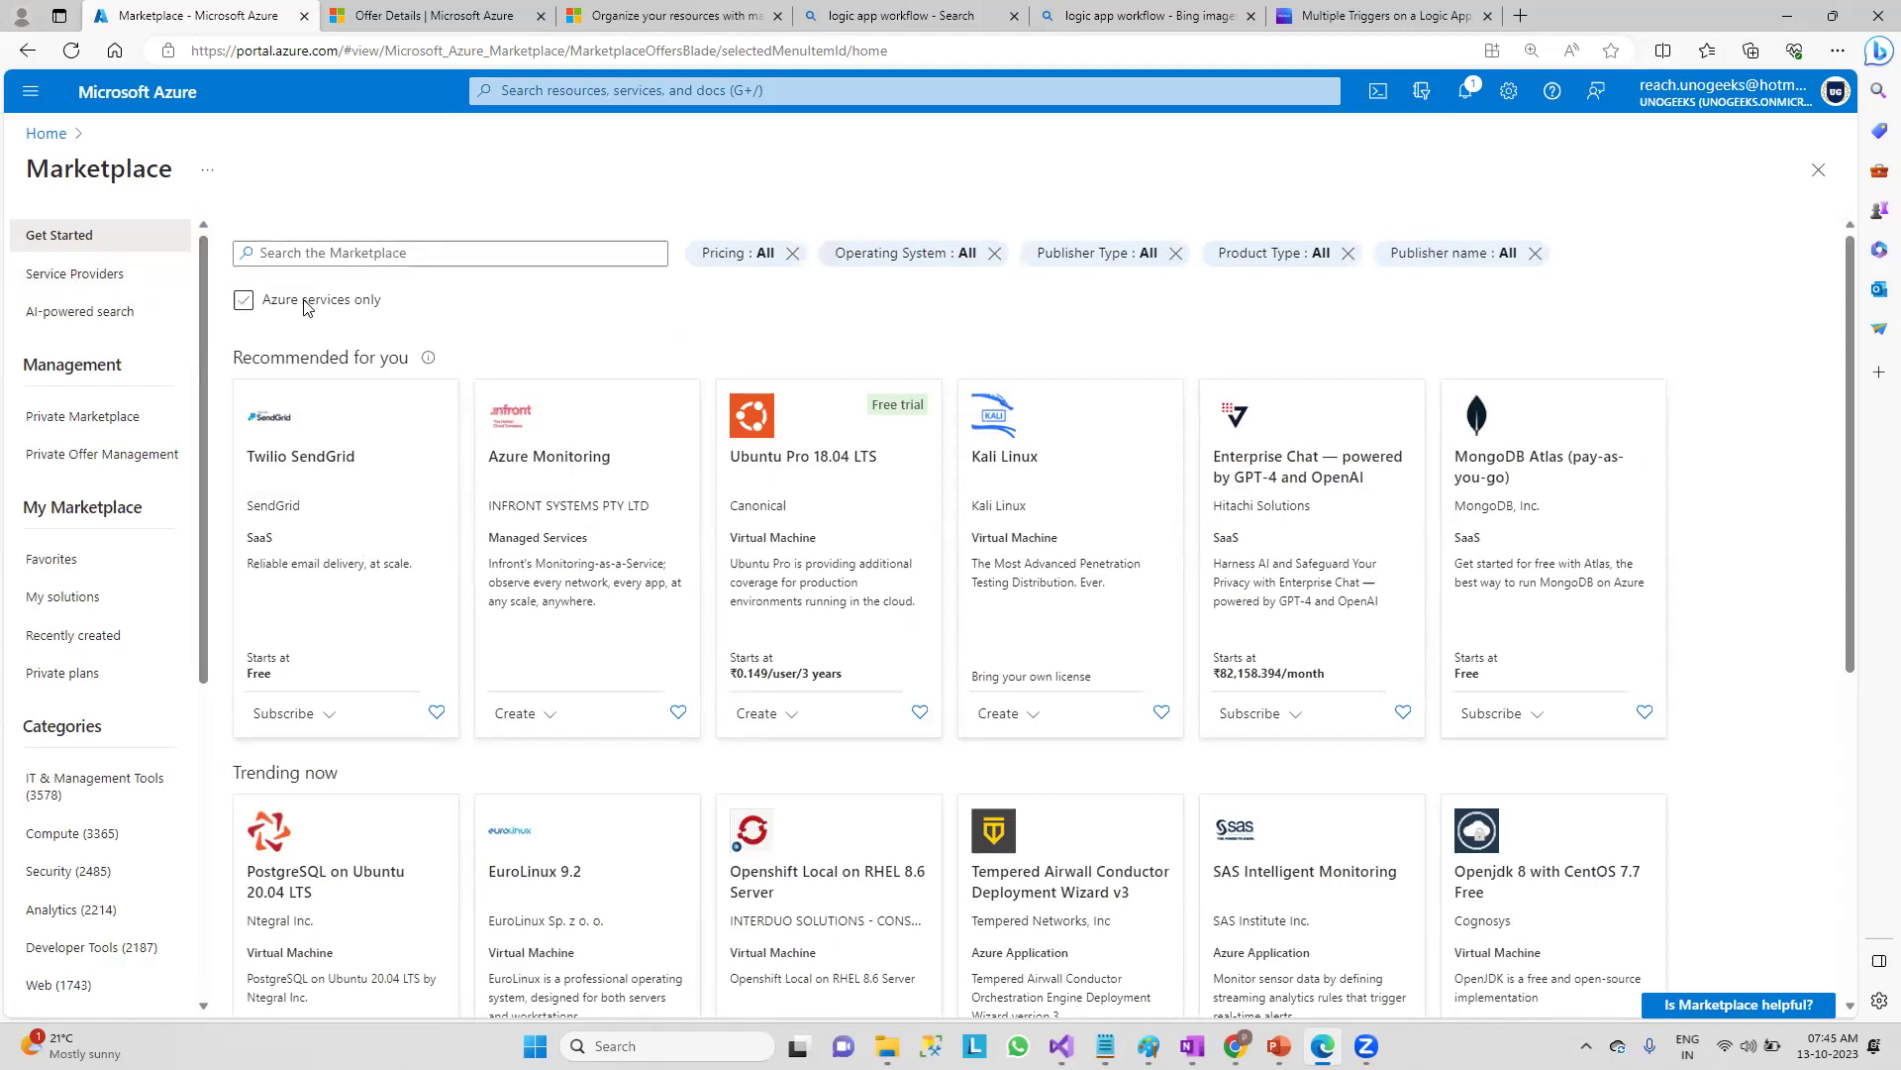
click(244, 302)
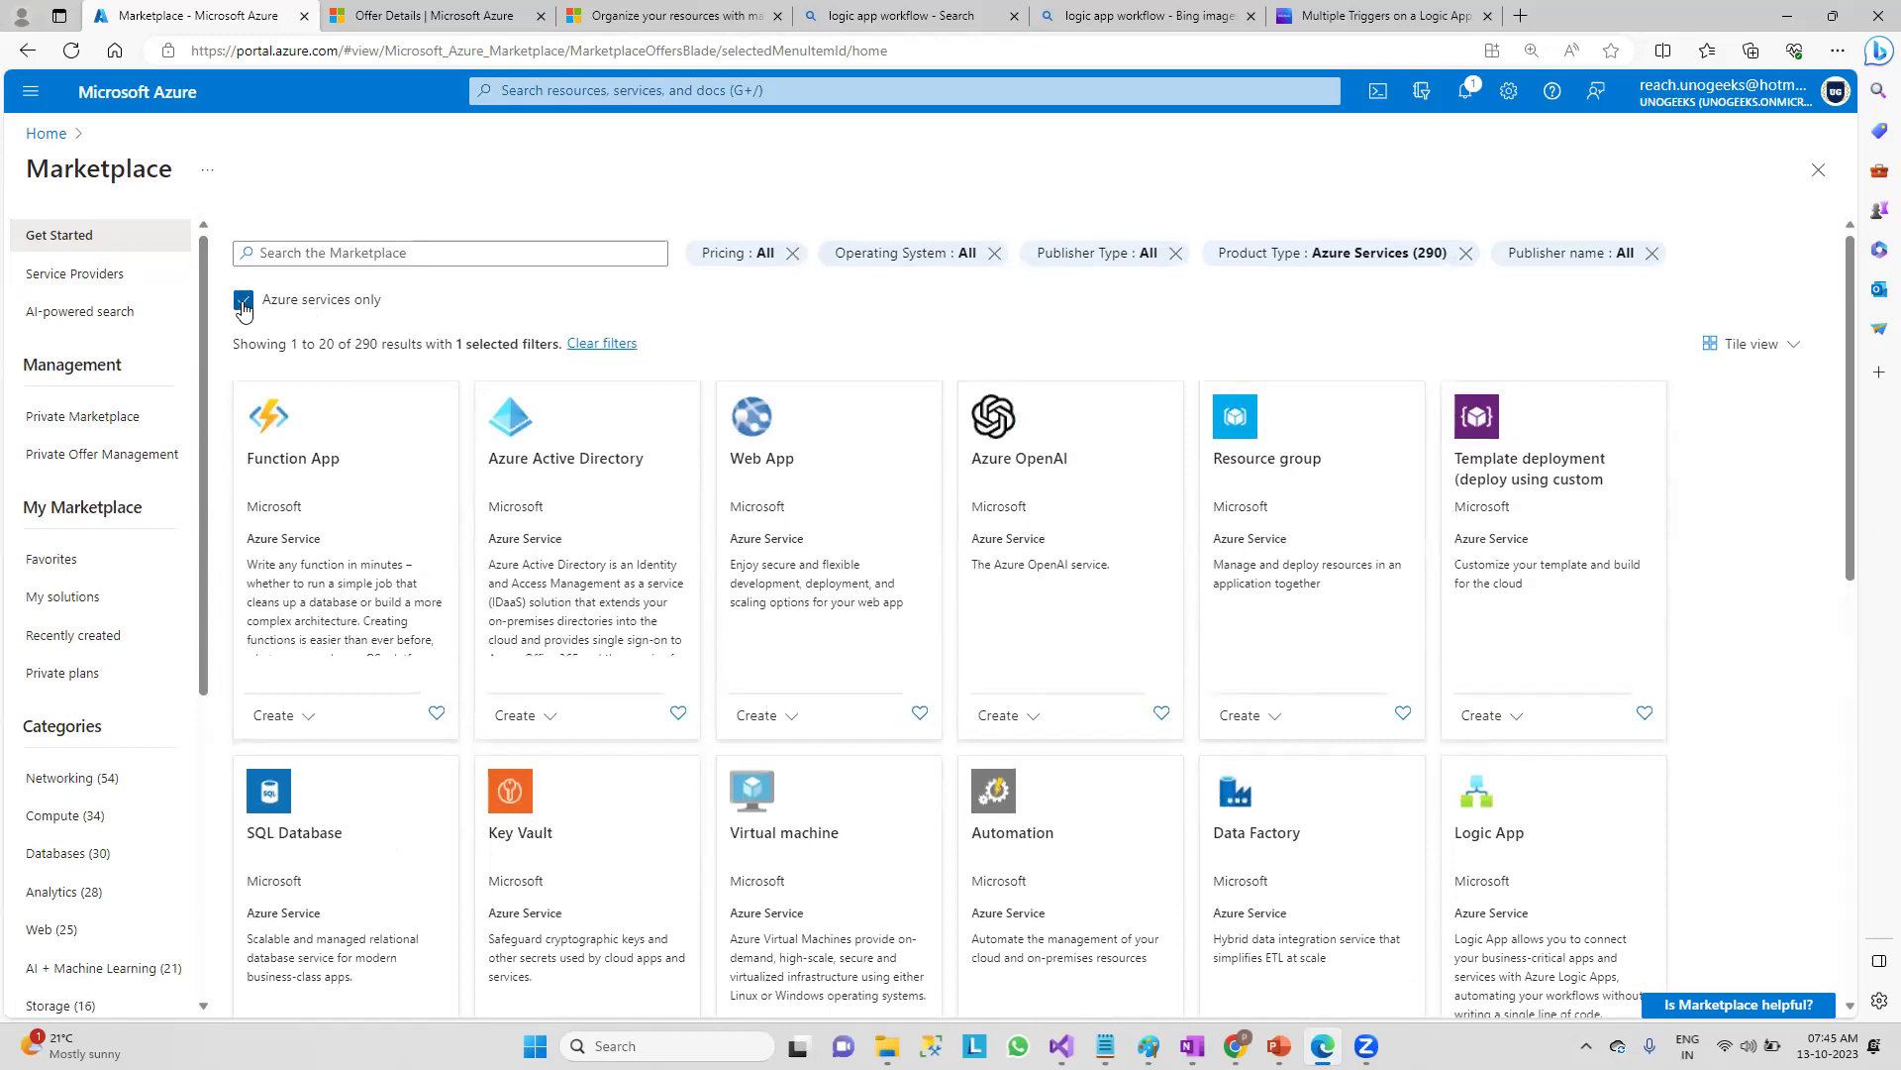
scroll(1672, 599, down, 10)
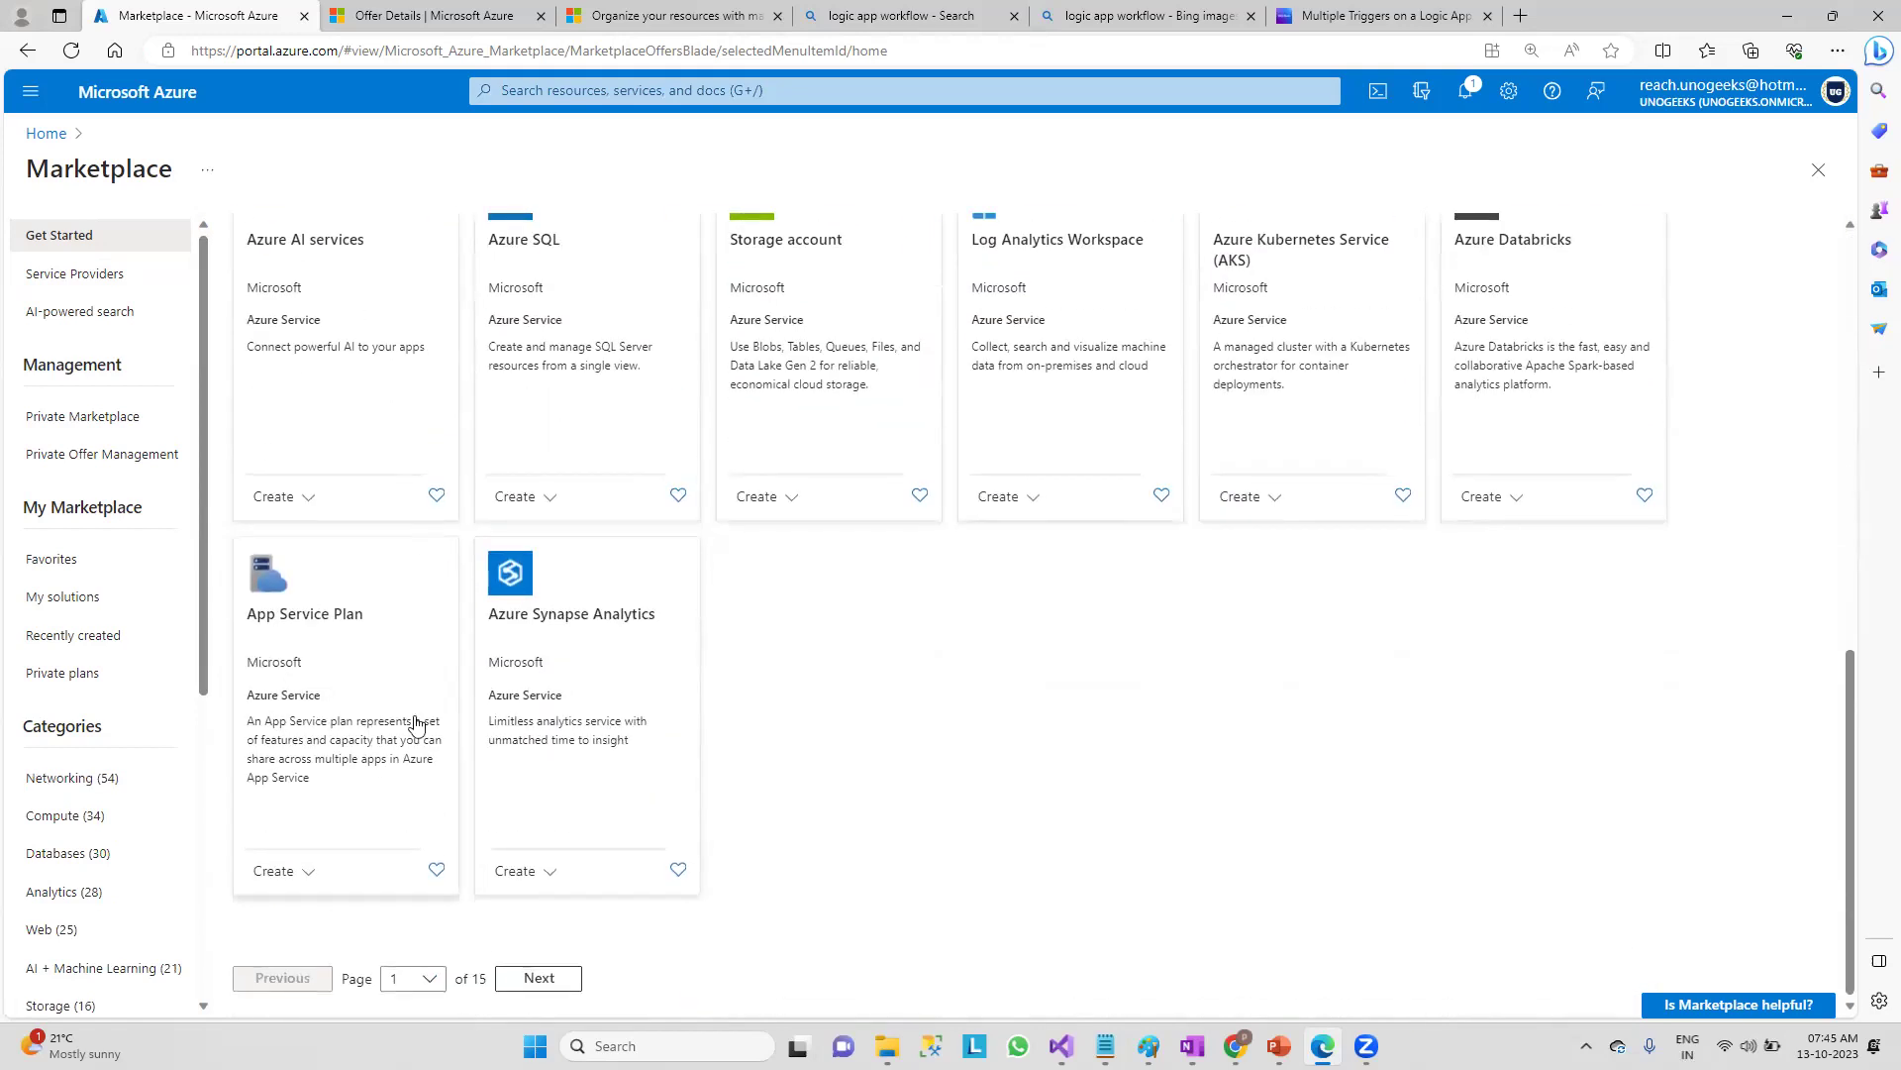
scroll(650, 713, up, 5)
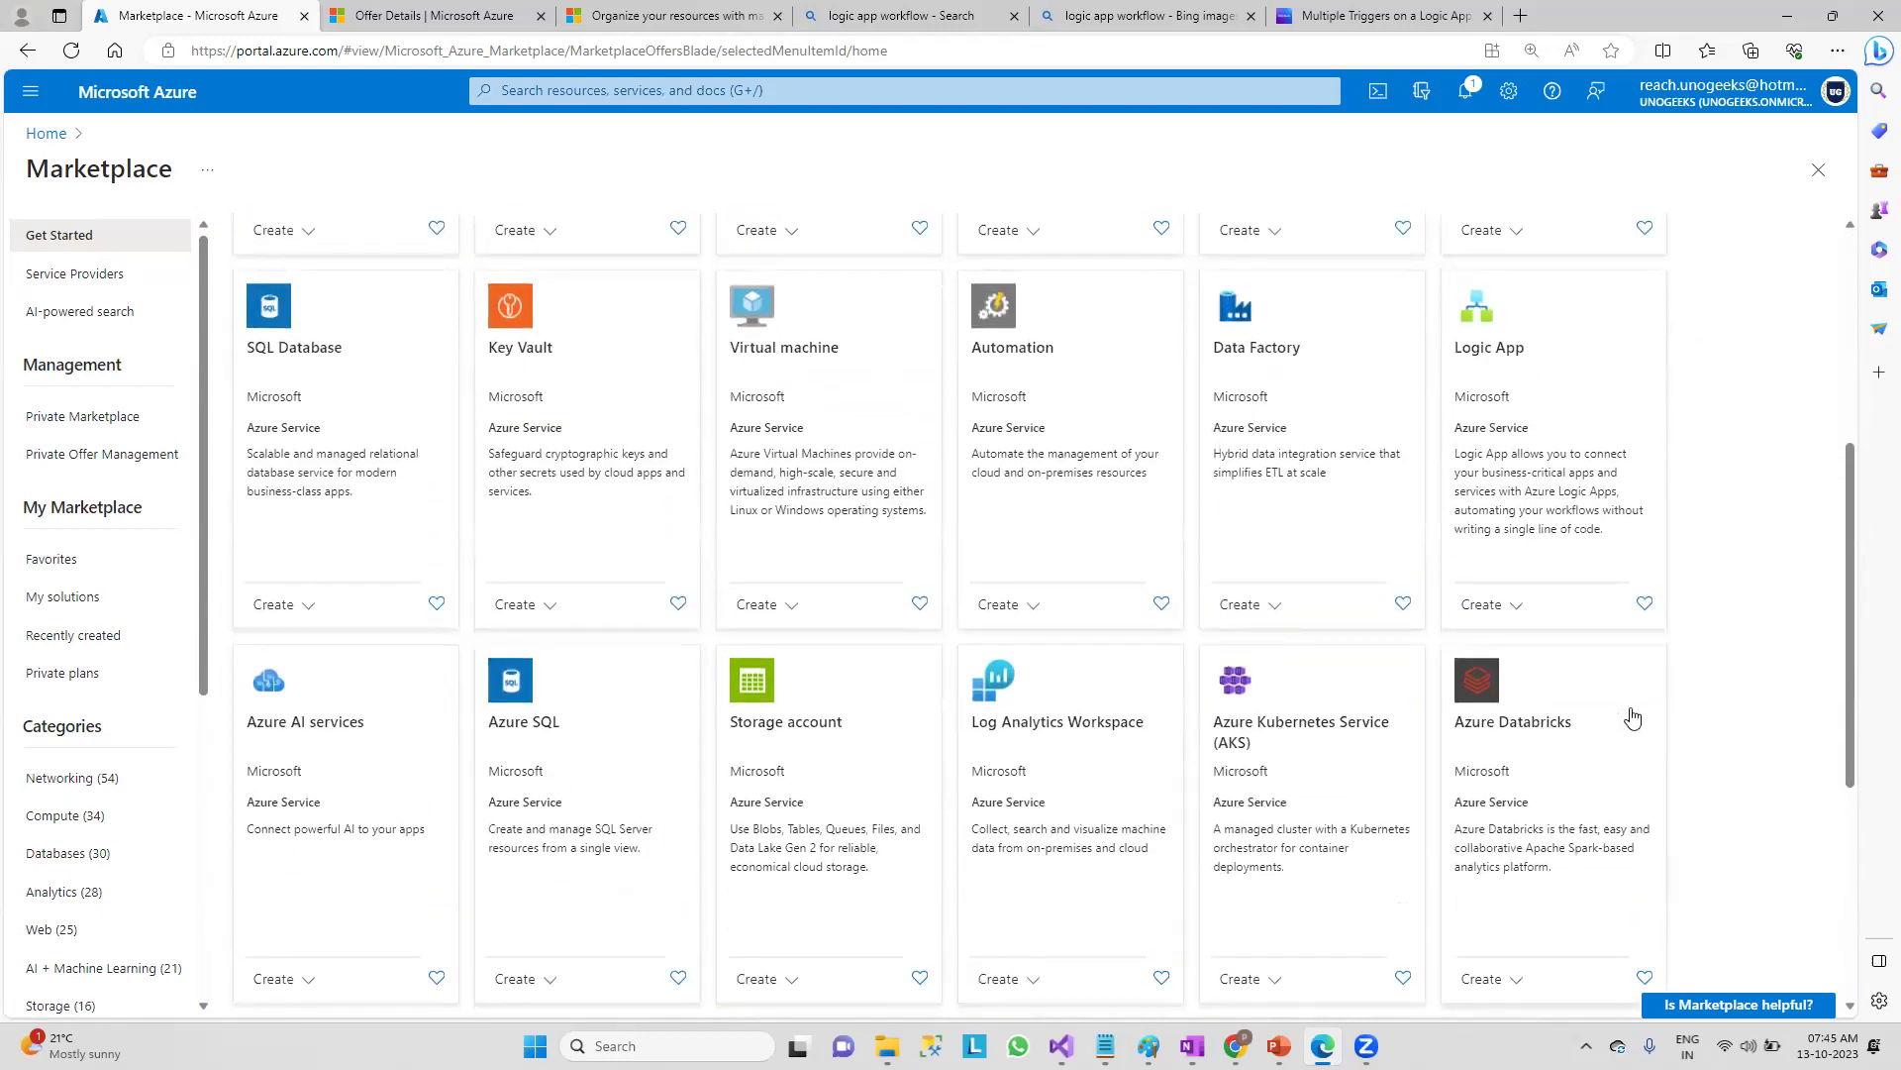
scroll(1564, 644, up, 5)
scroll(1292, 705, down, 10)
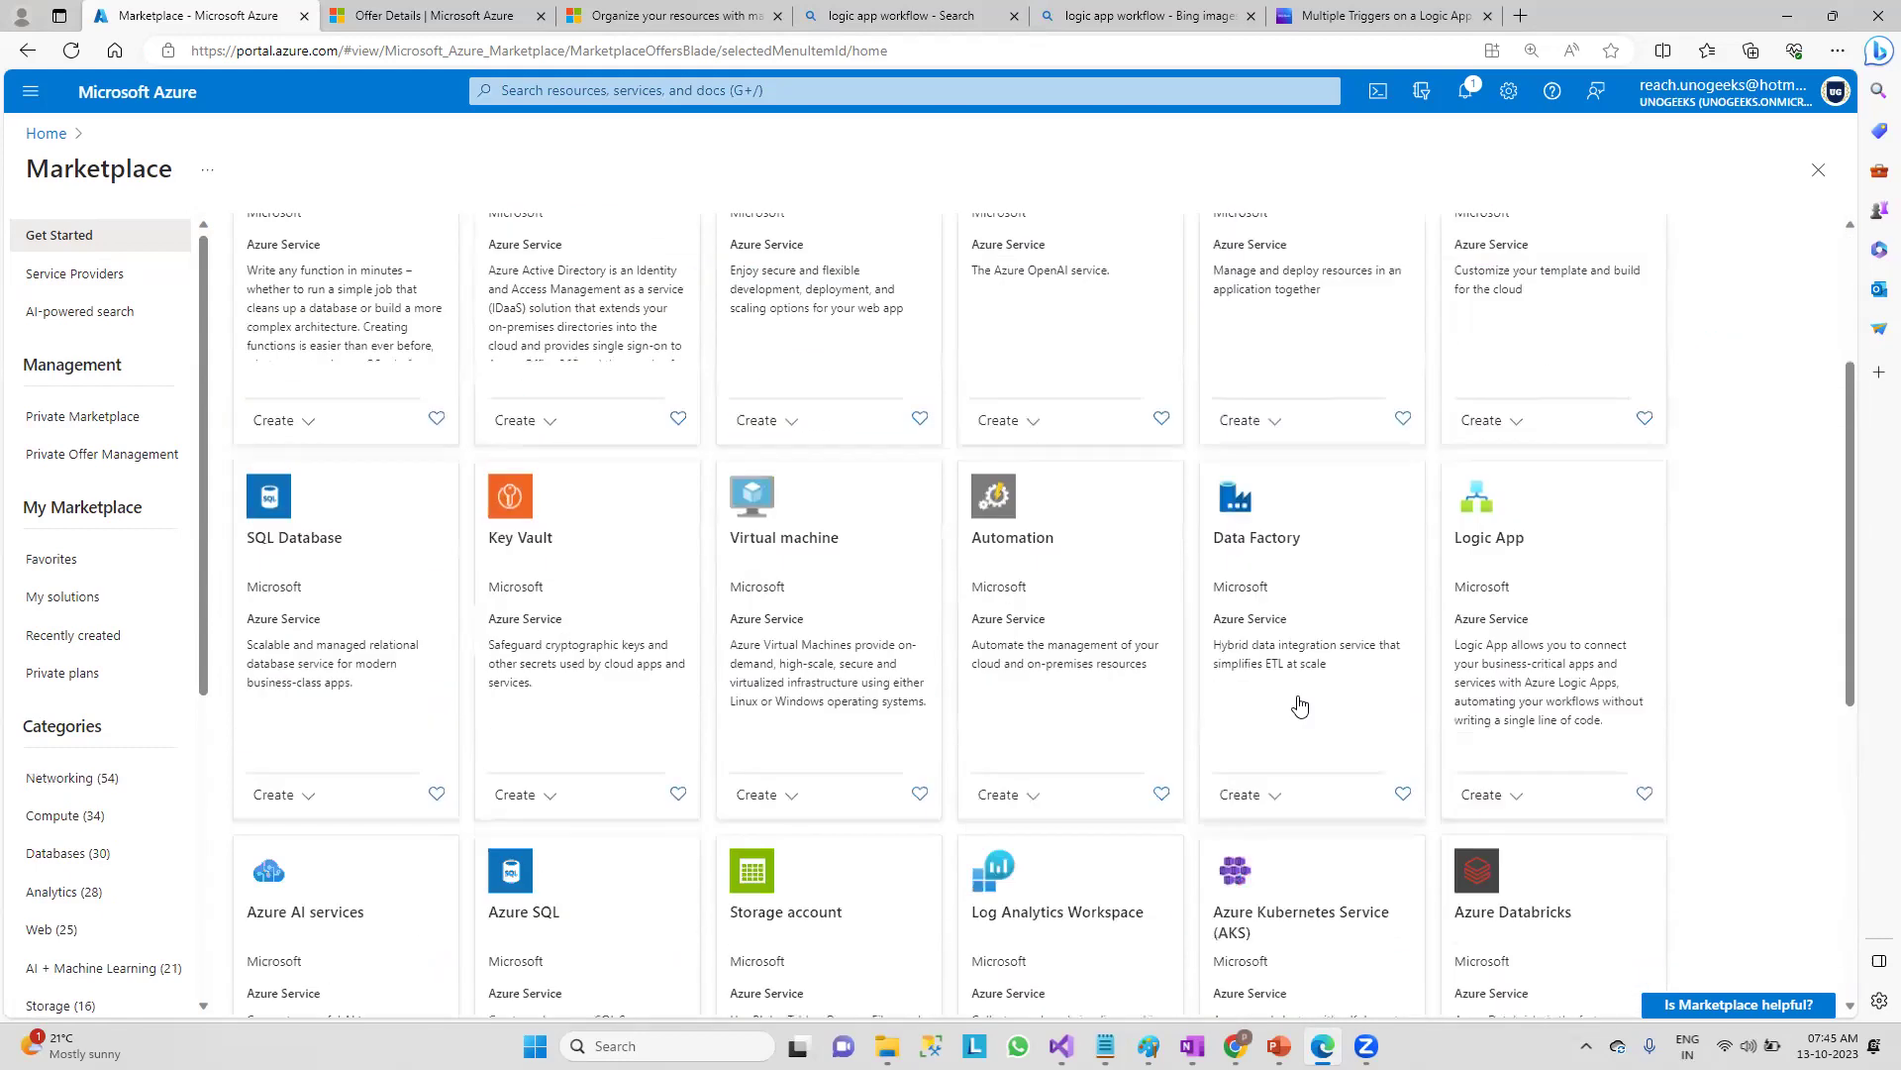
scroll(428, 670, up, 10)
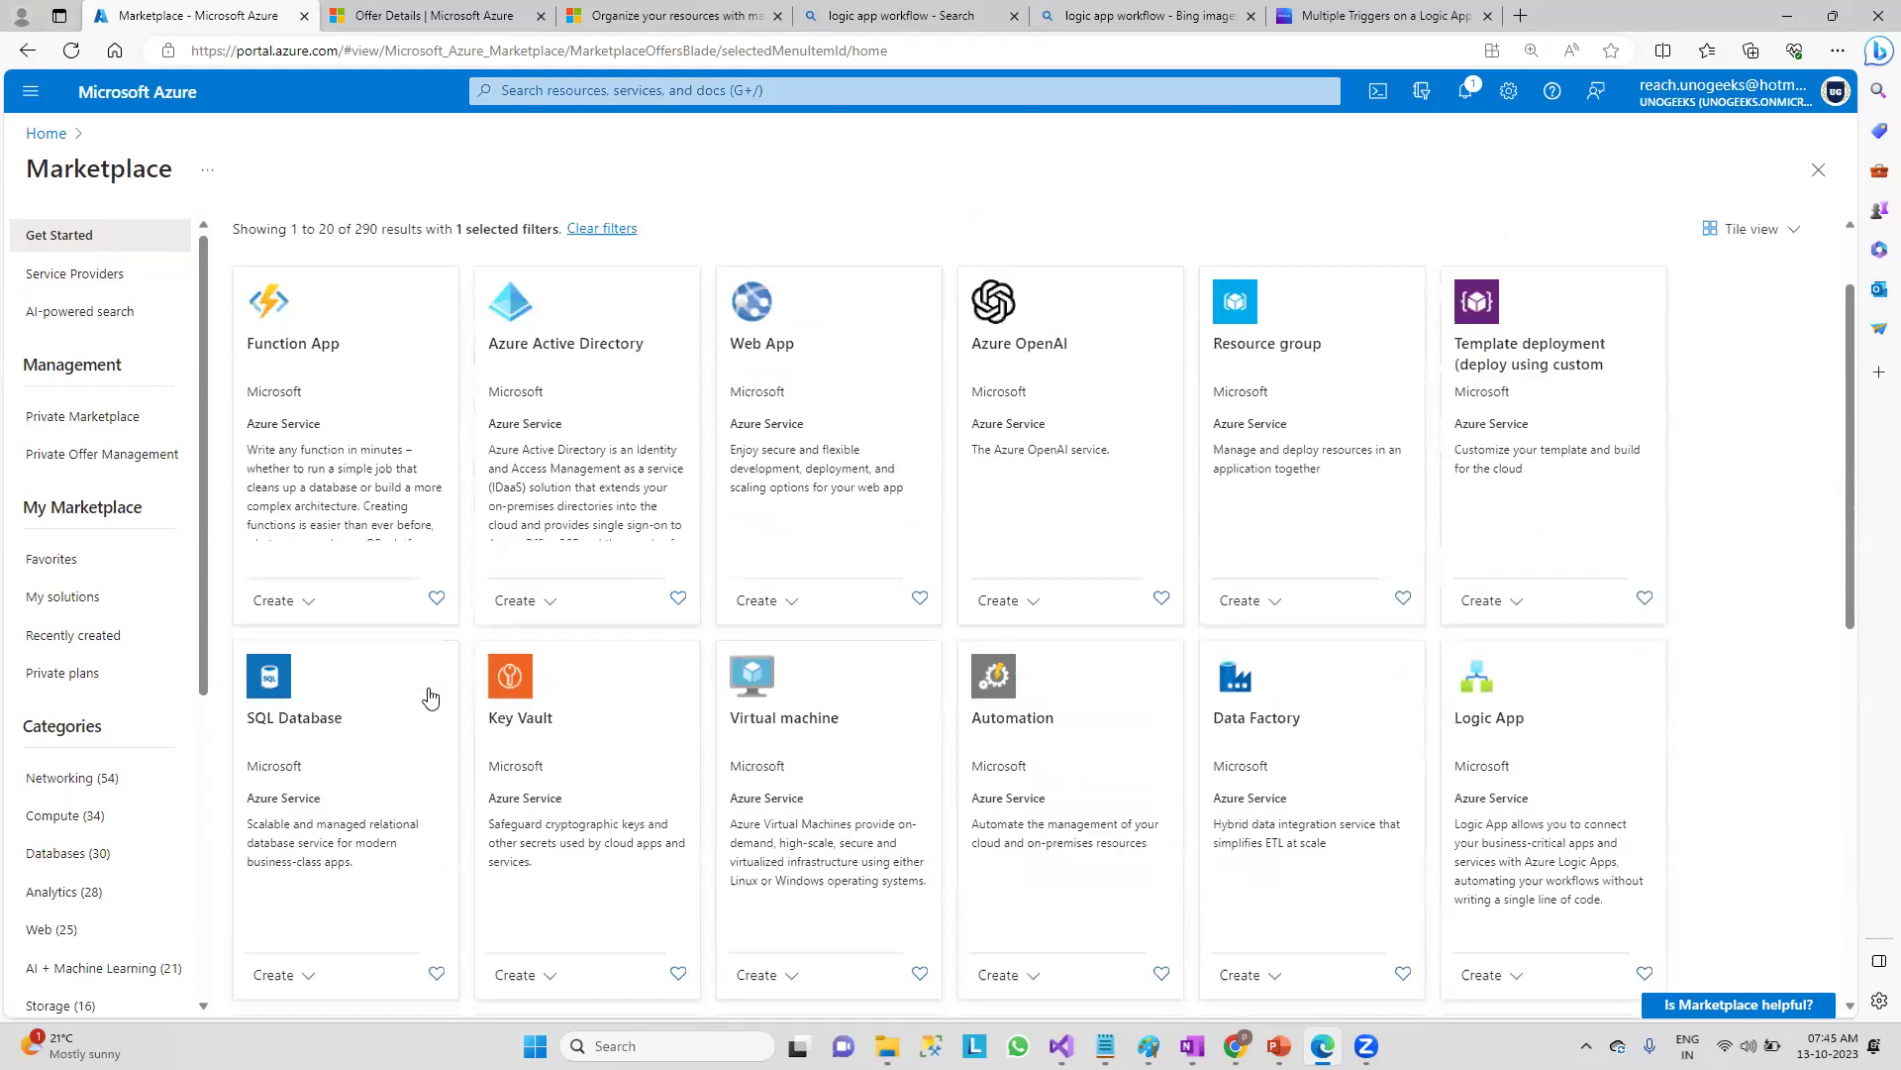
- Clear the Azure services only filter and browse the recommended, trending and new Marketplace offers
click(400, 254)
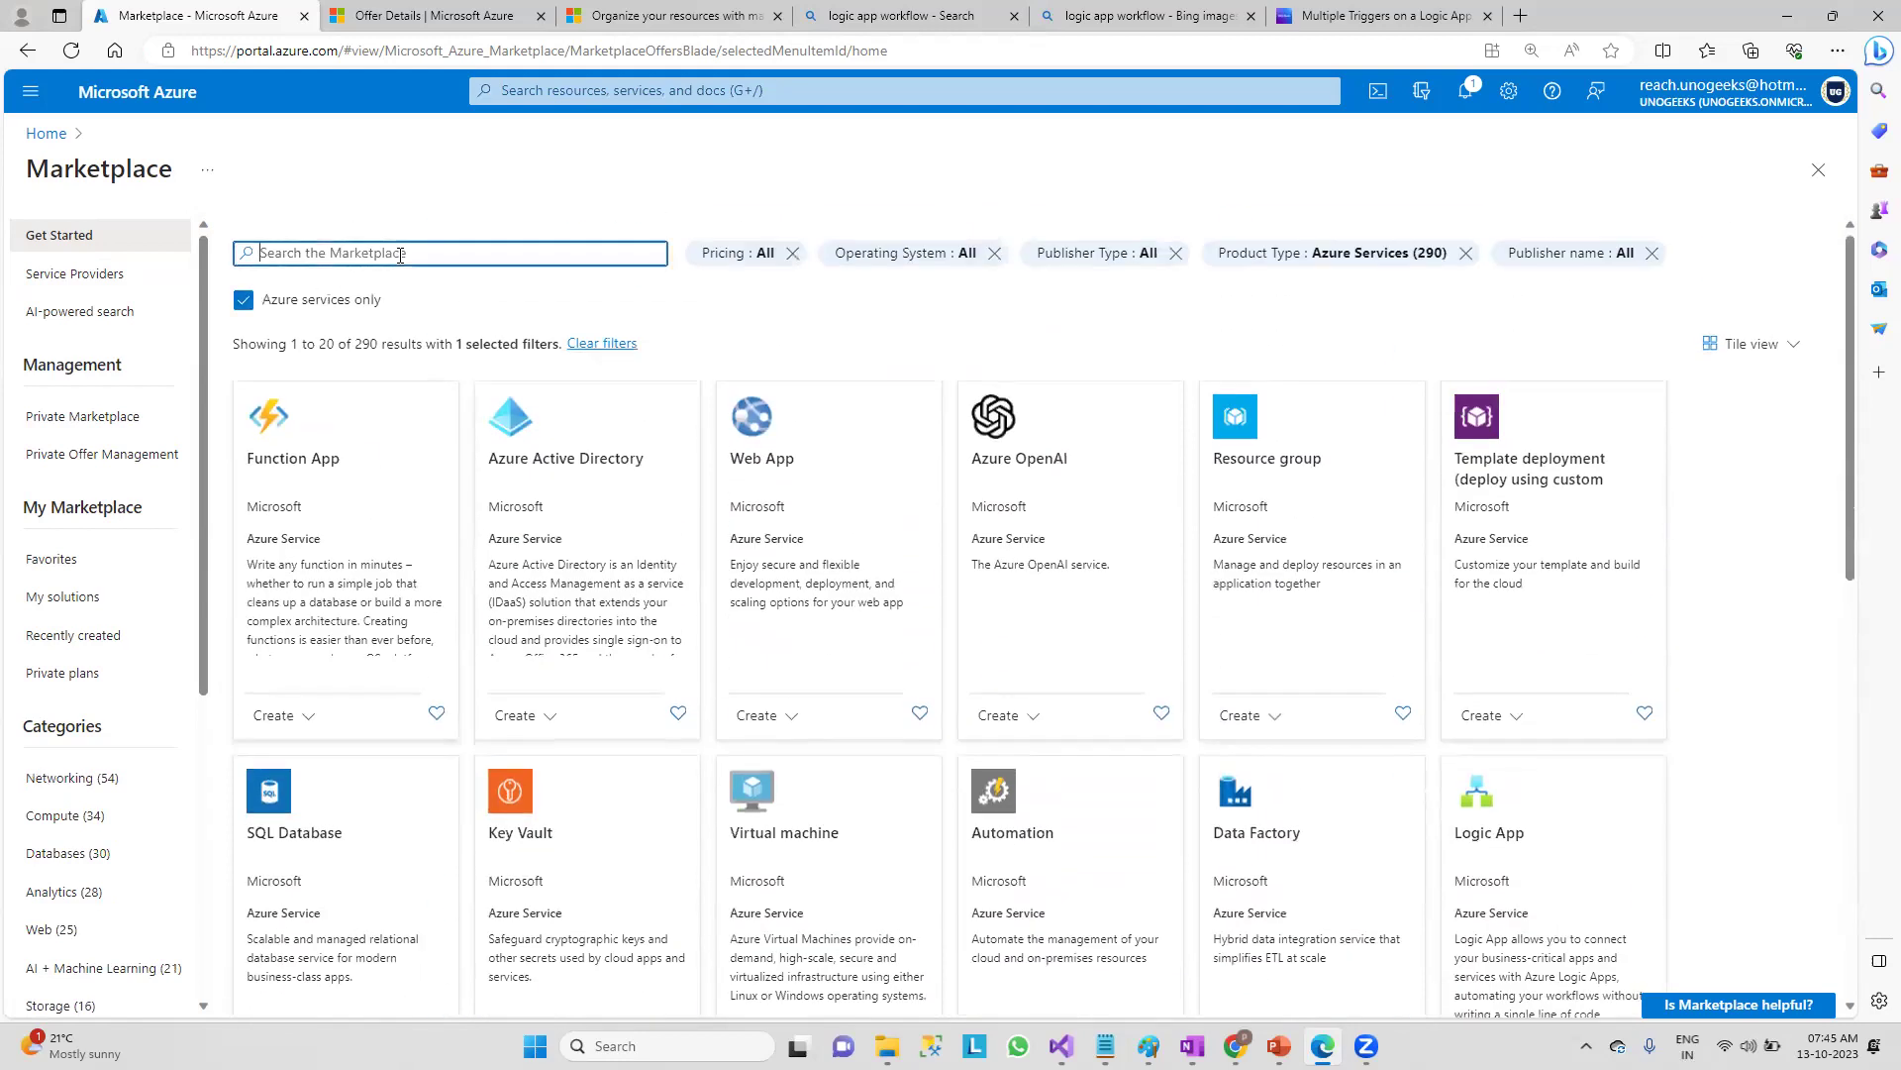
click(242, 302)
scroll(912, 561, down, 5)
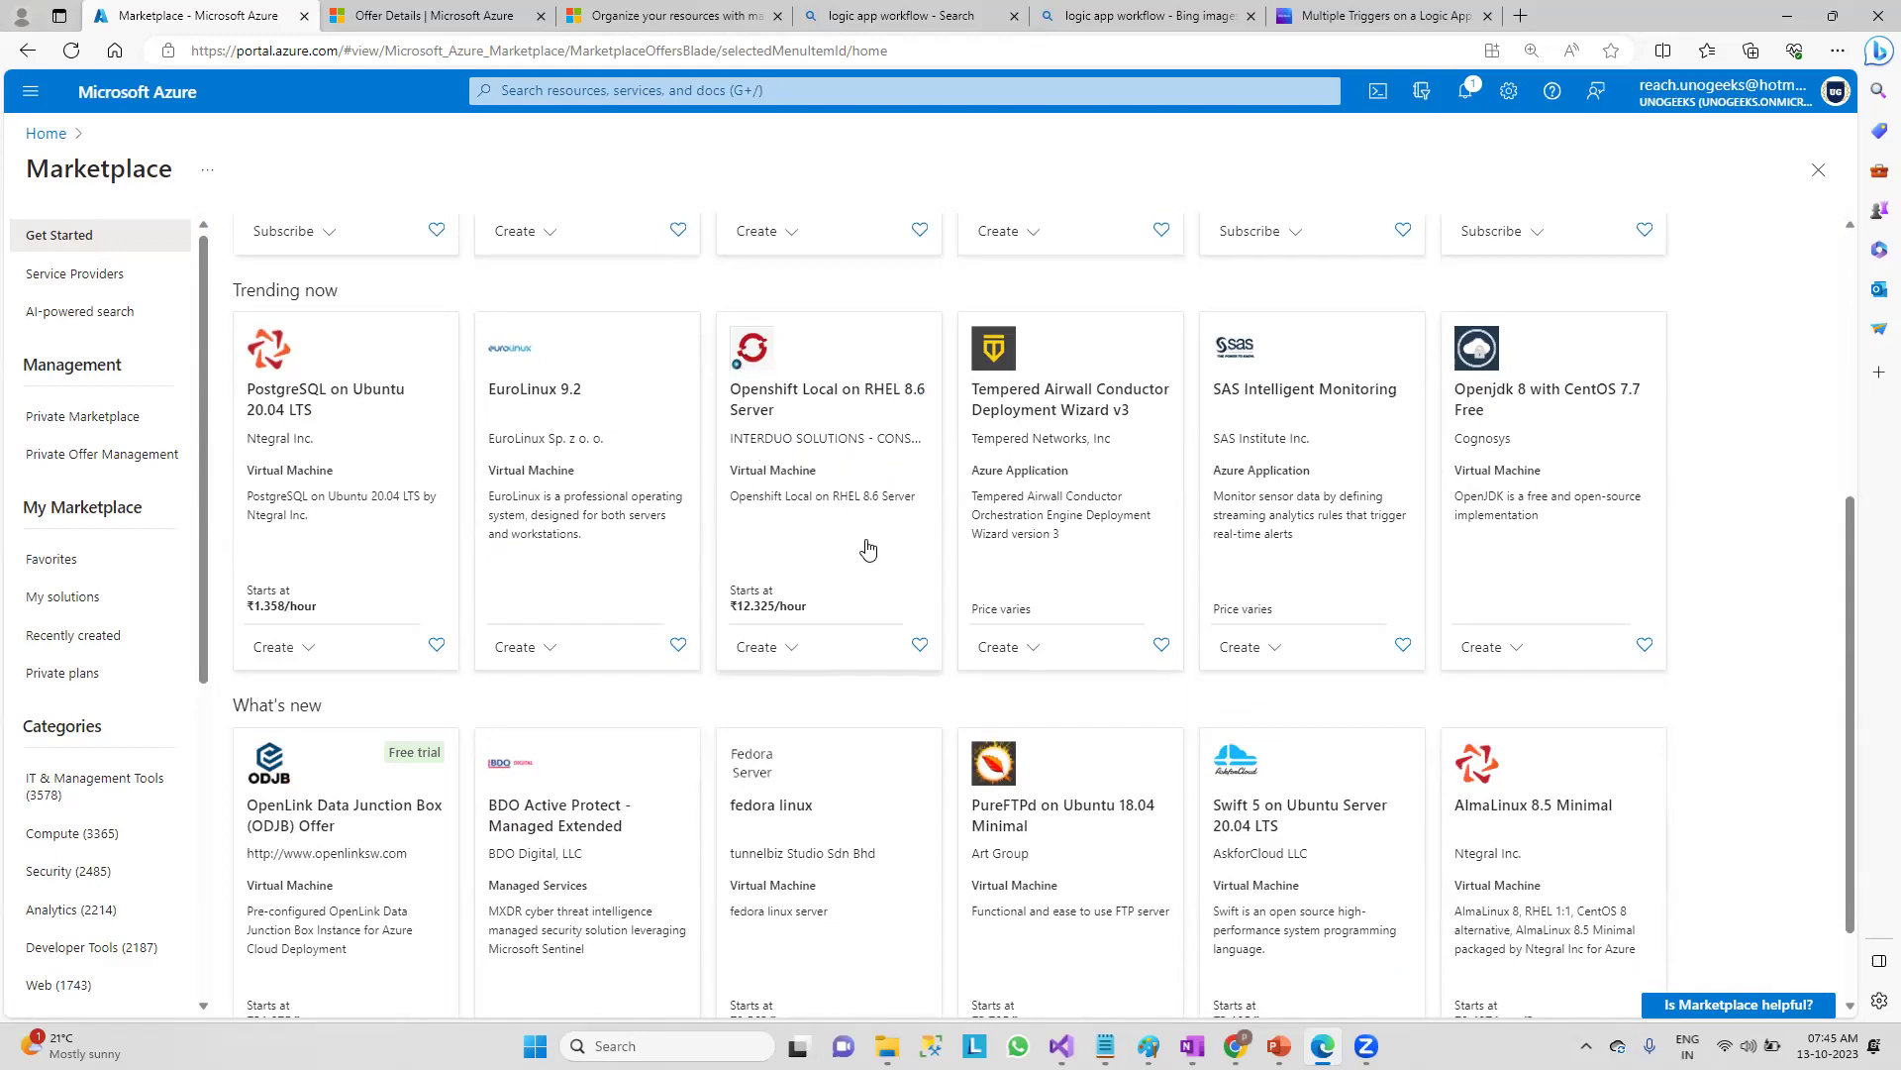
scroll(876, 563, up, 5)
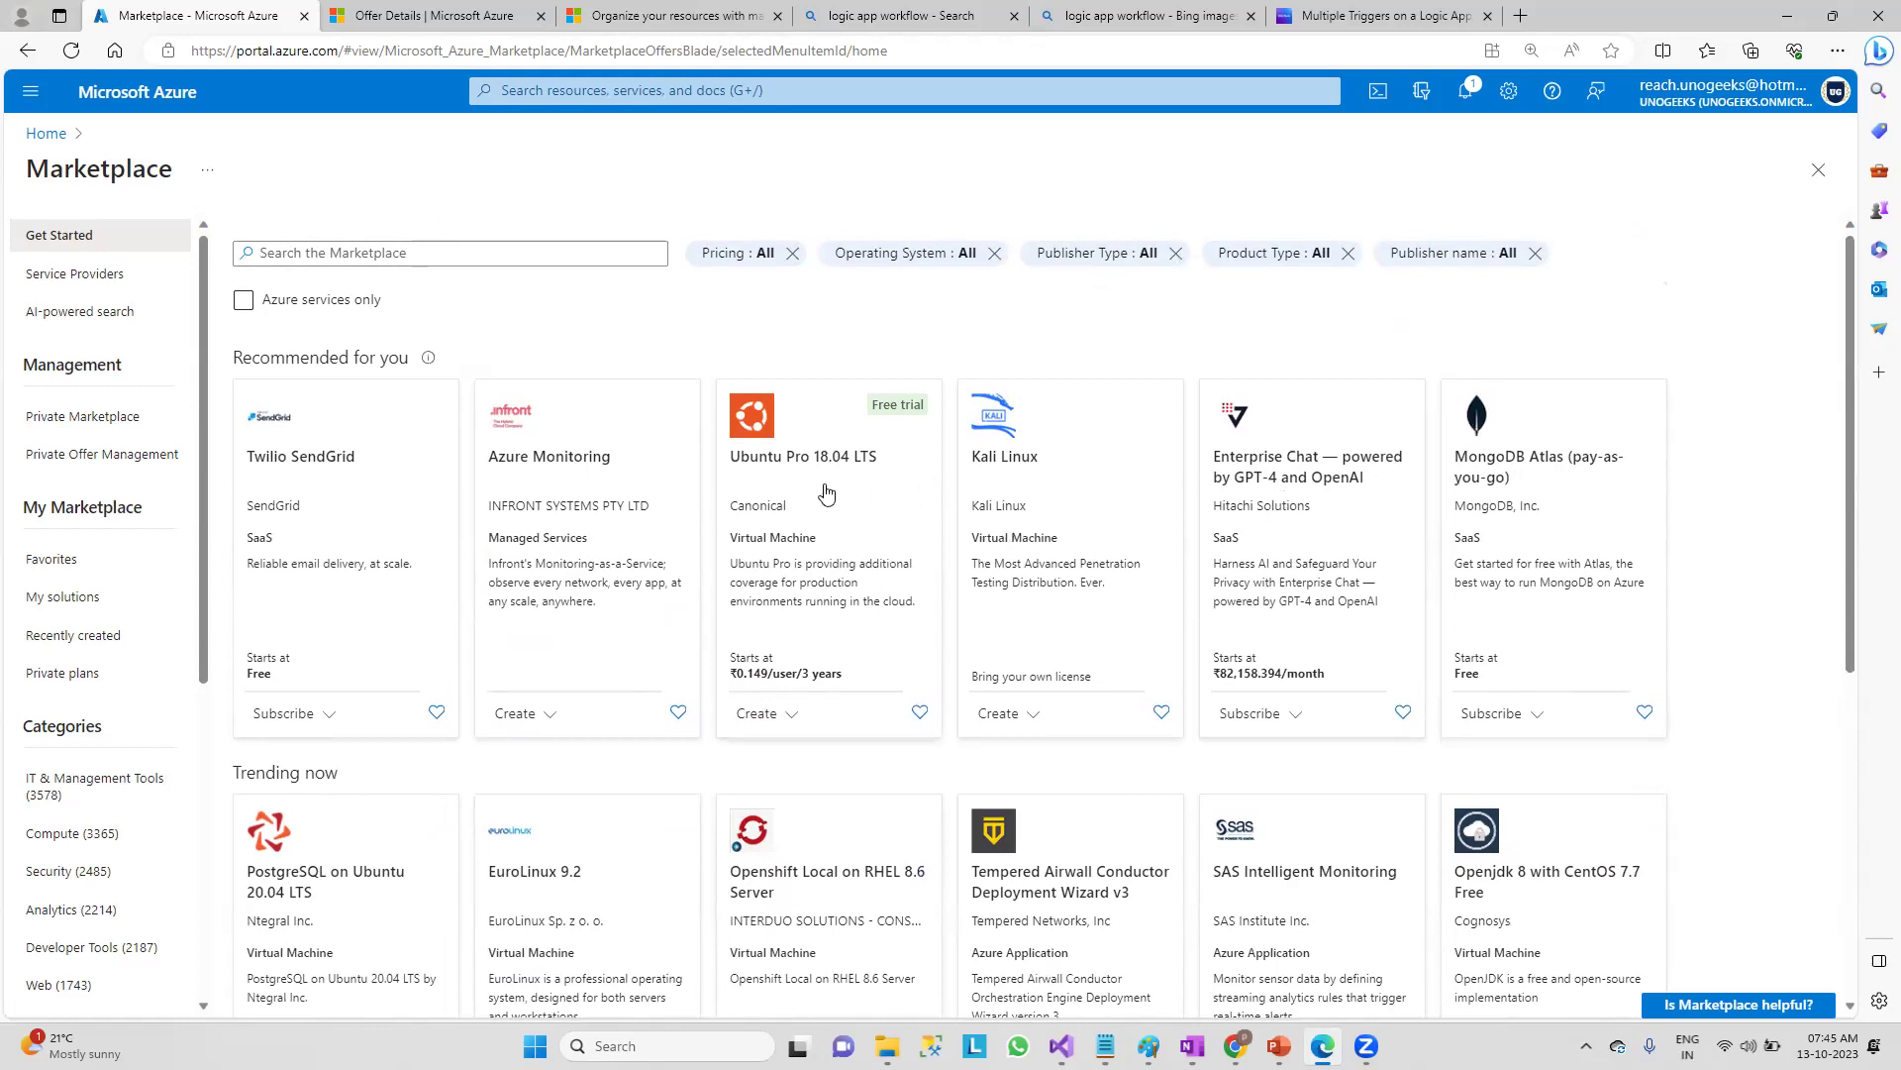
- Browse the trending and new Marketplace offers, and search the Marketplace for "mobileapp"
scroll(830, 552, down, 5)
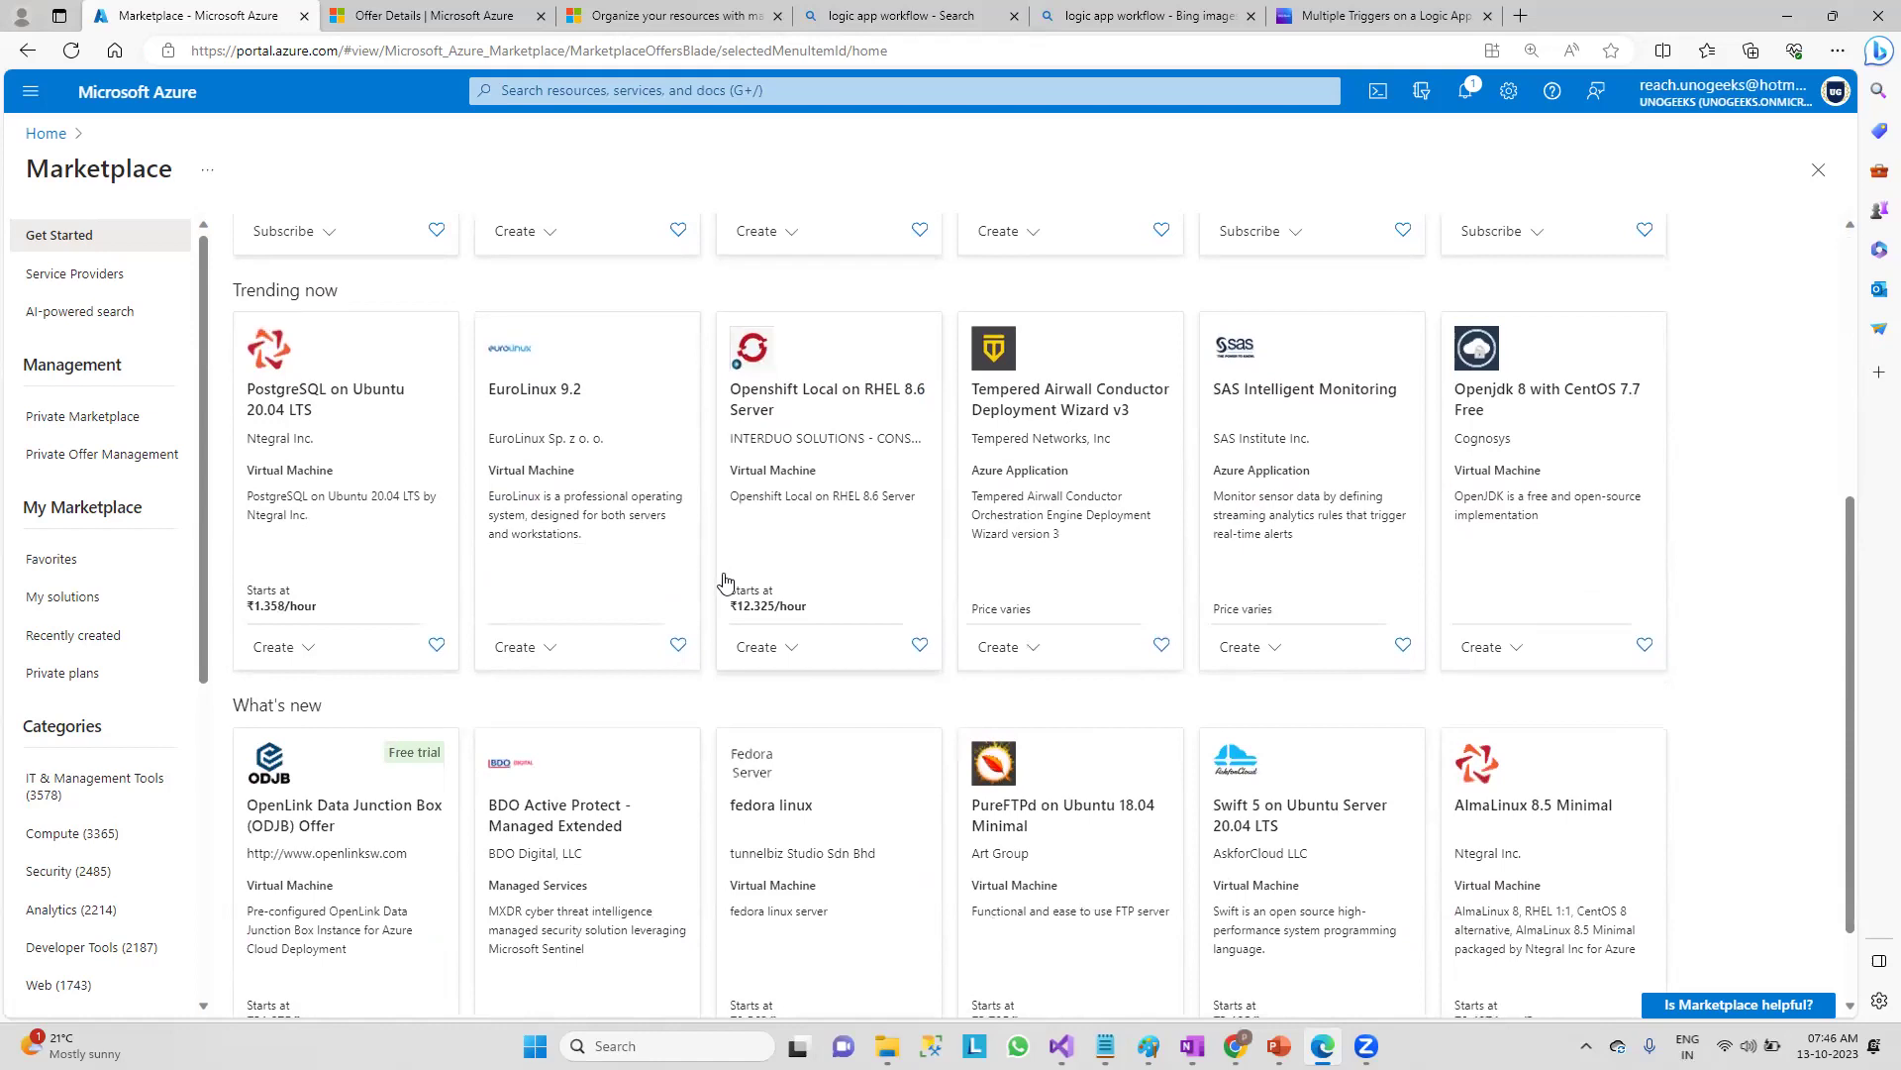
scroll(724, 581, up, 5)
click(394, 252)
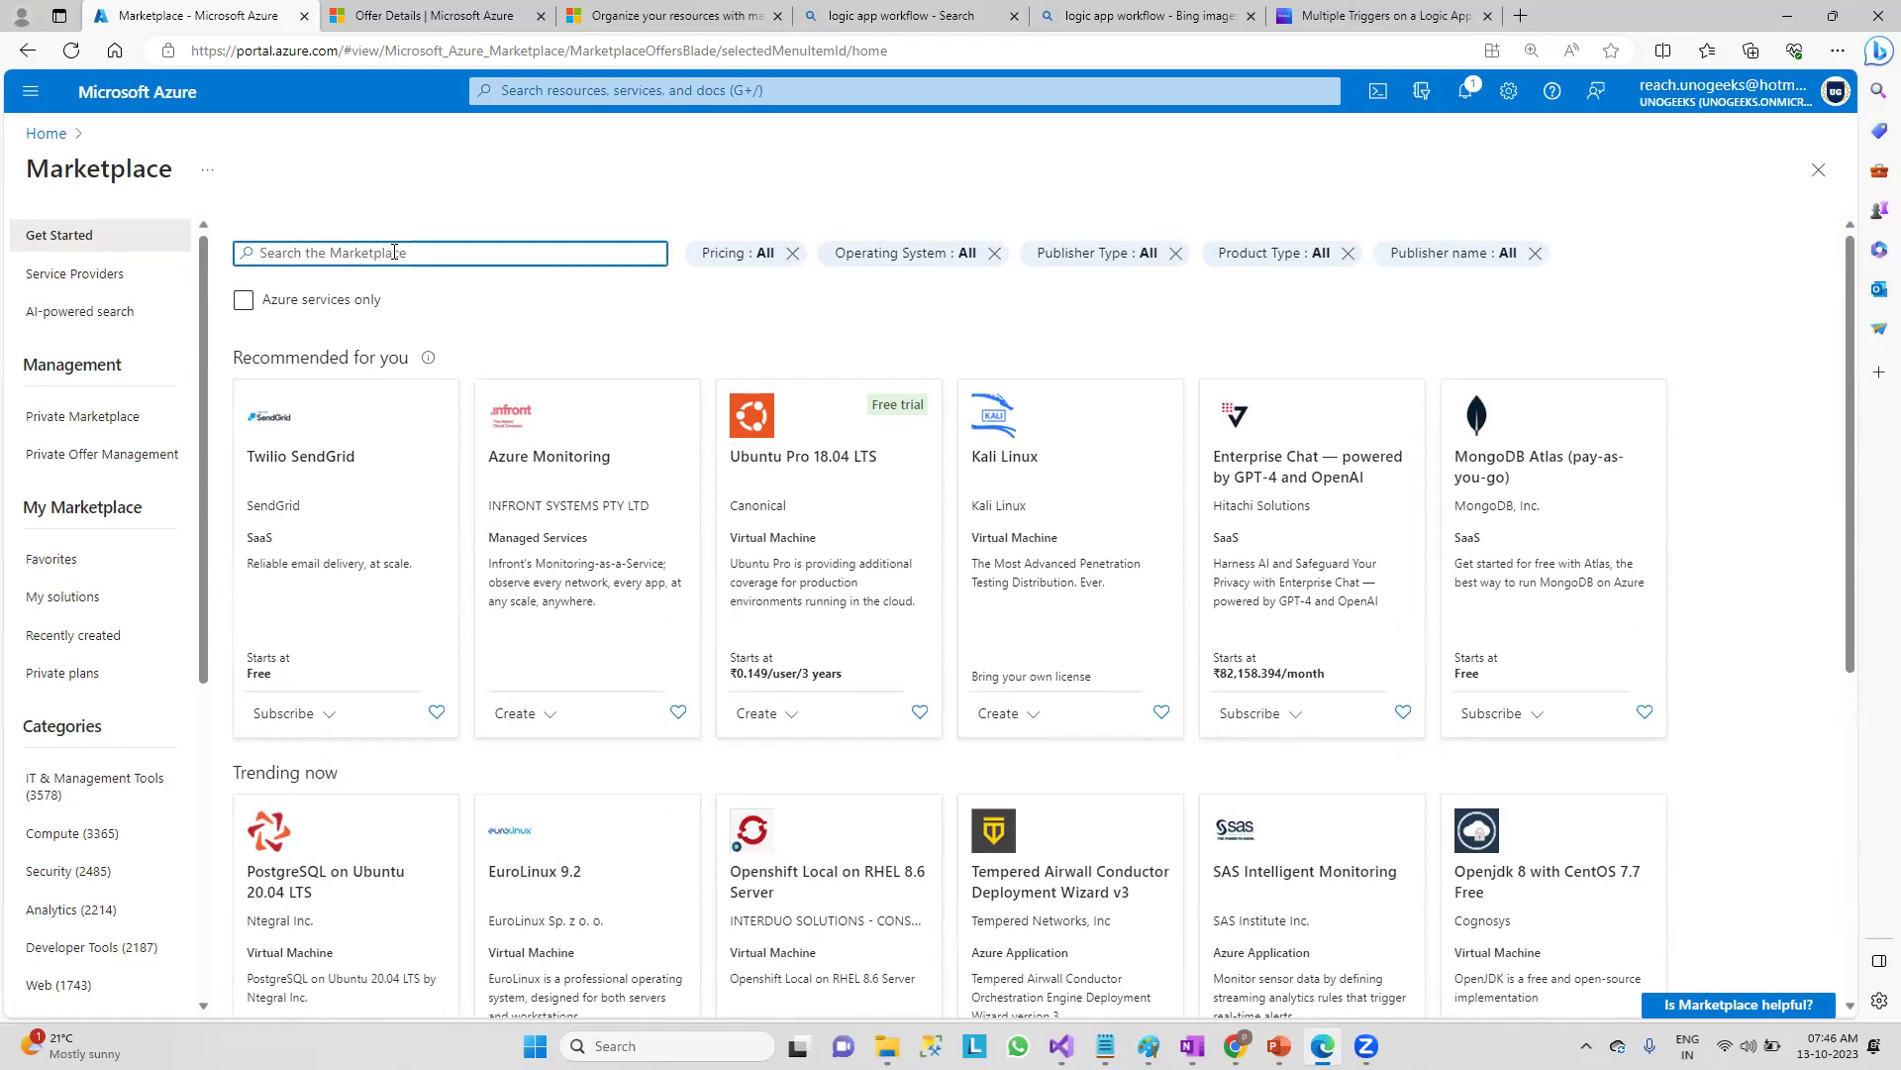
text(mob)
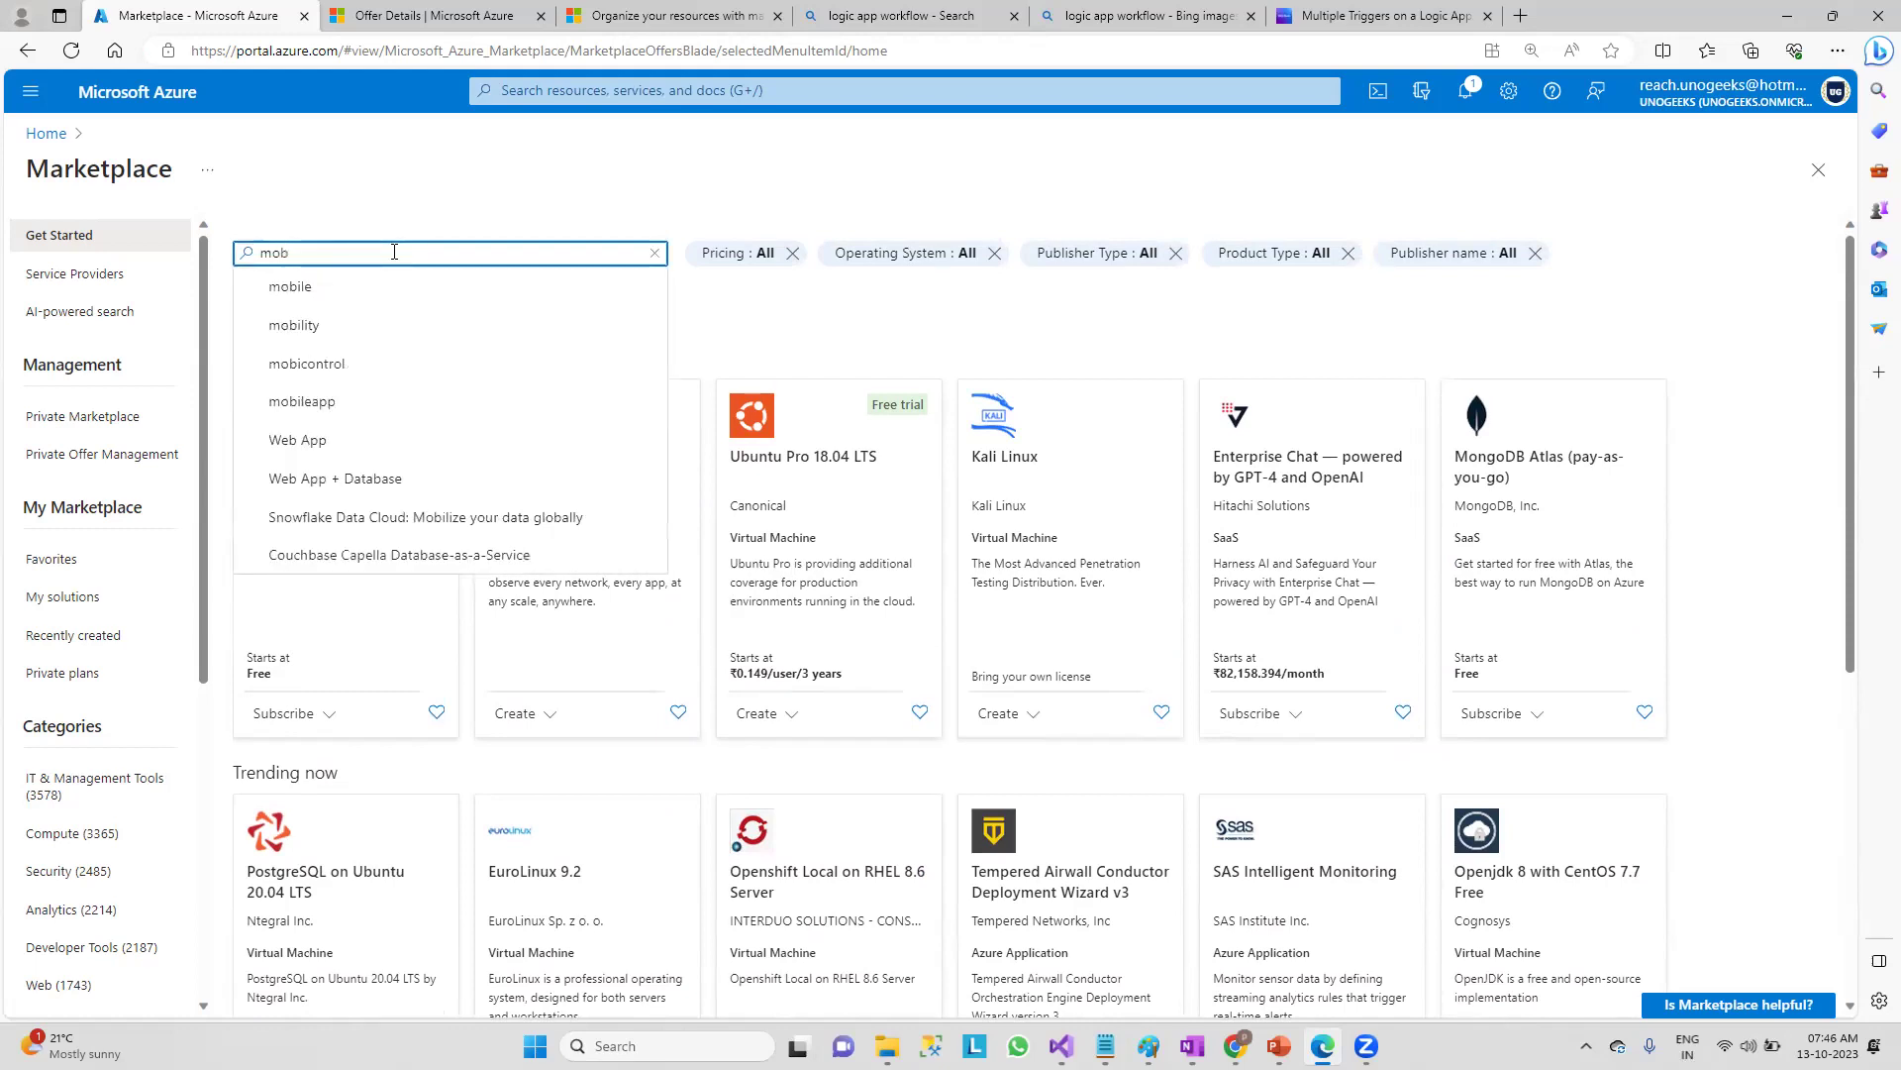
key(Down)
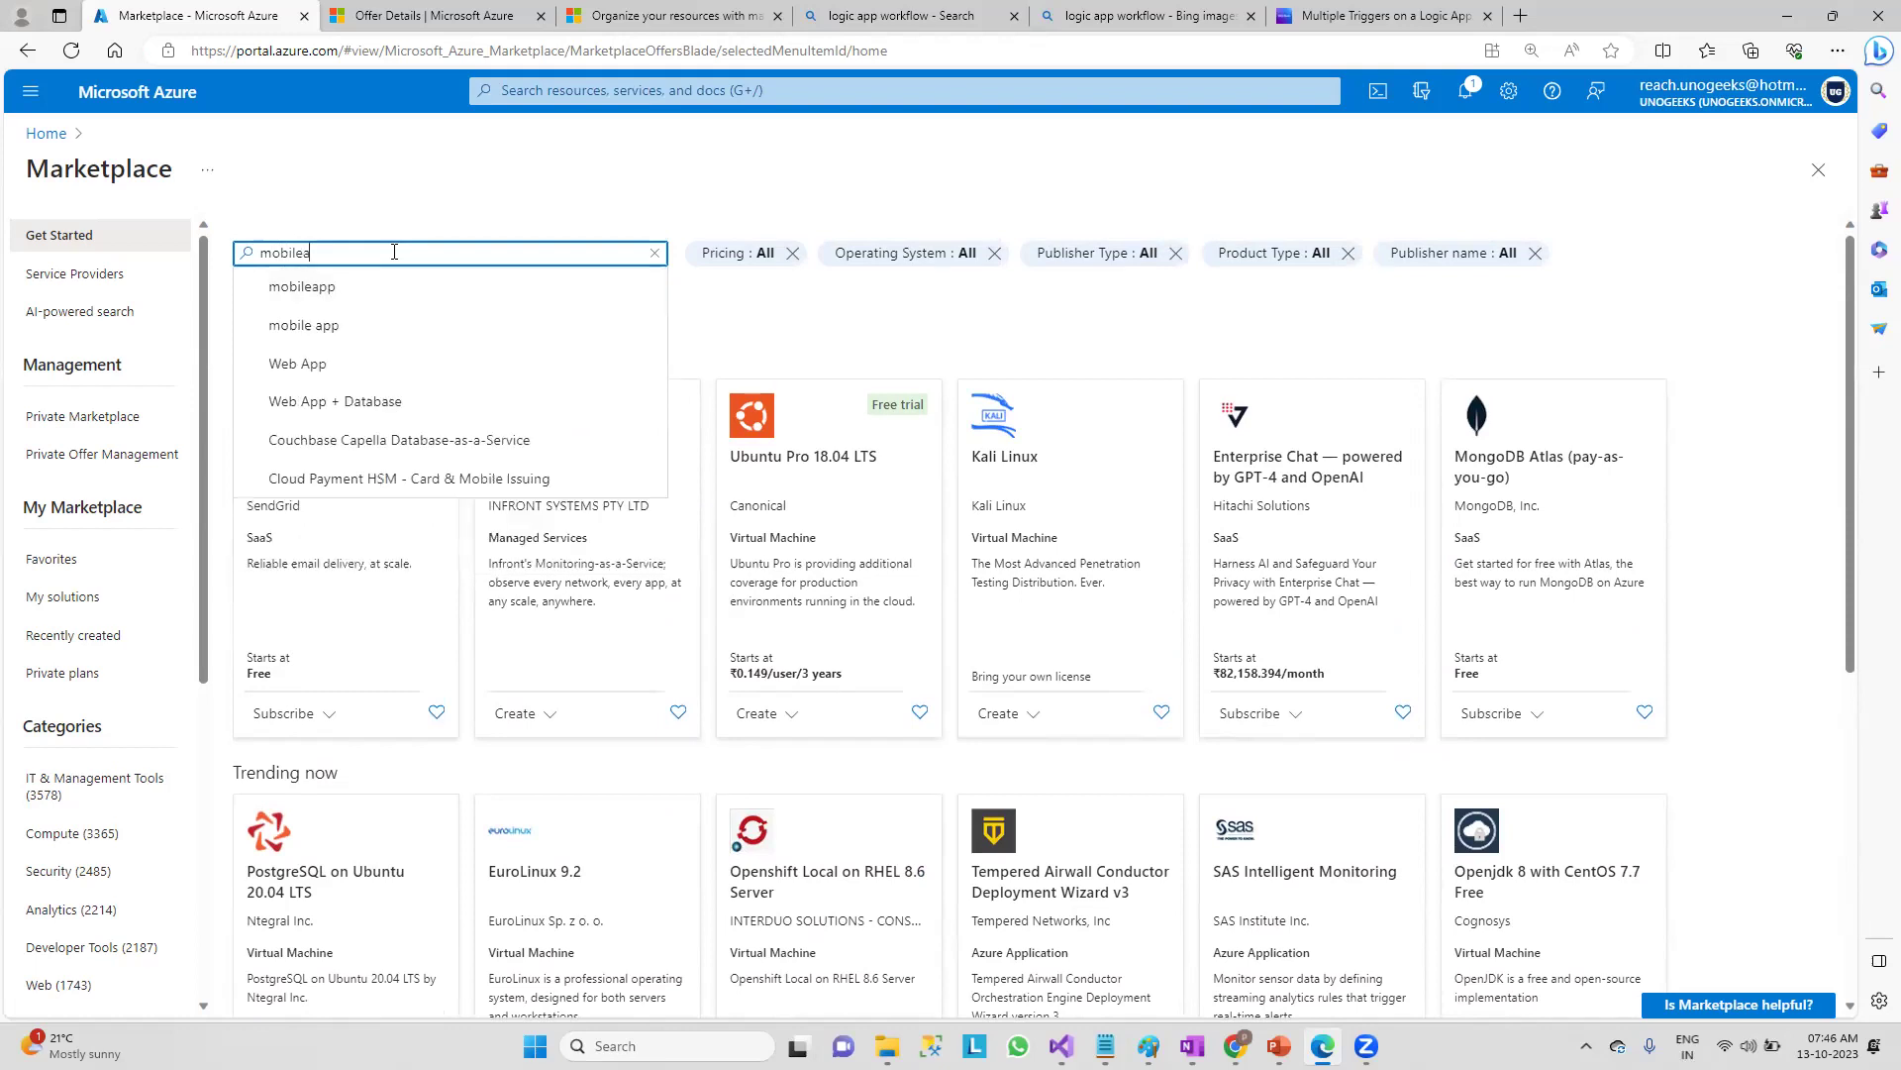
click(394, 284)
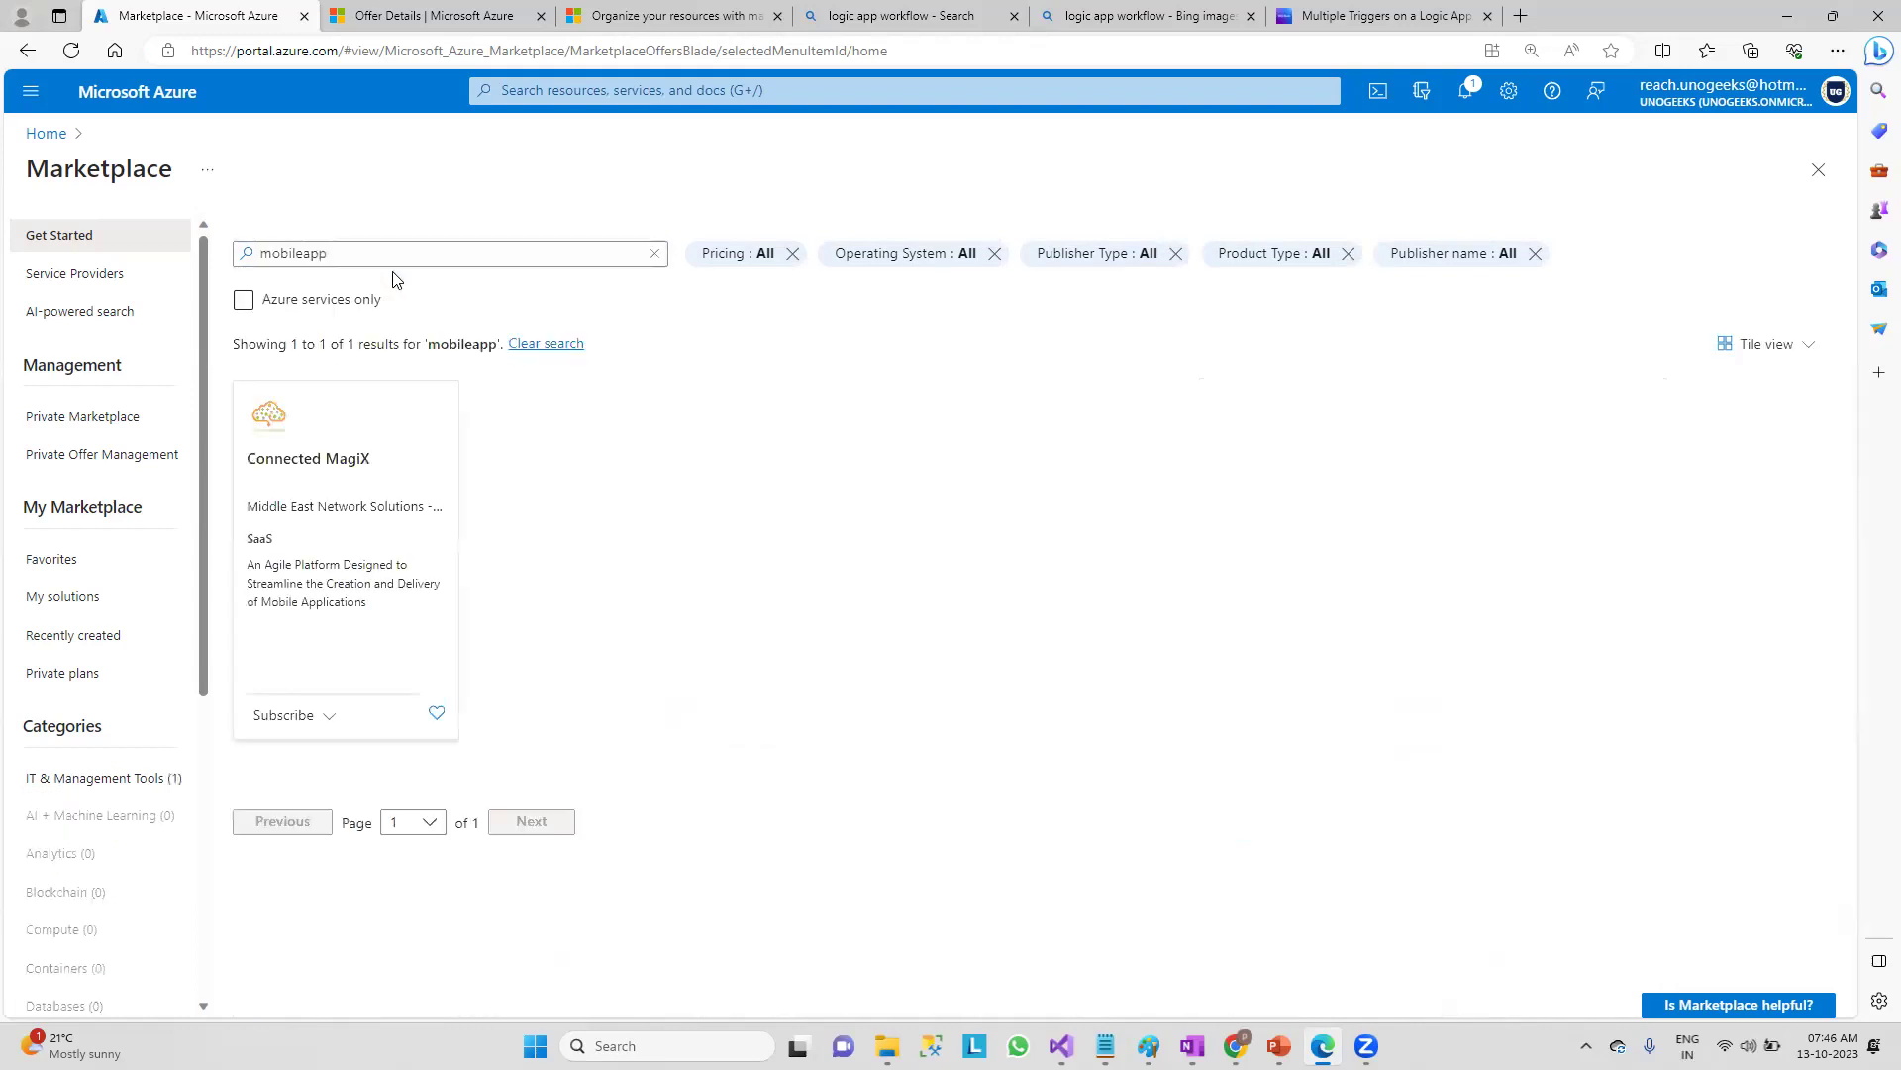
- Change the Marketplace search to "mobile application" and limit the results to Azure services only
click(307, 254)
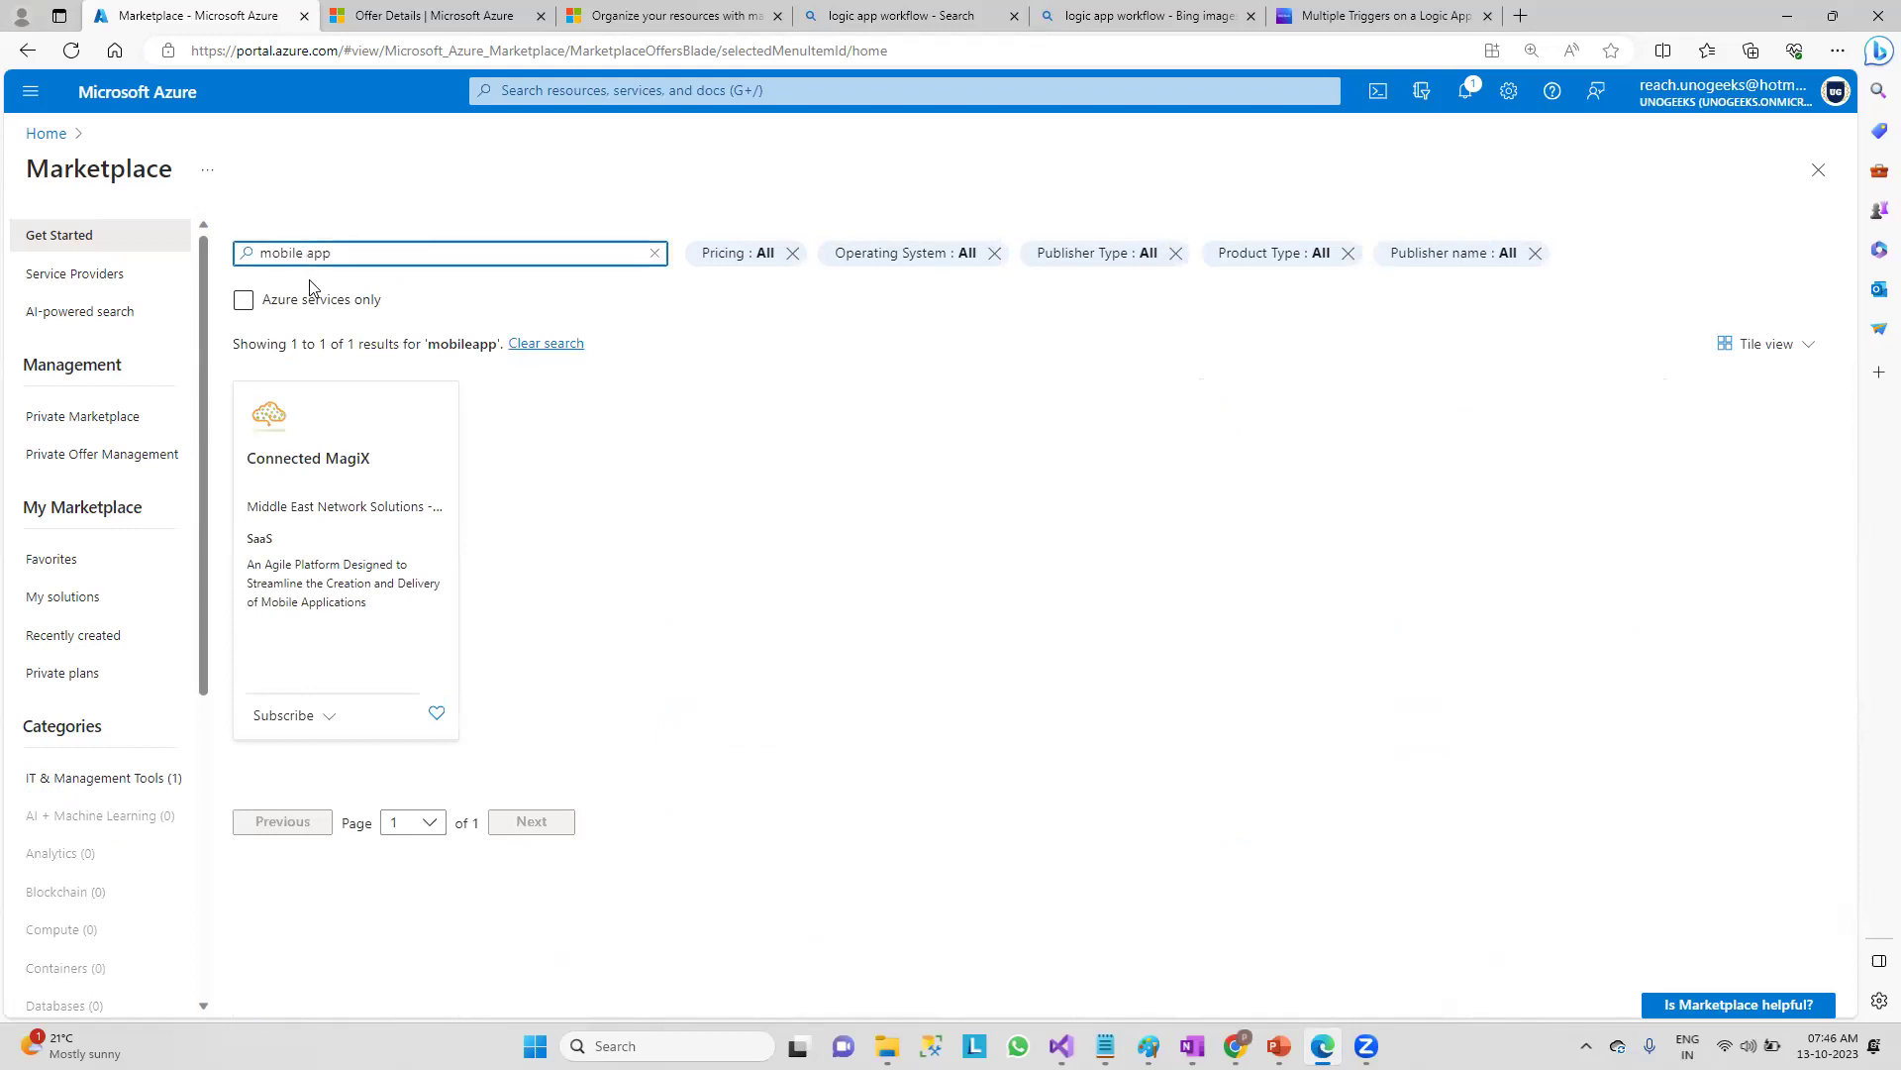
click(365, 329)
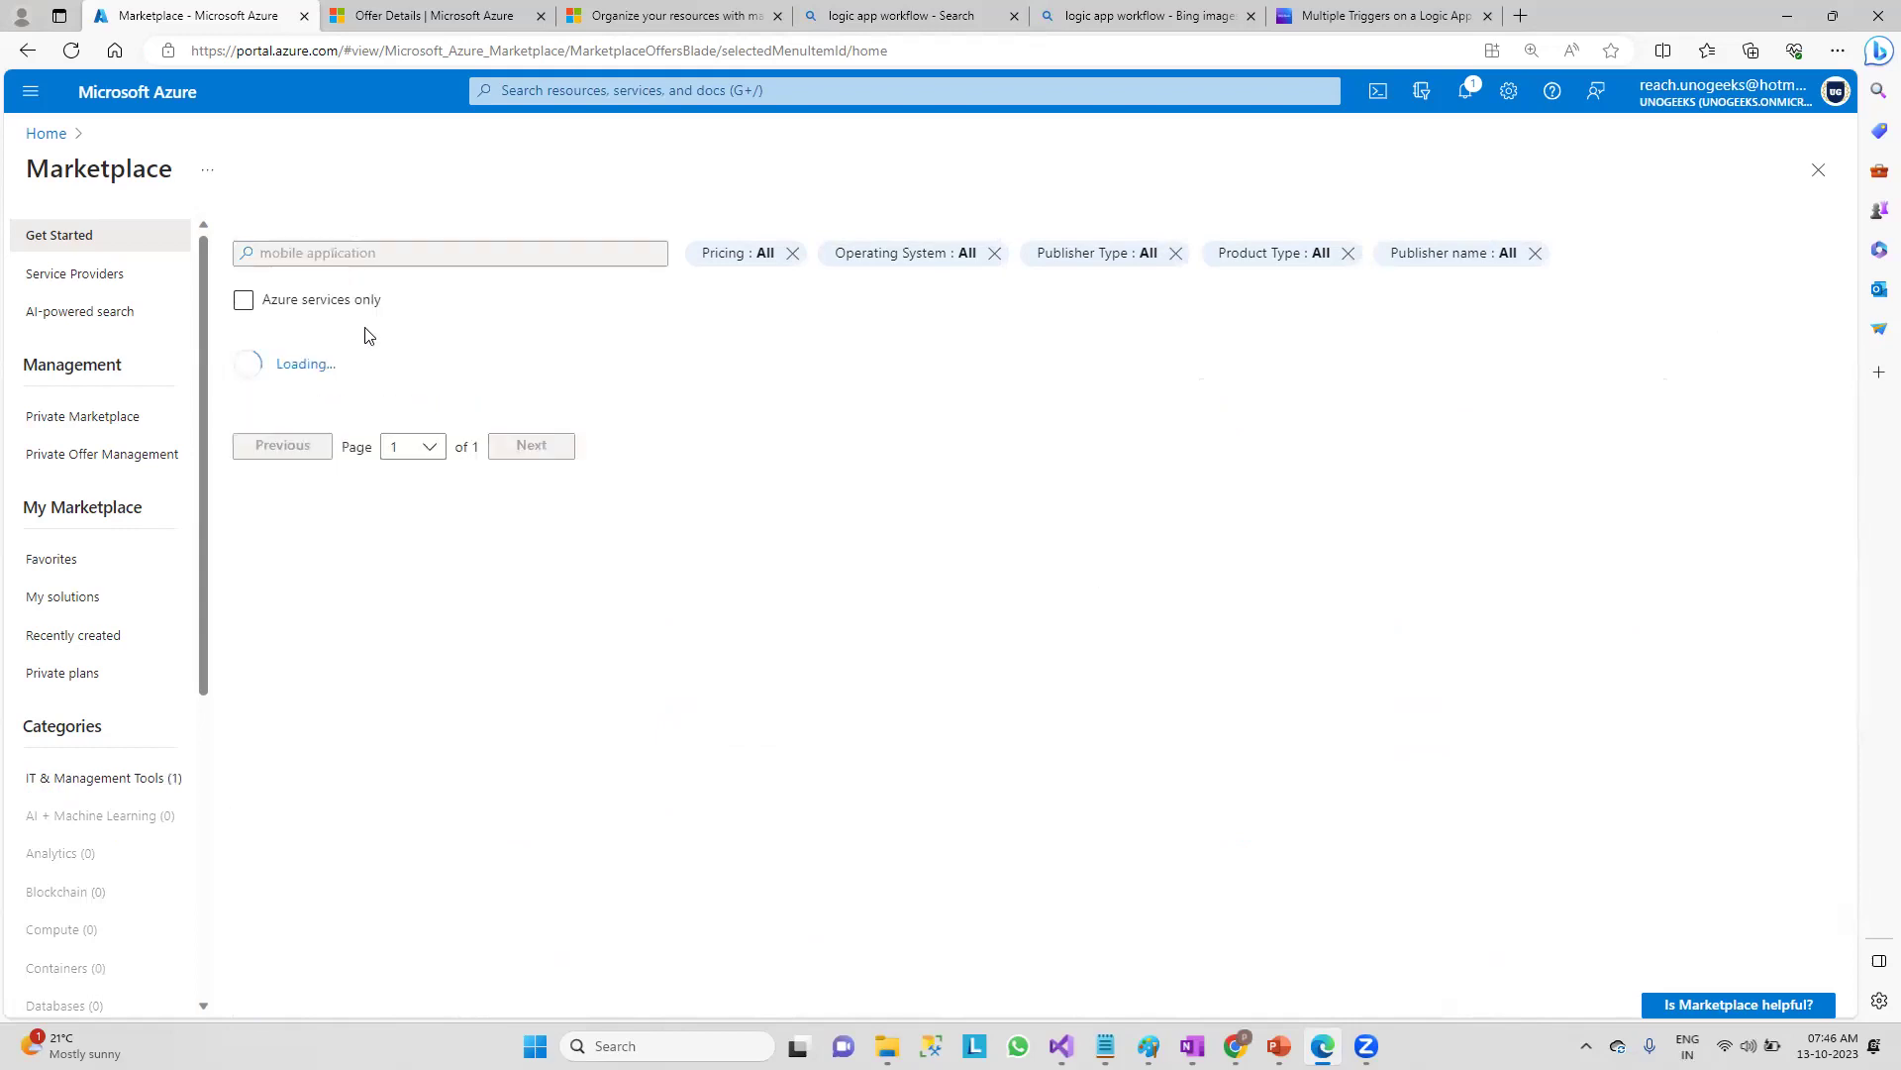
click(306, 301)
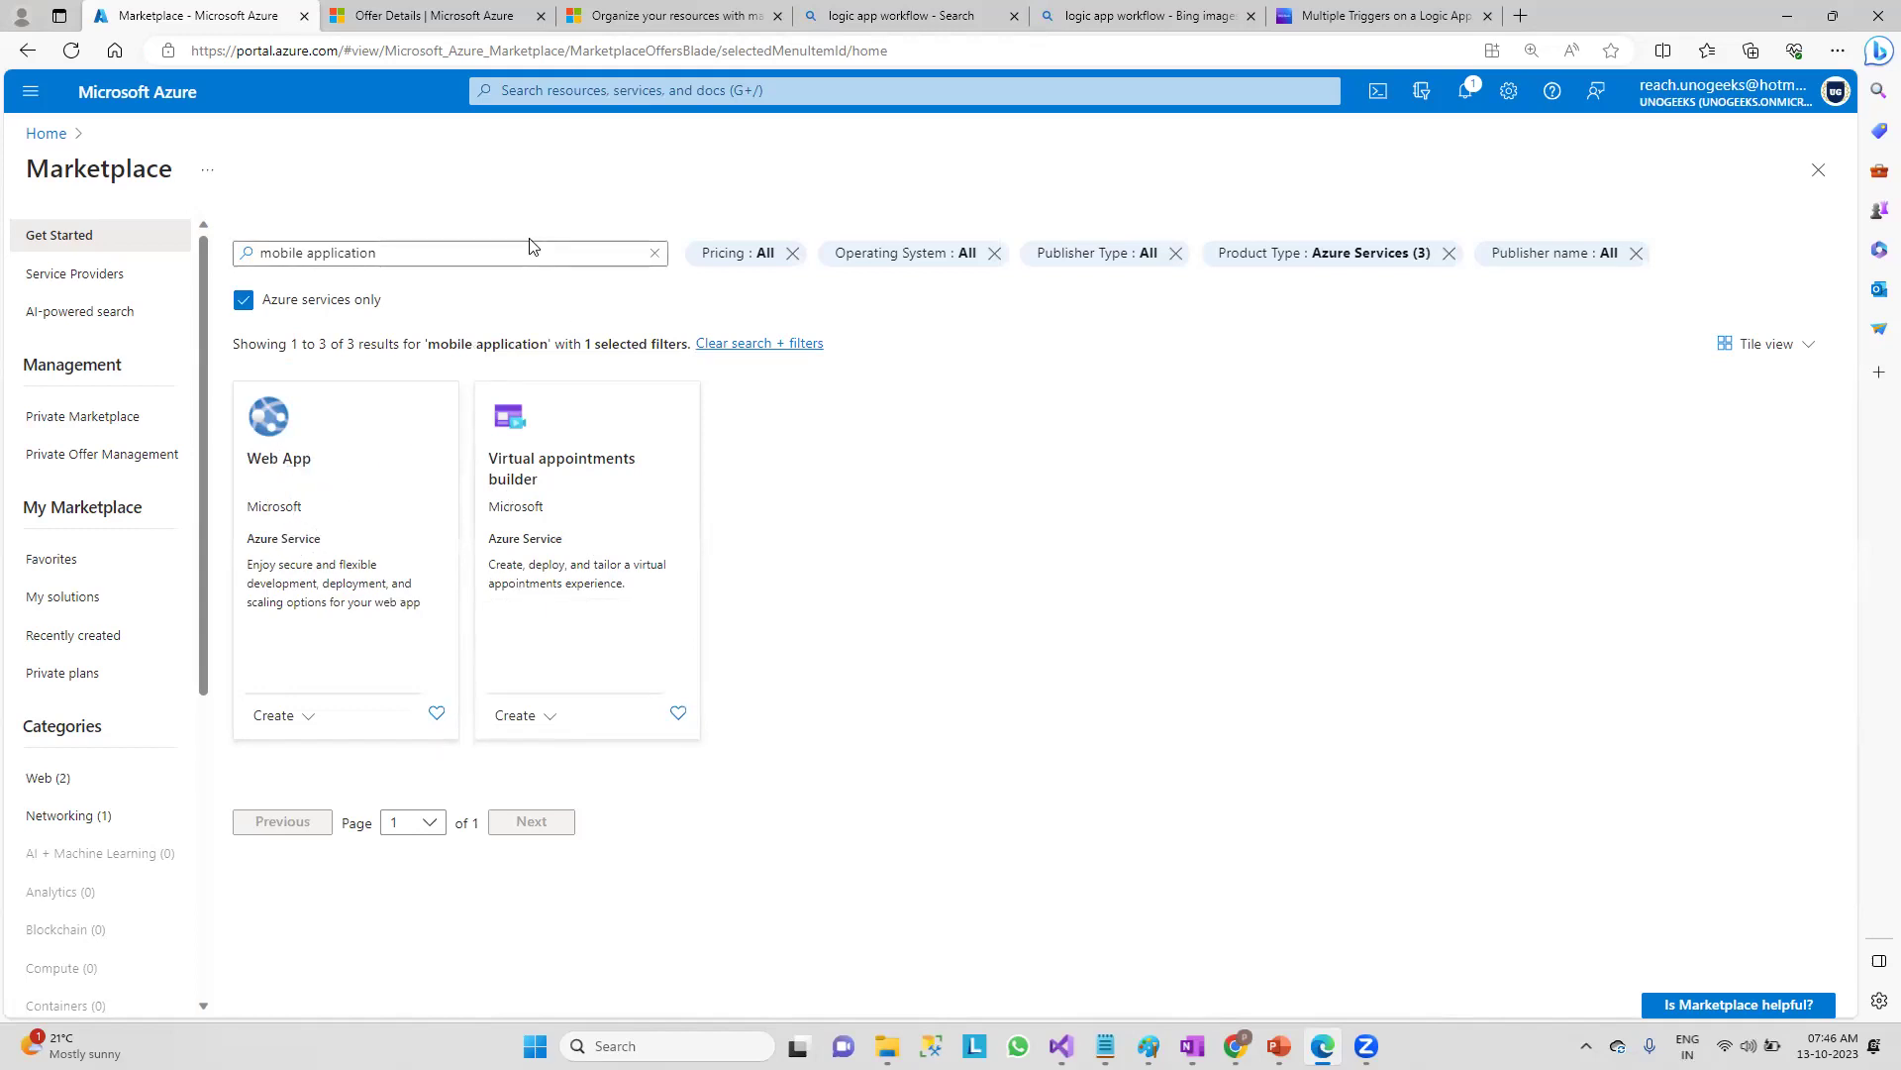
- Find API Management services by searching the portal for "api" and open the form for creating a new service
click(521, 89)
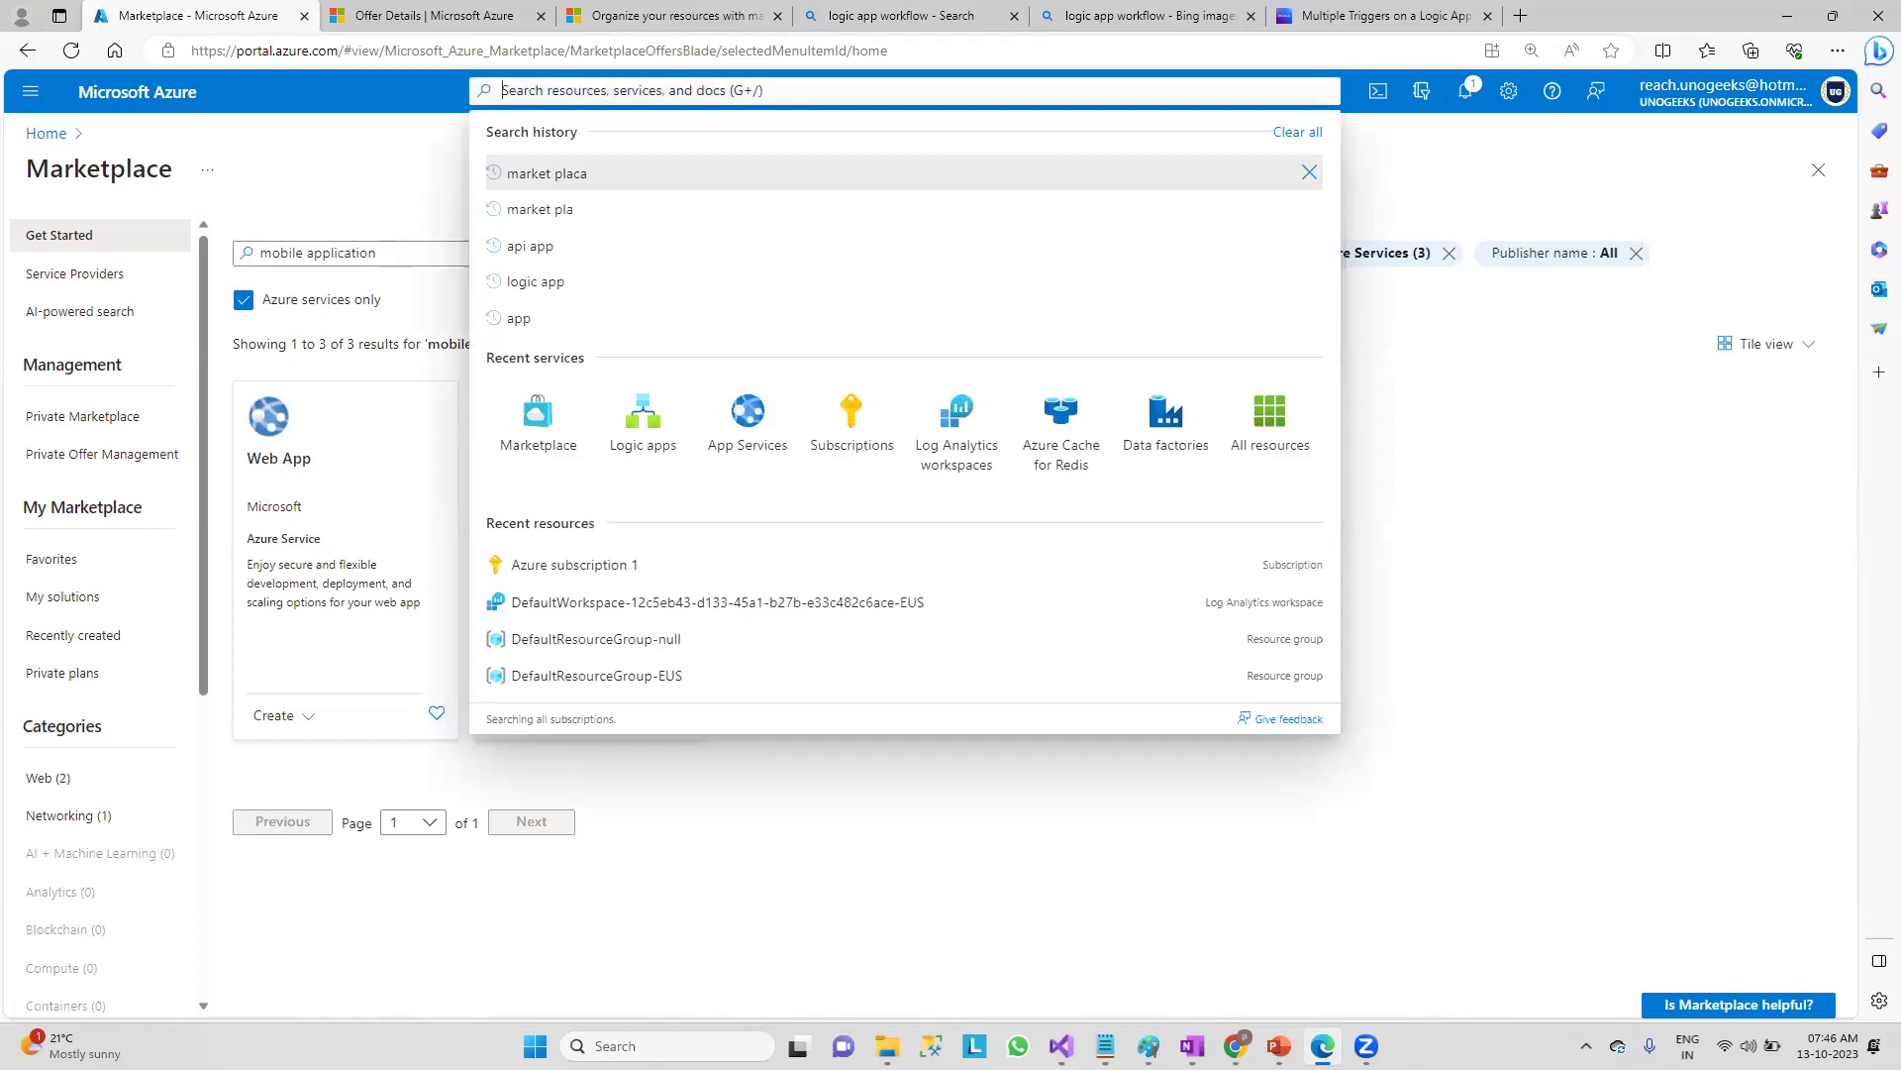
click(573, 87)
text(azure )
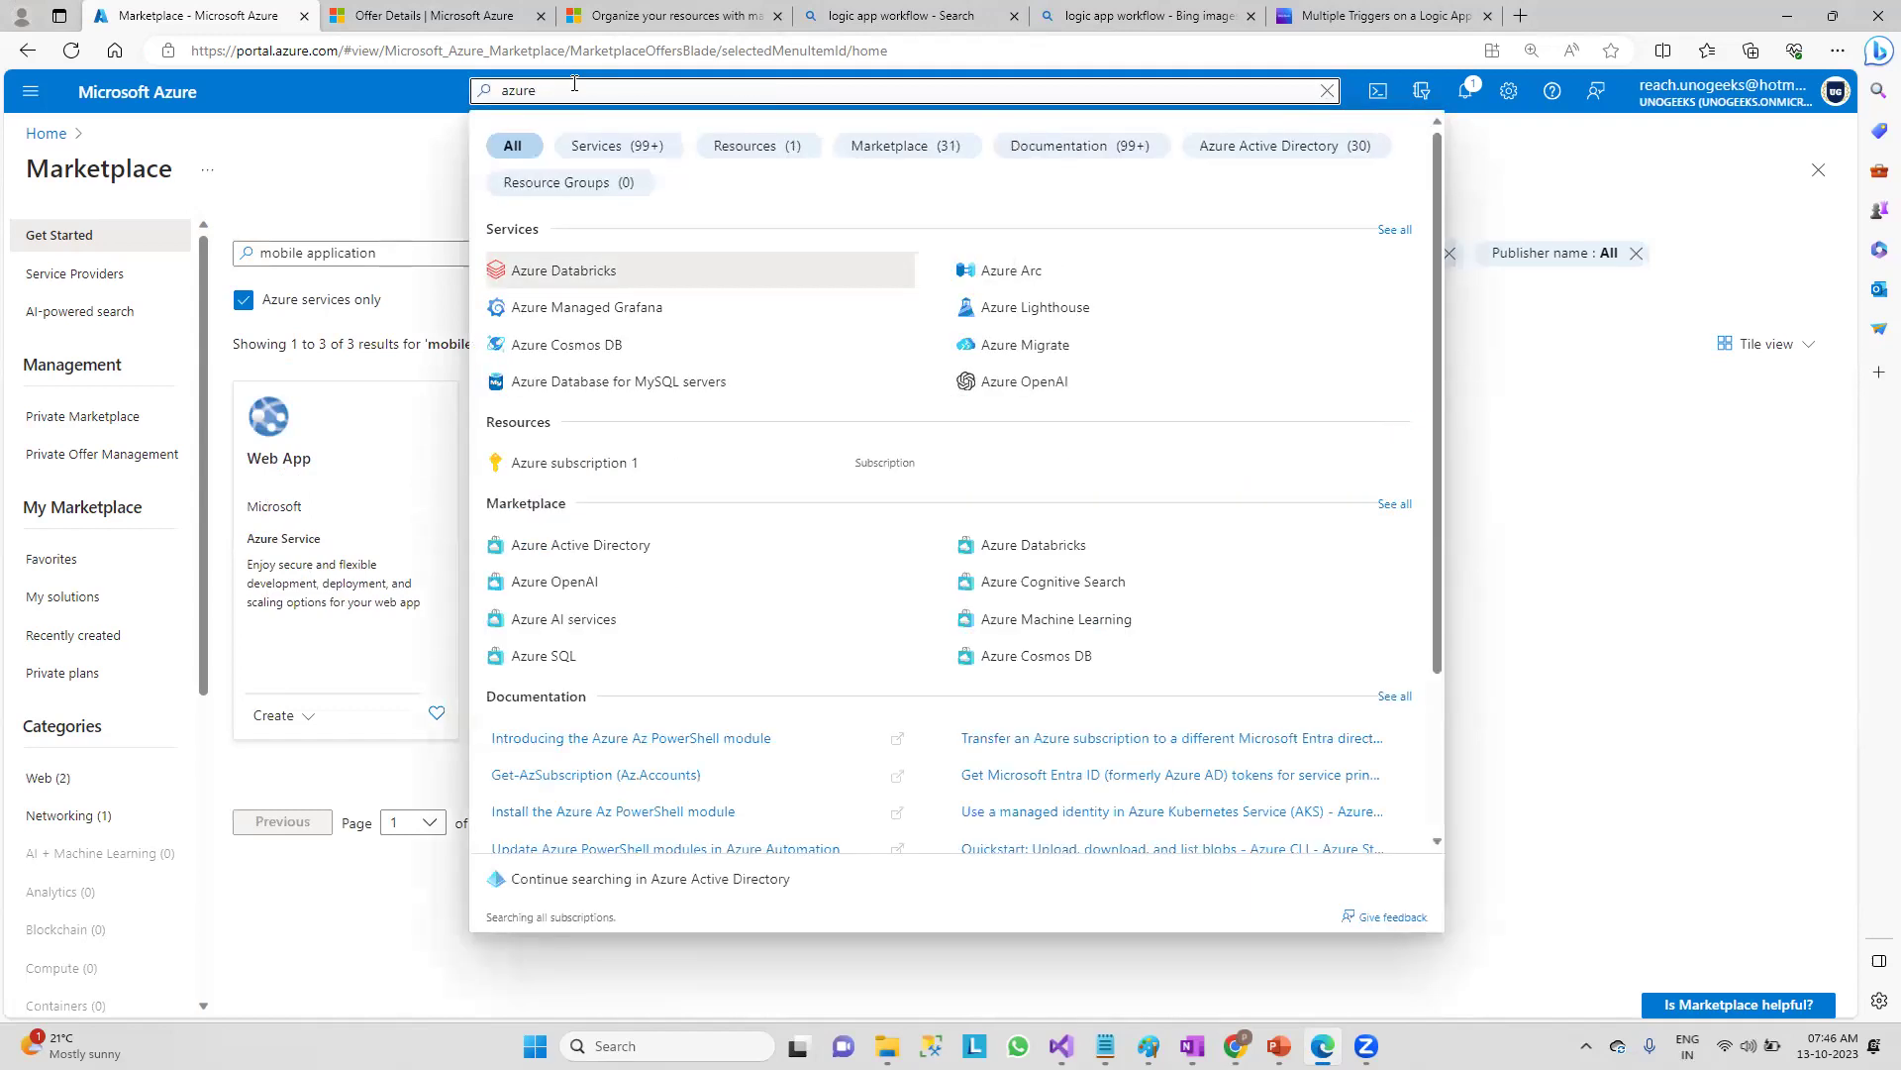
text(apo)
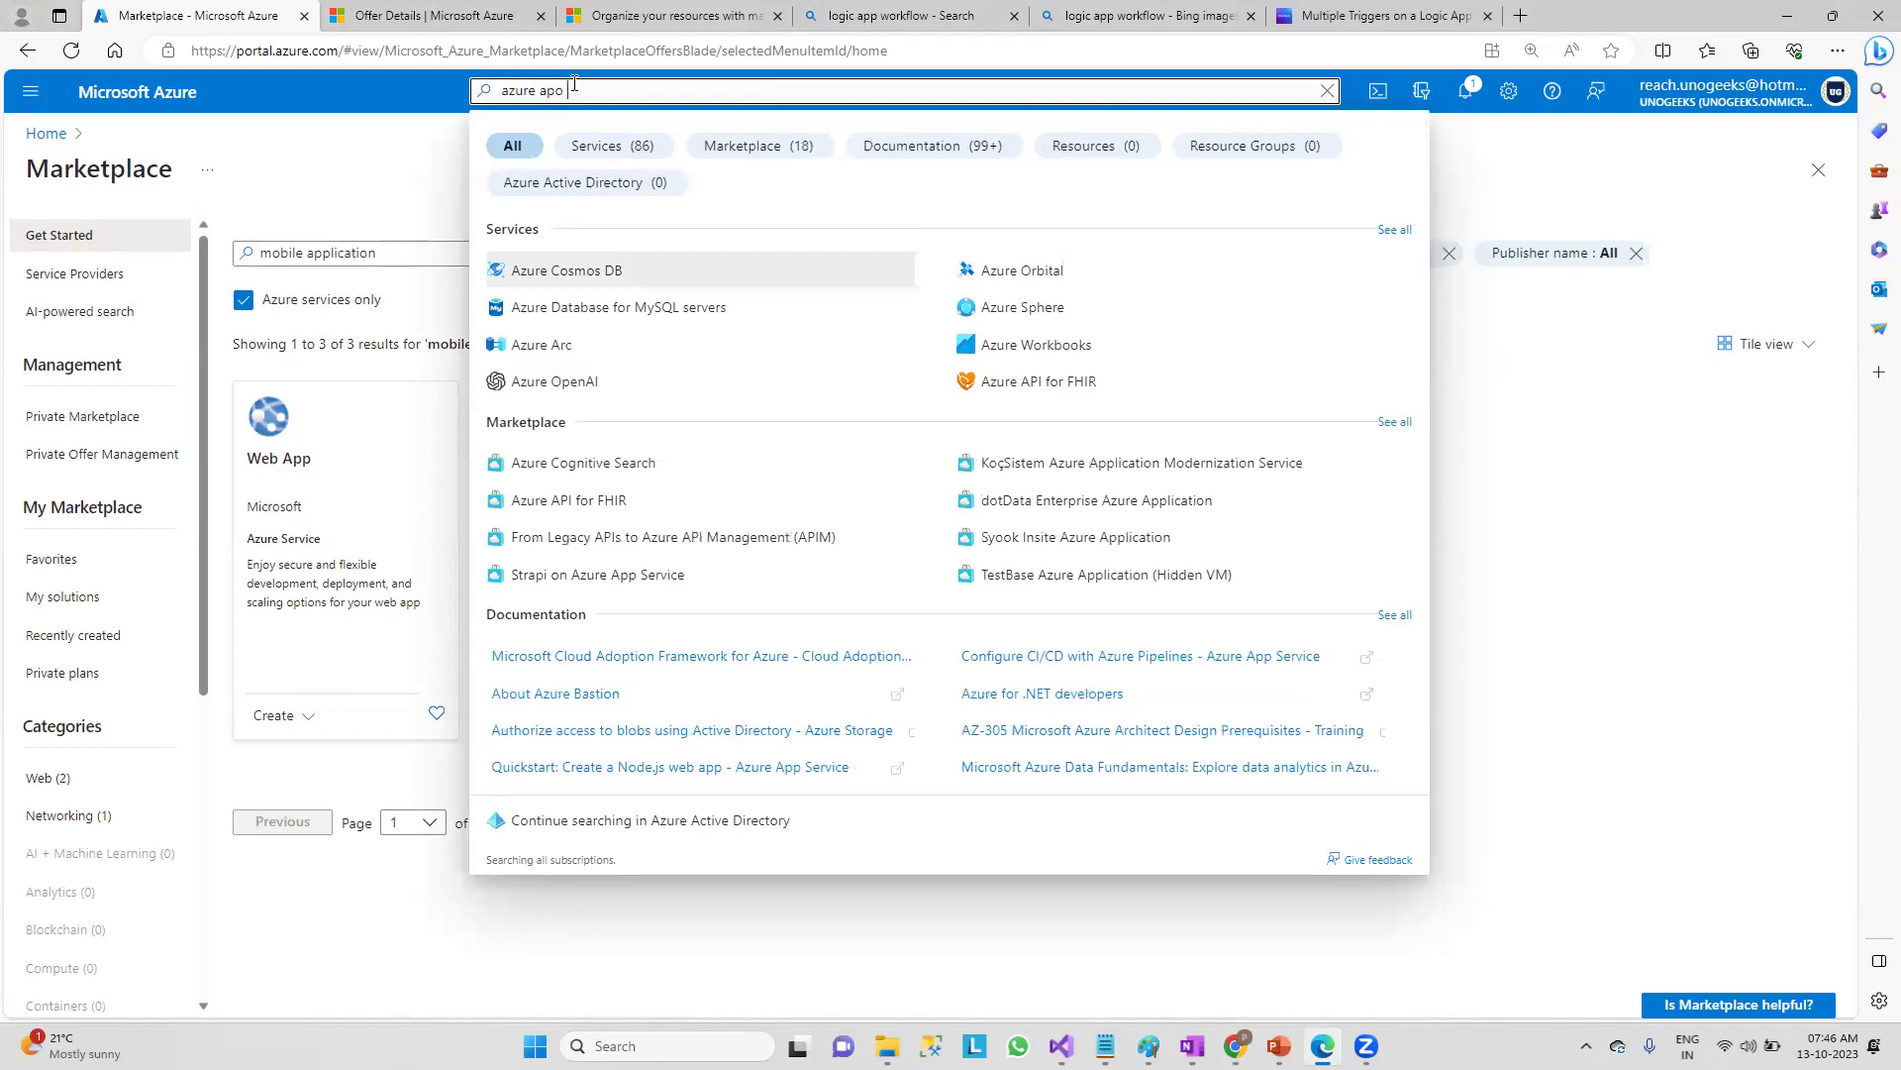
key(BackSpace)
text(api a)
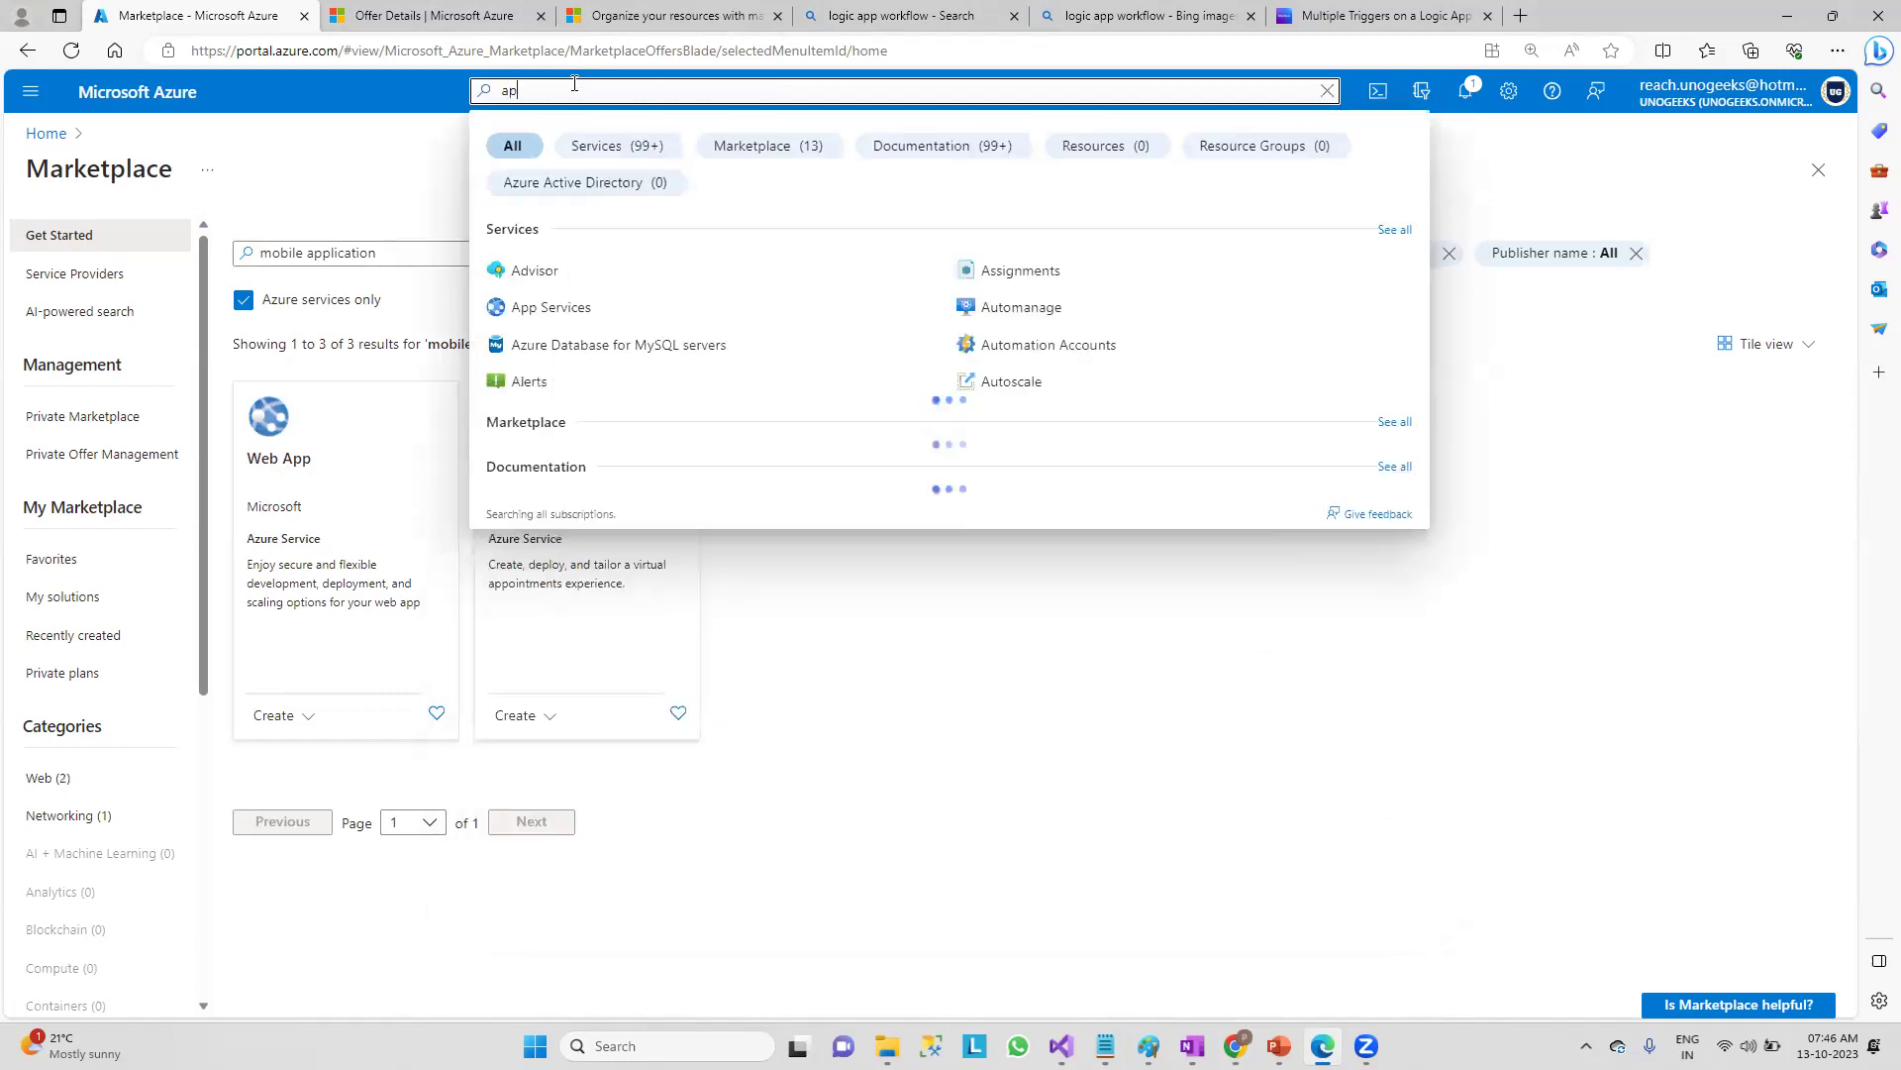
key(BackSpace)
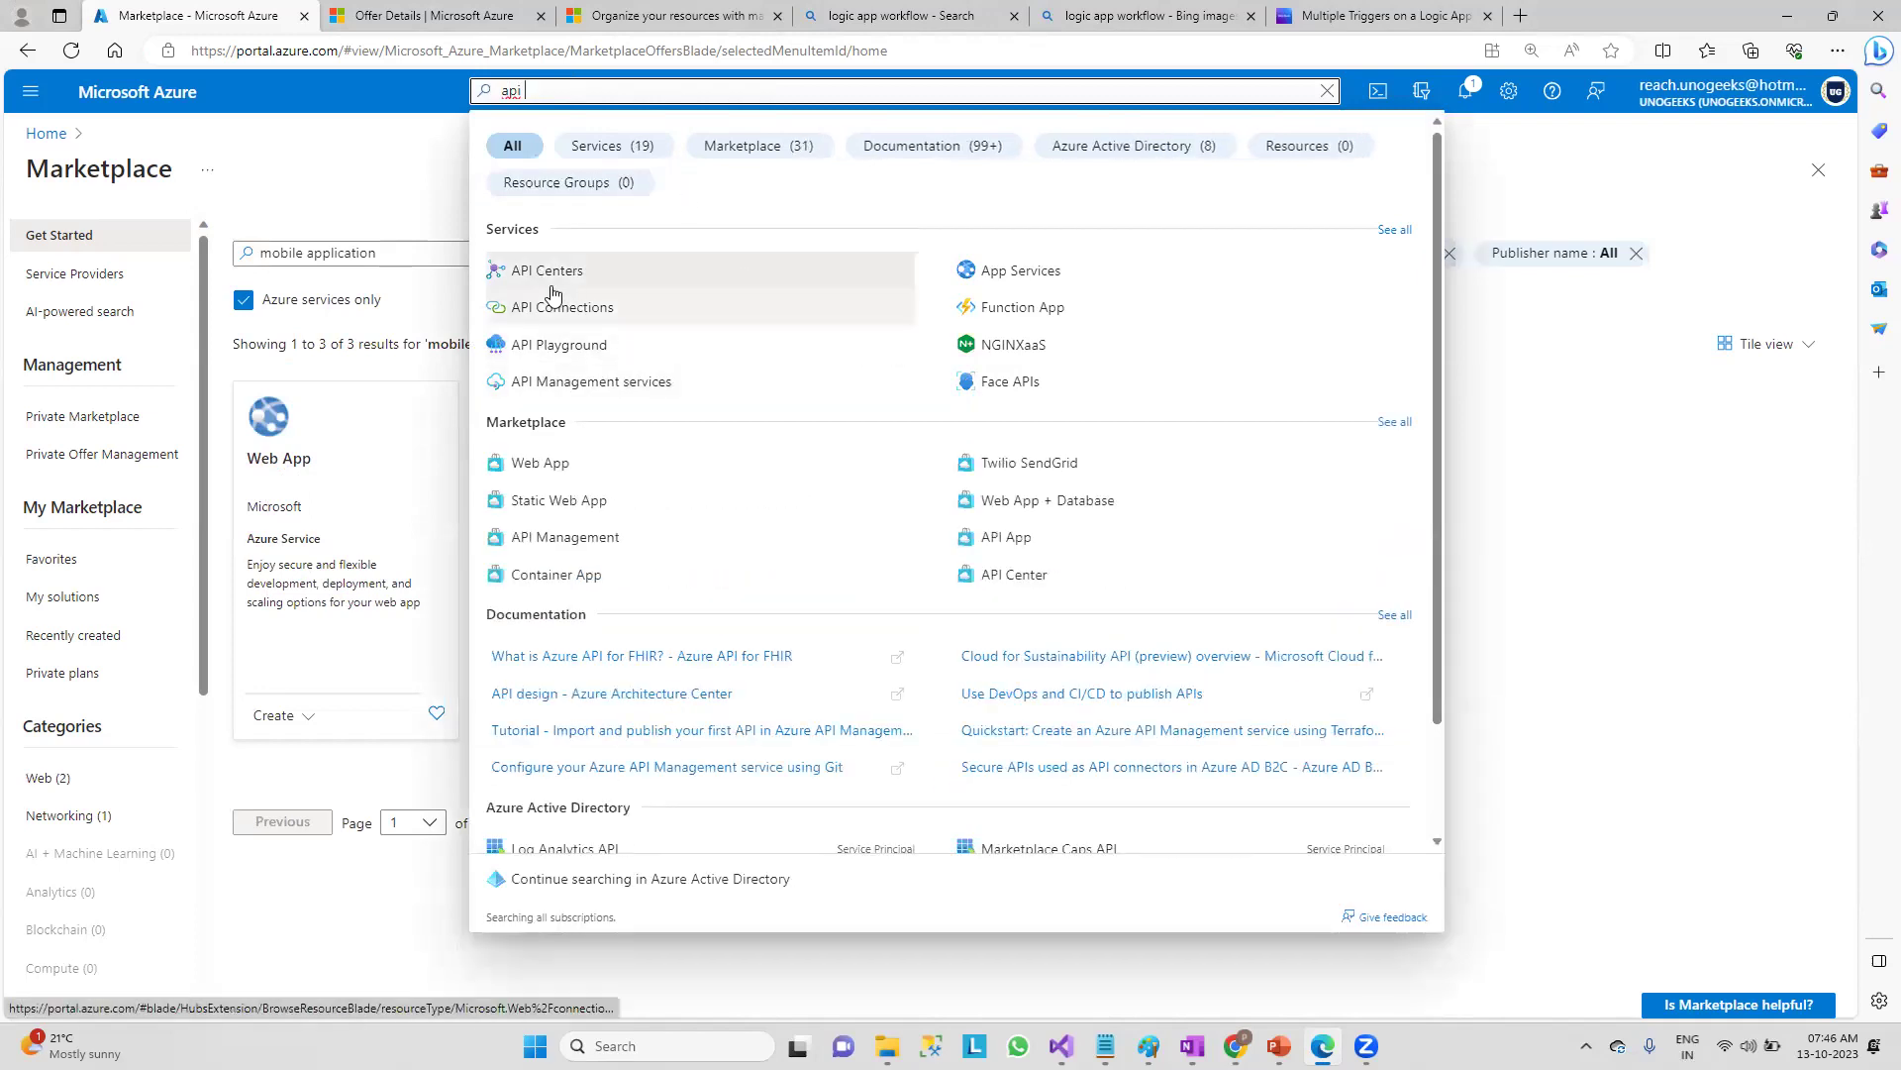
click(563, 383)
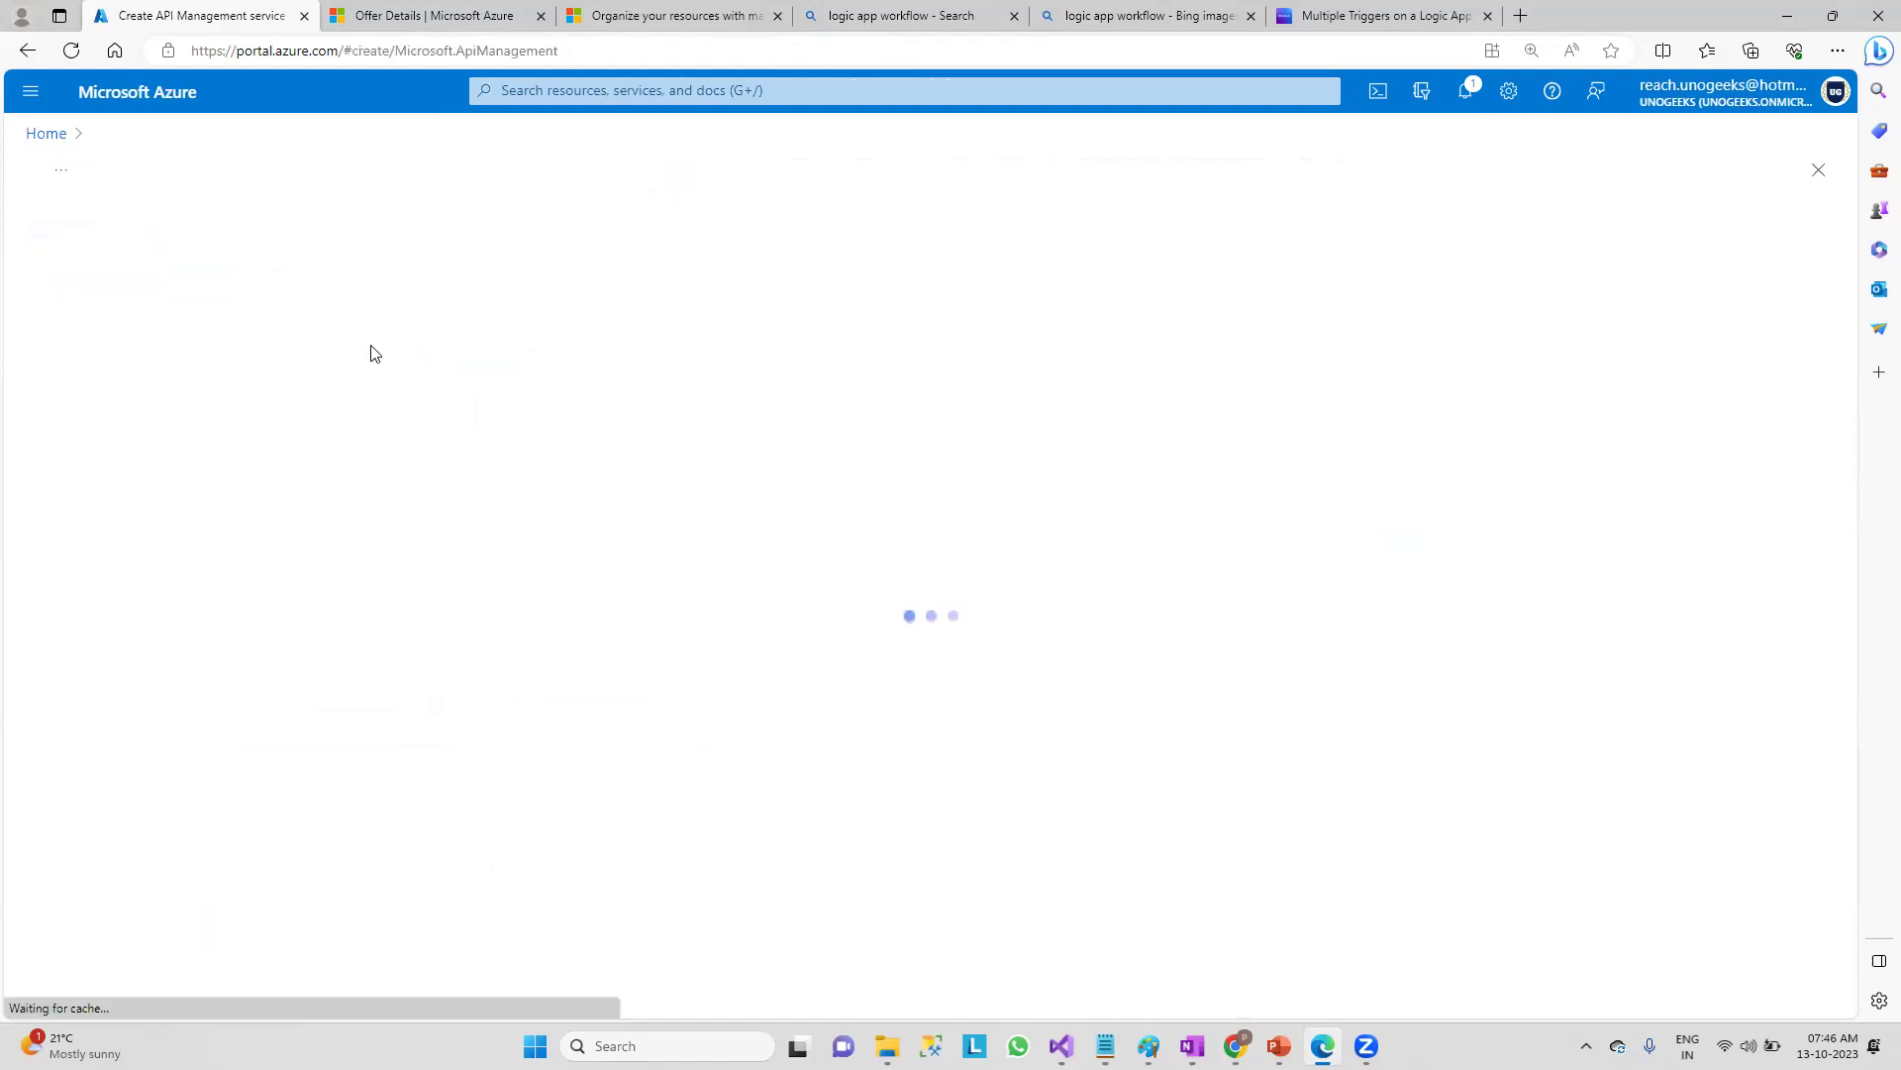
- Examine the Monitoring and Basics settings of the new API Management service, including its instance details and pricing tier
click(158, 256)
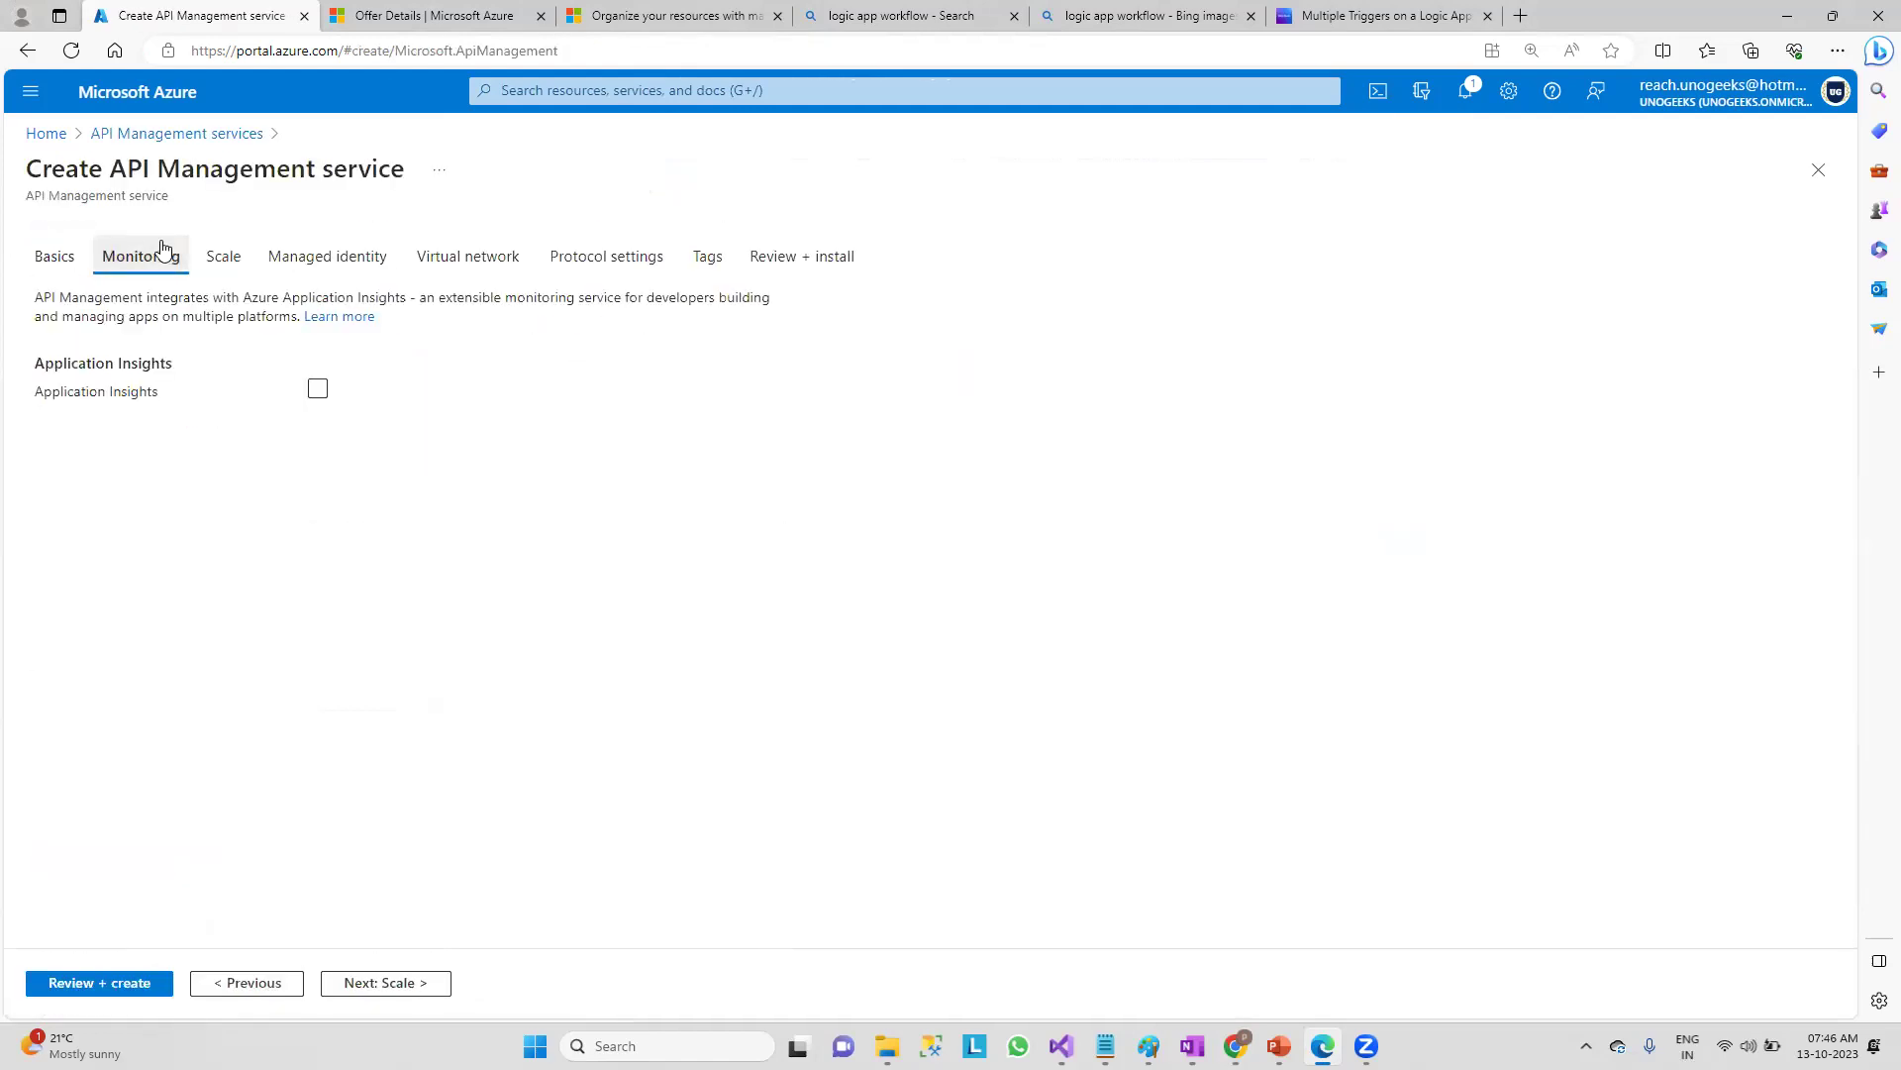
click(55, 256)
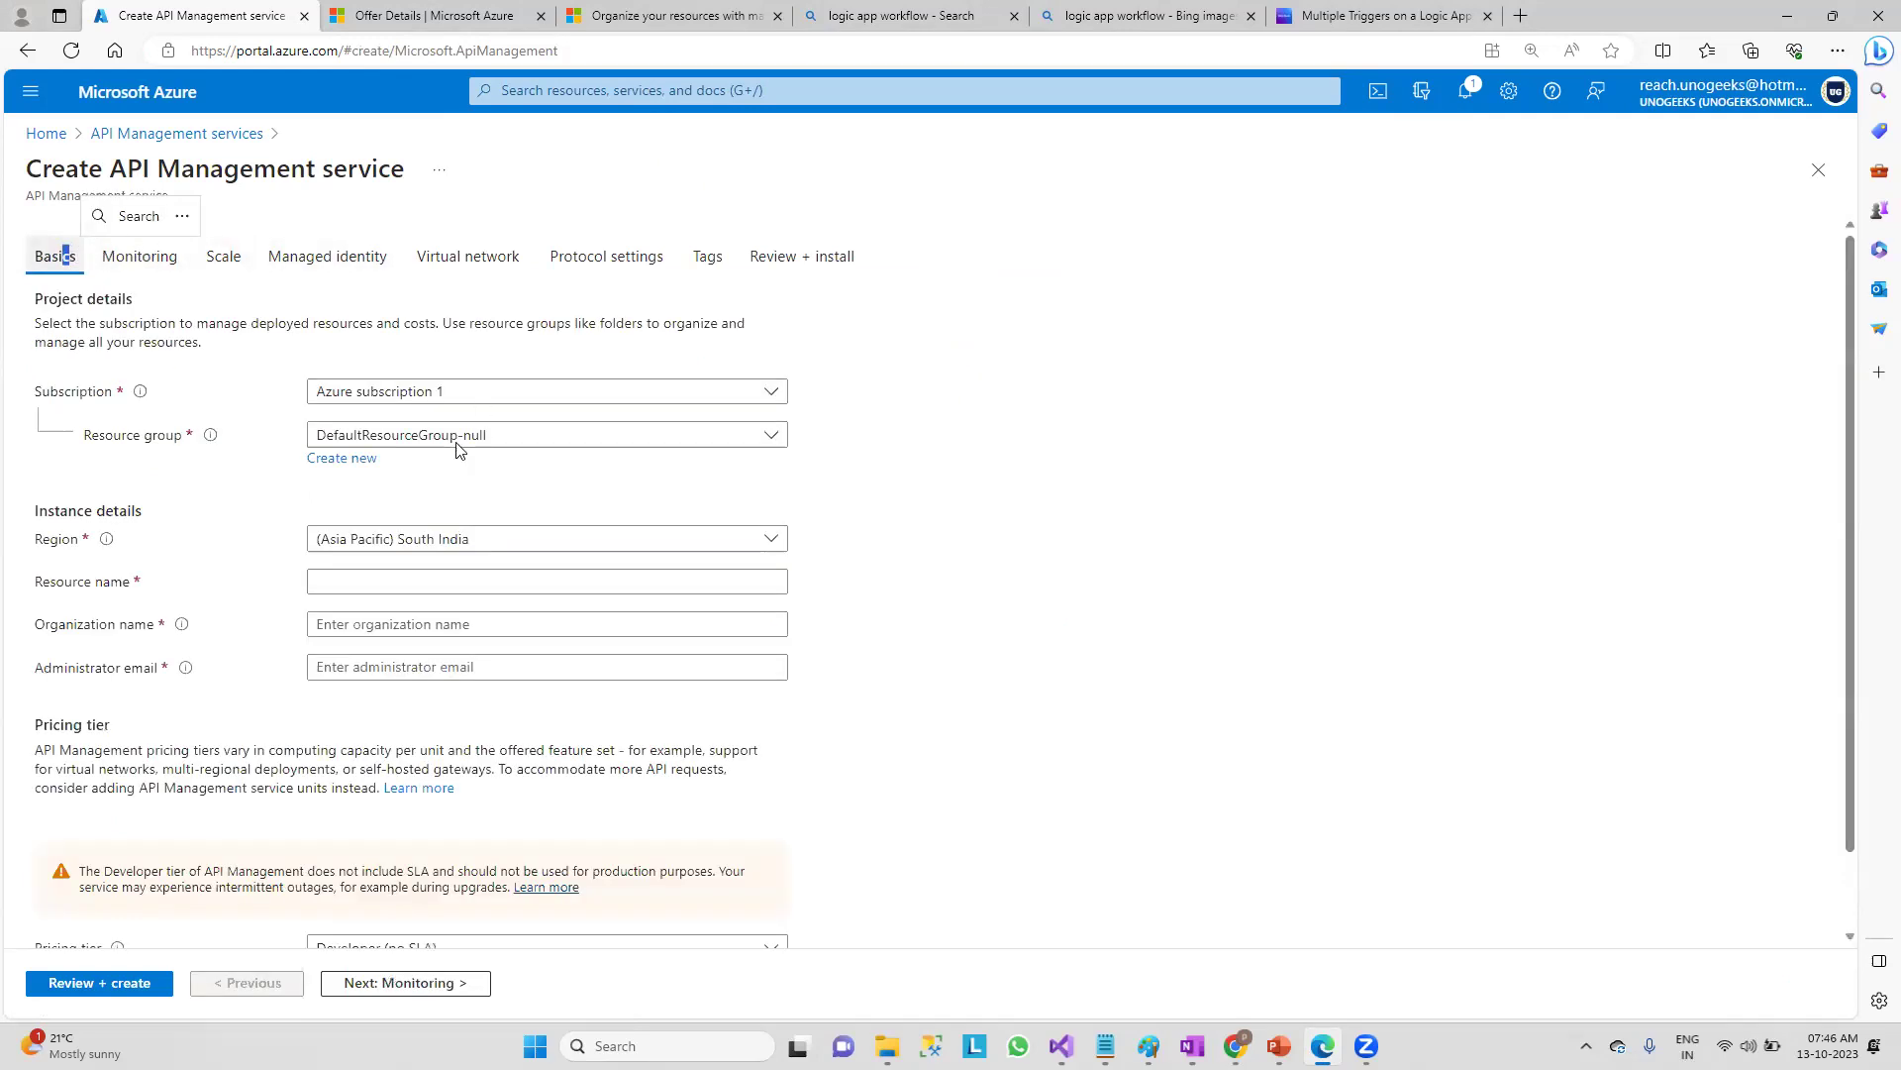
scroll(459, 445, down, 1)
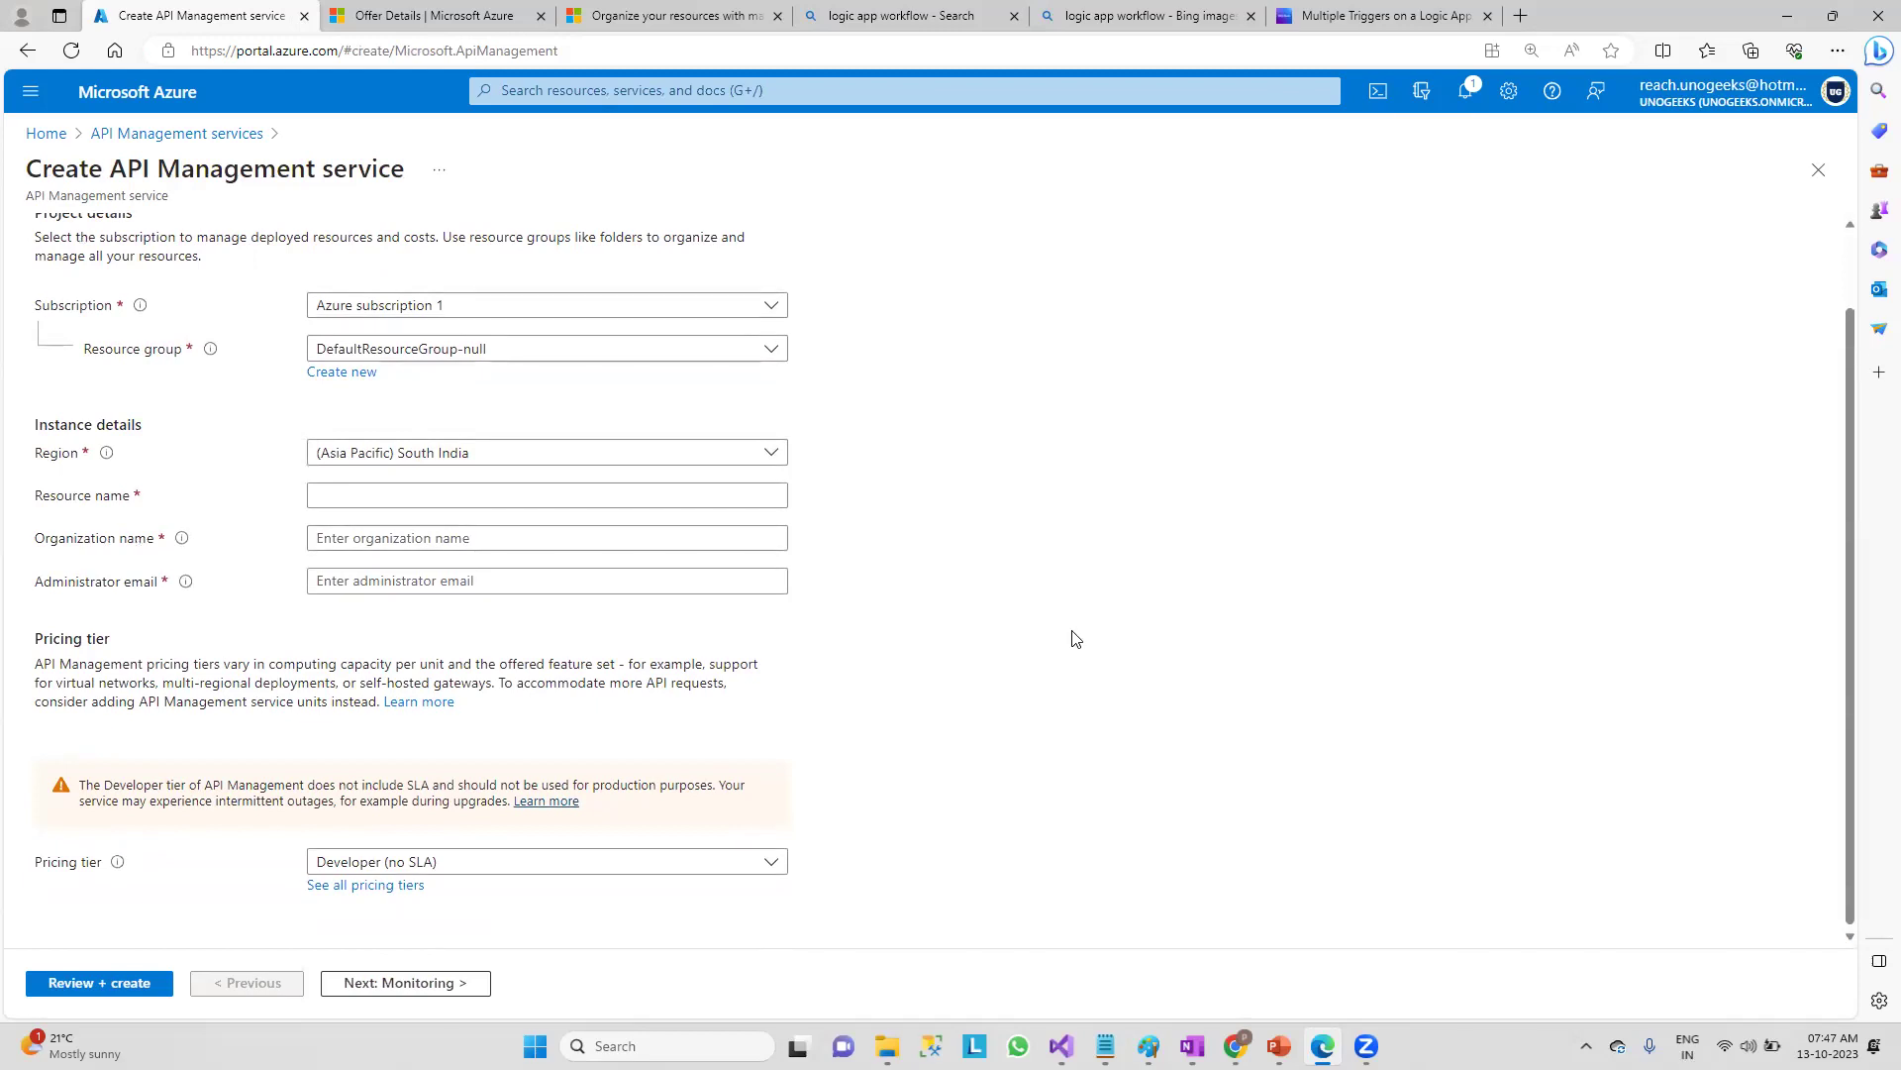
scroll(1066, 641, up, 1)
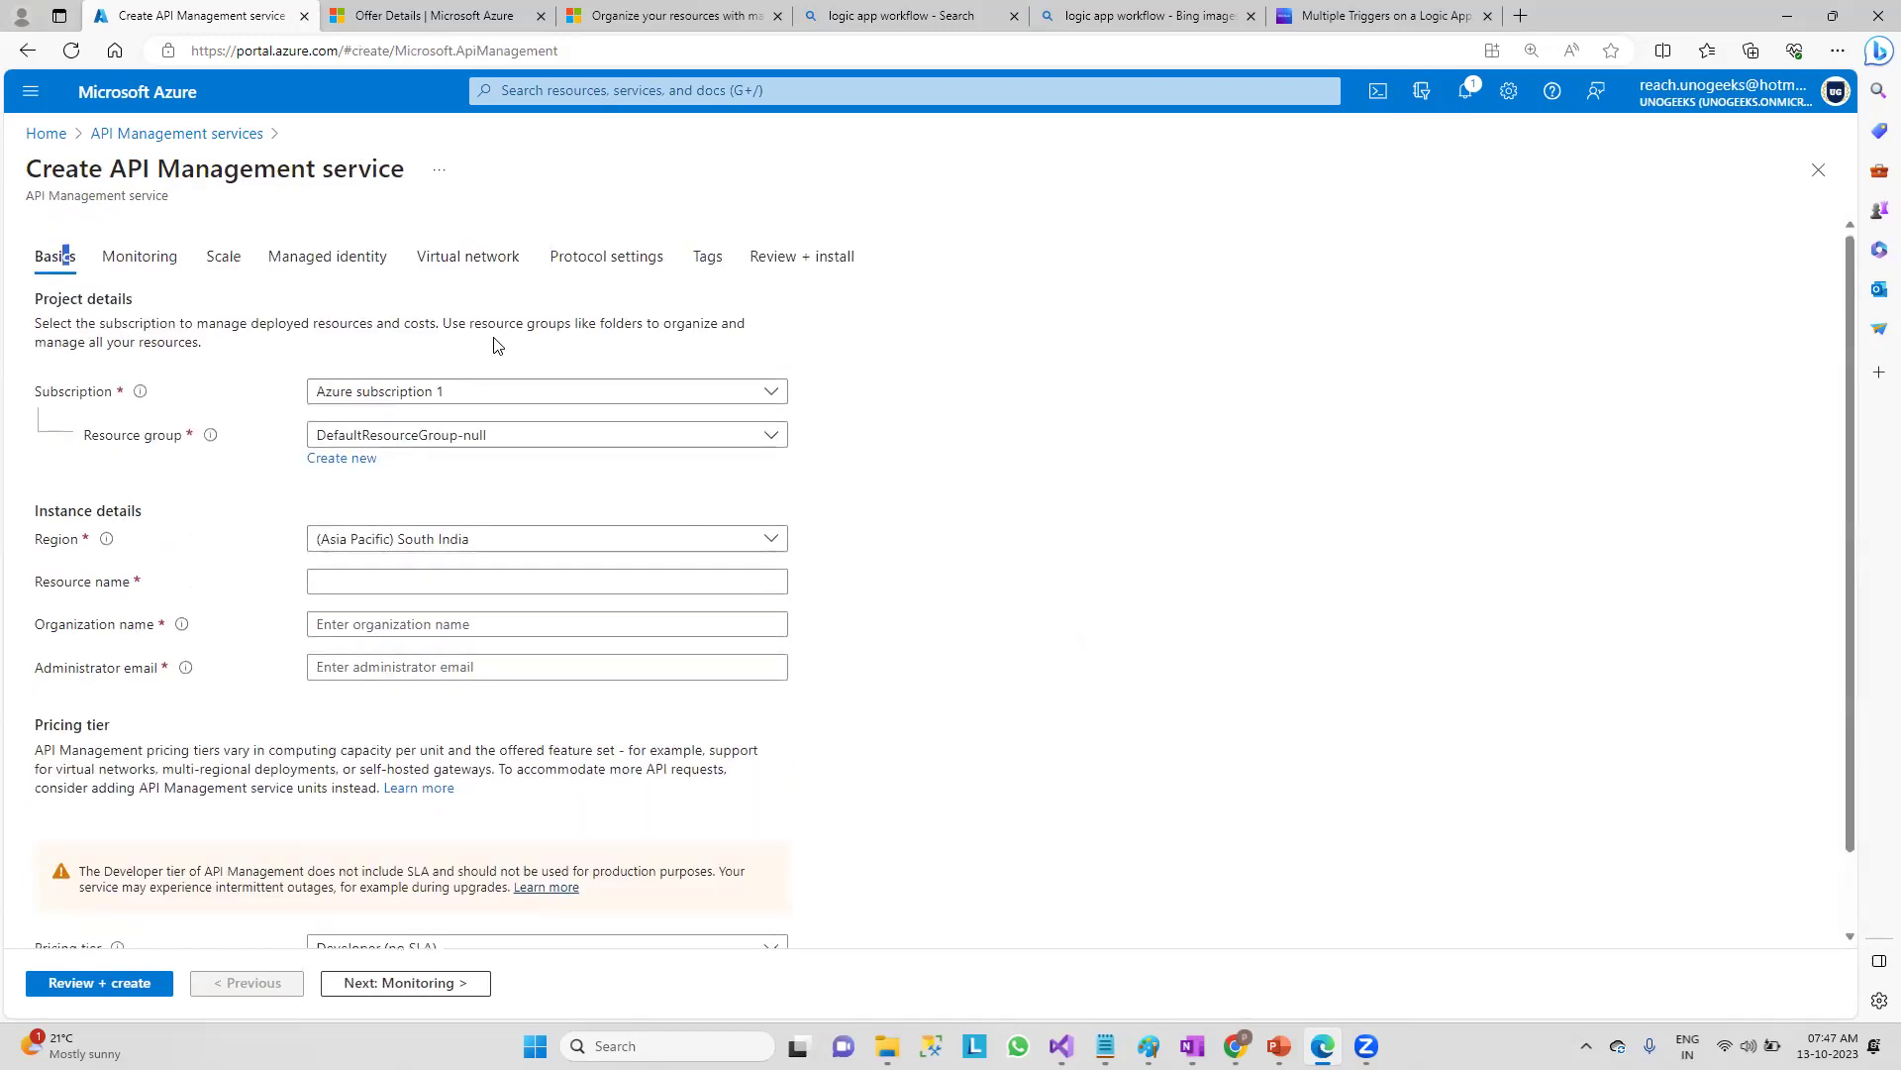
drag(24, 169, 418, 181)
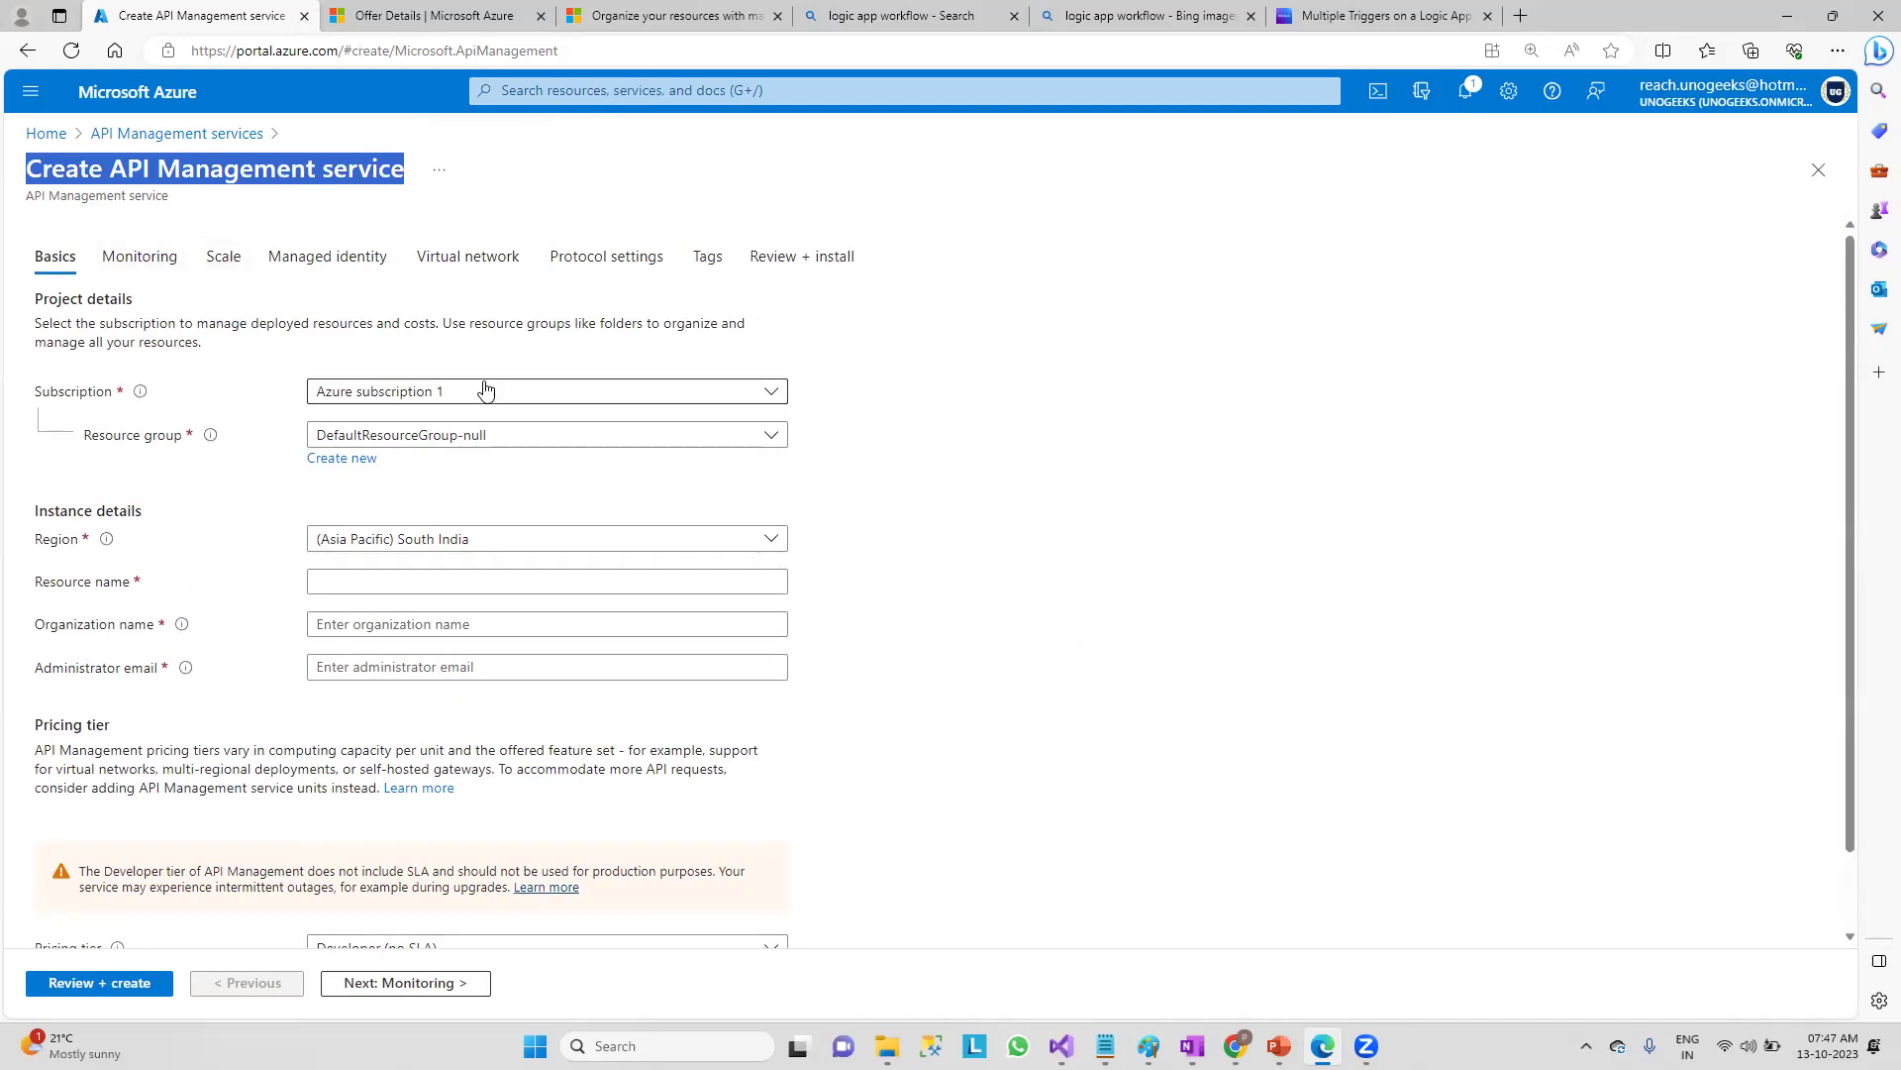
click(335, 276)
click(56, 261)
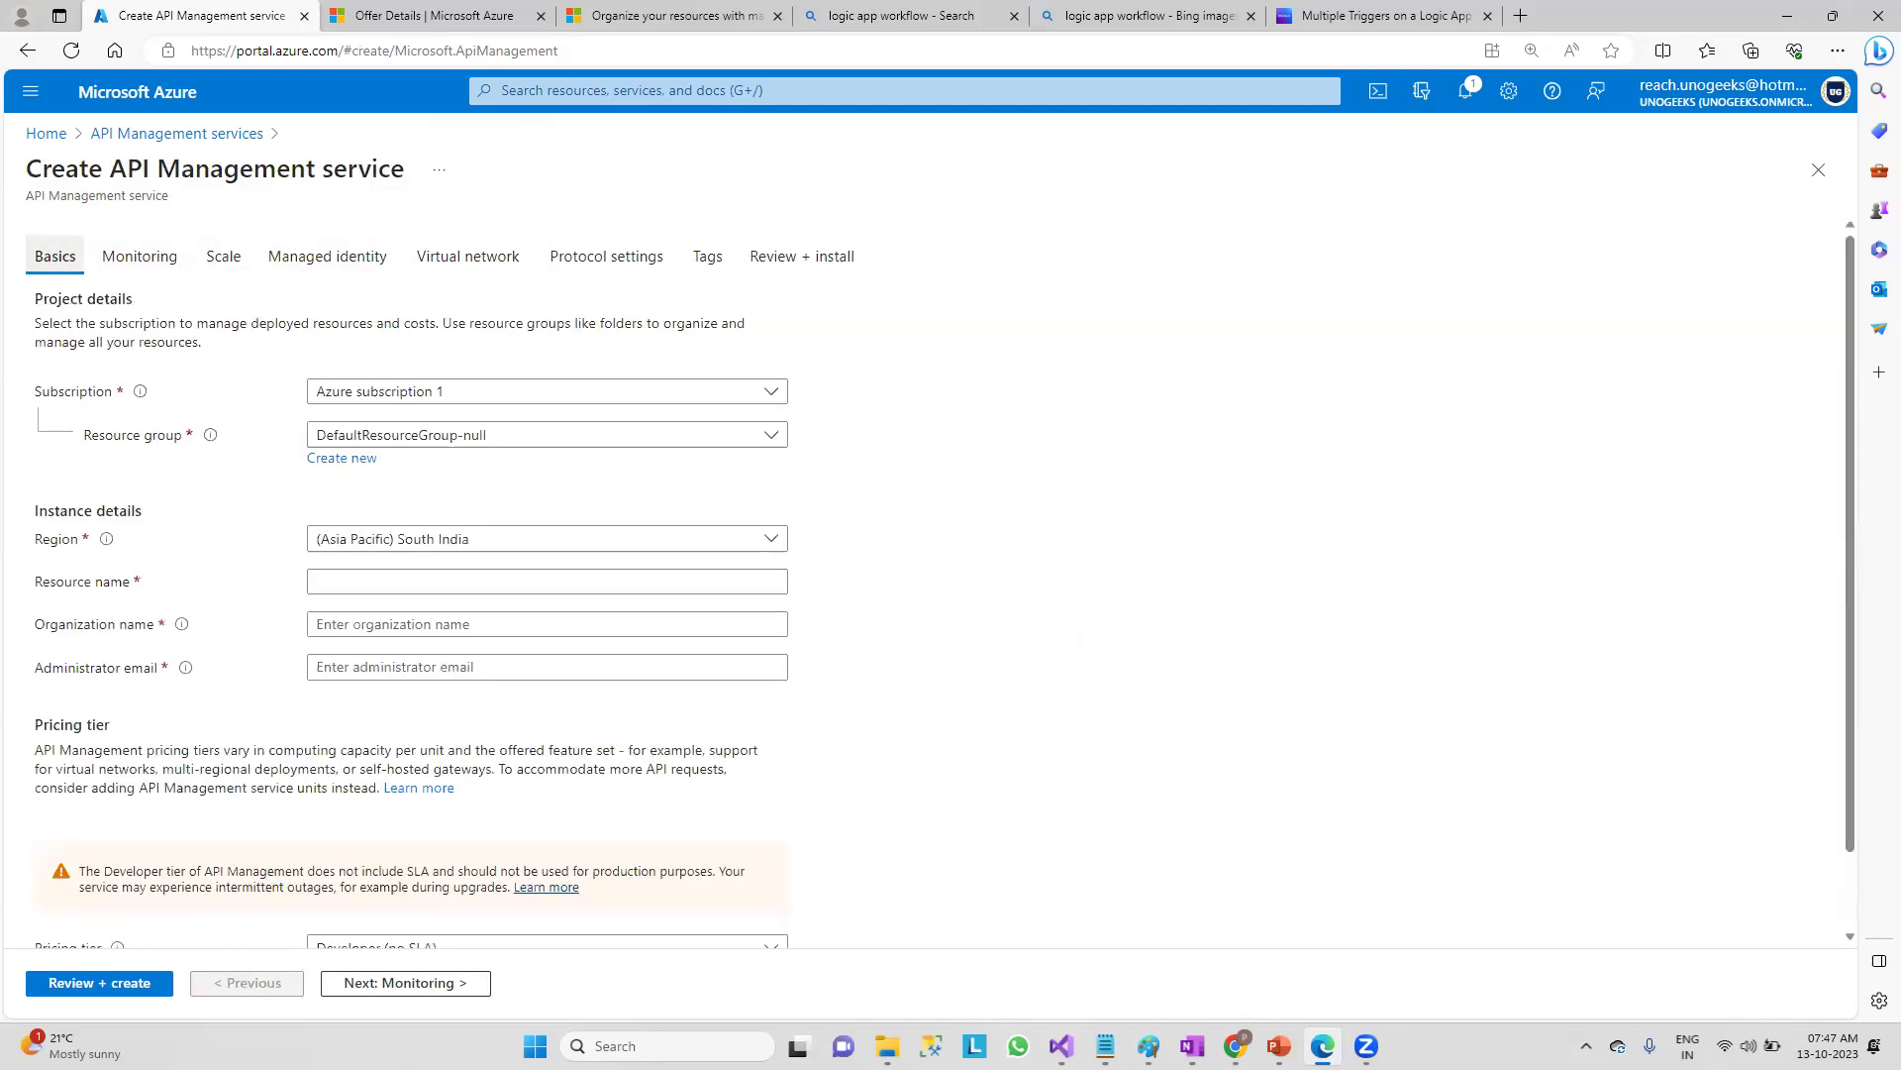
key(alt+Tab)
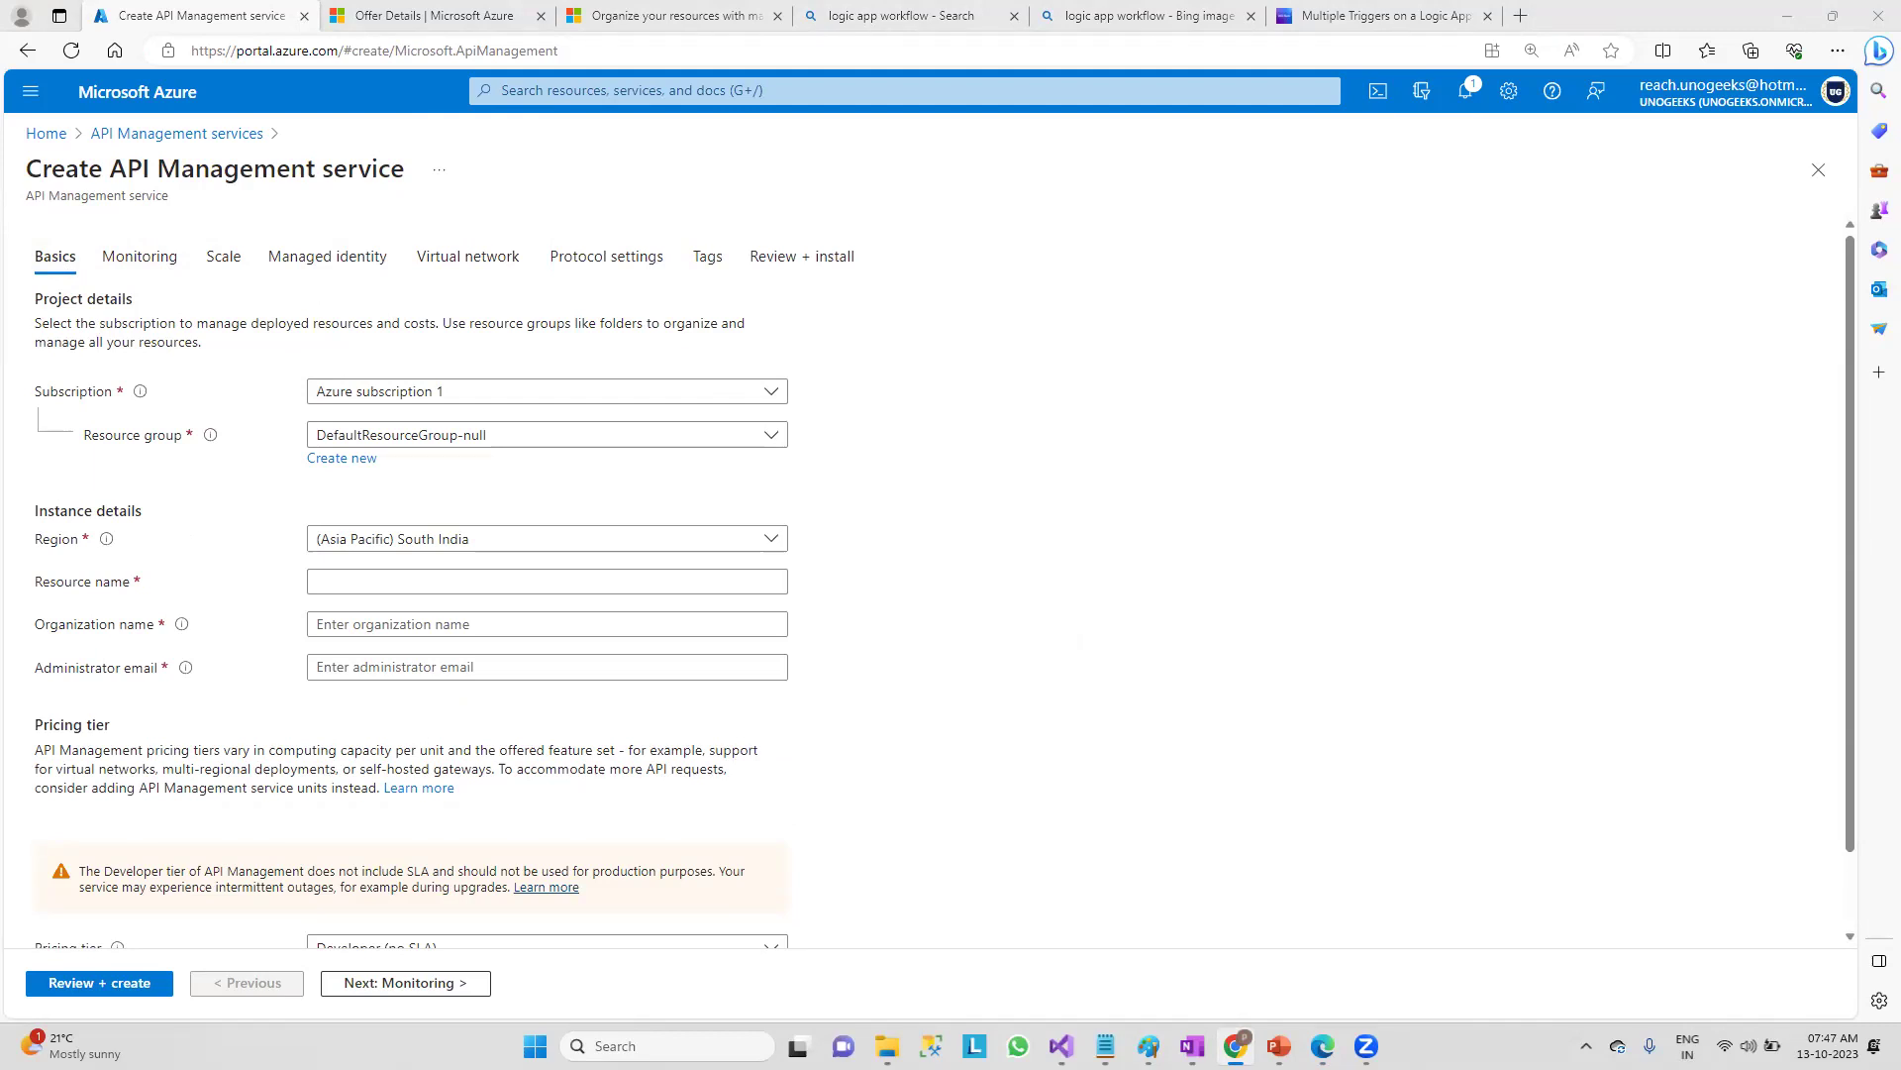
click(214, 297)
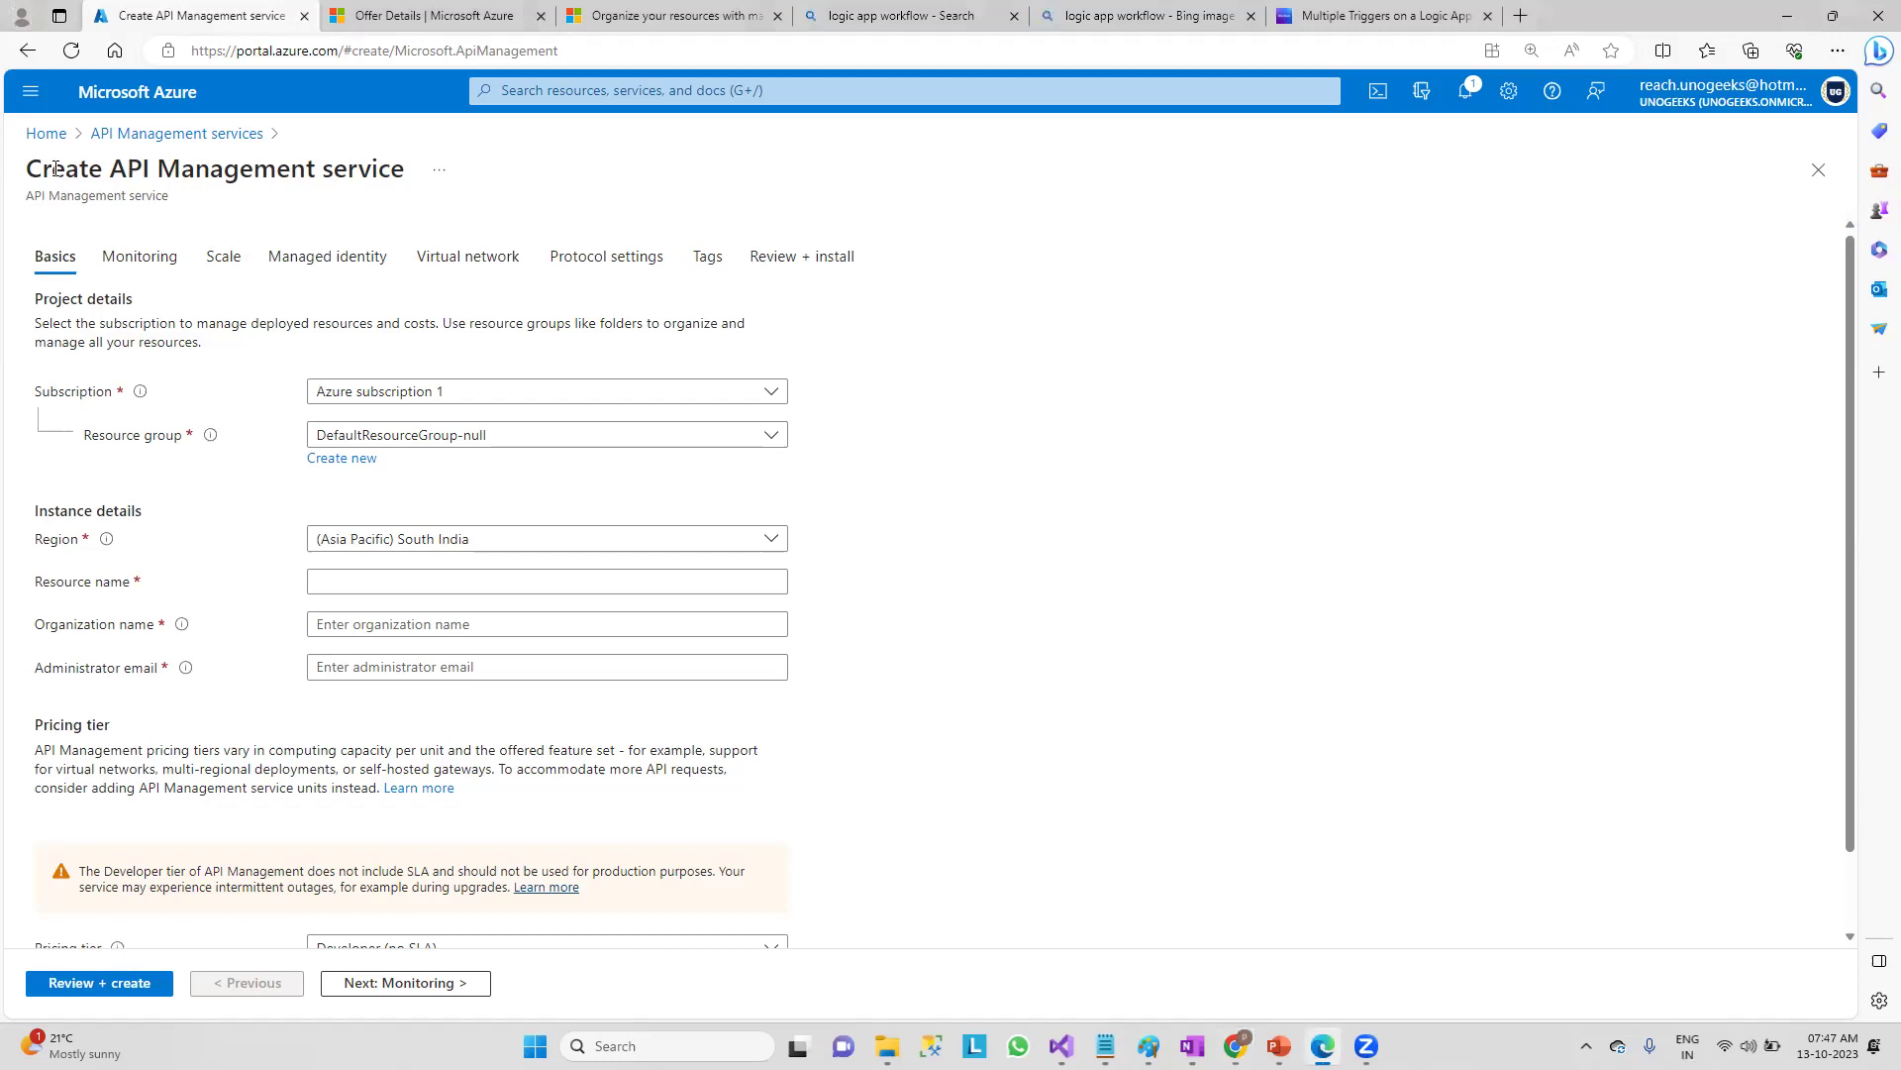
drag(406, 169, 109, 161)
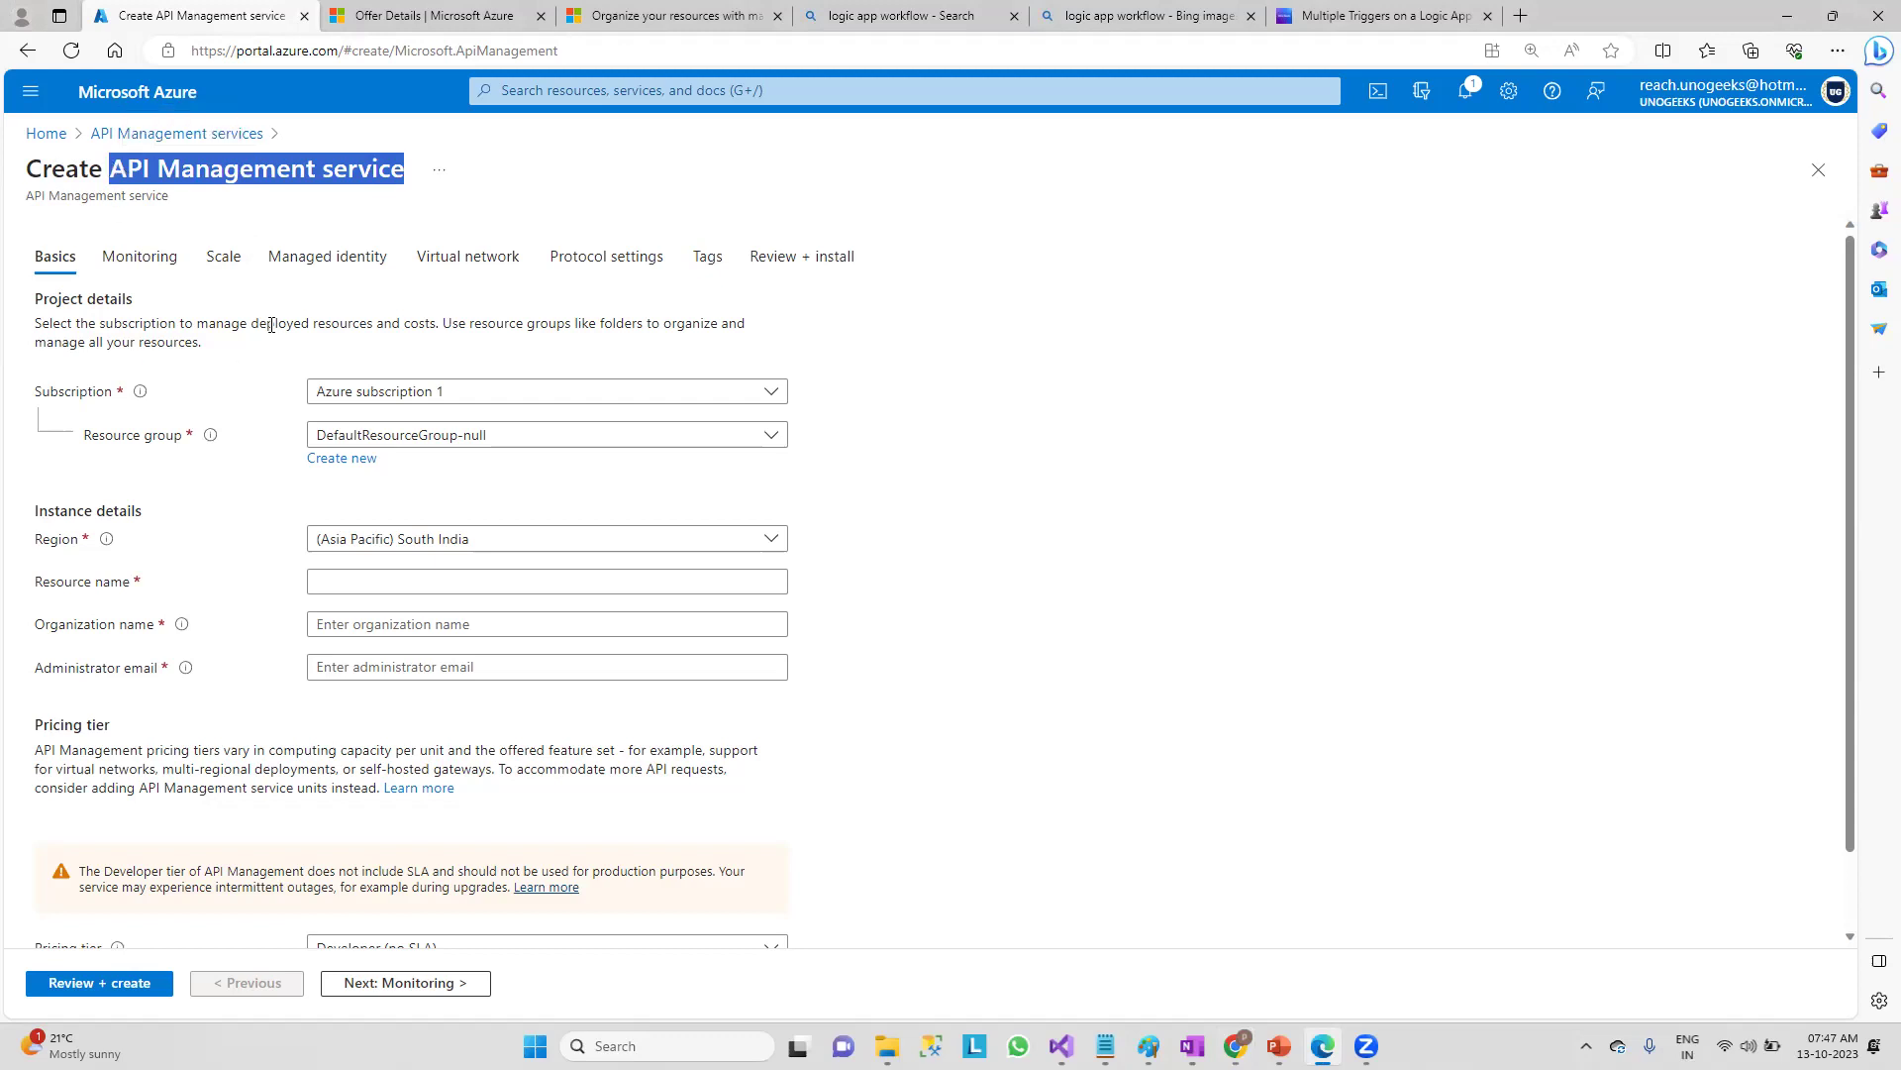
- Switch to the running PowerPoint slide show with the "Different Azure Web Services" slide
mouse_move(1277, 1046)
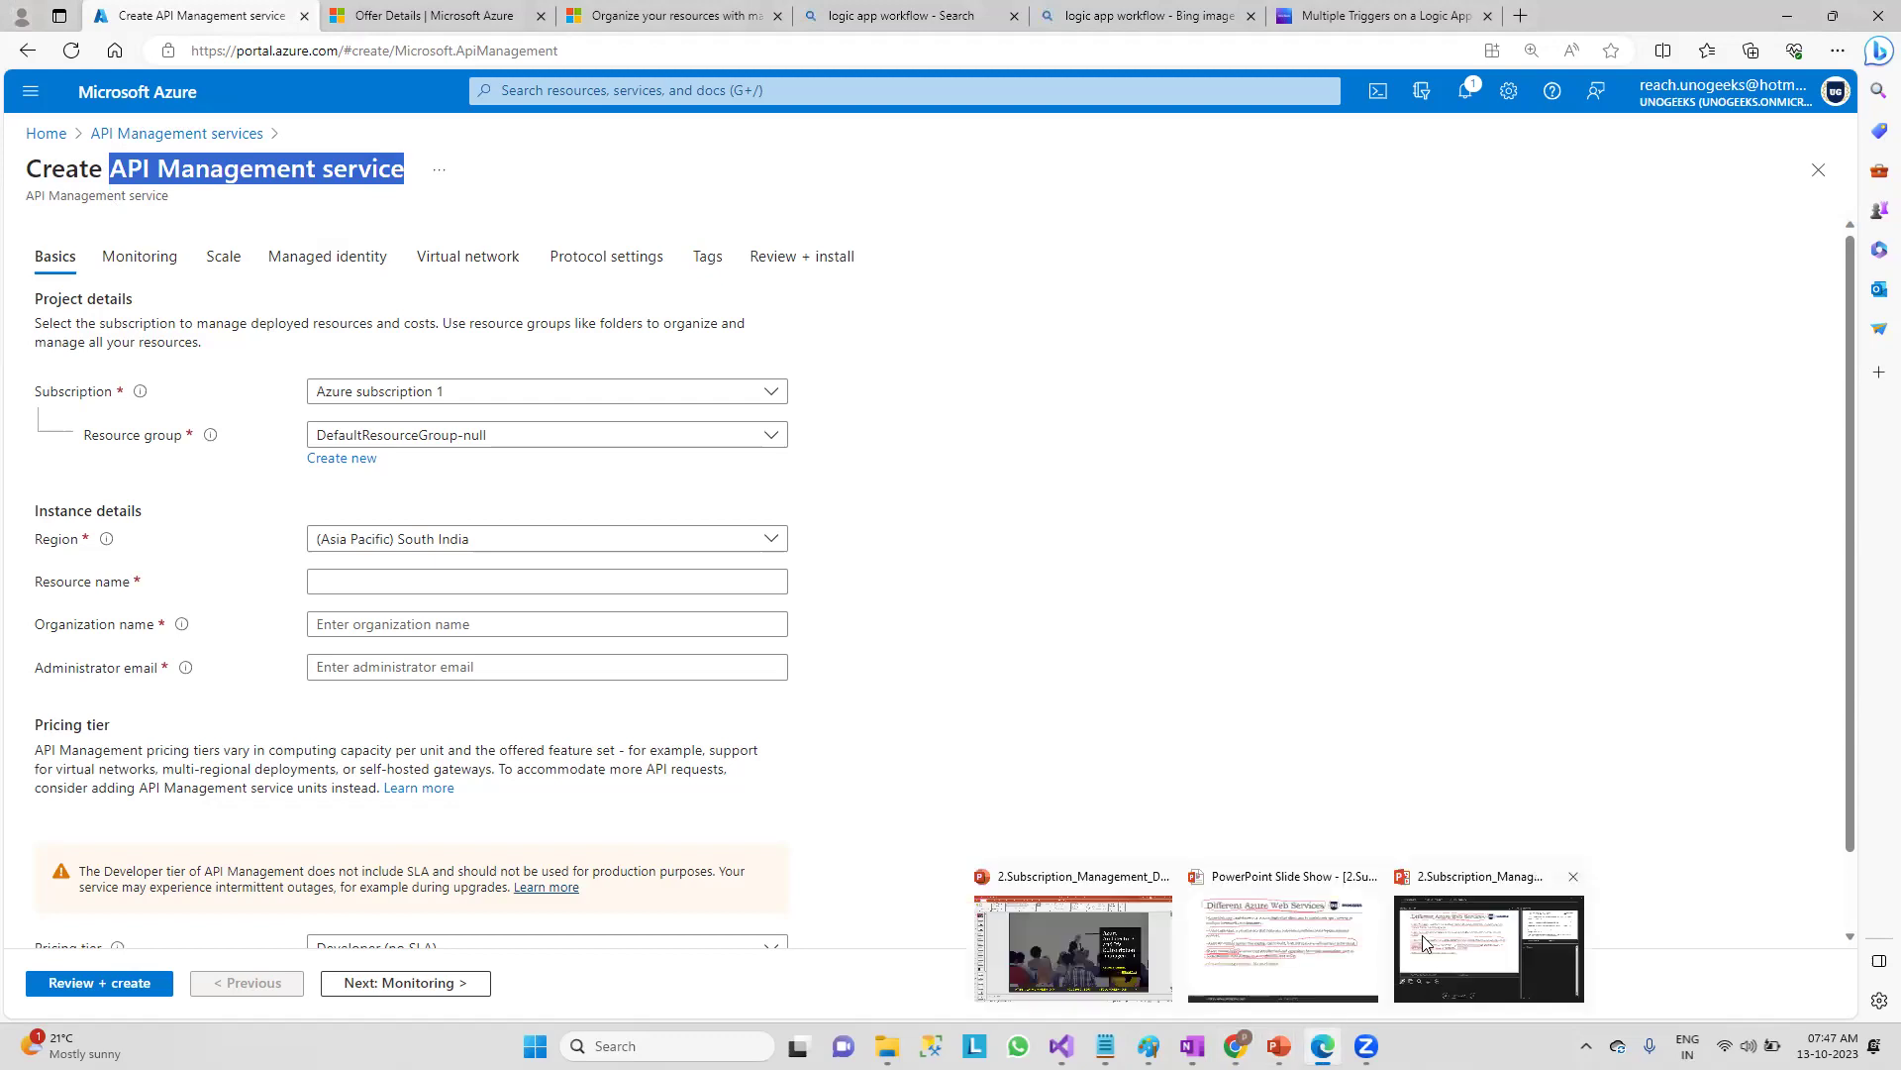
click(1324, 913)
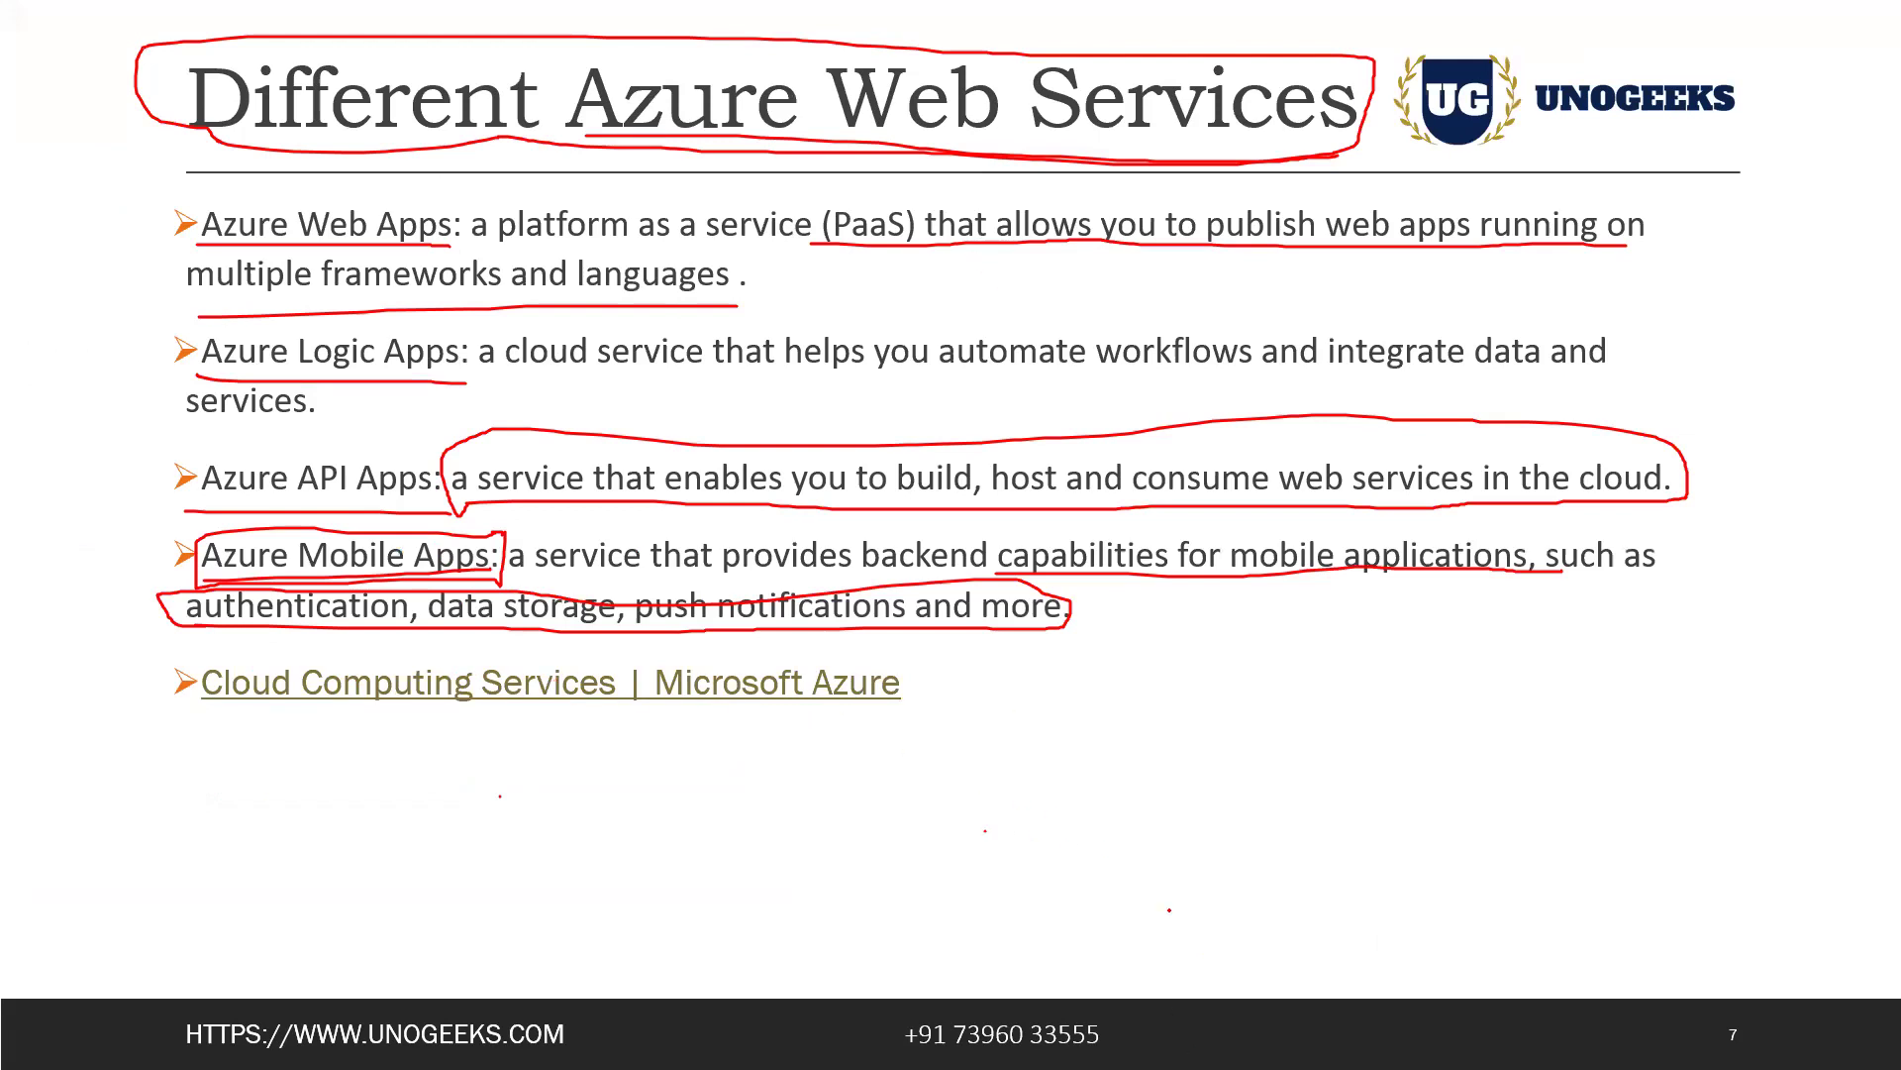
key(super)
key(super)
key(super)
key(super)
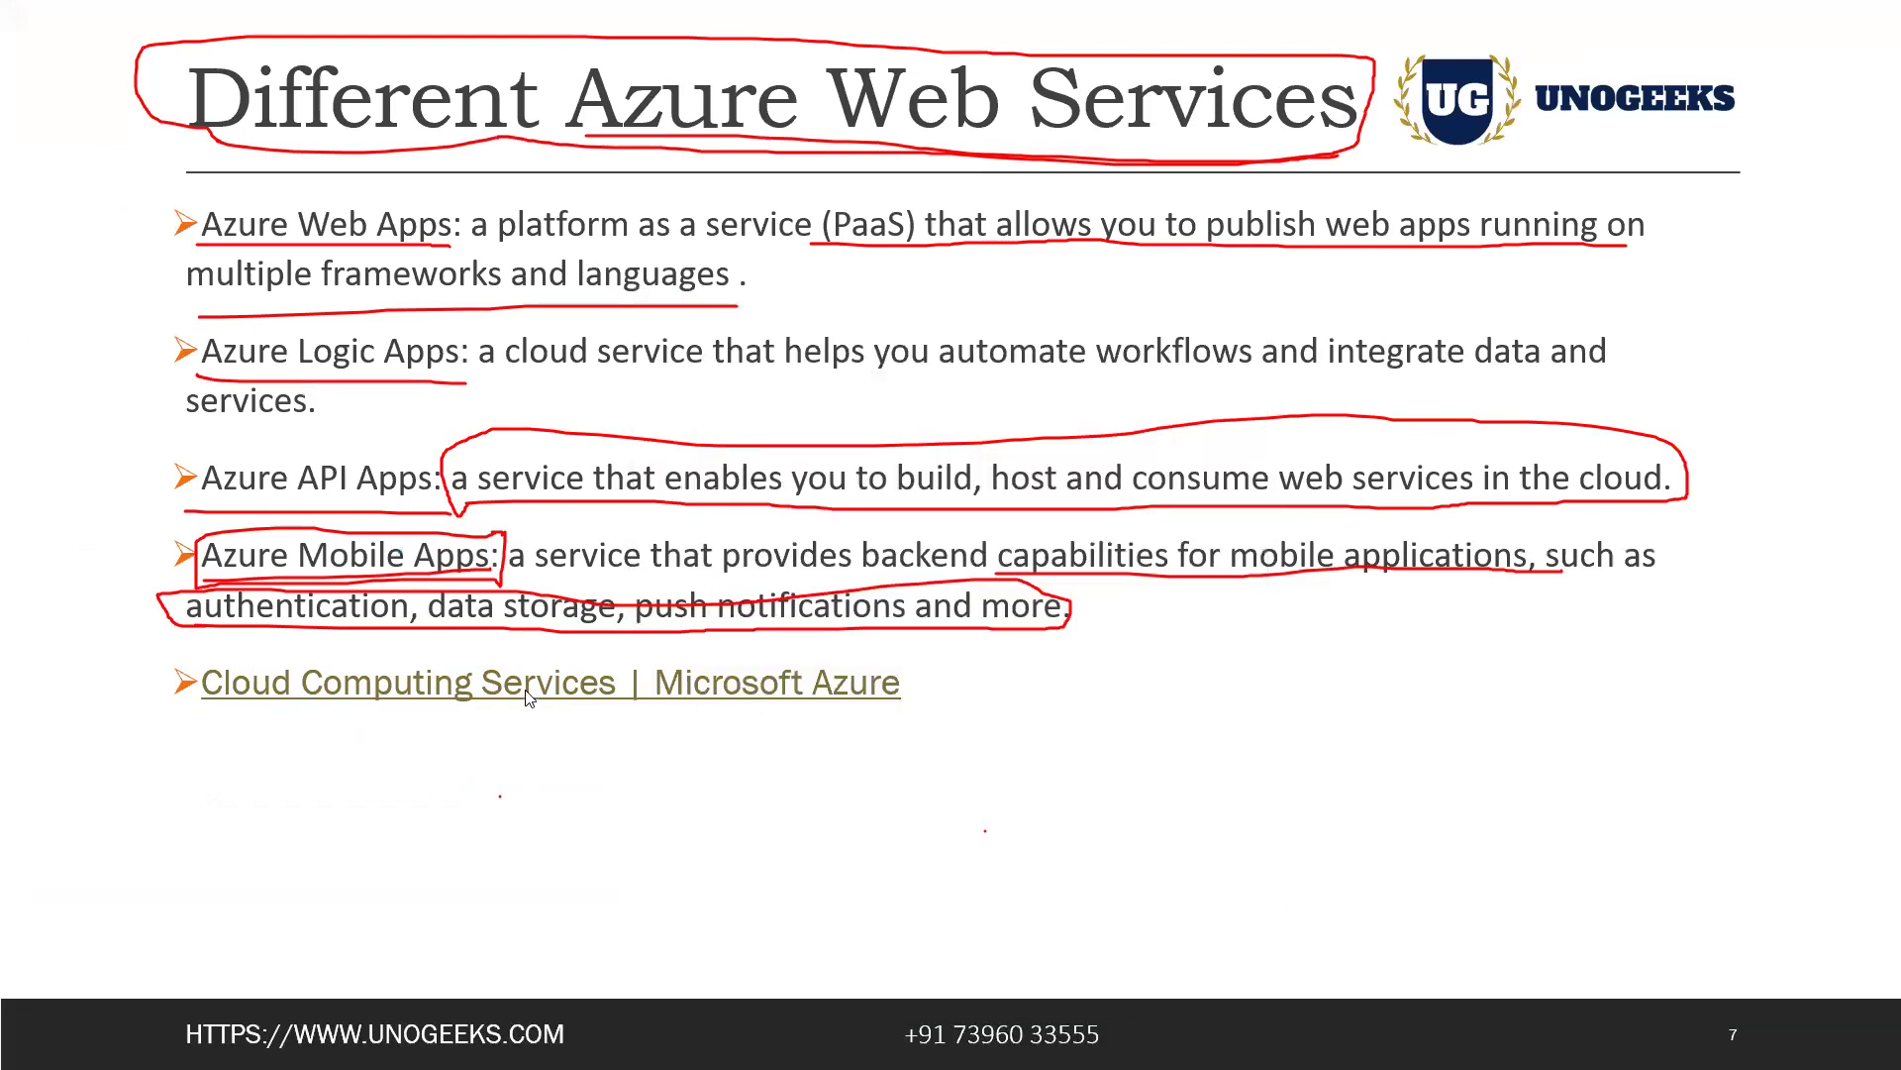
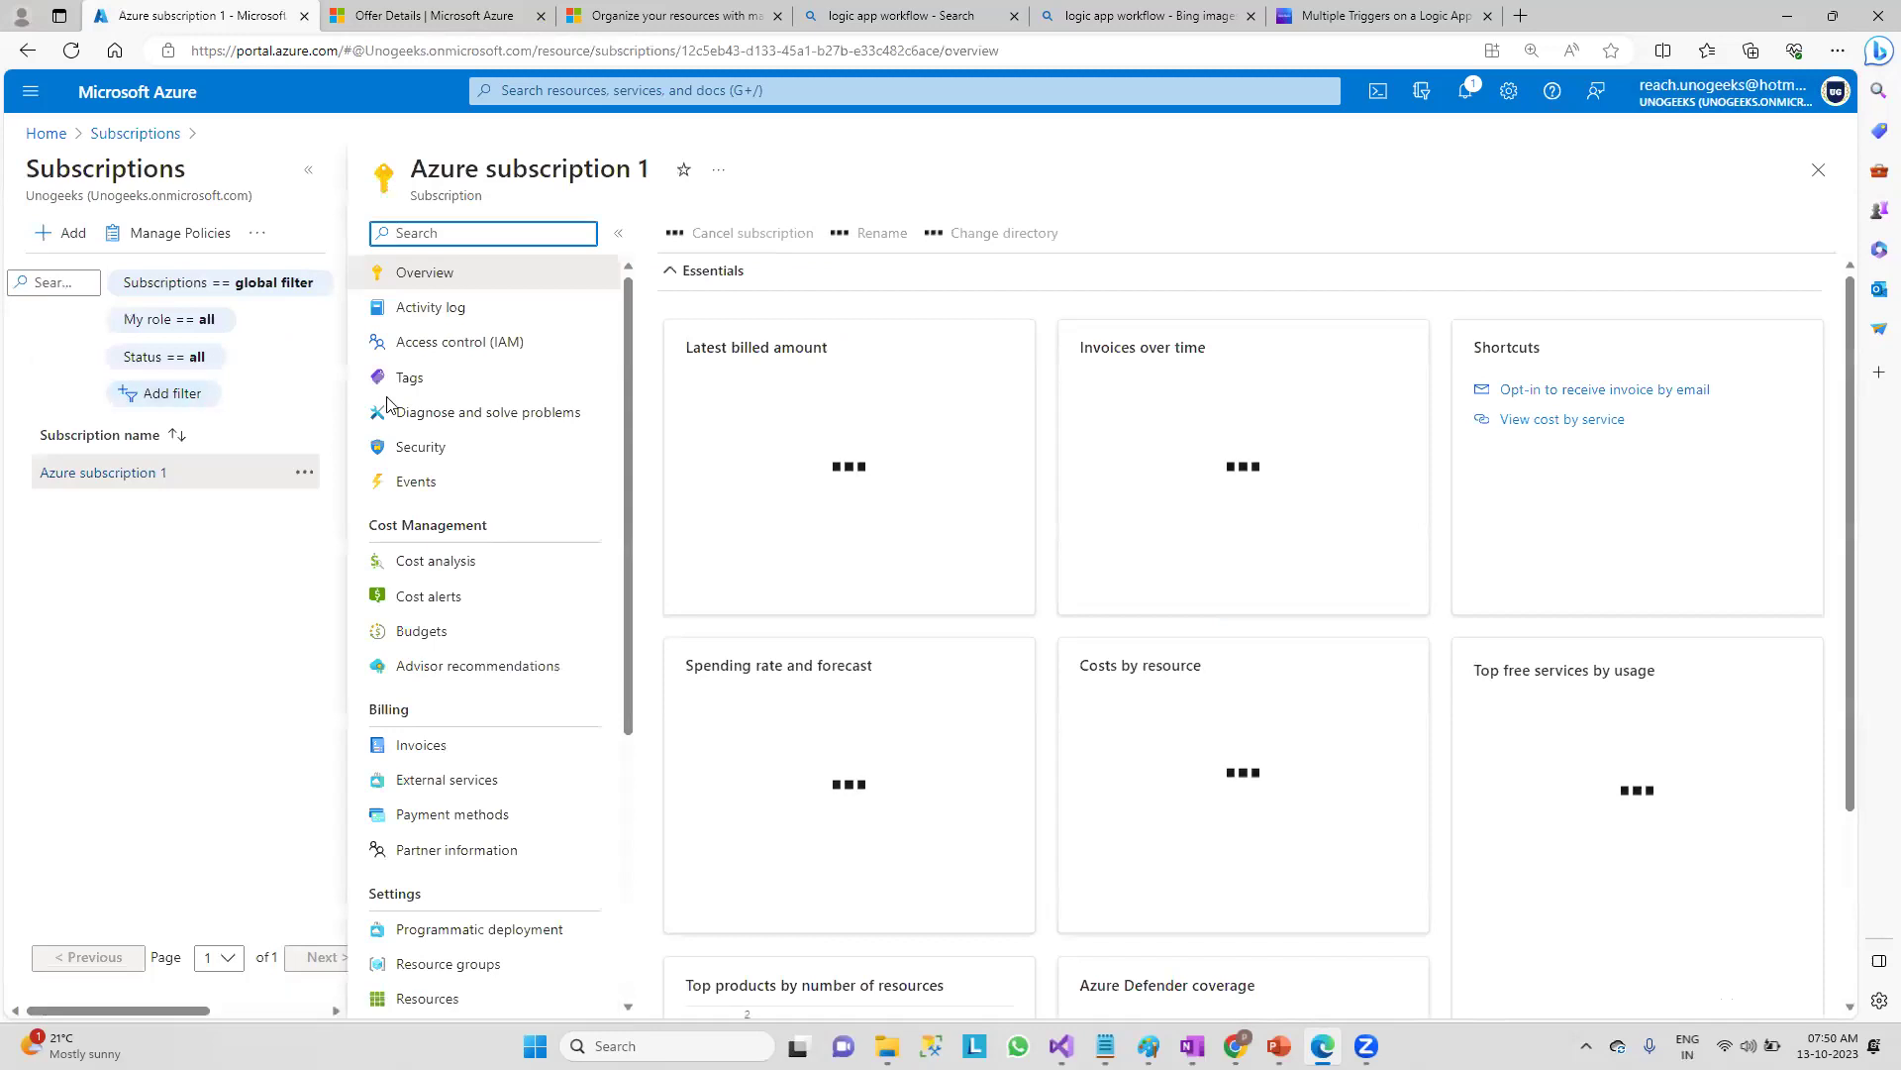
- Show the list of resources that belong to Azure subscription 1
scroll(426, 594, down, 2)
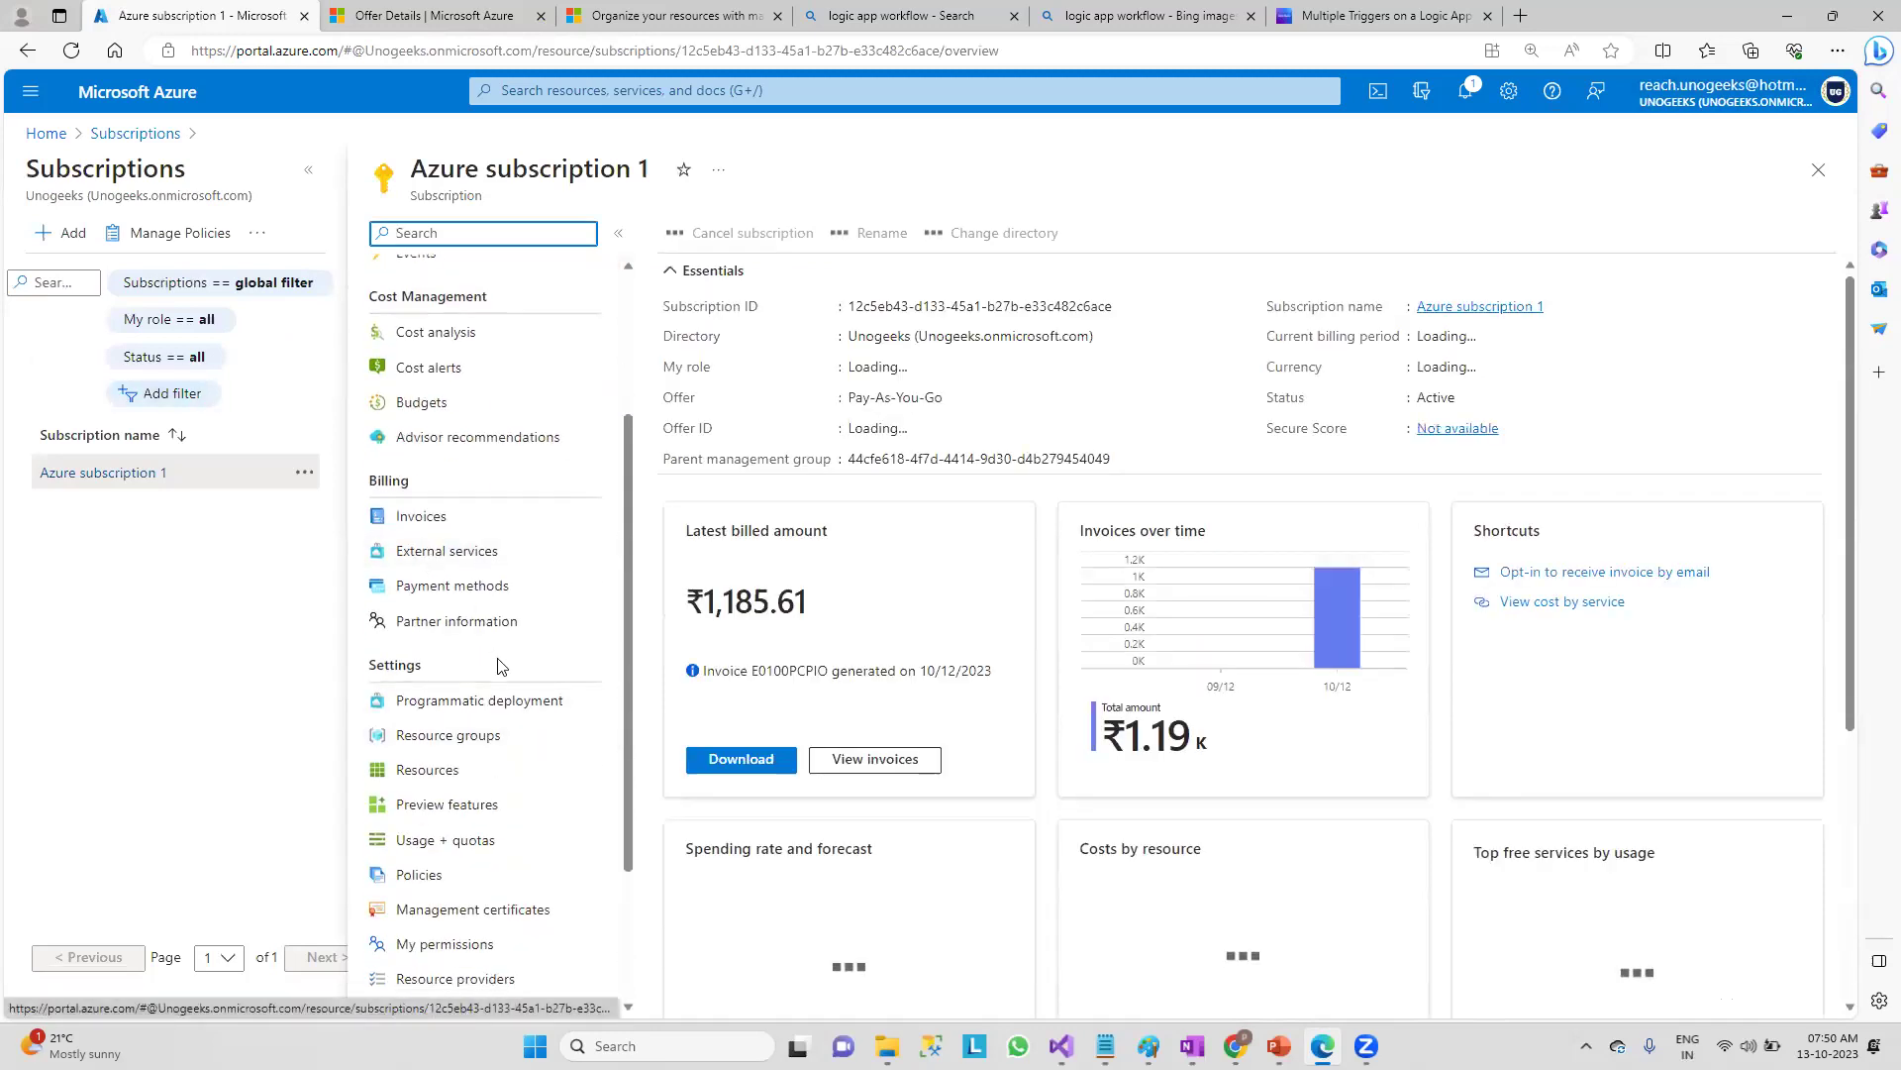
click(423, 773)
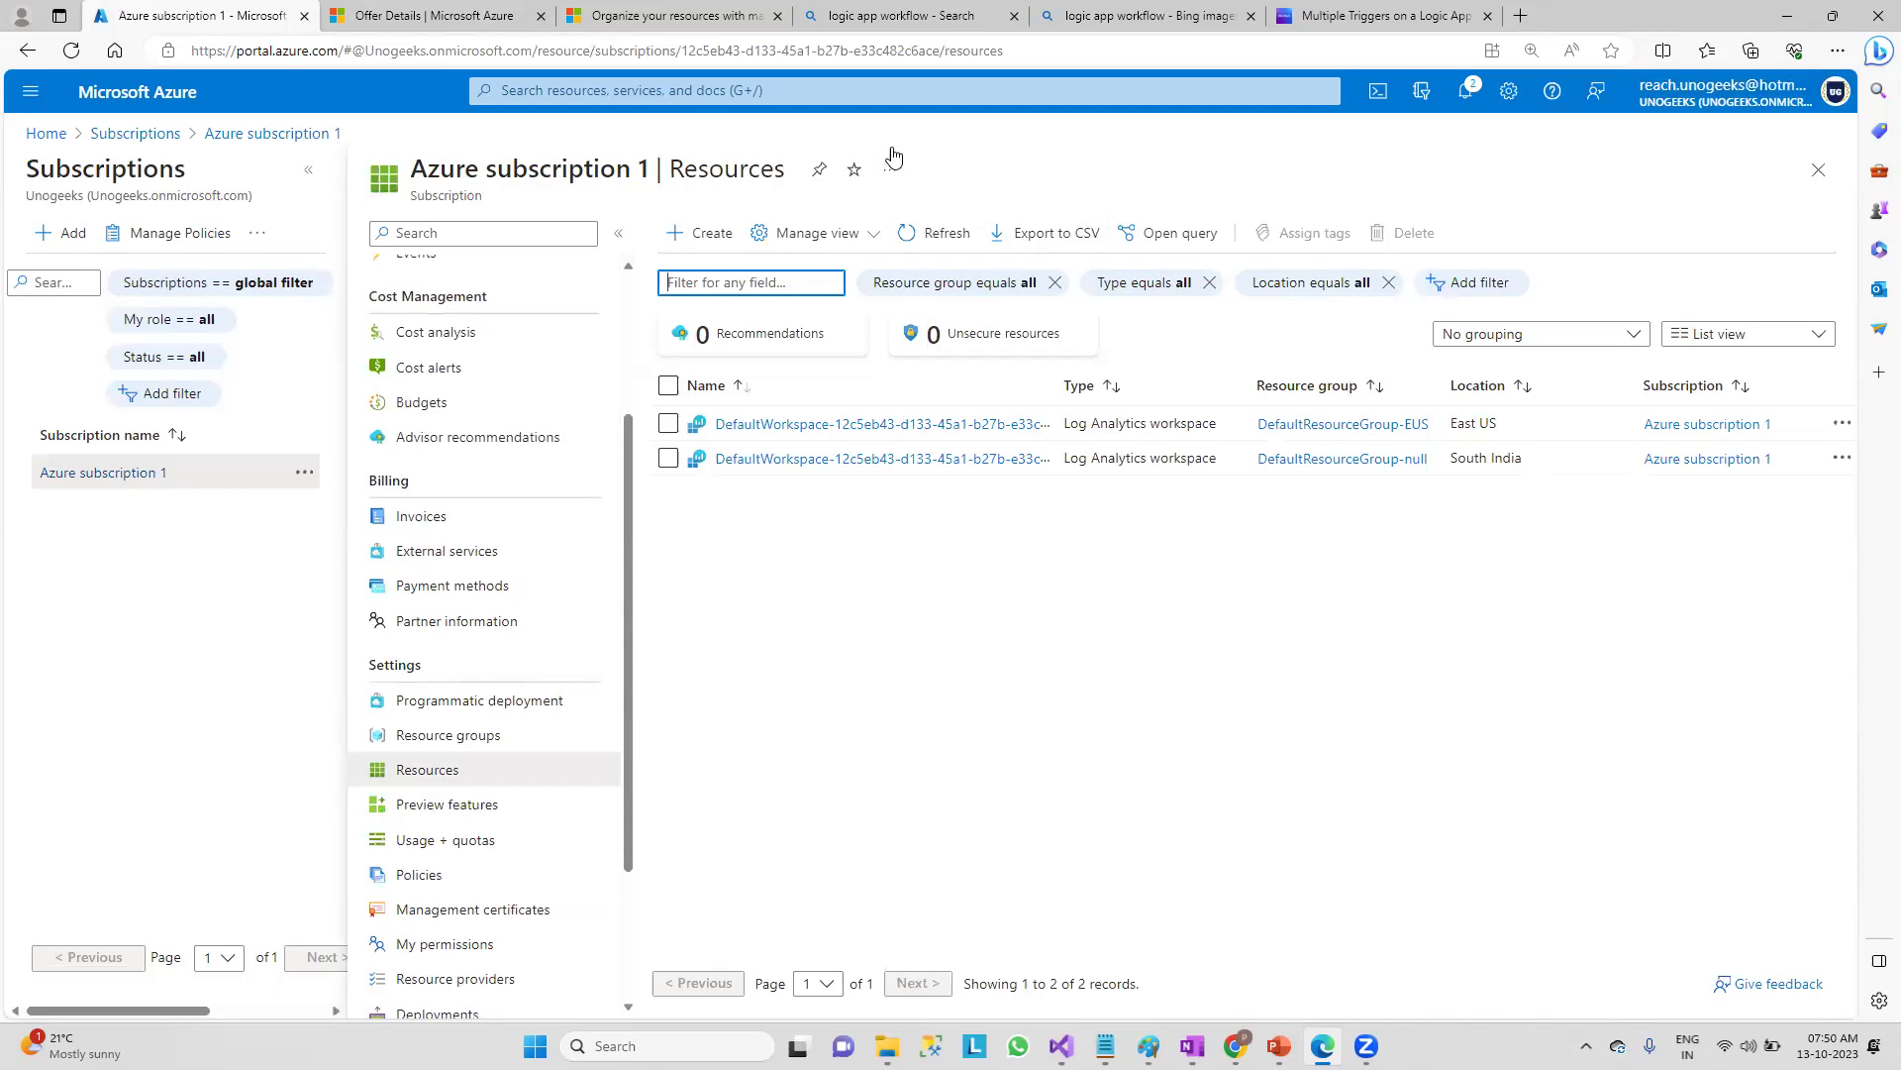
key(g+slash)
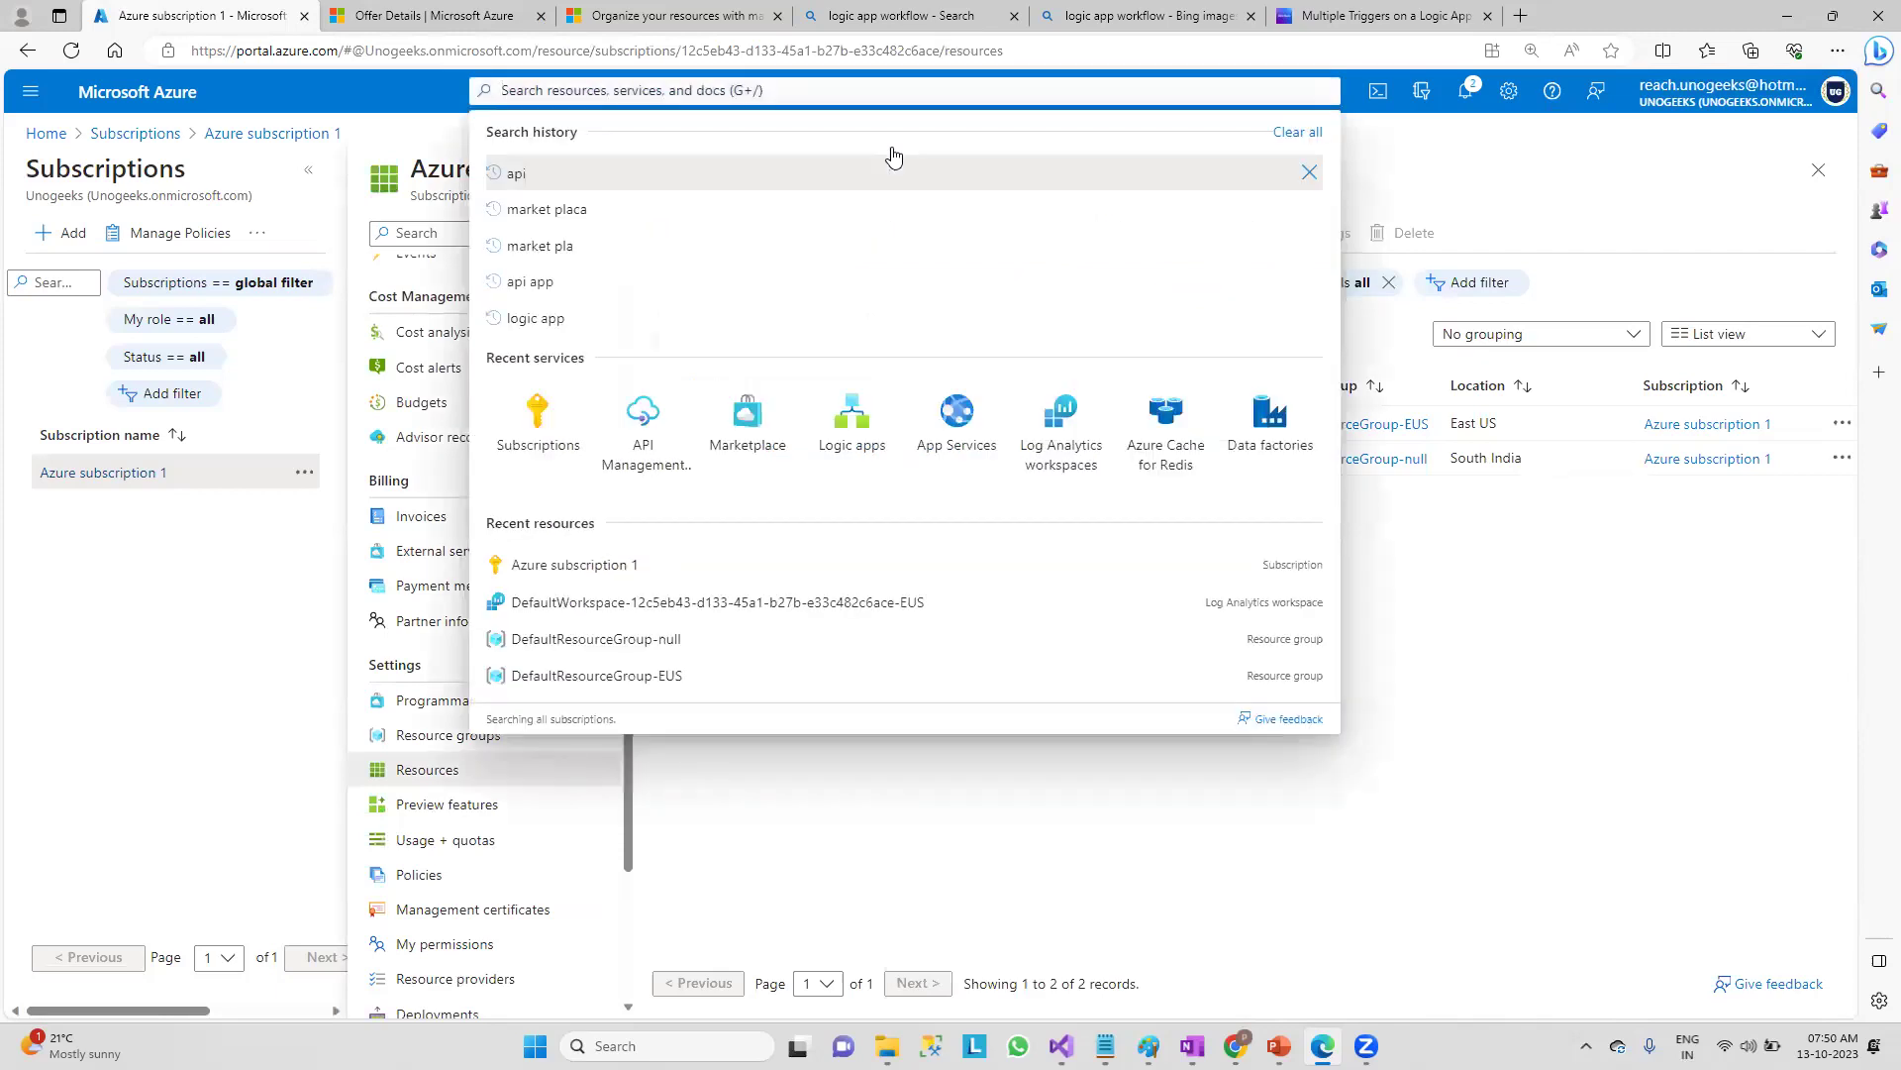
click(1452, 662)
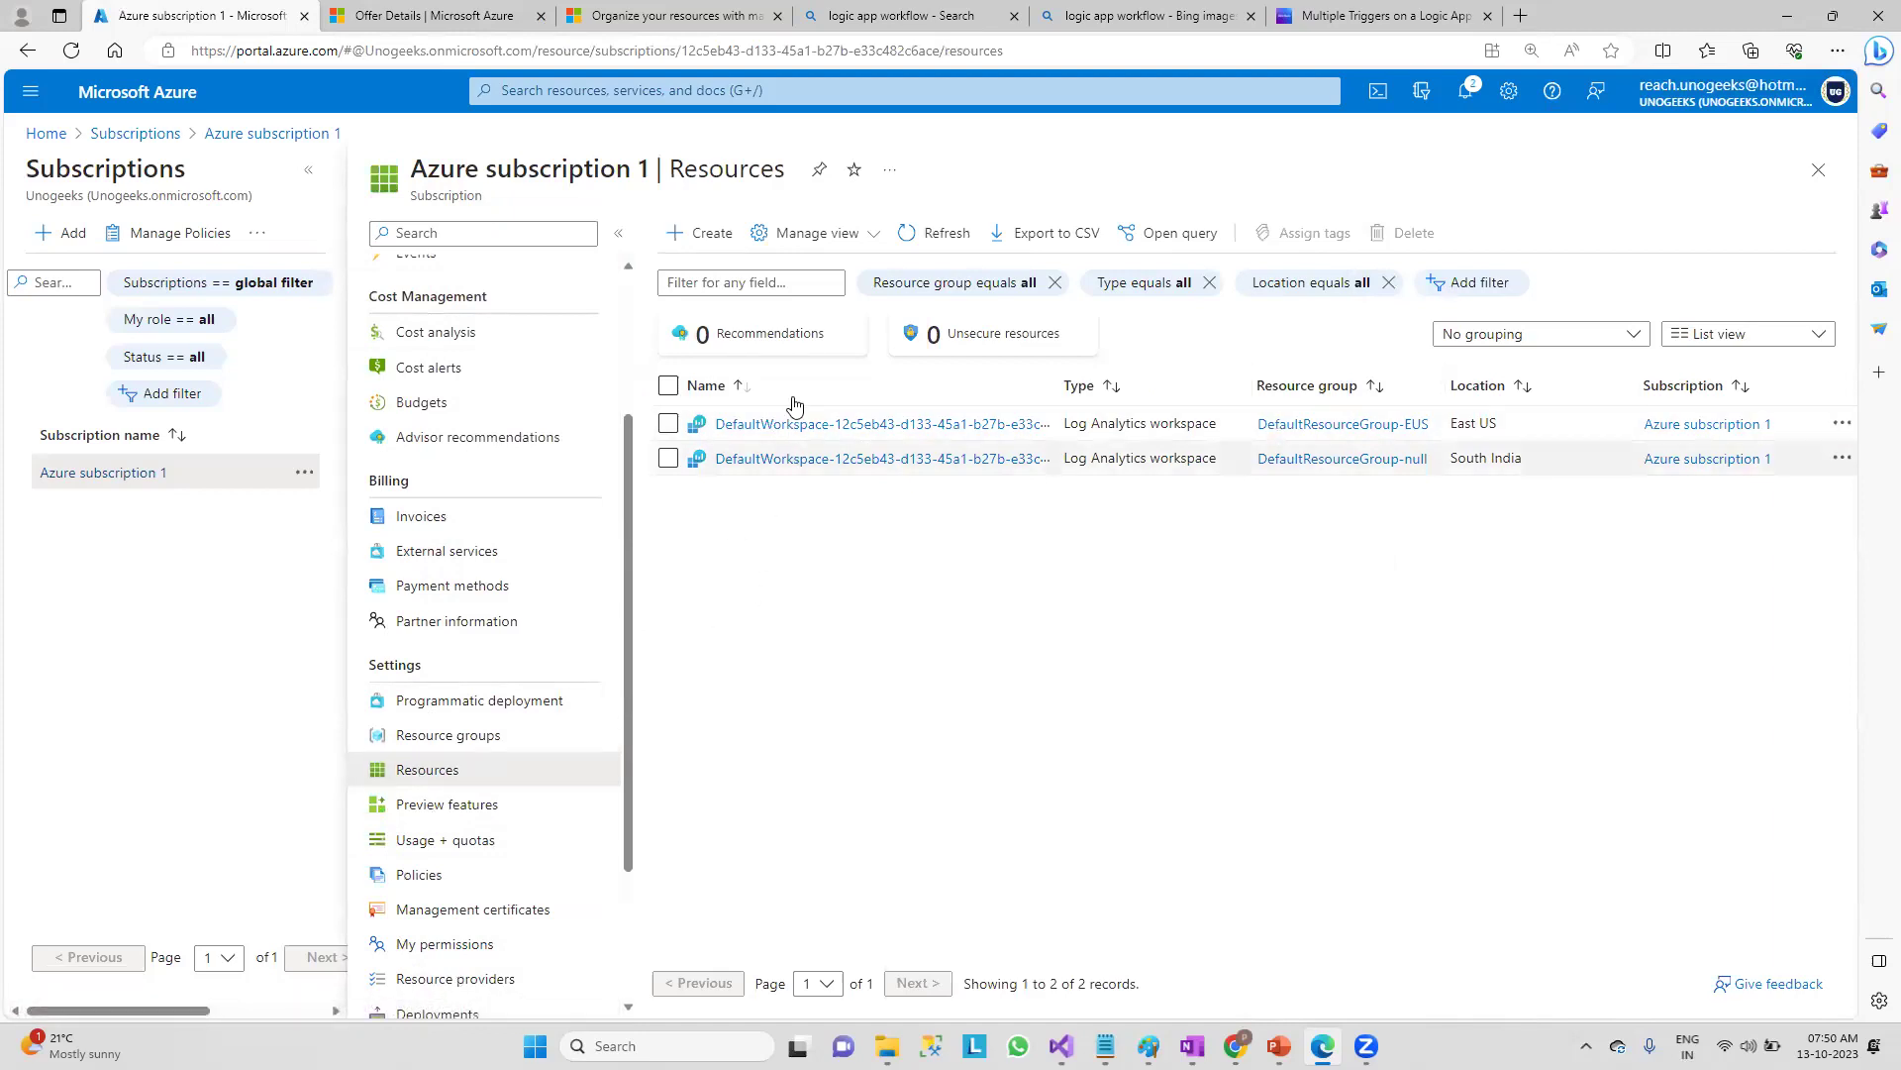
- Go to App Services and start creating a new web app, checking the resource group choices
click(697, 89)
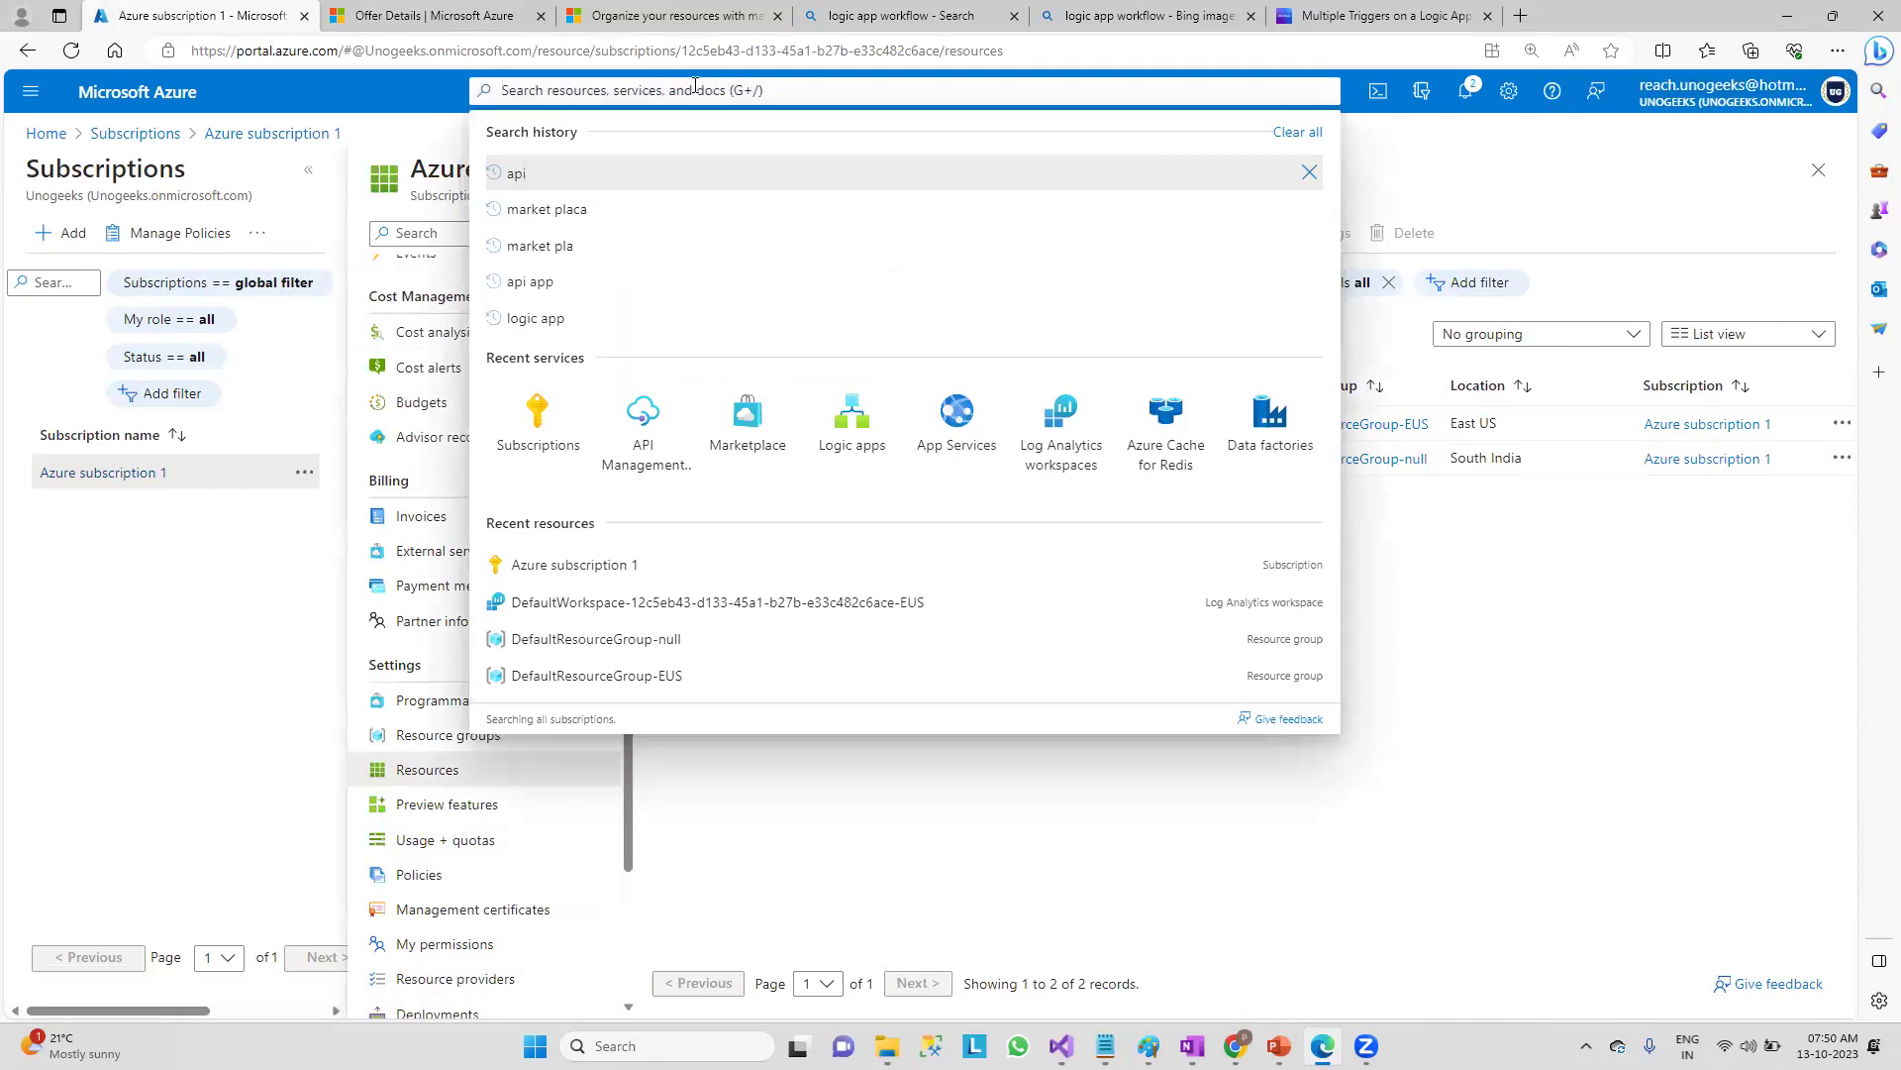
click(959, 433)
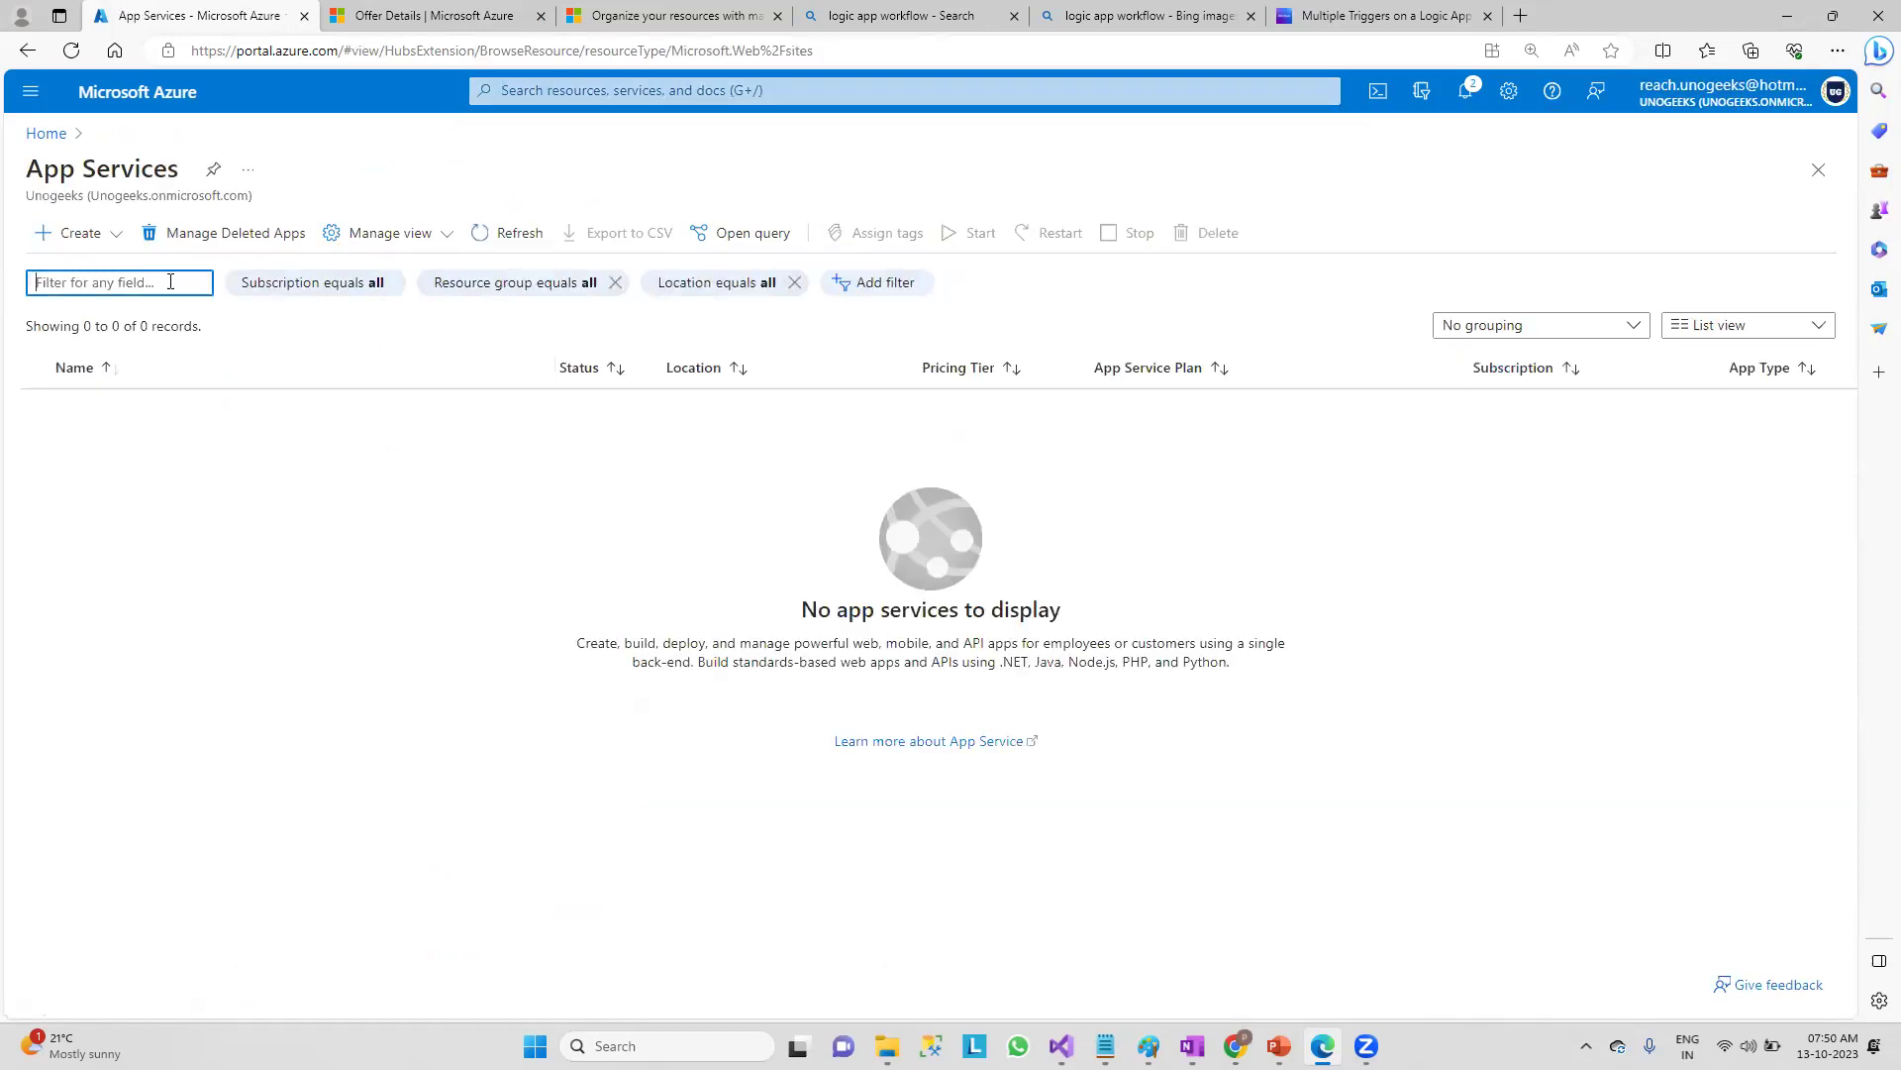
click(72, 233)
click(109, 272)
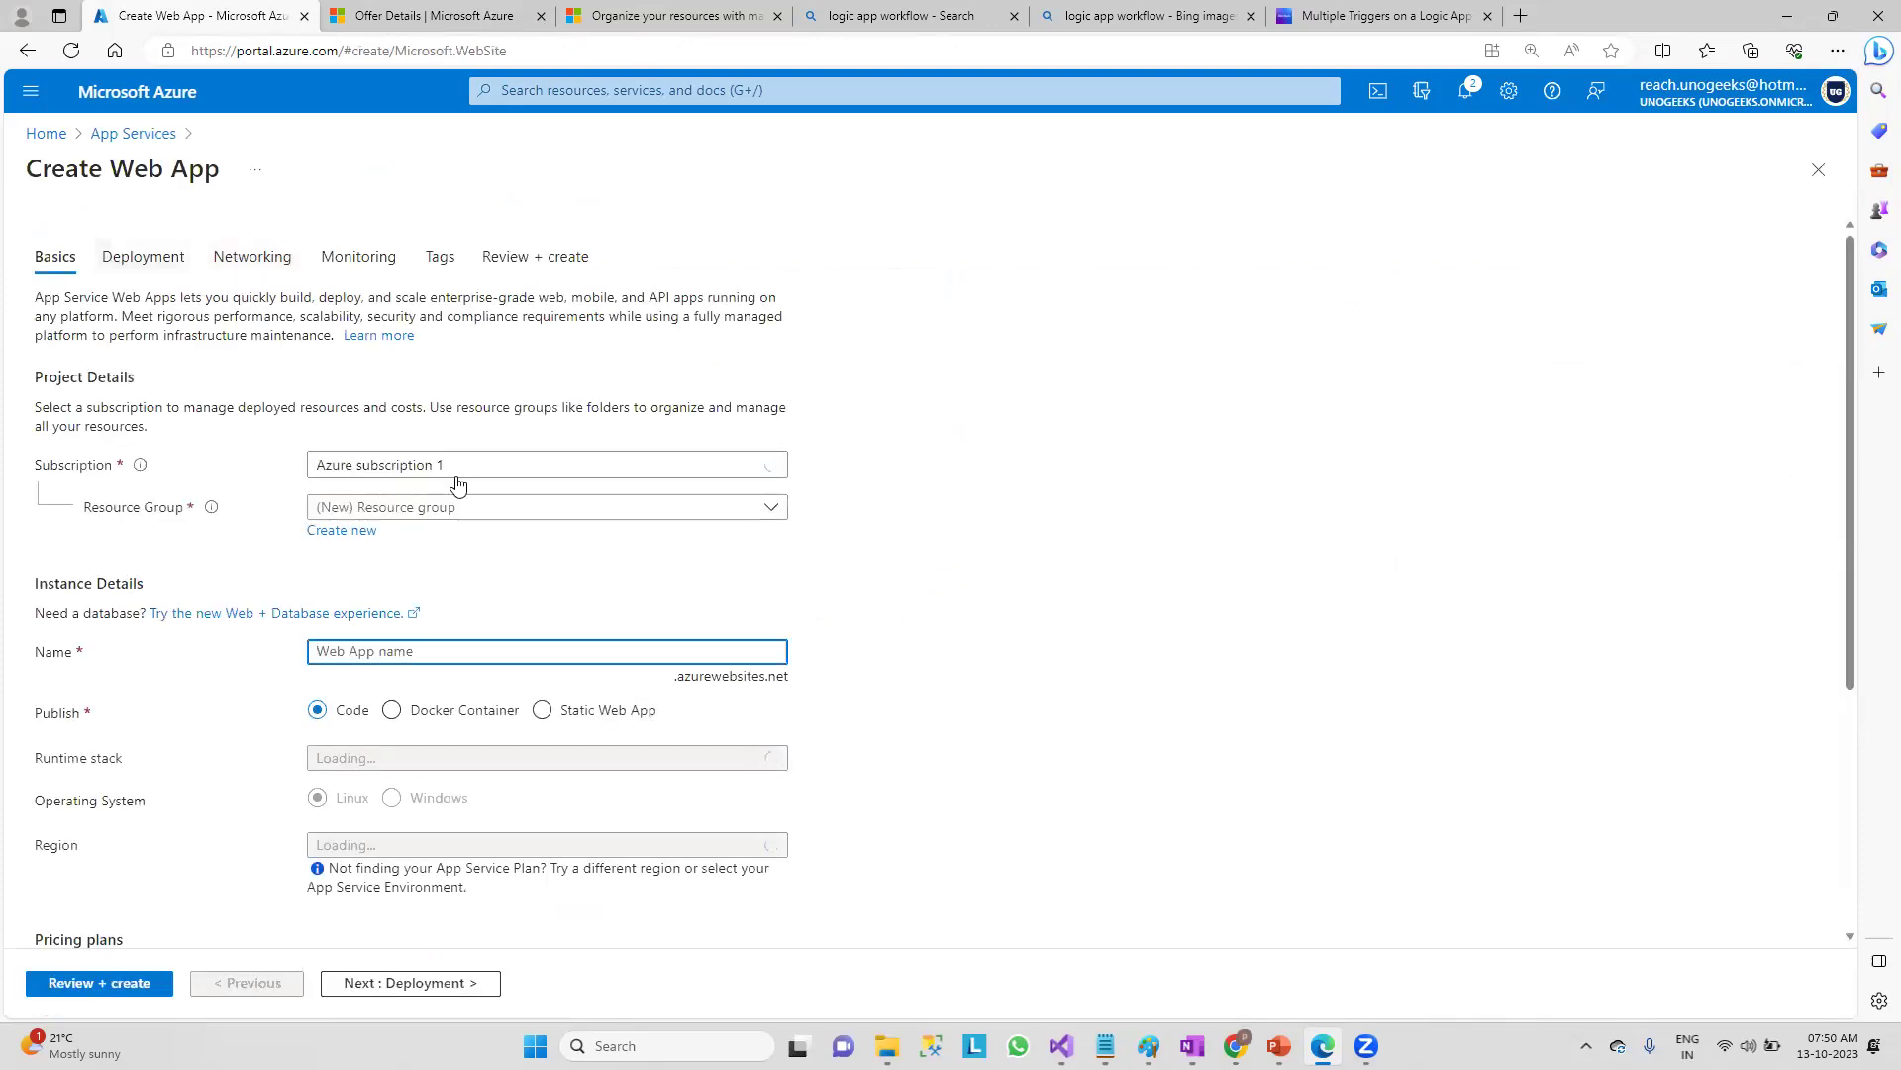
click(437, 518)
click(942, 539)
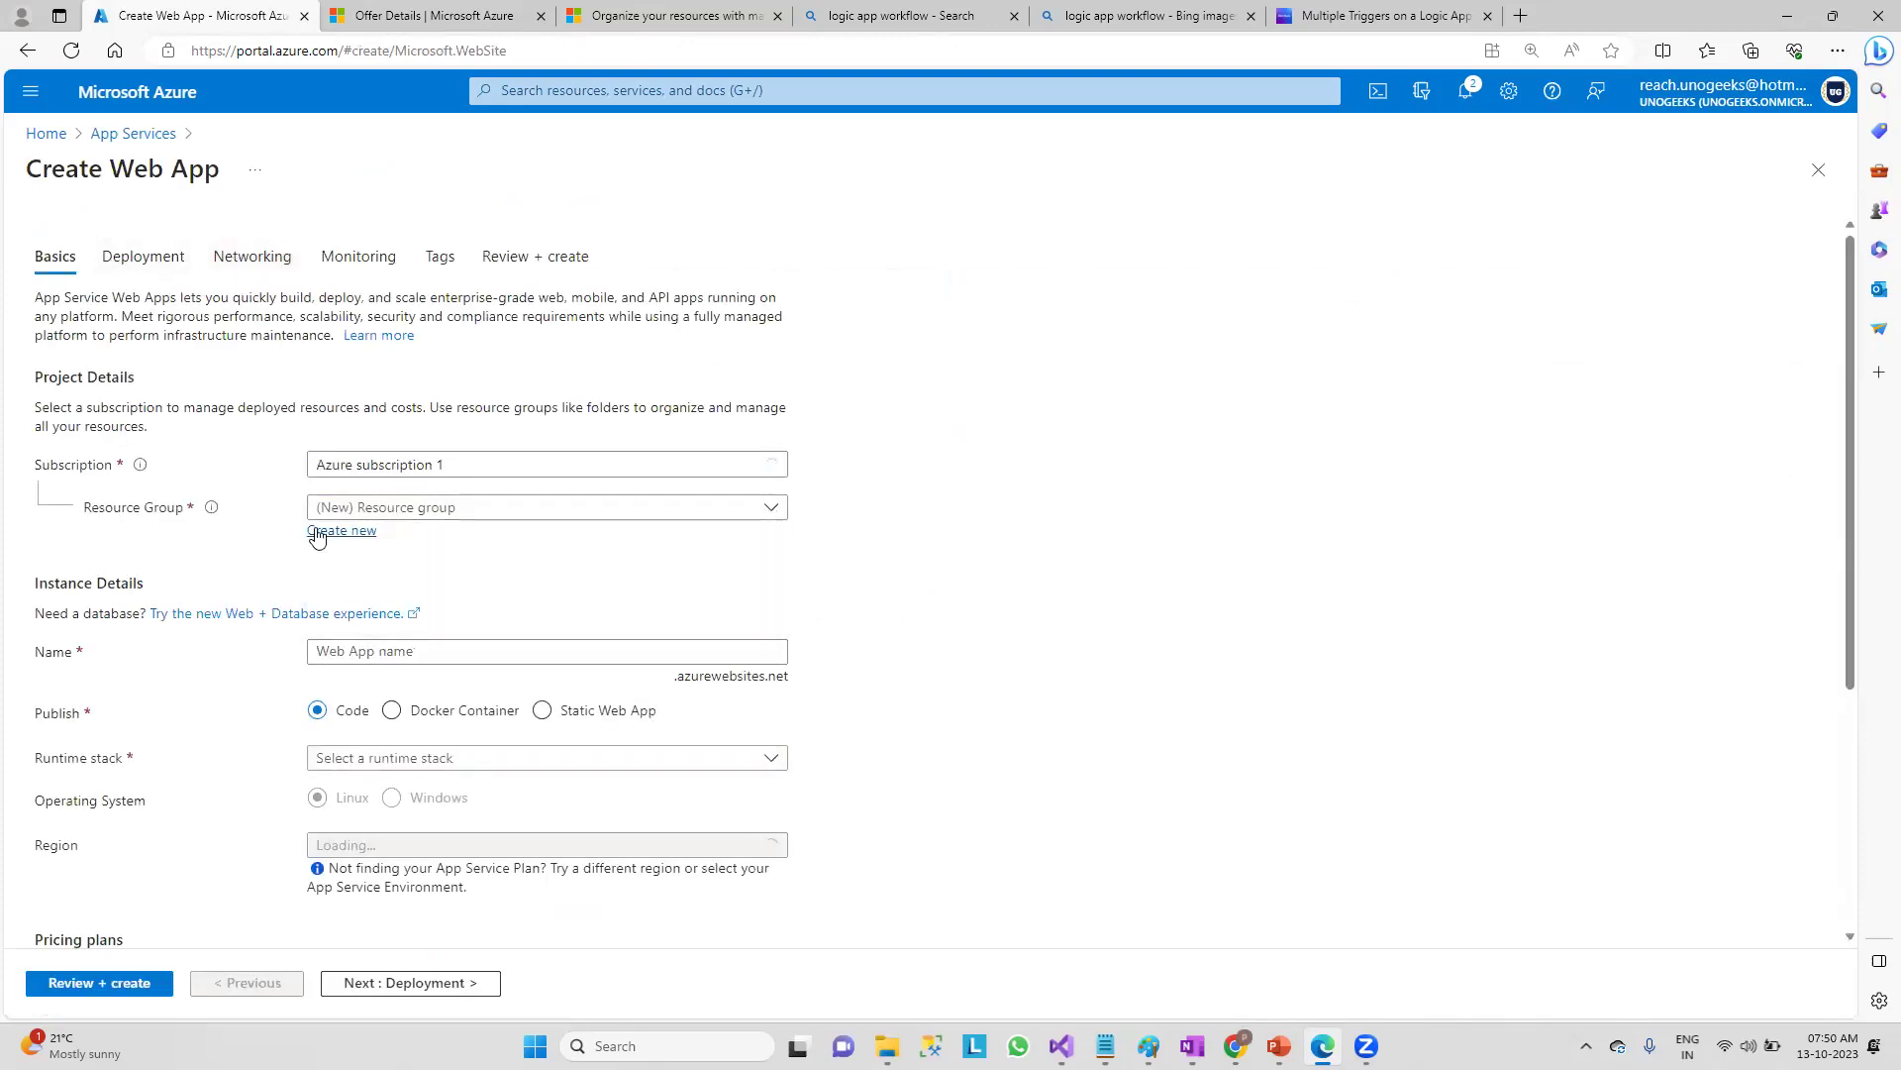
- Create a new resource group named AppService-RG for the web app
click(317, 532)
text(t)
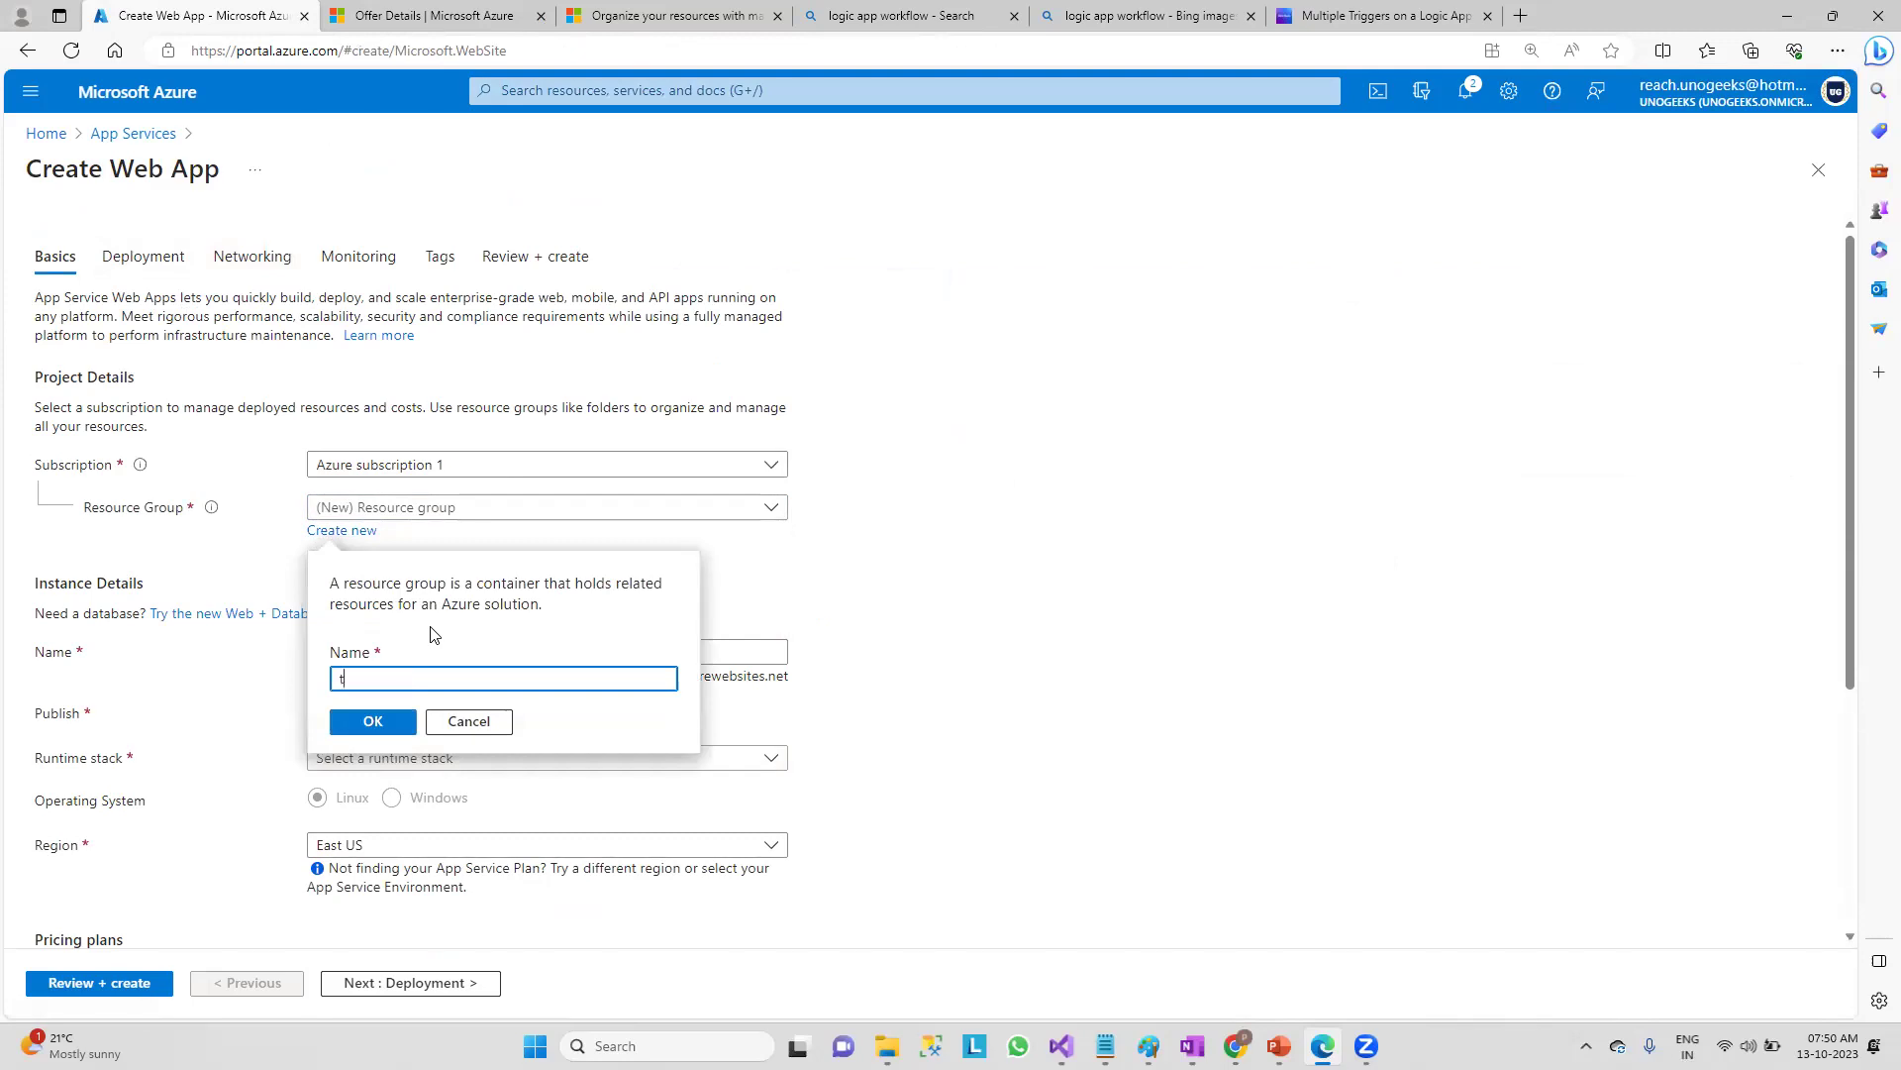
text(e)
key(BackSpace)
key(BackSpace)
text(Te)
text(stAppServi)
text(ce-)
drag(363, 678, 342, 678)
key(BackSpace)
click(351, 722)
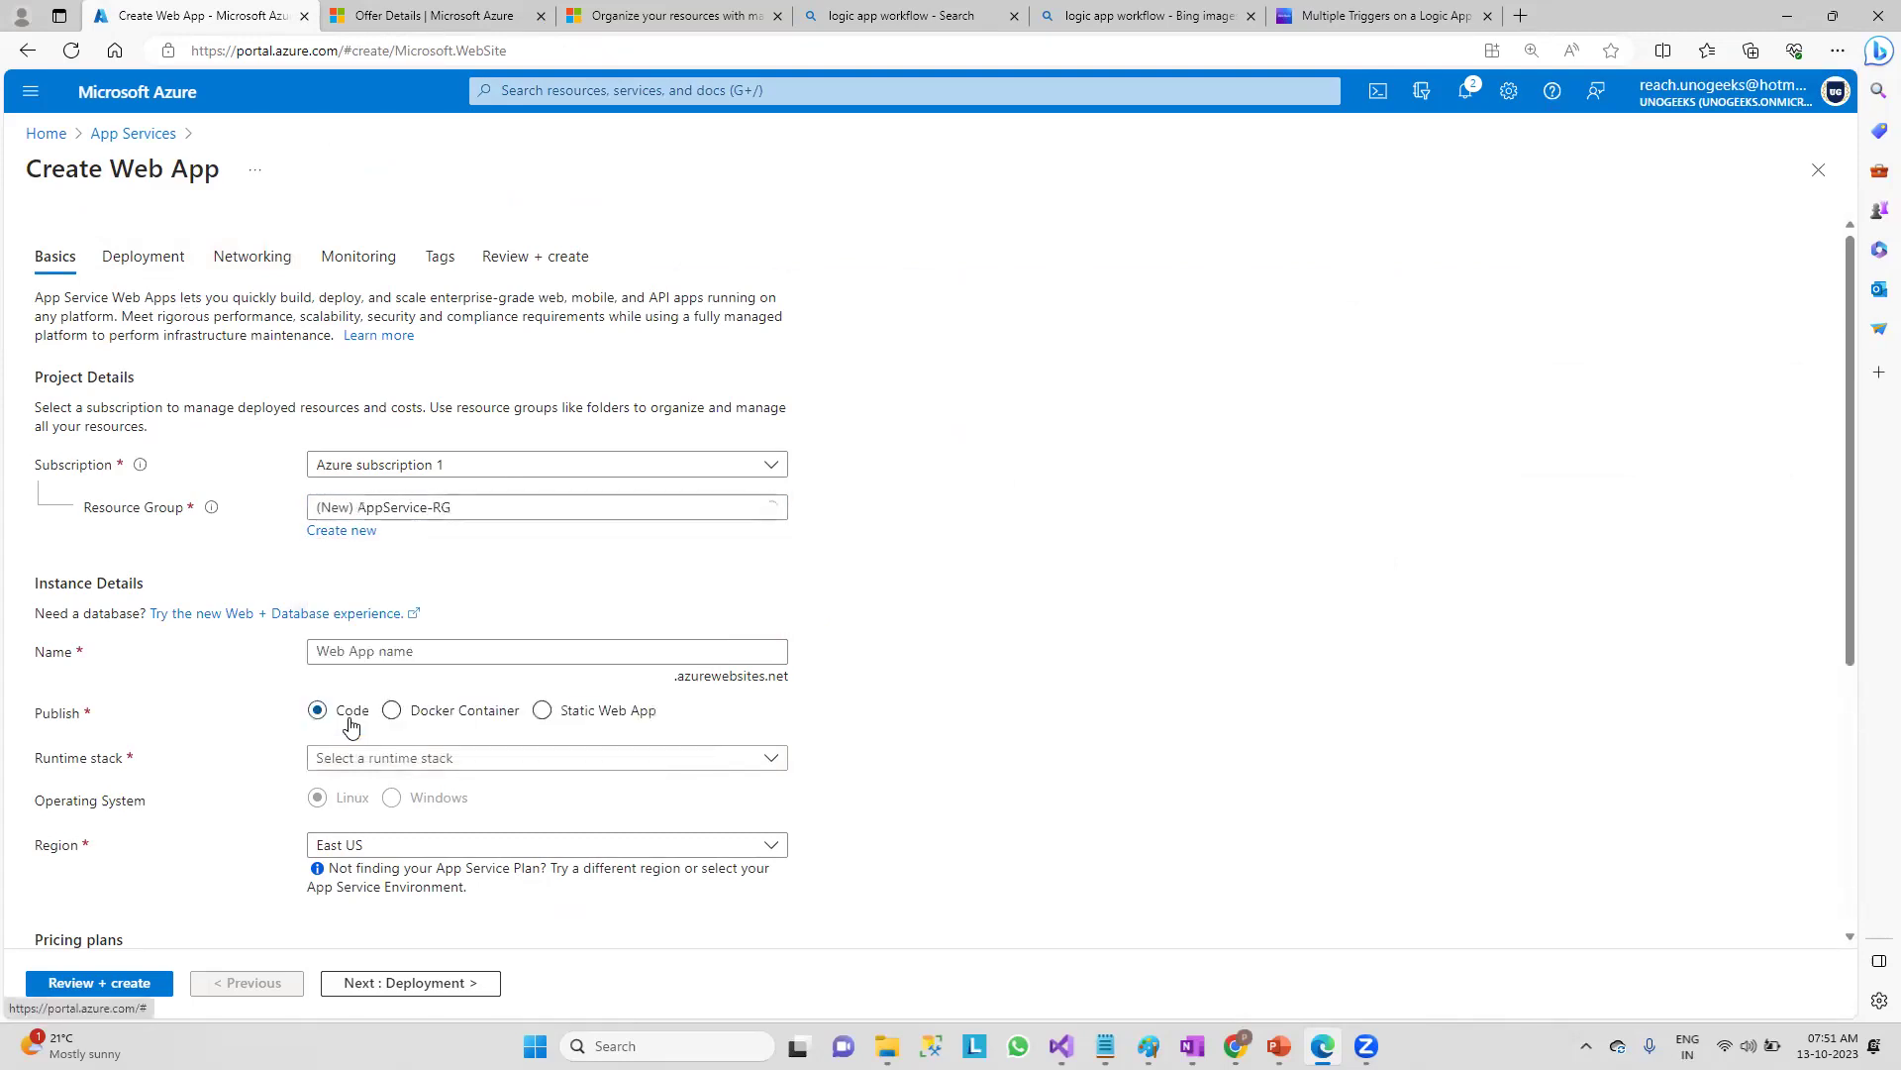
- Name the web app SampleAppcheck
click(385, 649)
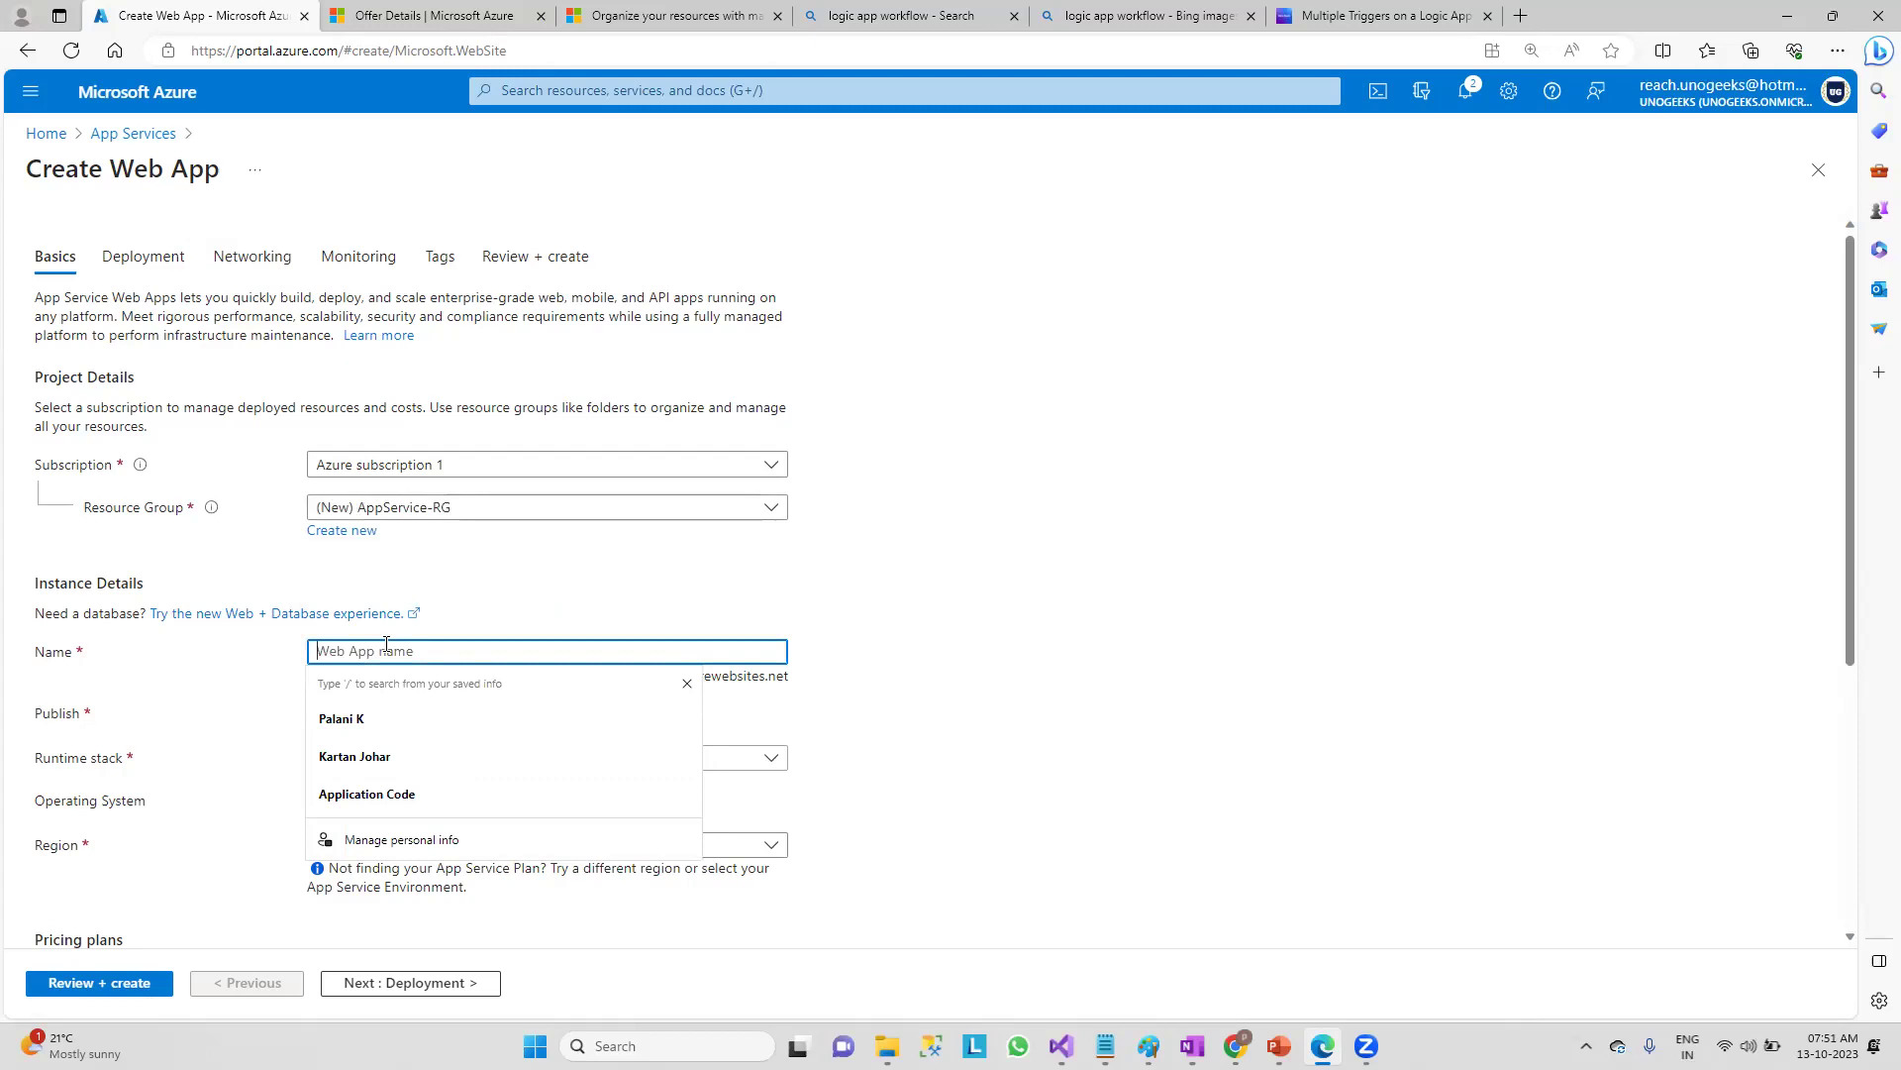
text(S)
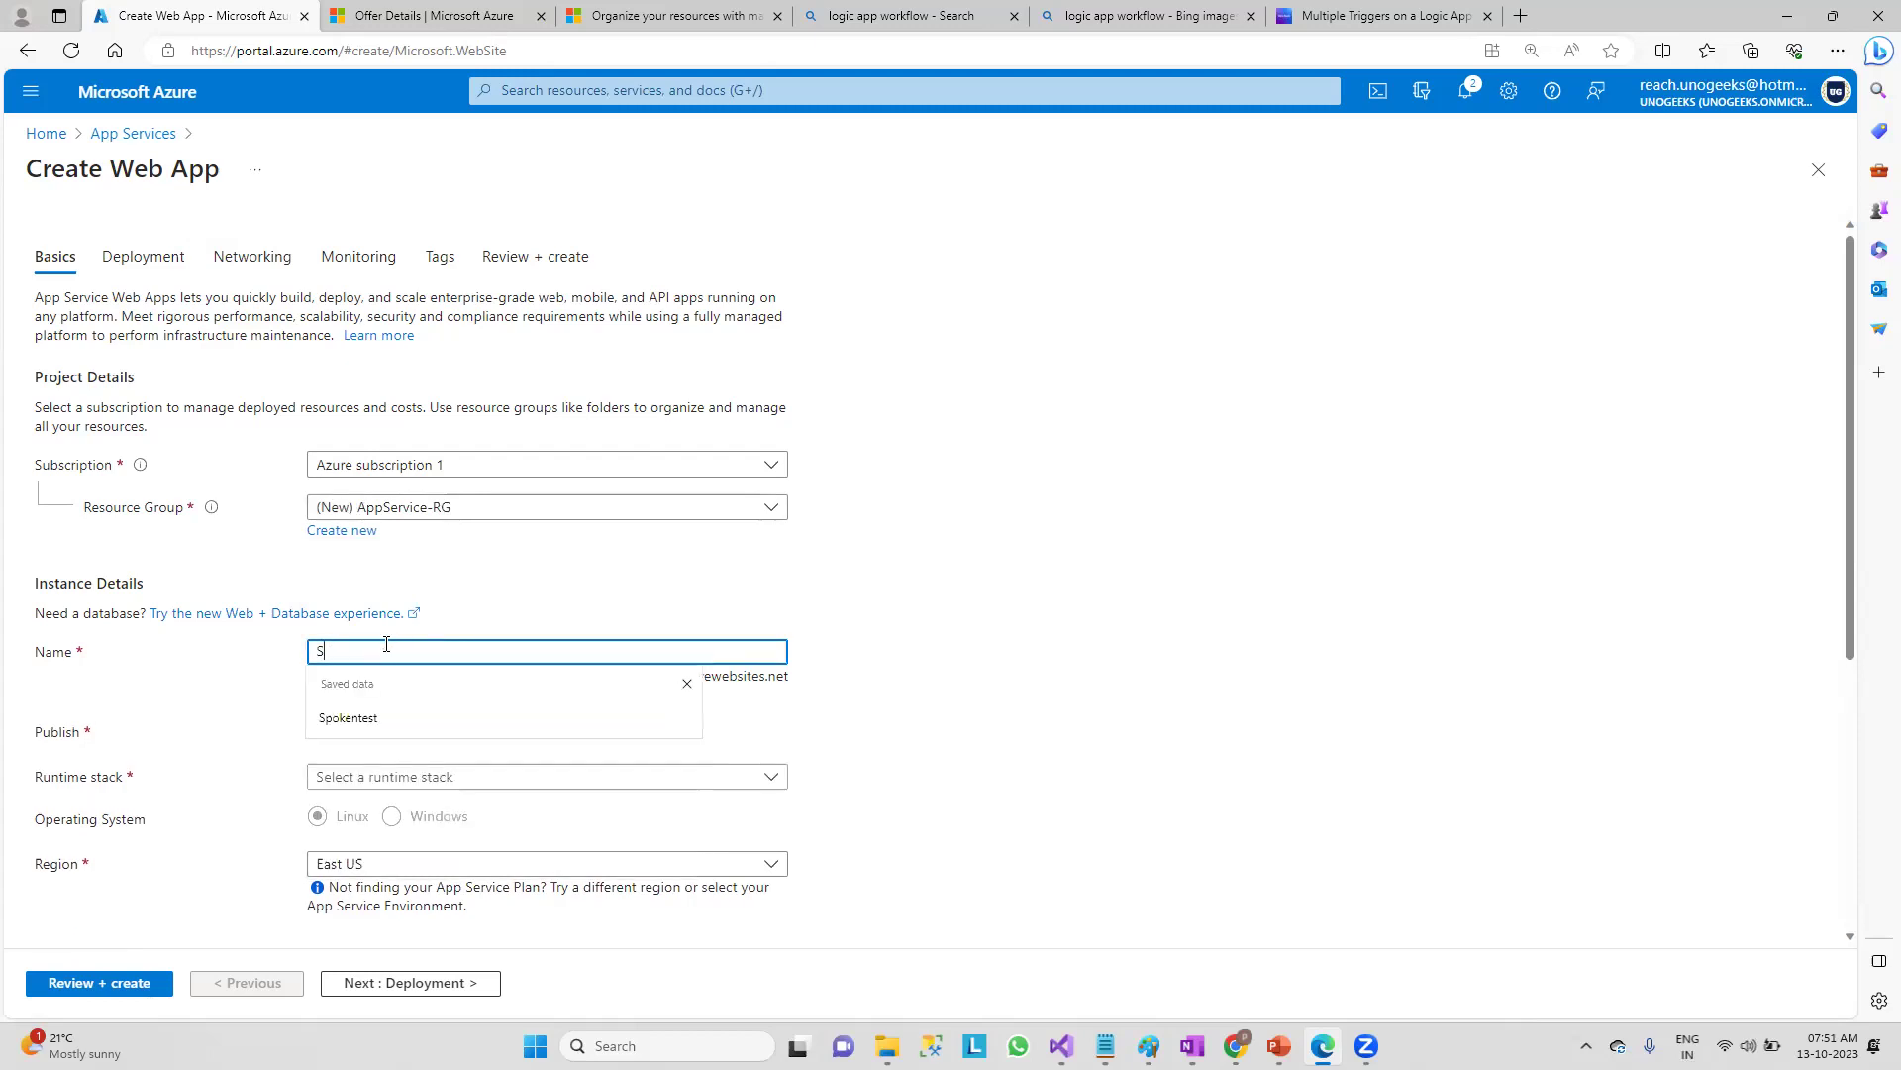
key(BackSpace)
text(SampleAppcgec)
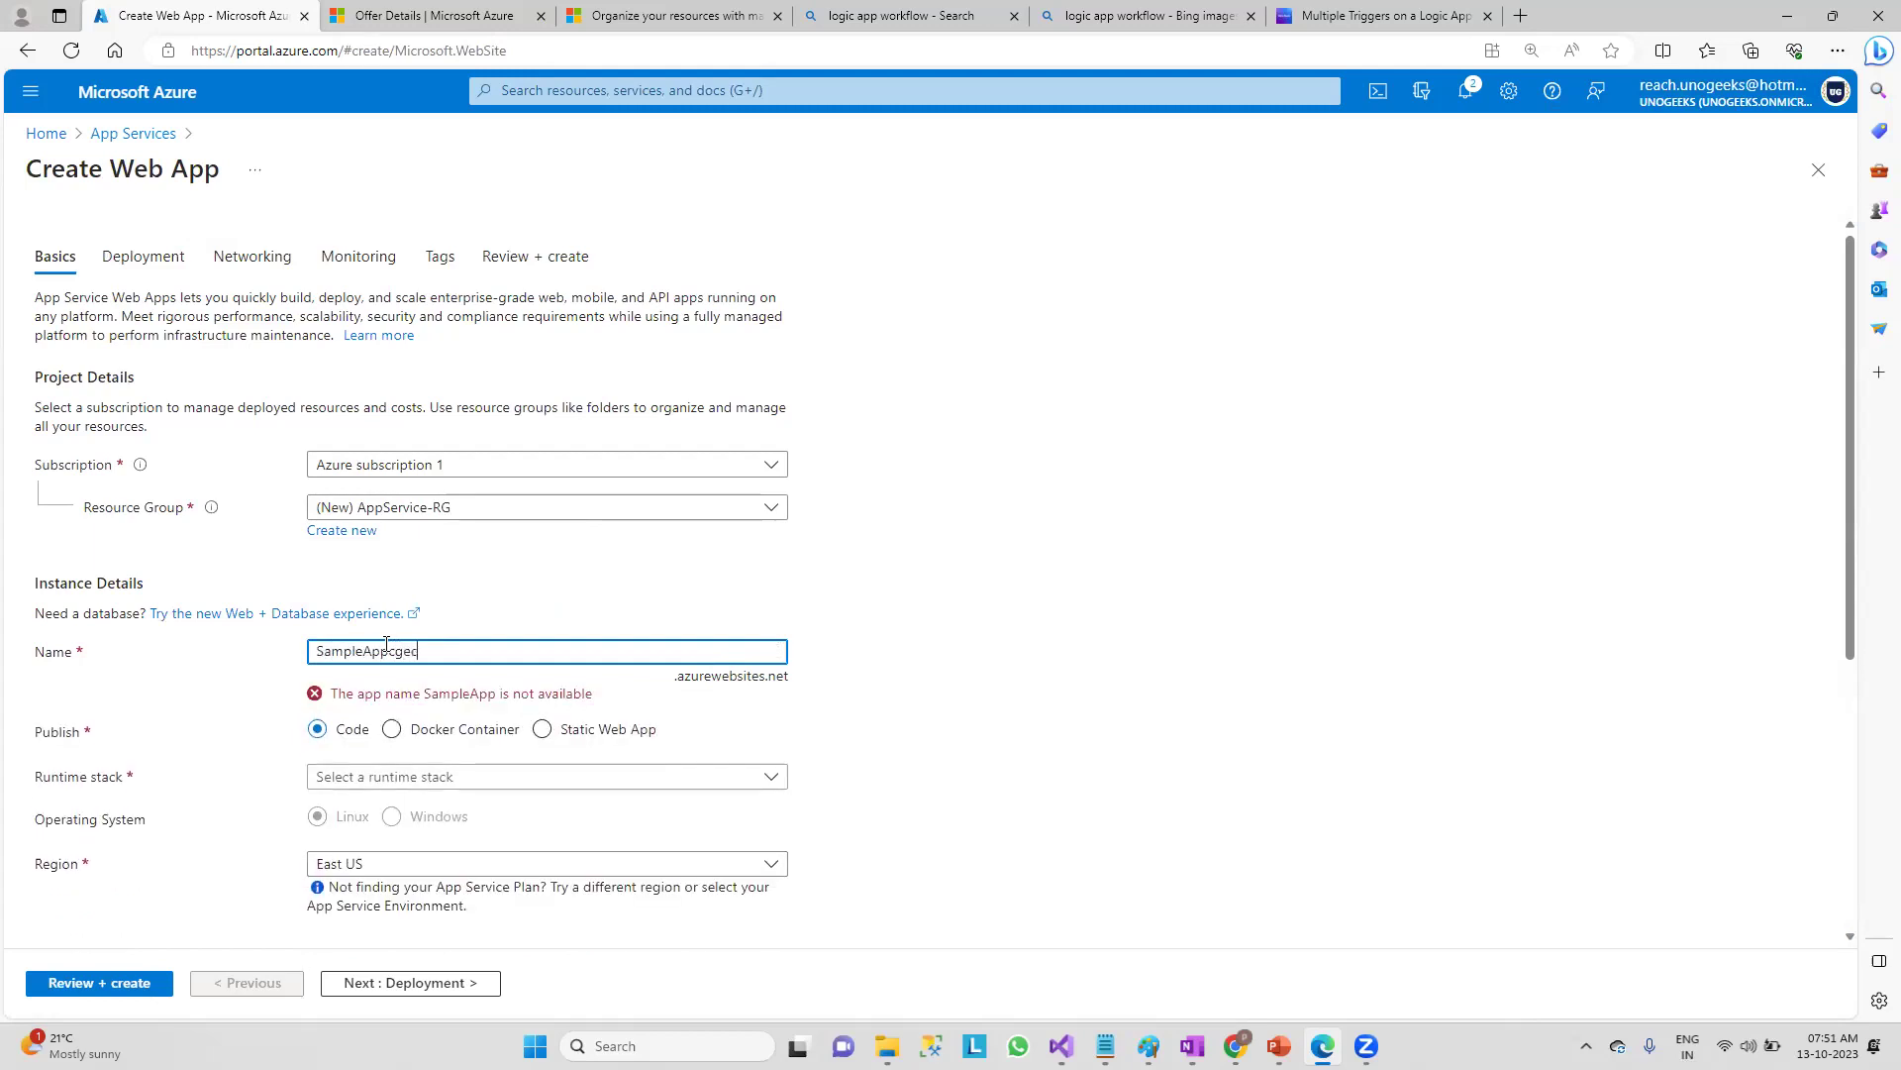
text(heck)
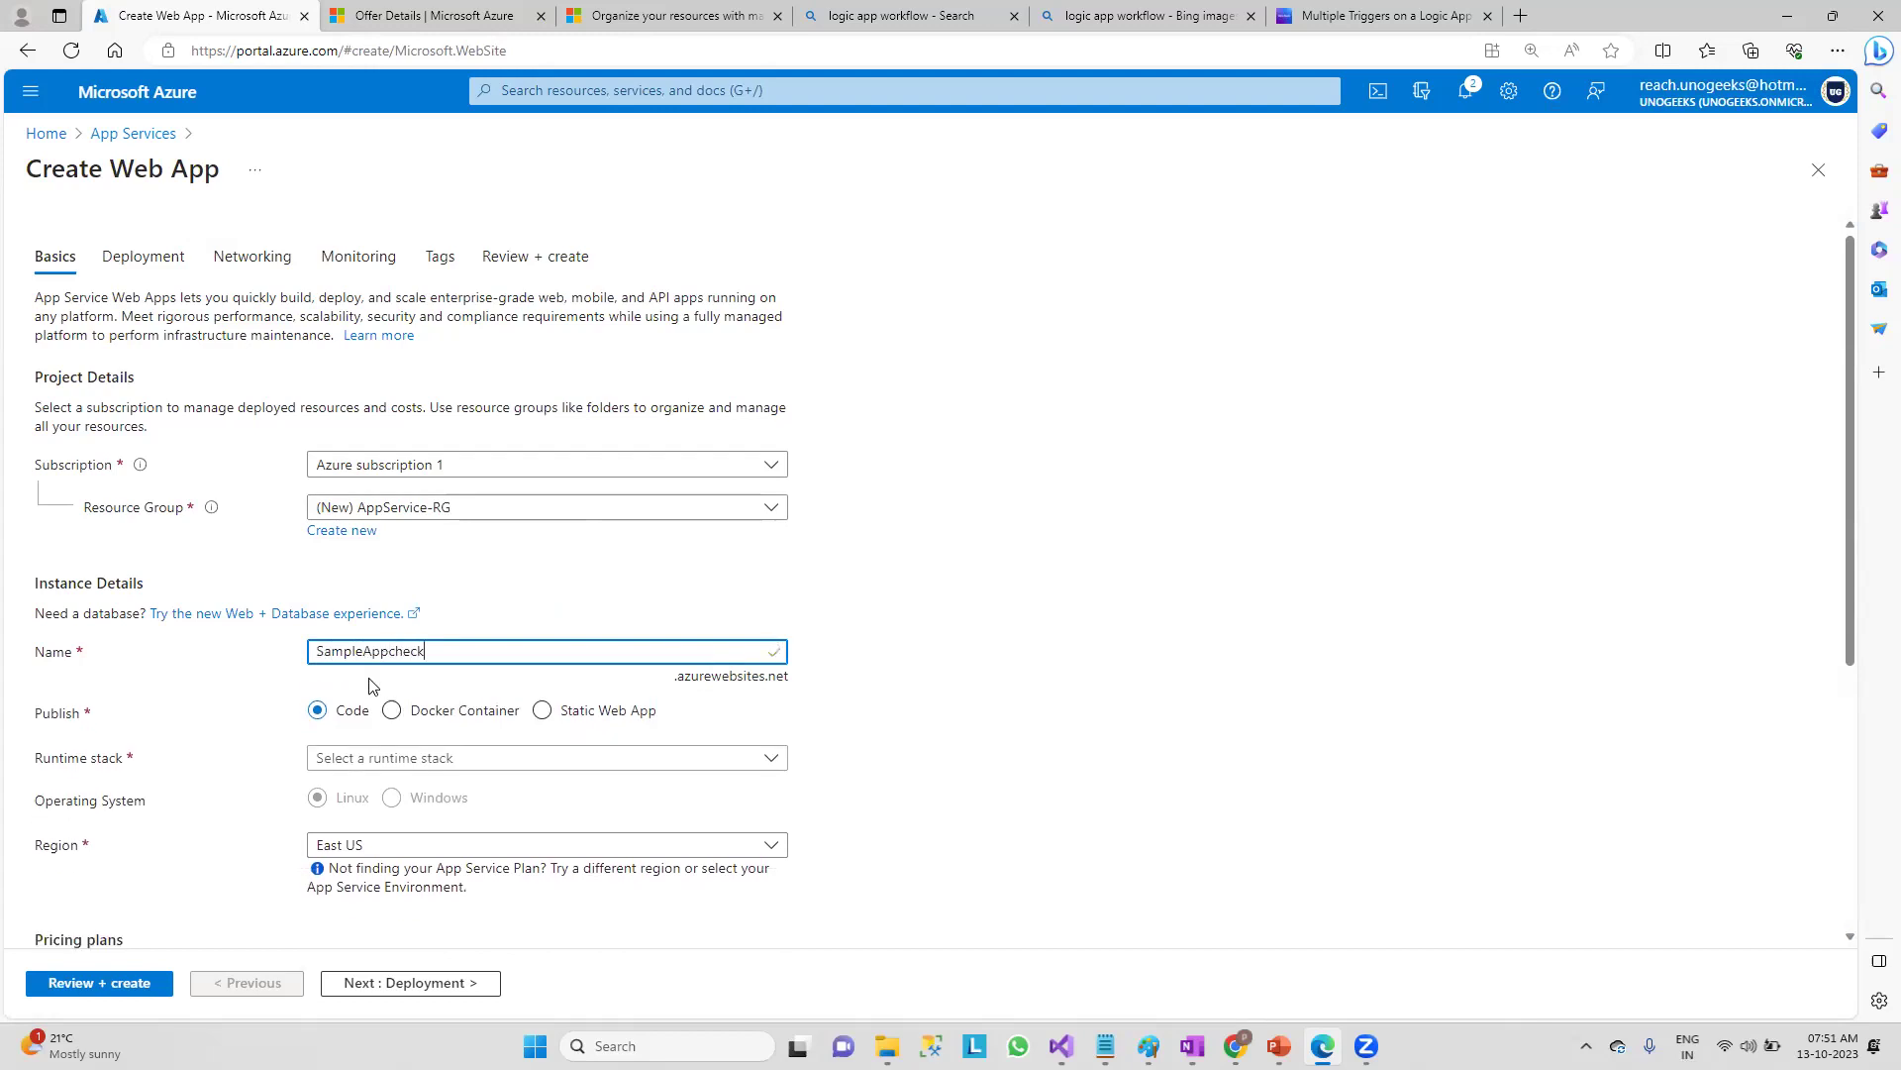
- Choose .NET 6 (LTS) as the web app's runtime stack
scroll(615, 713, down, 2)
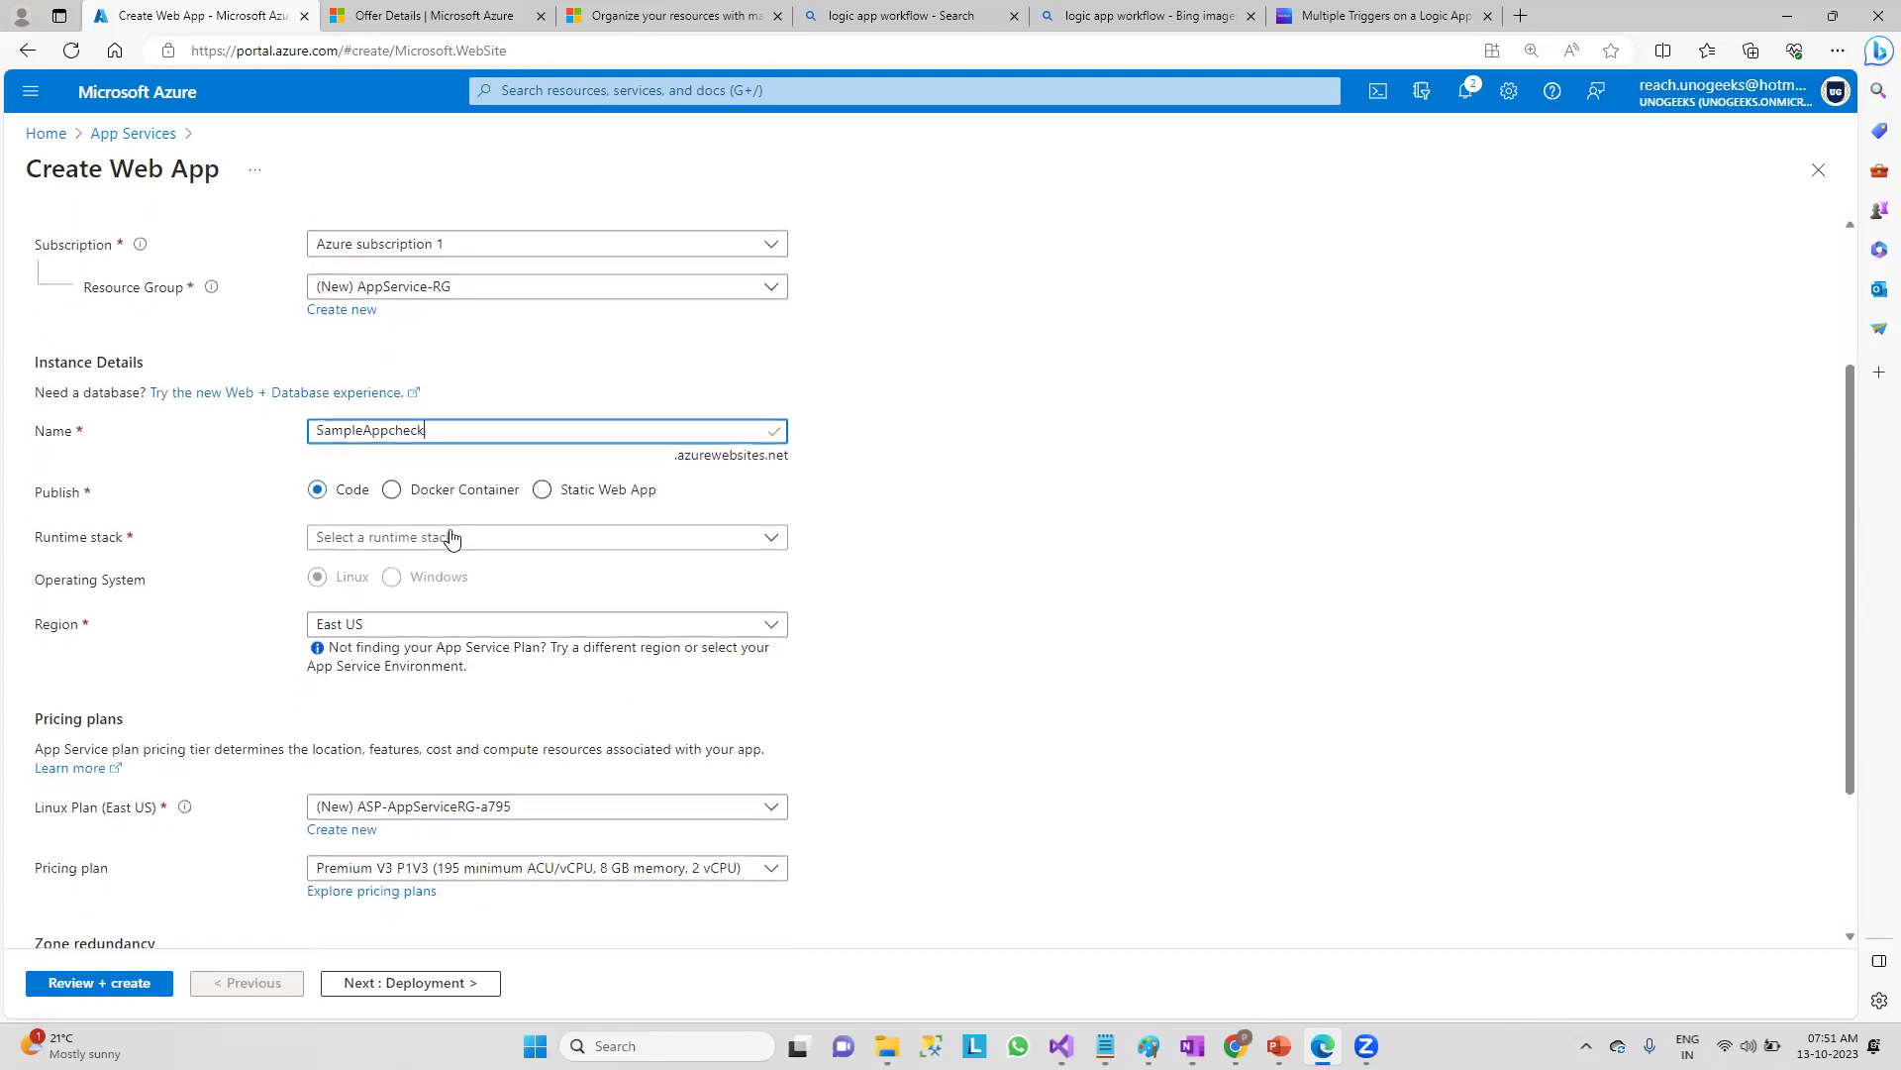
click(428, 538)
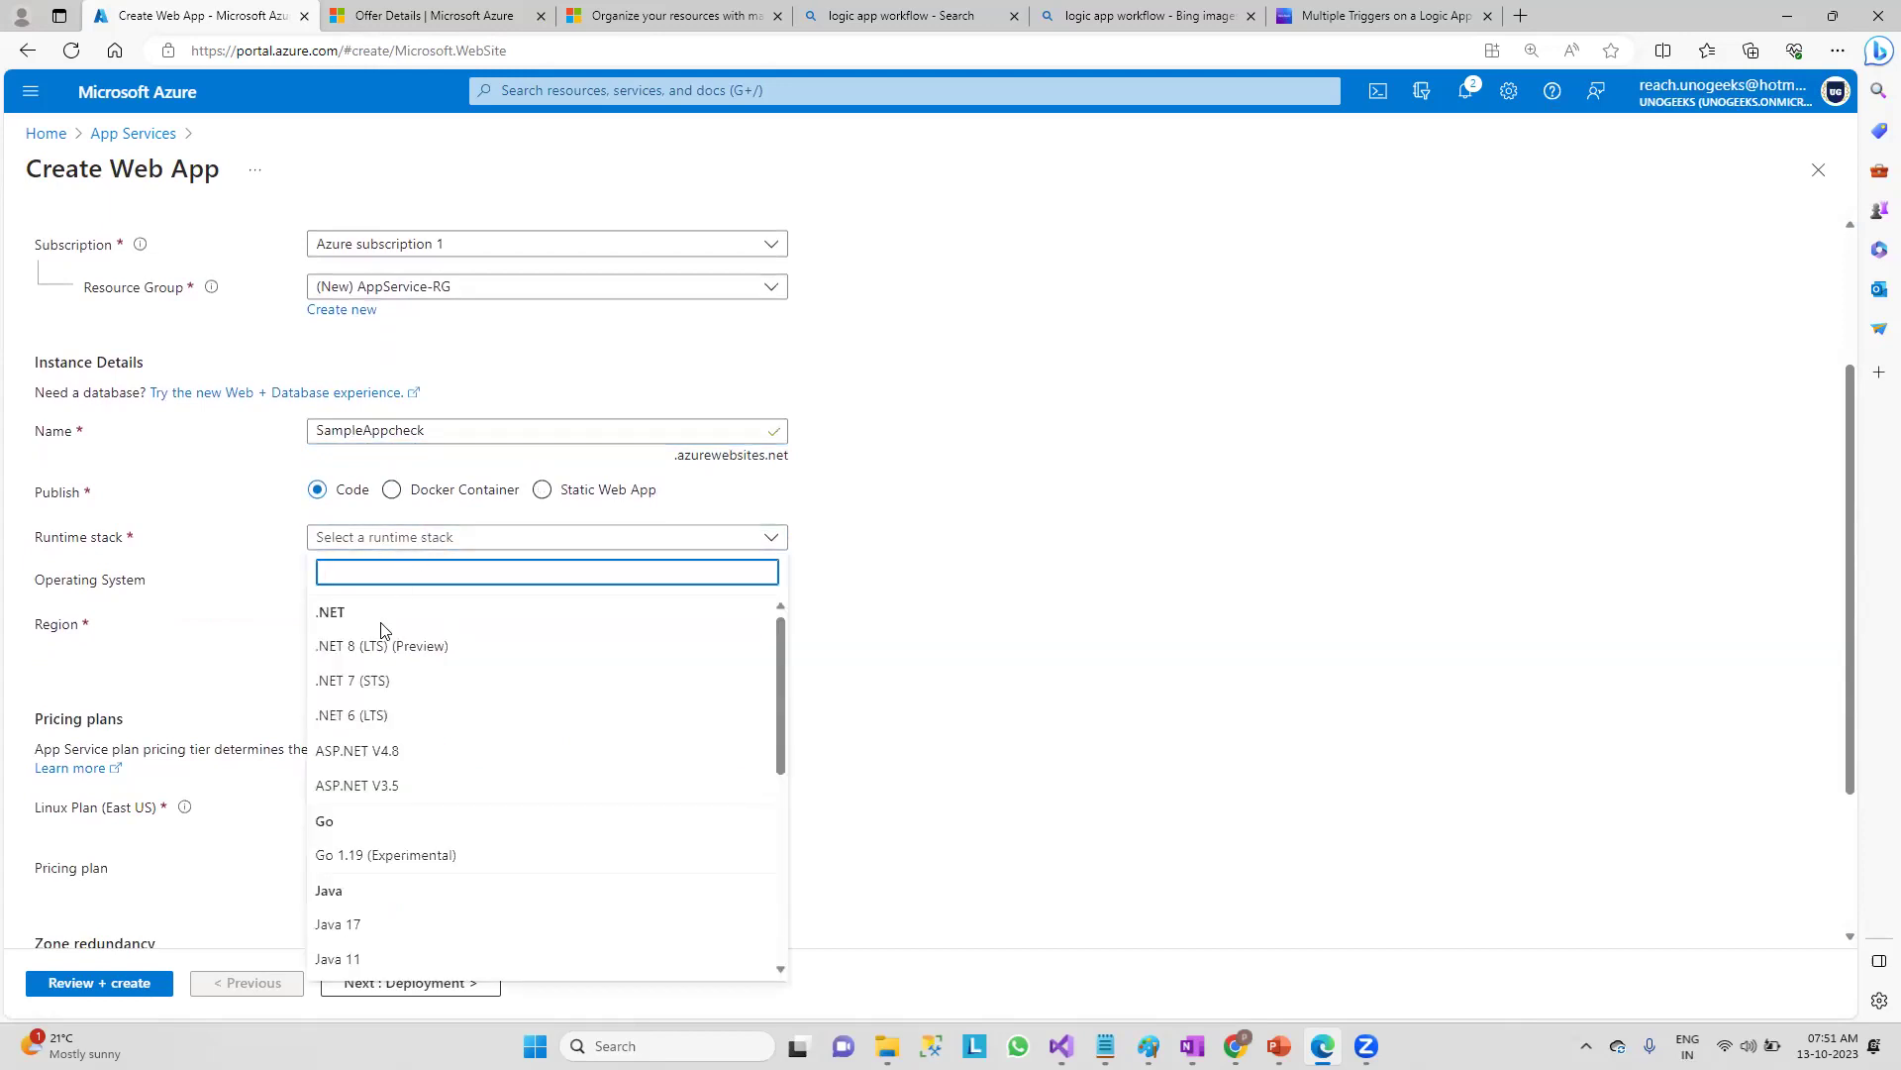
click(394, 715)
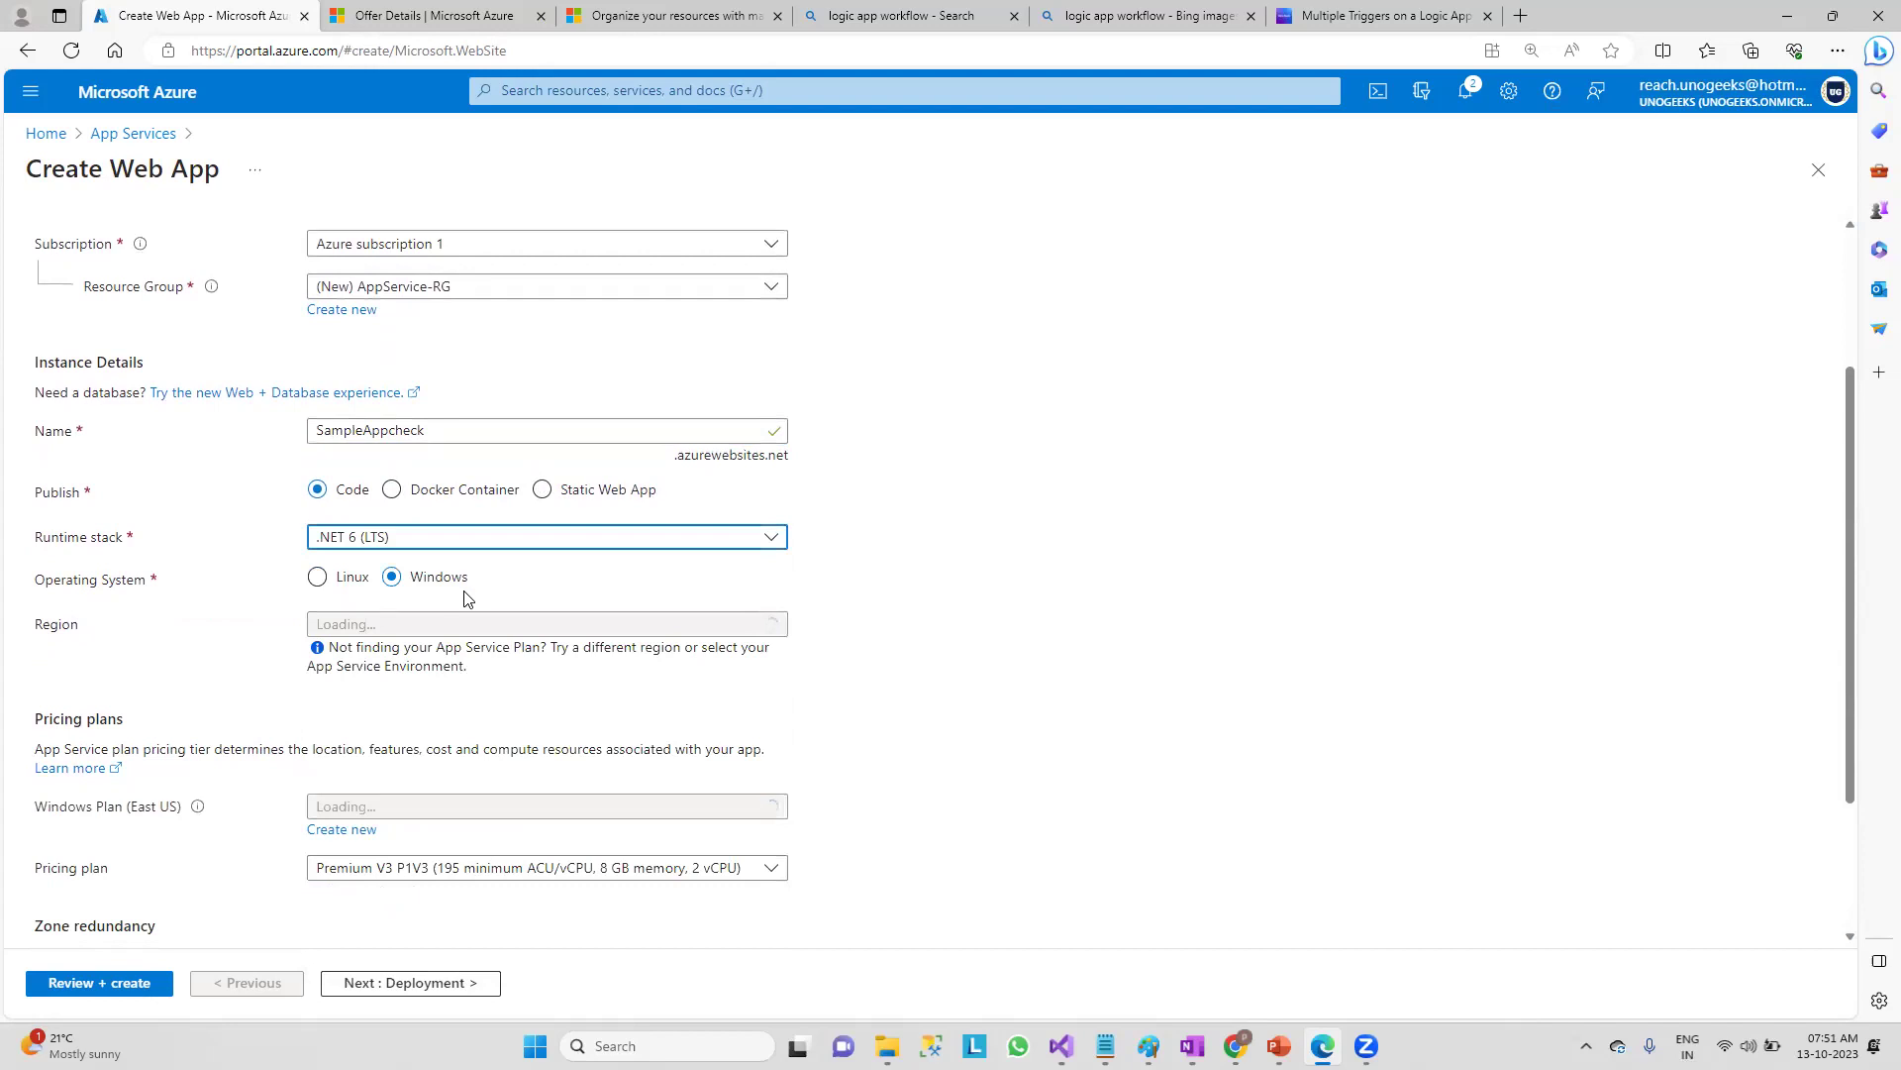
- Create a new App Service plan named ASP-Testplan for the web app
scroll(622, 664, down, 1)
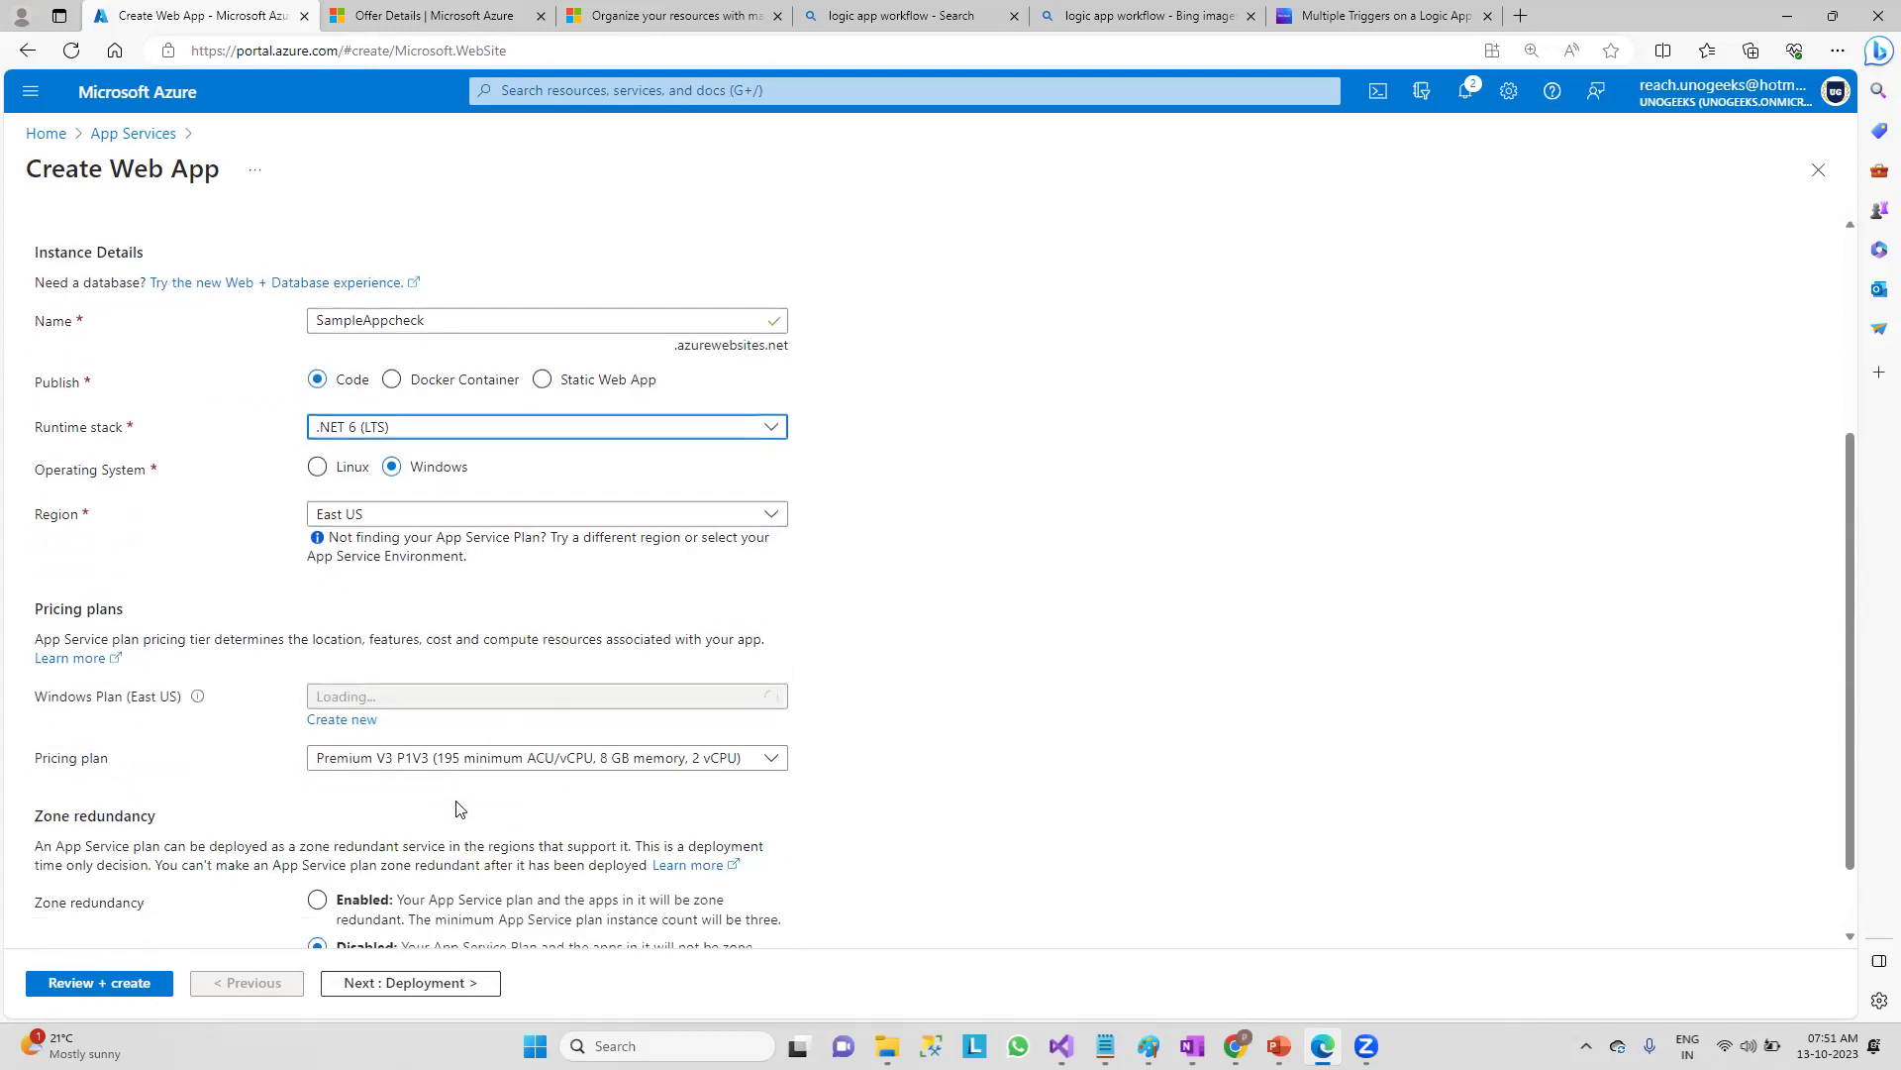
click(358, 720)
text(ASP-Testplan)
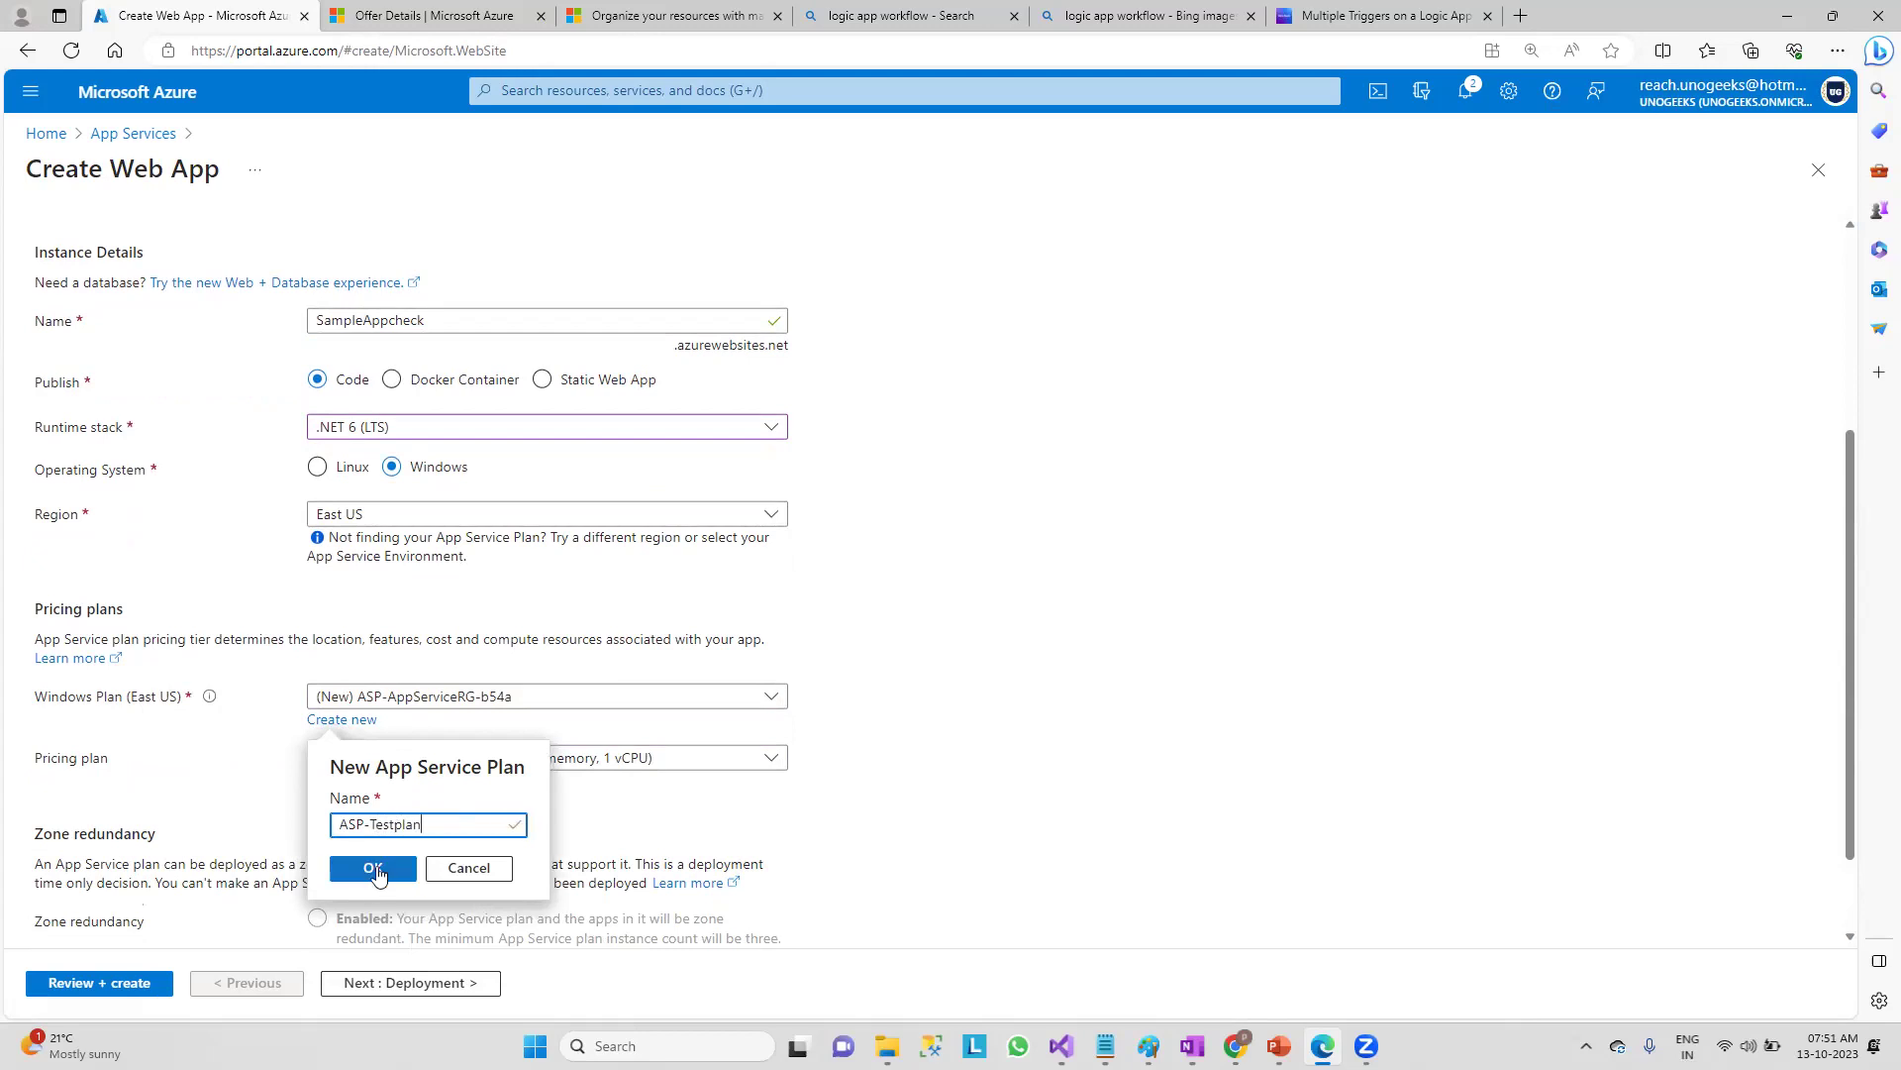
click(373, 868)
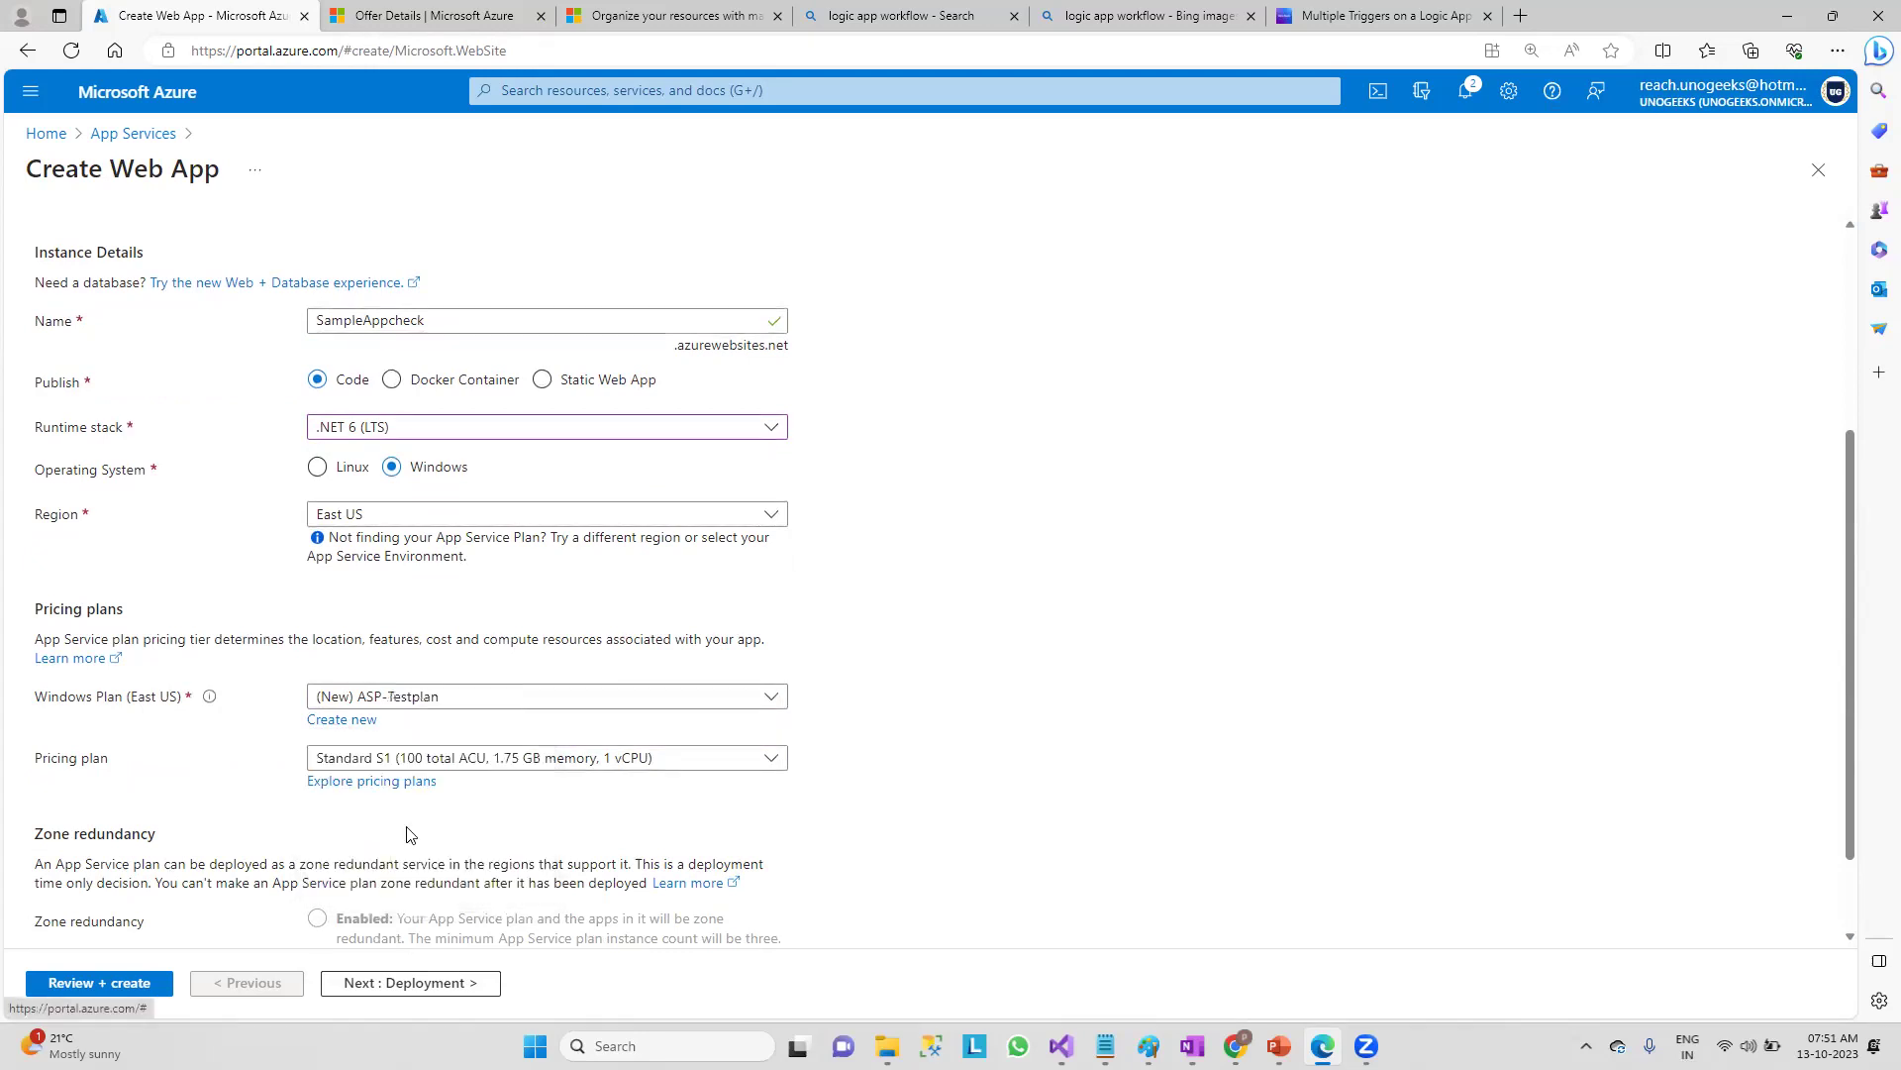
- Set the pricing plan to Free F1 and look over the Basics settings
click(374, 764)
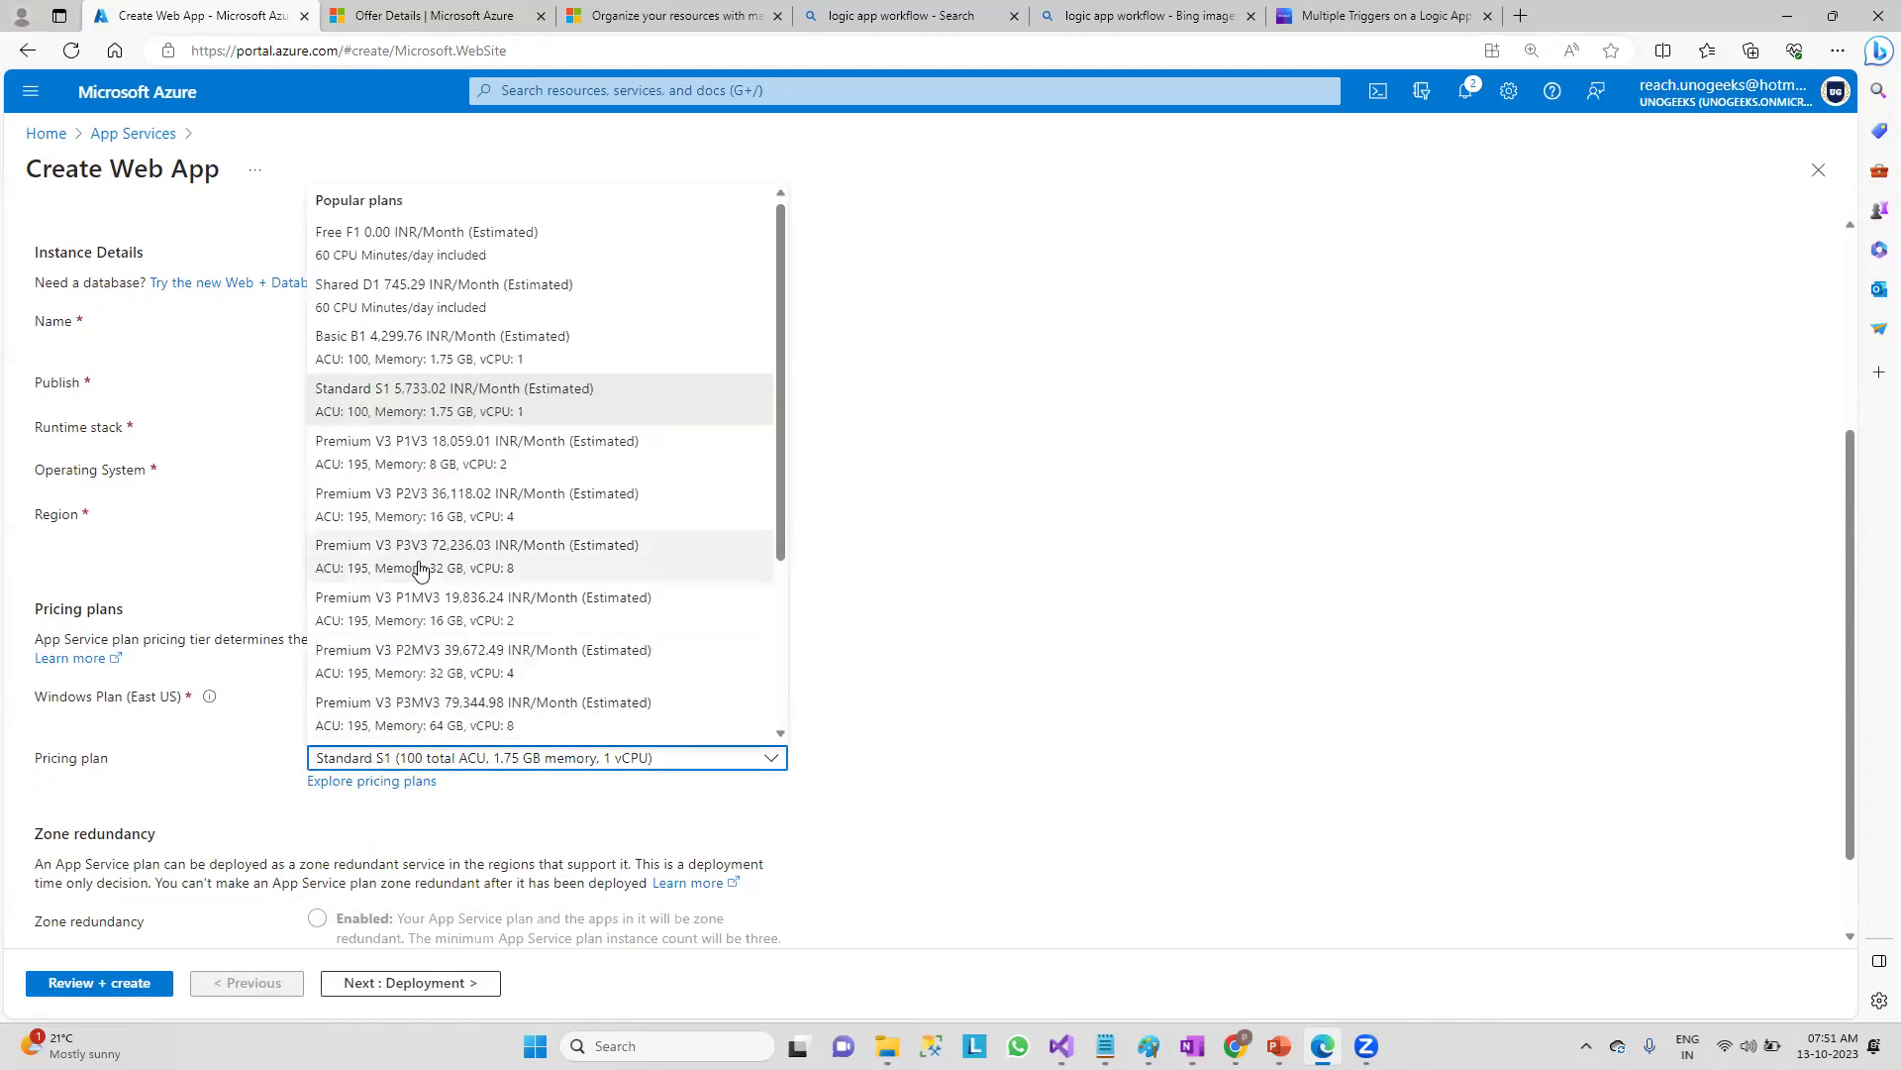
click(404, 255)
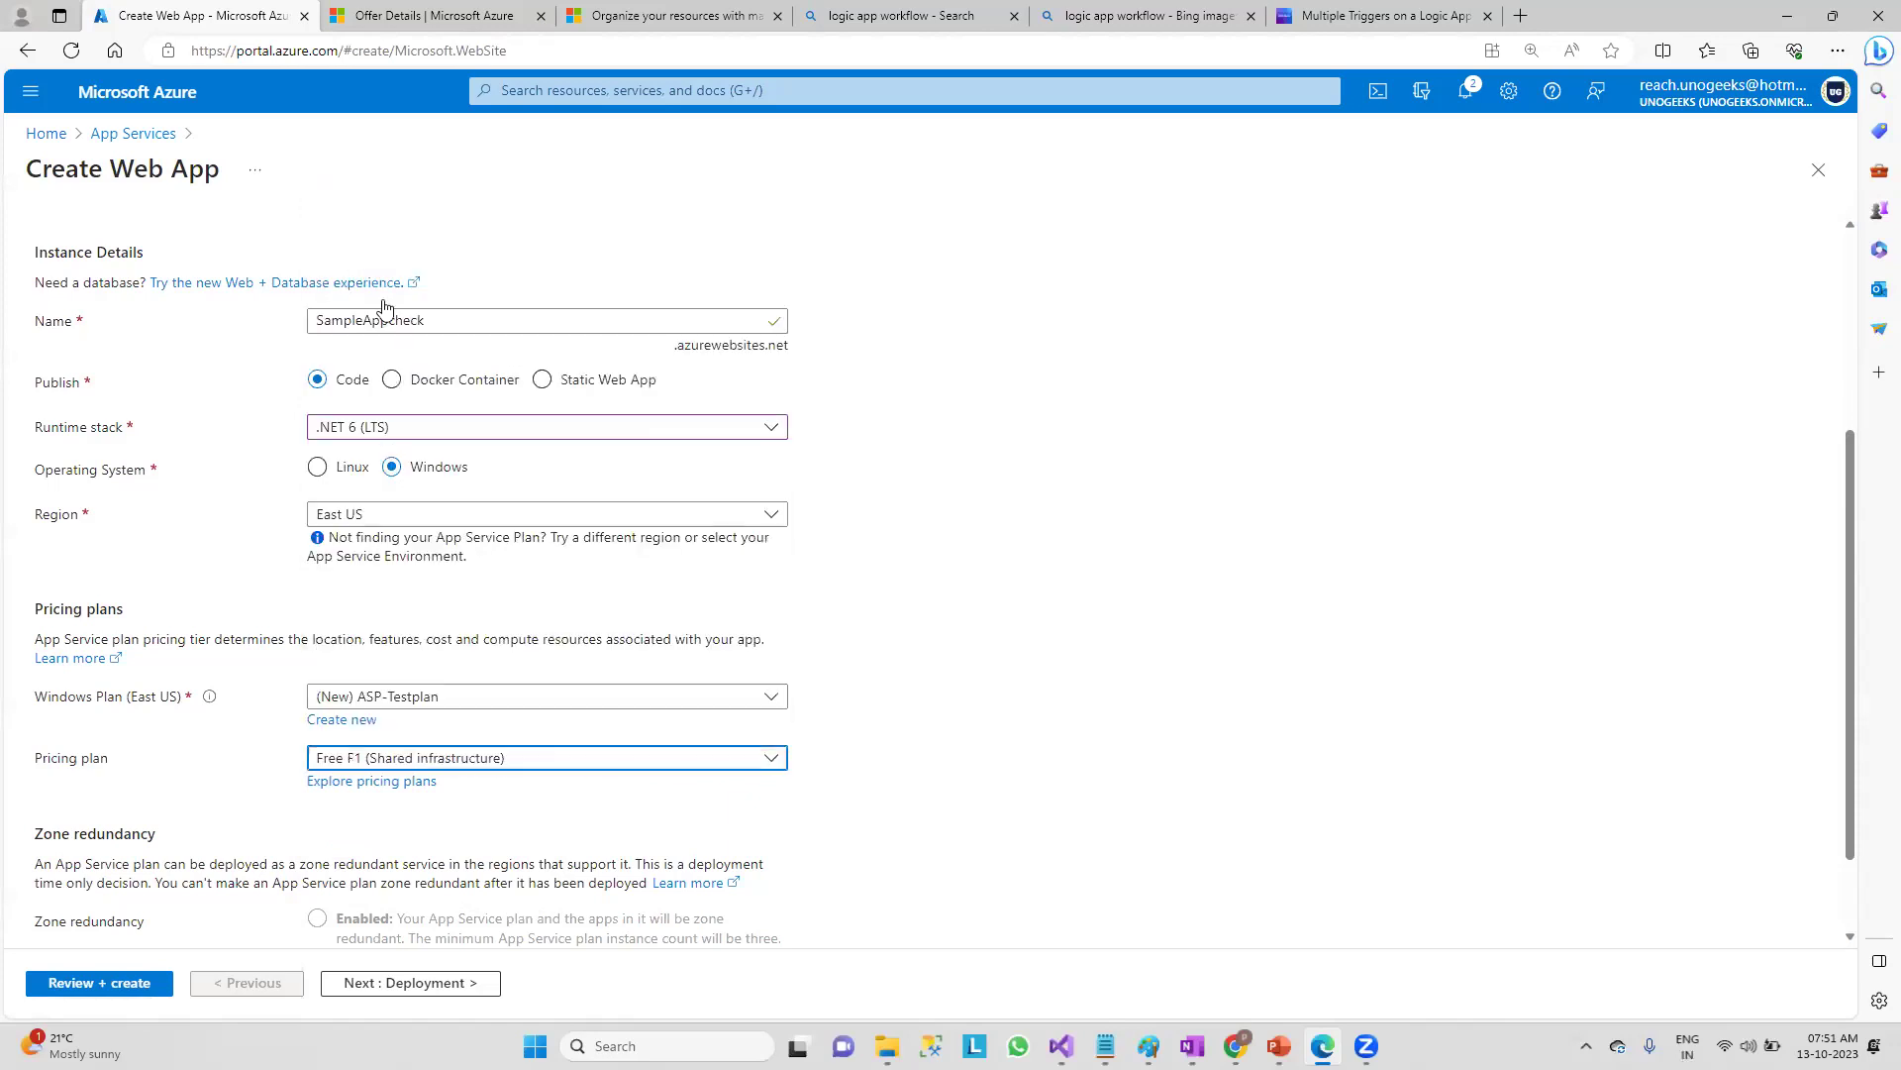
scroll(444, 842, up, 3)
scroll(393, 777, down, 4)
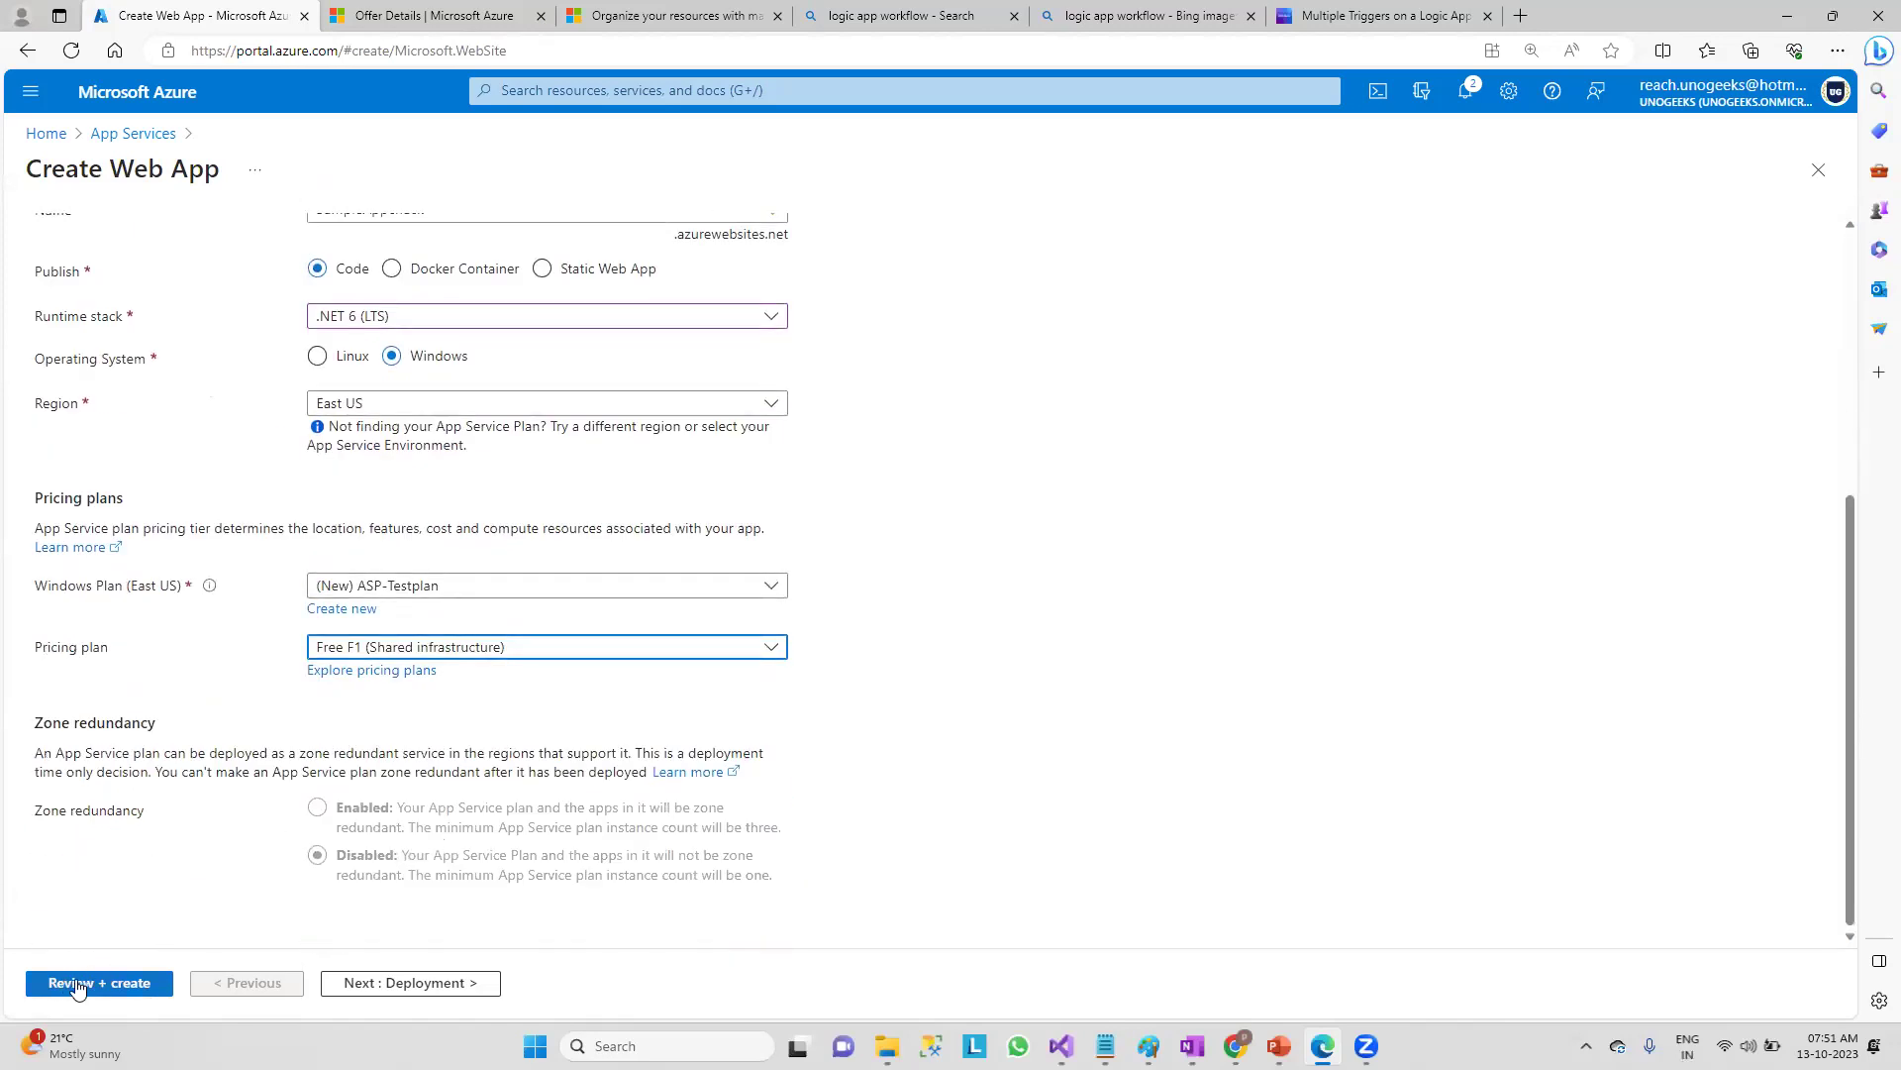
scroll(360, 779, up, 5)
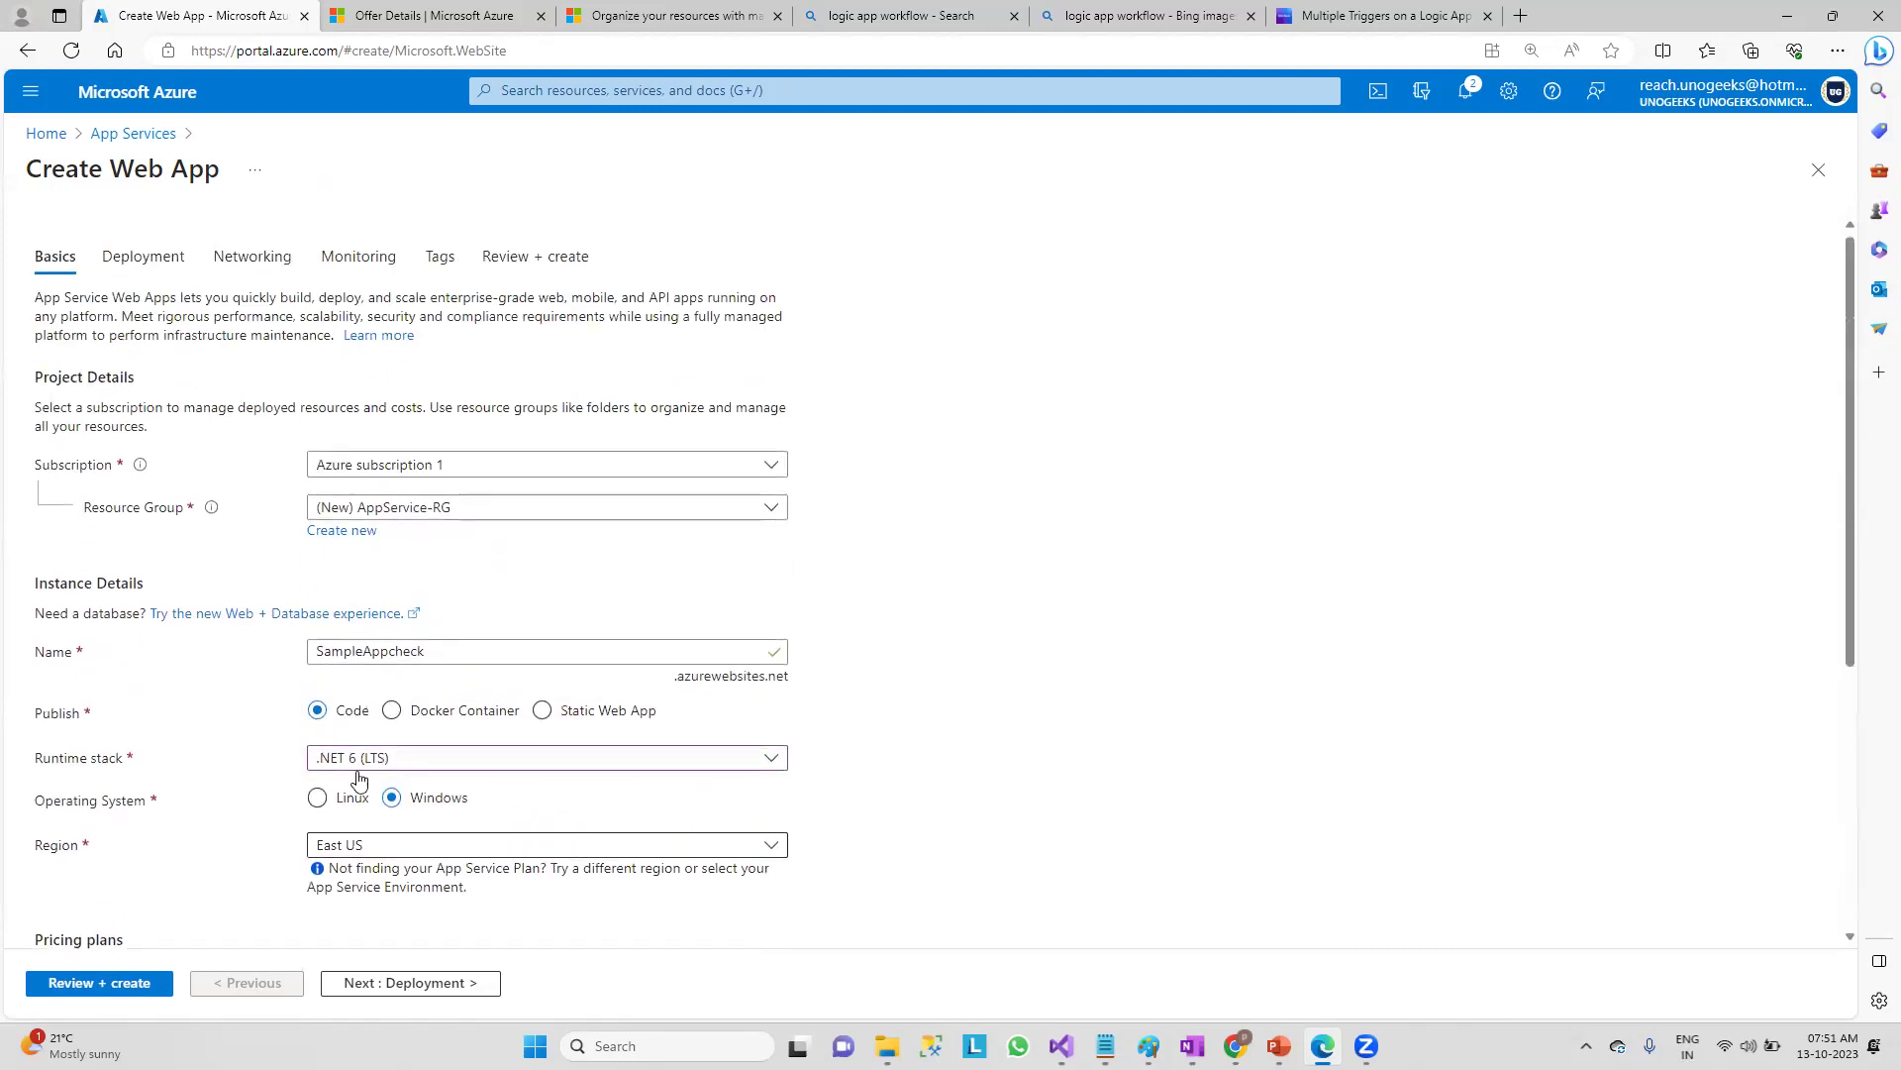
- Try enabling continuous deployment in the GitHub Actions settings, and set it back to Disable
click(155, 282)
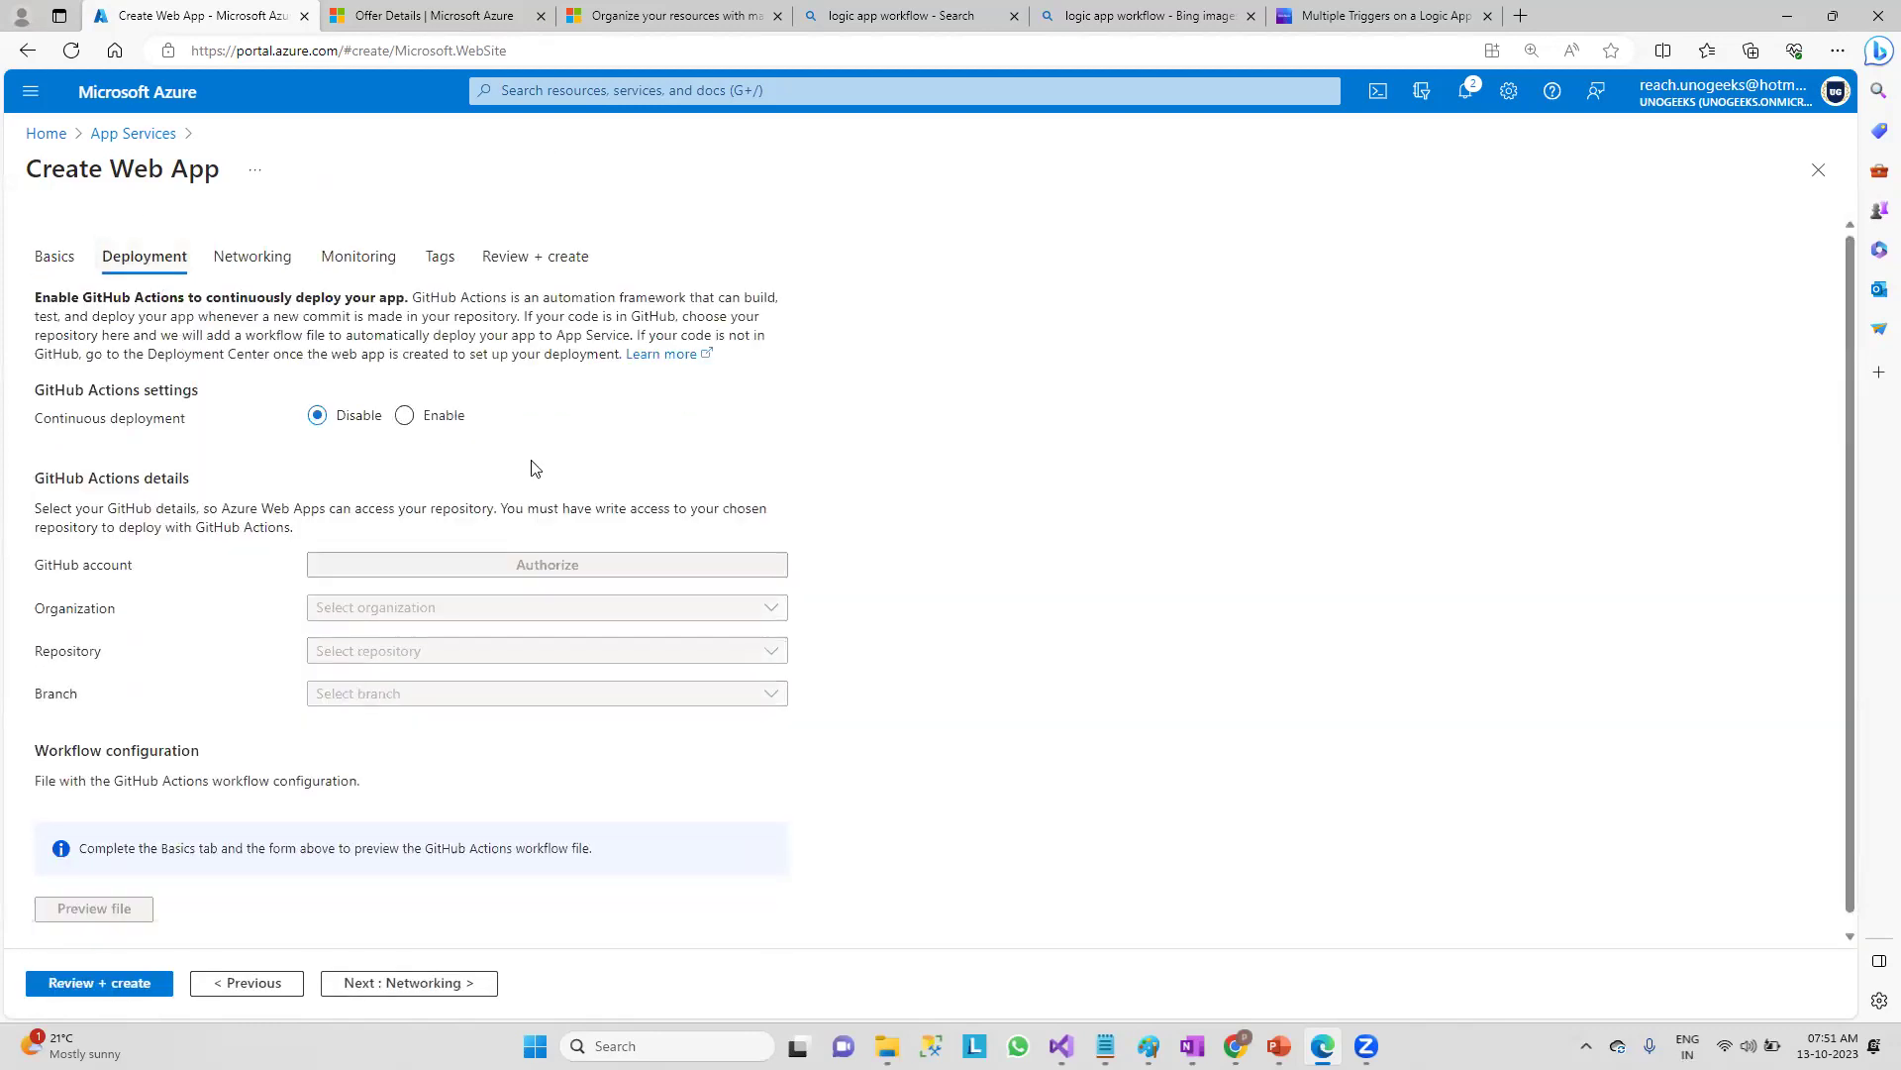
click(406, 417)
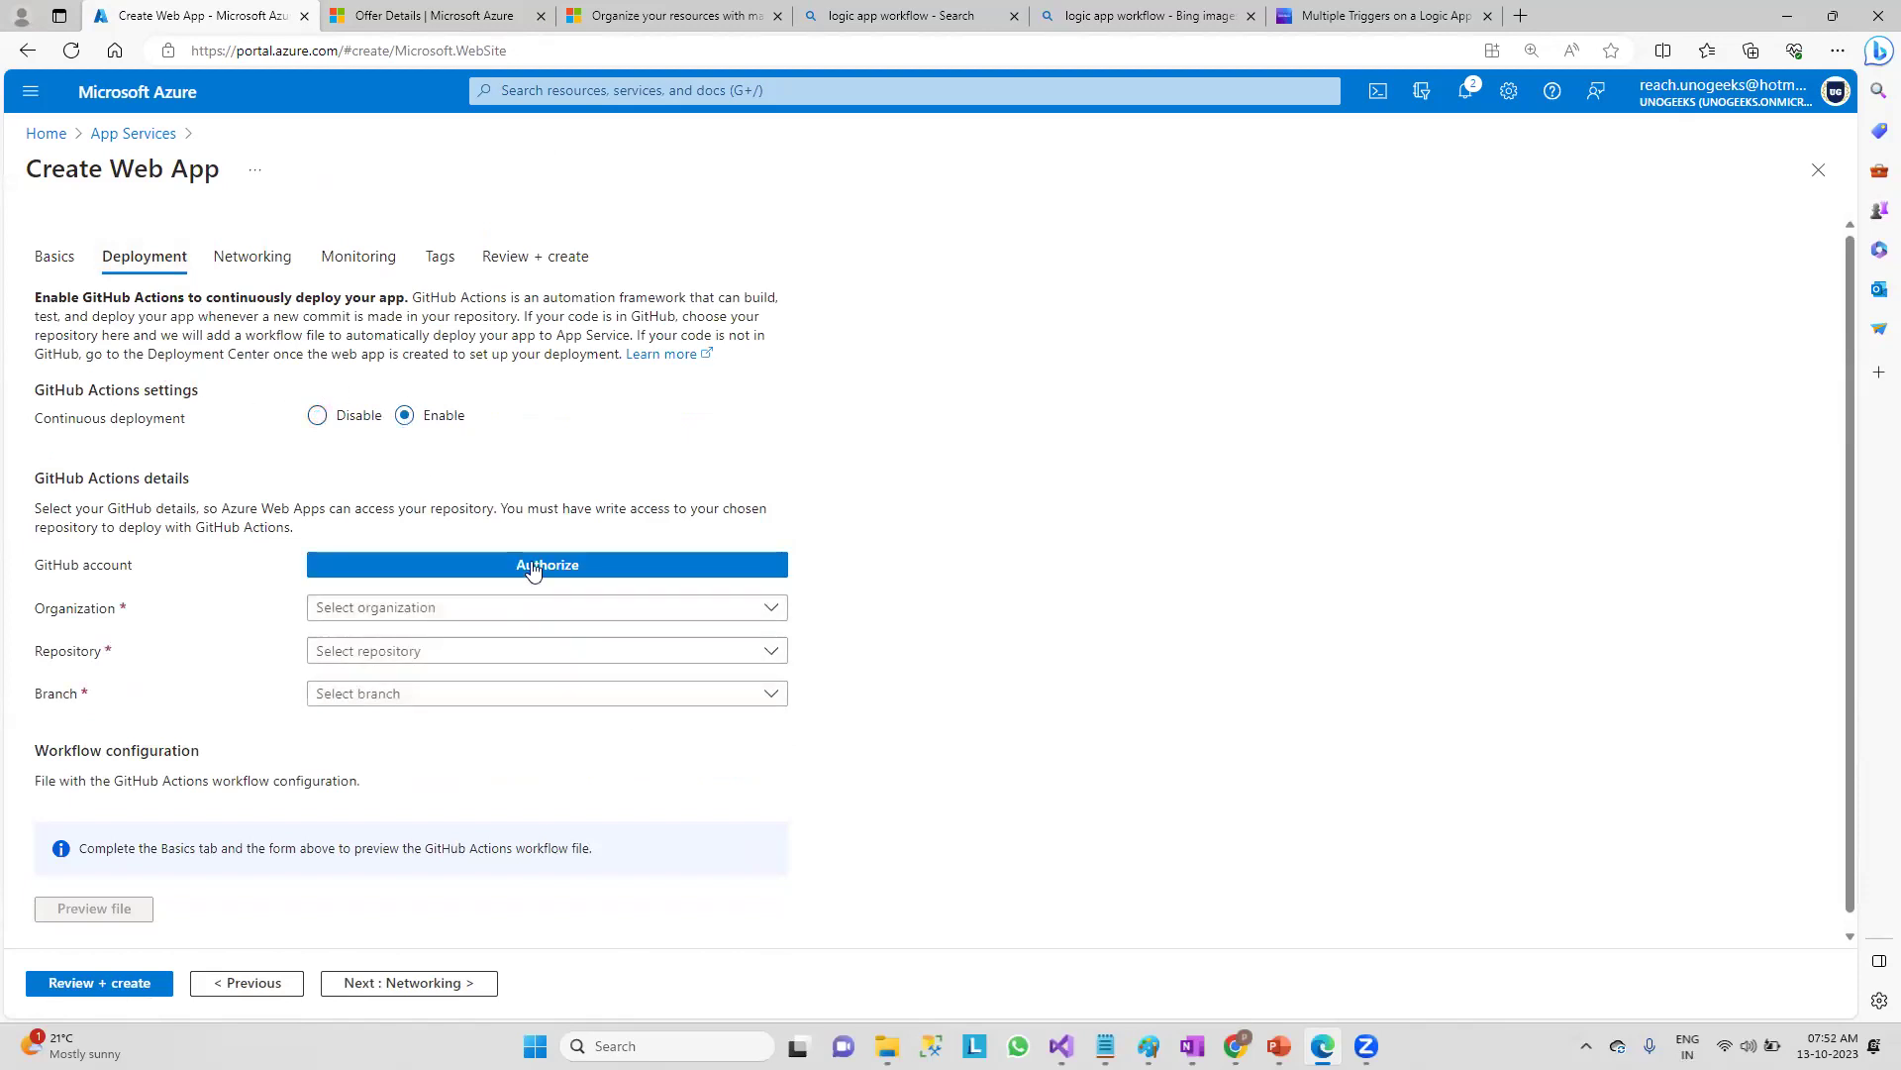
click(770, 607)
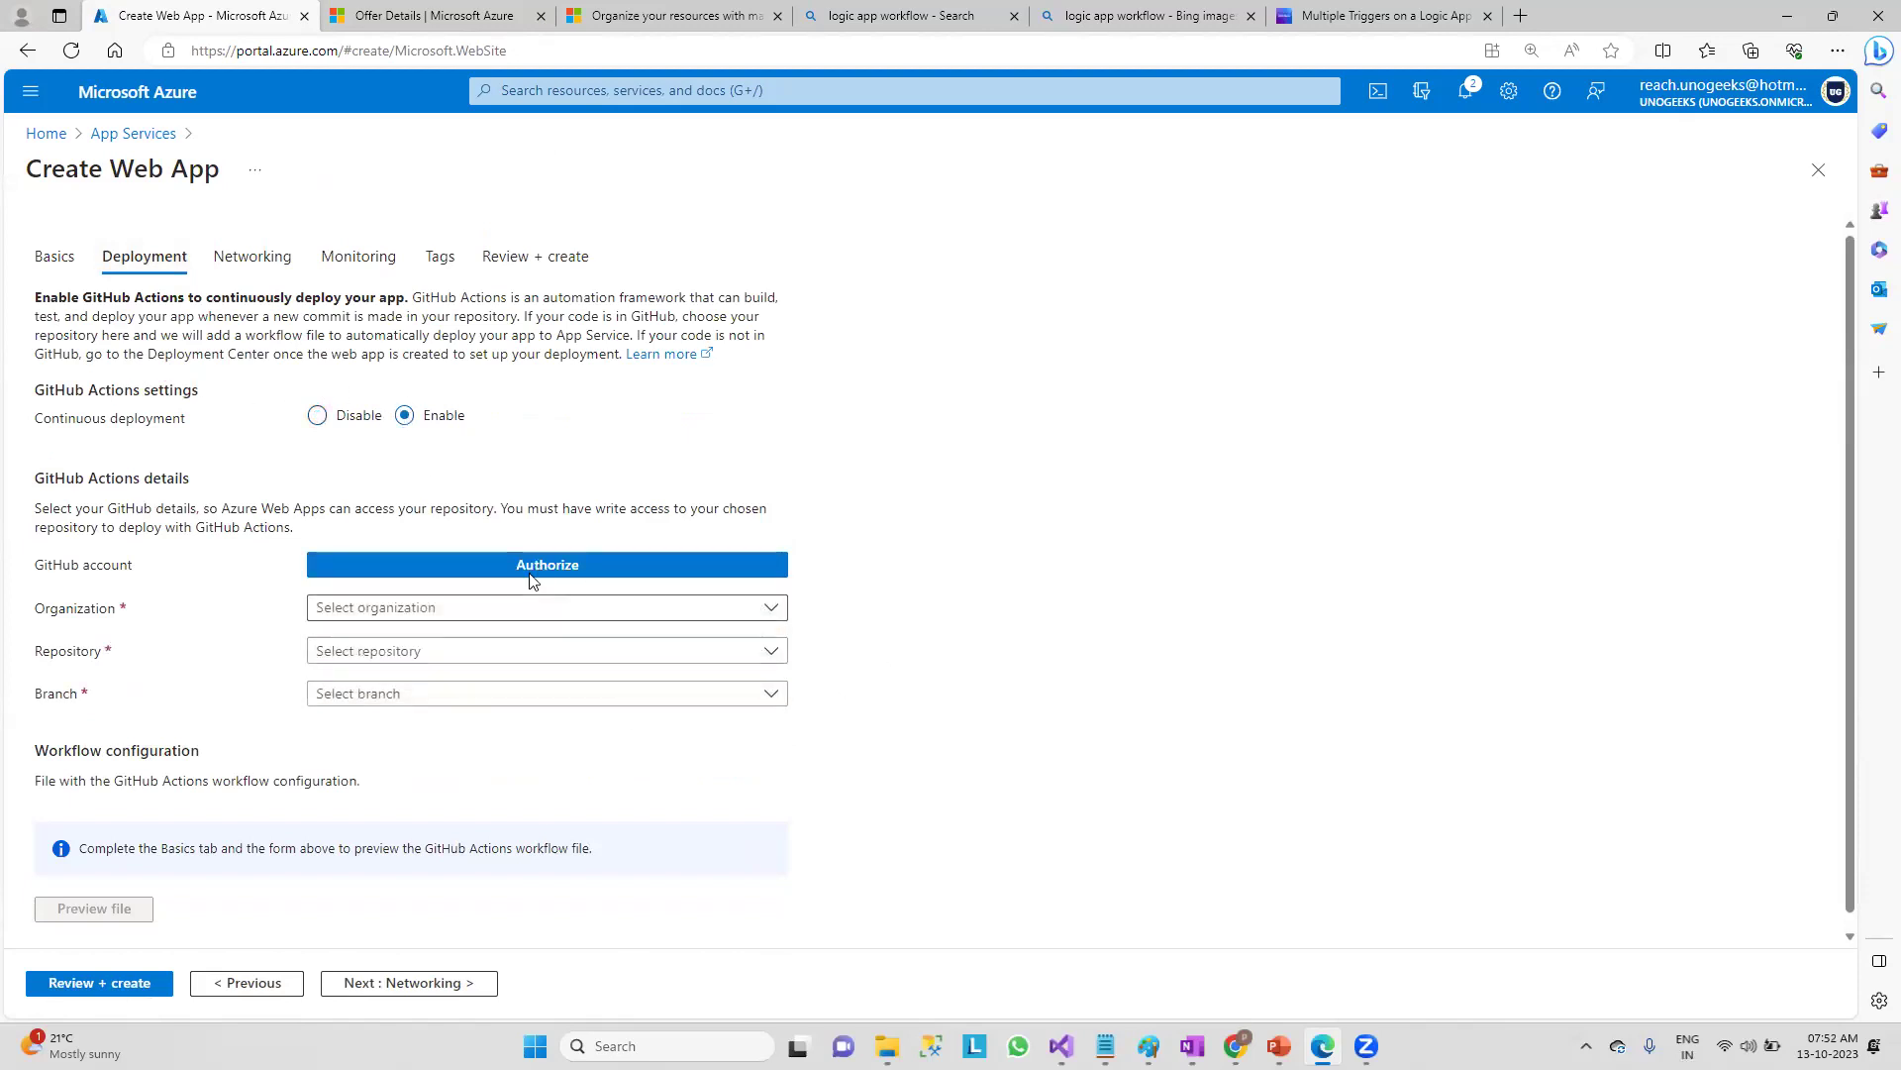
click(317, 415)
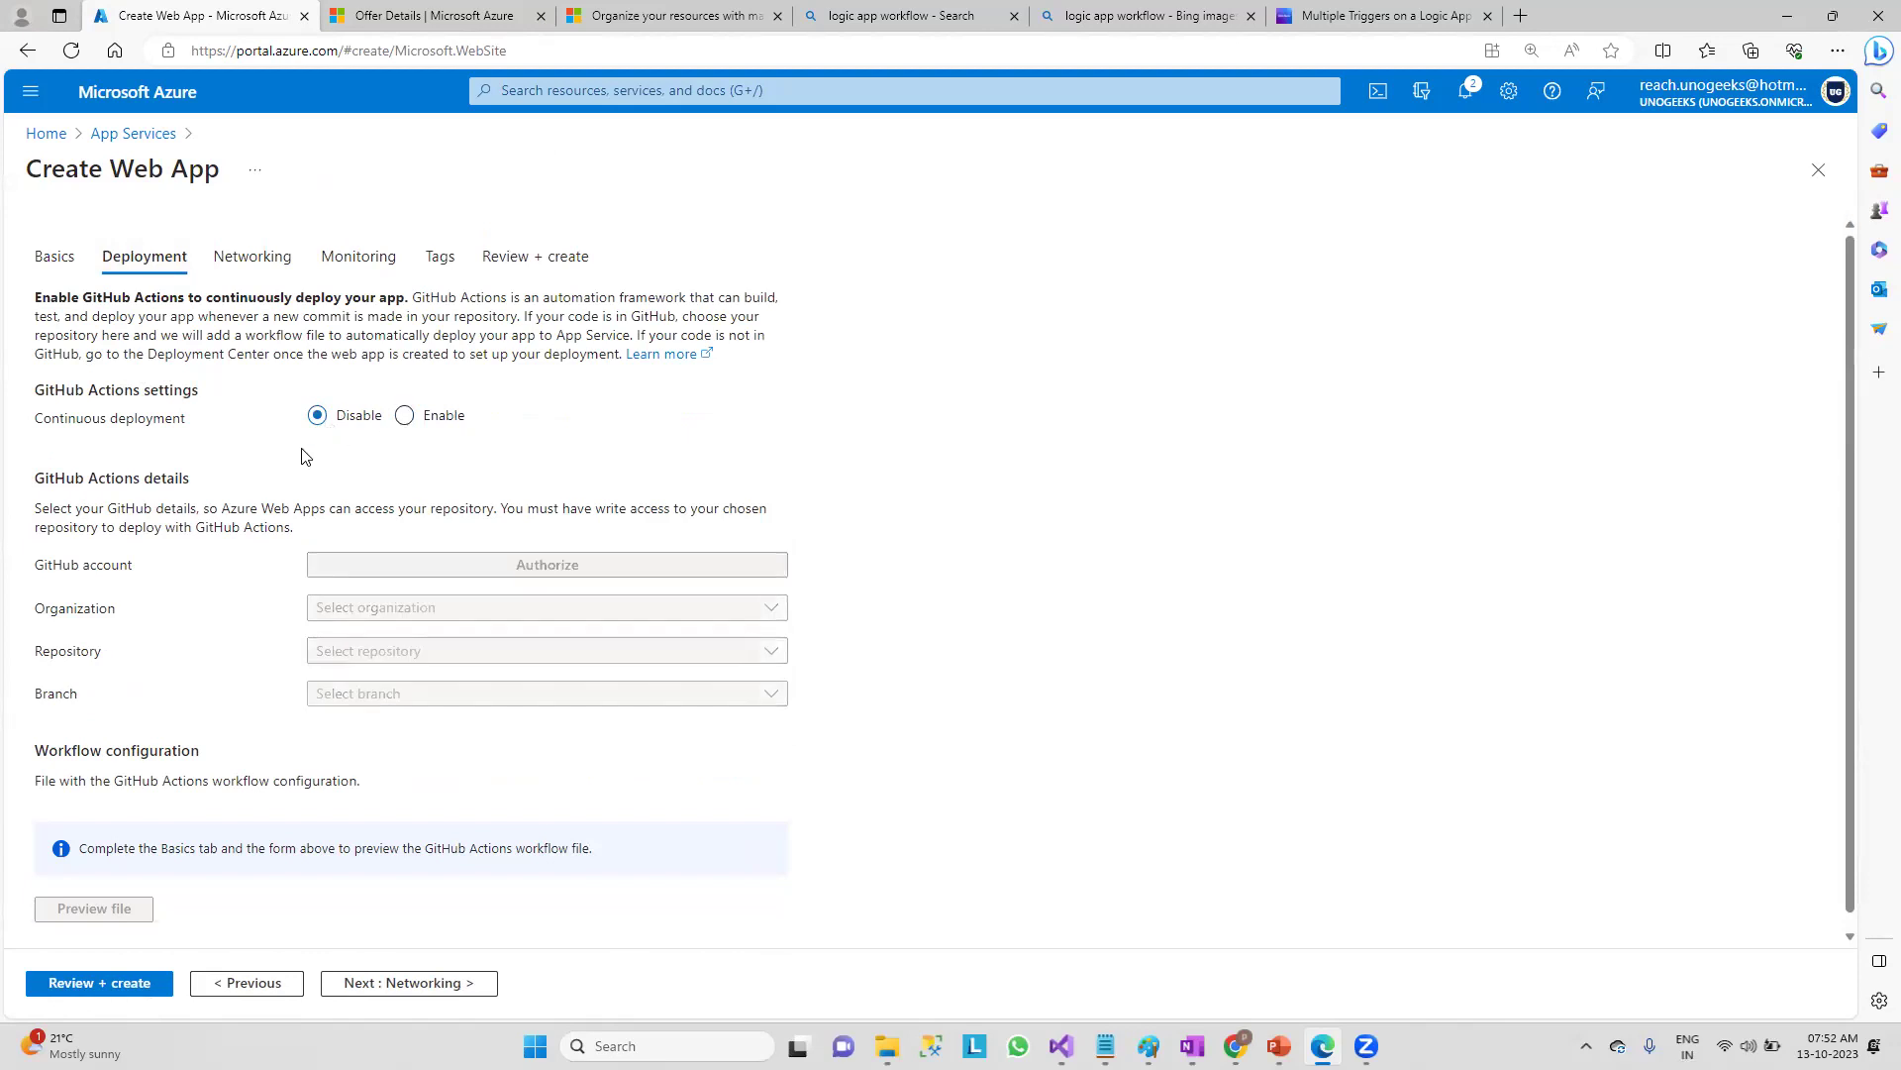
- Check the web app's Networking settings and turn off Application Insights in its Monitoring settings
click(249, 270)
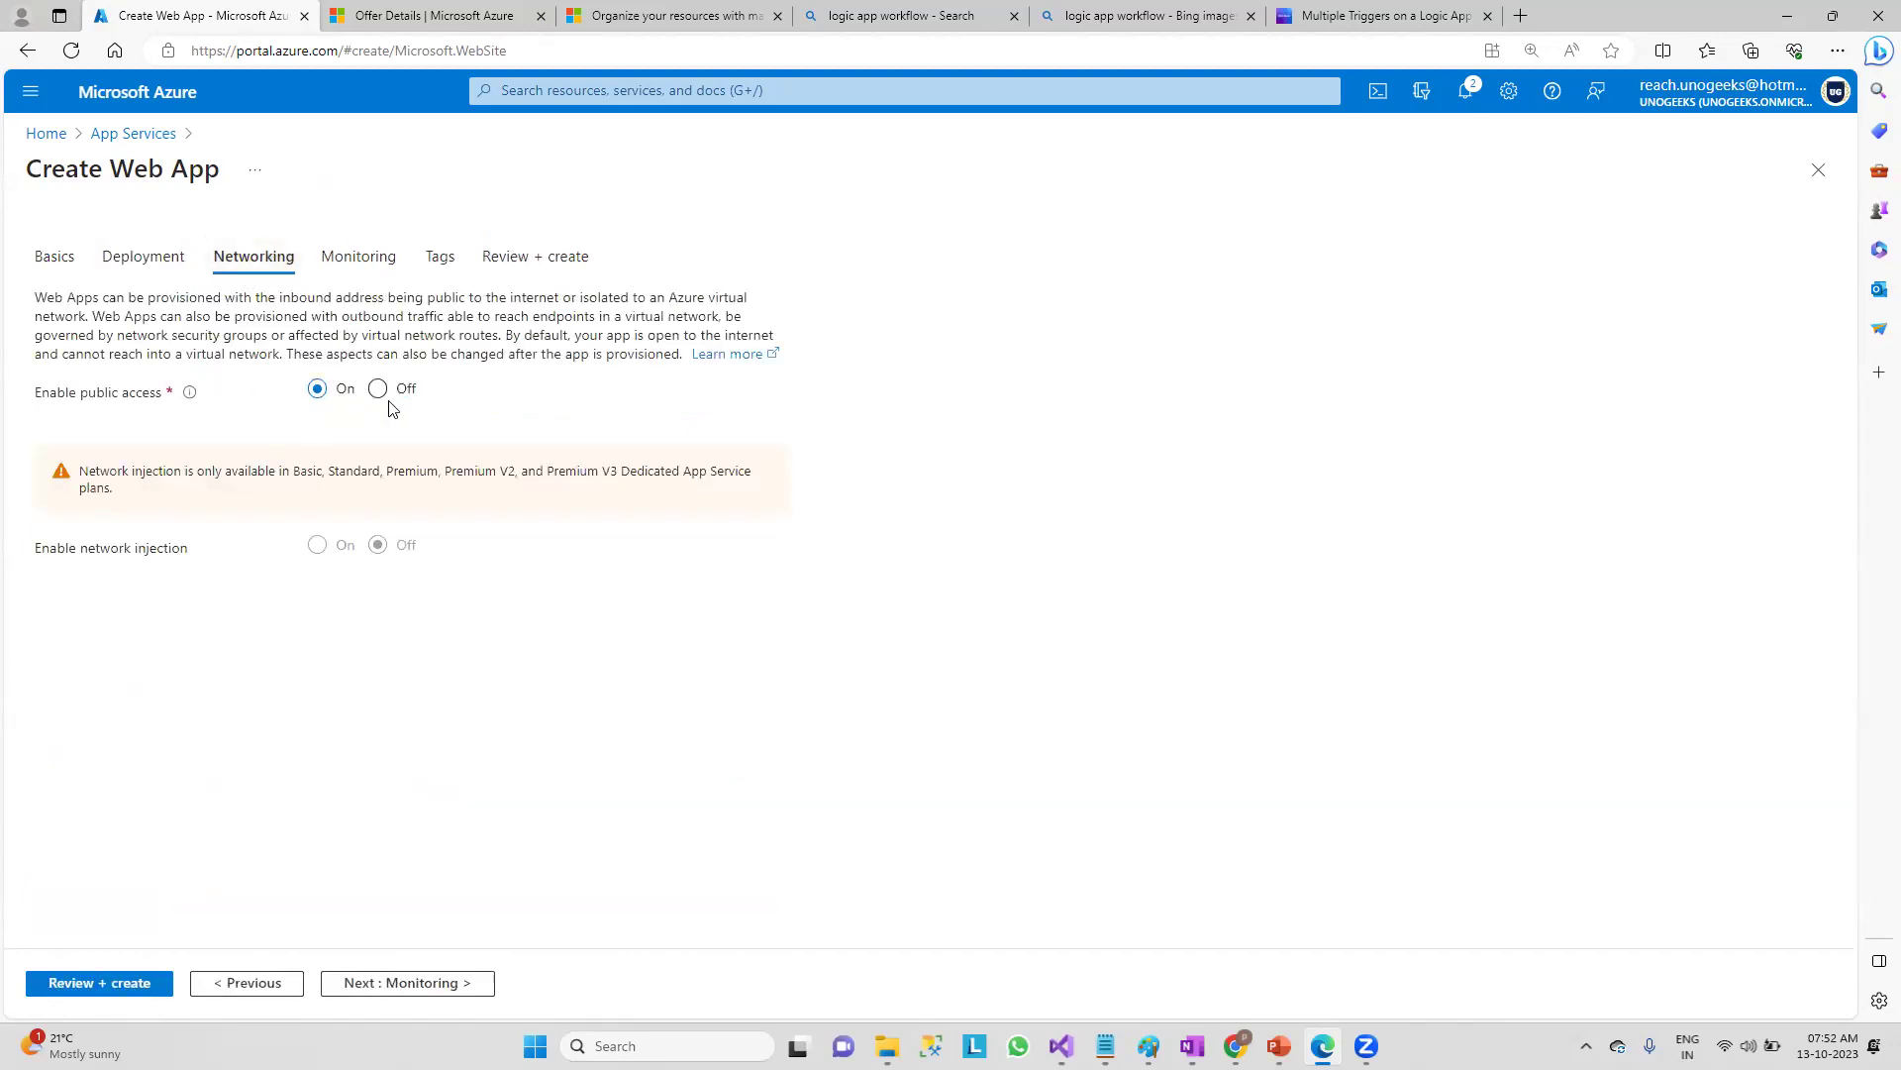
click(359, 258)
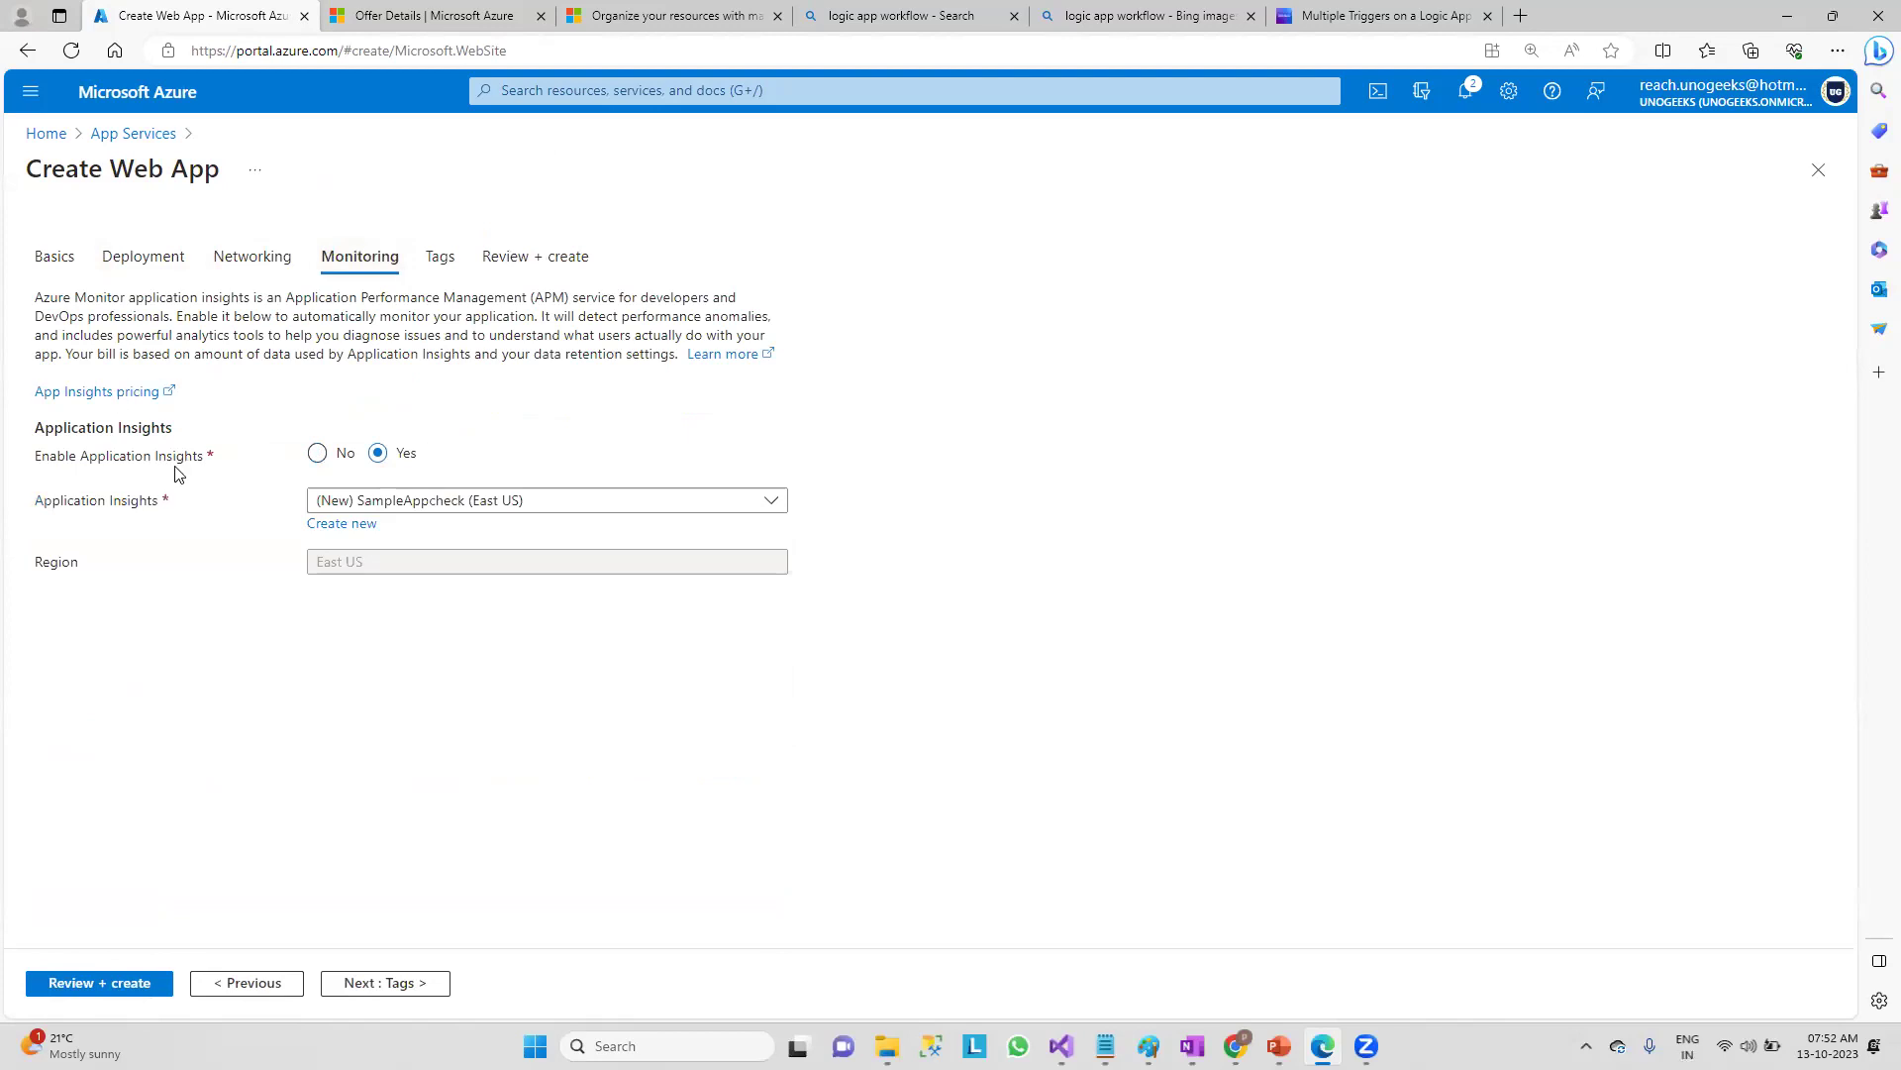
click(316, 454)
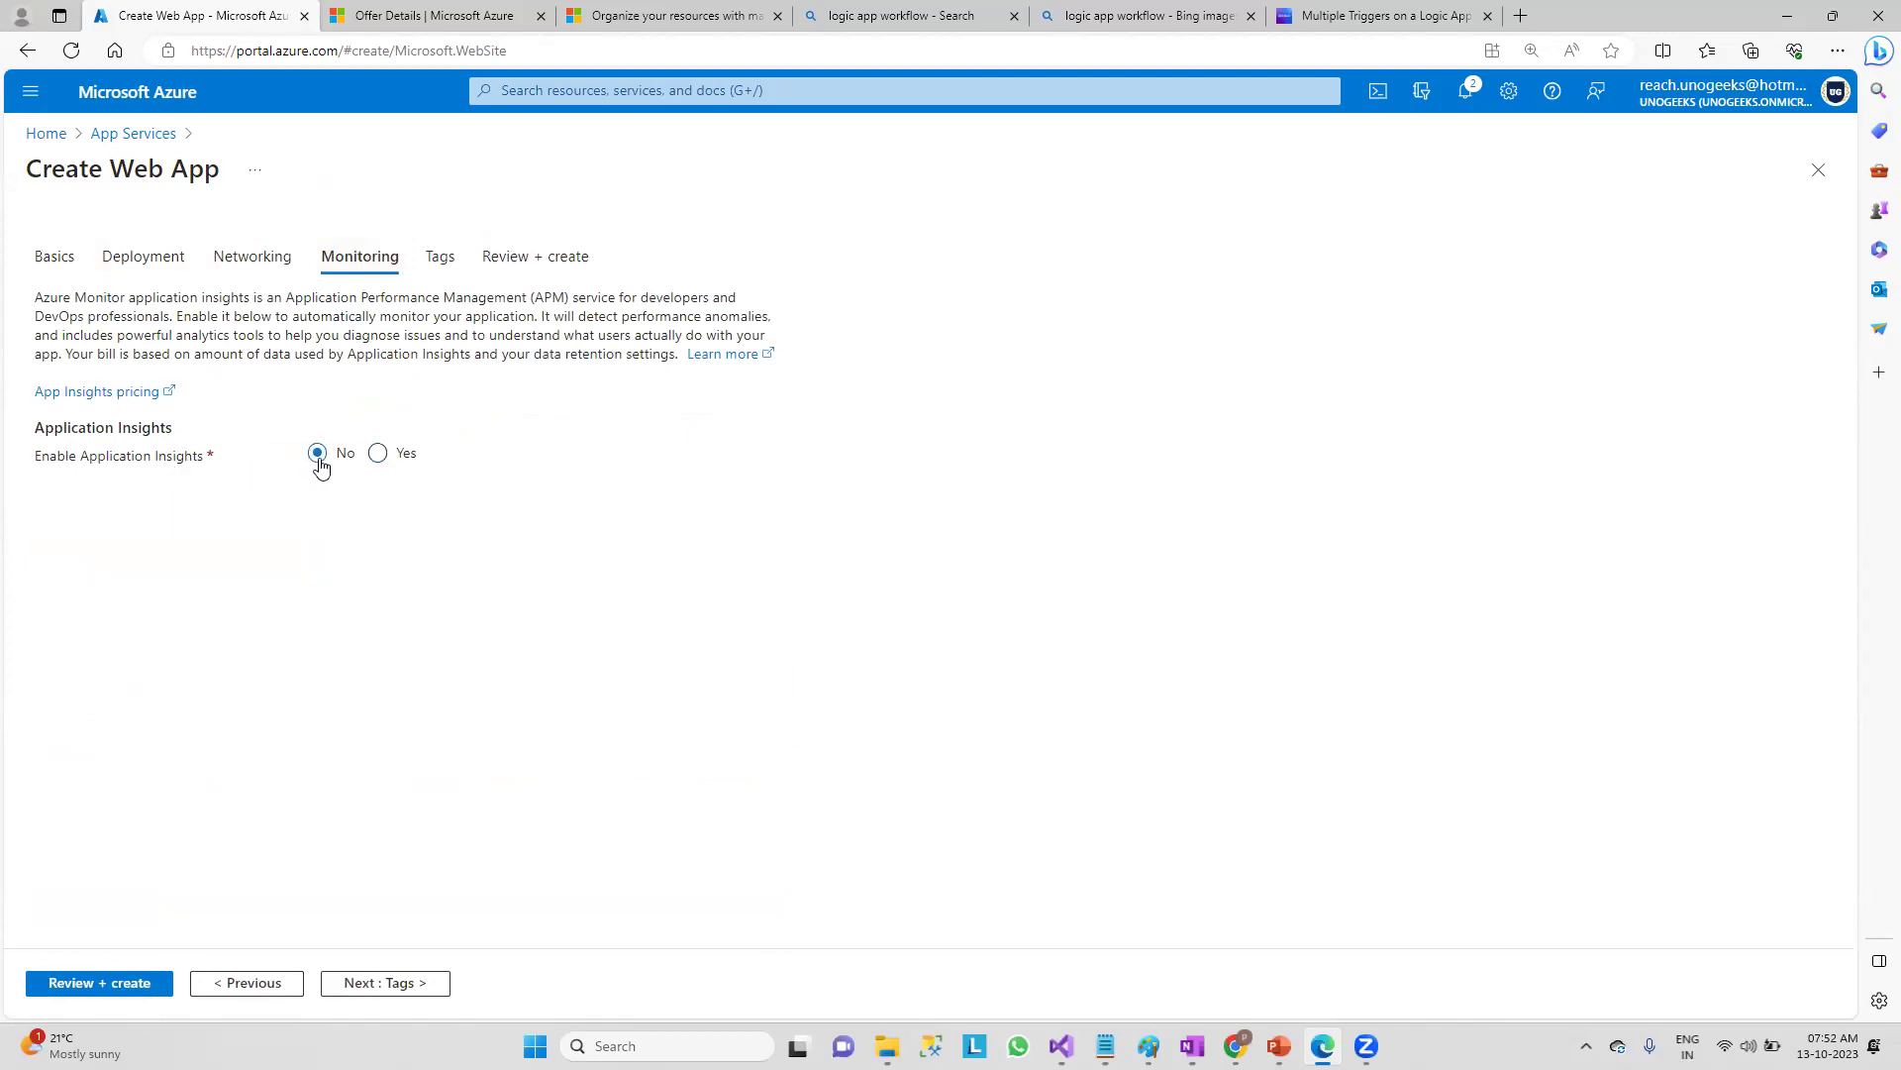
- Leave the tags empty, review the web app's summary including its name and resource group, and create it
click(439, 259)
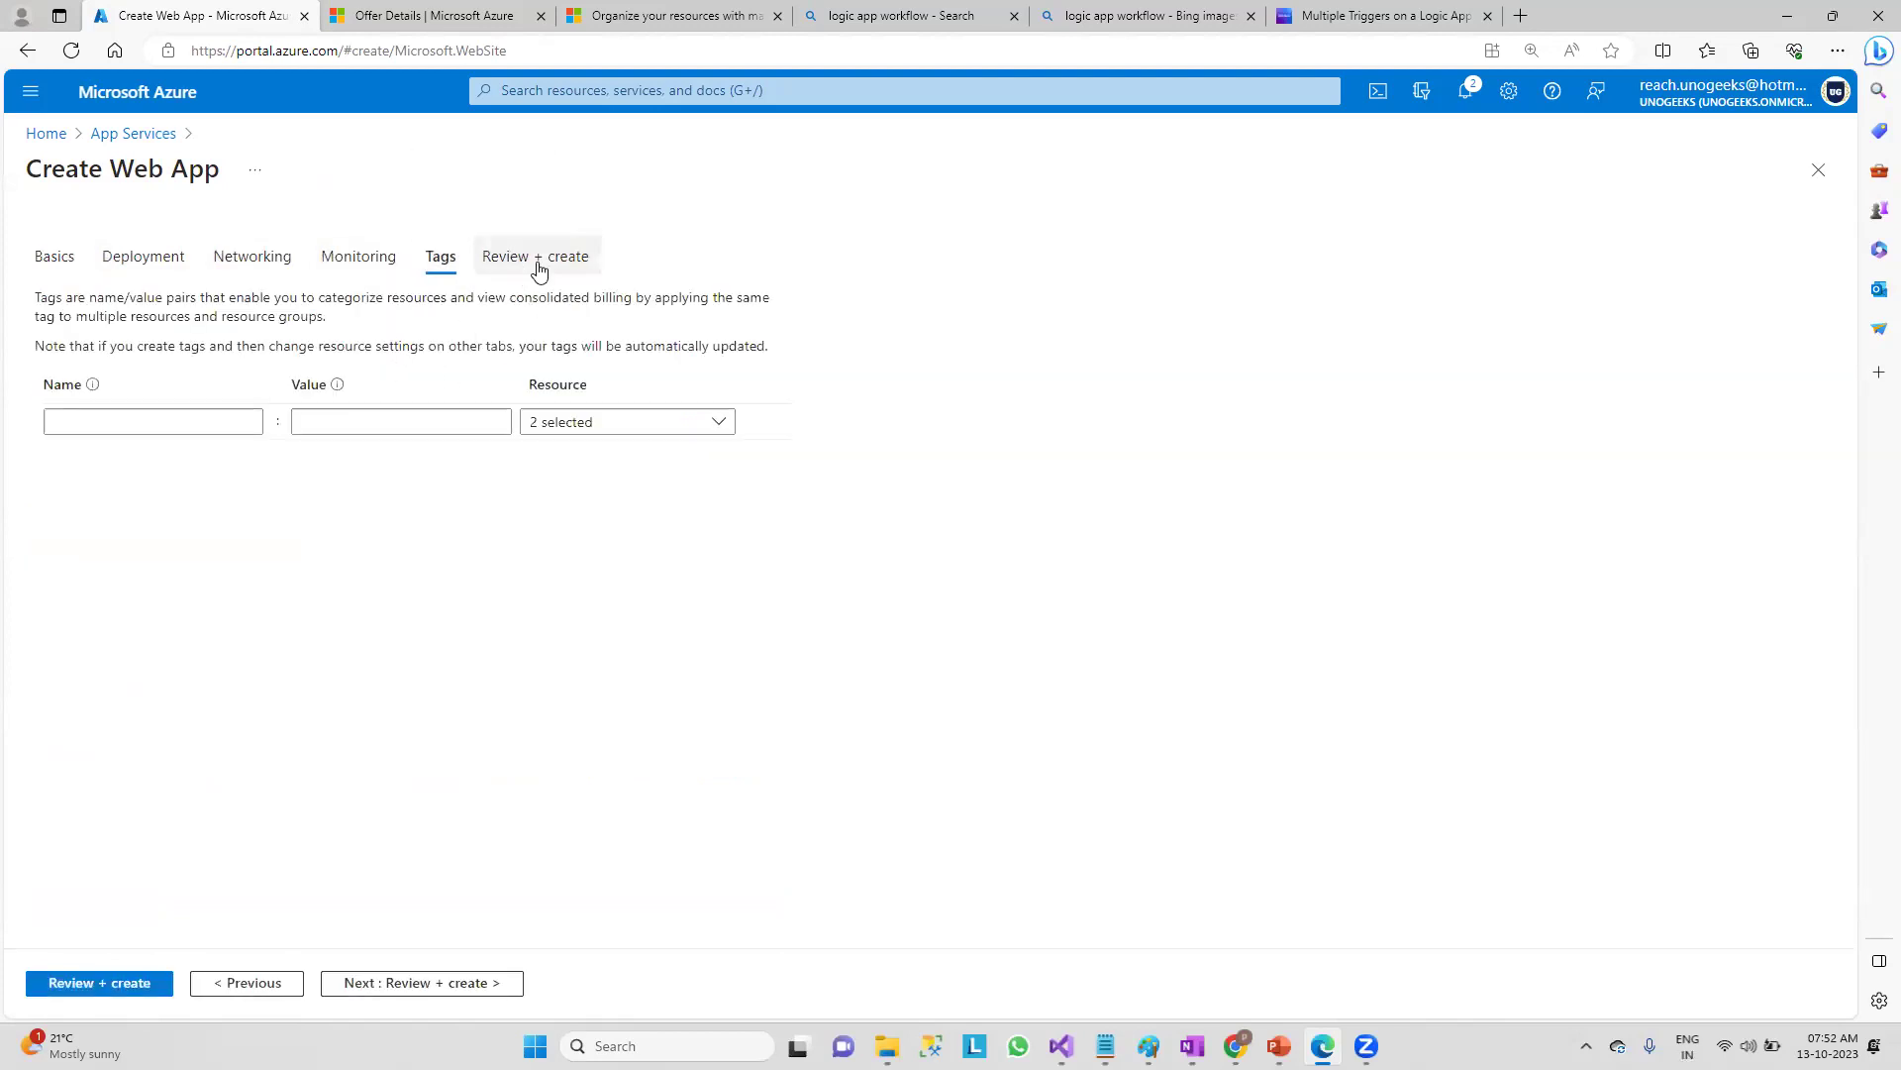
click(574, 426)
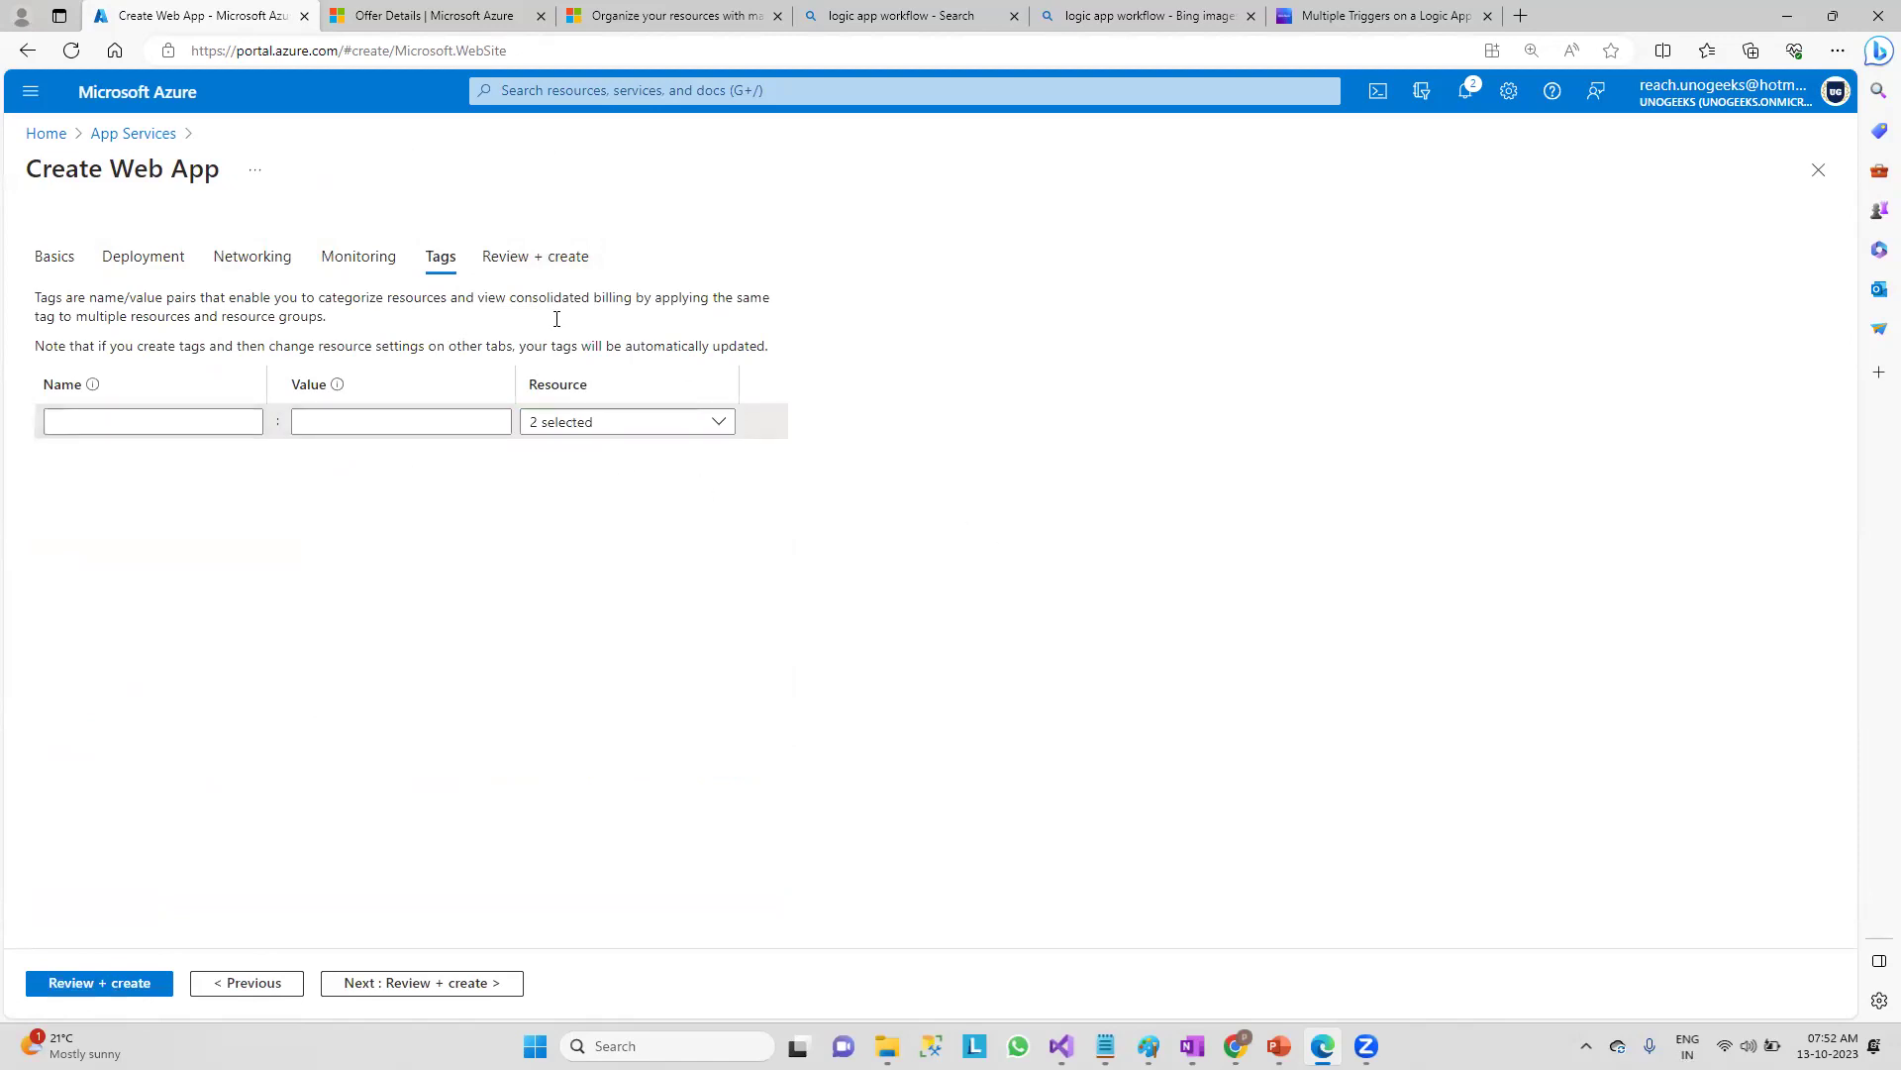
click(525, 259)
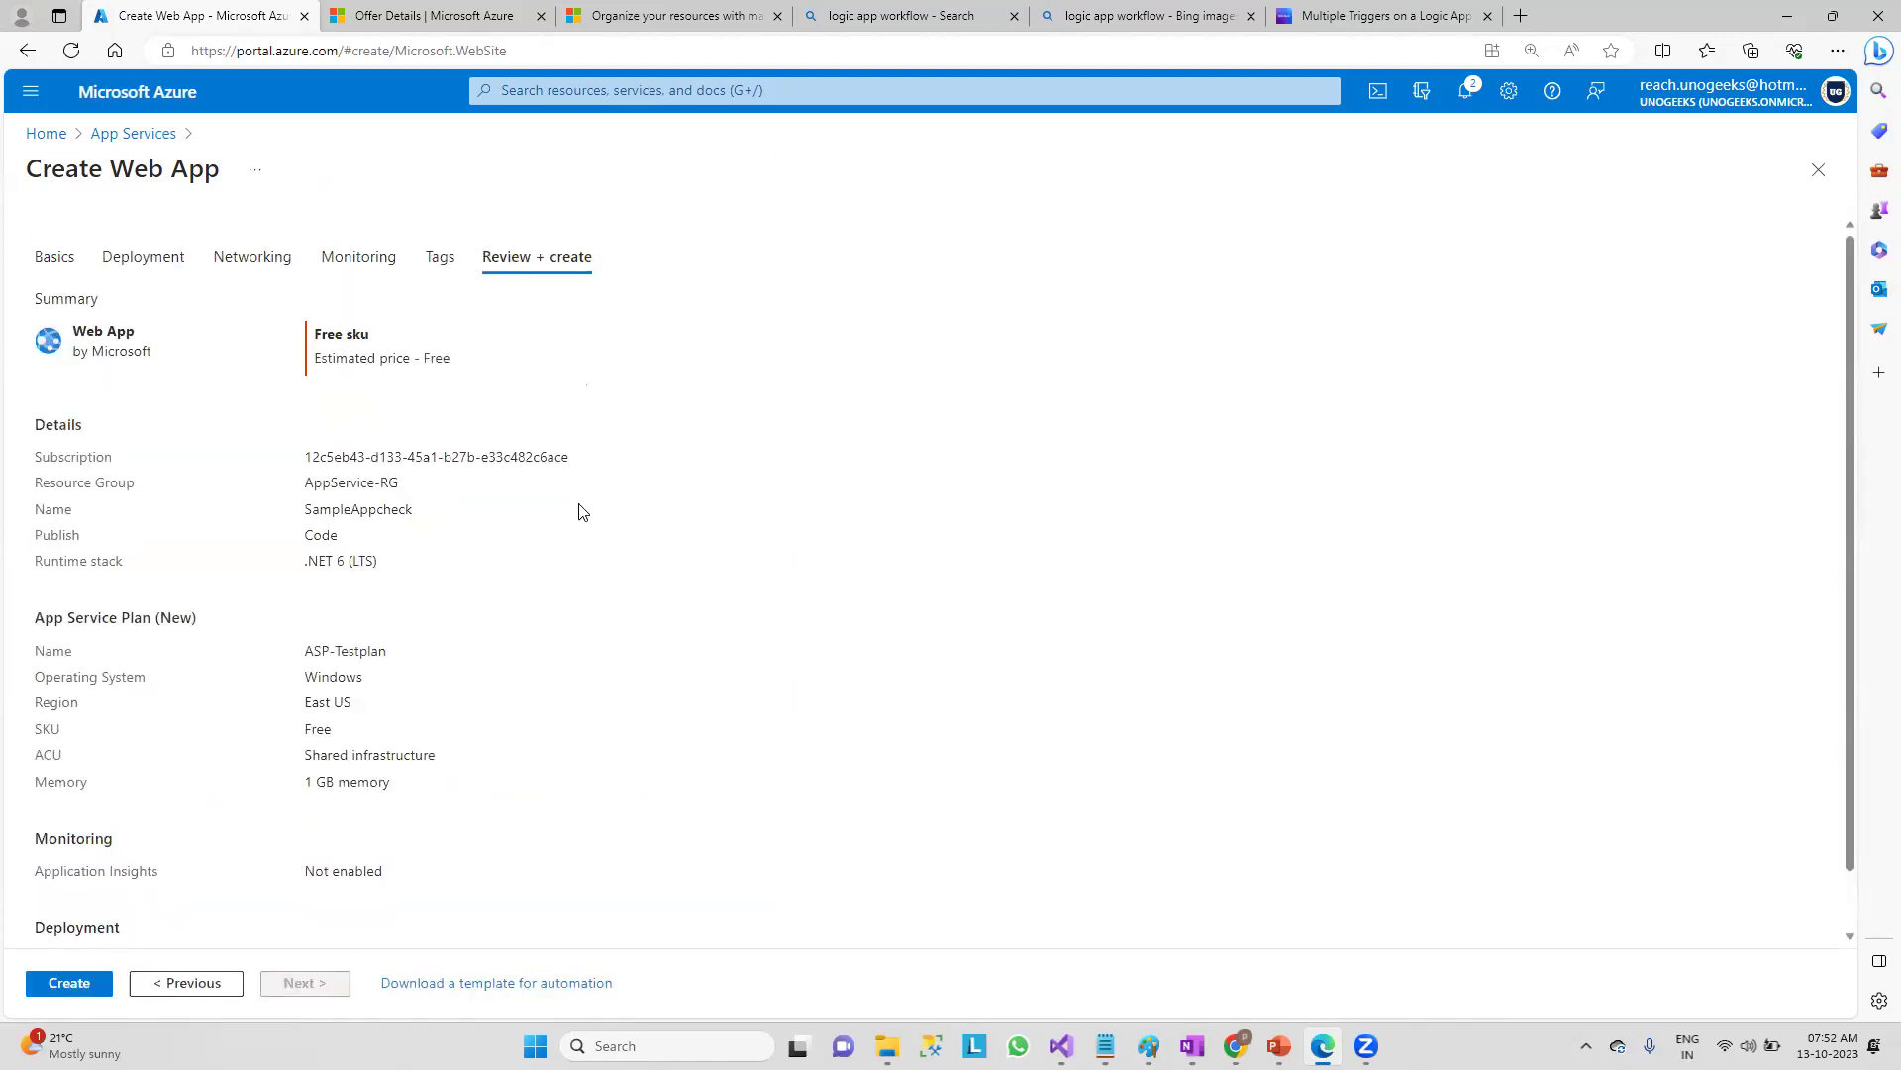
scroll(565, 718, down, 2)
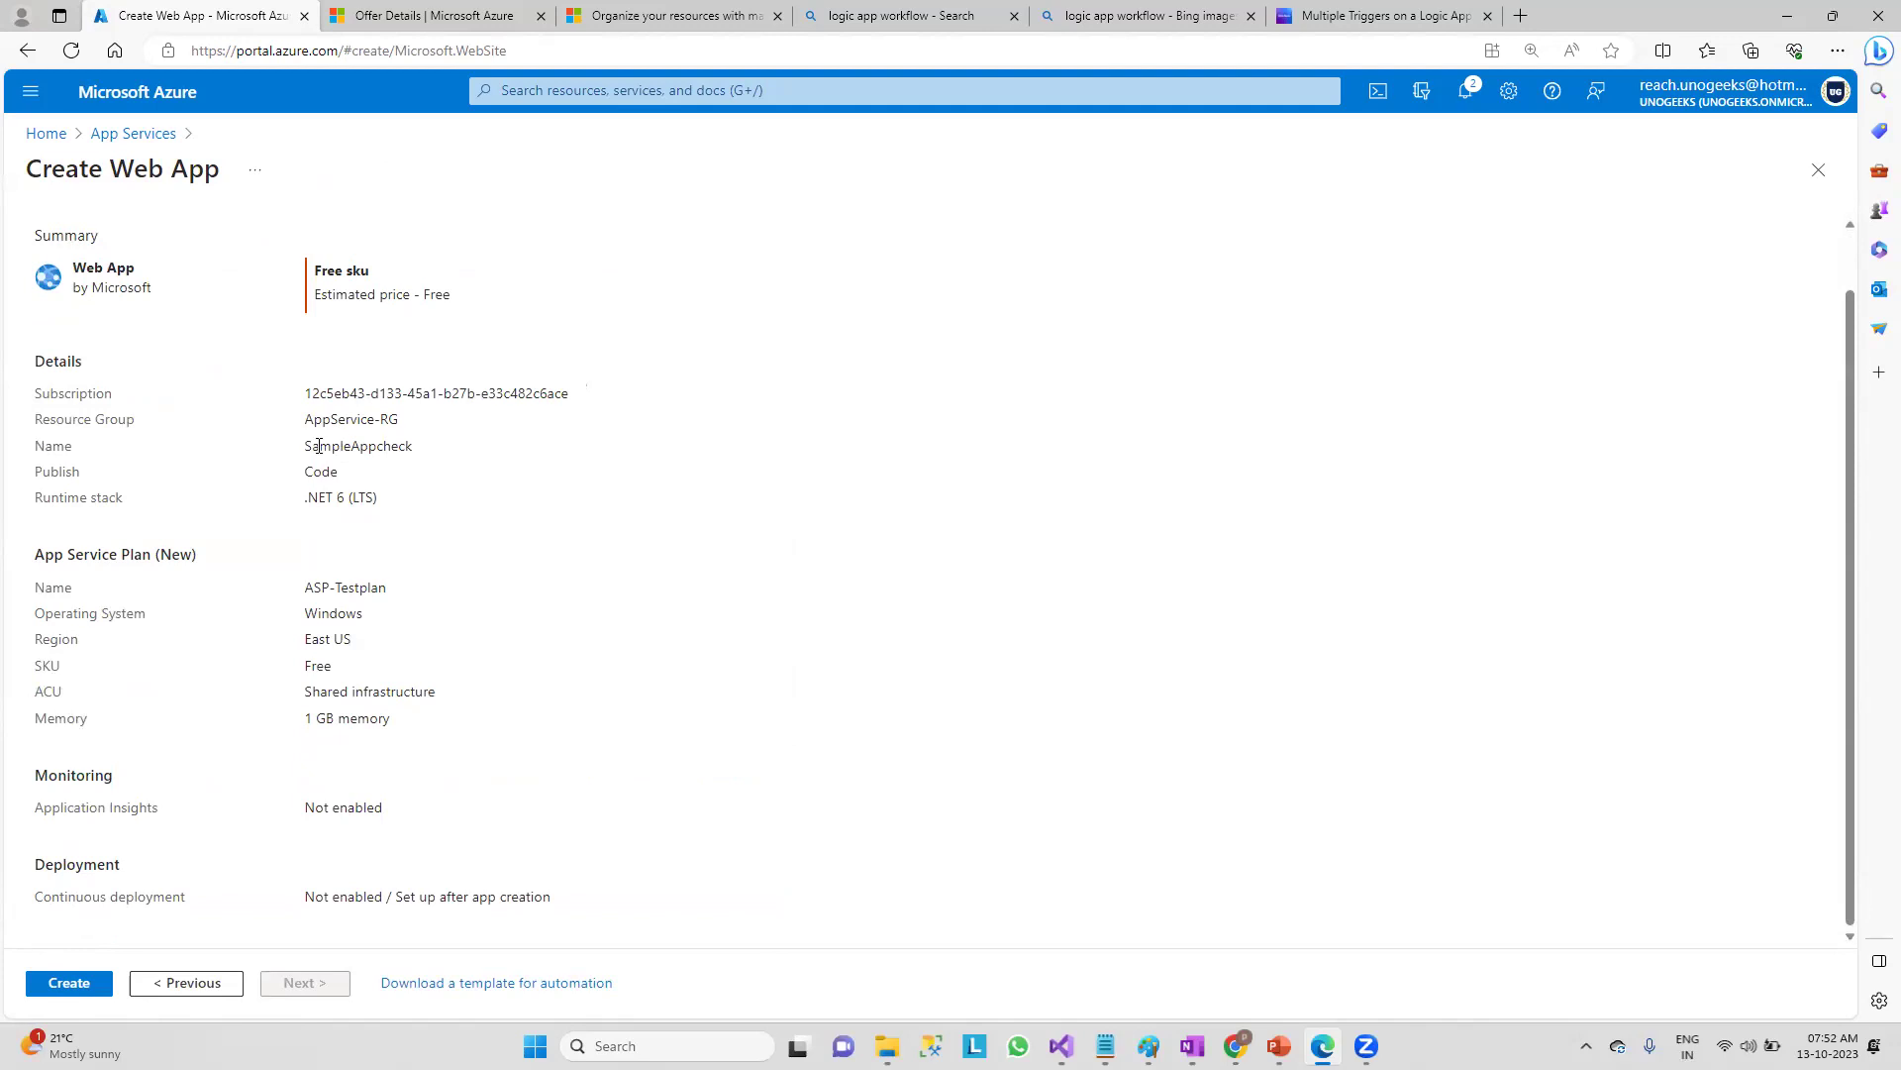
drag(302, 451, 412, 448)
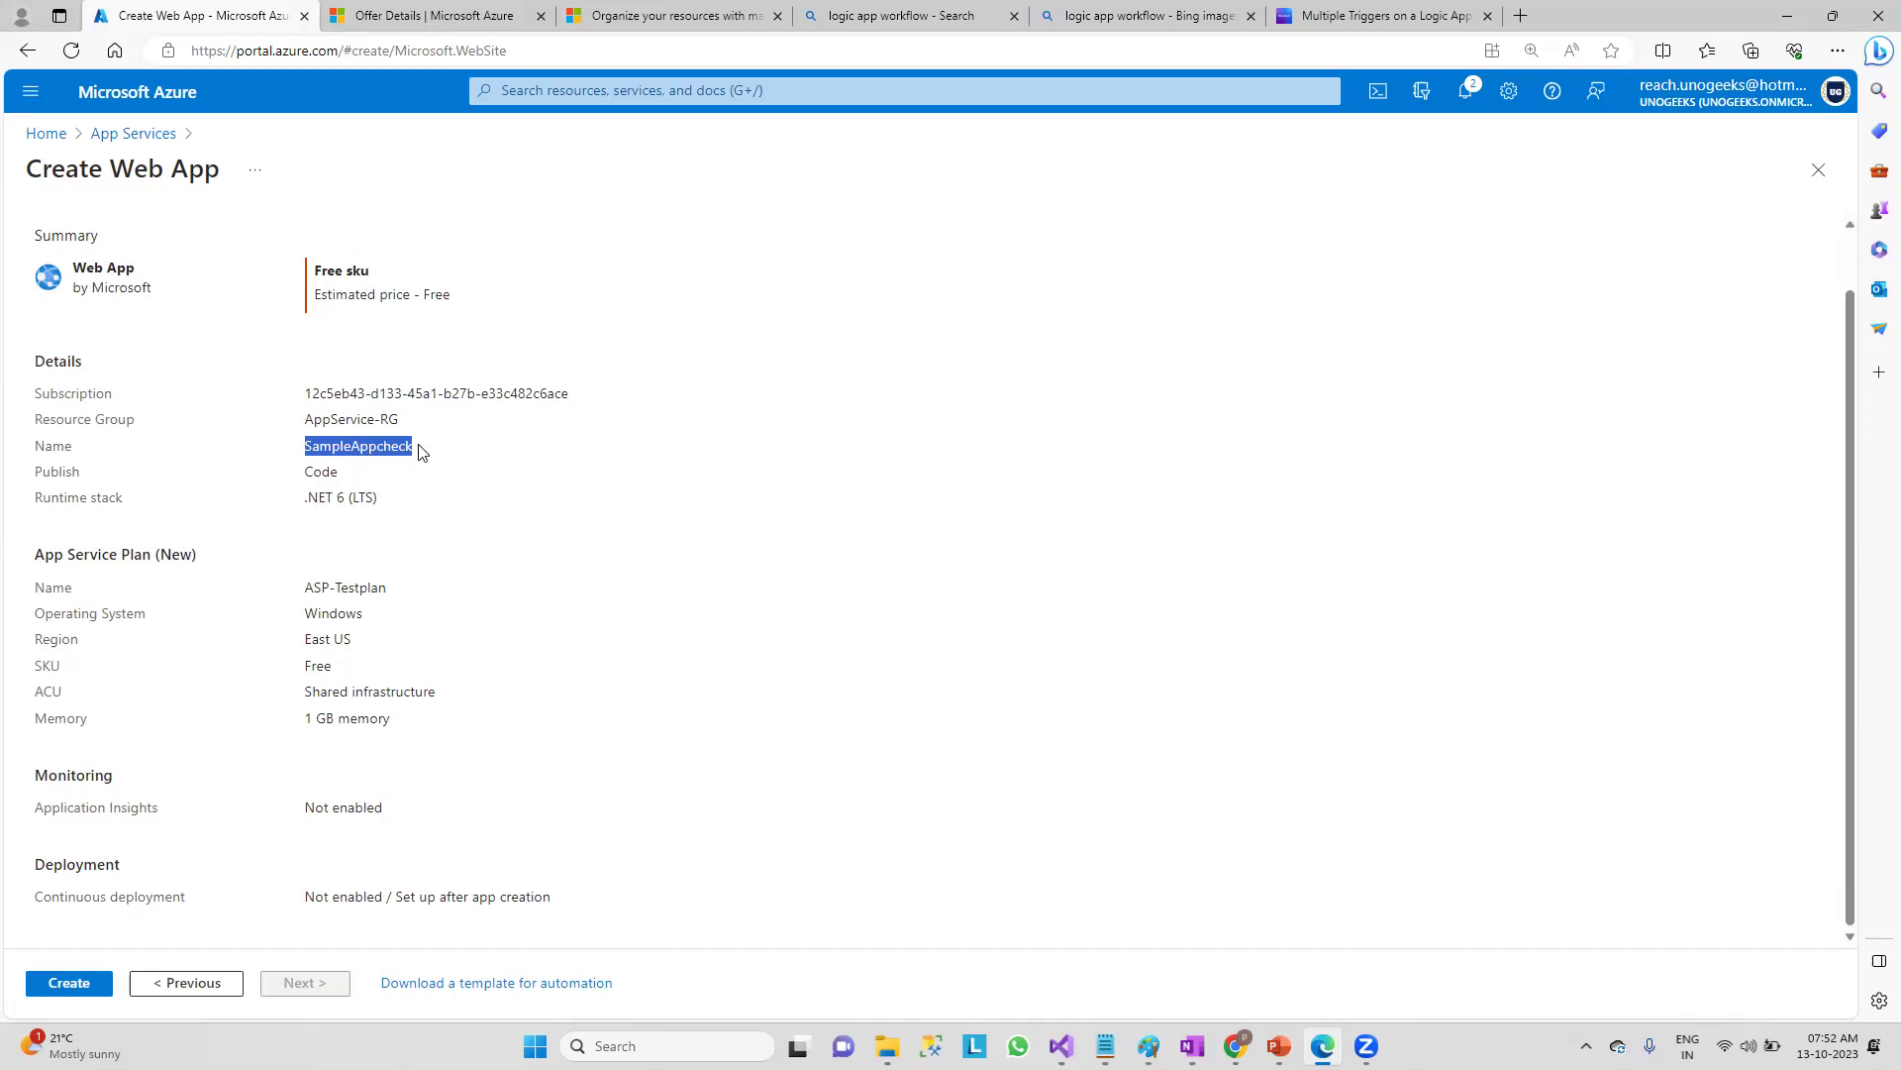
drag(306, 420, 400, 420)
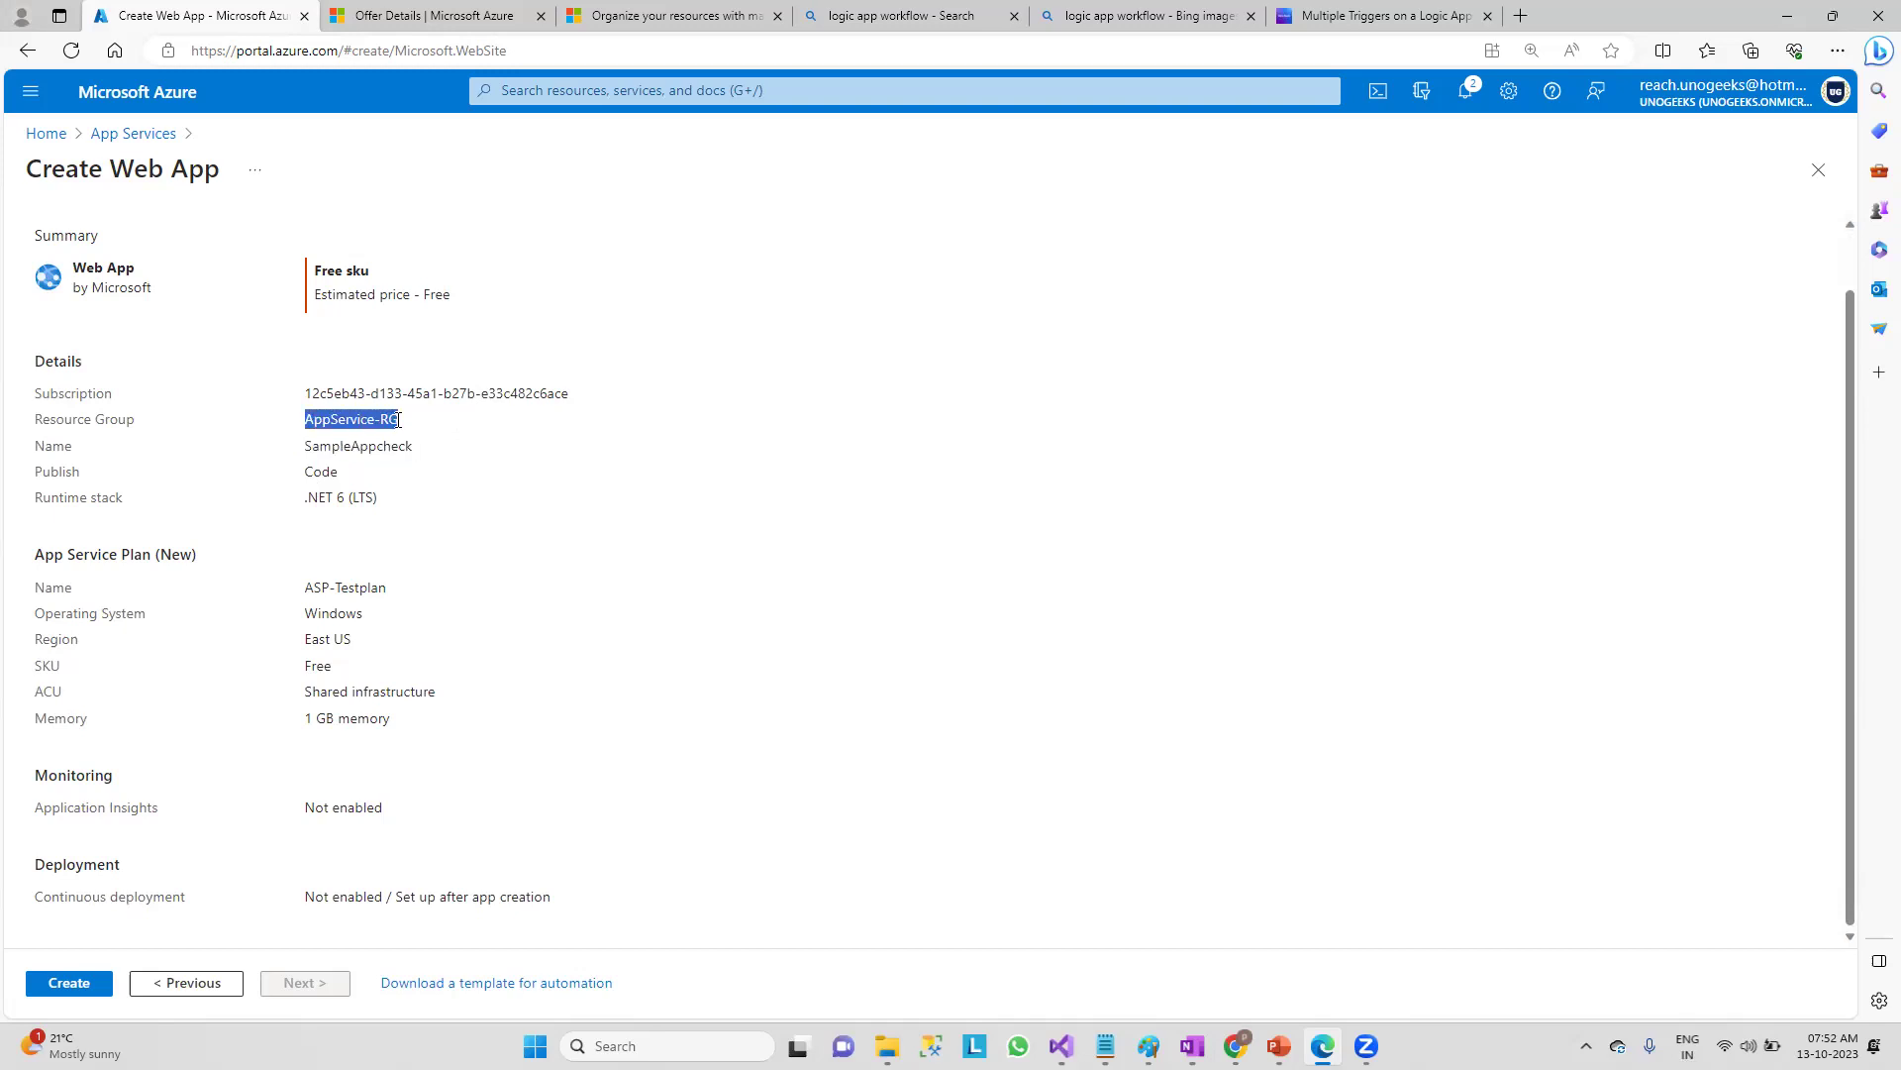
click(72, 982)
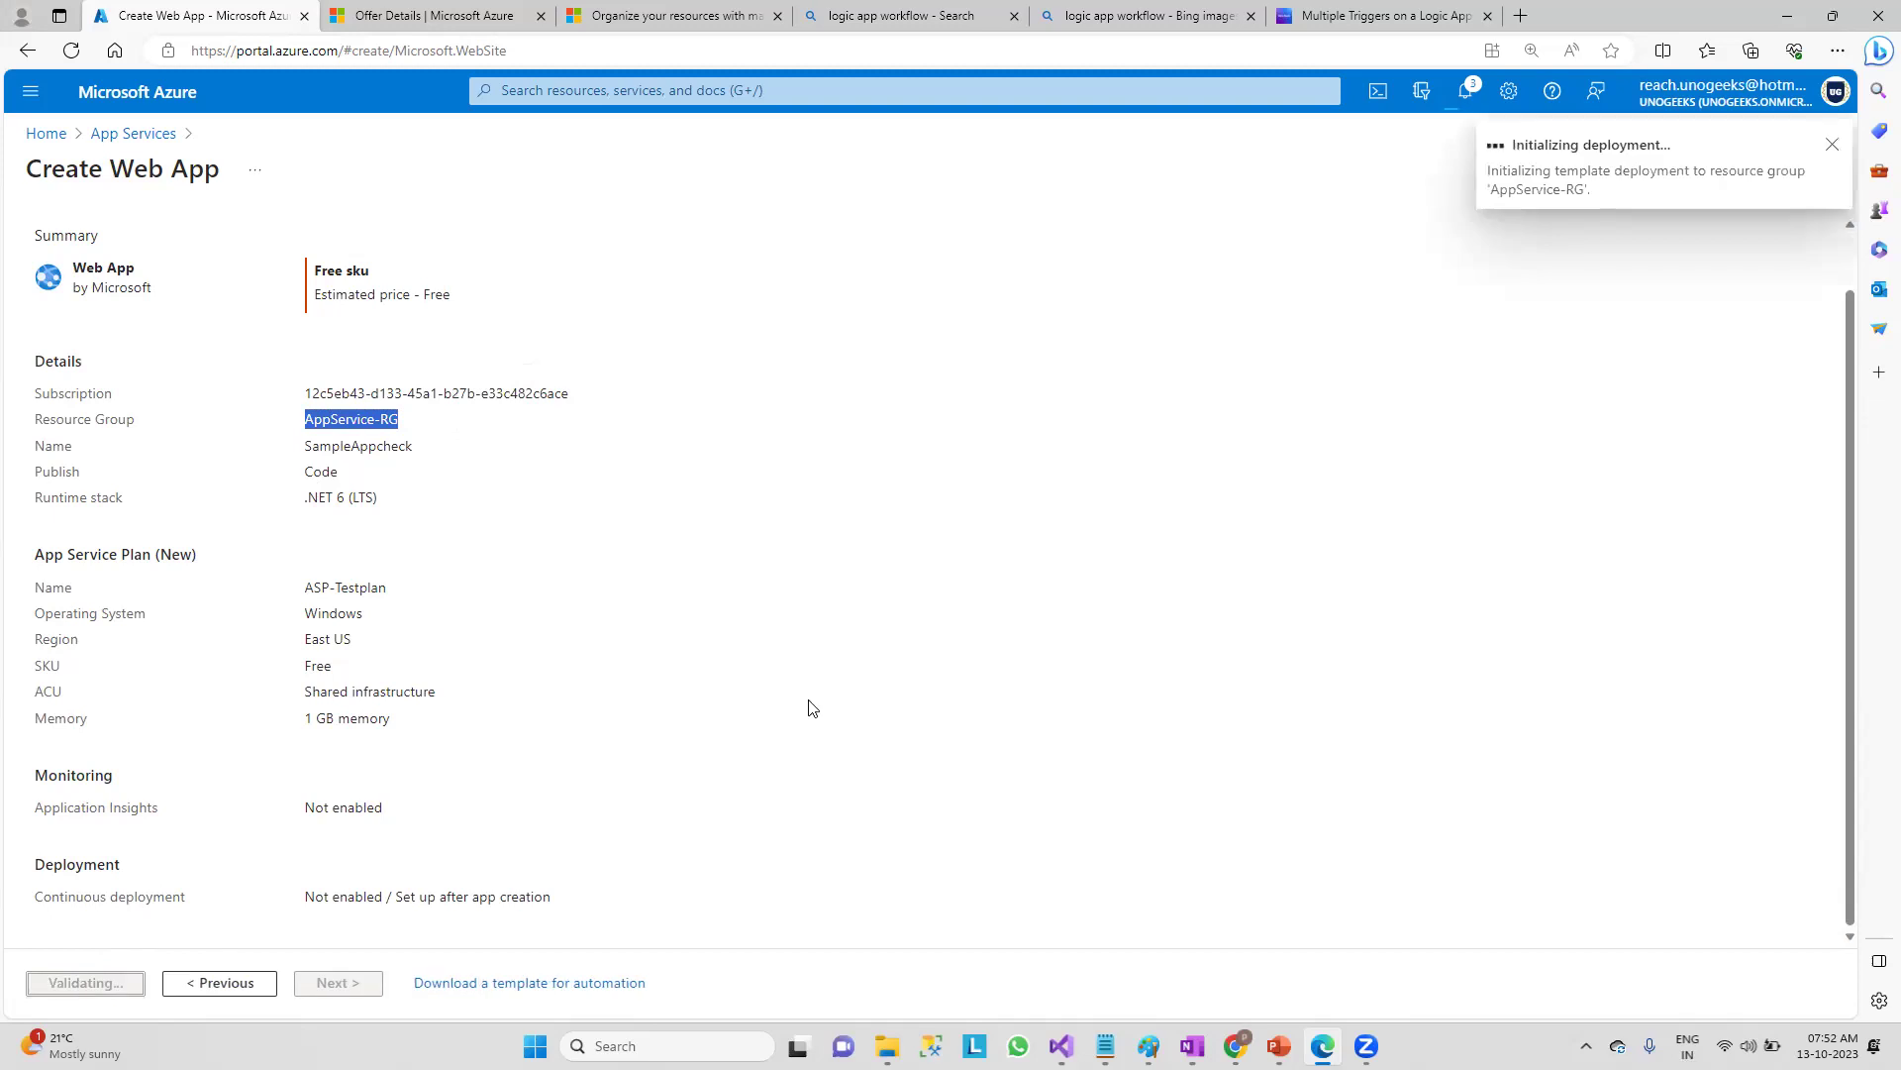
- Open the deployed SampleAppcheck resource, check its status, and browse to its default domain sampleappcheck.azurewebsites.net
click(1464, 91)
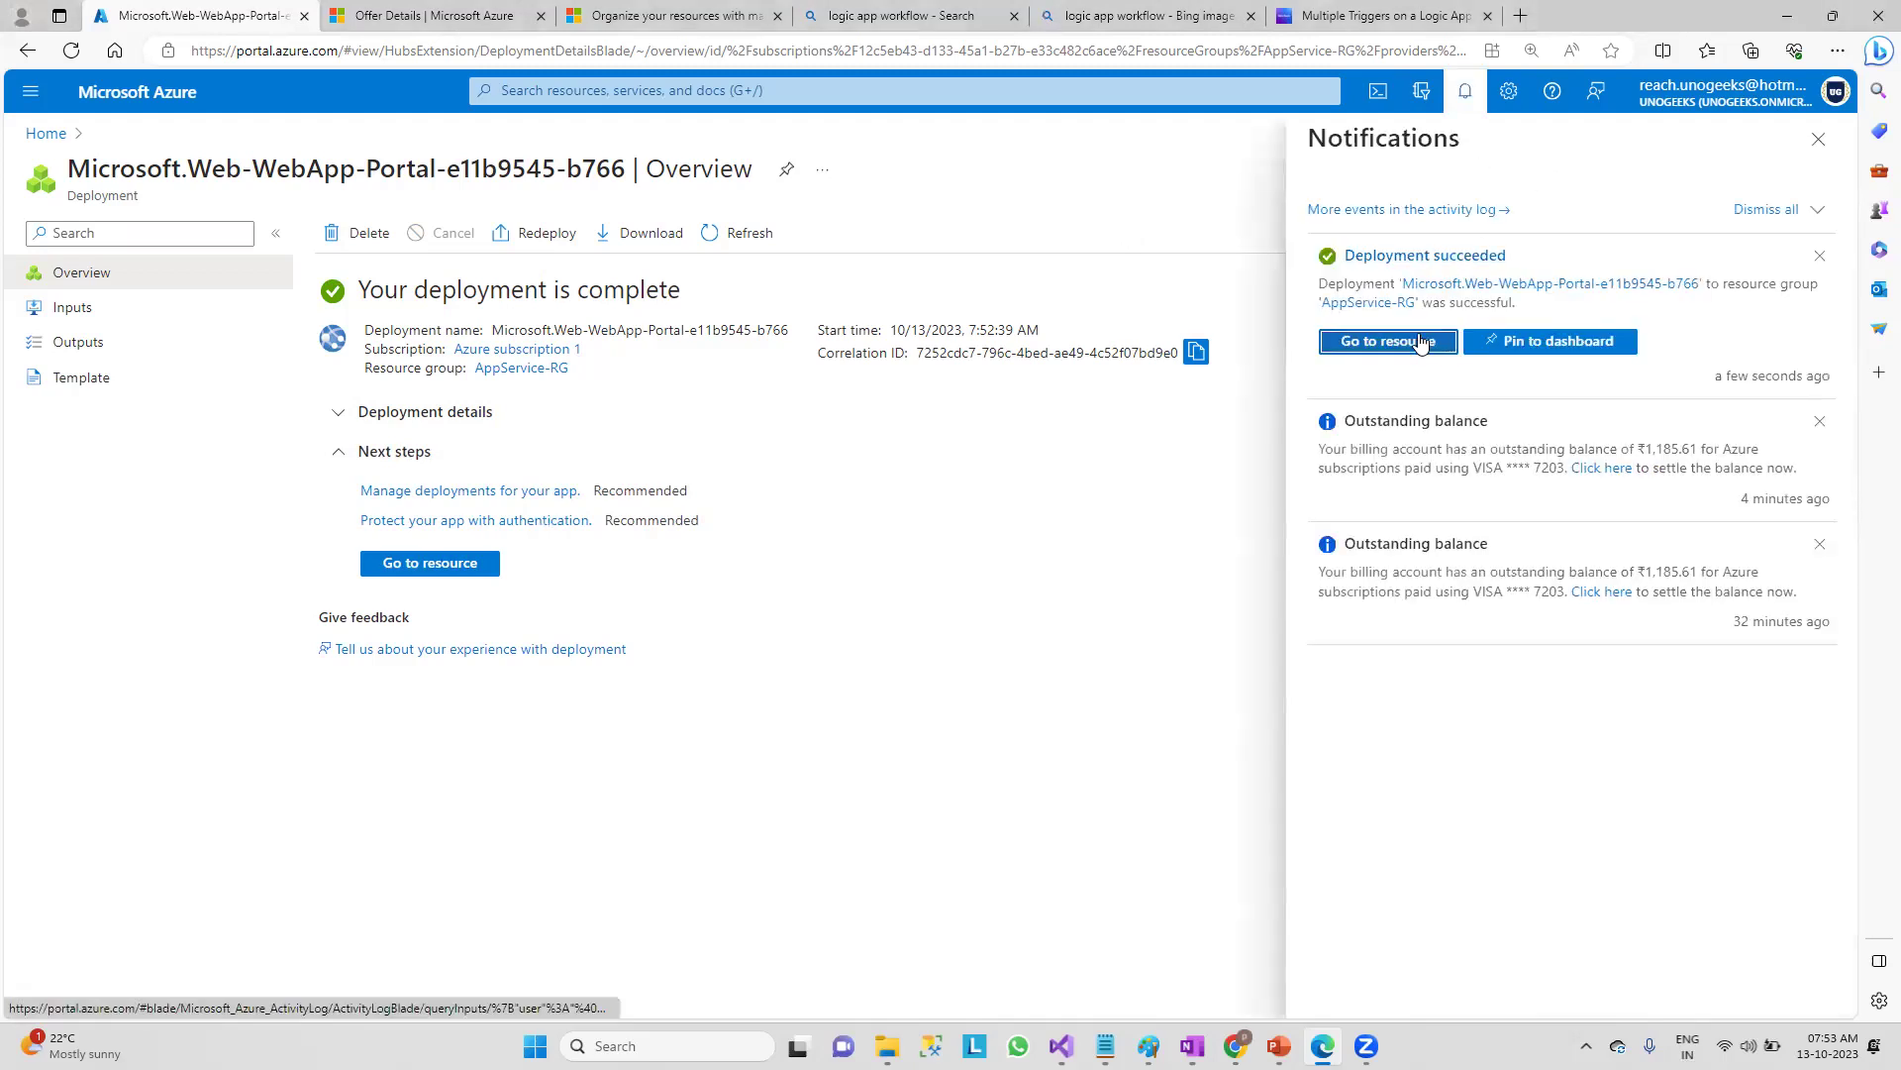
click(1422, 342)
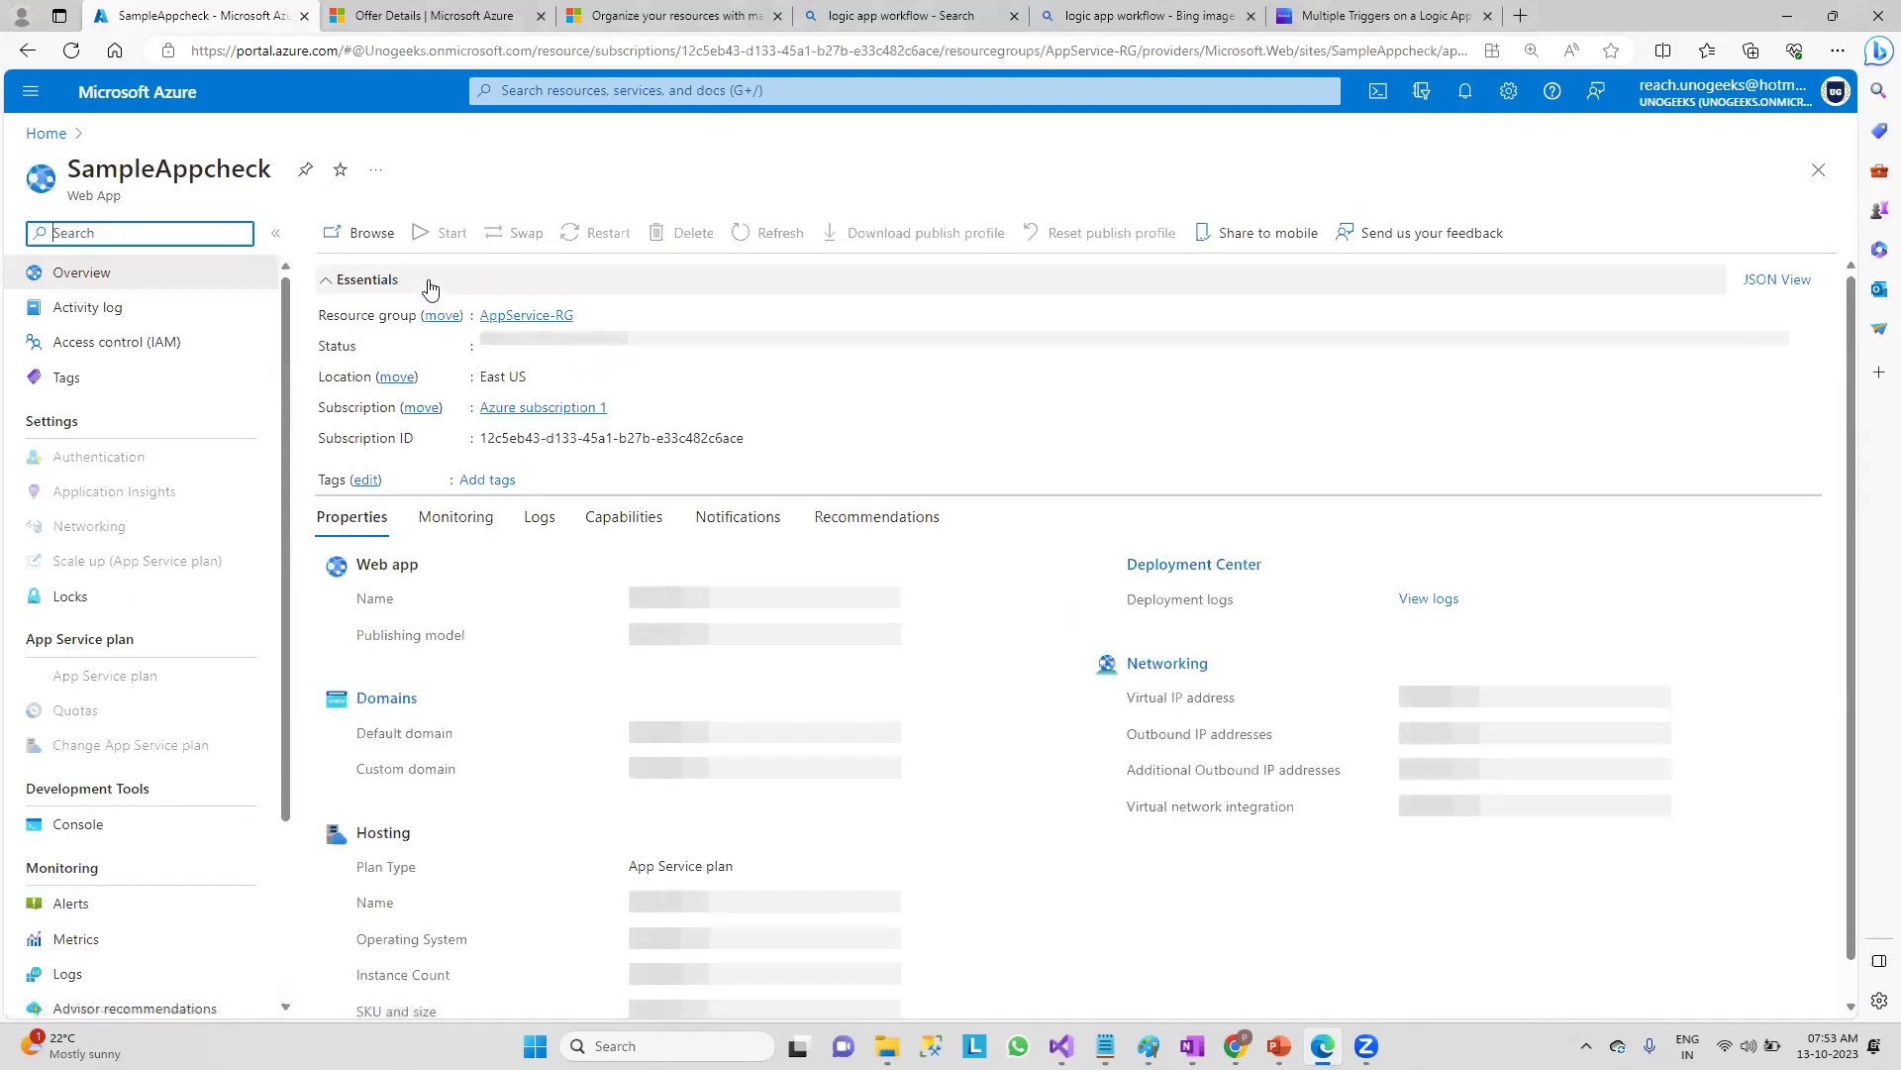
drag(68, 168, 269, 166)
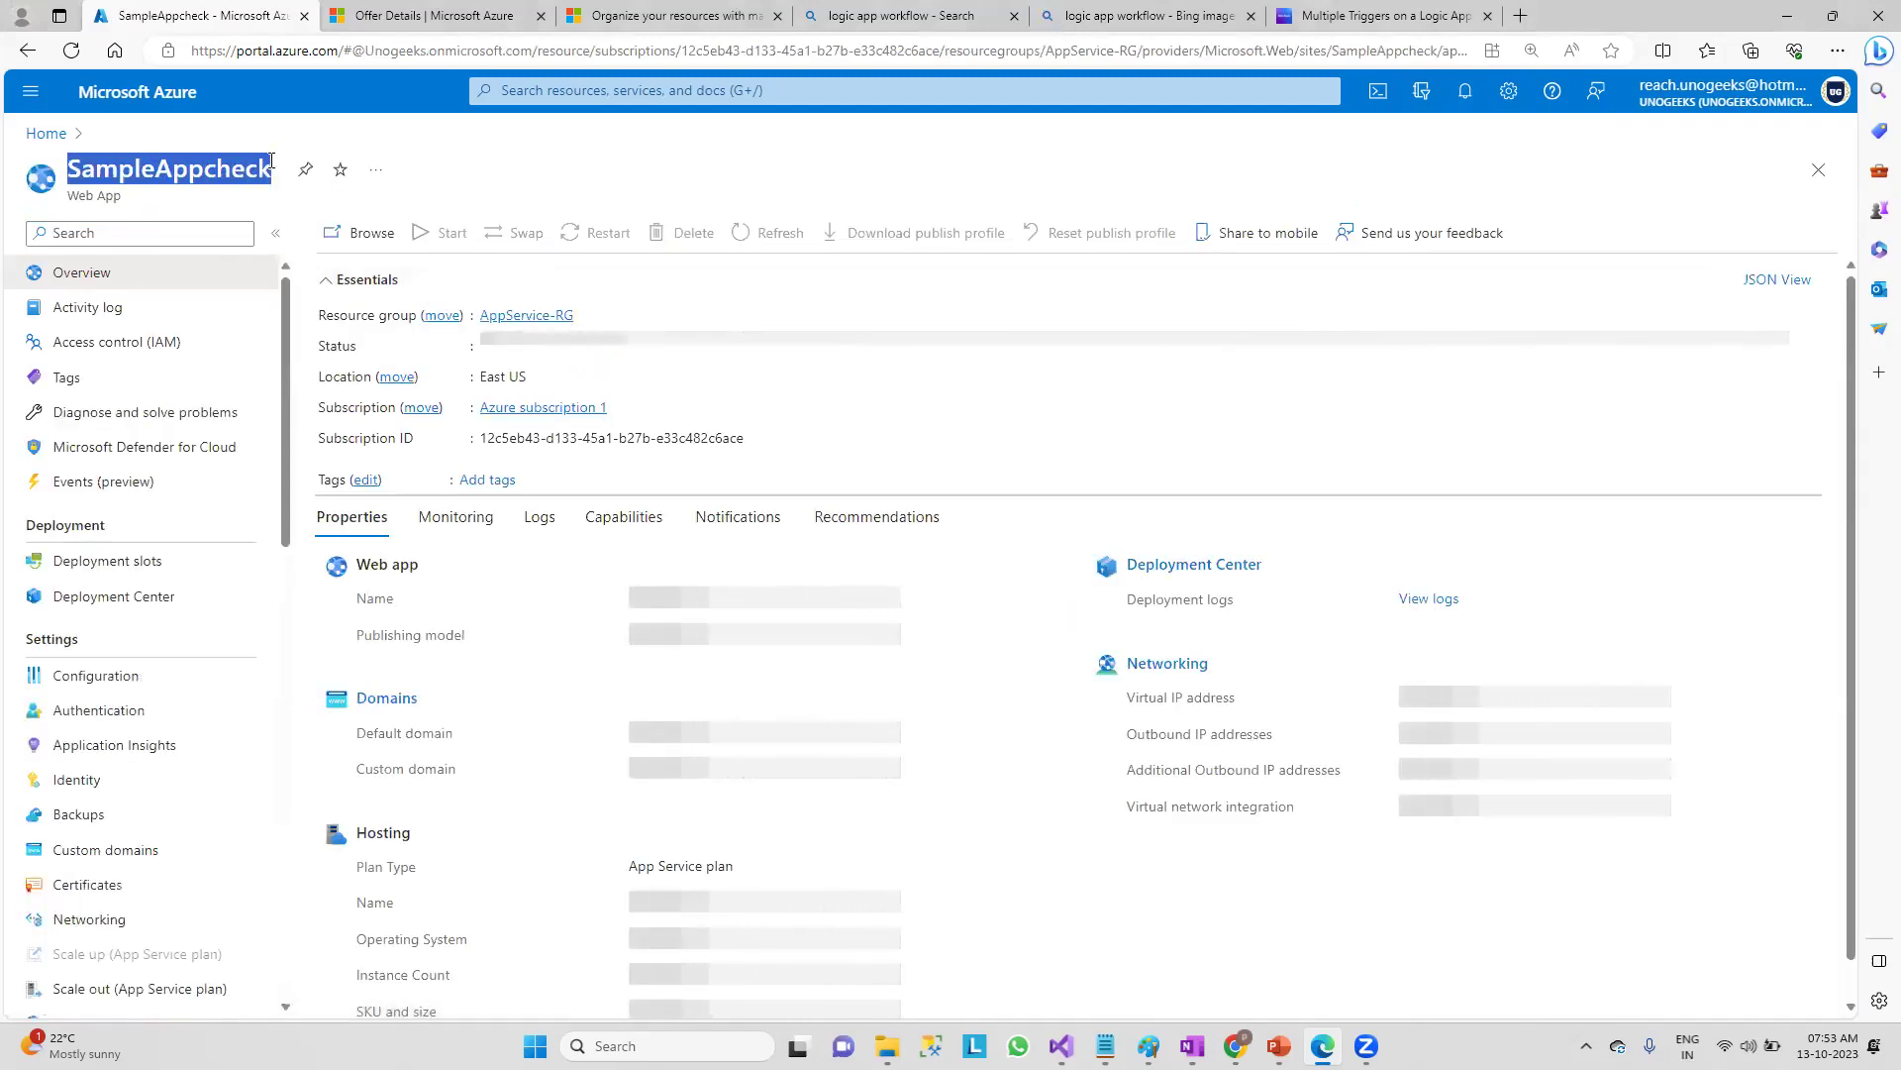
double_click(506, 346)
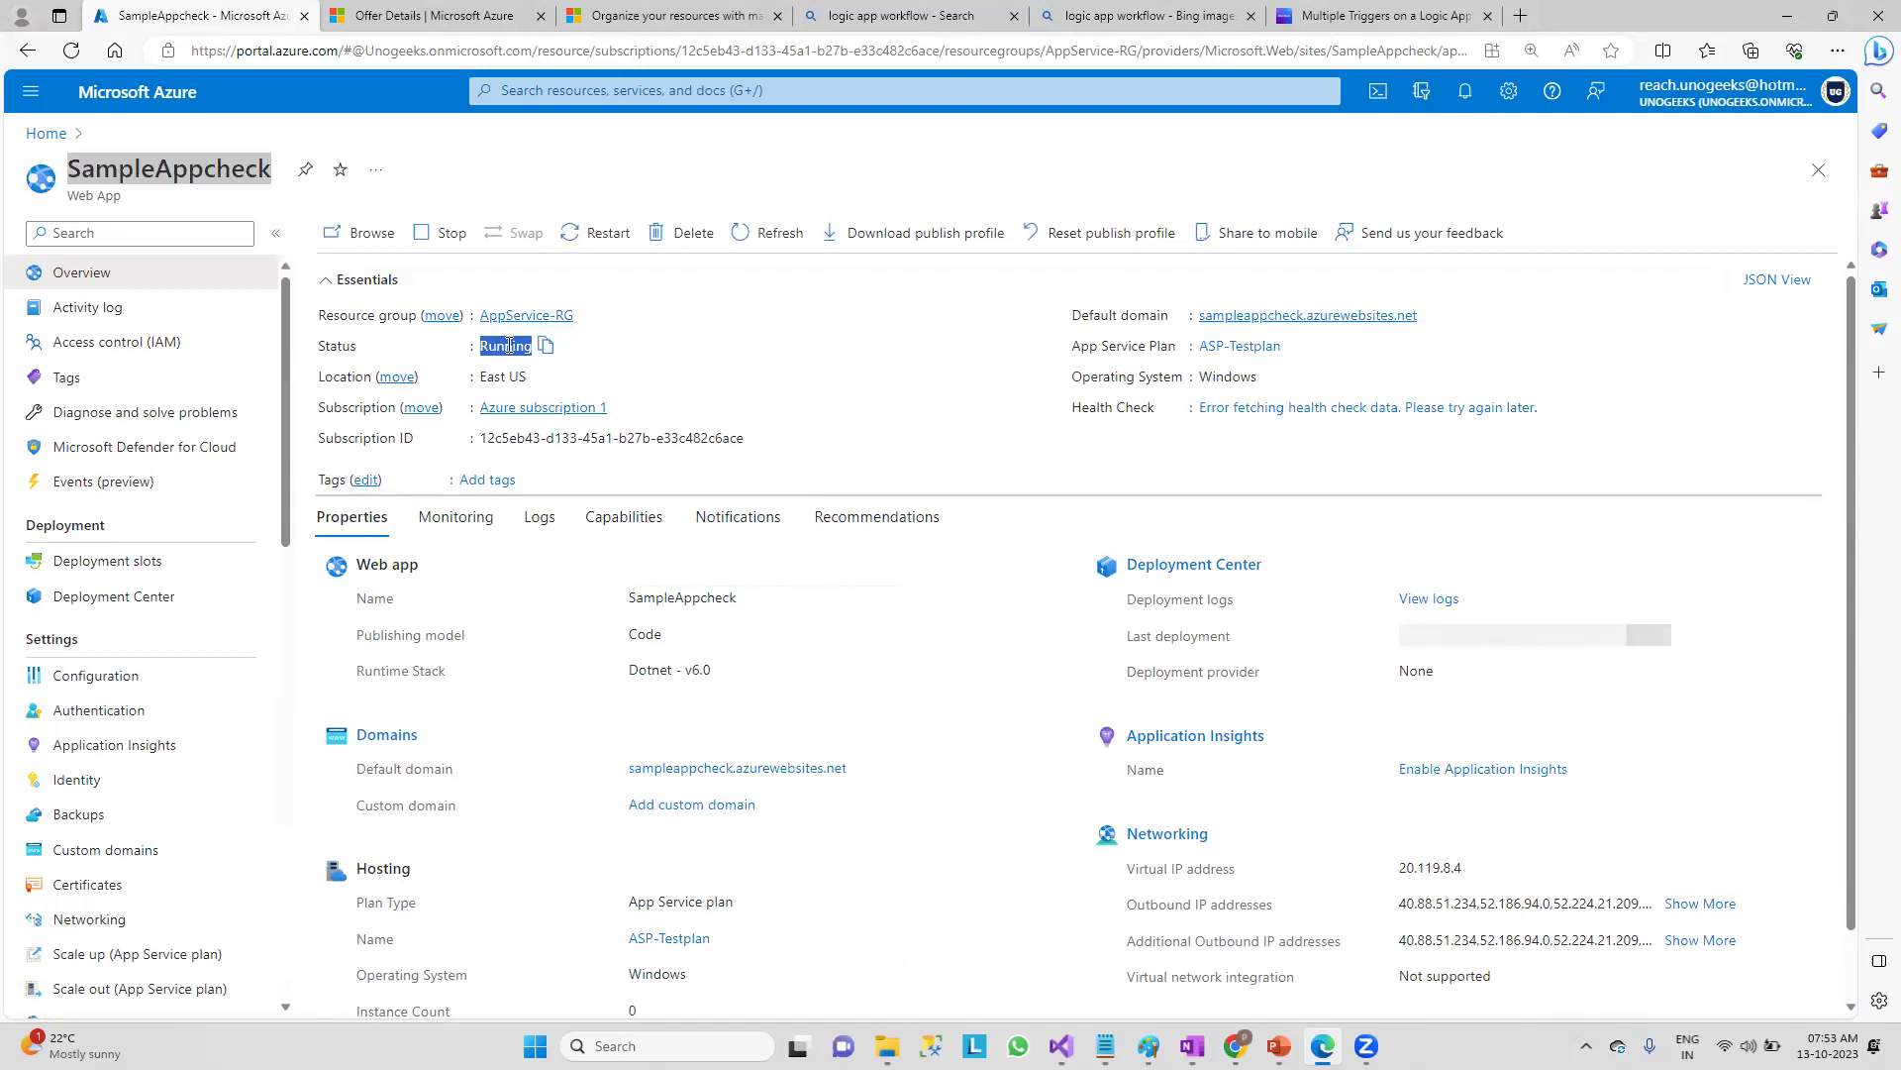
click(1260, 319)
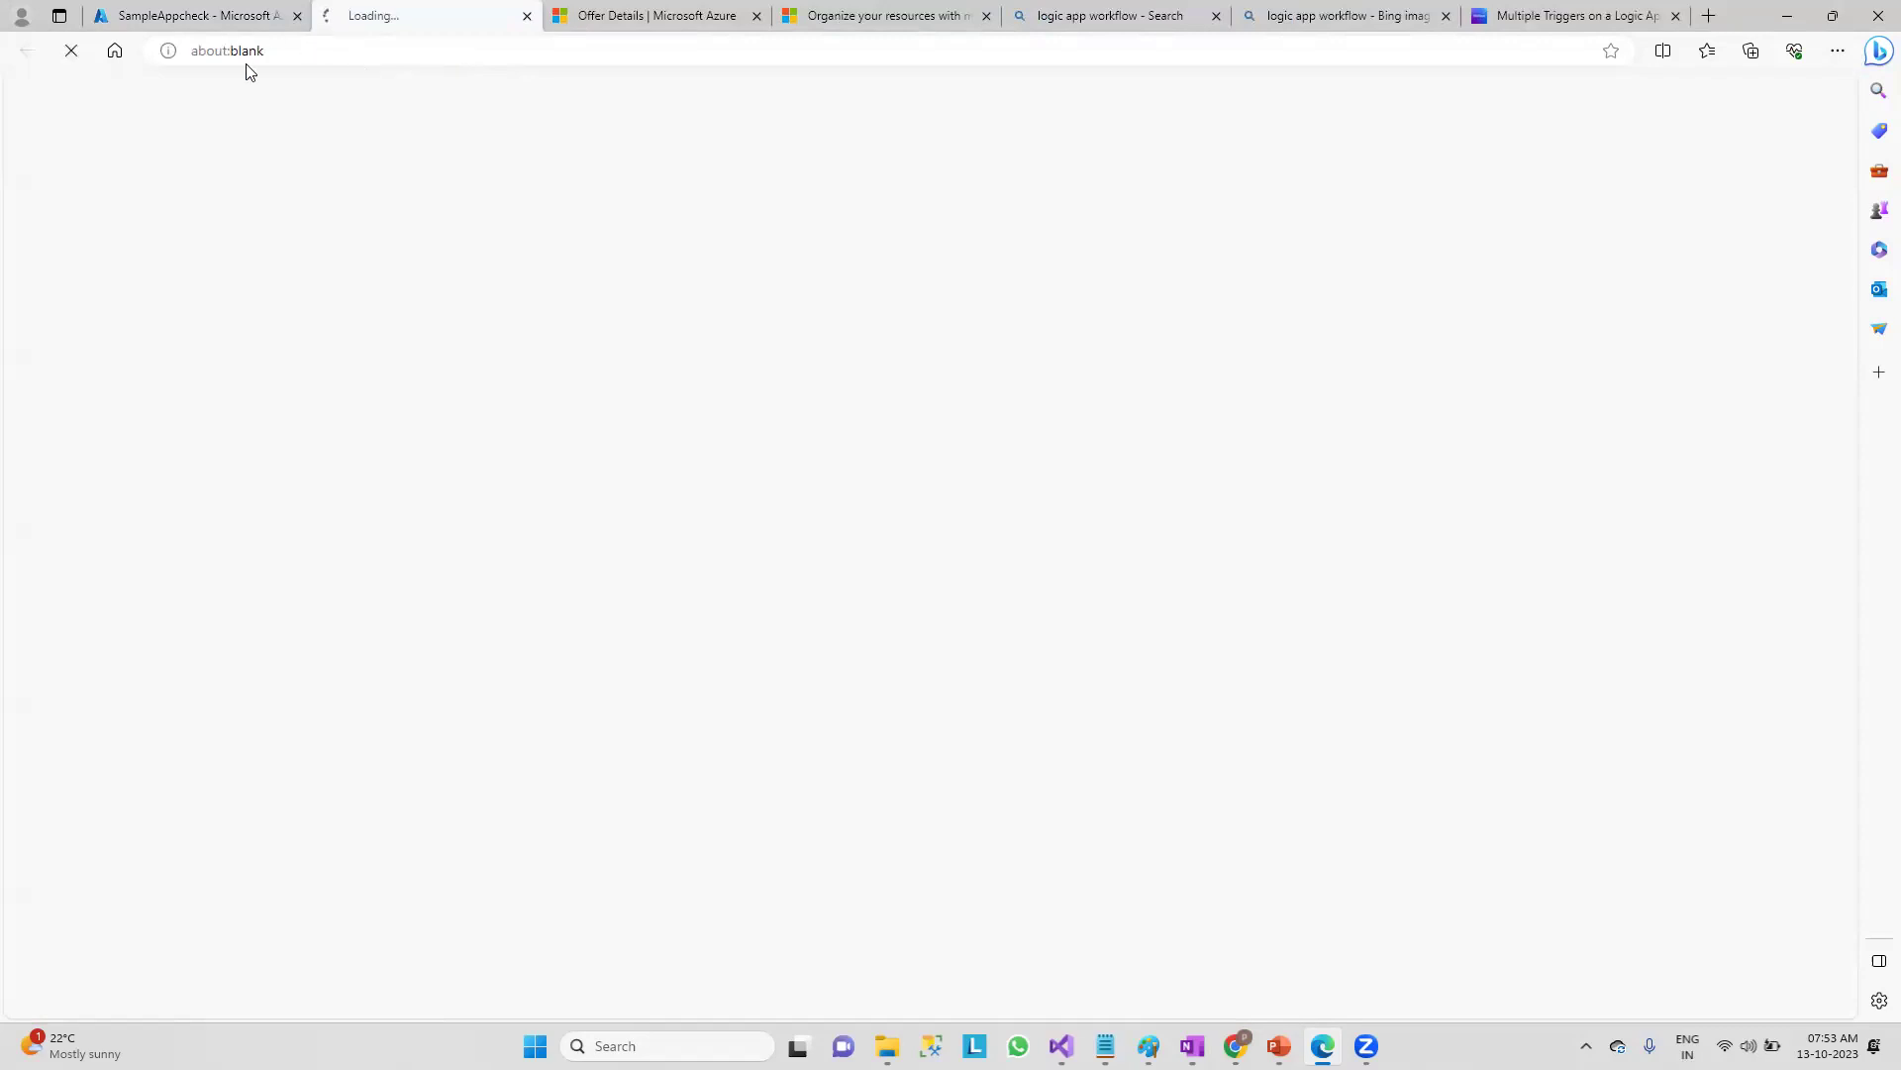
- Check the live site's address sampleappcheck.azurewebsites.net against the SampleAppcheck overview in the portal
click(241, 14)
click(412, 19)
click(477, 50)
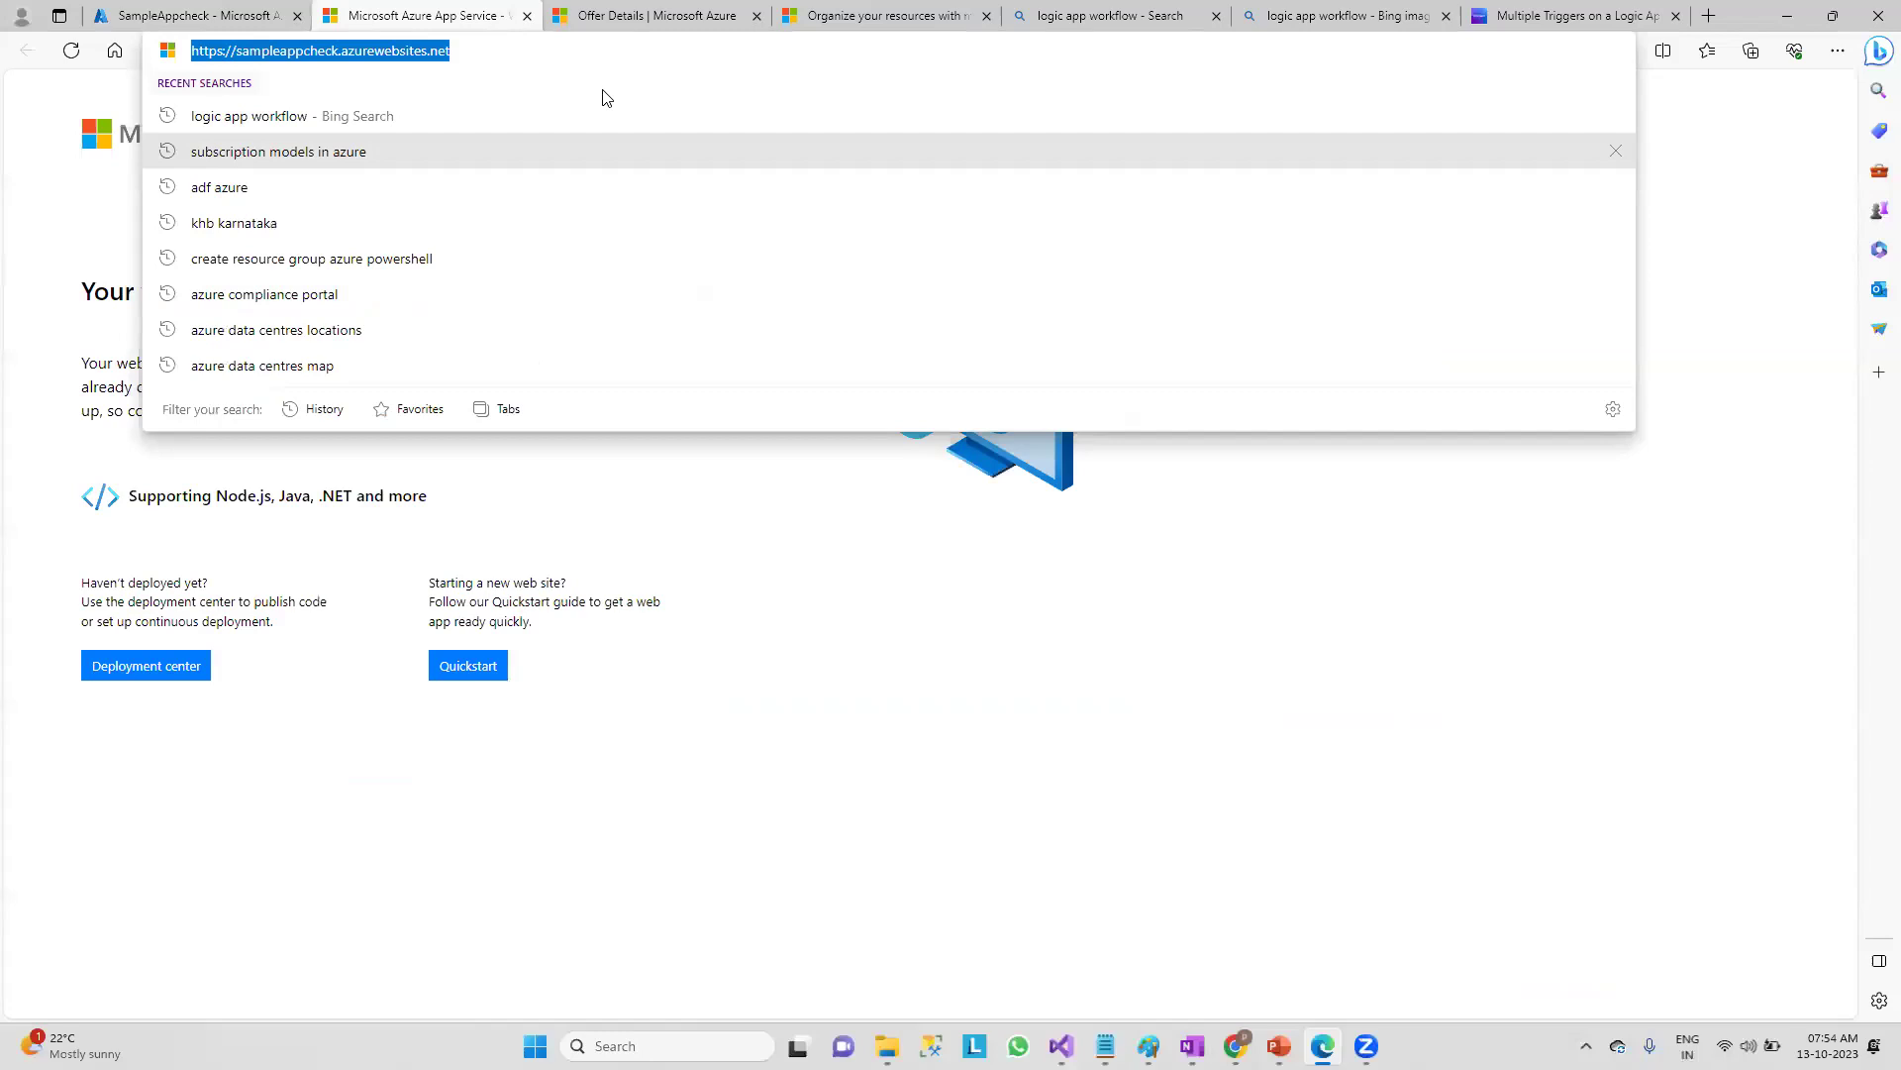
key(Escape)
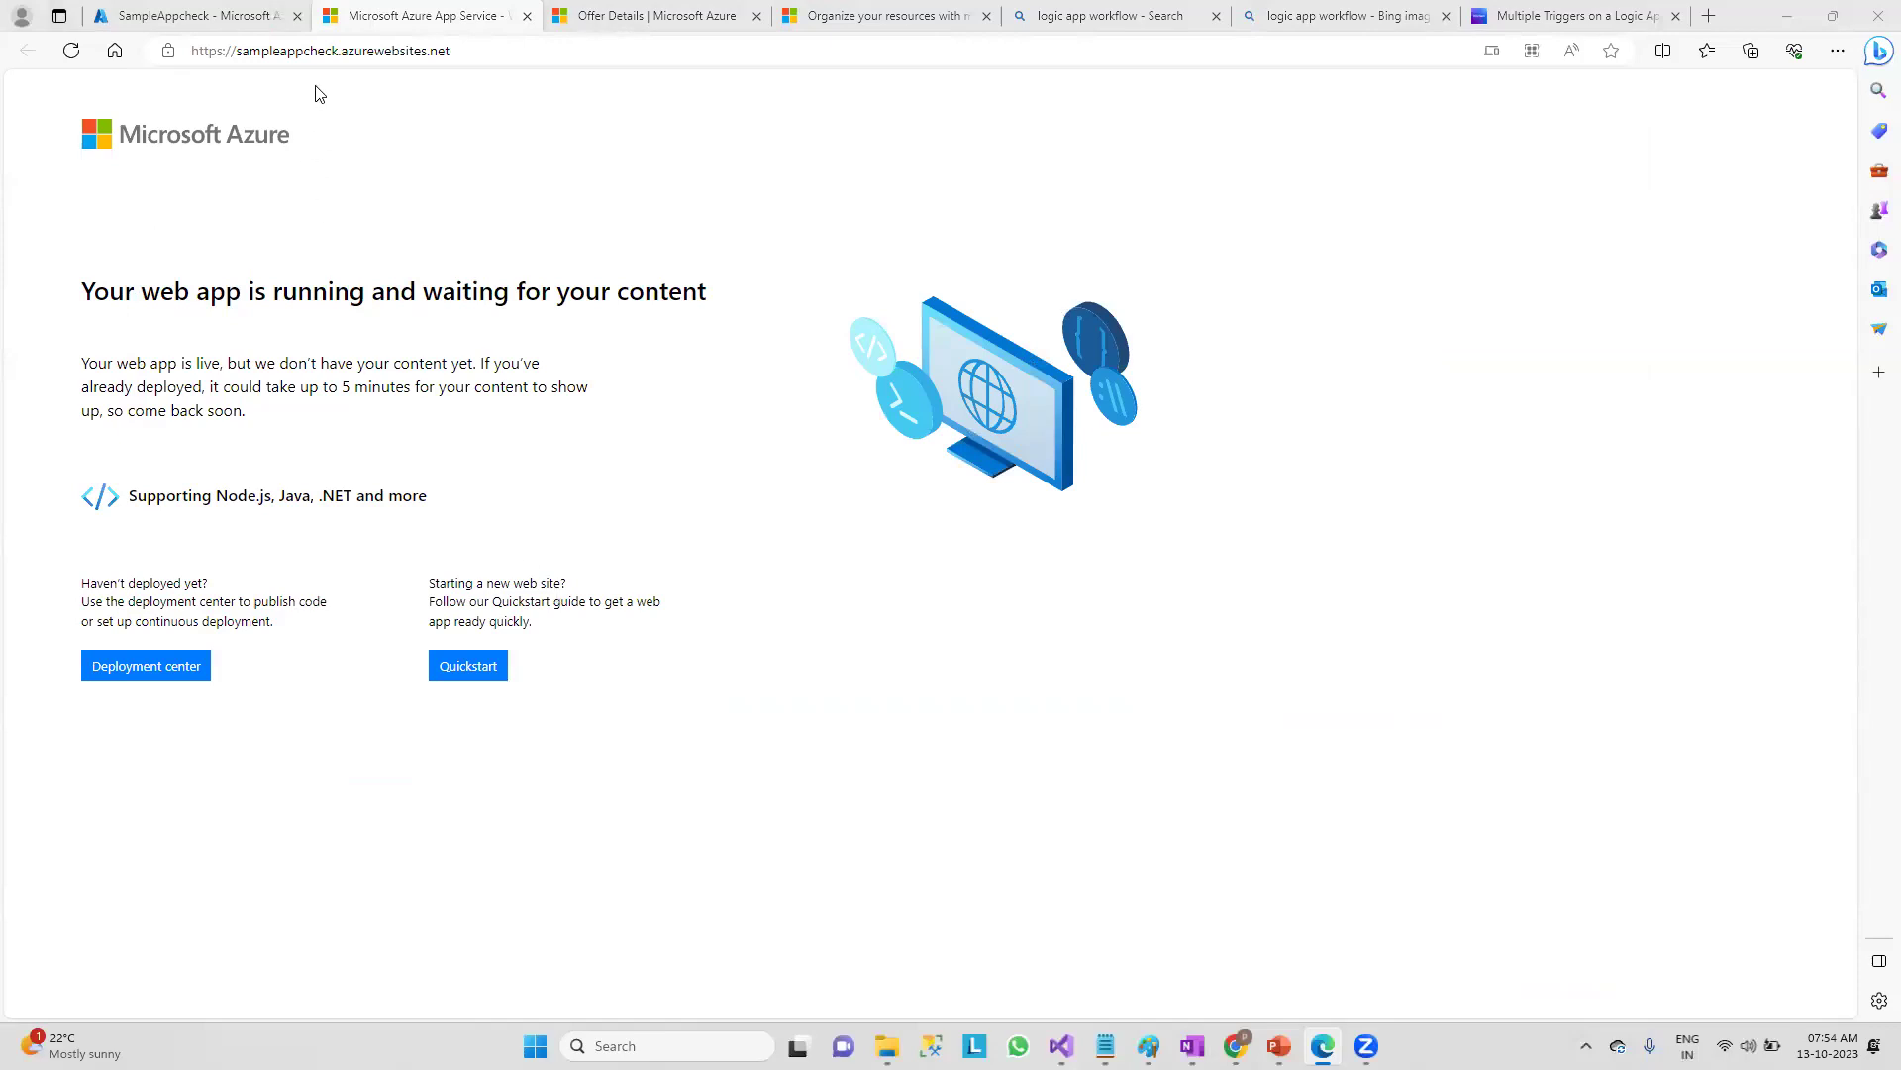
drag(481, 51, 192, 69)
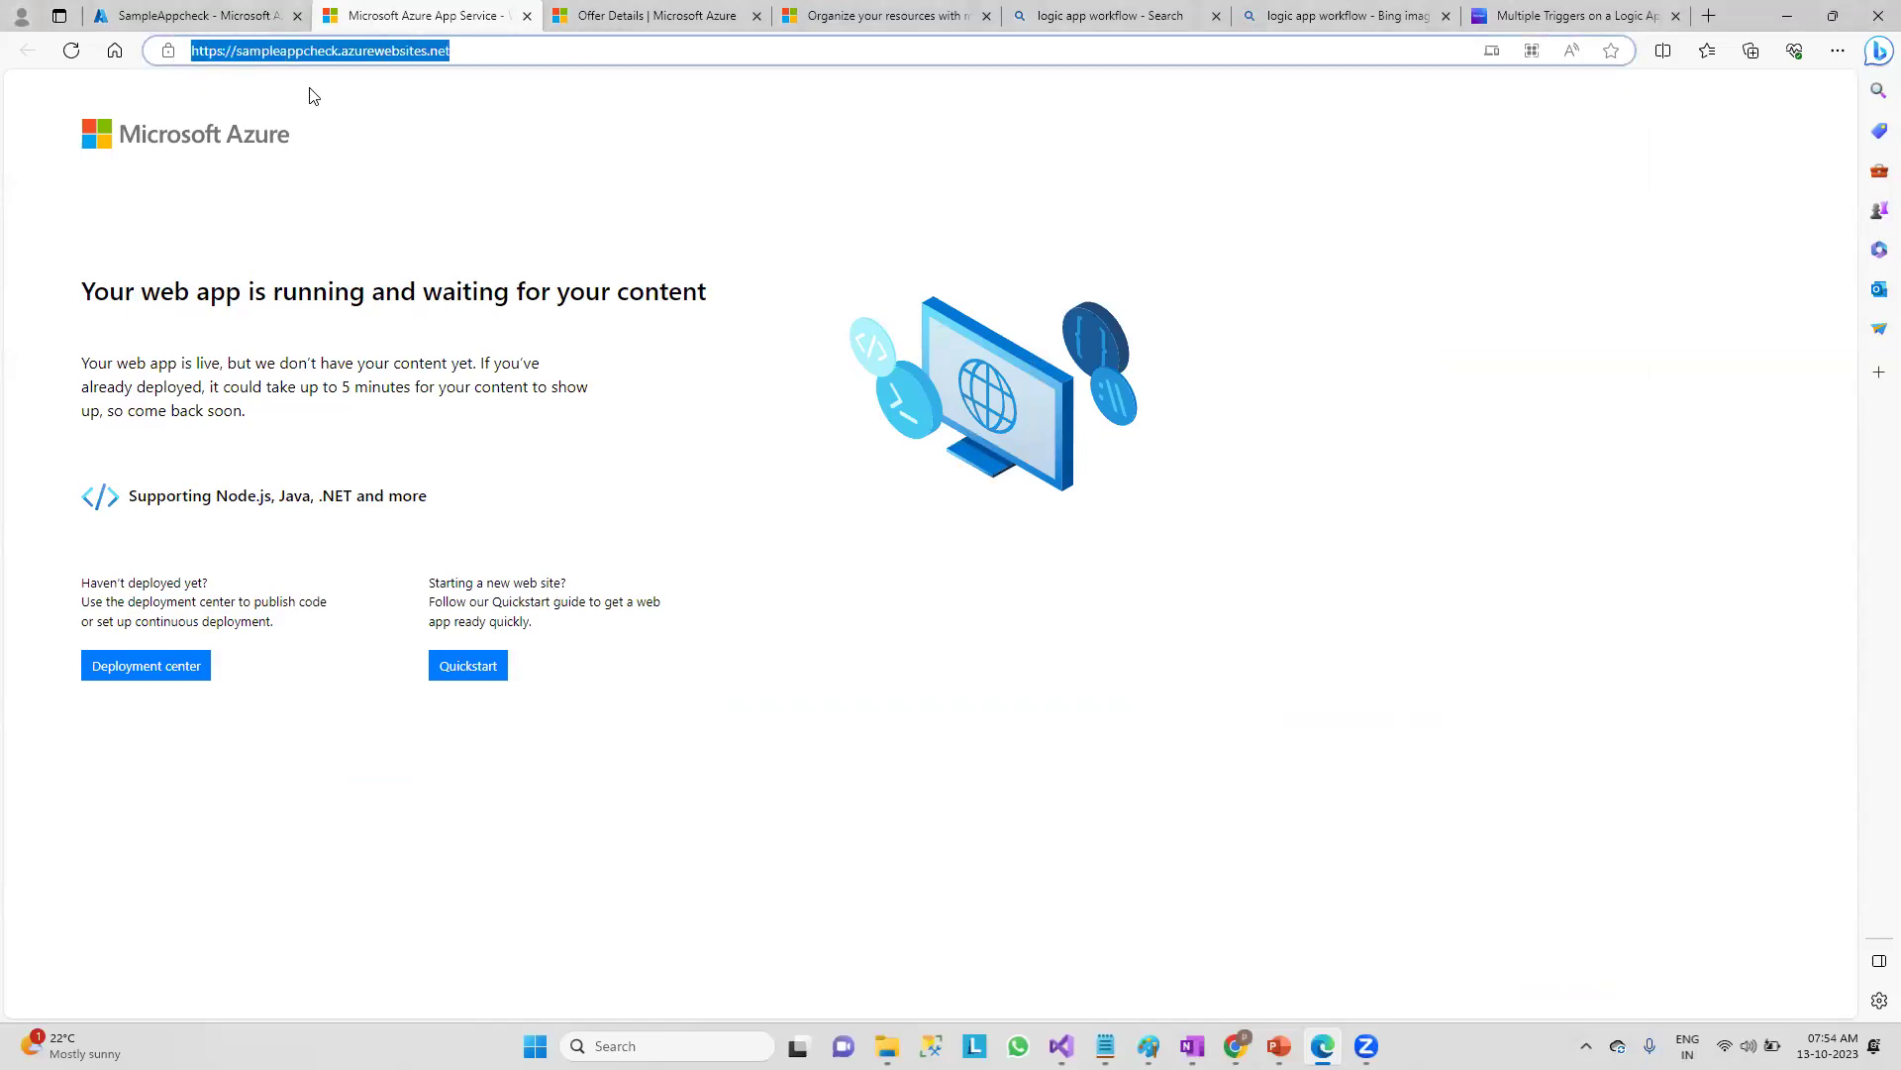
click(253, 24)
click(433, 28)
click(240, 18)
click(408, 30)
click(226, 21)
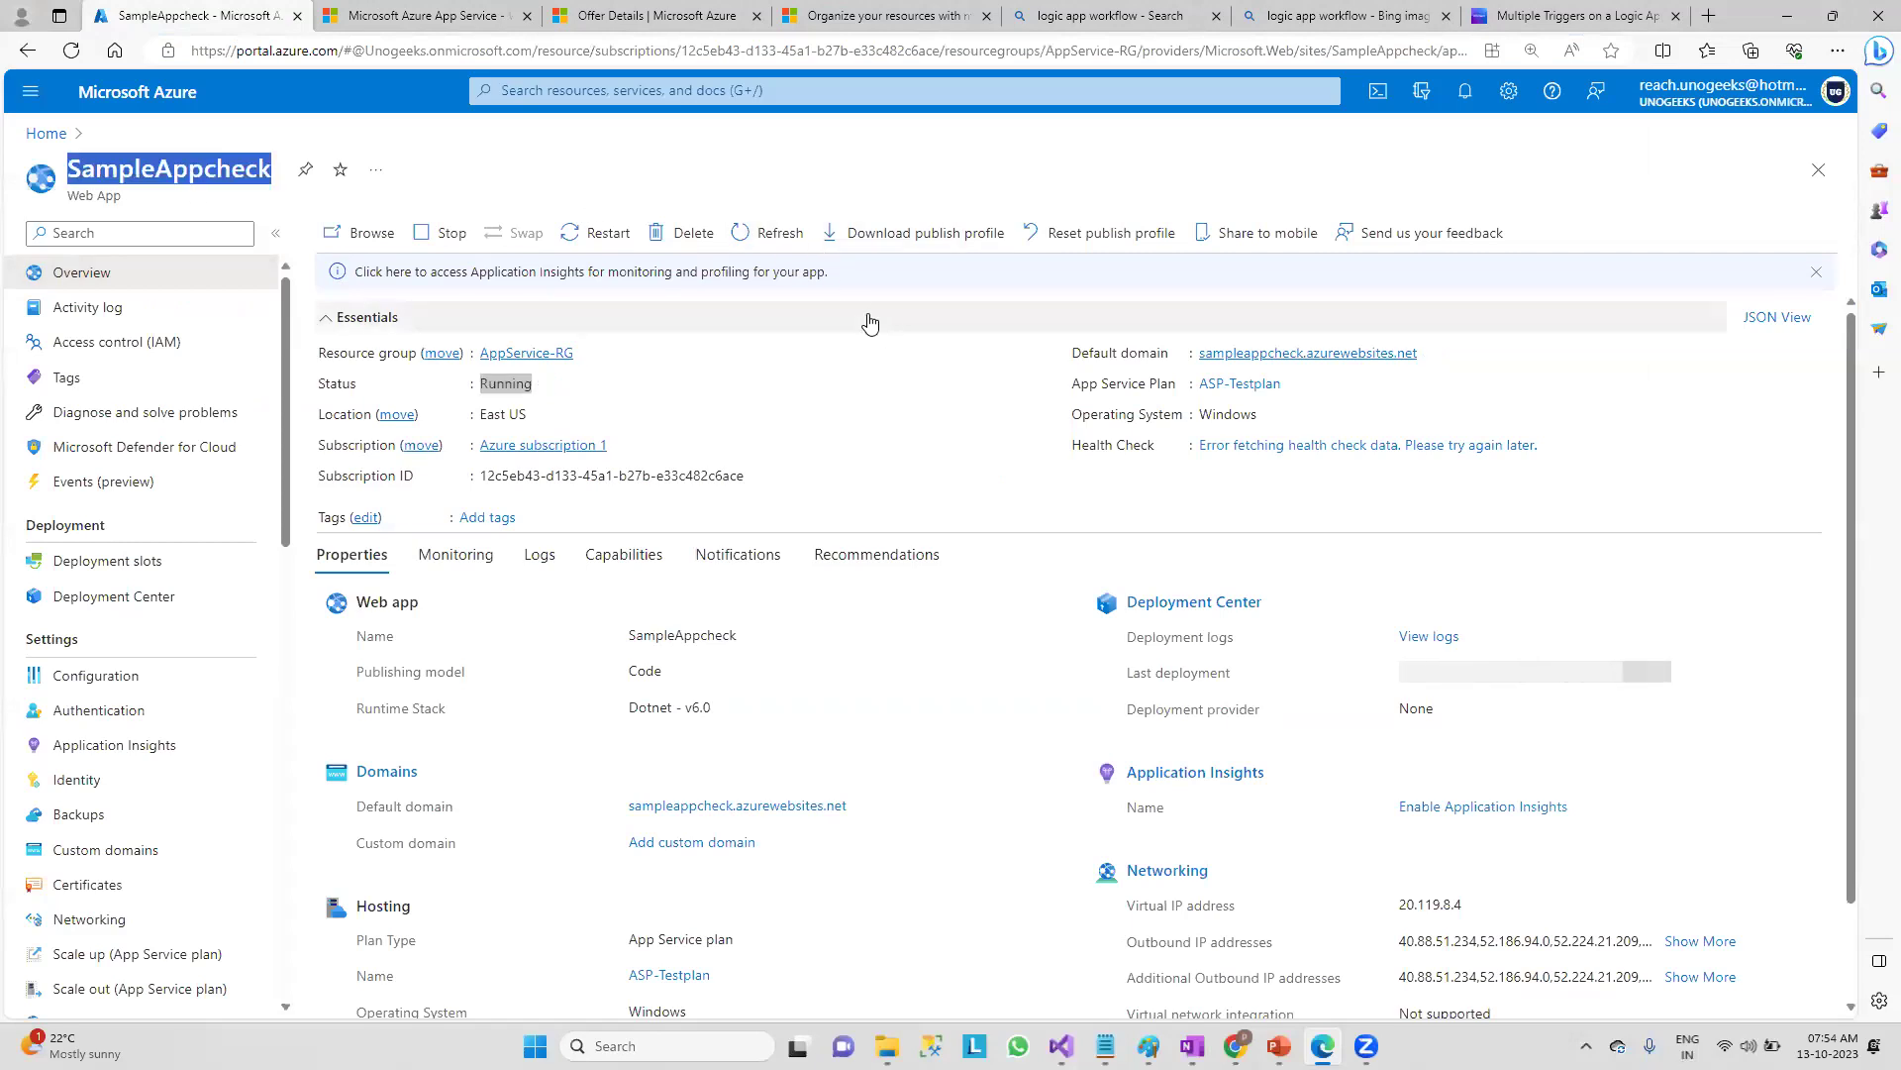
- Open the resources list of Azure subscription 1 and examine the type of the SampleAppcheck resource
click(567, 445)
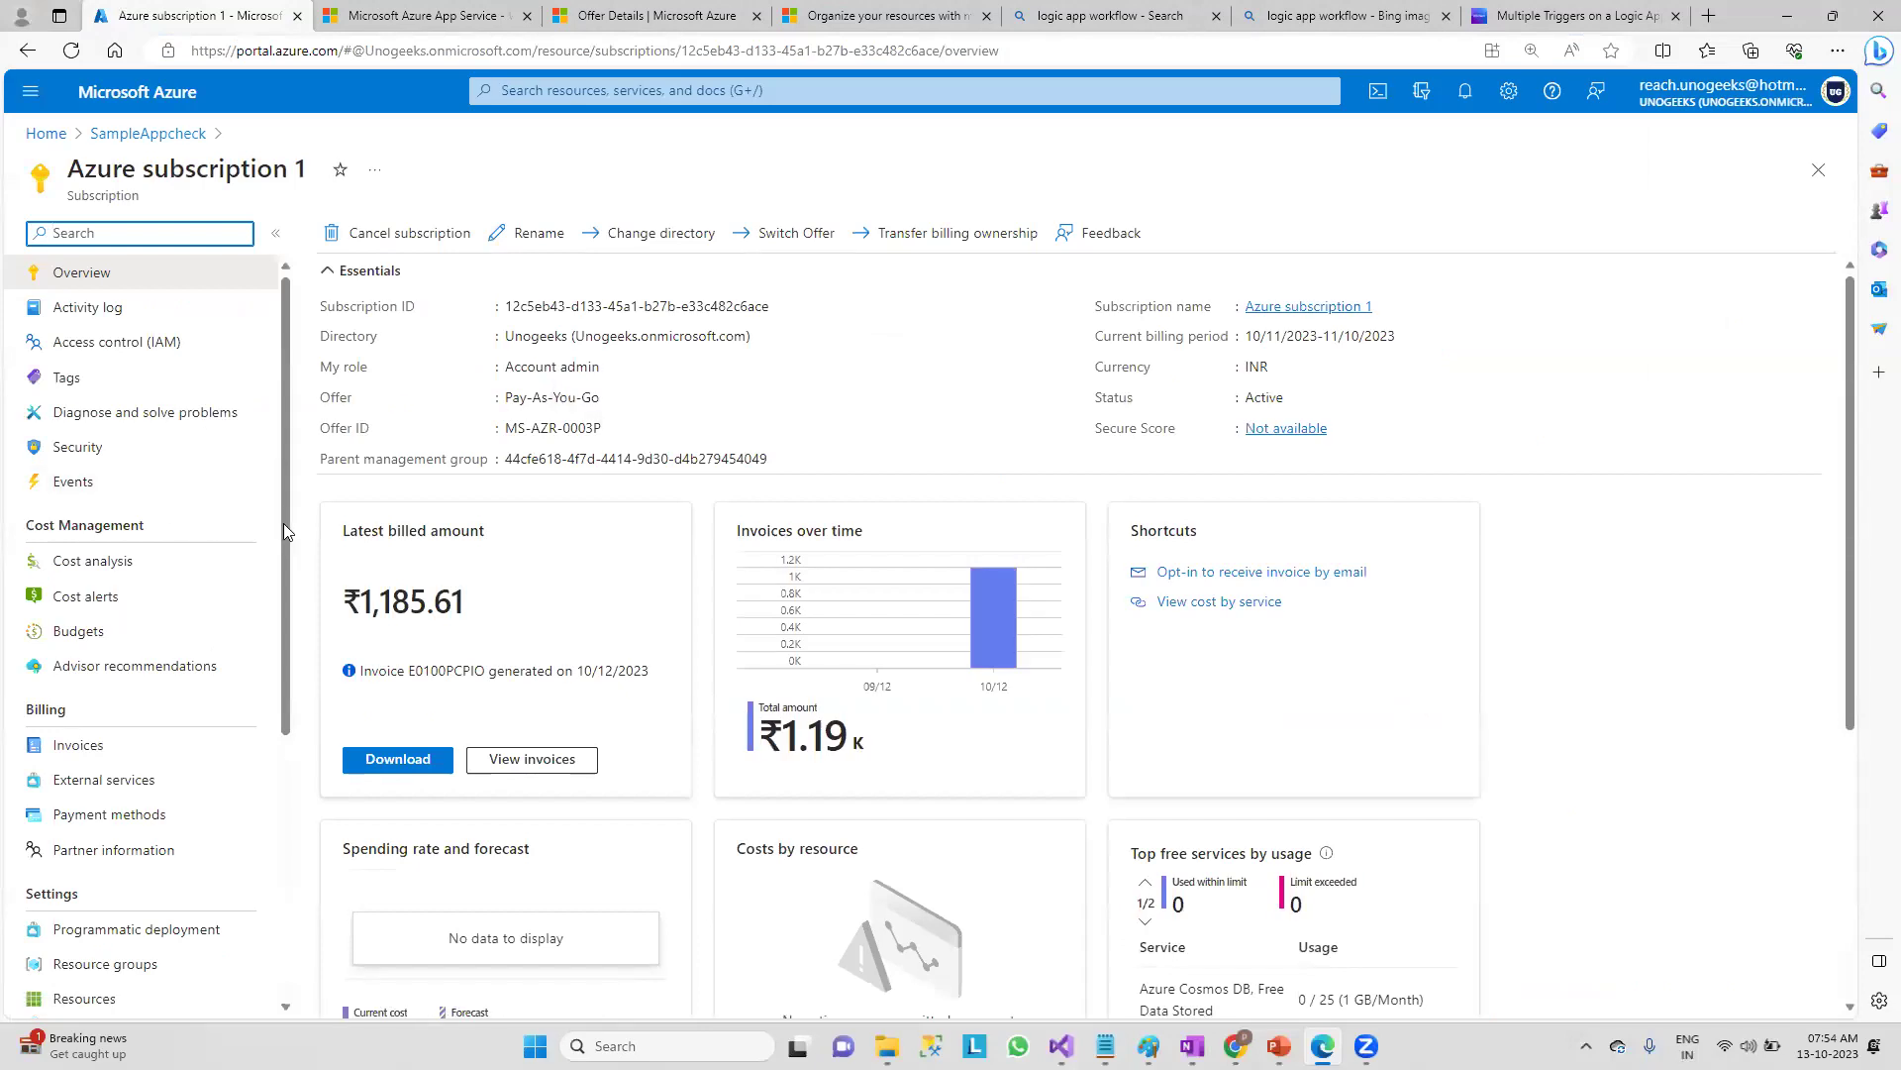
scroll(284, 523, down, 3)
click(99, 657)
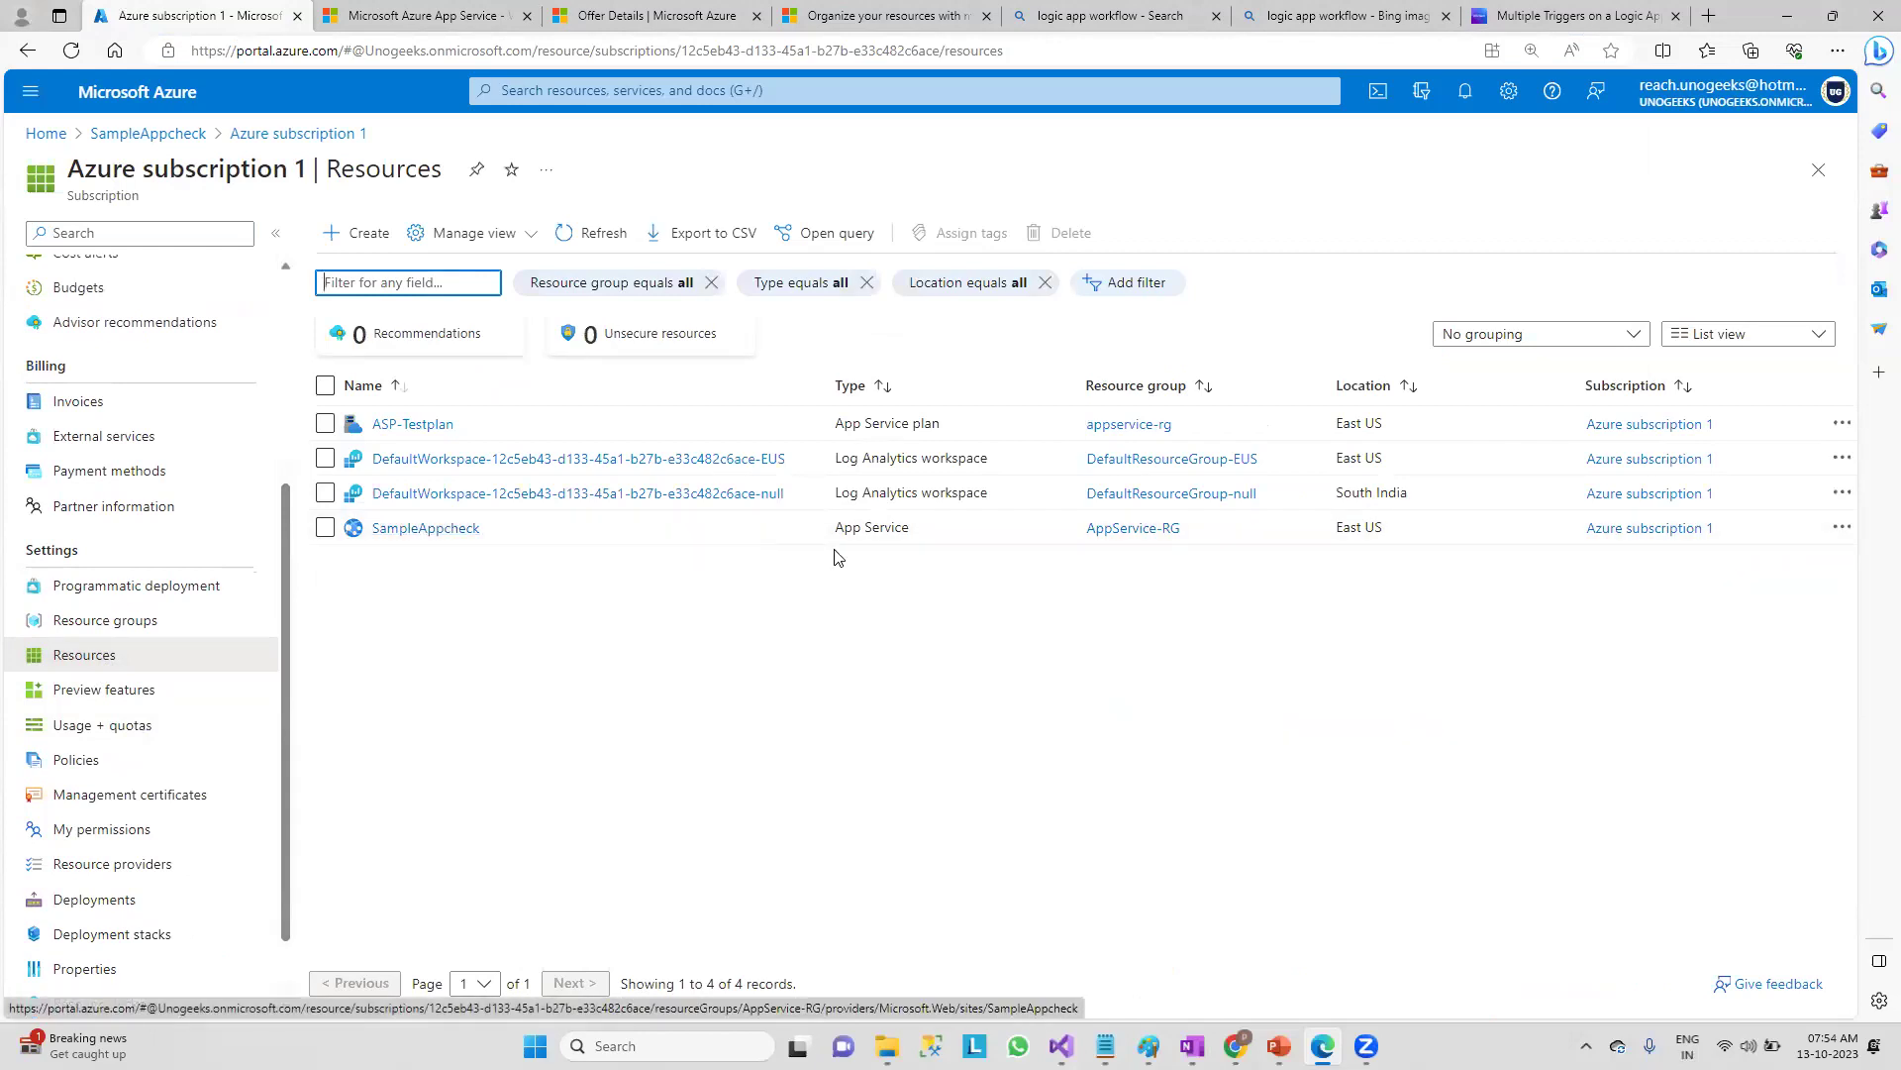
drag(966, 536, 833, 532)
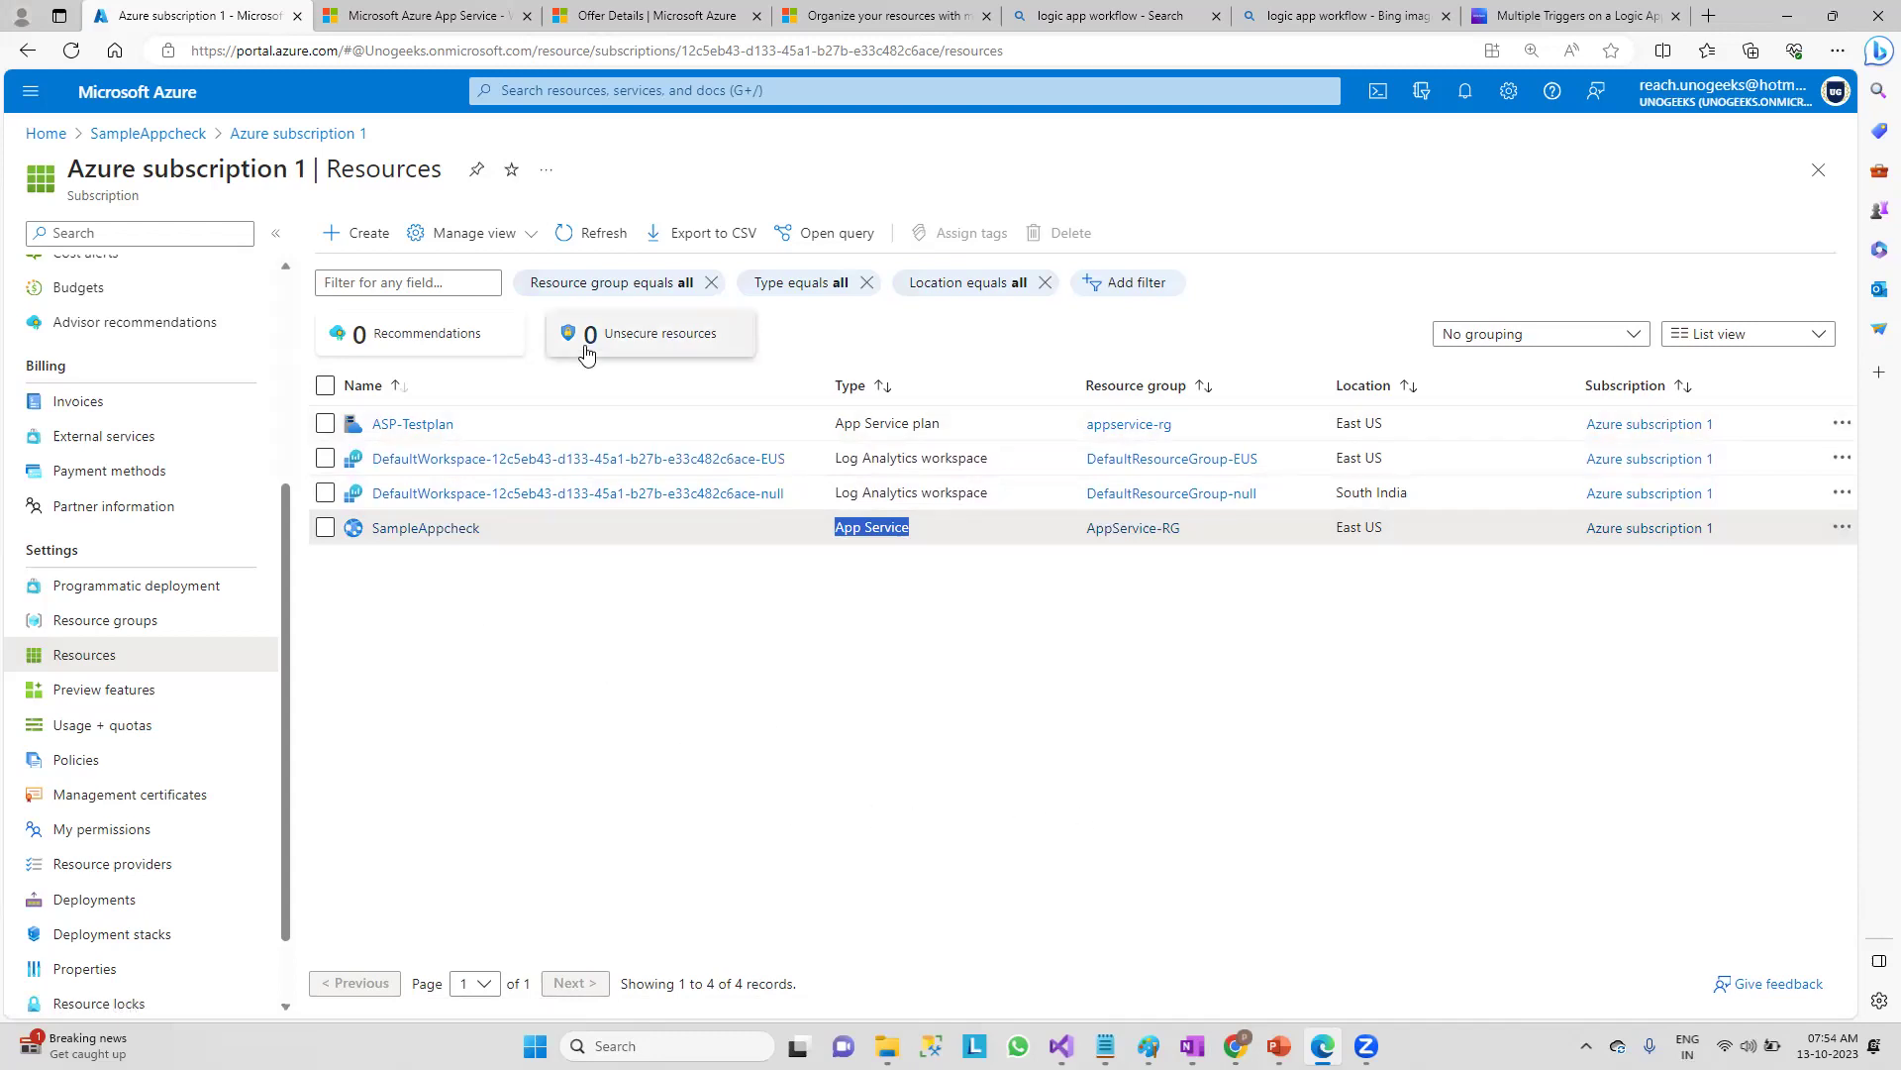
click(660, 282)
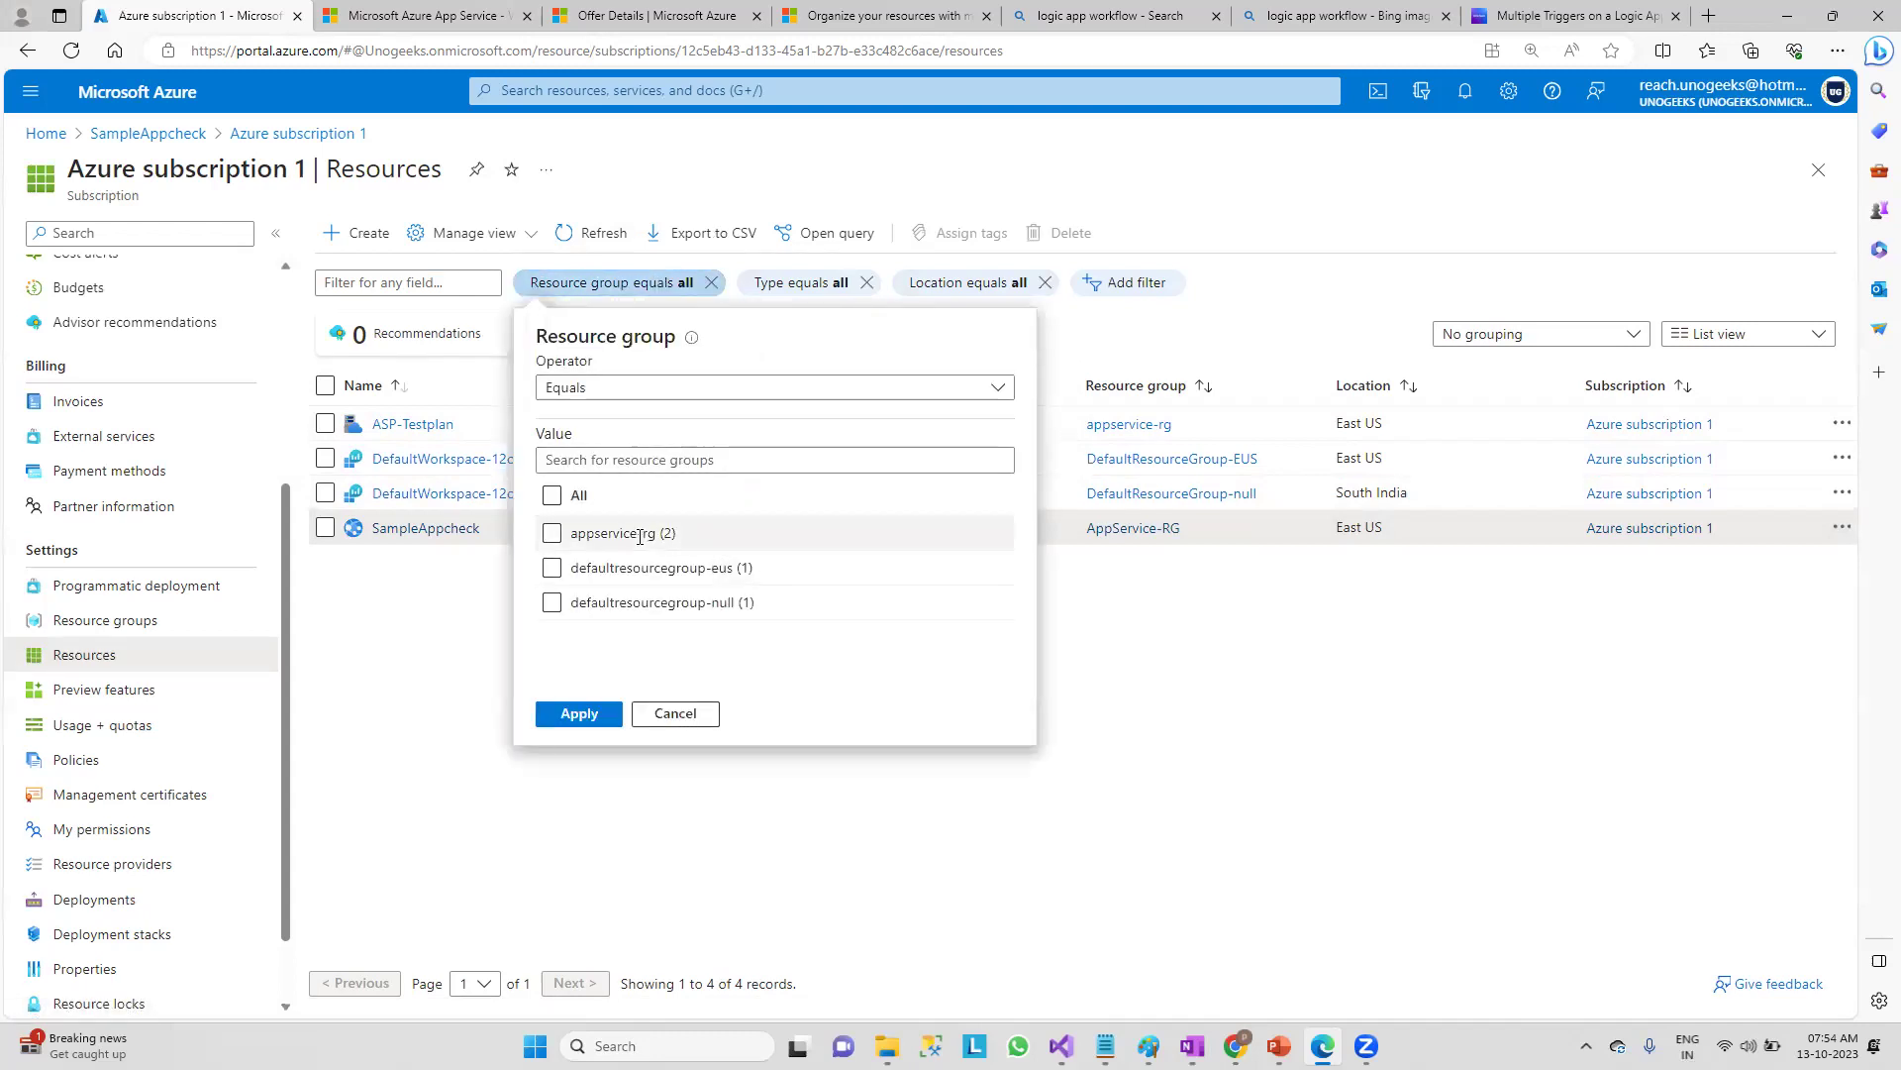
click(553, 534)
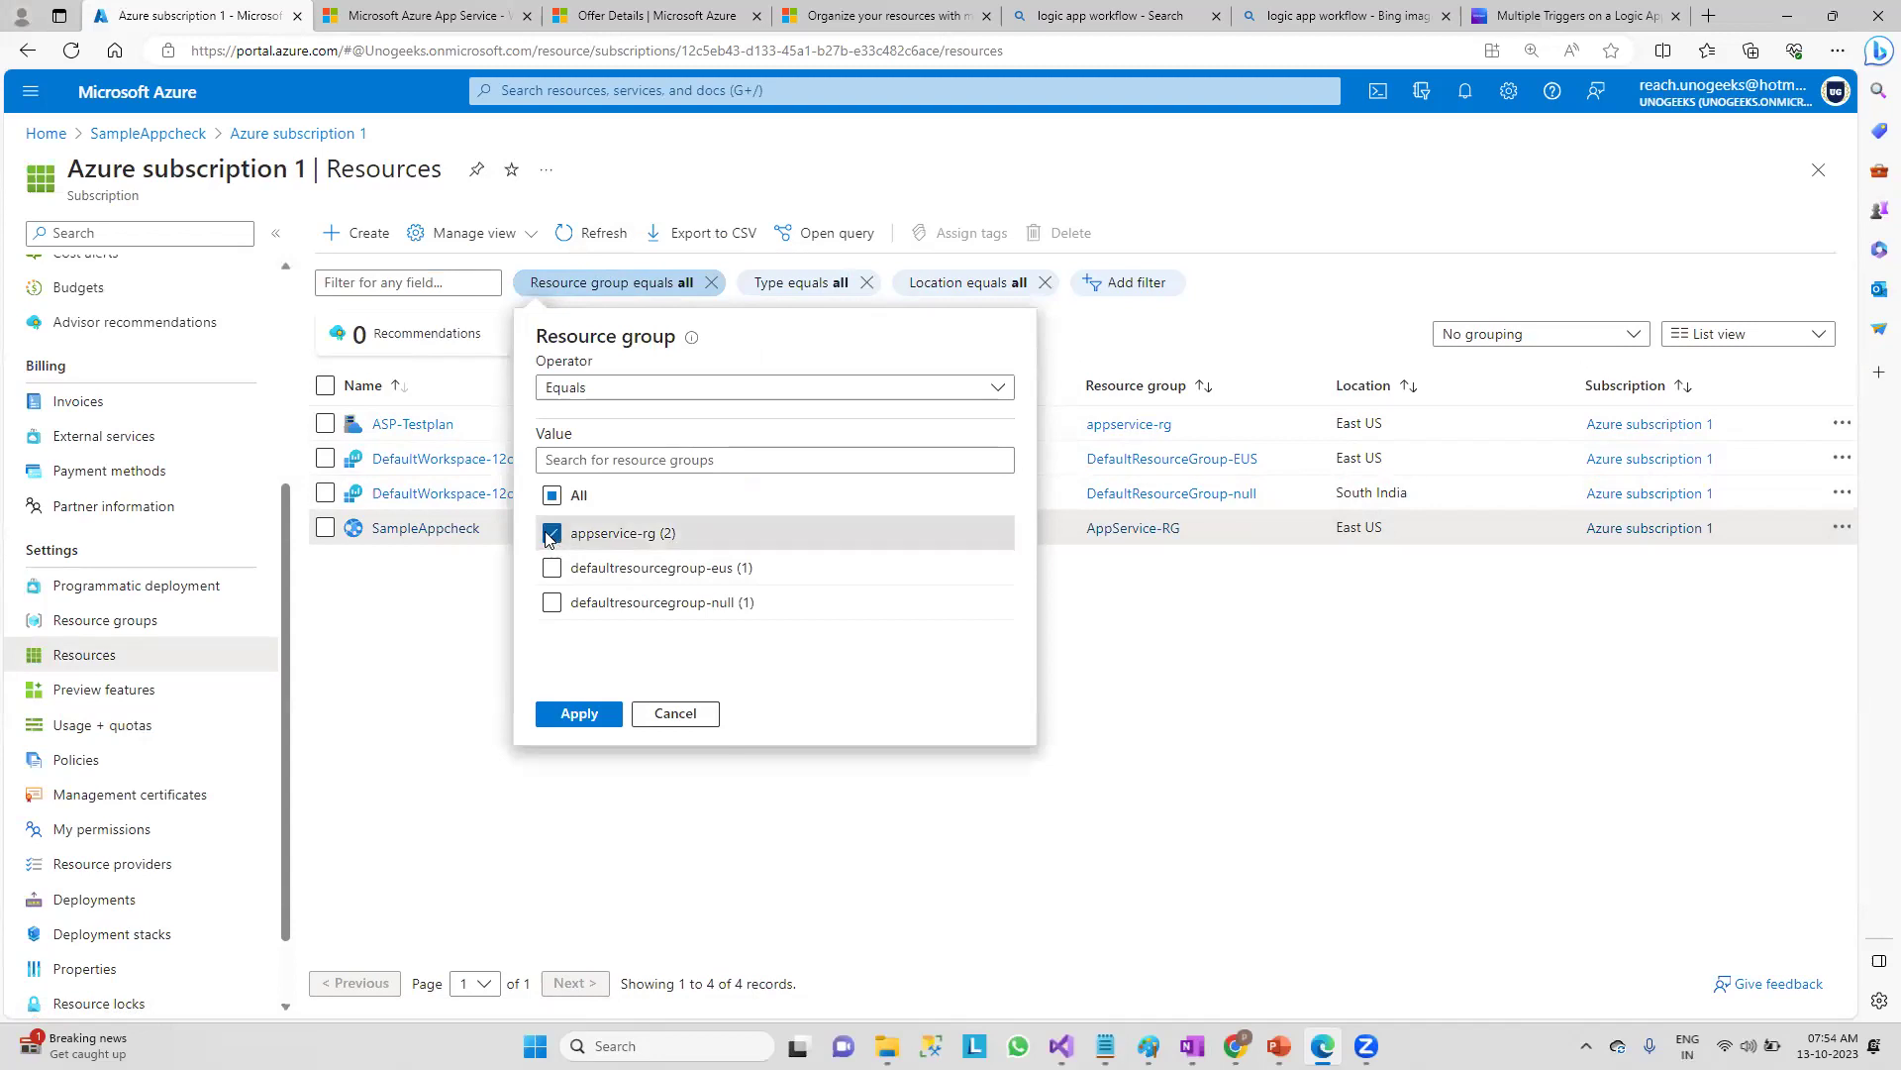
click(552, 534)
click(1117, 739)
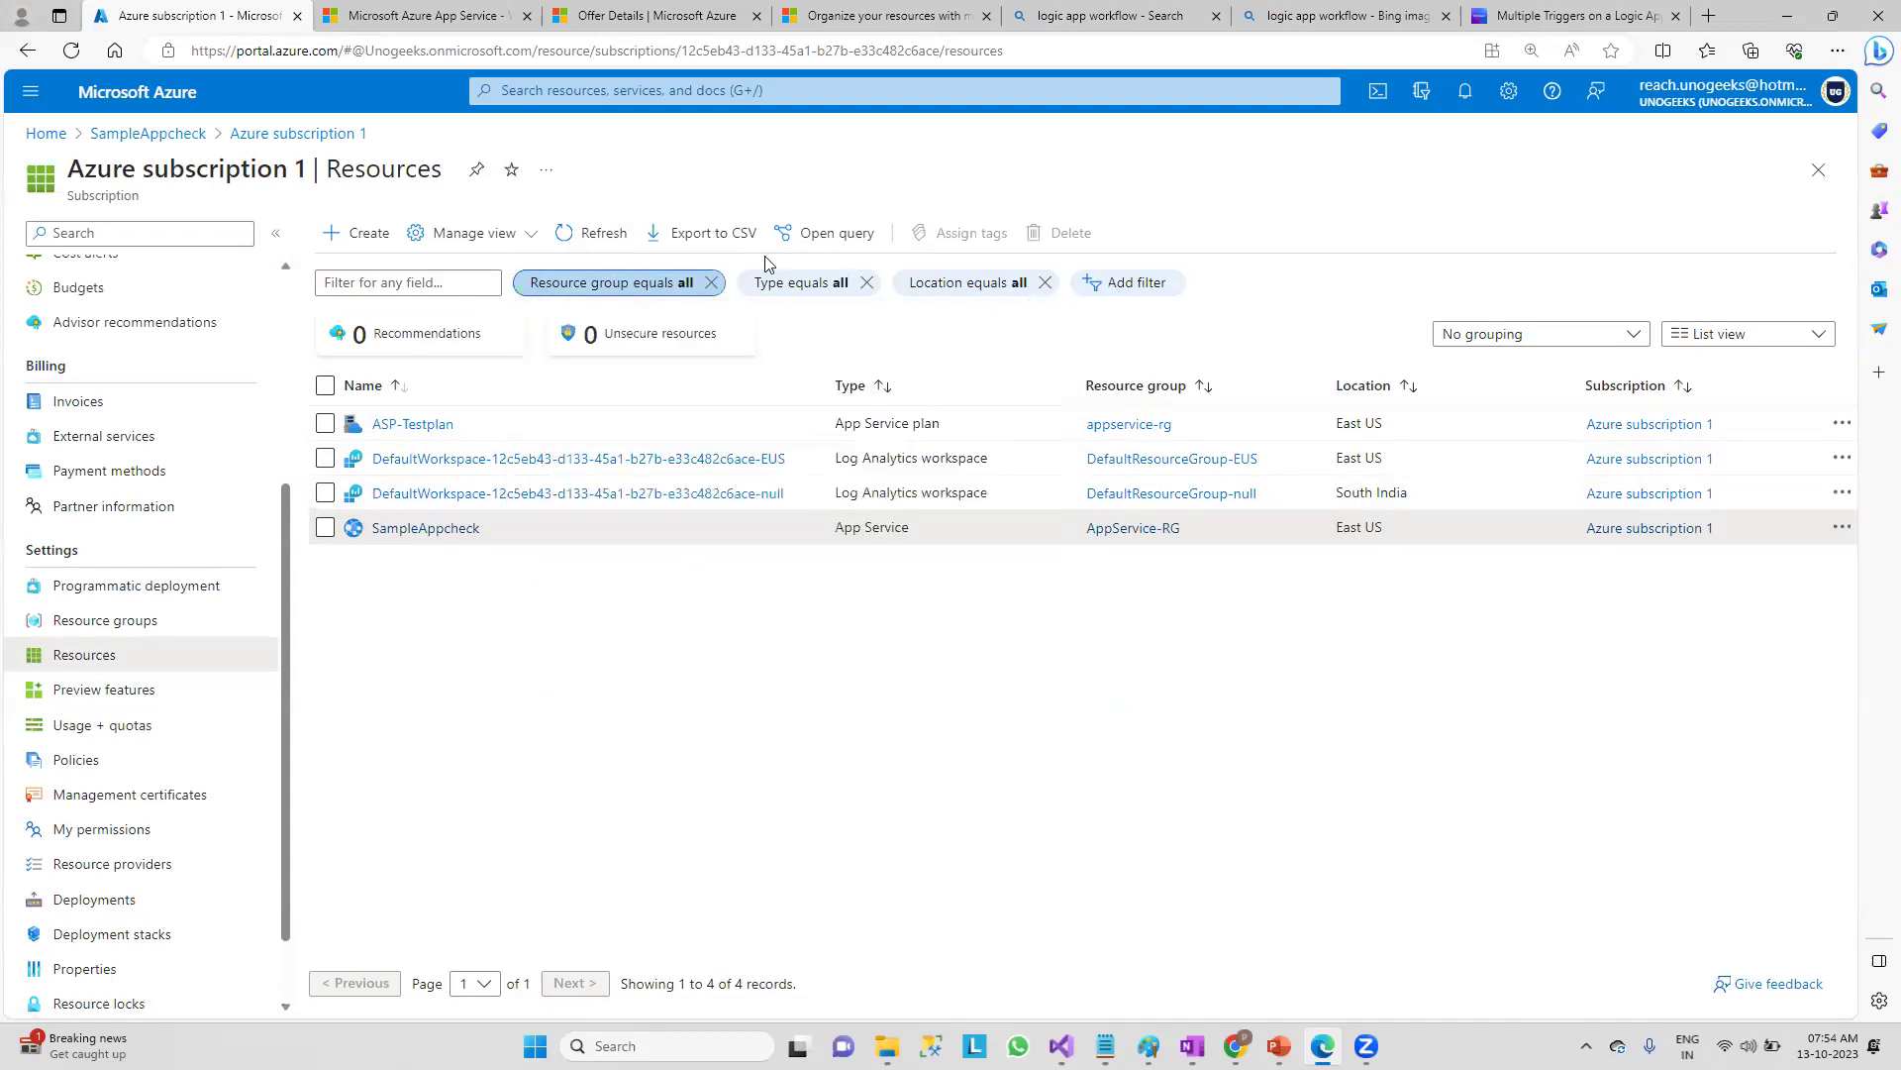
- Filter the subscription's resources to the East US location
click(970, 285)
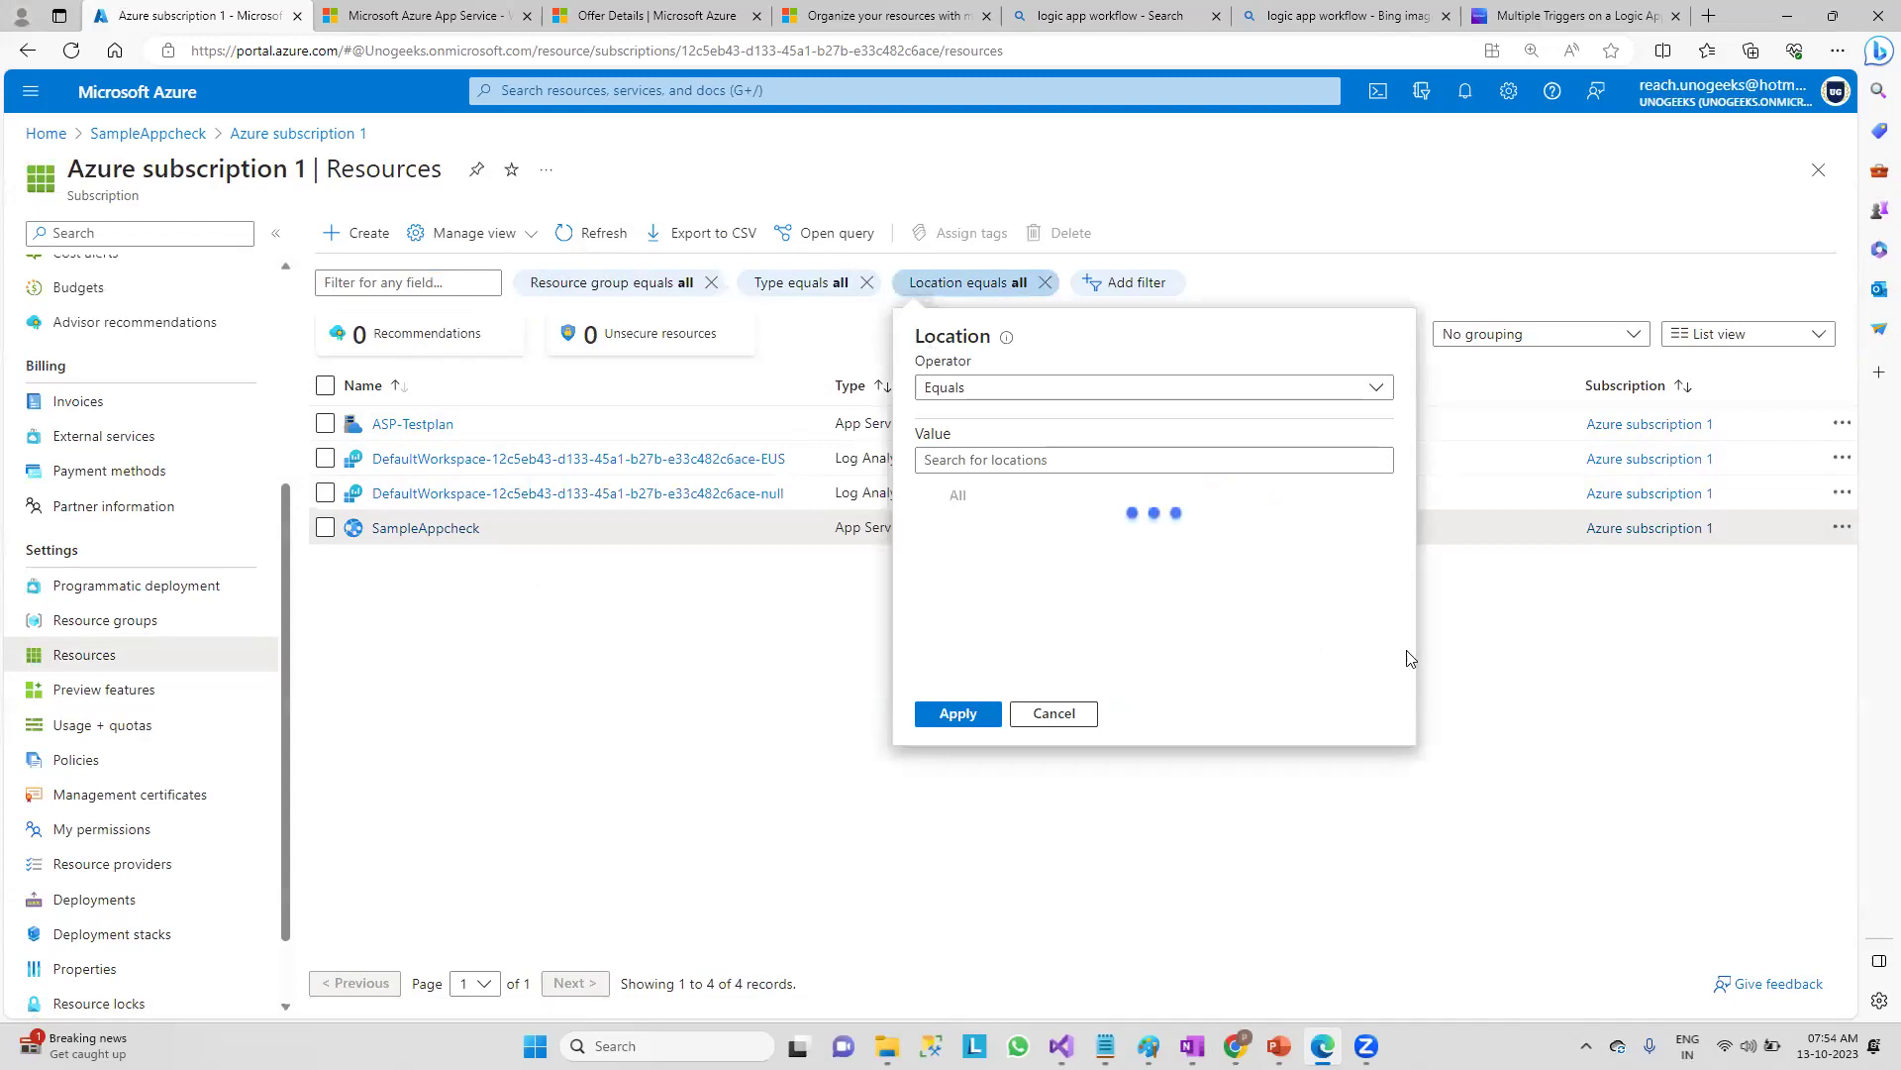
click(1626, 687)
drag(1386, 530, 1333, 530)
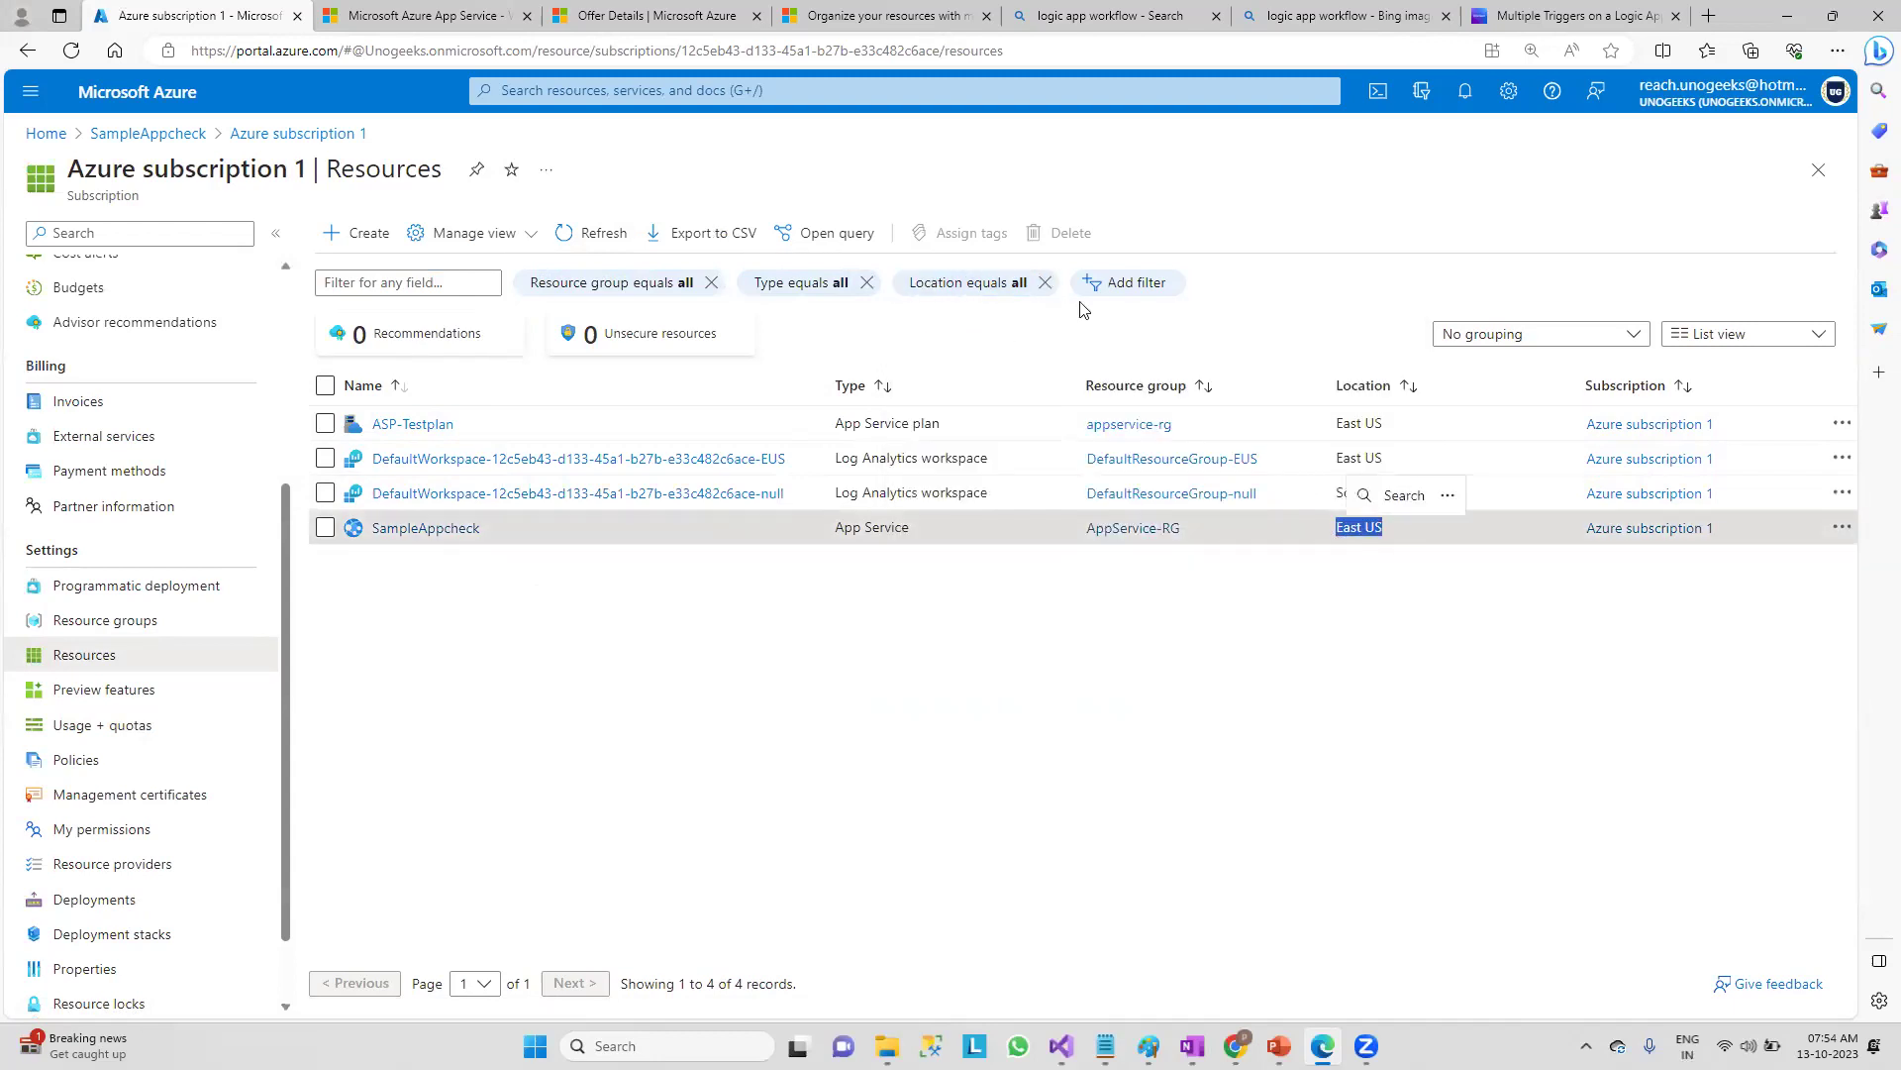
click(993, 287)
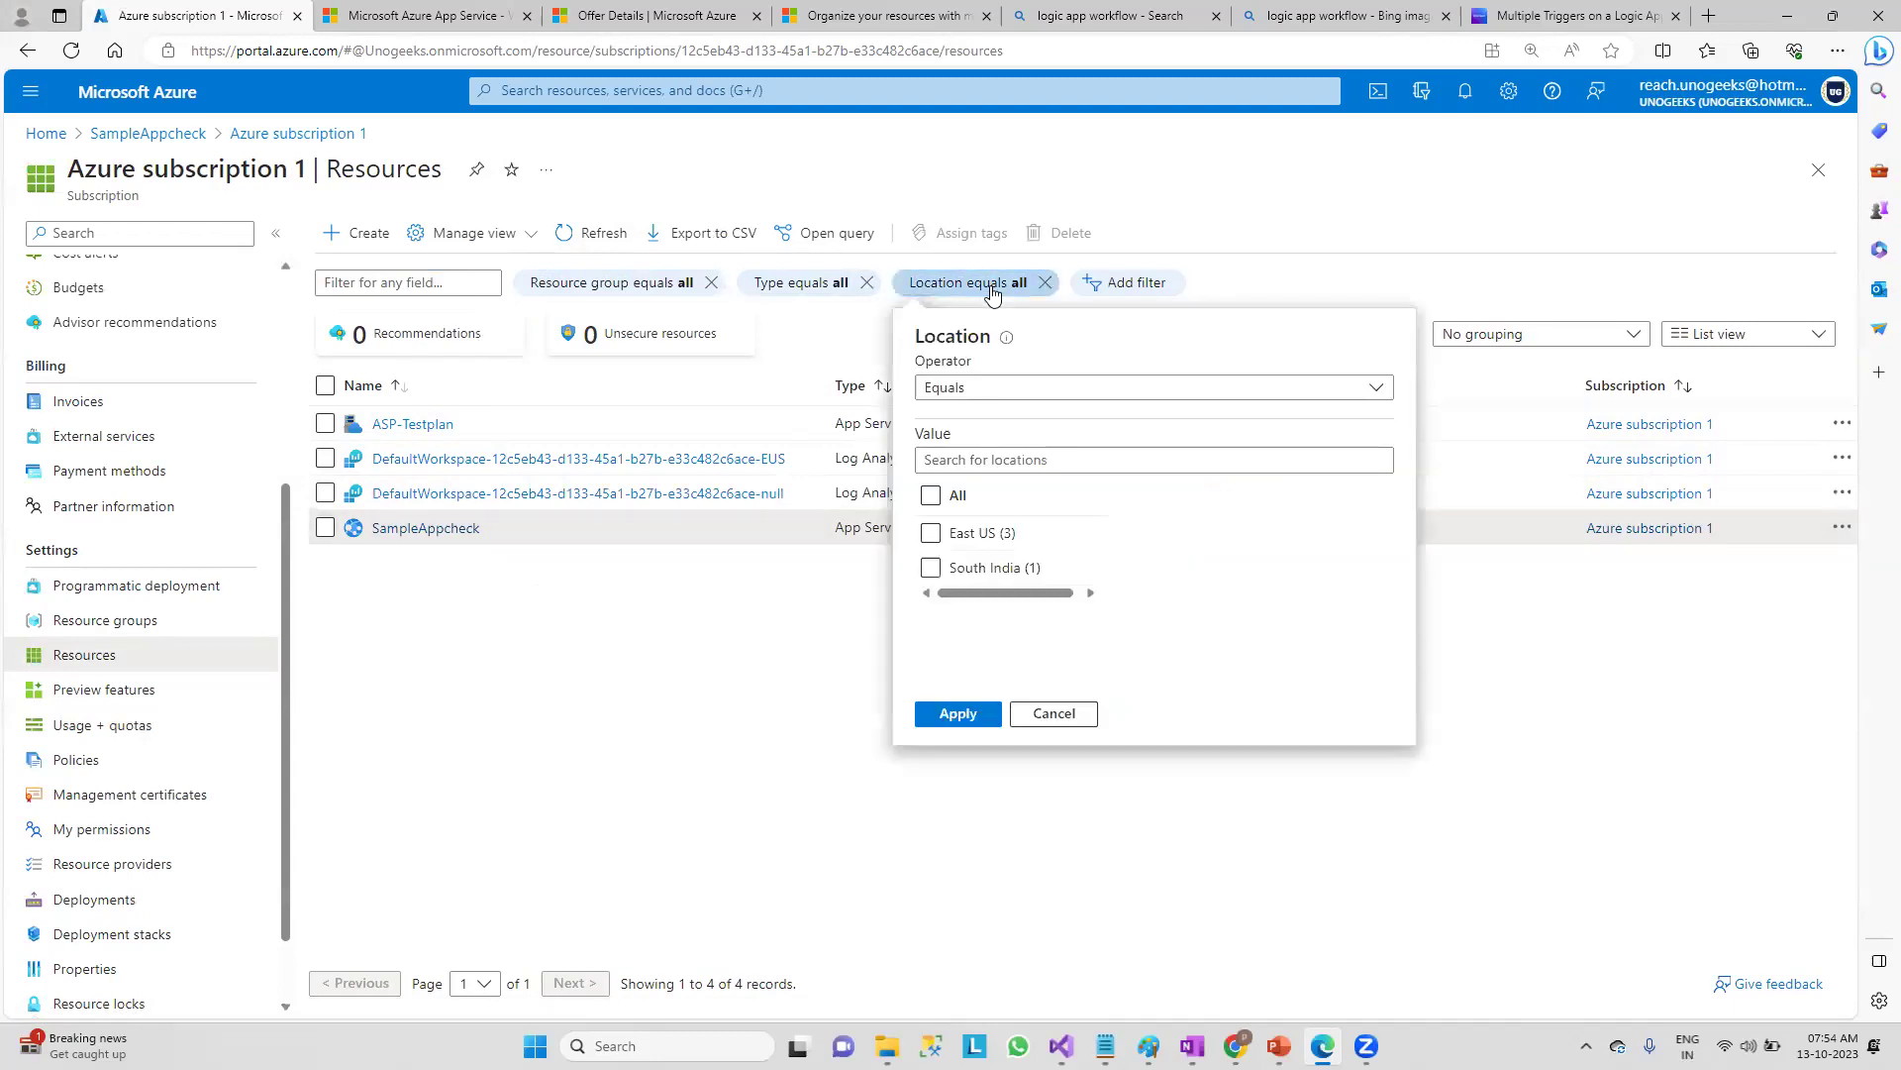
click(1014, 458)
click(930, 535)
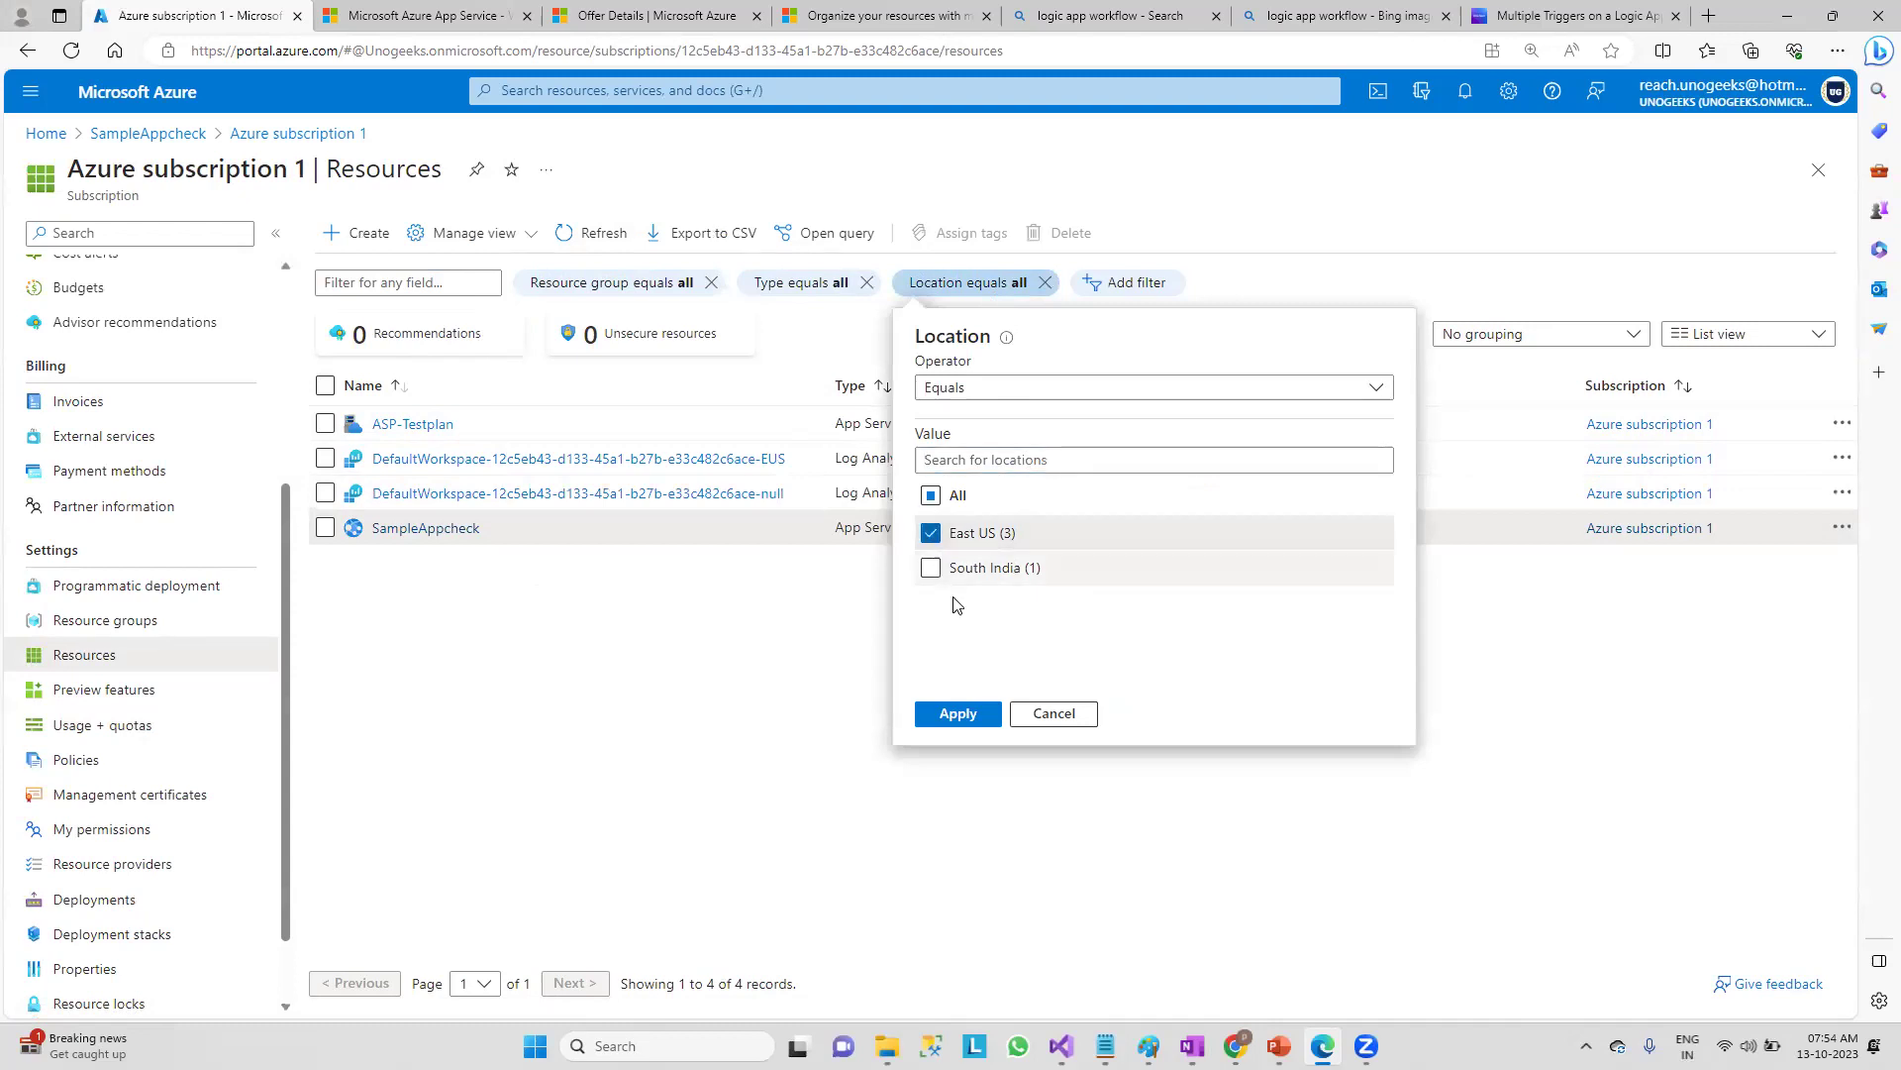
click(957, 713)
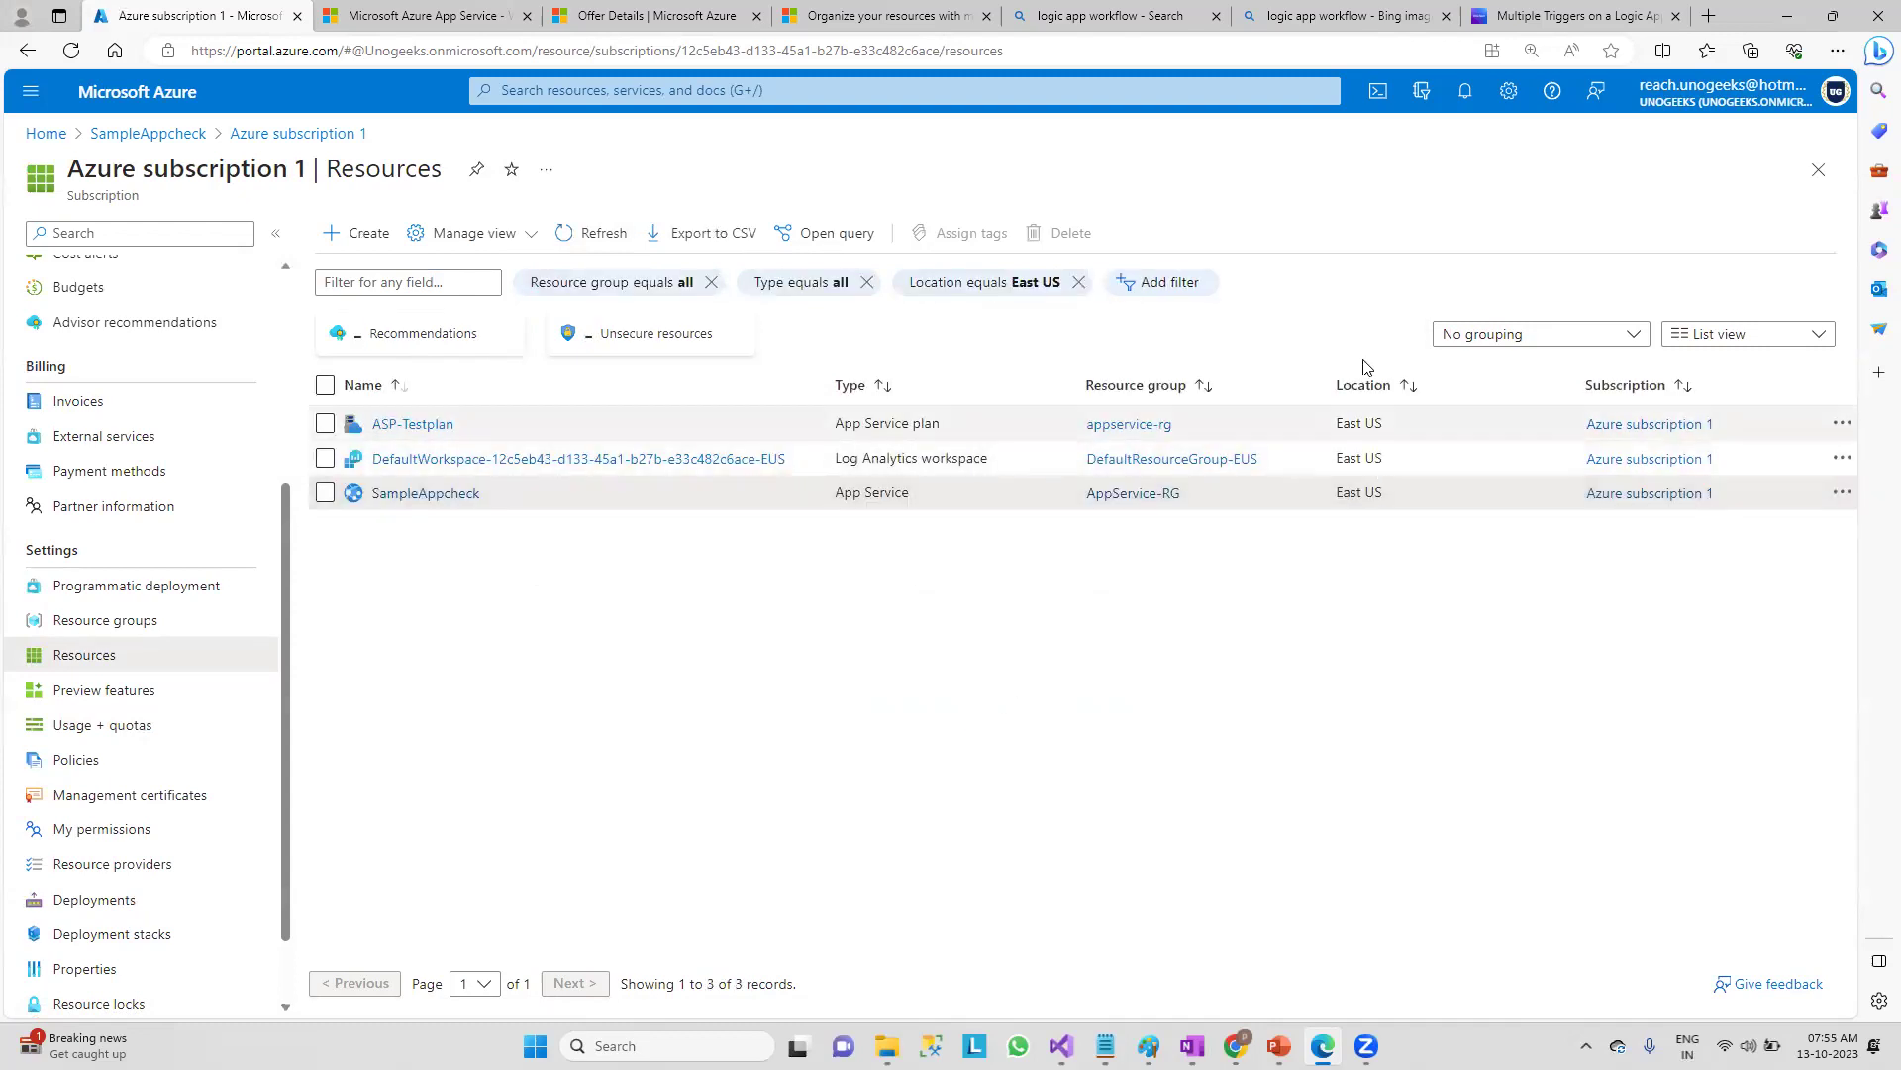
- Widen the location filter to include both East US and South India
click(1042, 287)
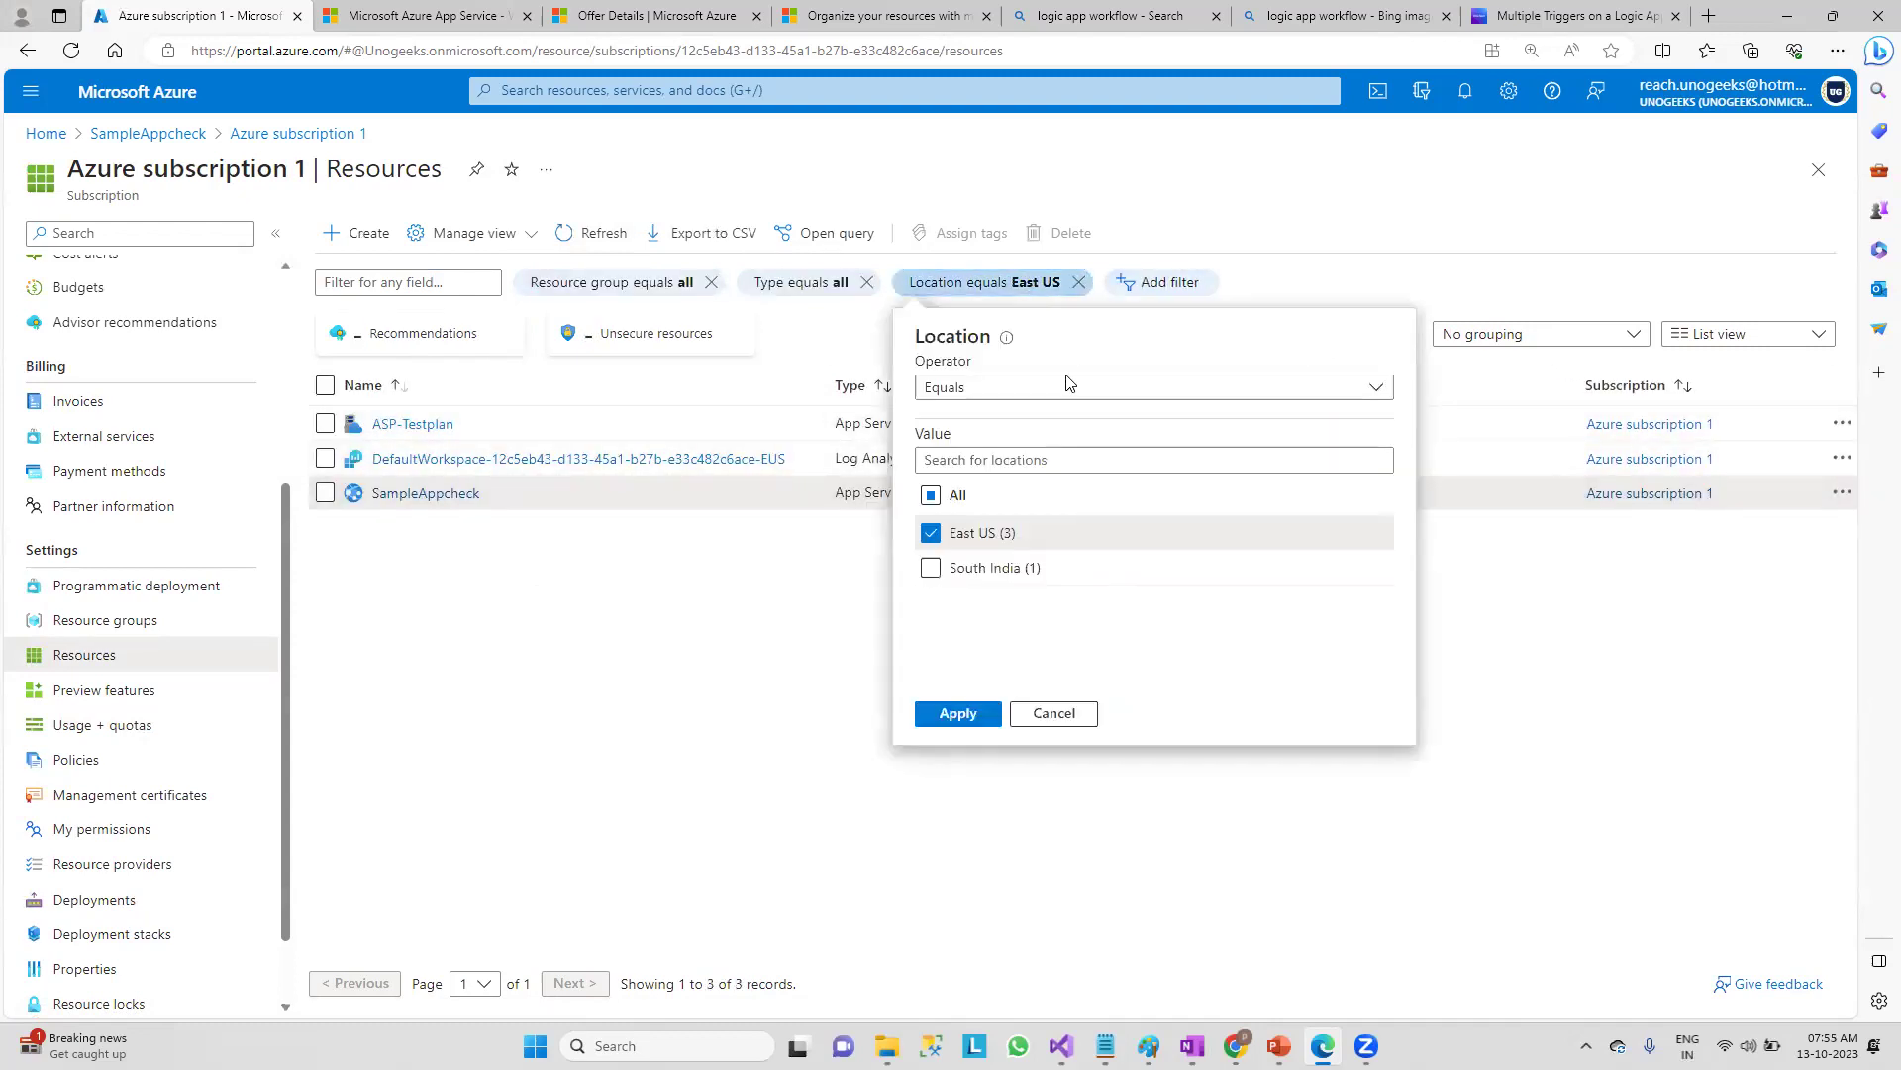
click(951, 499)
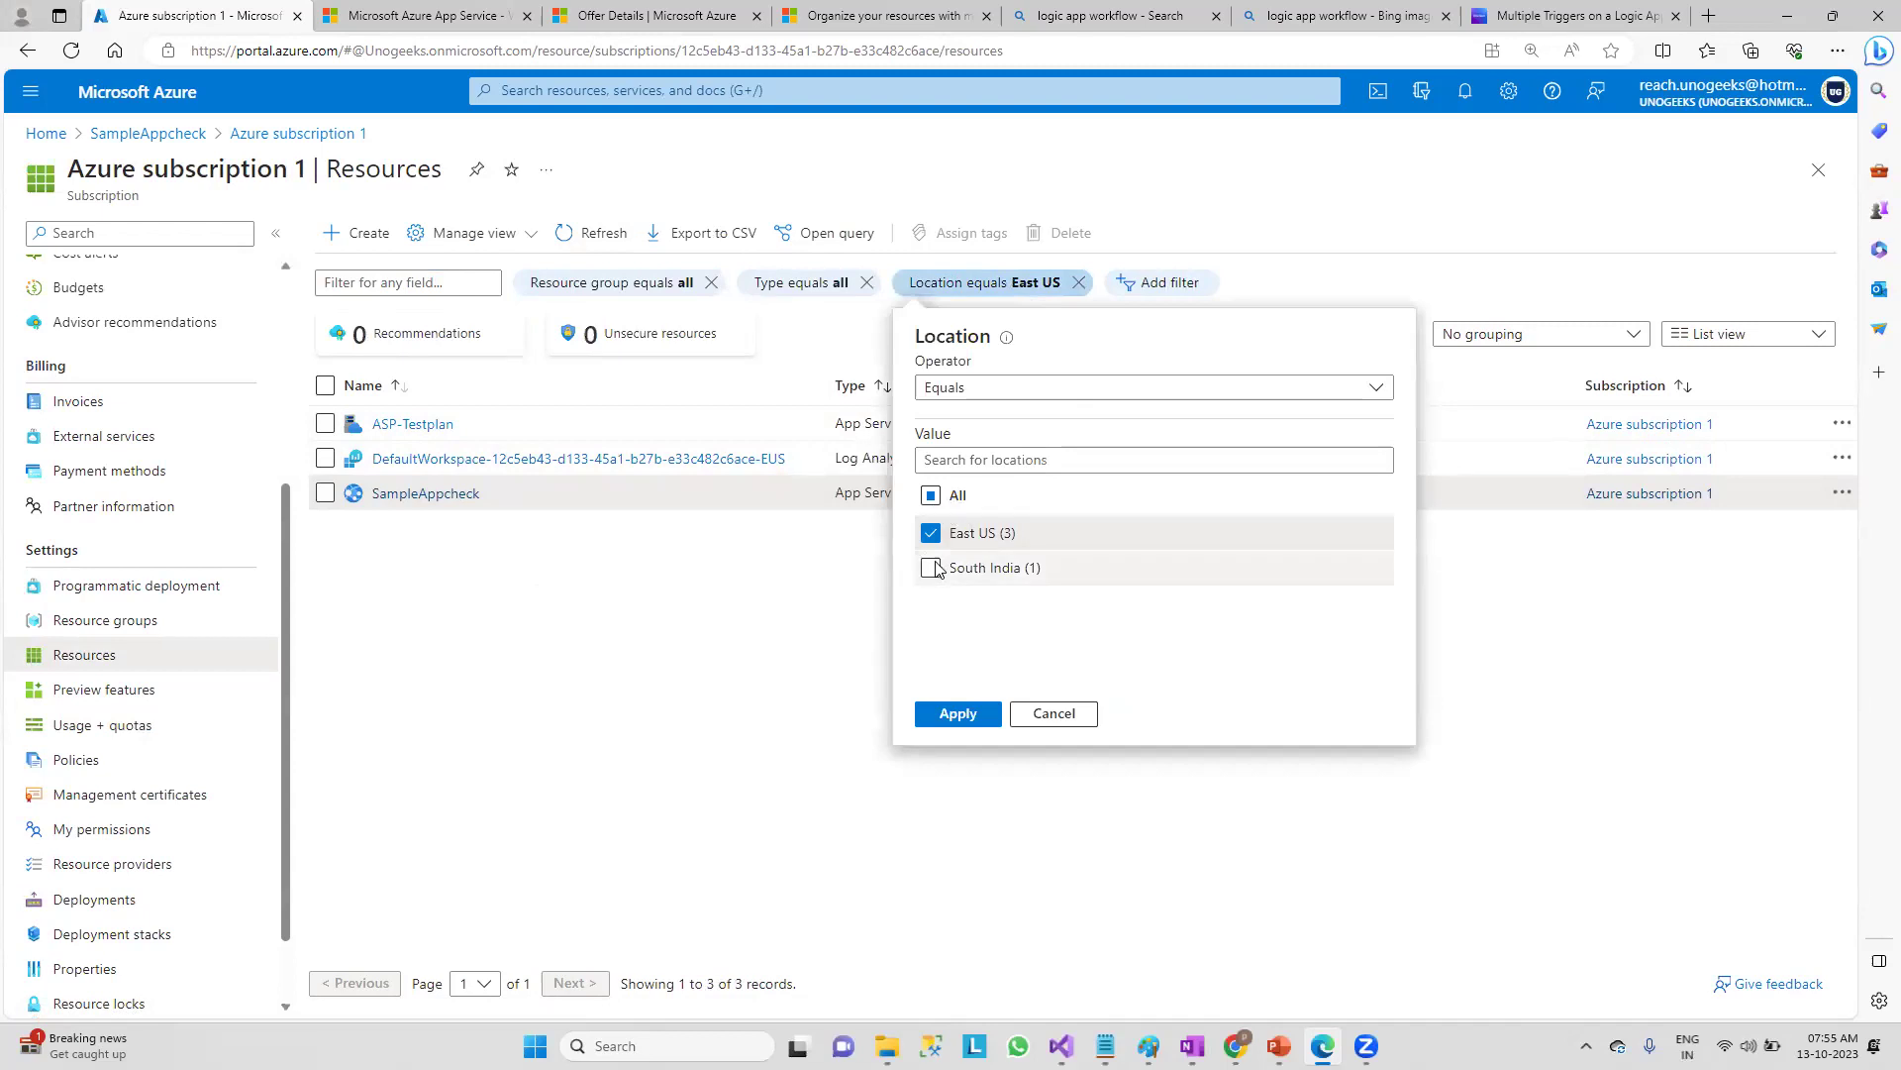
click(957, 713)
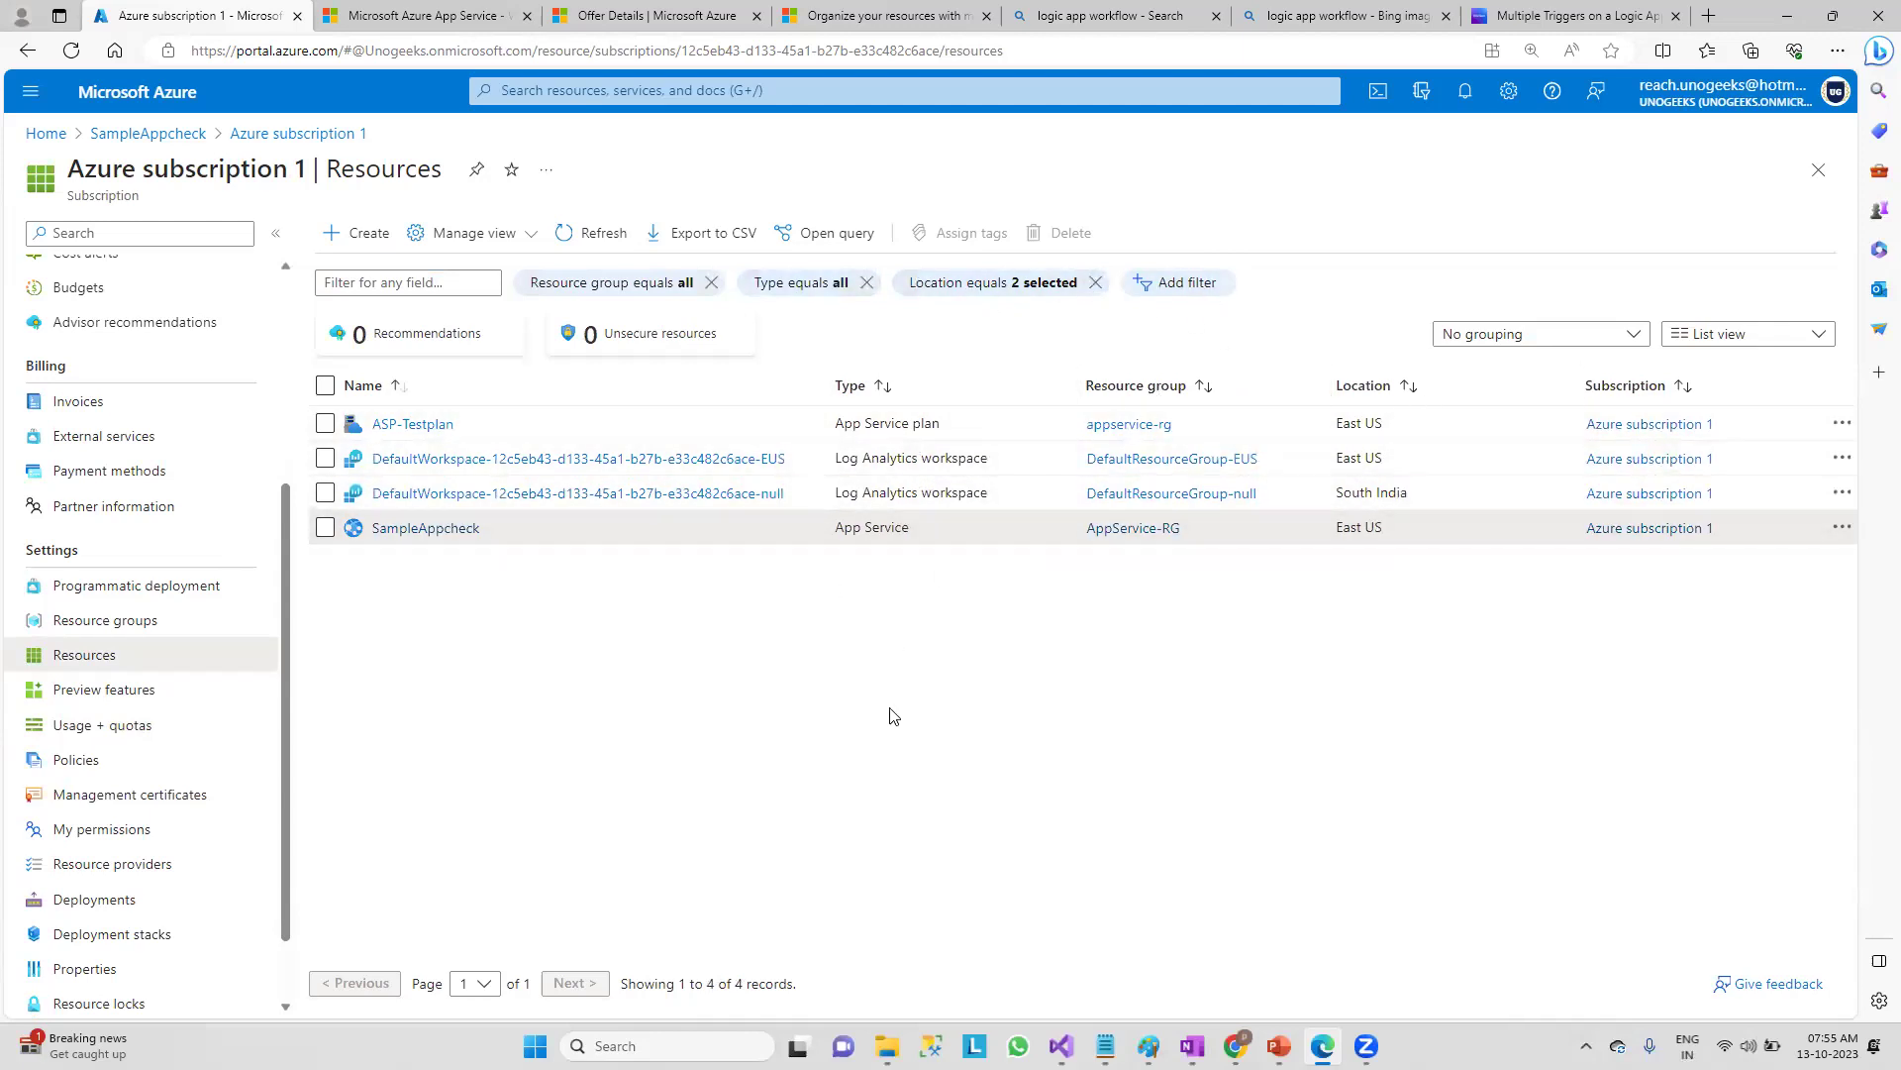
click(641, 81)
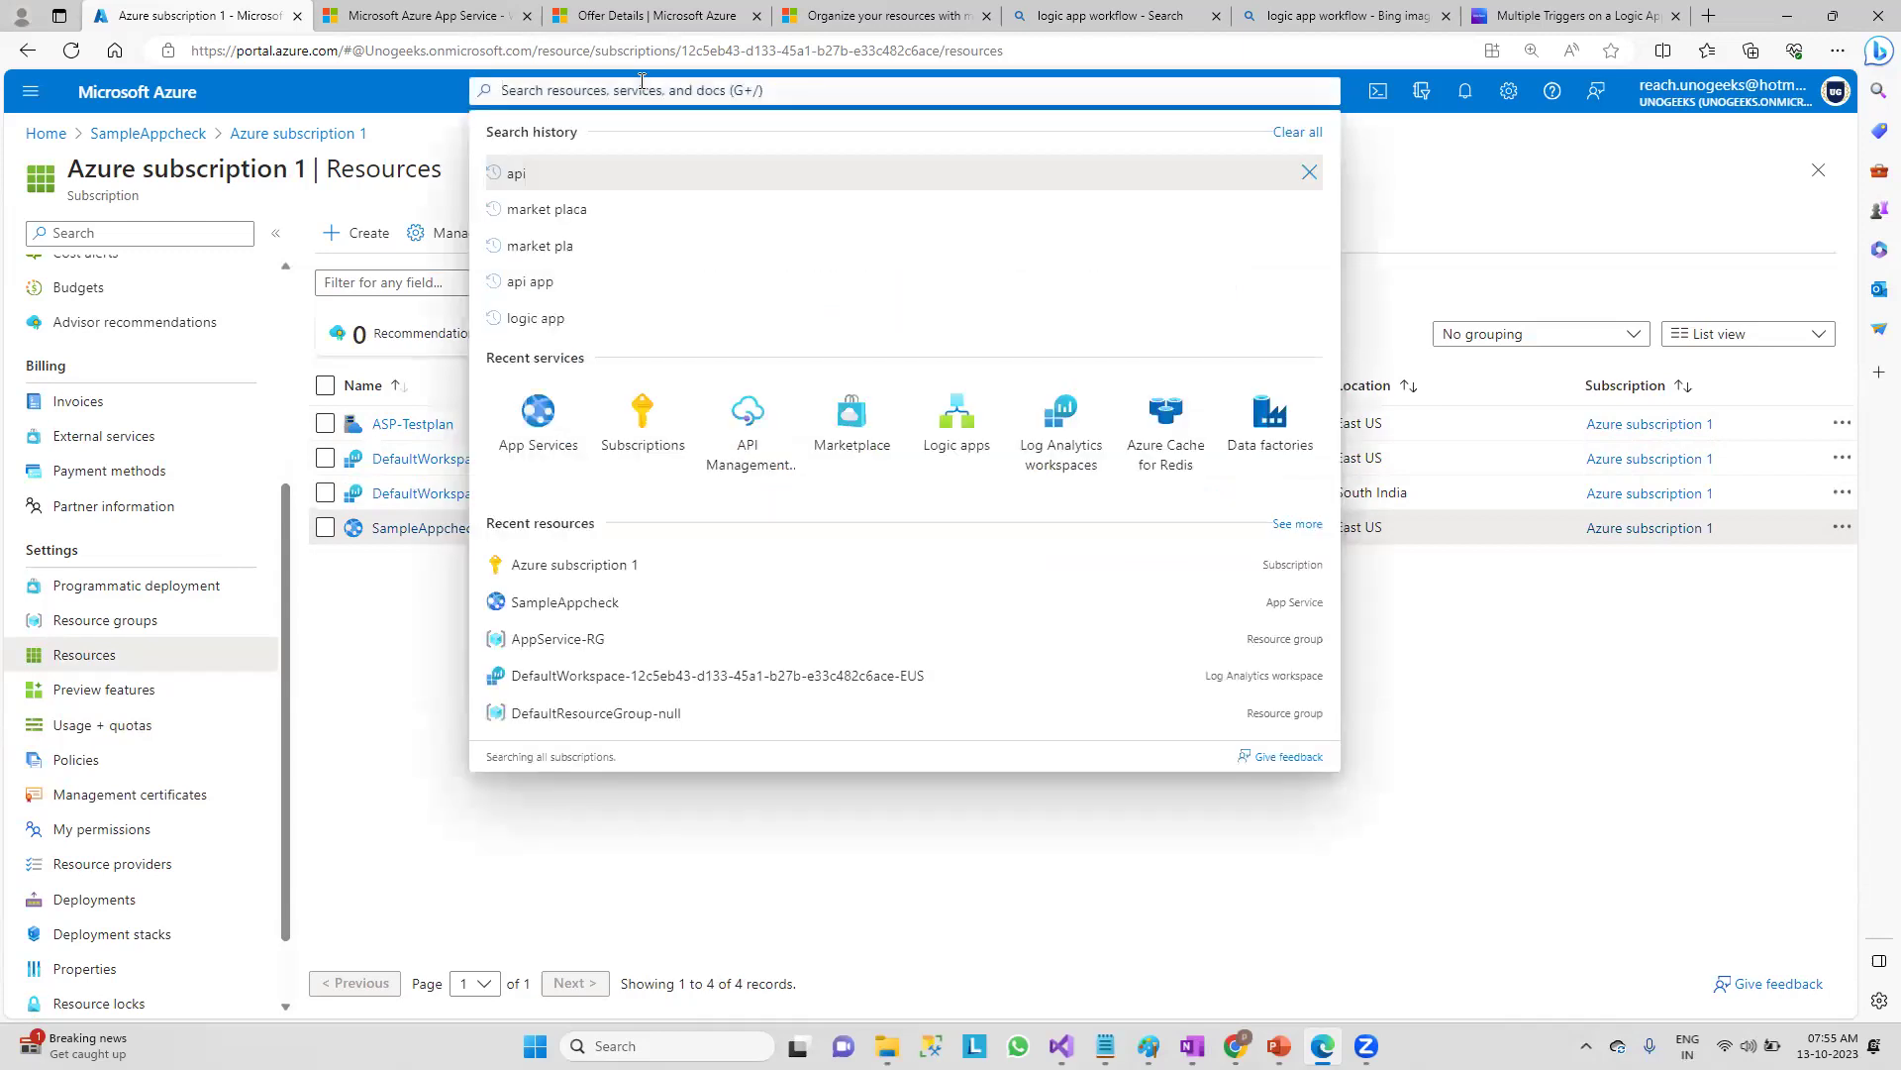
click(396, 691)
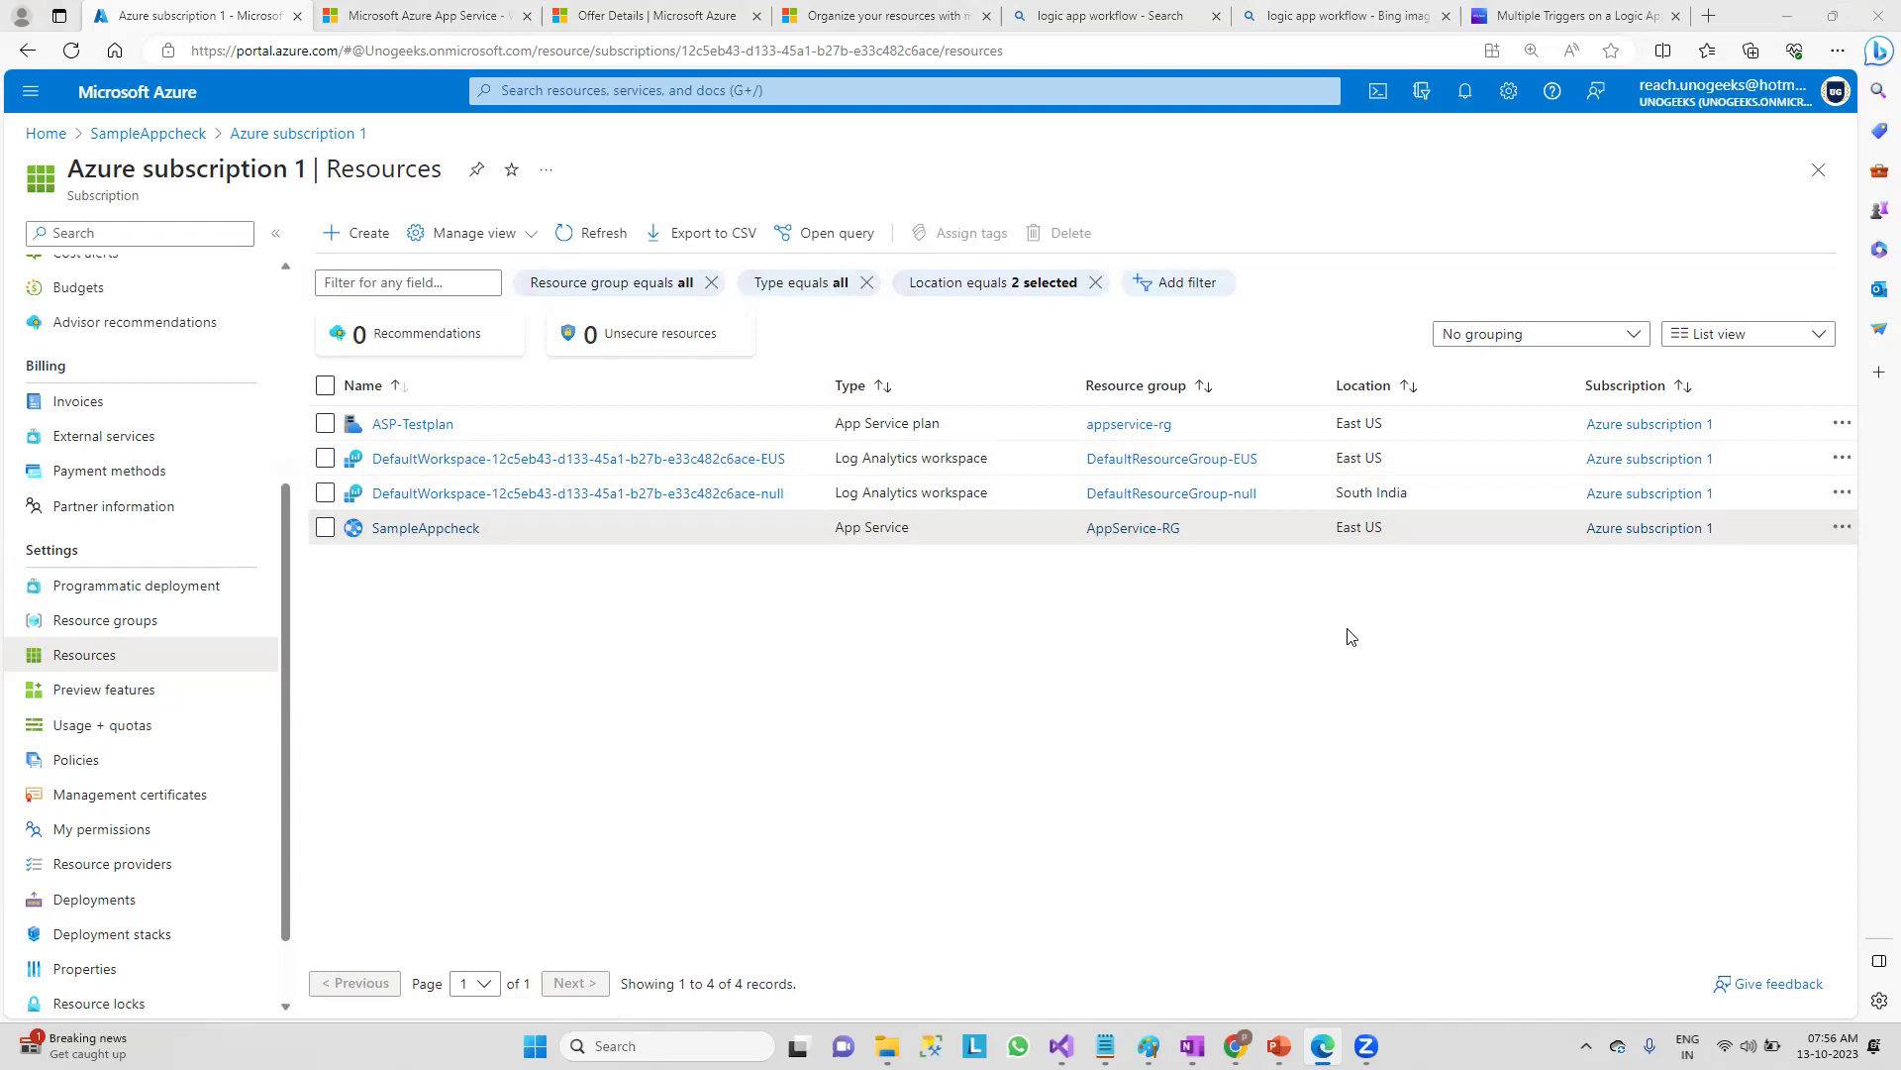
- Switch to the PowerPoint slide show and advance to the diagram of Azure's four levels of management scope
mouse_move(1278, 1046)
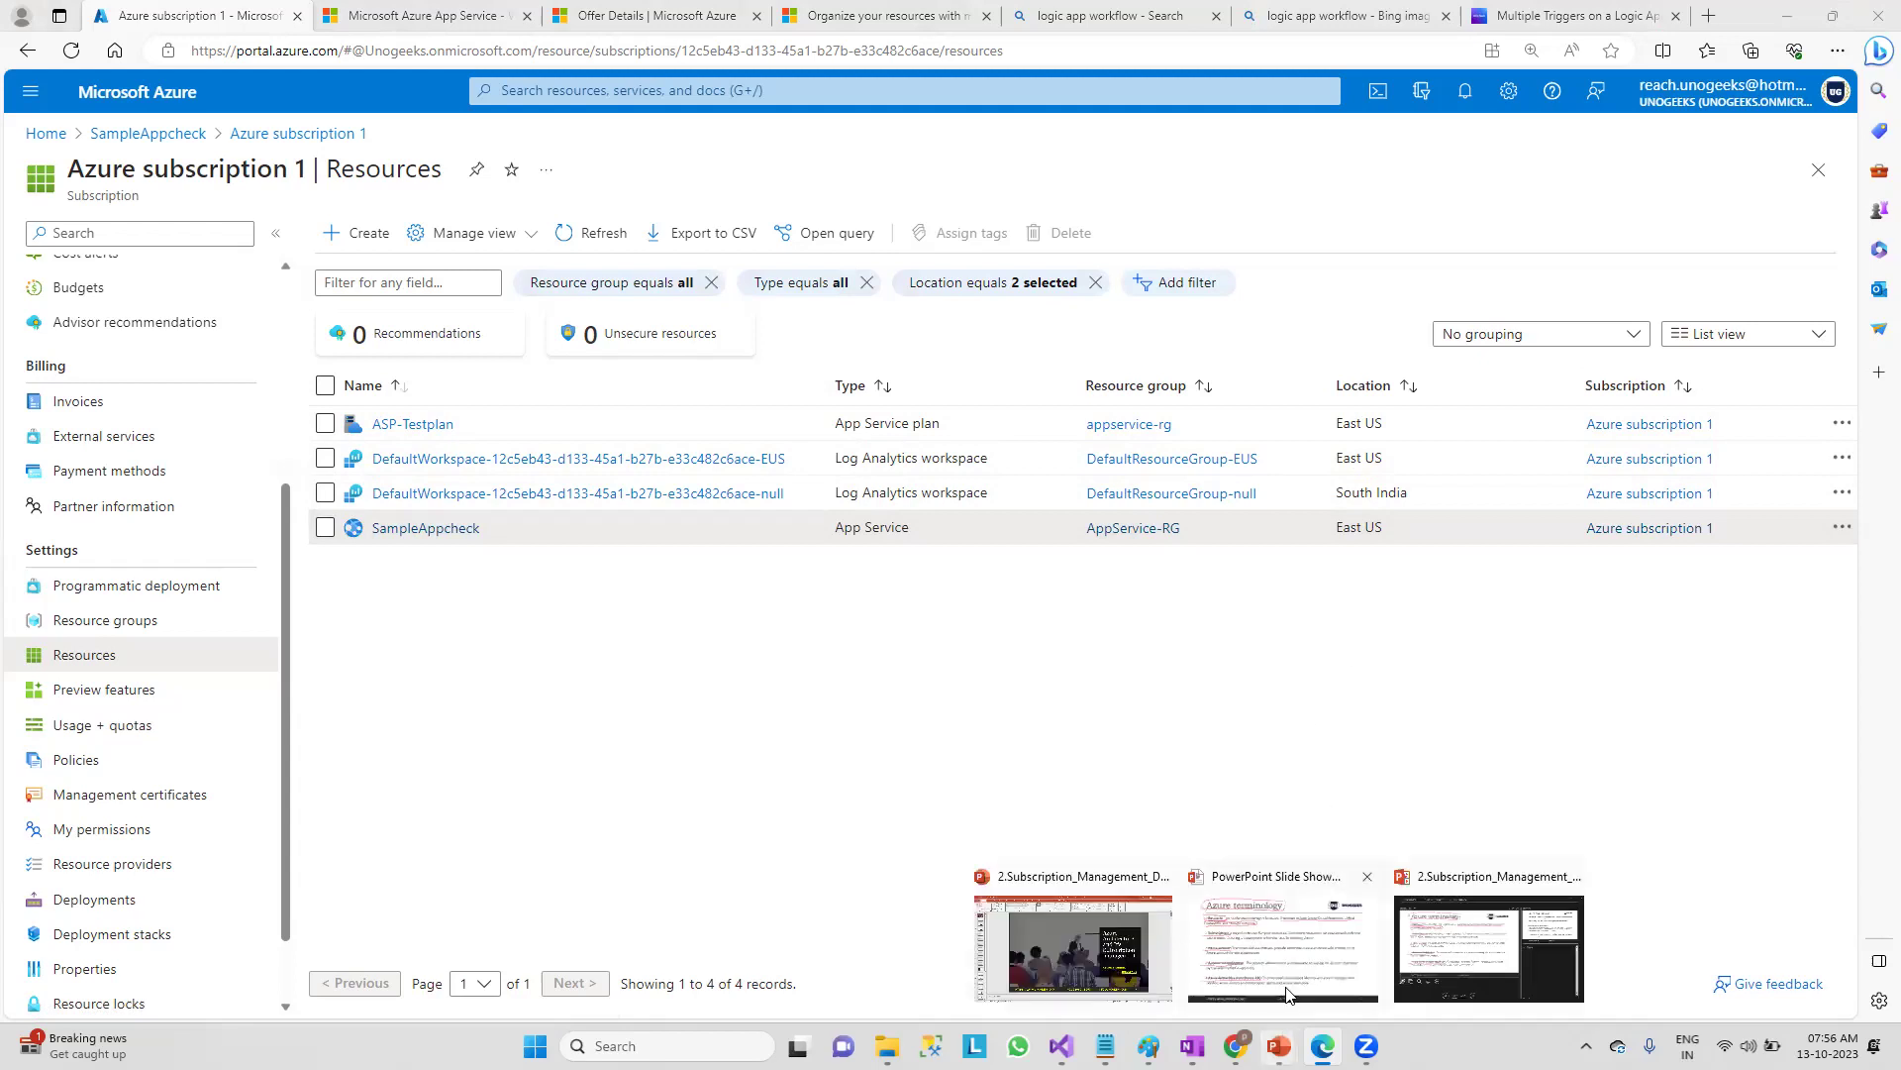
click(1288, 986)
key(Right)
key(Right)
key(Right)
key(Right)
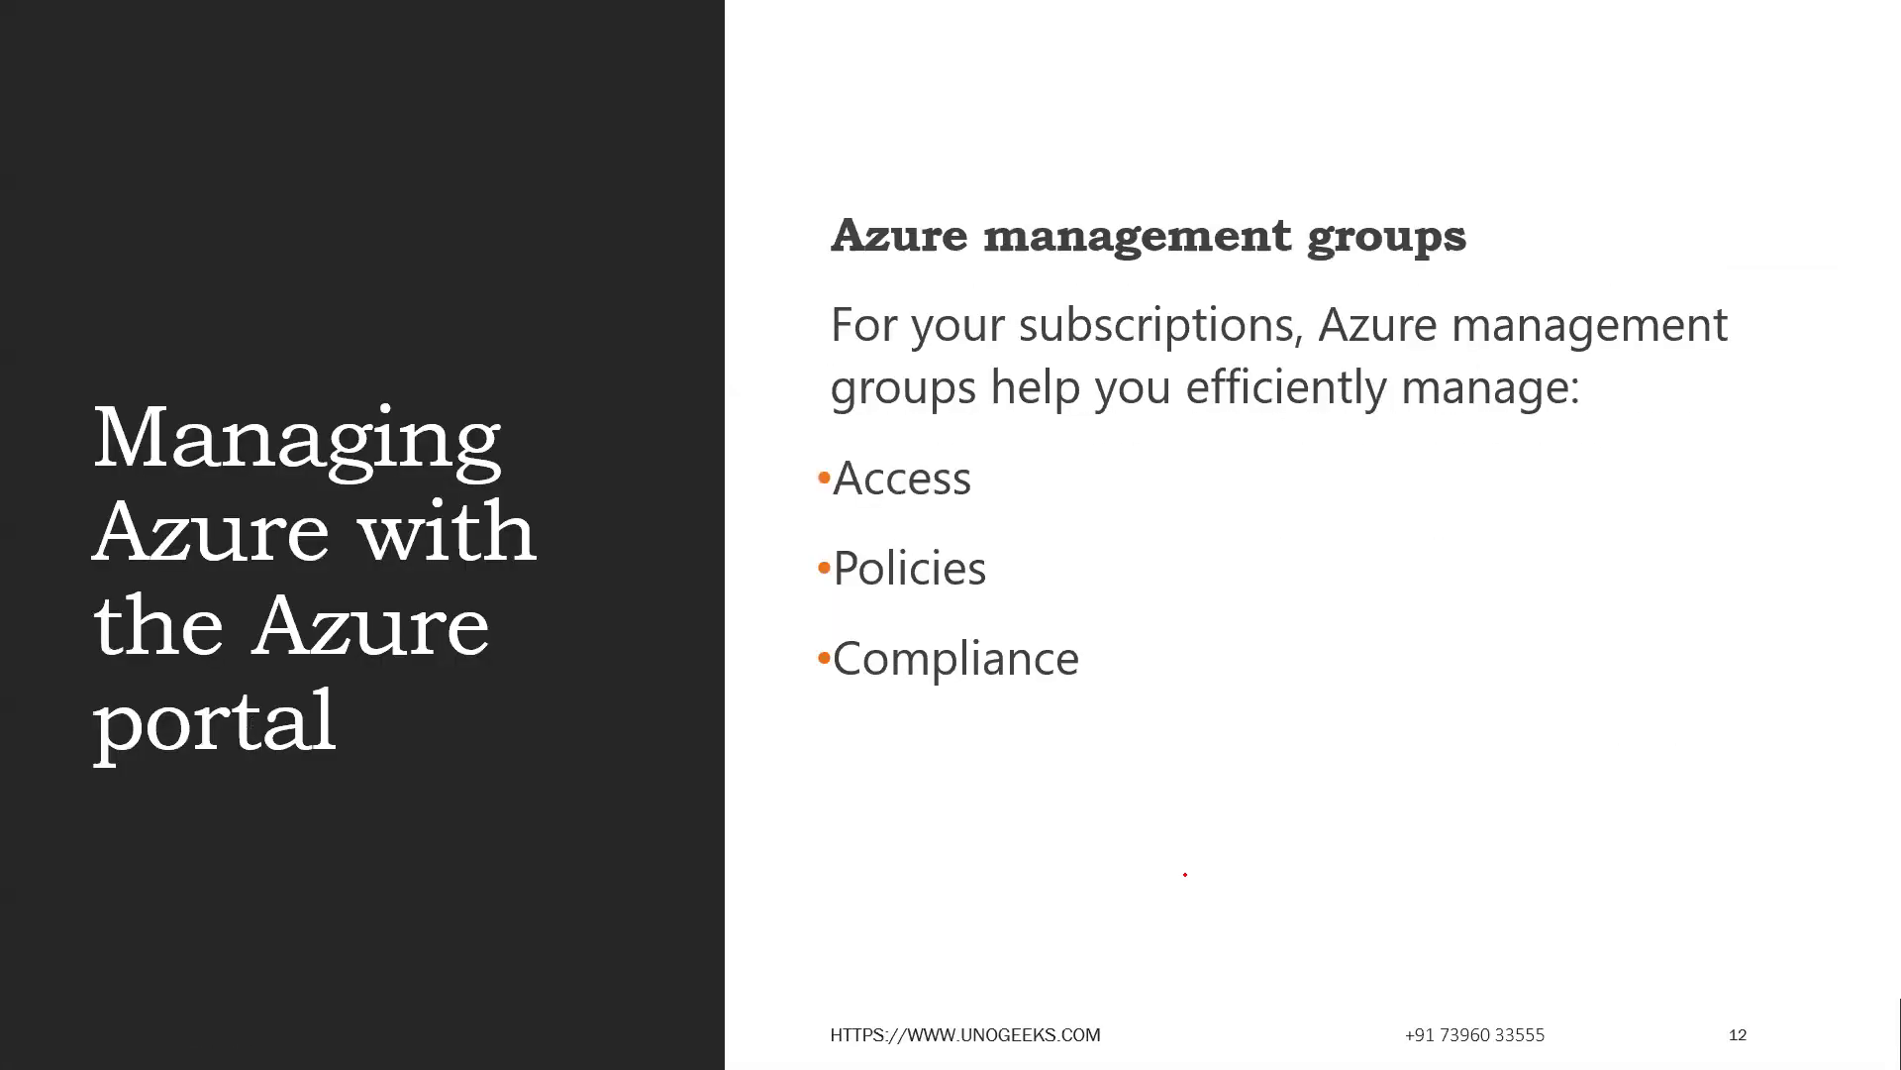
key(Right)
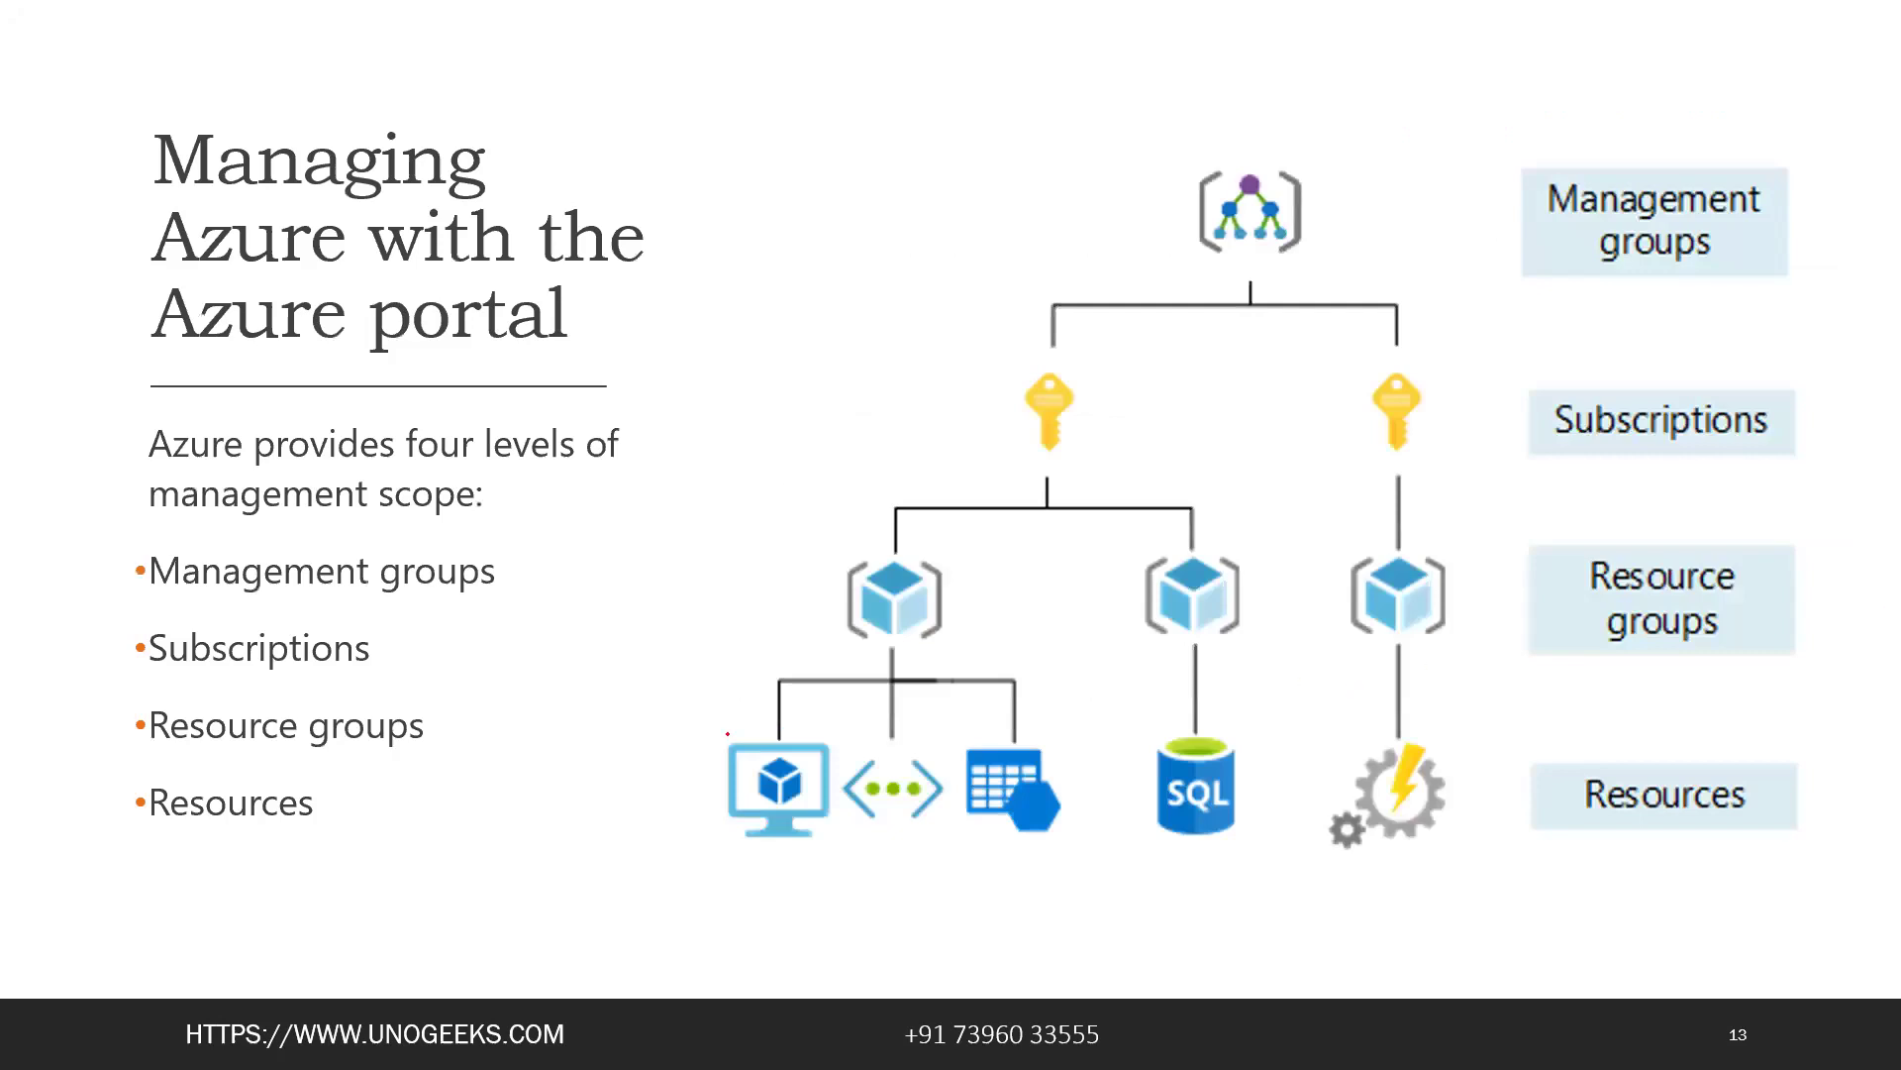
- Mark up the diagram in red ink: underline Subscriptions and the resource group icons, and outline the row of resources
drag(1528, 443, 1759, 448)
drag(867, 653, 1411, 649)
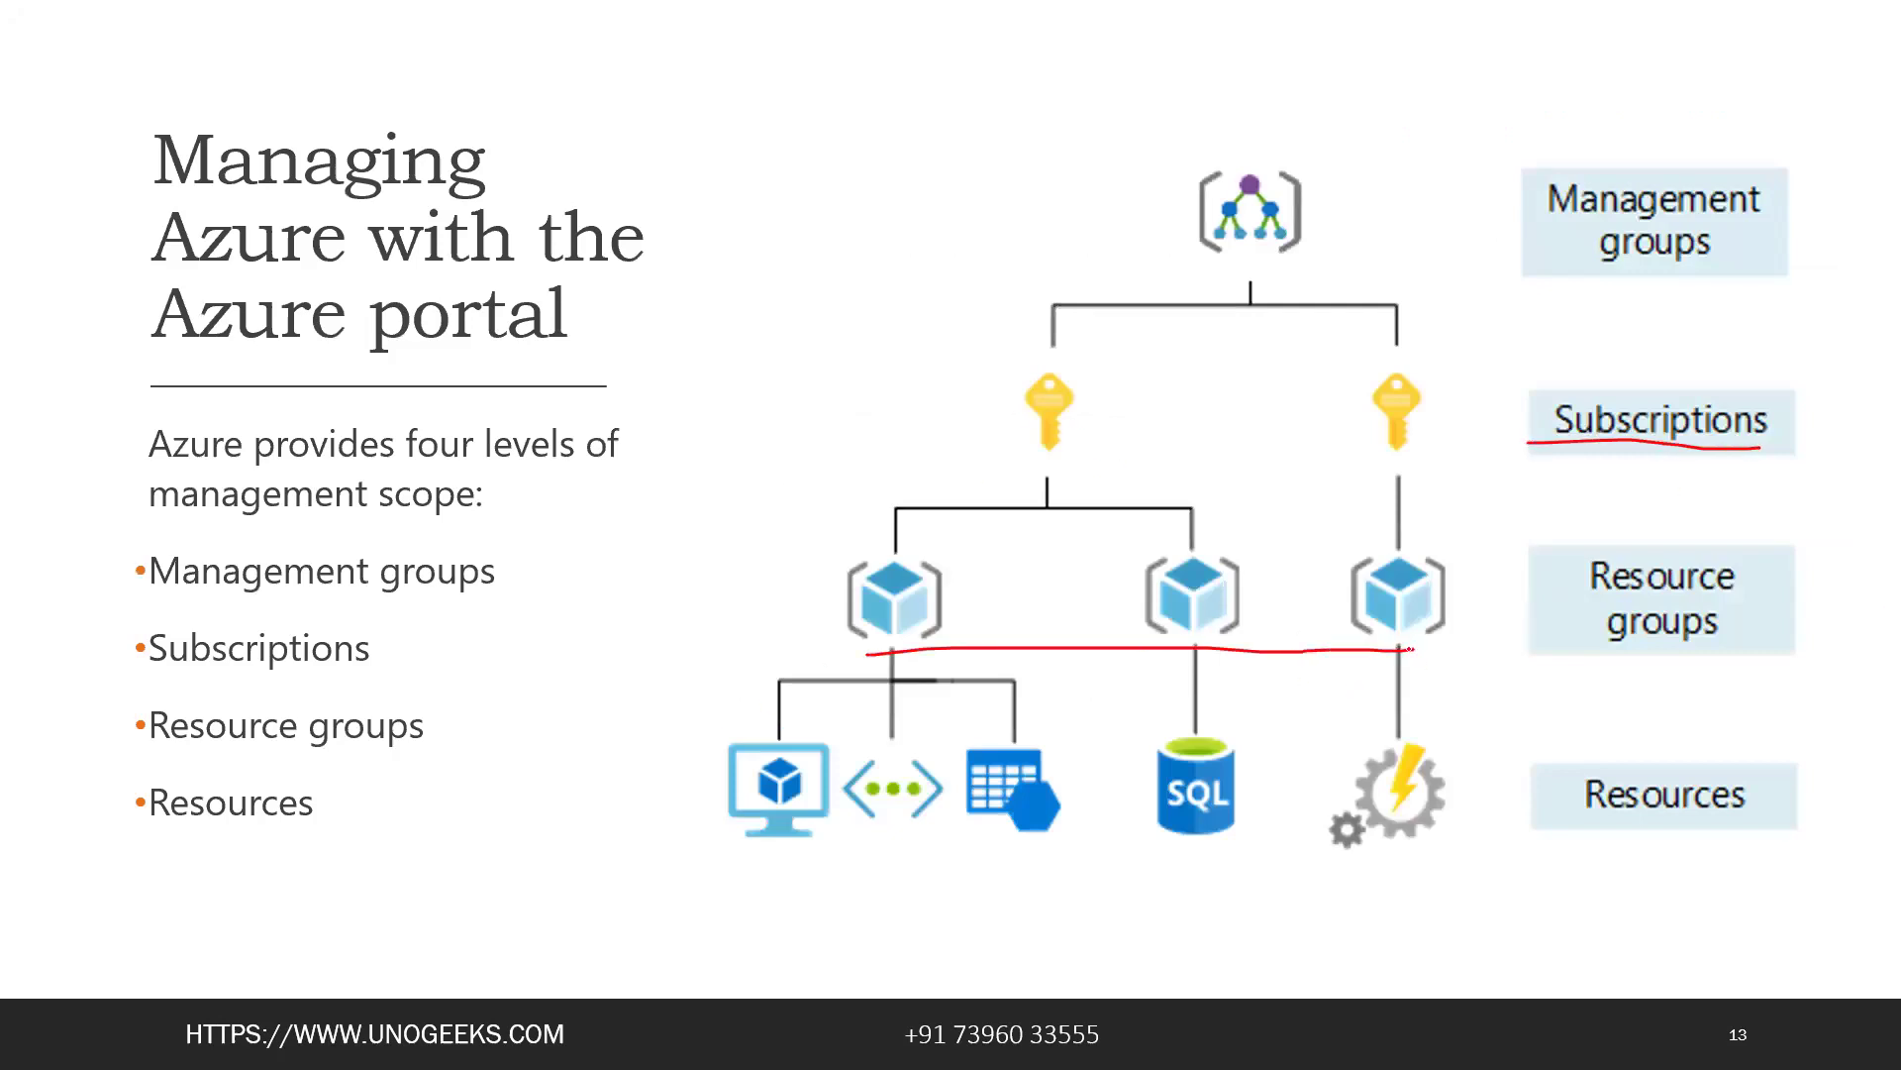
mouse_move(841, 655)
mouse_down()
mouse_move(703, 857)
mouse_move(1535, 854)
mouse_move(1496, 674)
mouse_move(1414, 651)
mouse_up()
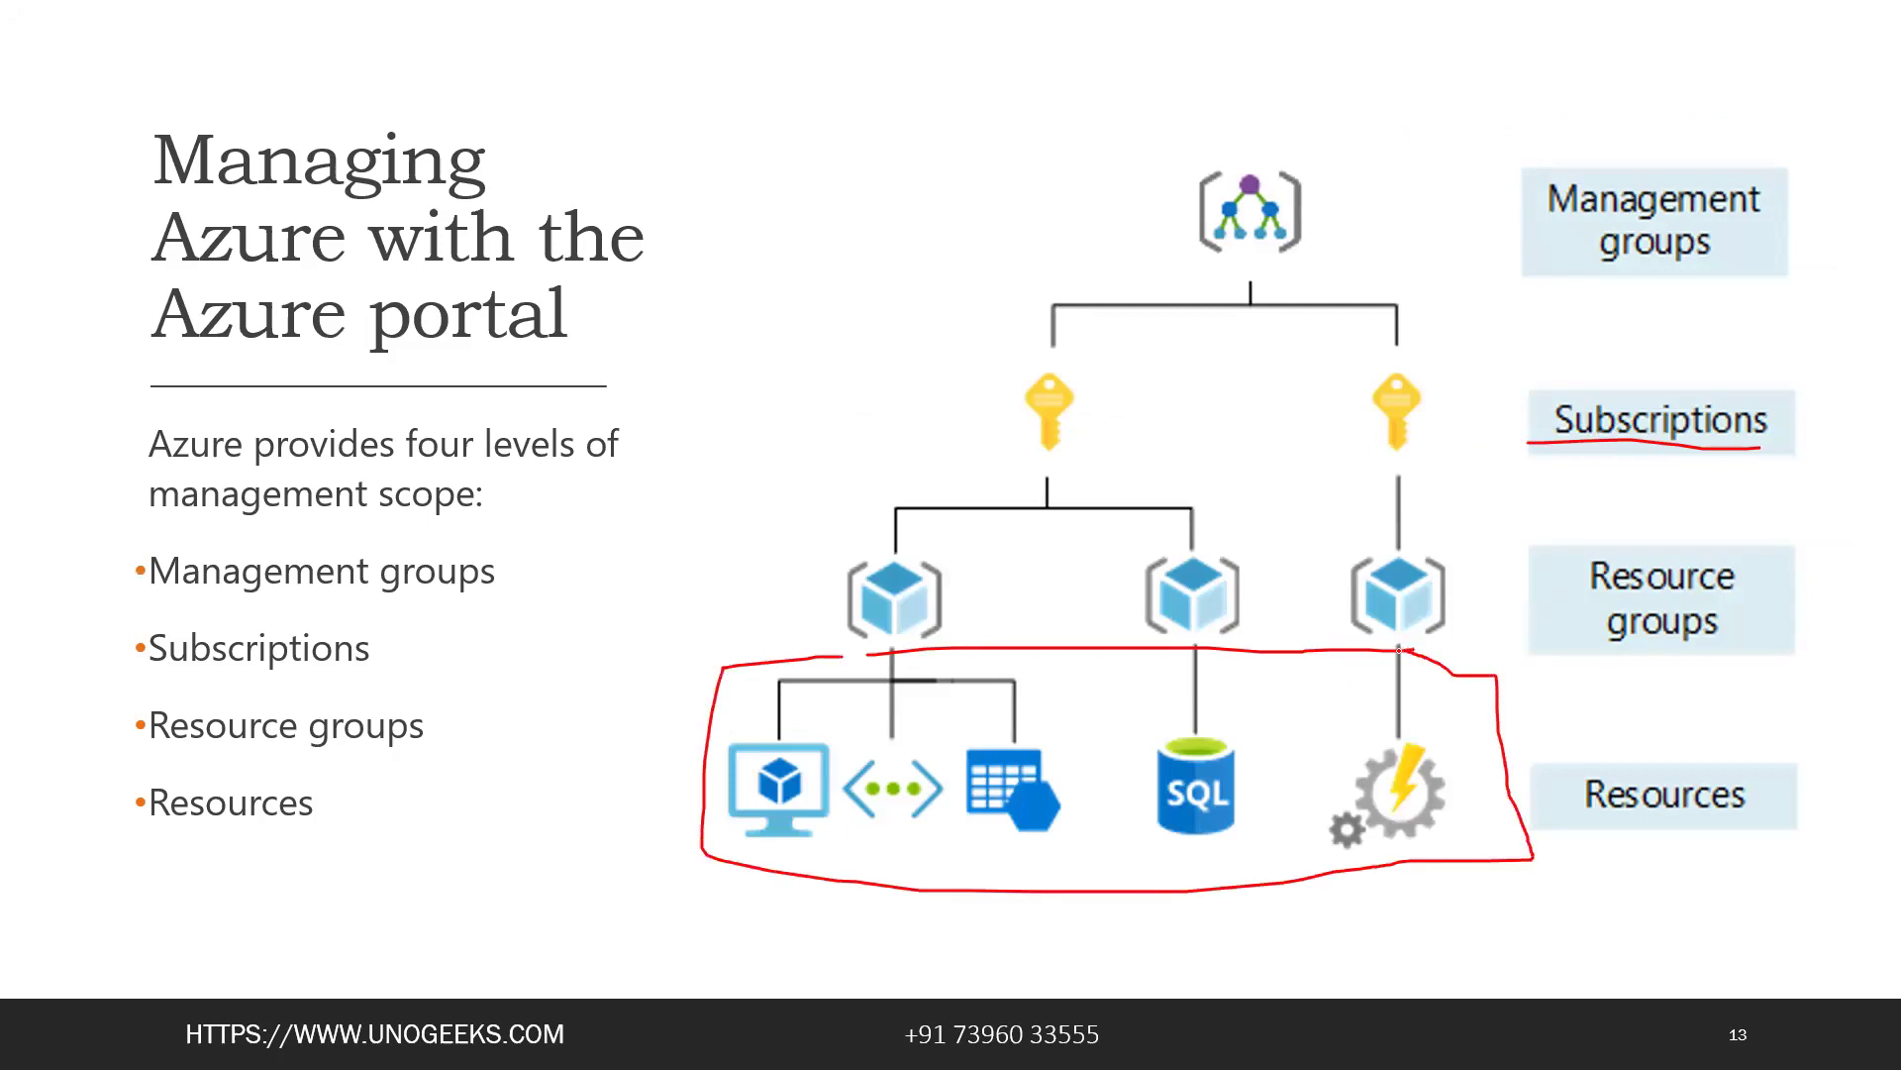
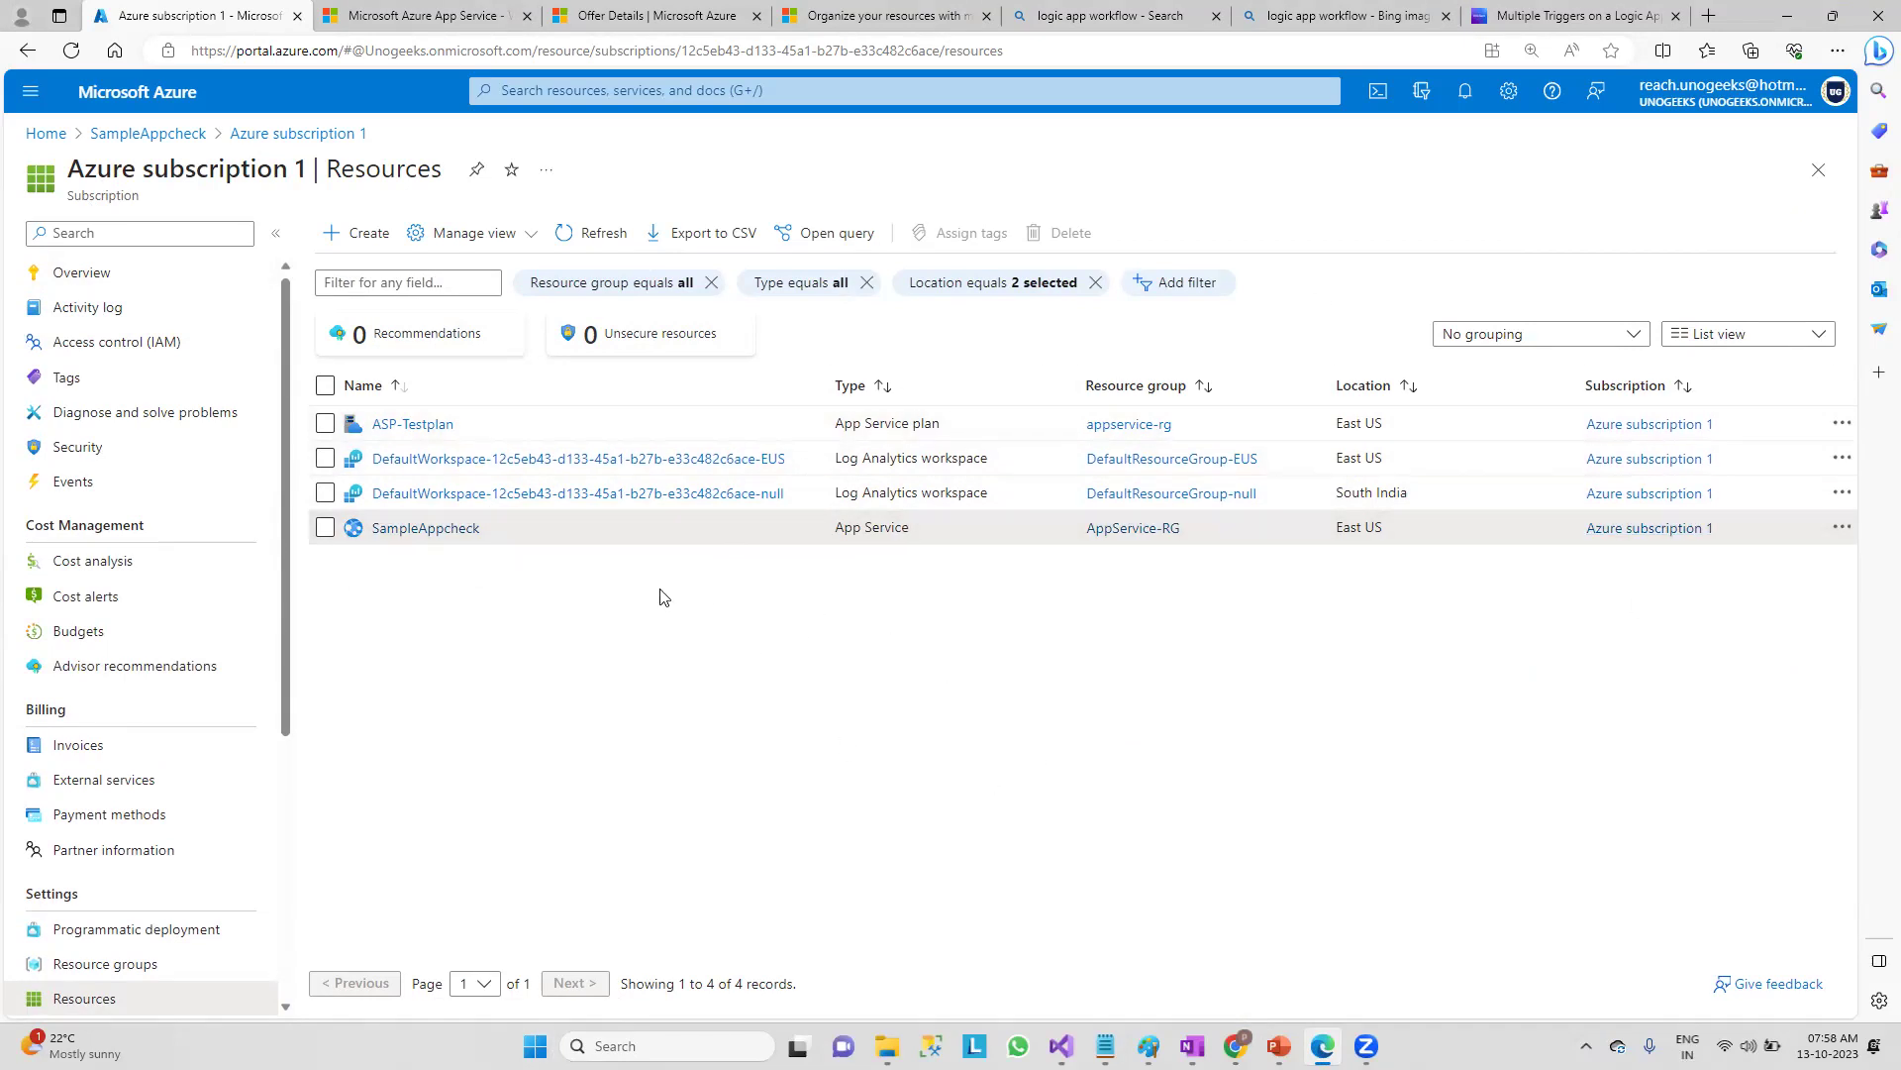
- In the Azure portal, open the subscription's resource providers and look through the list
drag(287, 578, 300, 878)
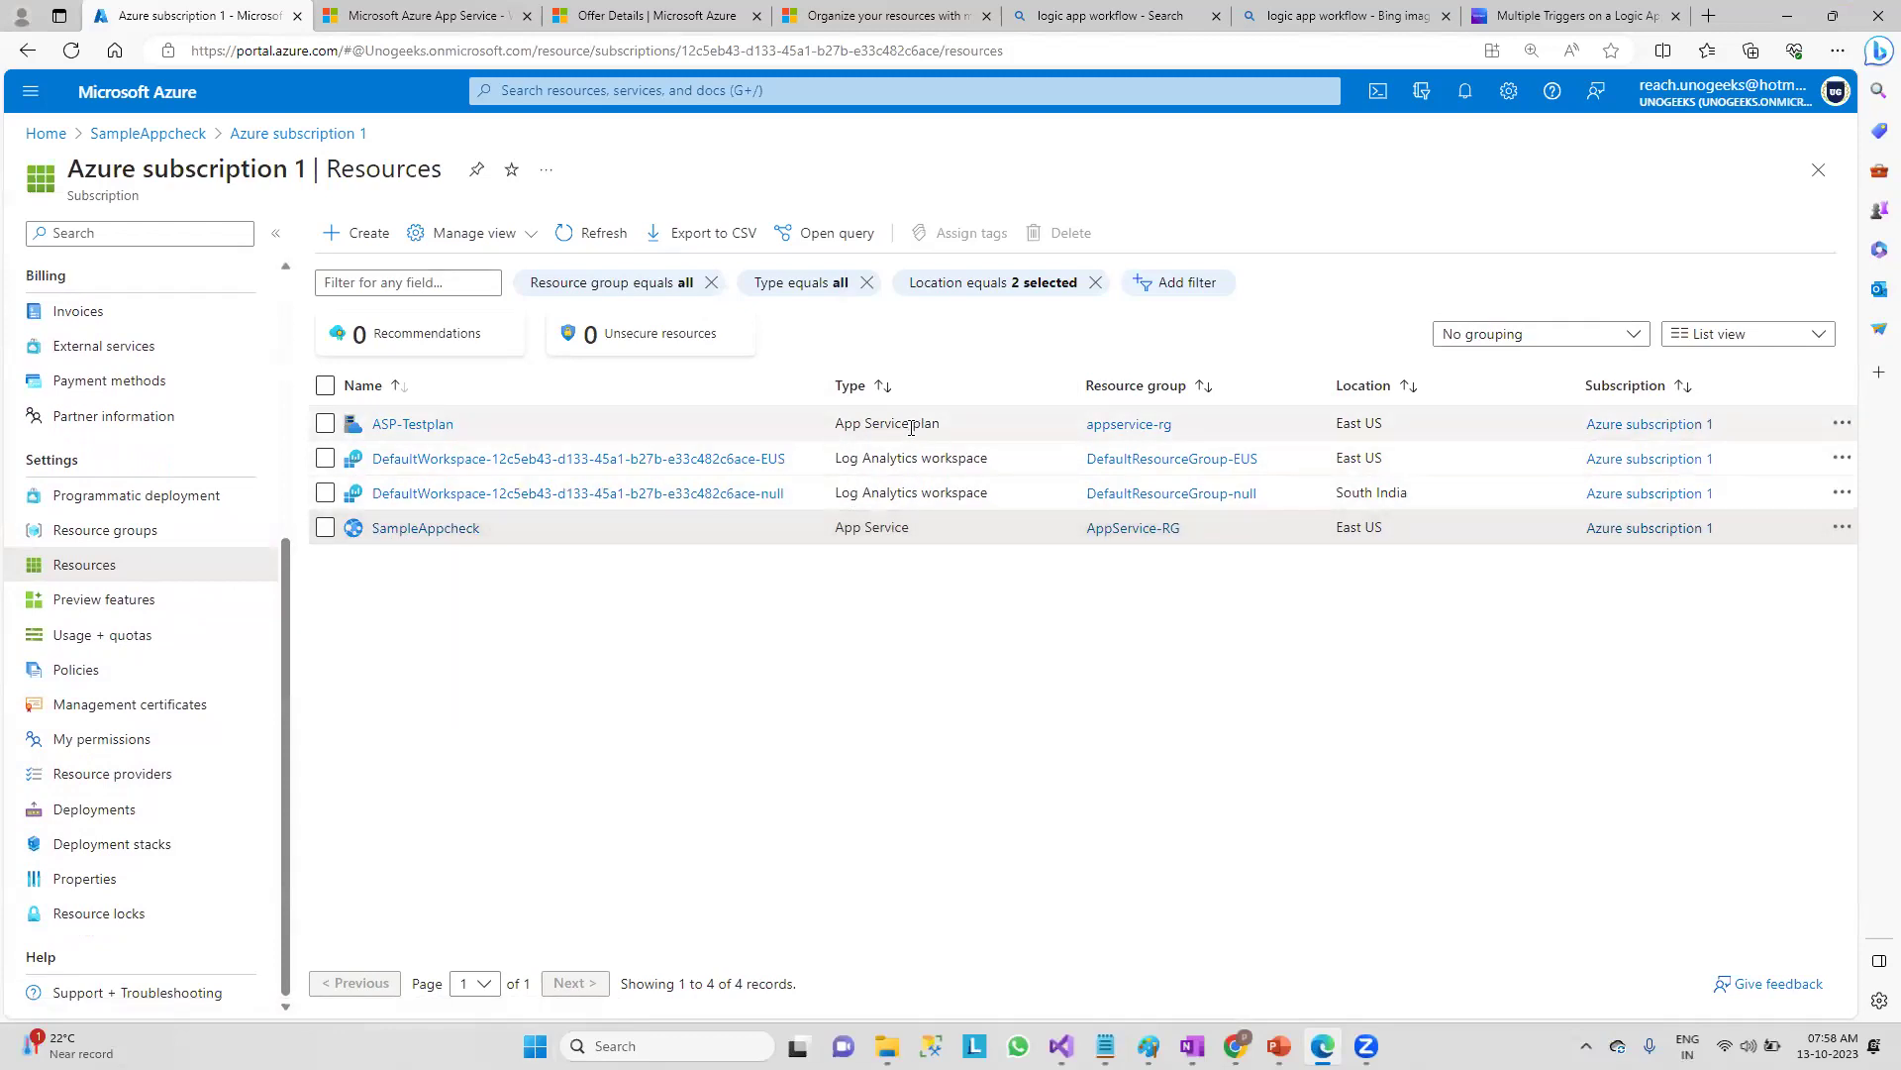
click(97, 781)
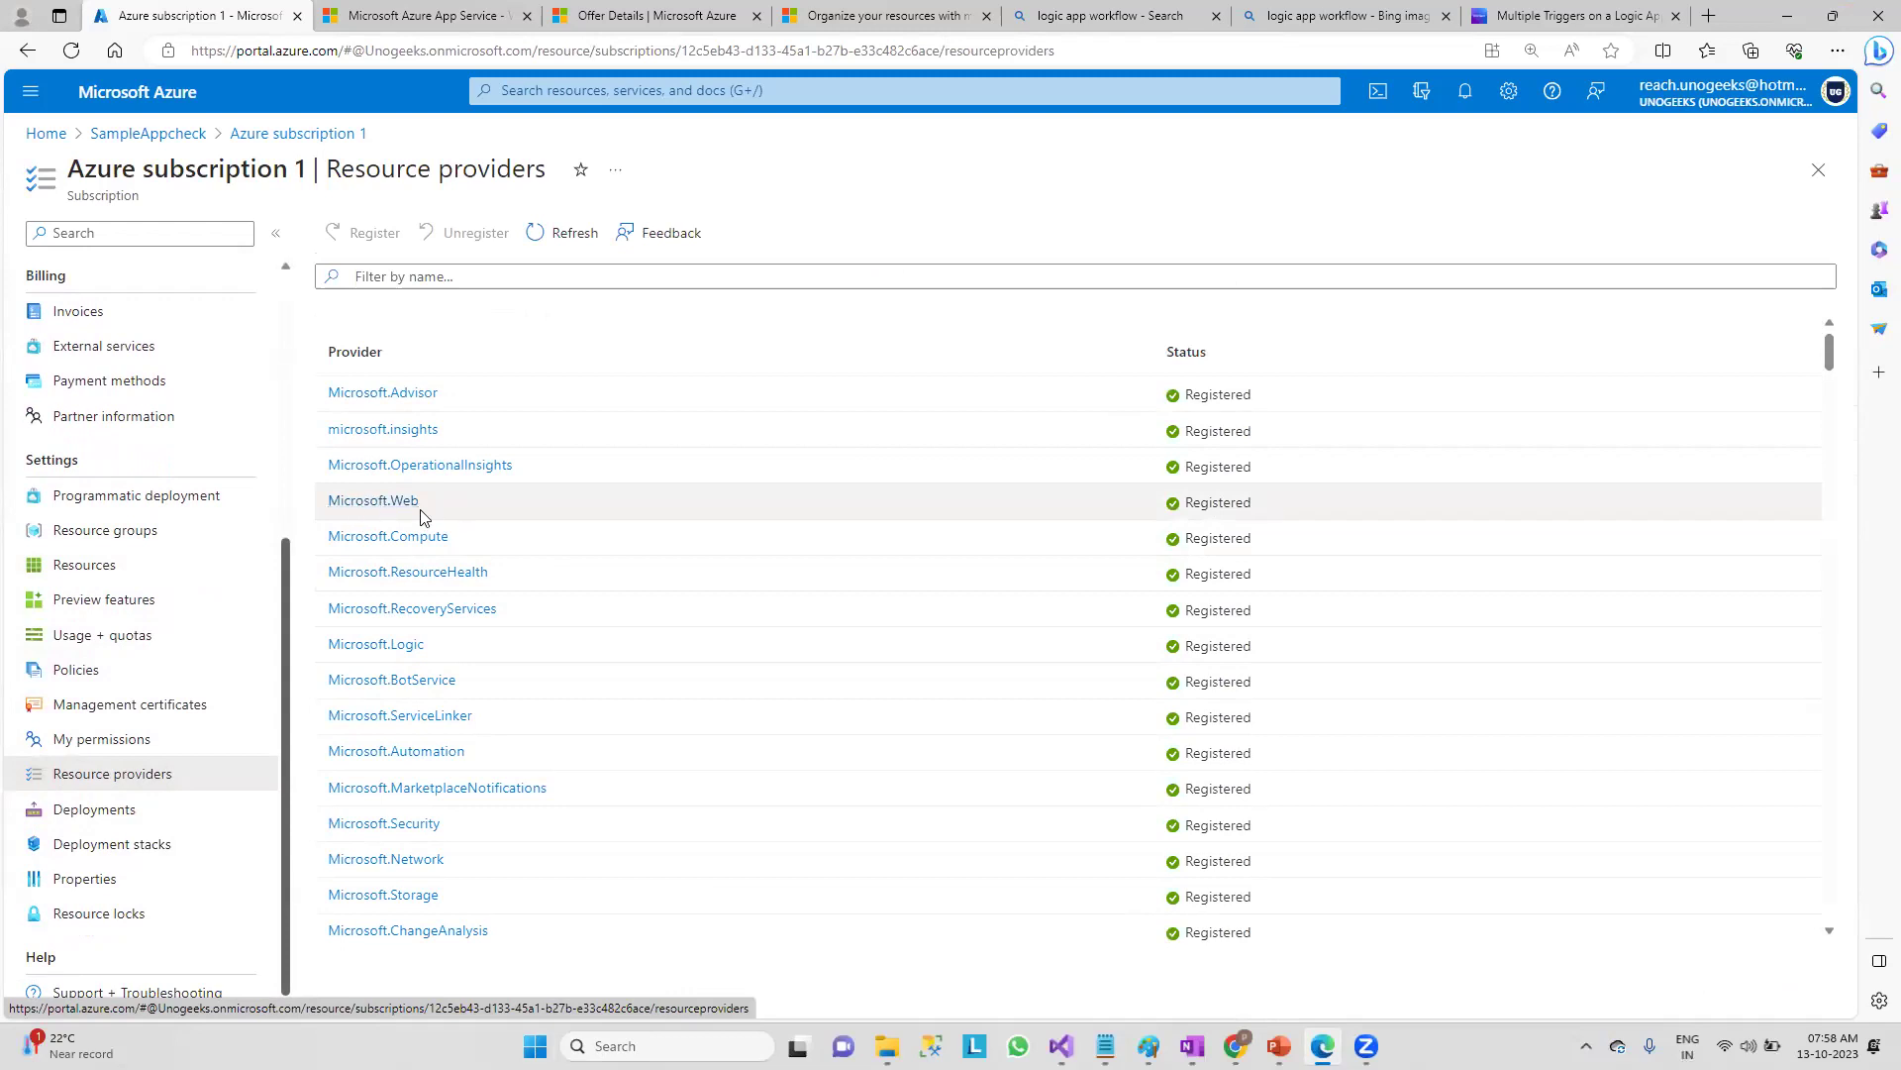
scroll(501, 552, down, 2)
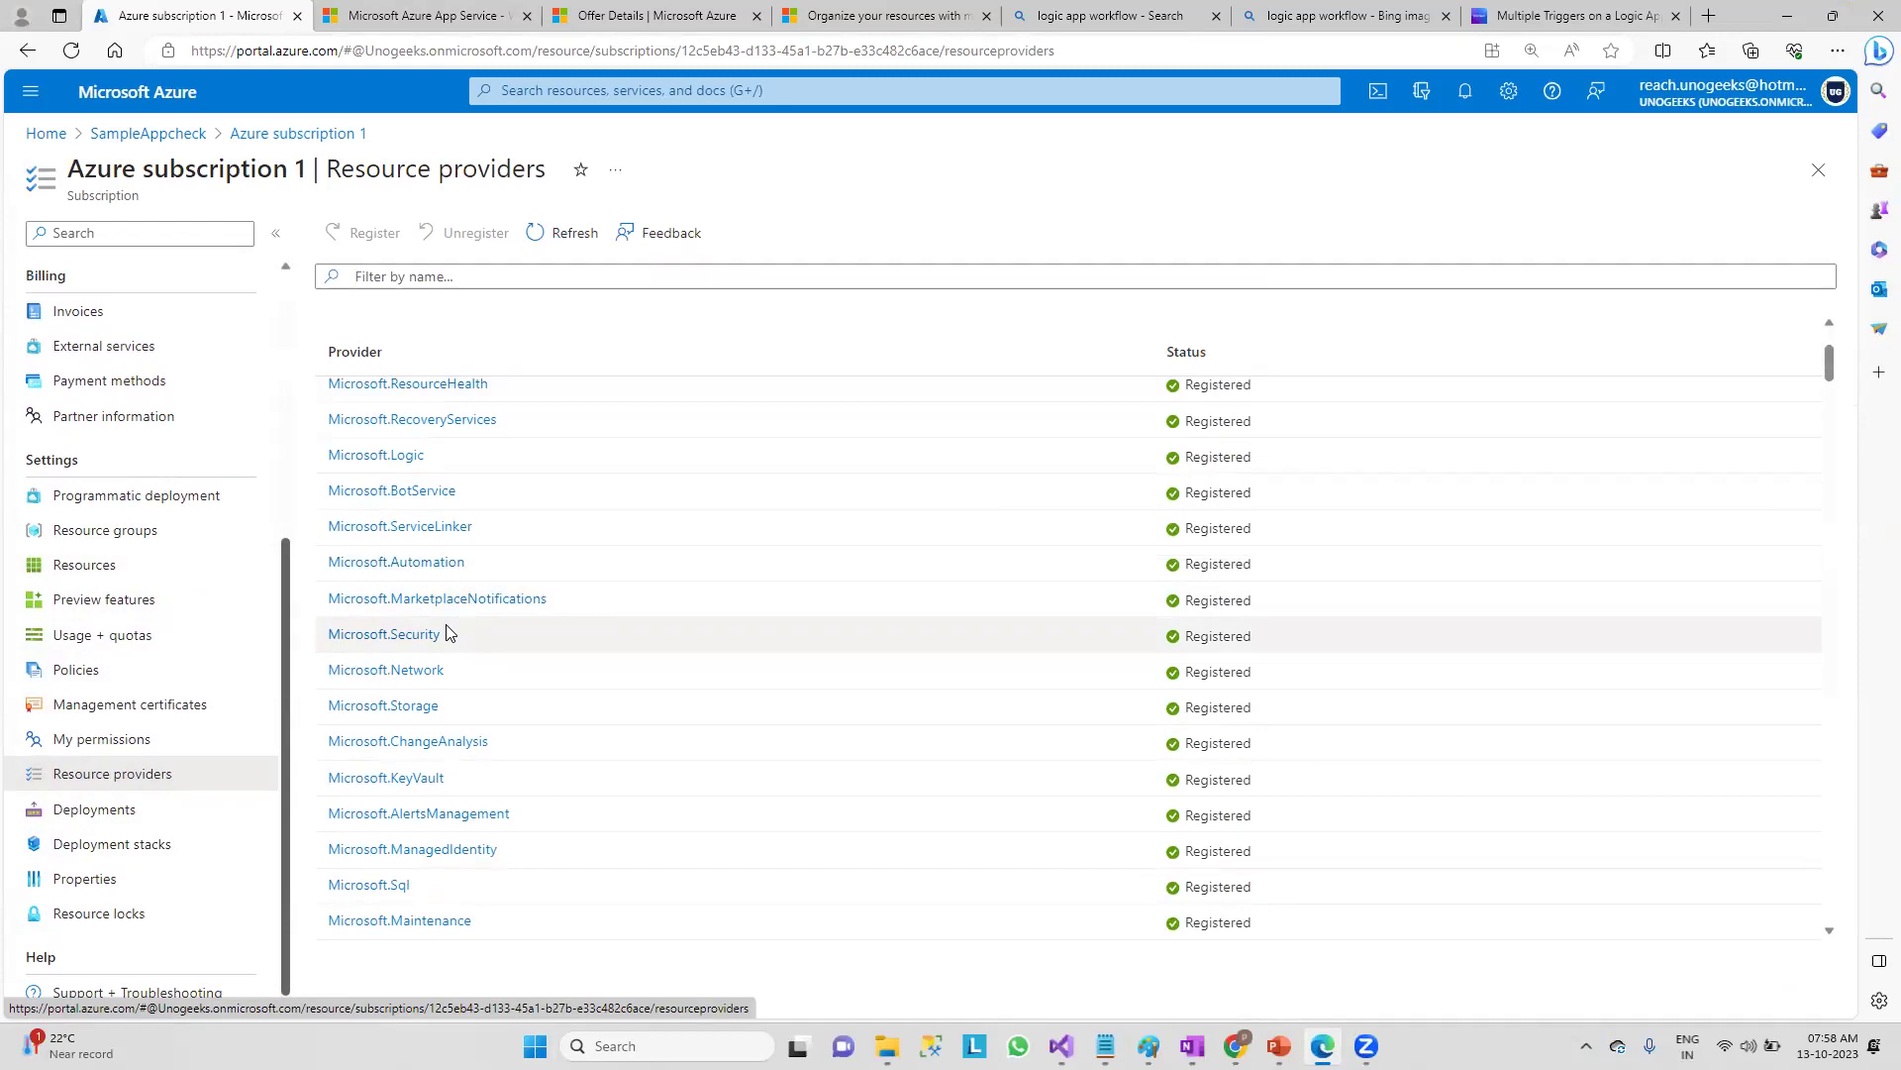
scroll(429, 679, up, 2)
- Filter the resource providers by the name Microsoft.compute, reusing the copied Microsoft.Advisor name as a starting point
click(436, 276)
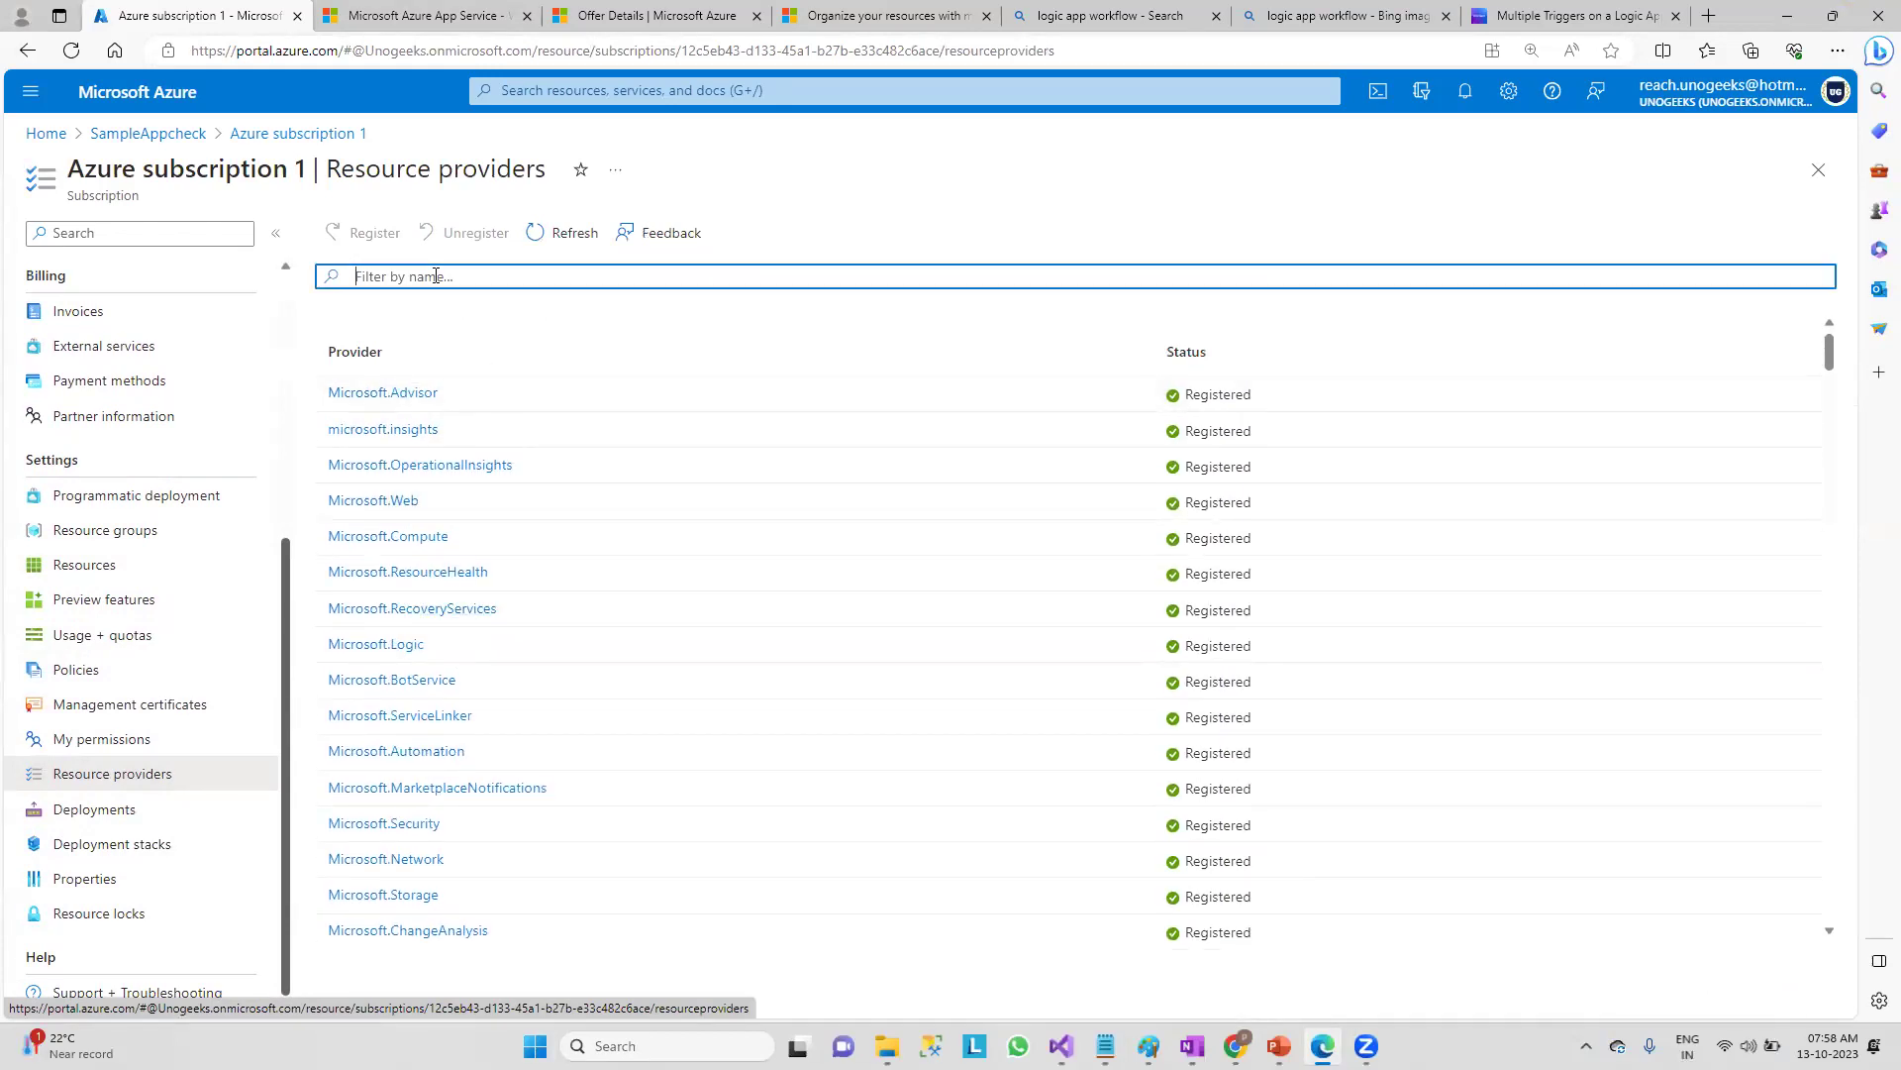
text(micros)
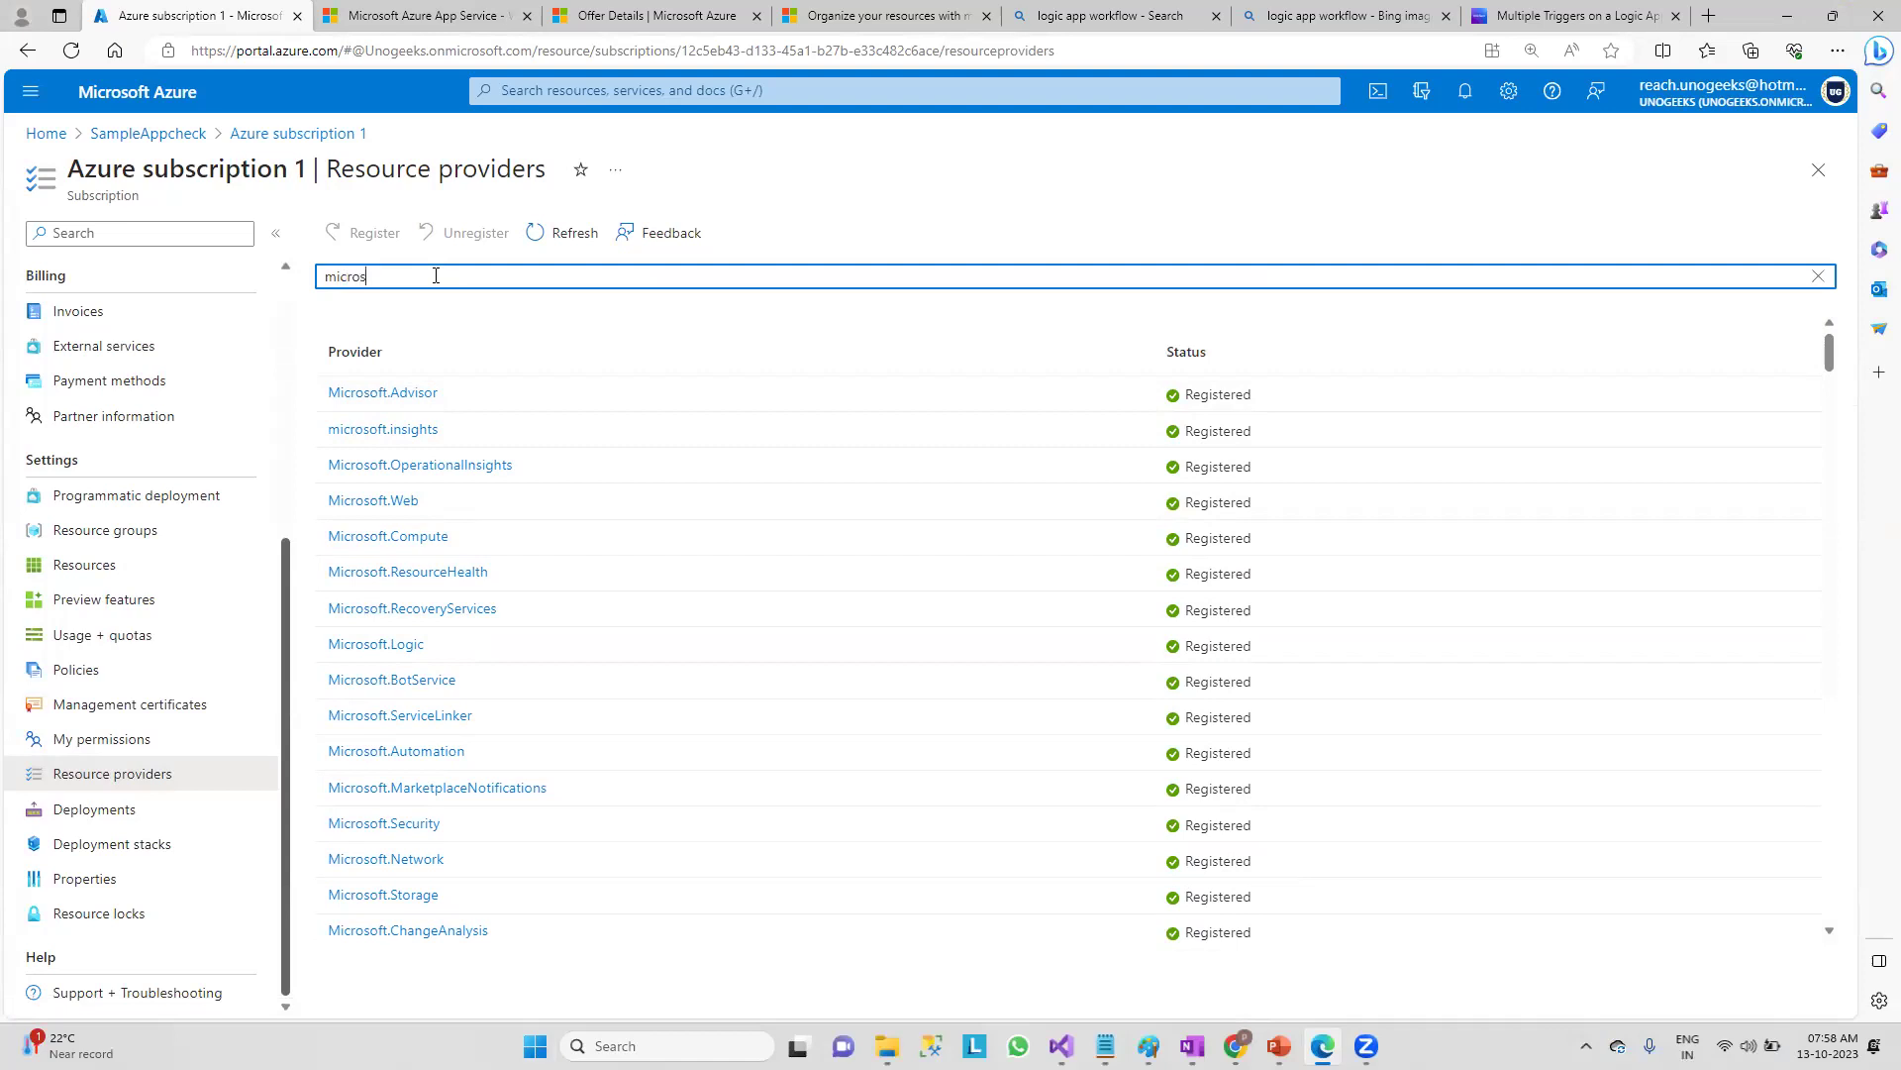
drag(315, 394, 441, 394)
key(ctrl+c)
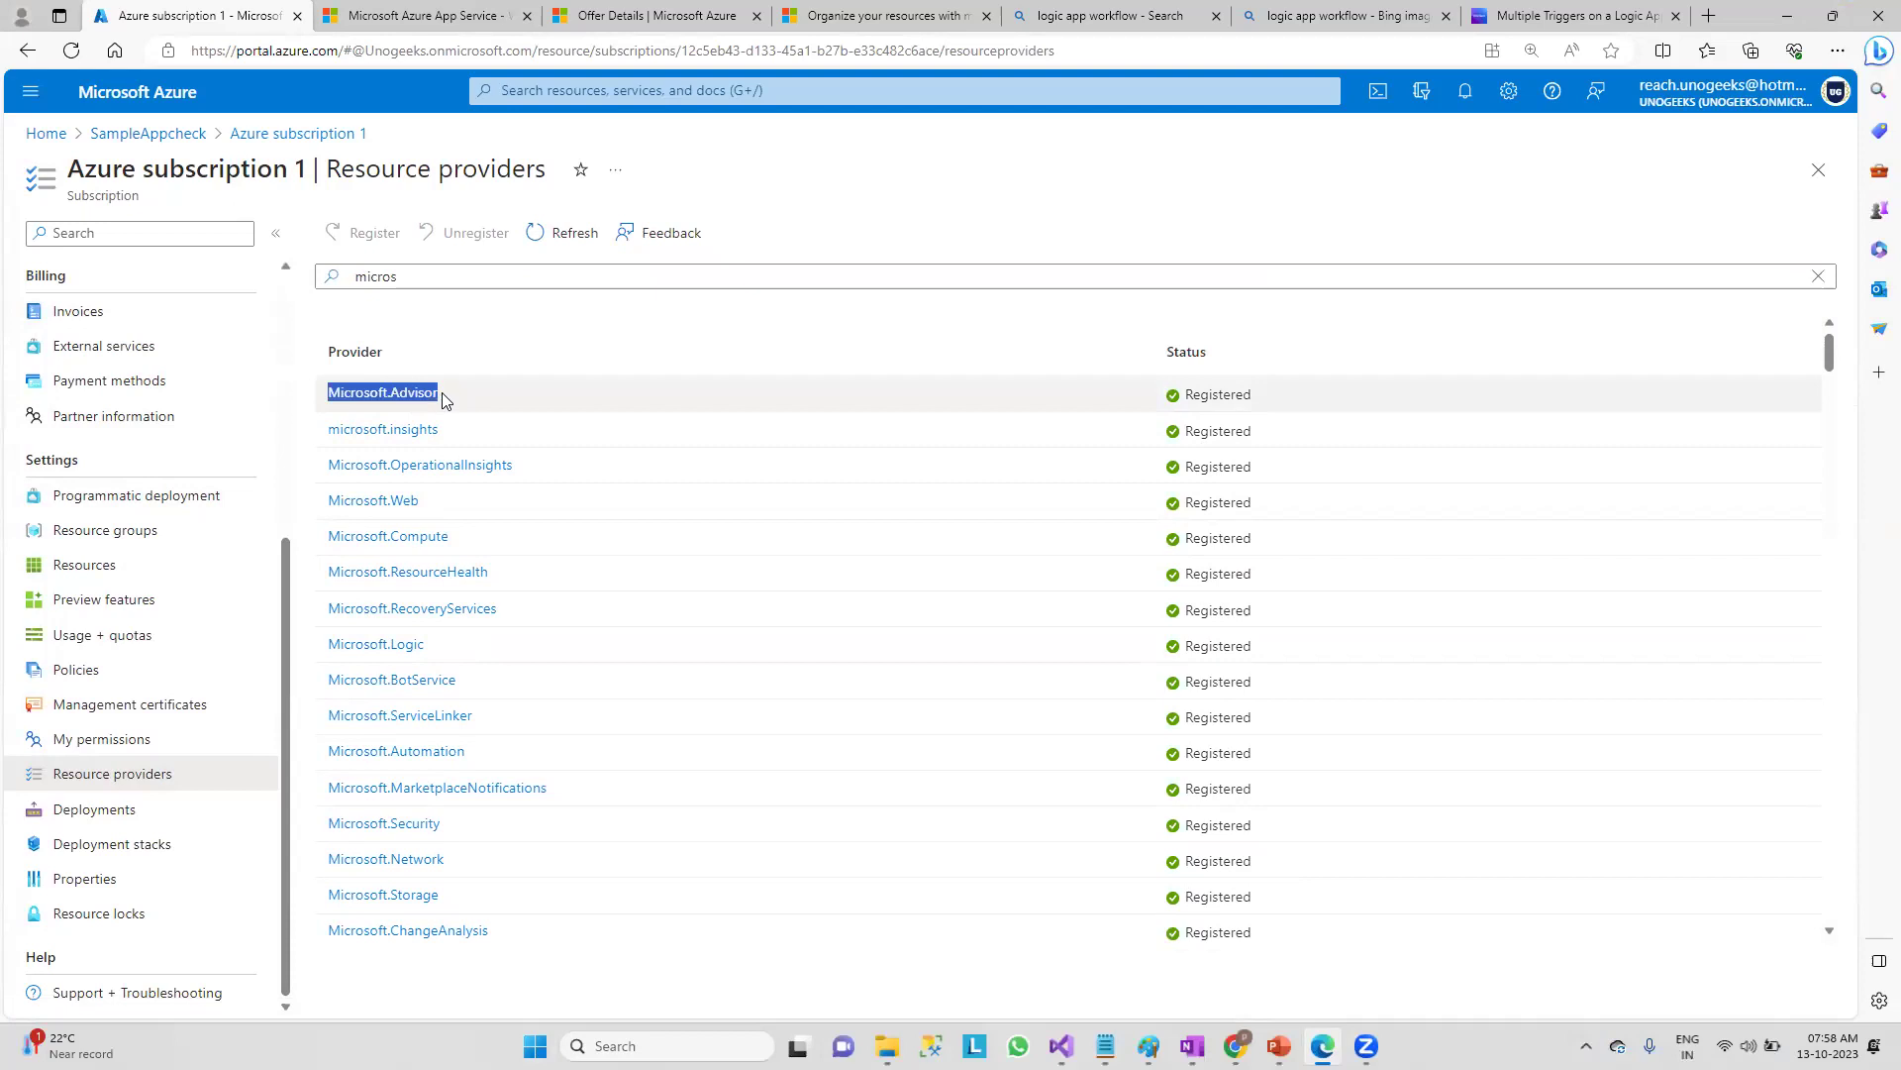
triple_click(407, 270)
key(ctrl+v)
double_click(408, 269)
key(BackSpace)
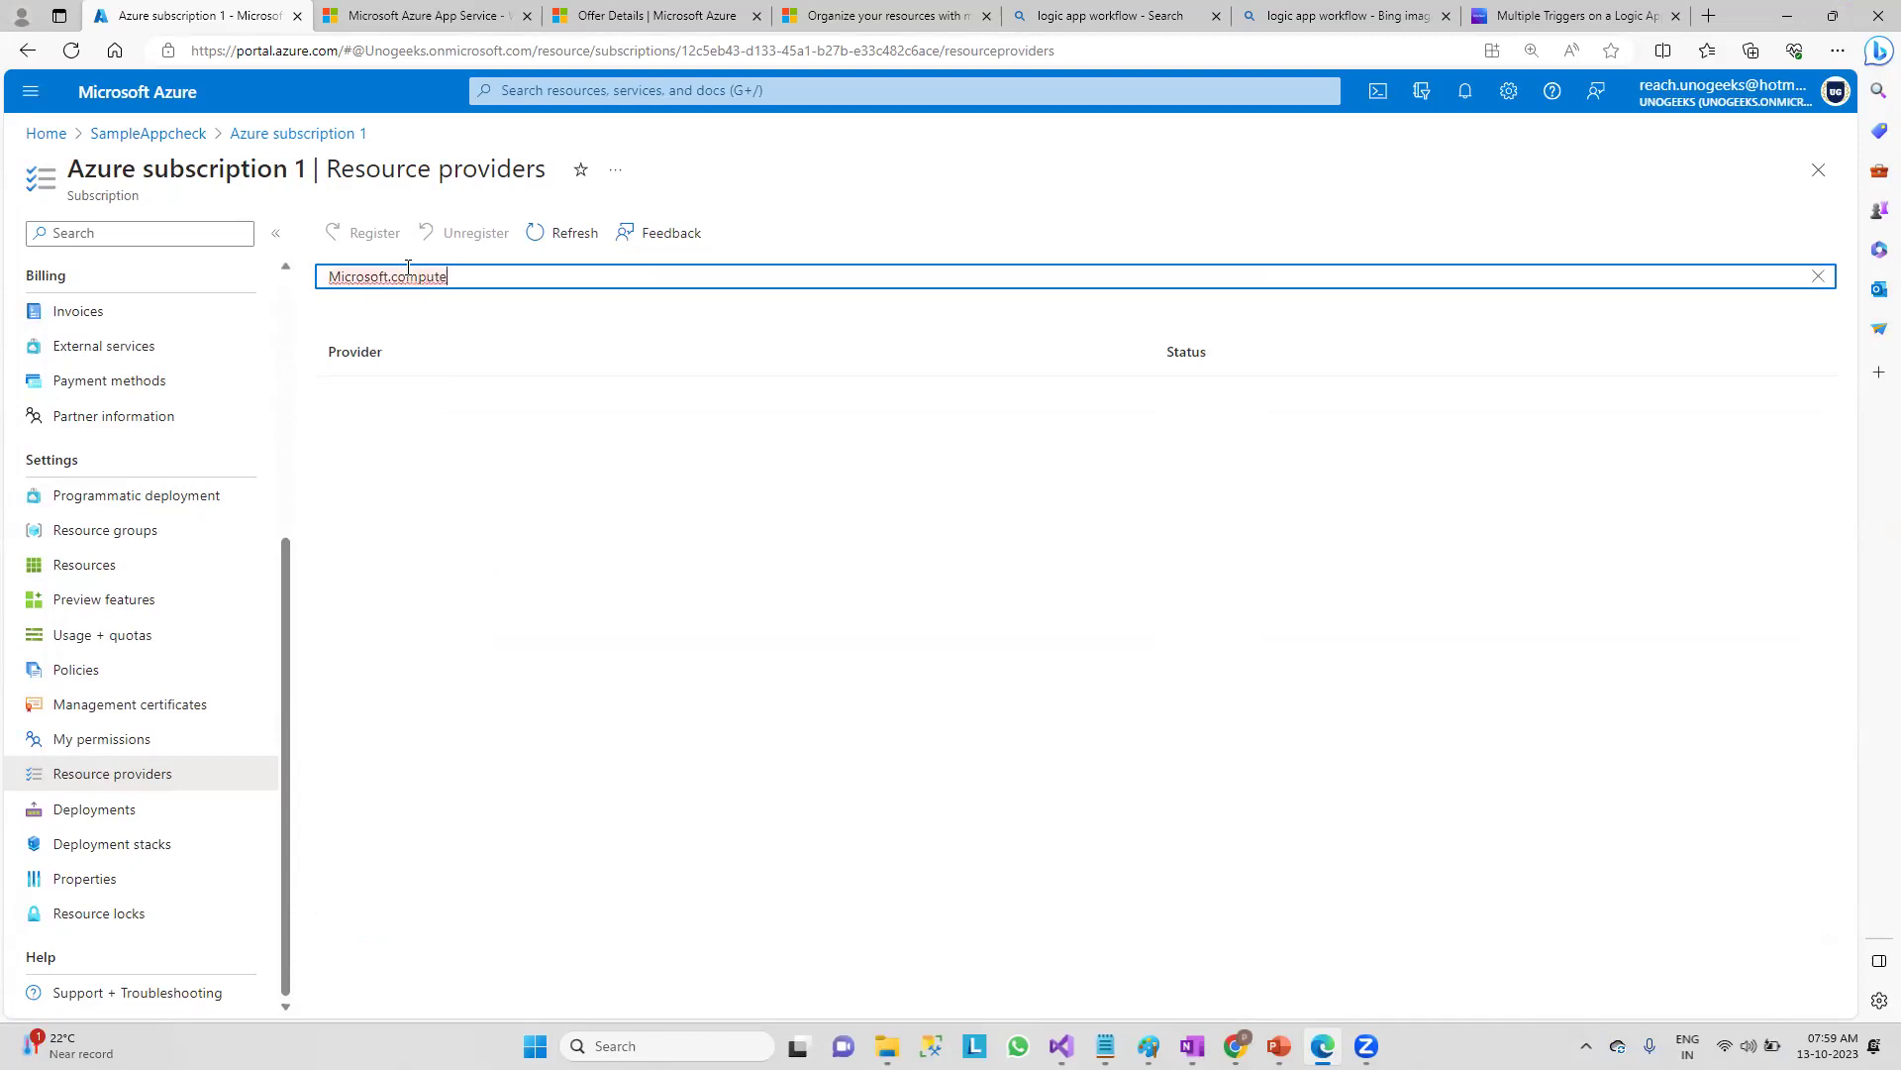
- Clear the provider name filter and examine the registration status of providers further down the list
key(BackSpace)
key(BackSpace)
key(BackSpace)
key(BackSpace)
key(BackSpace)
key(BackSpace)
key(BackSpace)
key(BackSpace)
key(BackSpace)
key(BackSpace)
key(BackSpace)
key(BackSpace)
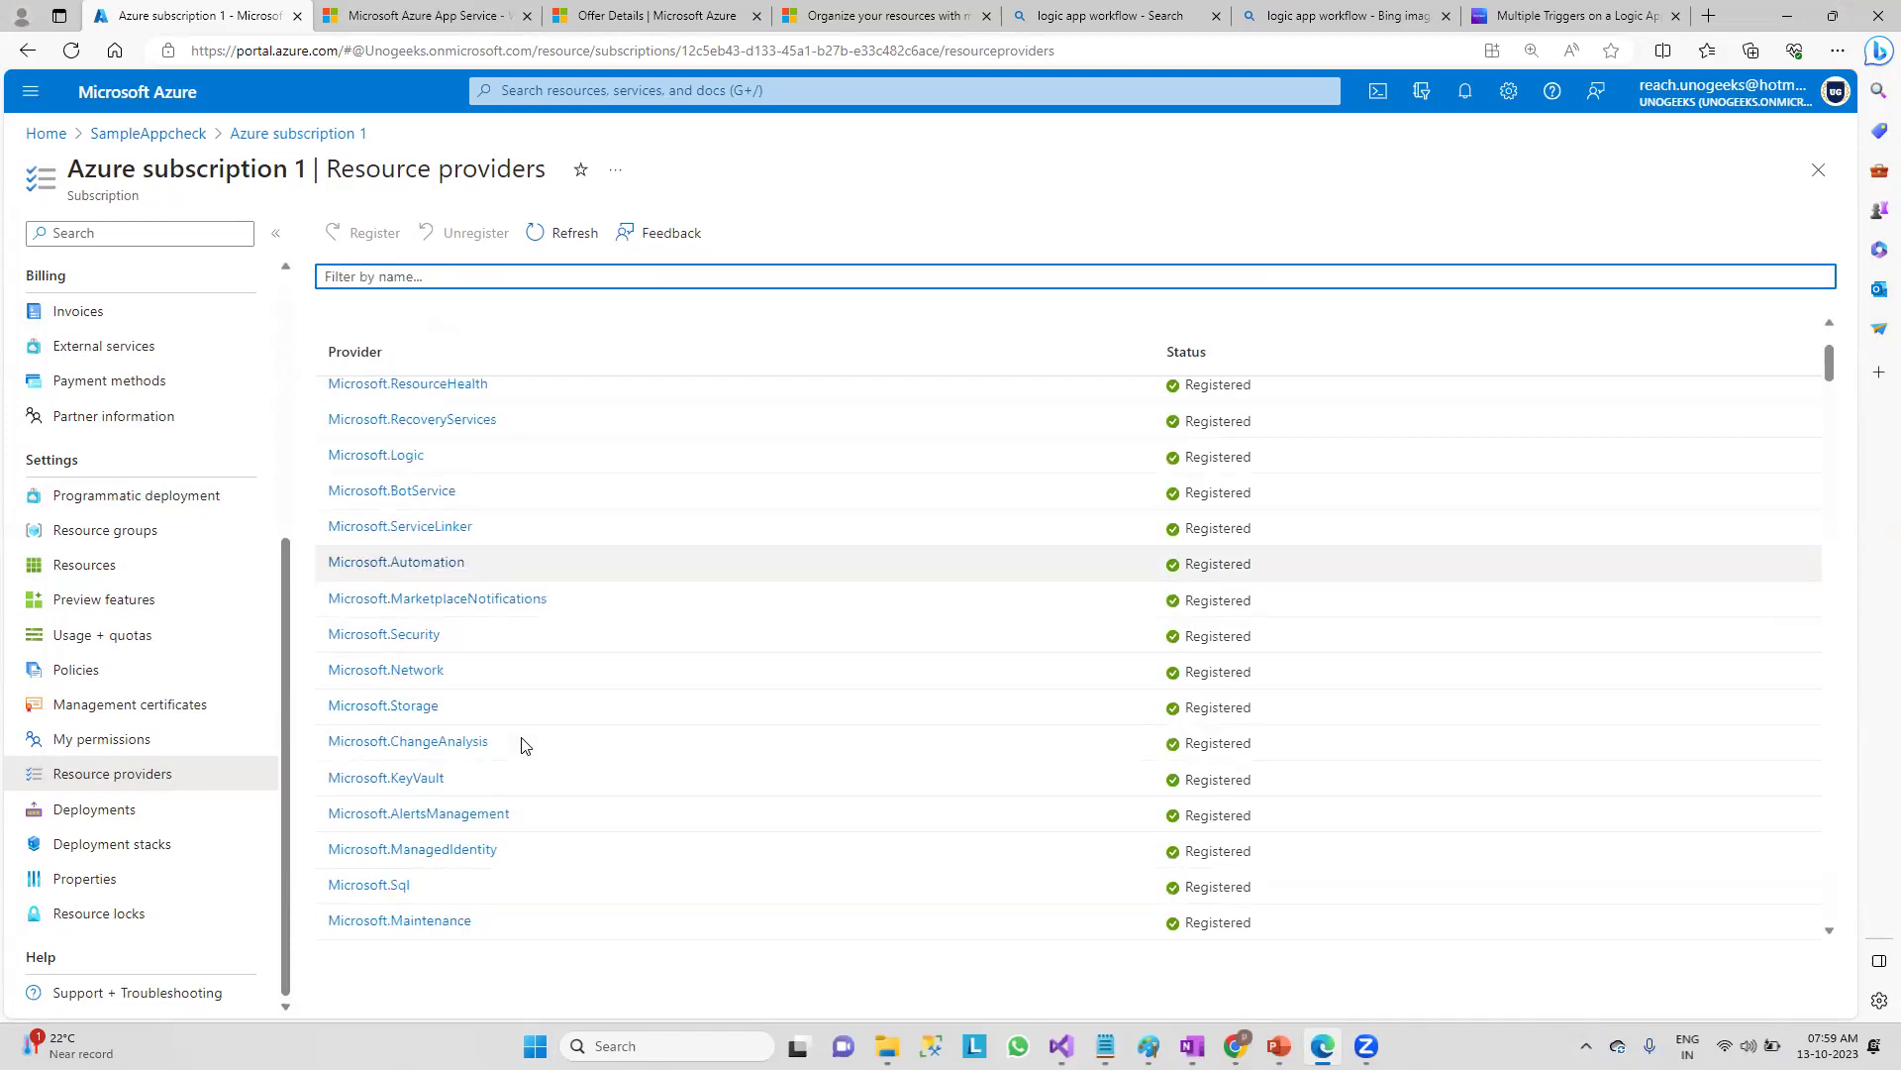
scroll(524, 745, down, 12)
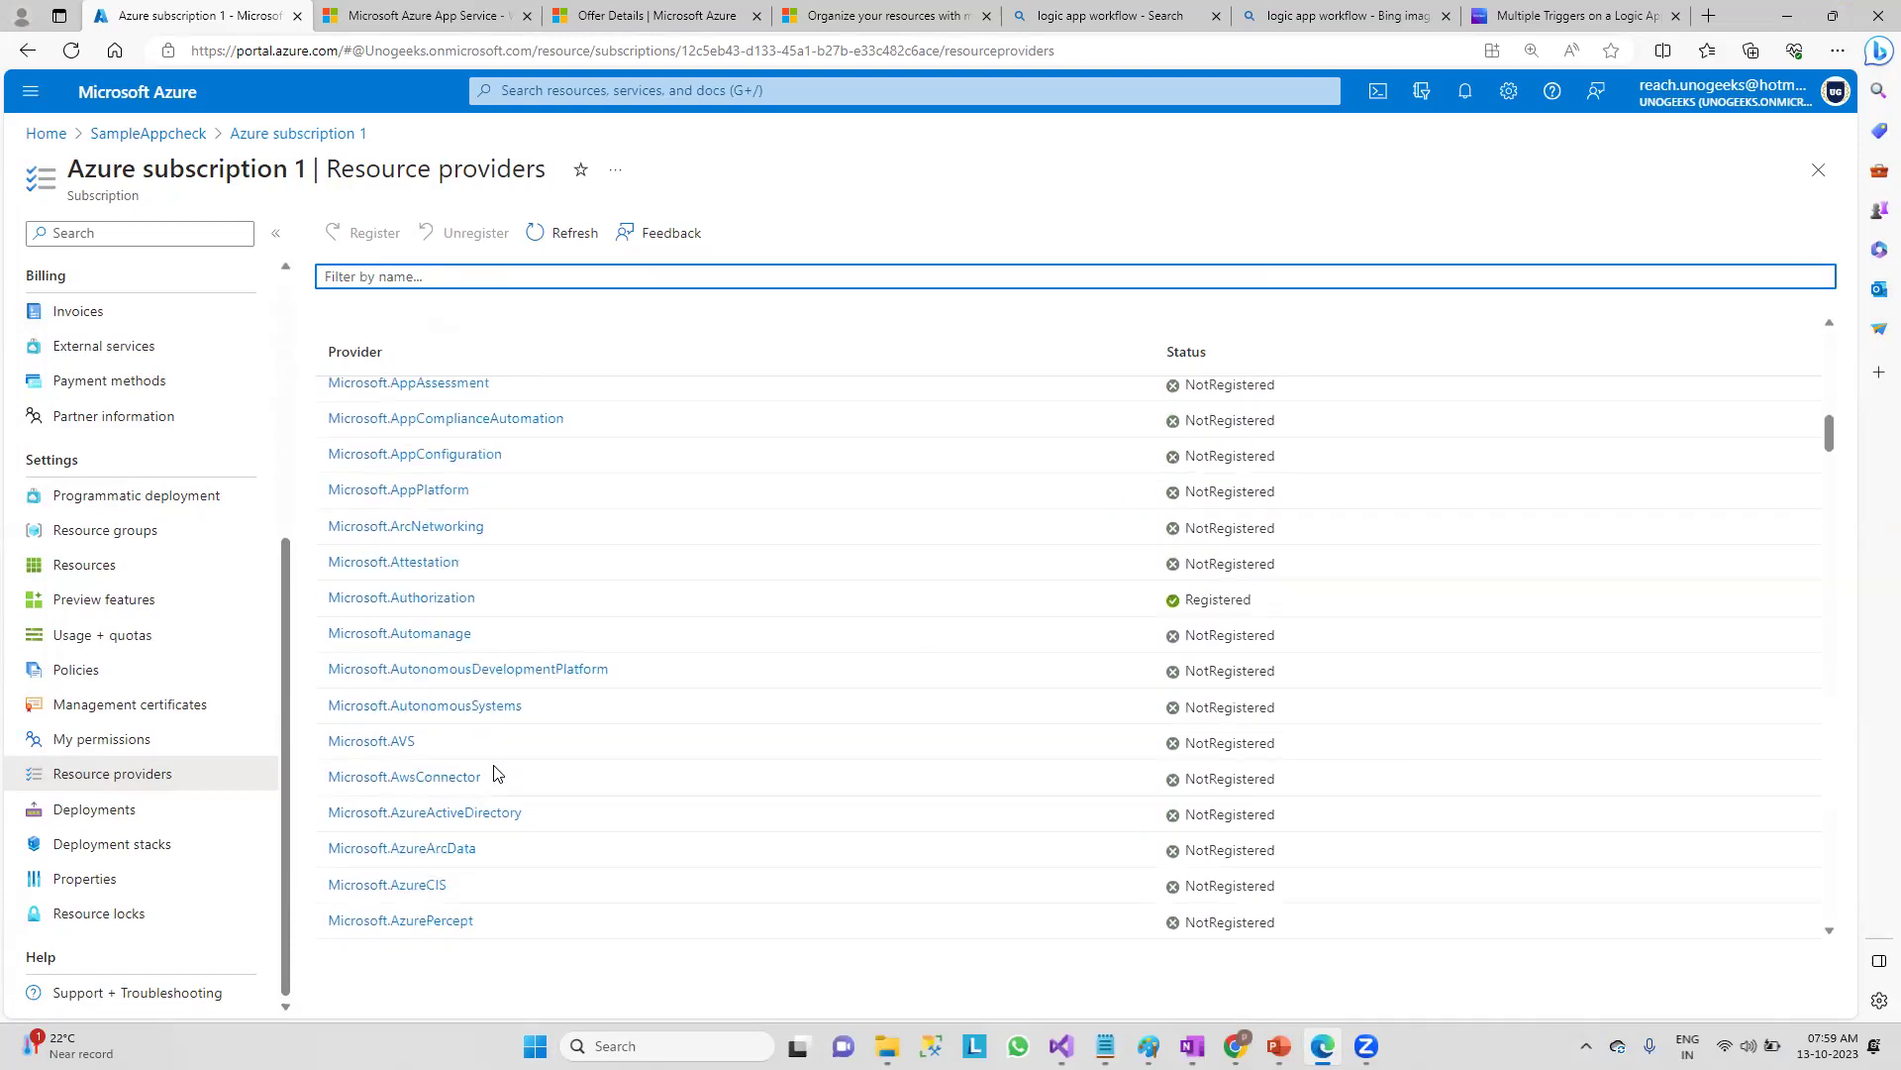
- Filter the resource providers by the name Microsoft.Compute, reusing the copied Microsoft.ClassicCompute name as a starting point
scroll(493, 769, down, 7)
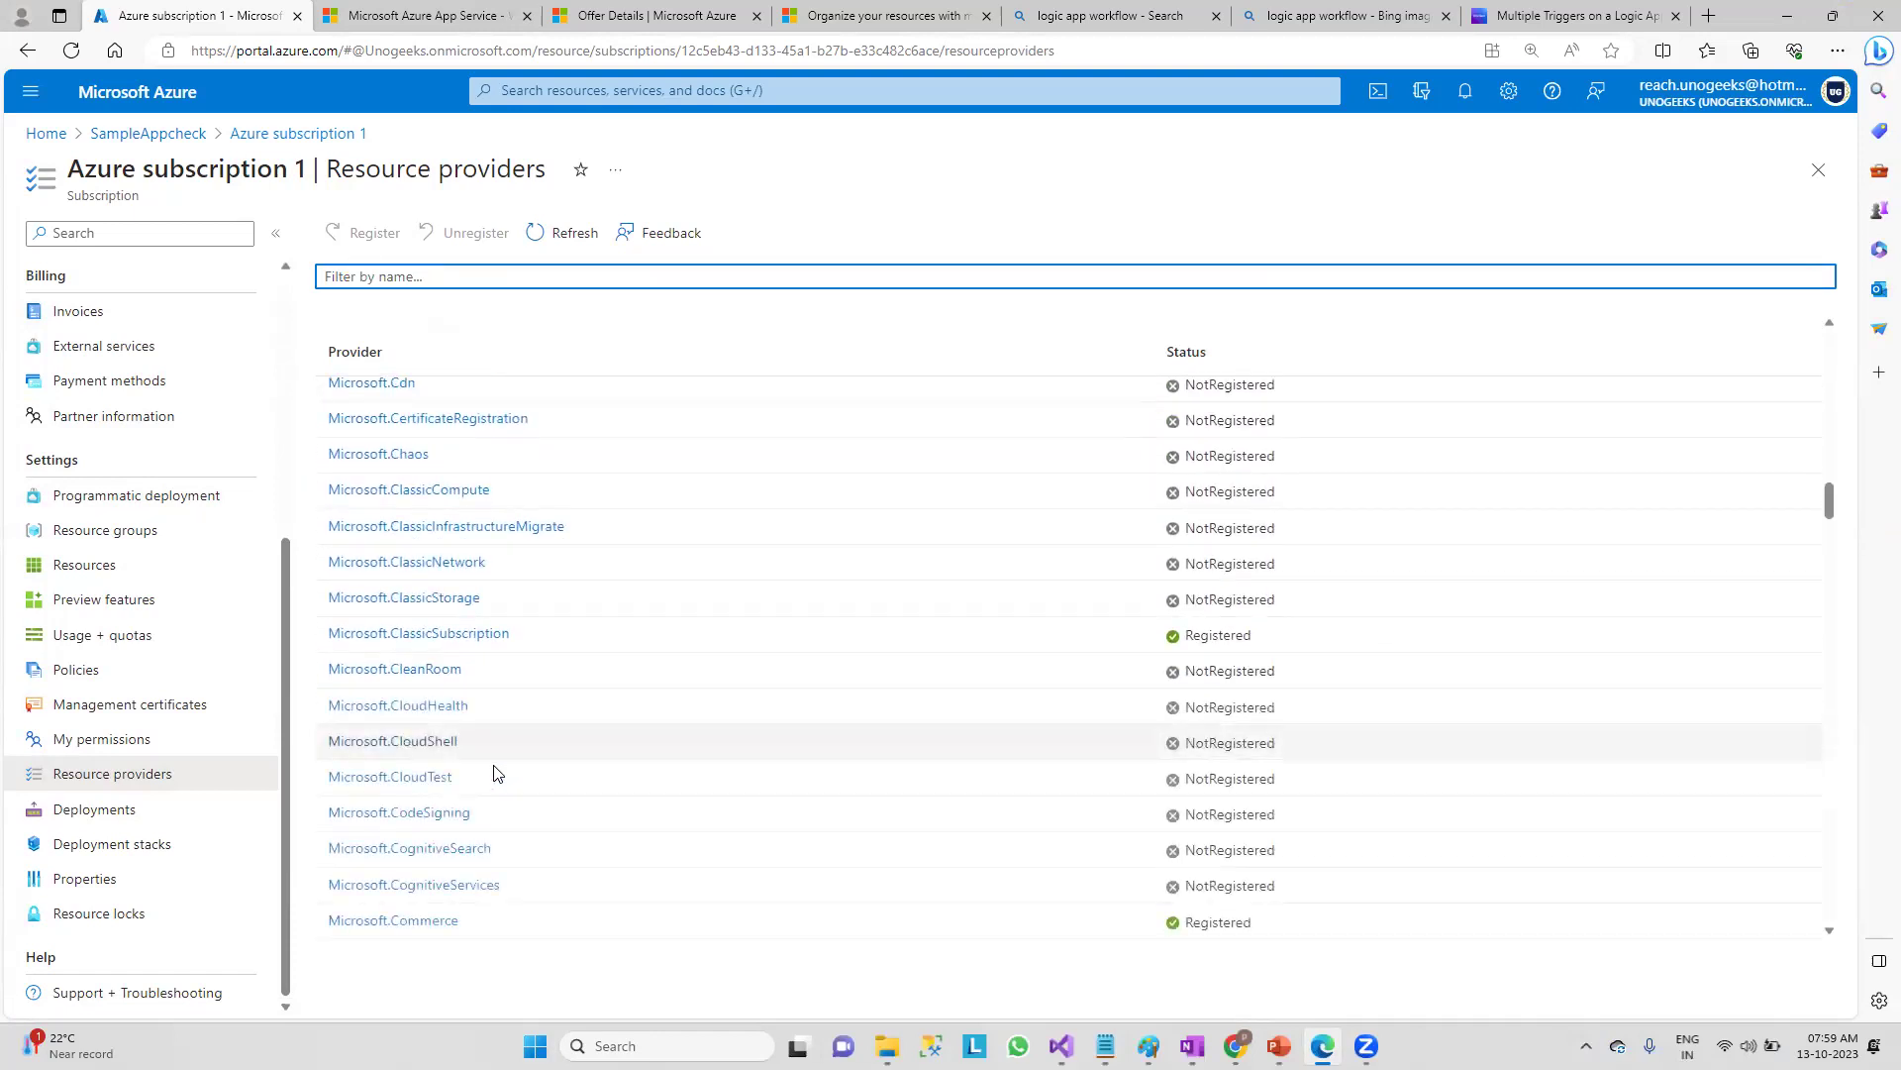
scroll(461, 738, down, 4)
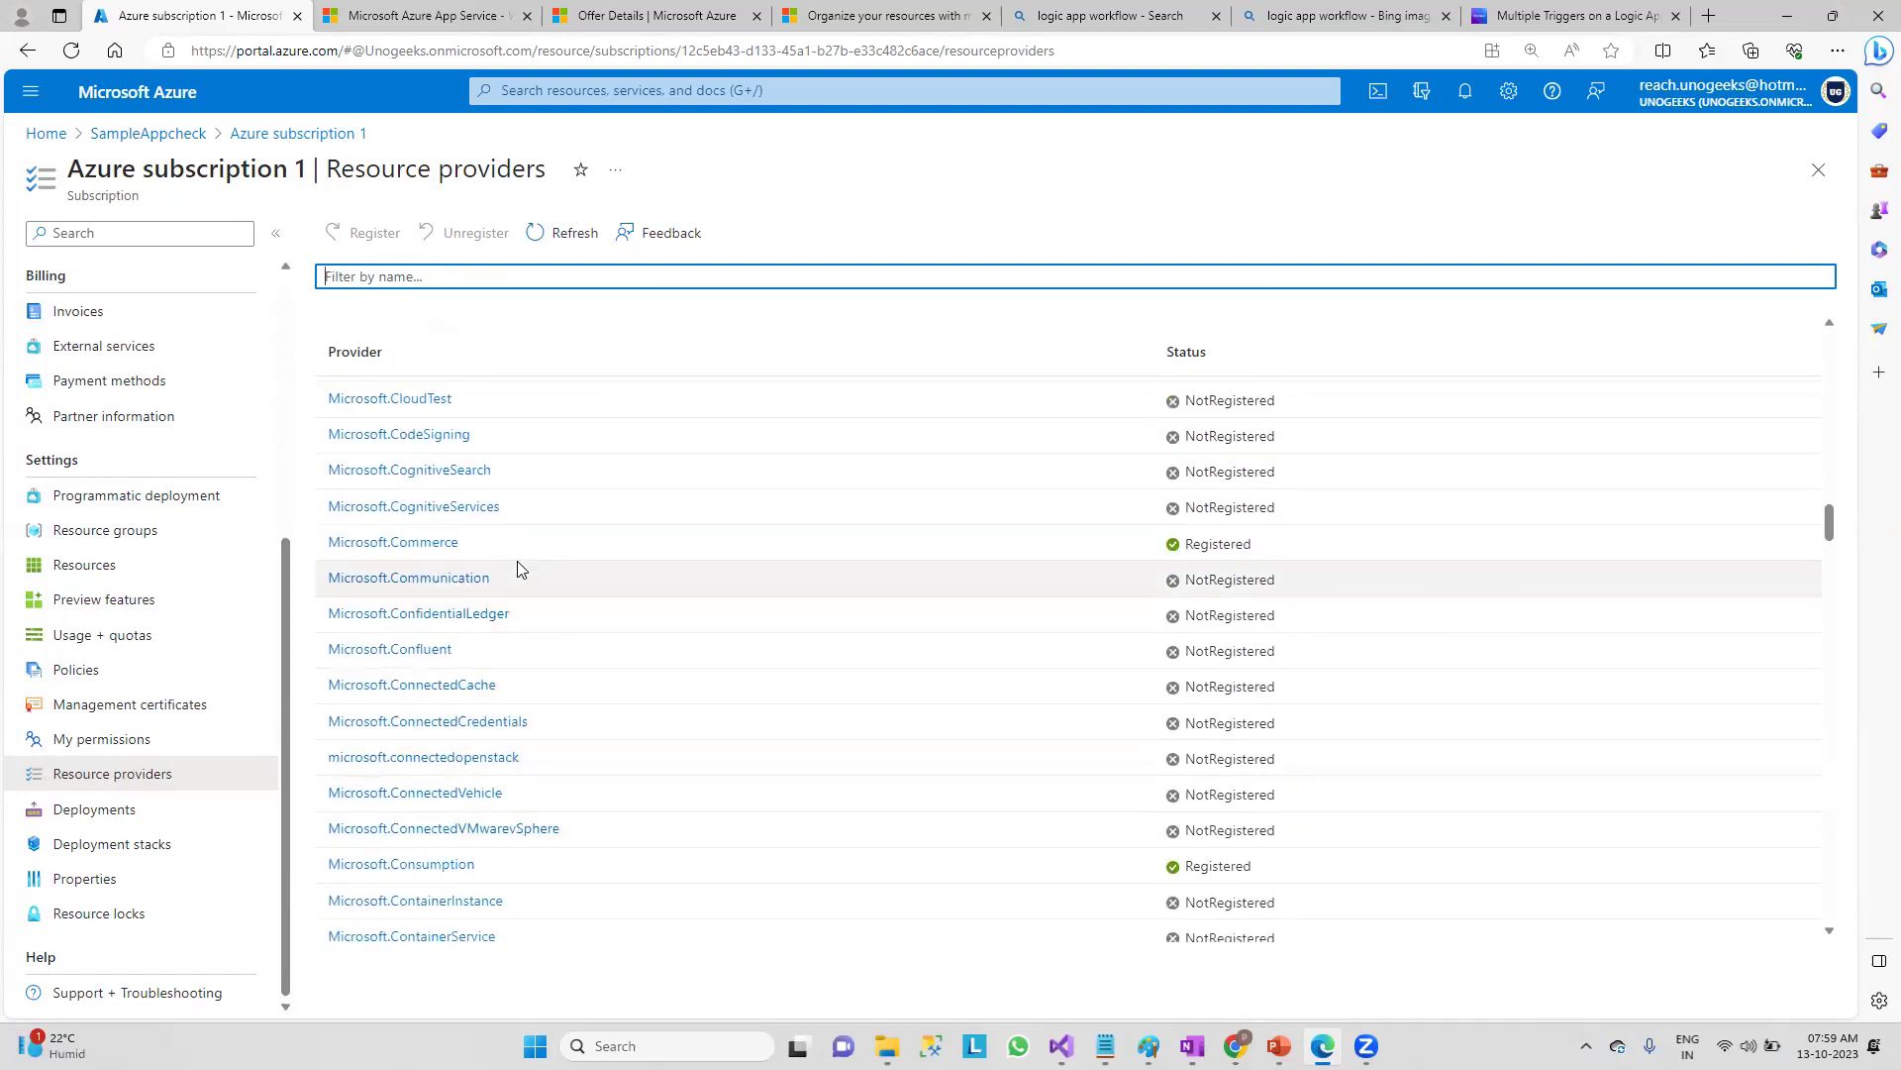
scroll(594, 468, up, 3)
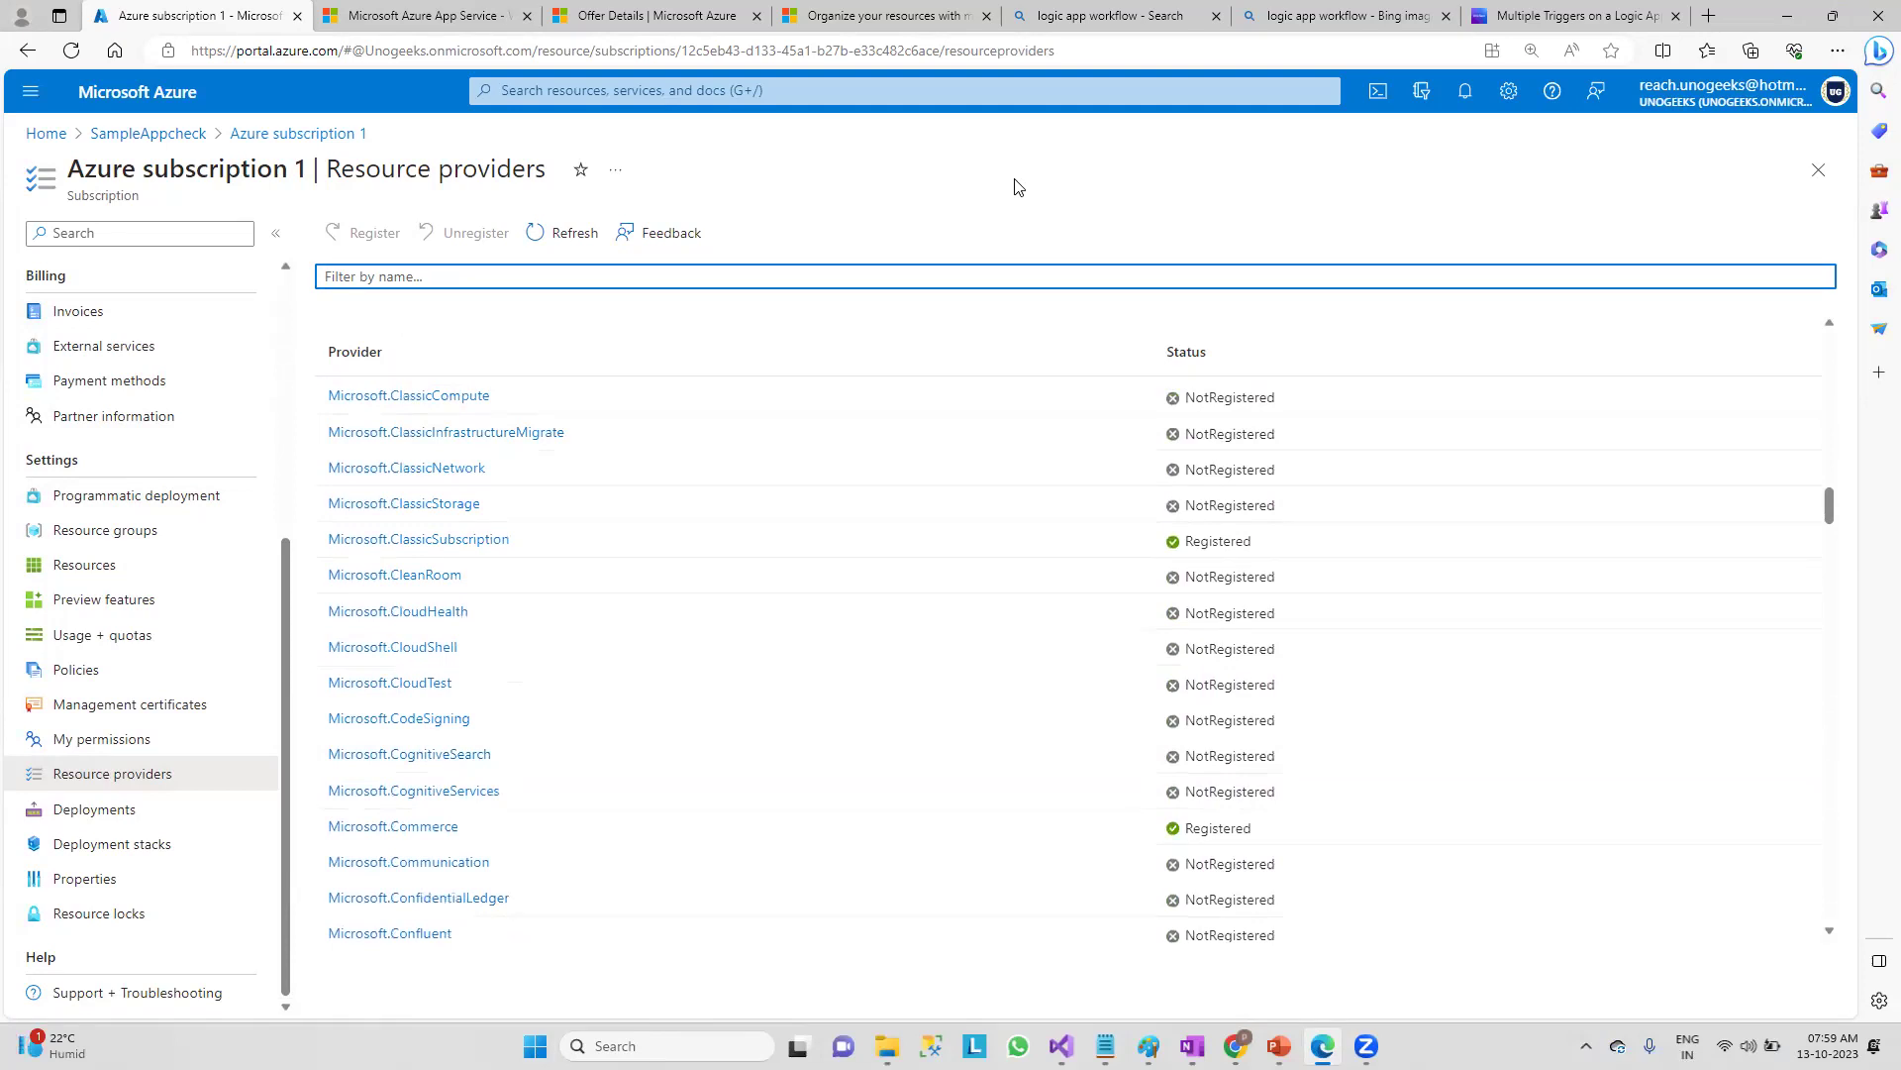
triple_click(541, 408)
key(ctrl+c)
click(555, 276)
key(ctrl+v)
click(428, 274)
key(BackSpace)
key(BackSpace)
key(BackSpace)
key(BackSpace)
key(BackSpace)
key(BackSpace)
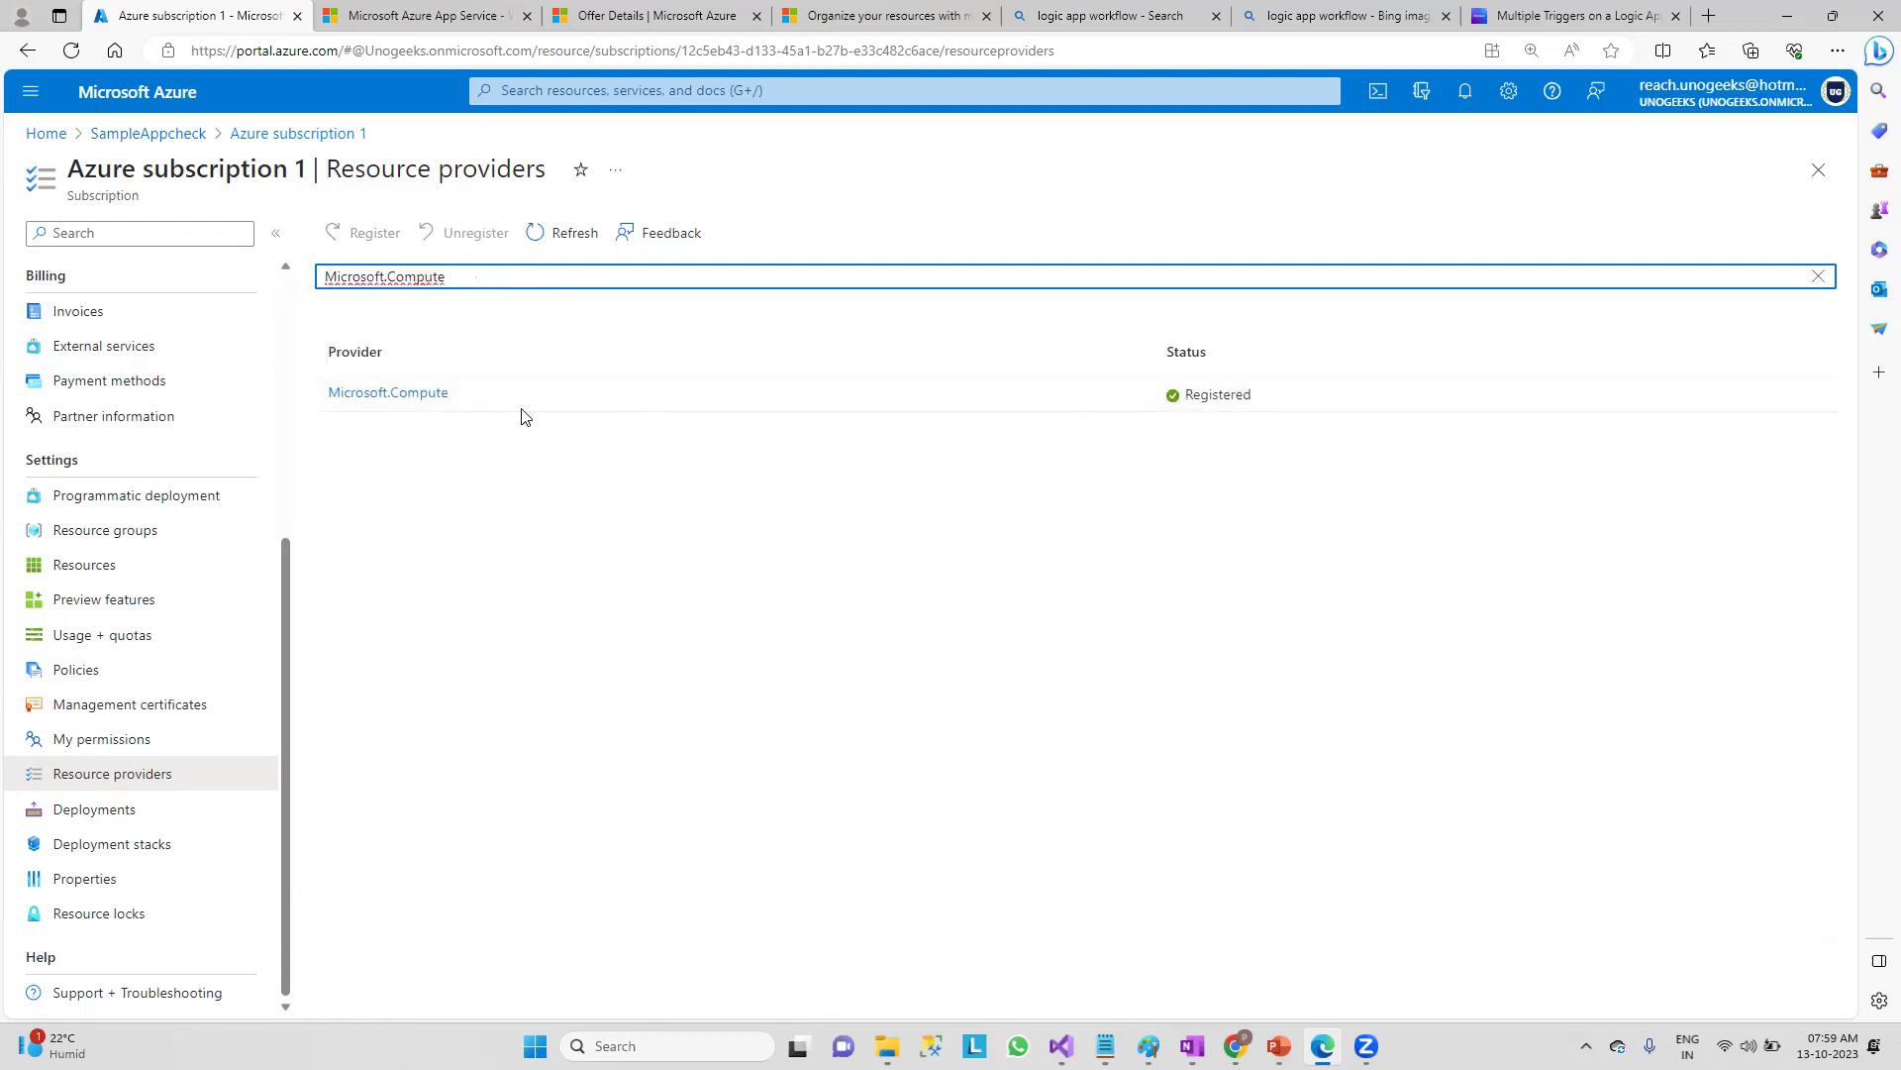
- Open the Microsoft.Compute provider details, look through the API versions for availabilitySets, and close the details
click(420, 394)
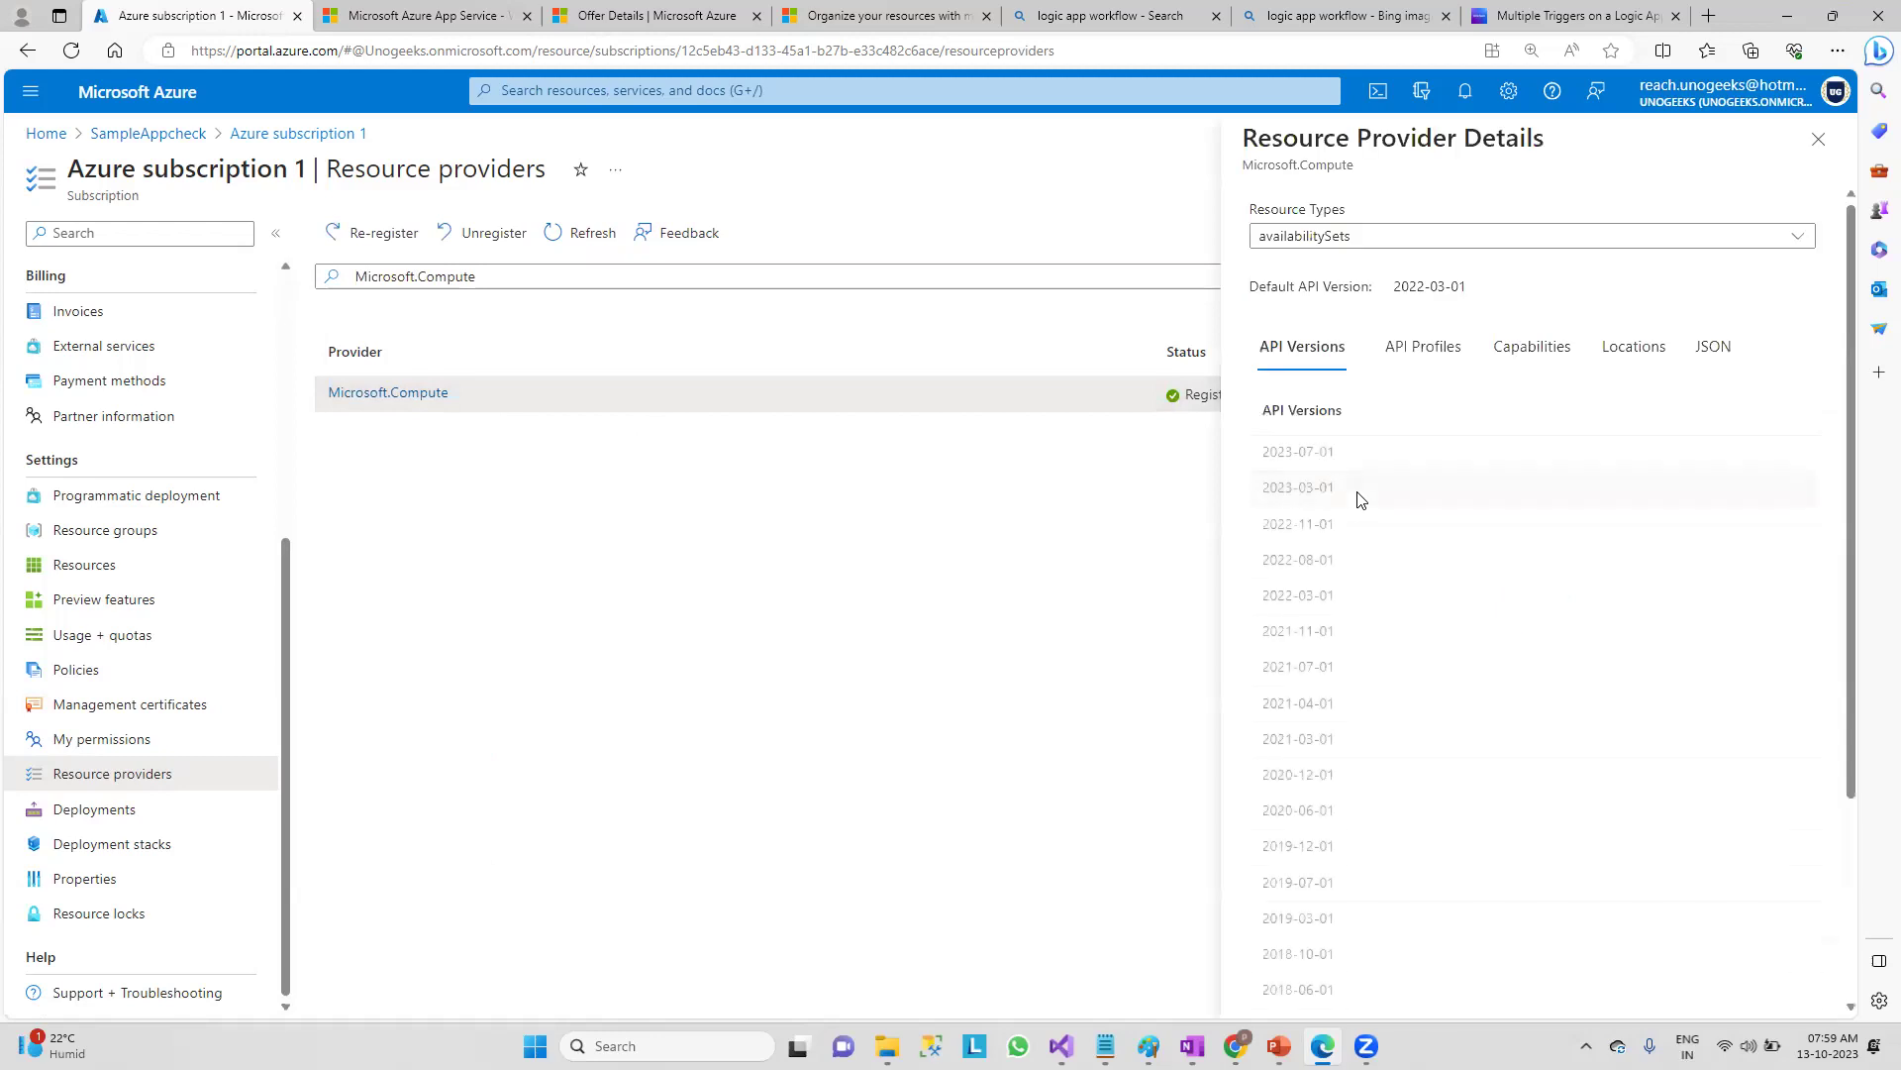
scroll(1727, 447, down, 2)
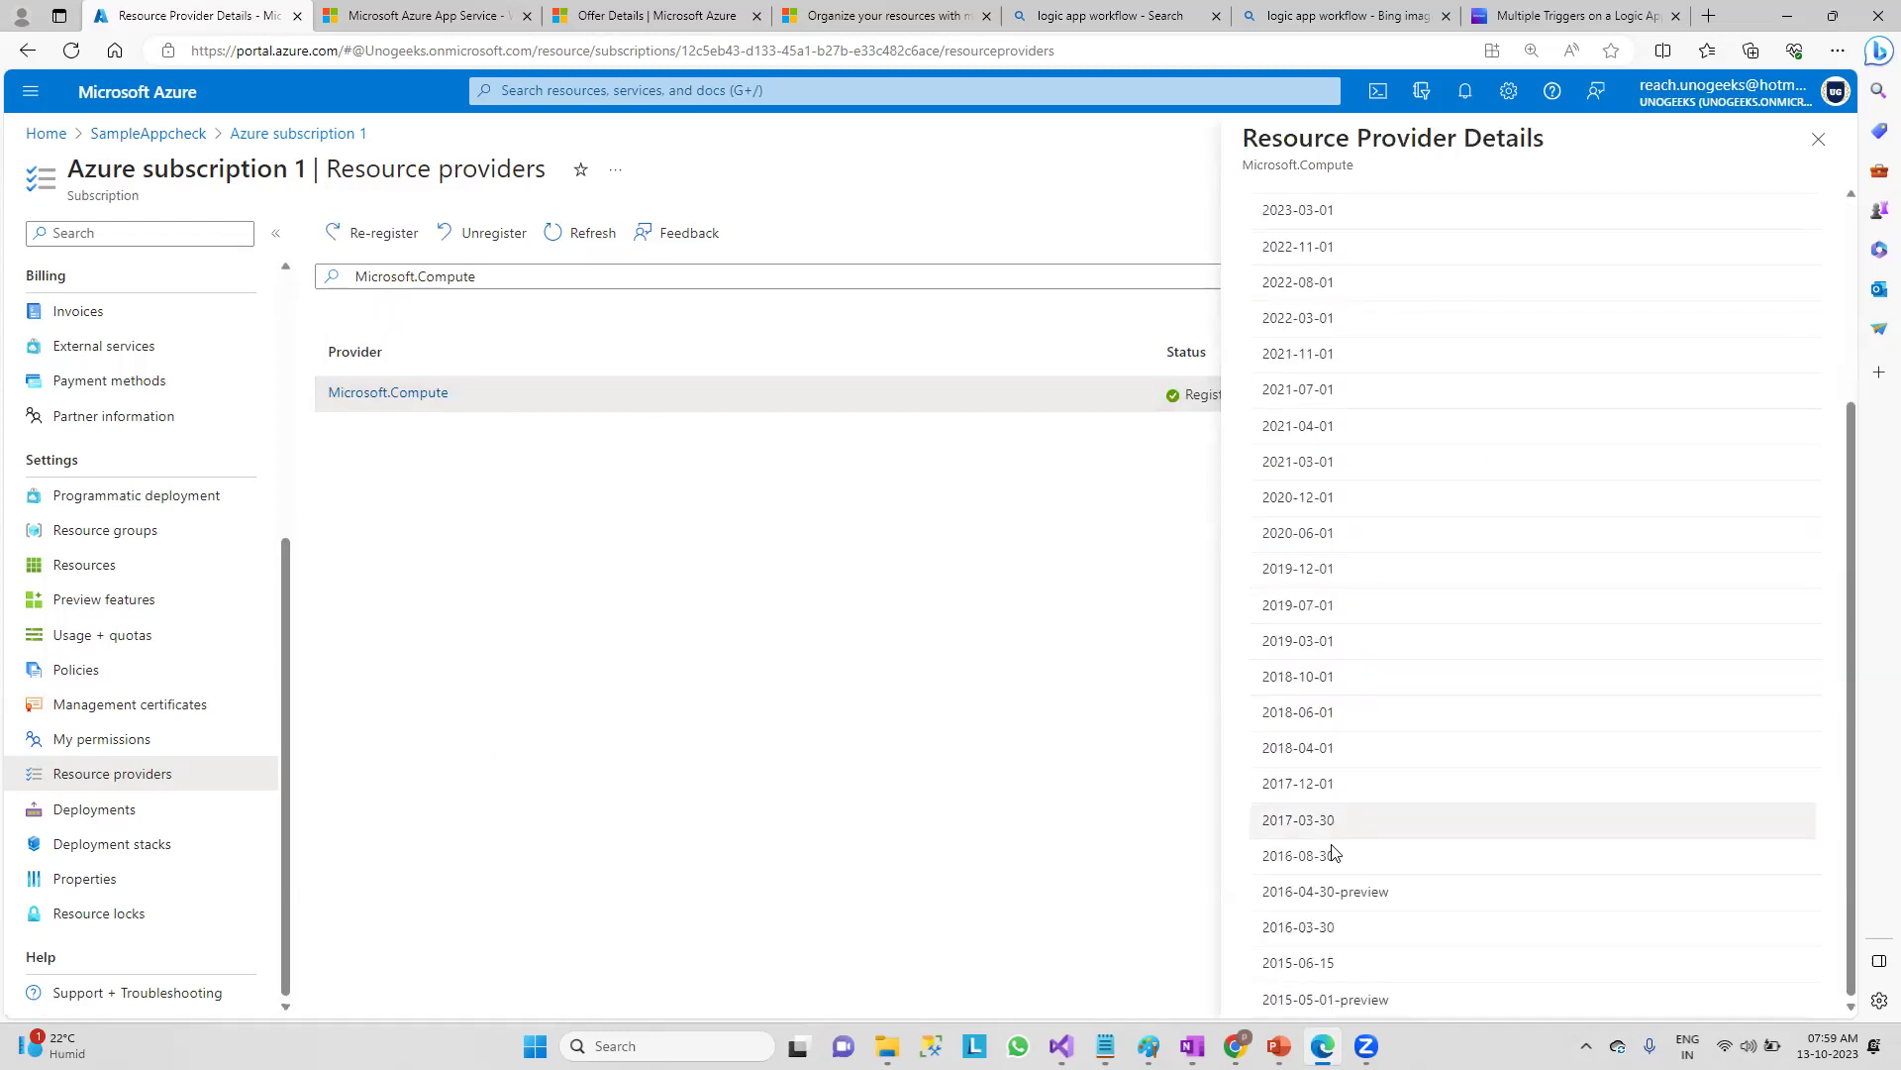
scroll(1417, 743, up, 2)
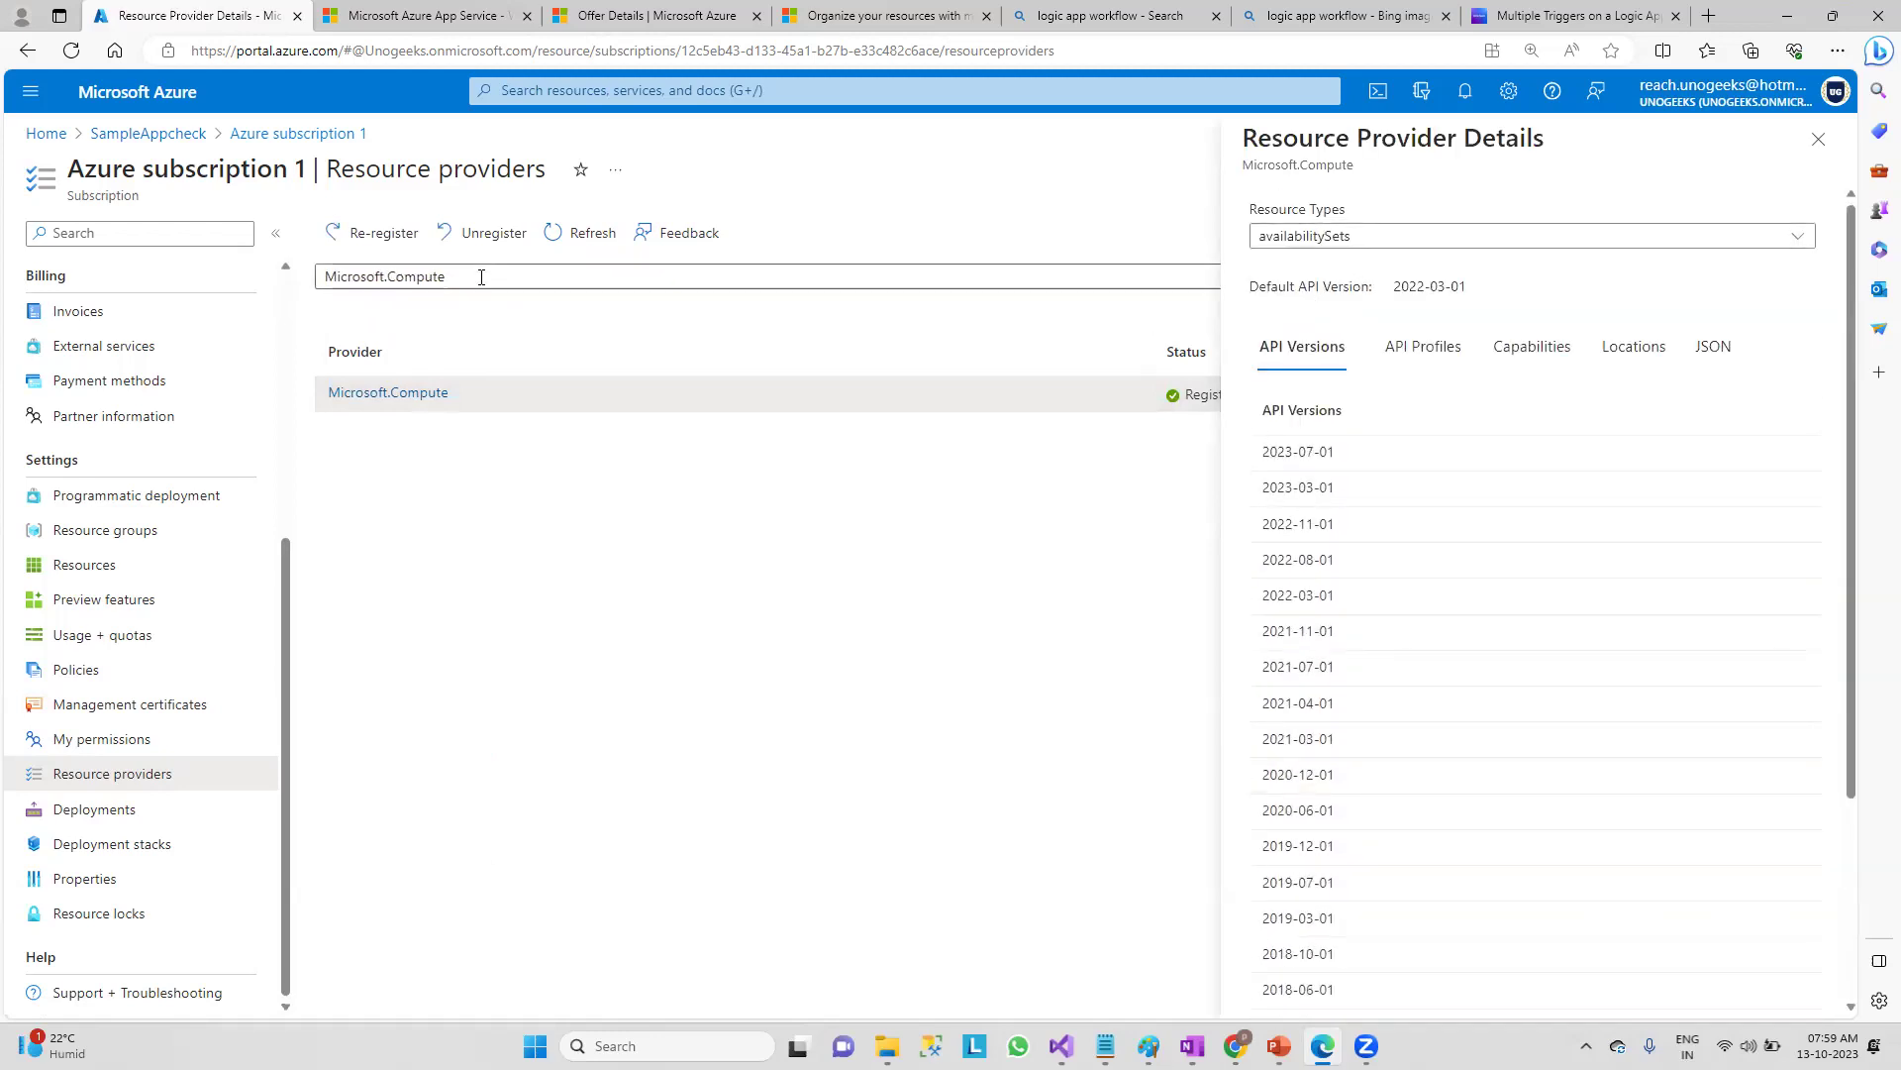
click(1825, 145)
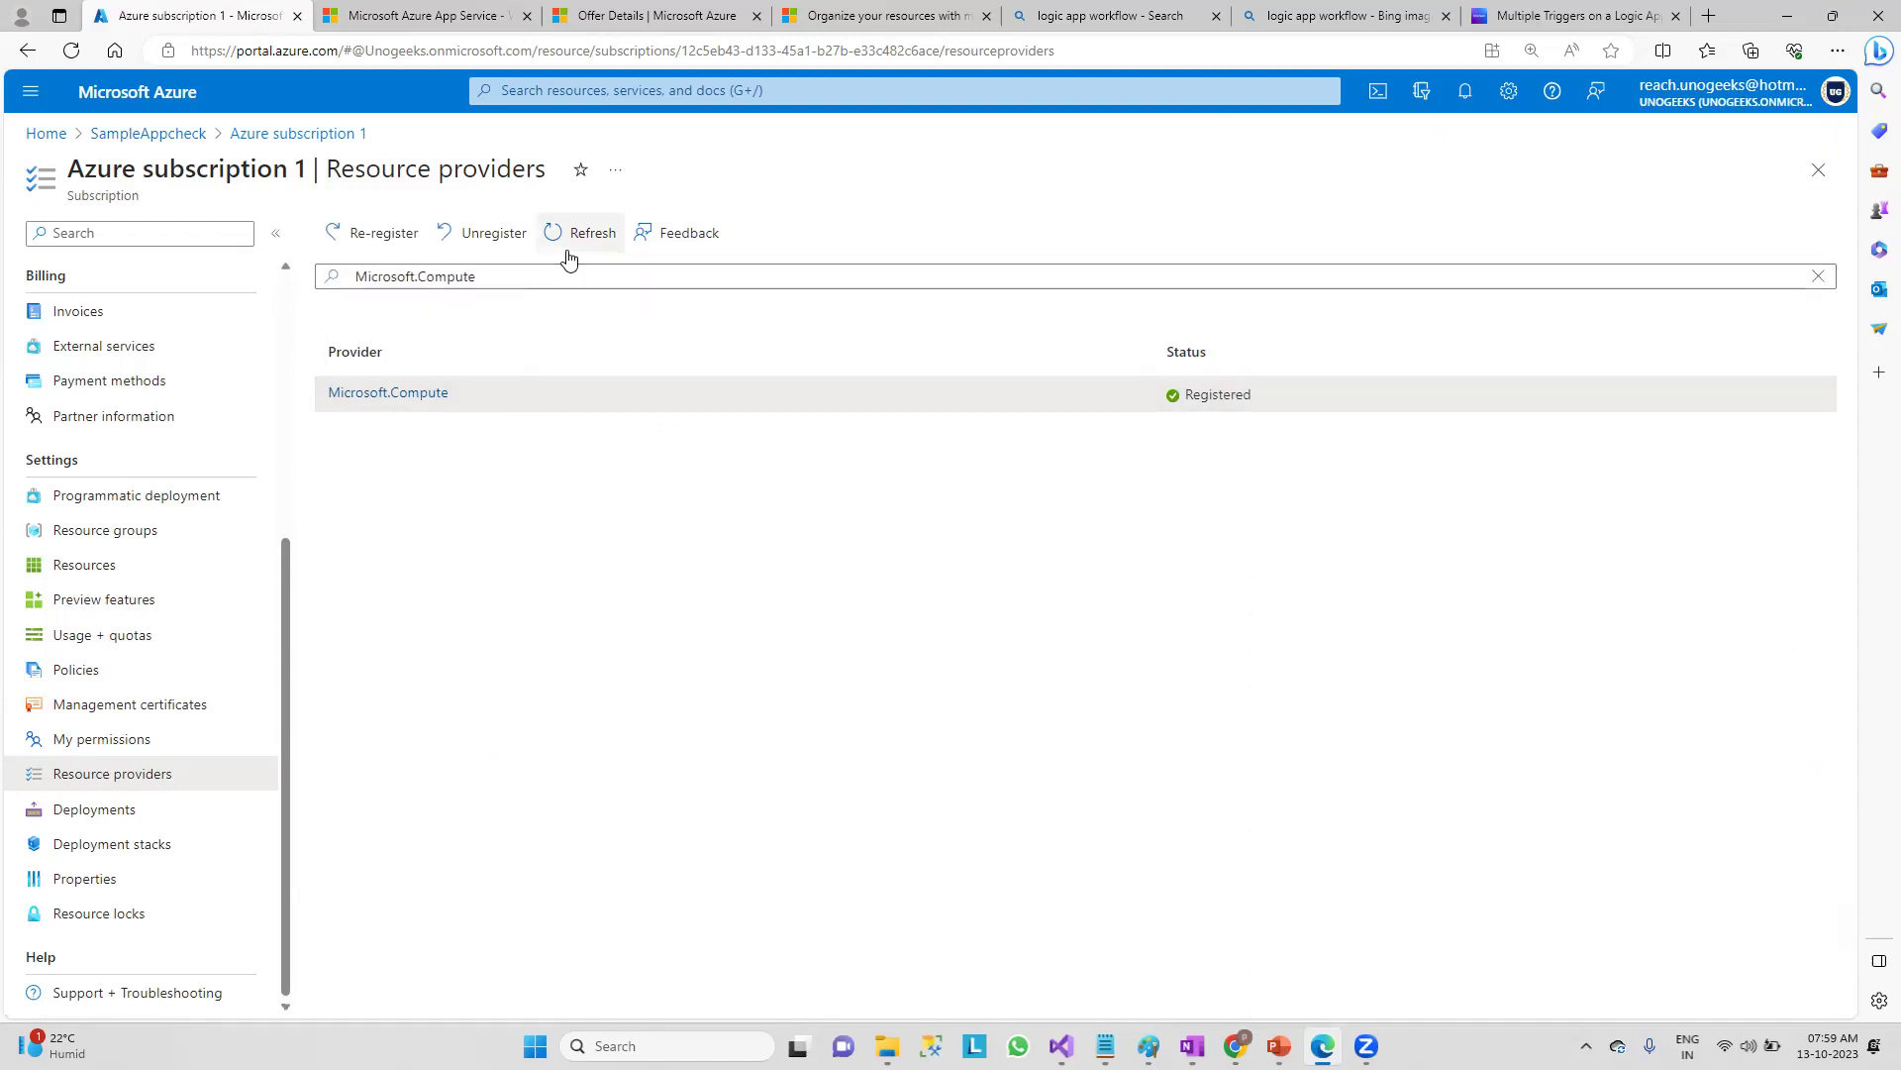
- Clear the provider name filter and register the Microsoft.AAD resource provider for the subscription
click(512, 278)
double_click(513, 278)
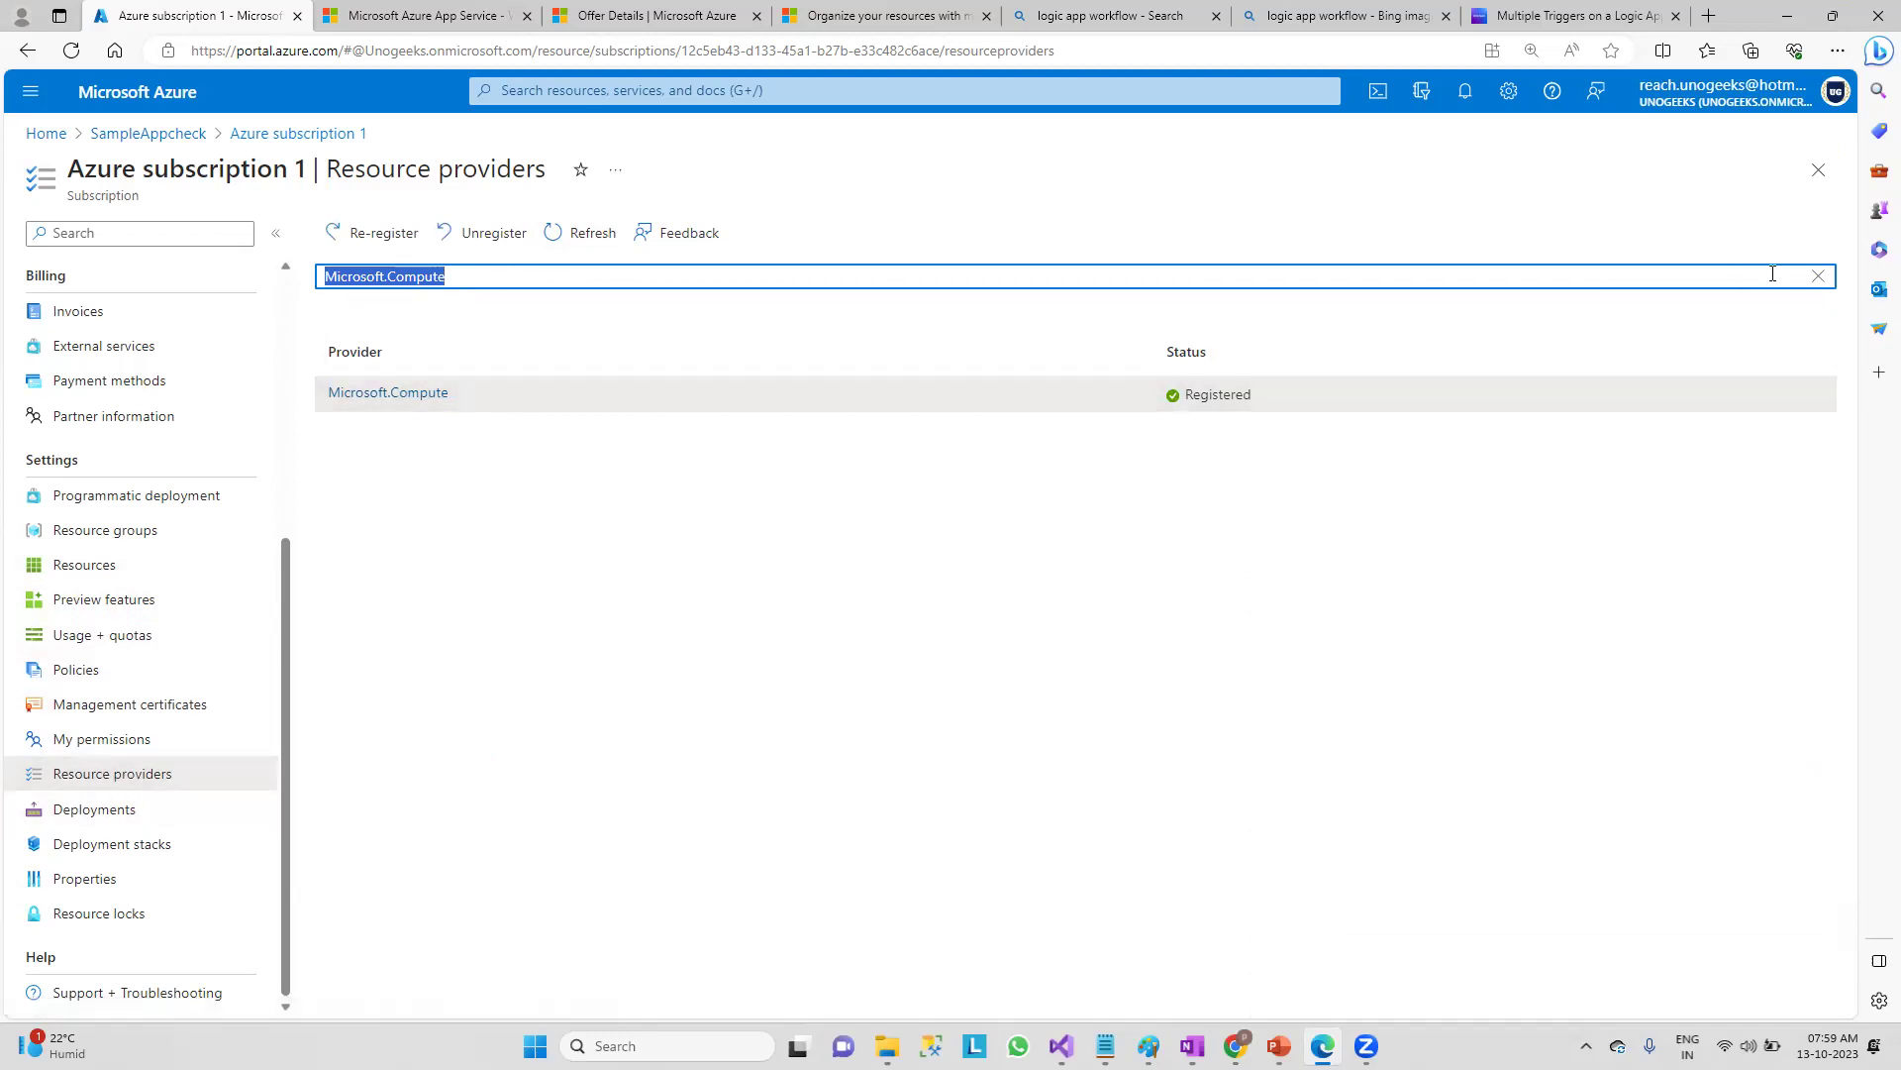
click(1818, 276)
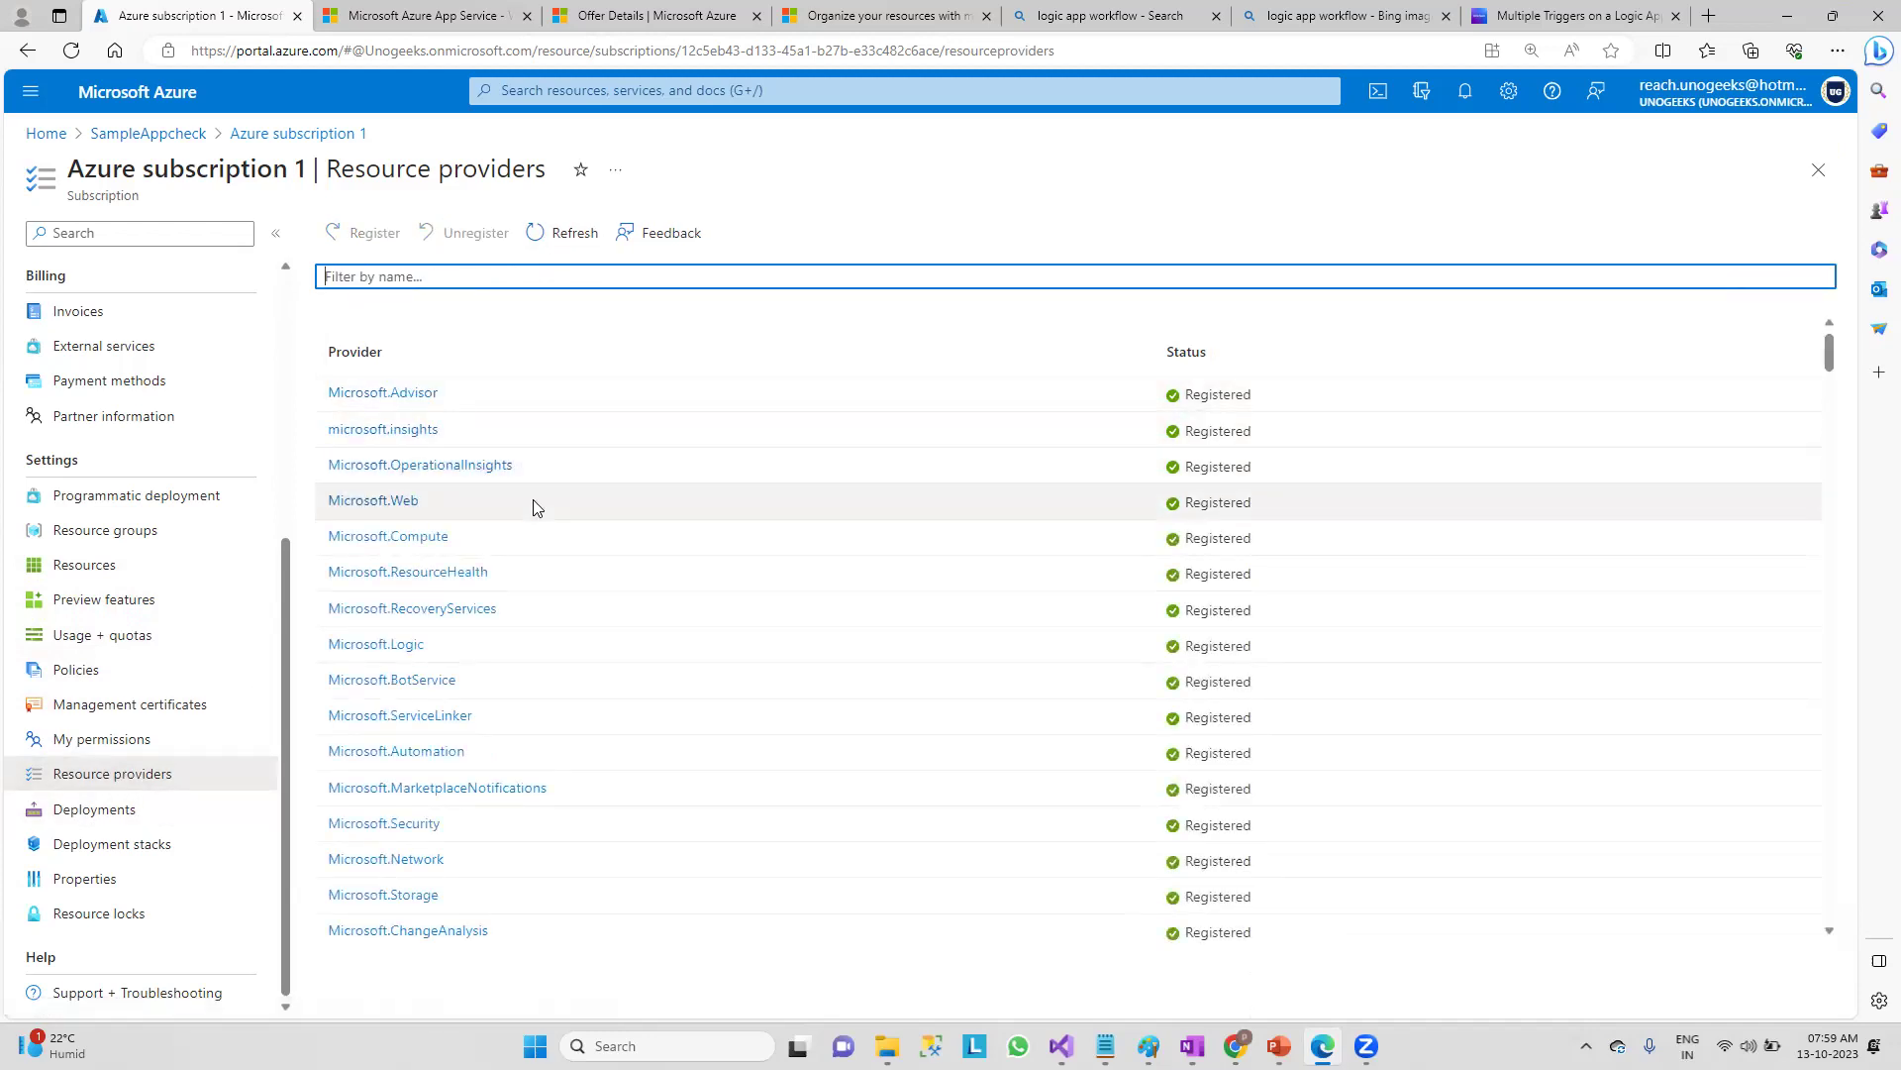
scroll(1228, 554, down, 10)
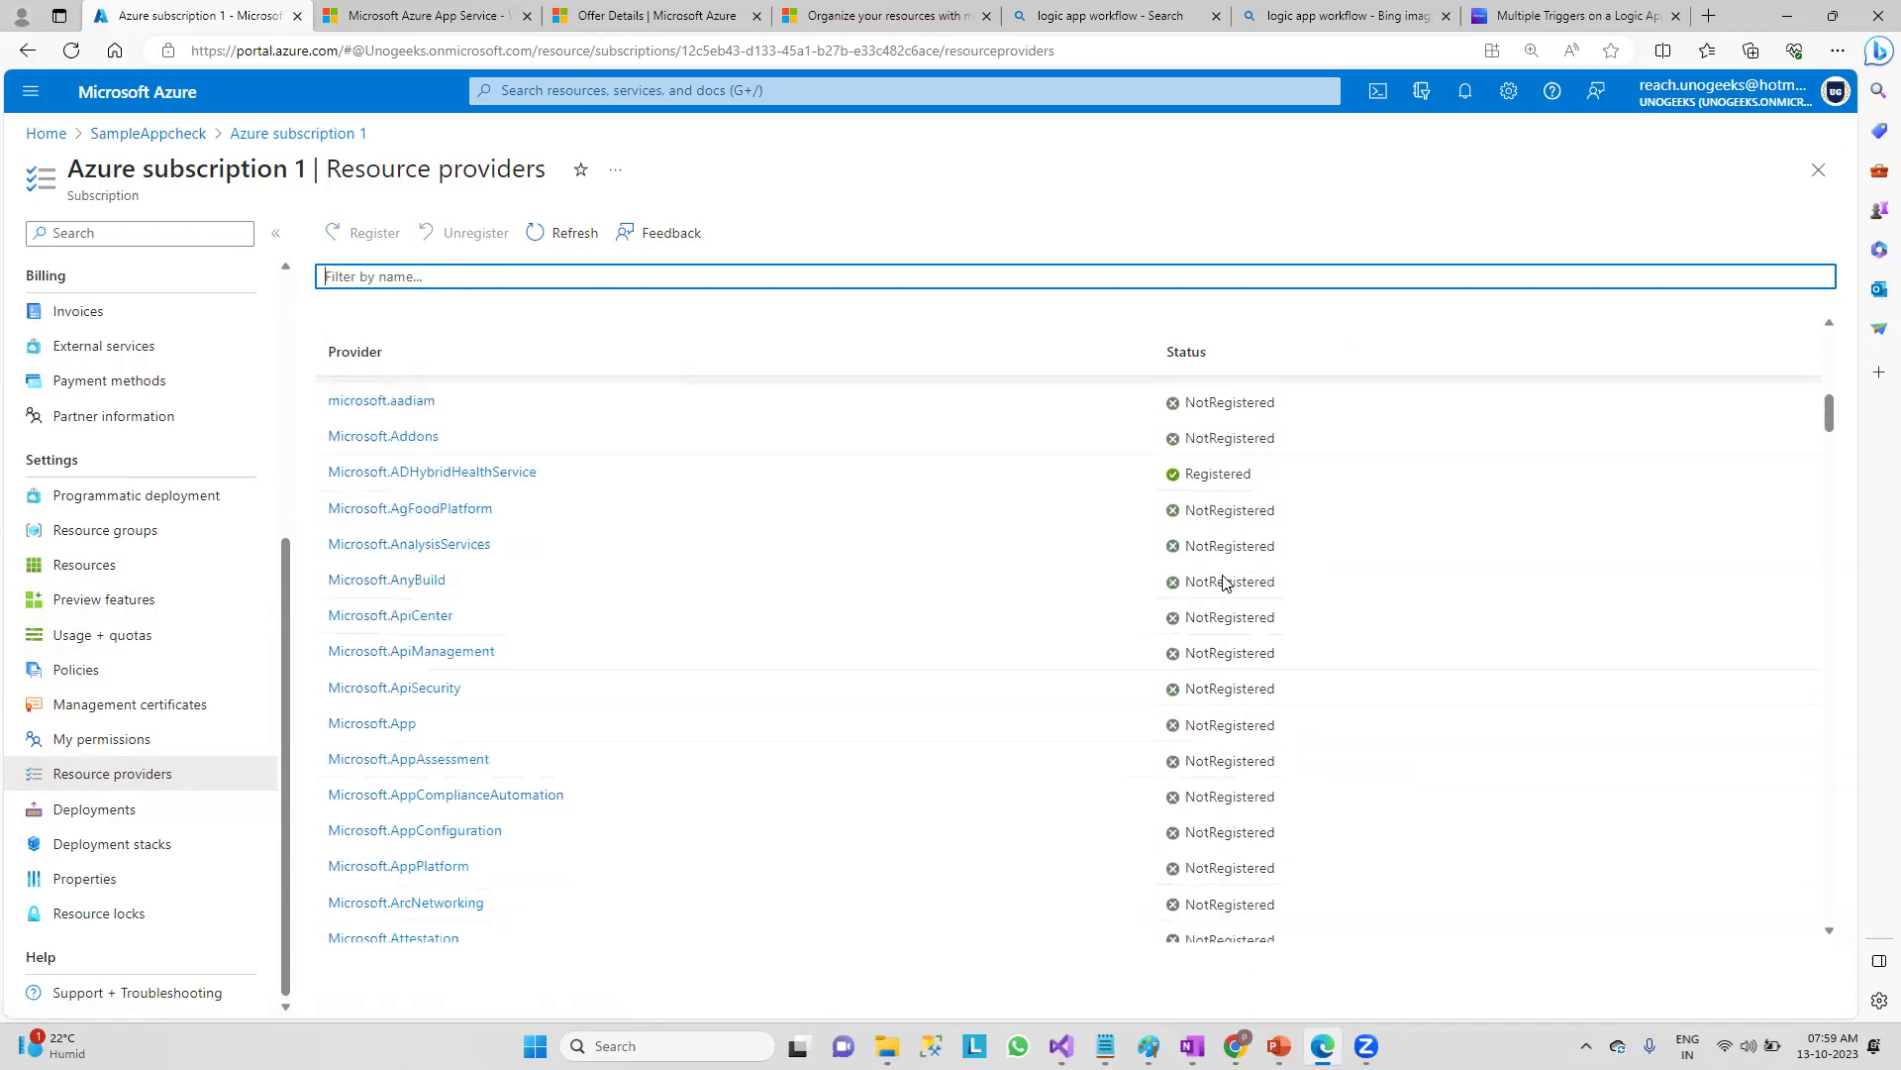
scroll(1226, 543, up, 3)
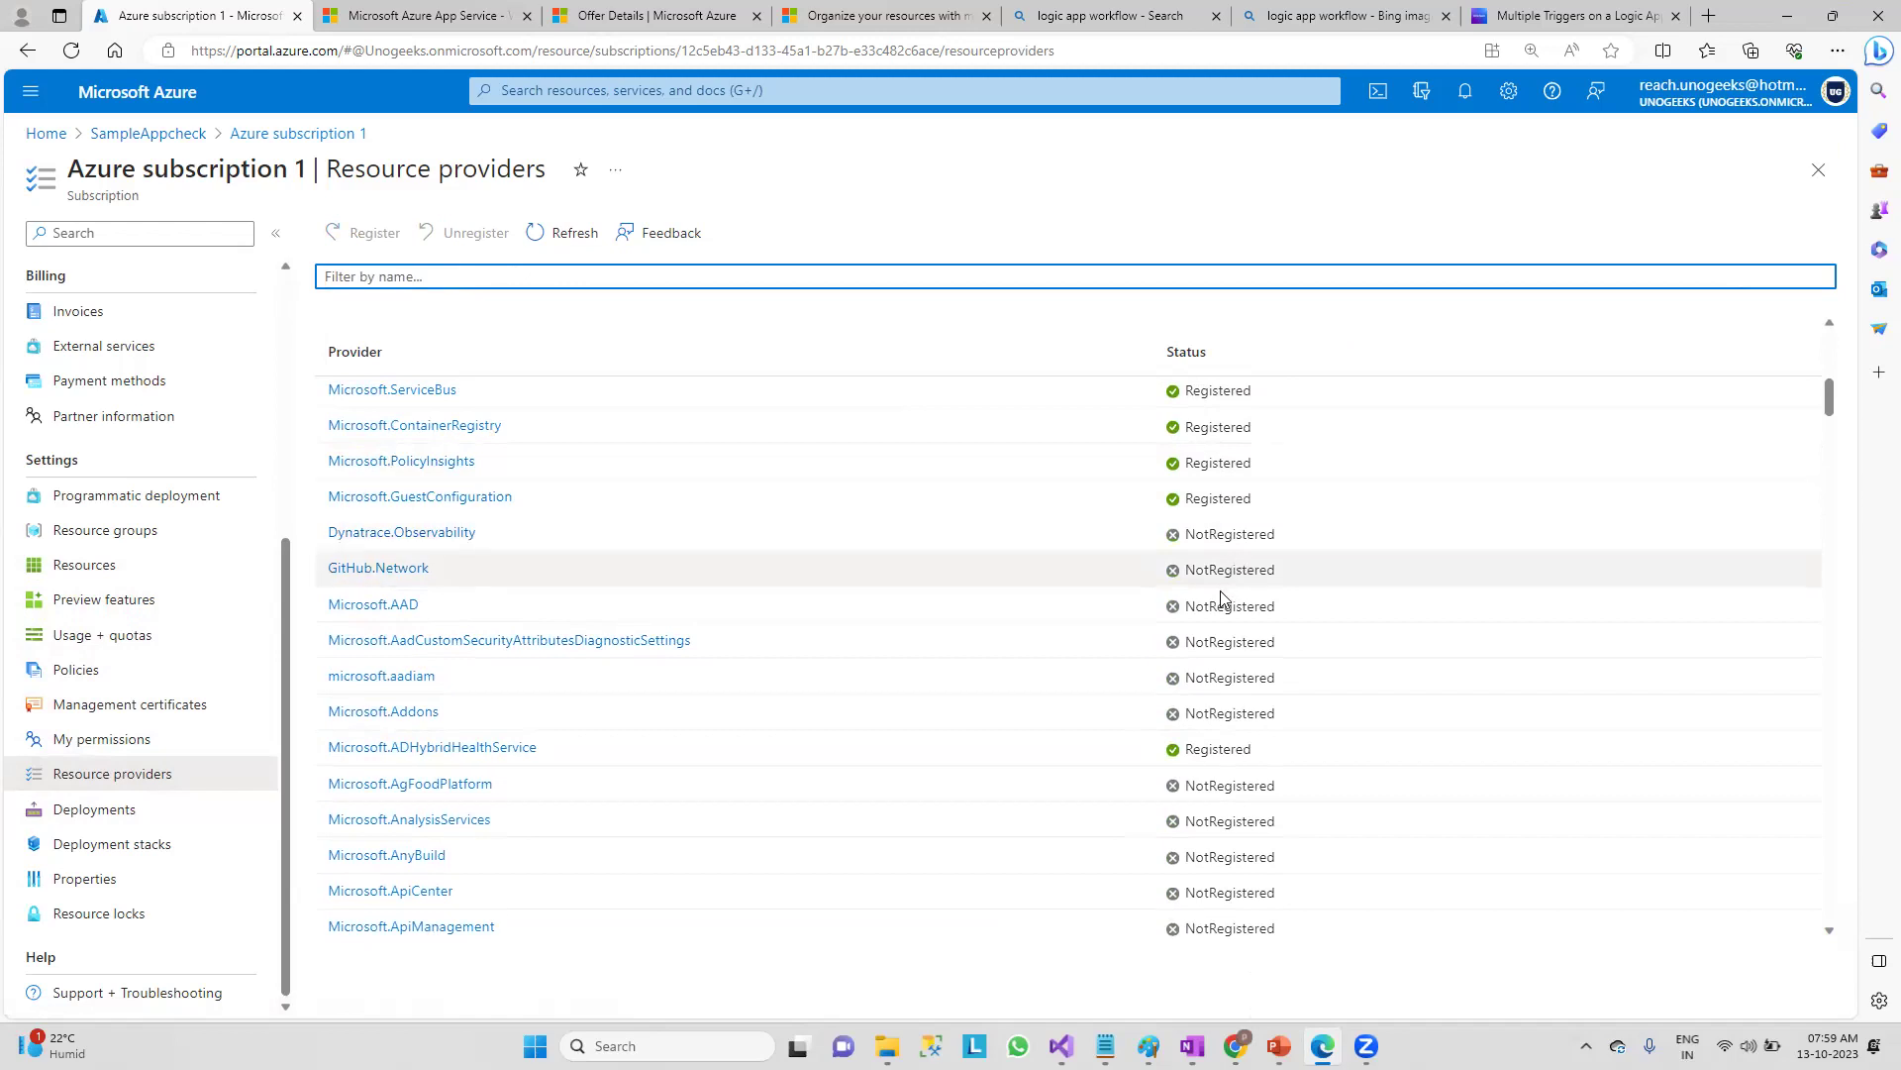
drag(424, 607, 326, 611)
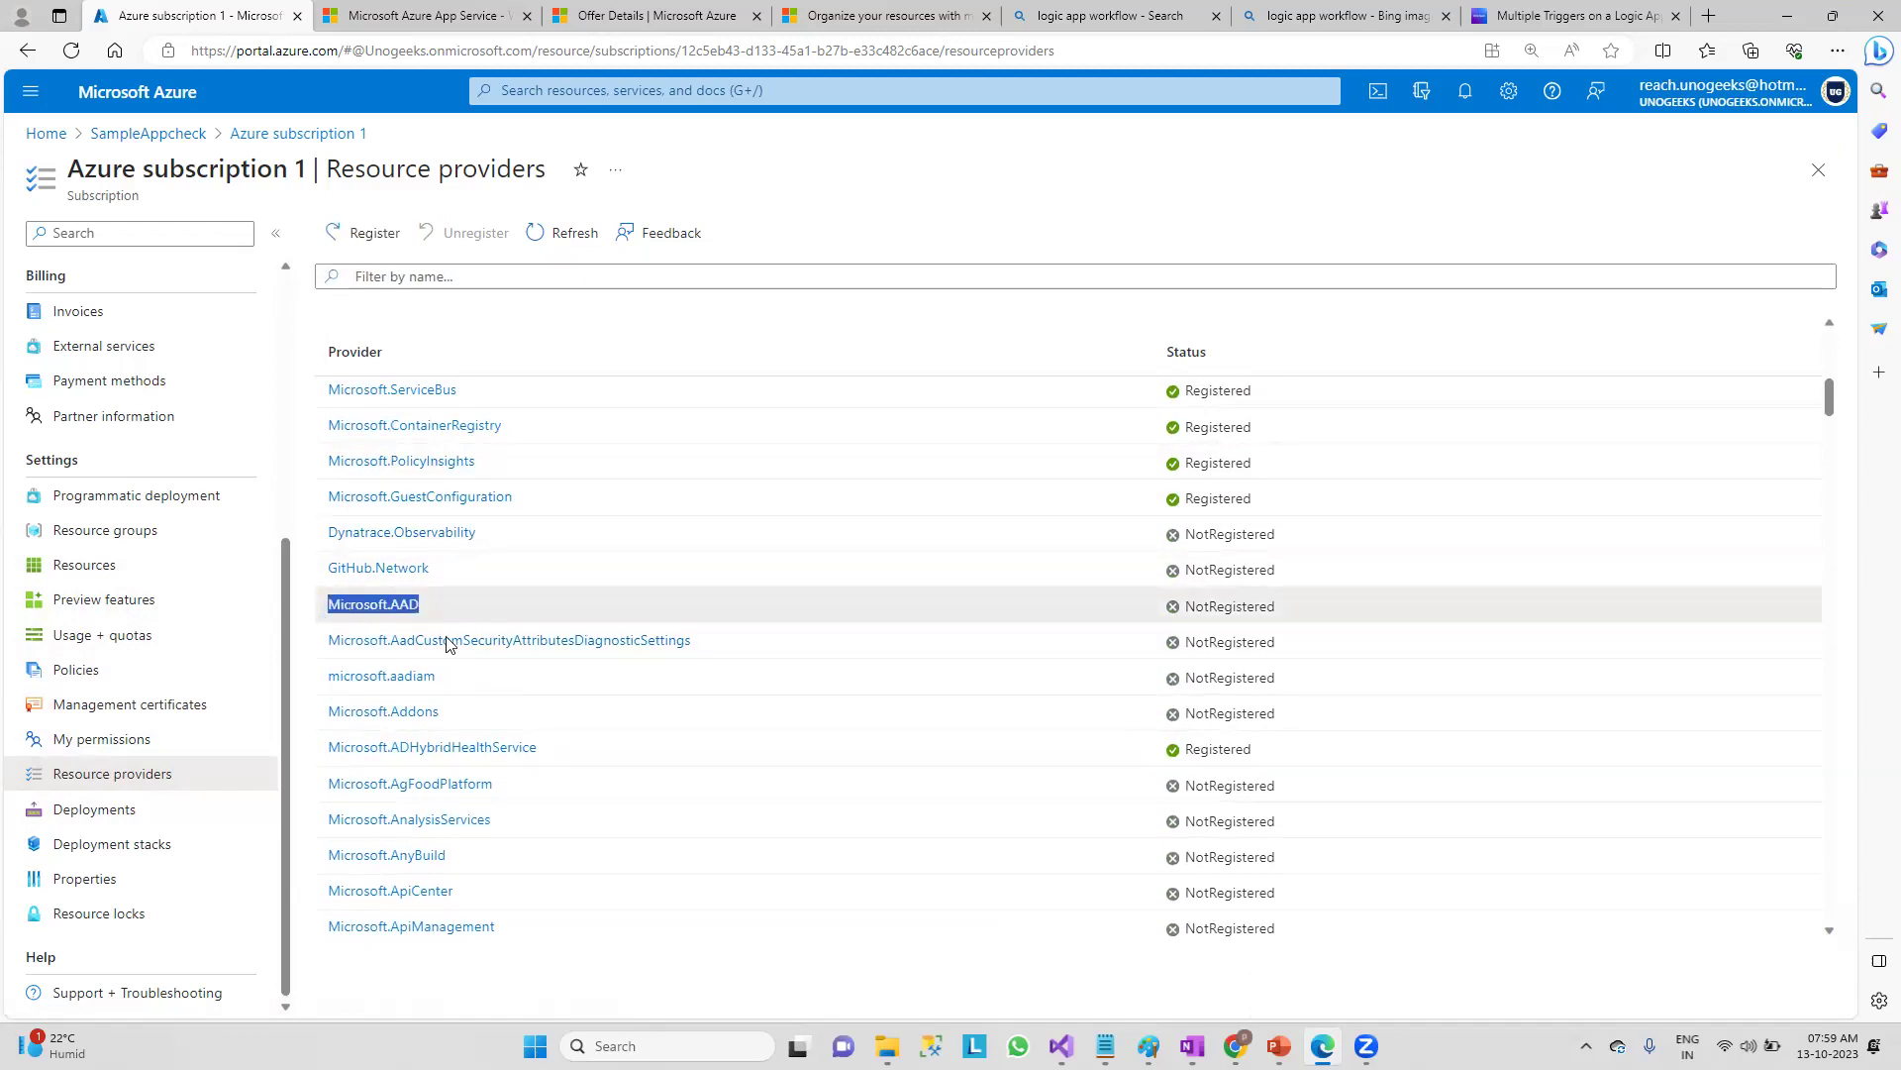
drag(1277, 606, 1191, 606)
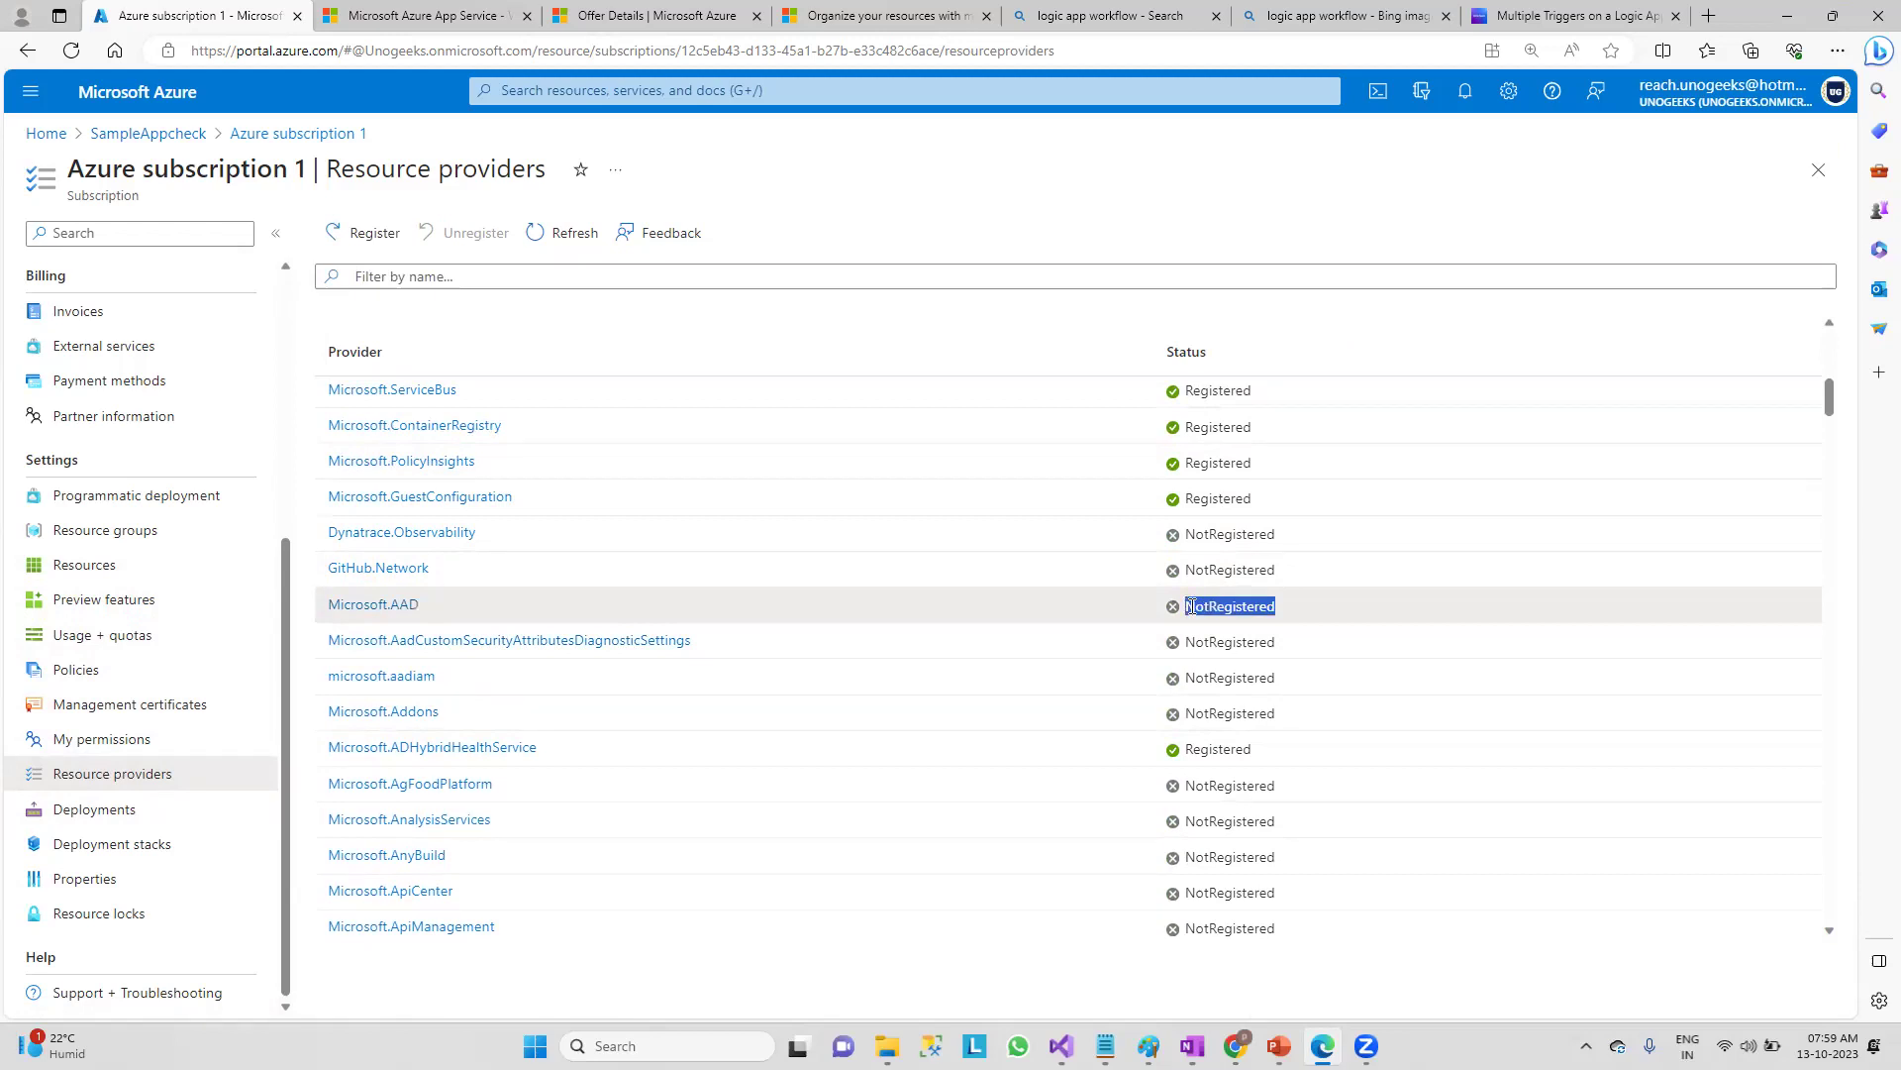
click(374, 233)
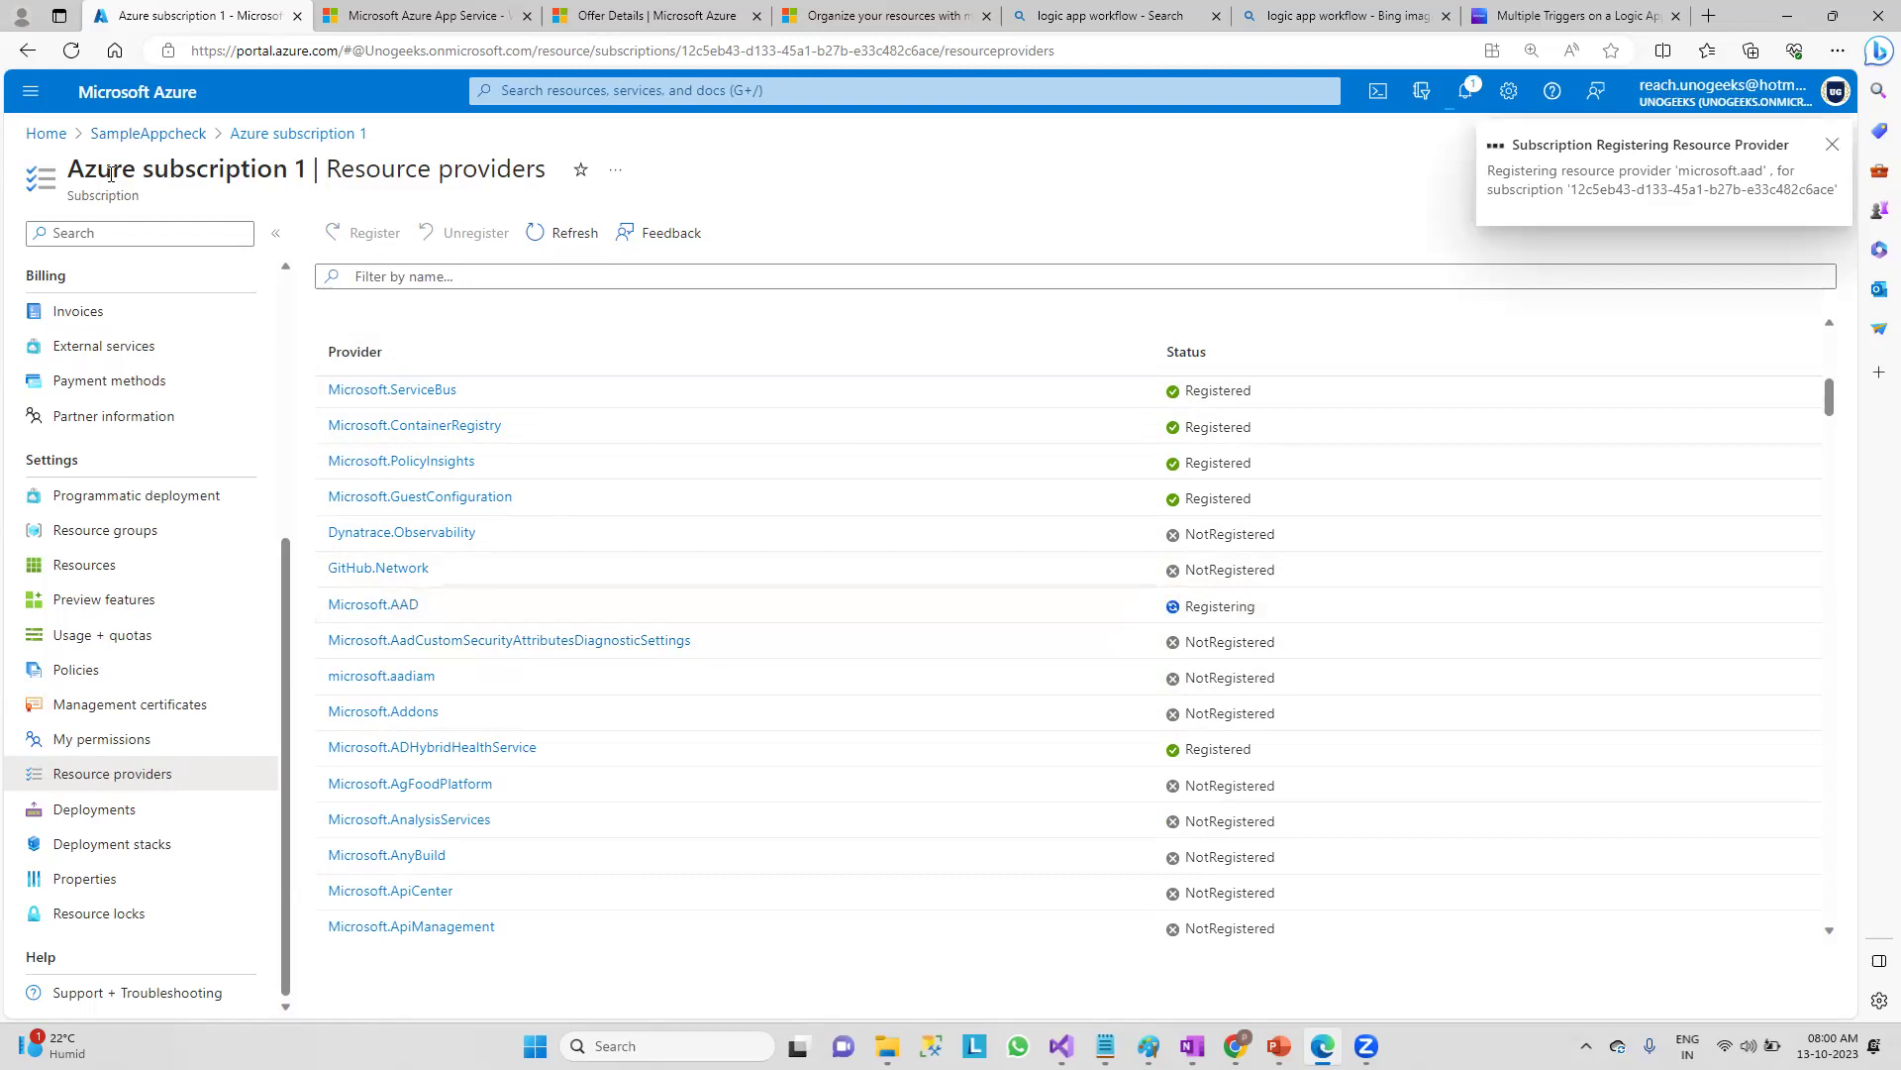
- Highlight the subscription name and check the progress of the Microsoft.AAD registration in the notifications
drag(67, 176, 309, 175)
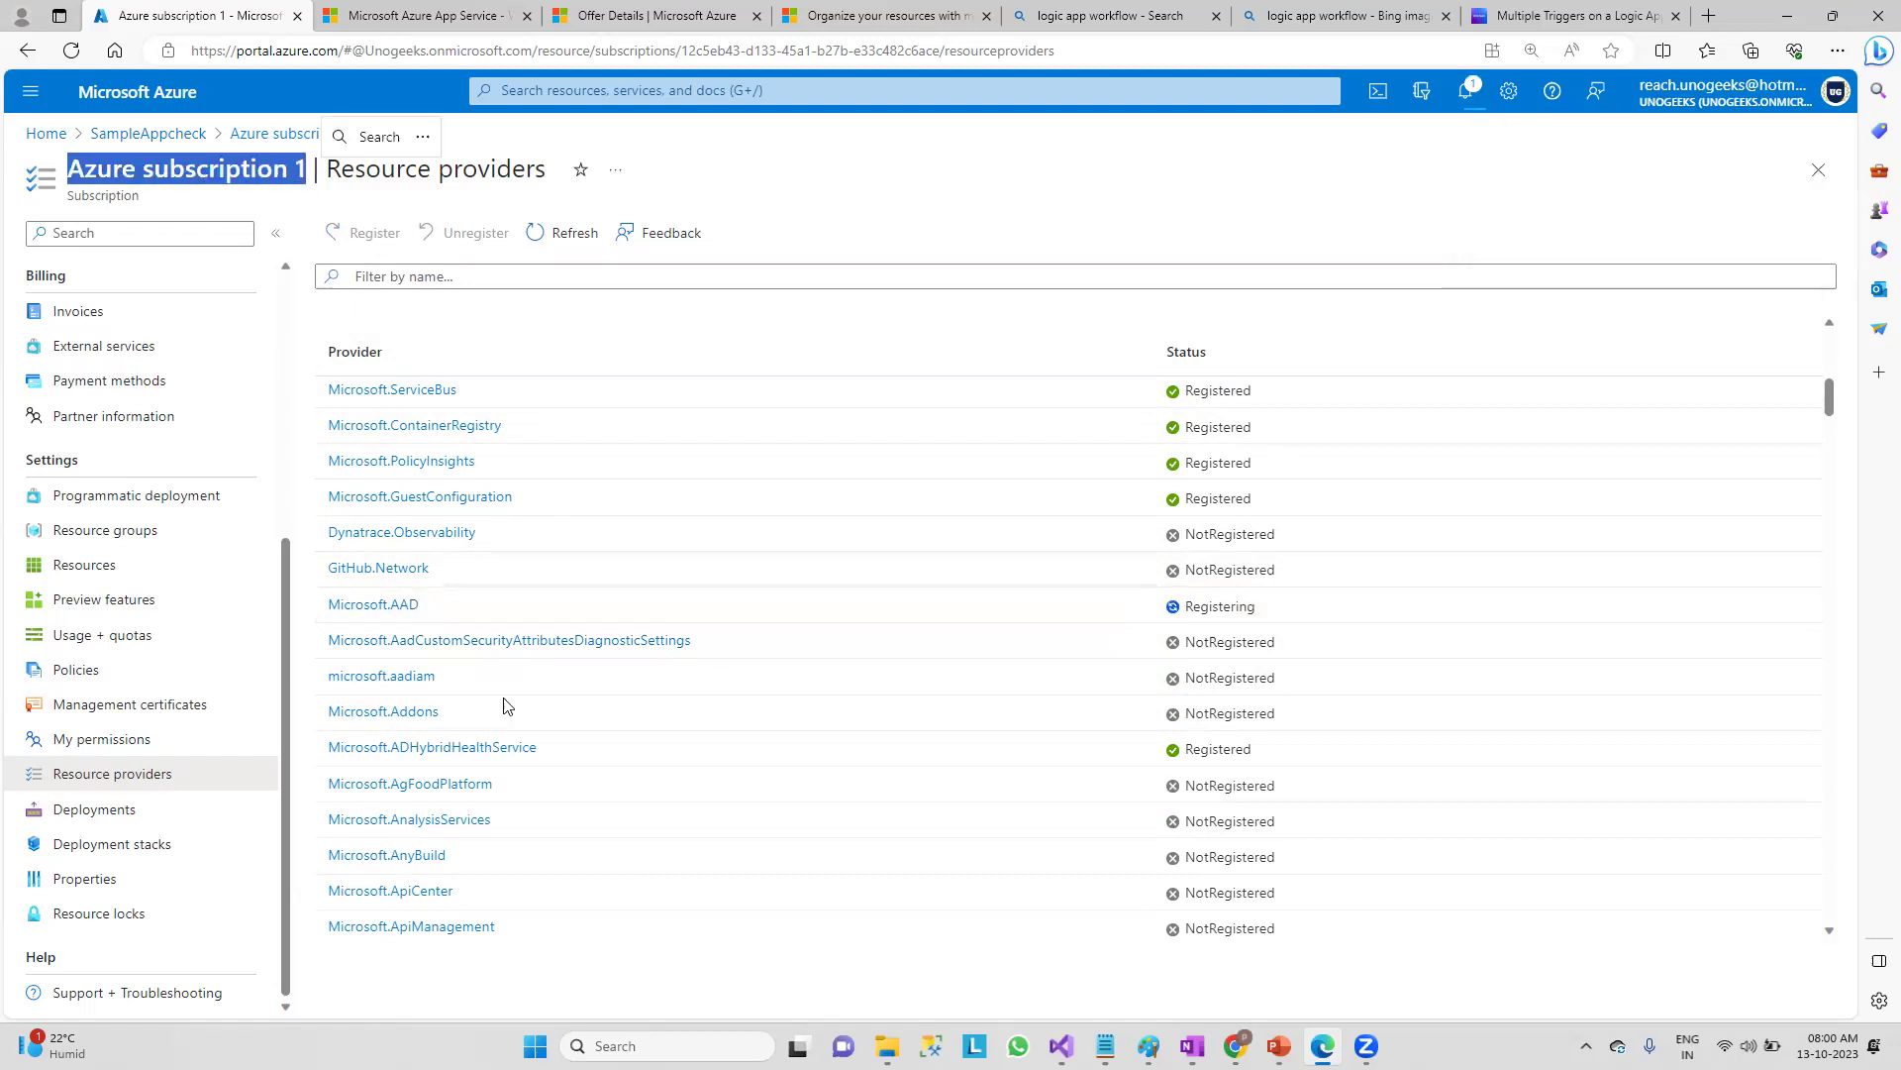
click(1465, 91)
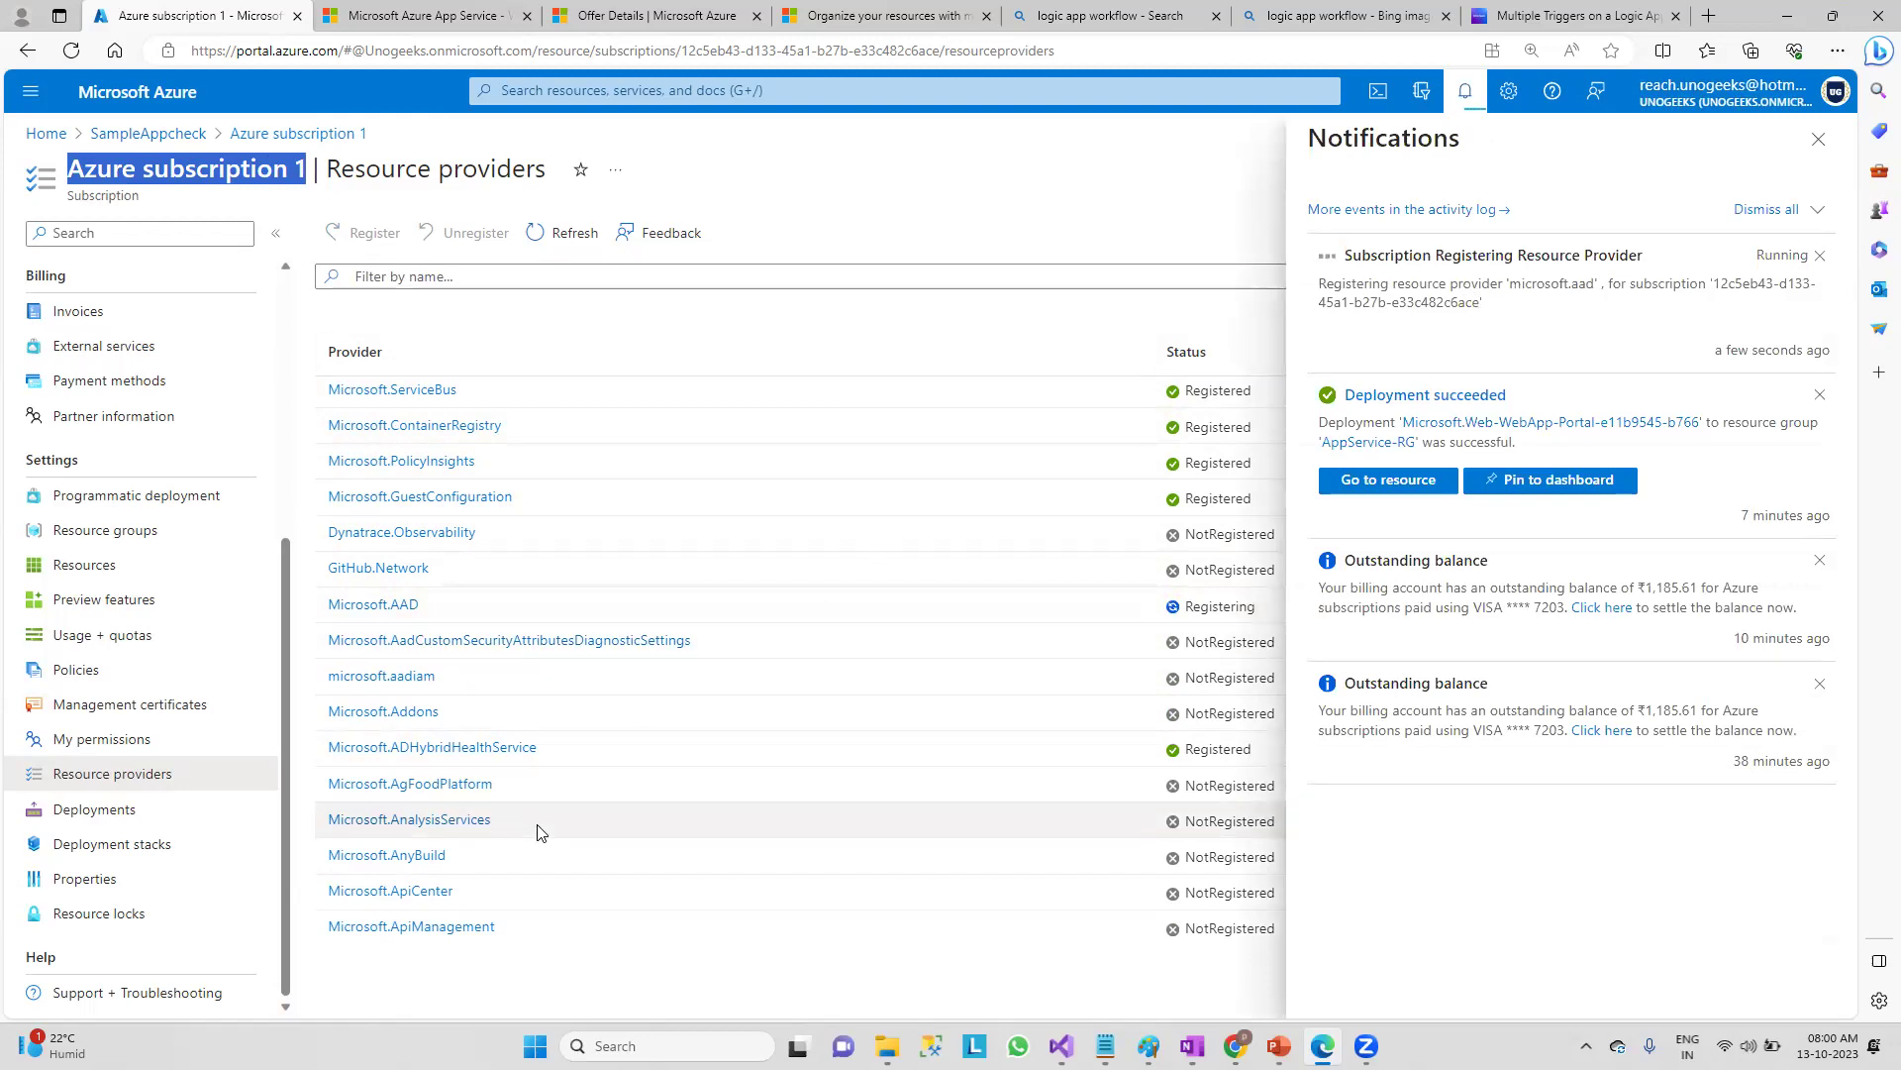
click(1141, 219)
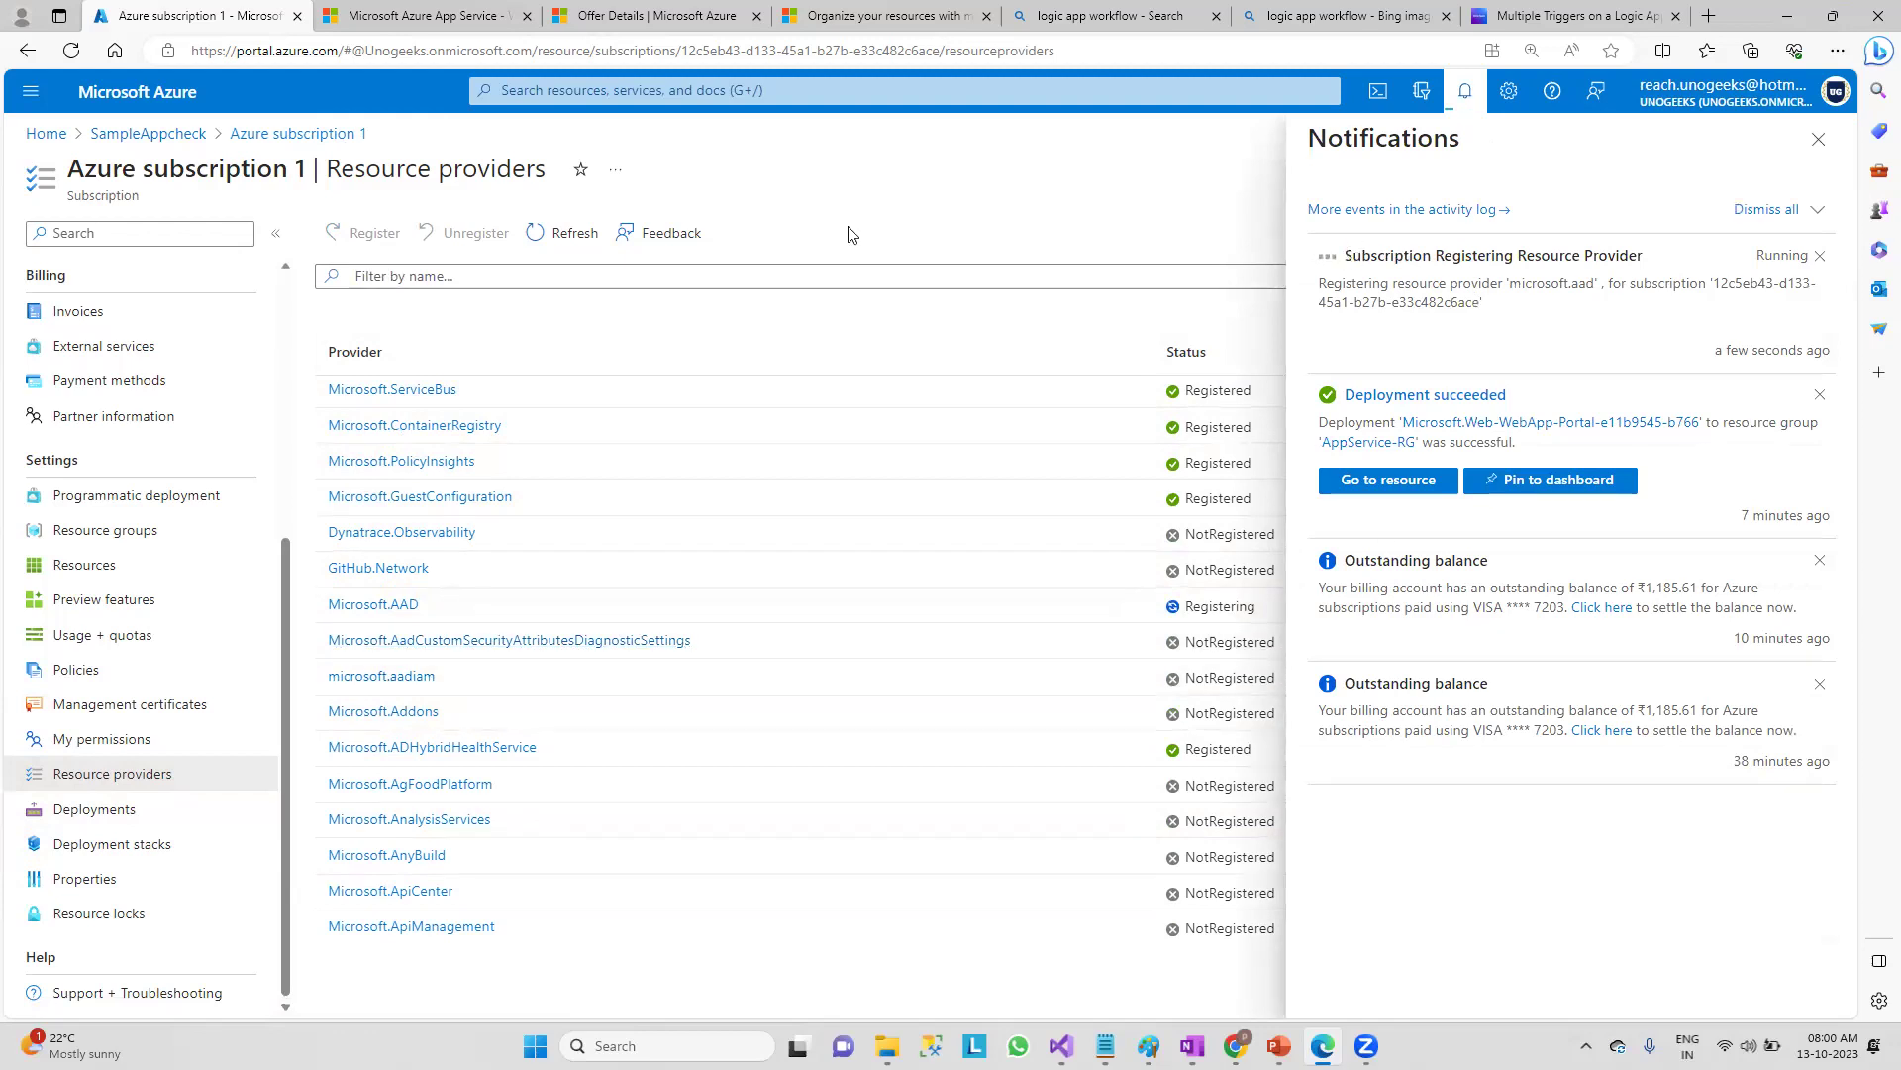
- Copy the page title text Resource providers and search Bing for the suggestion "resource providers azure"
drag(331, 168, 566, 169)
key(ctrl+c)
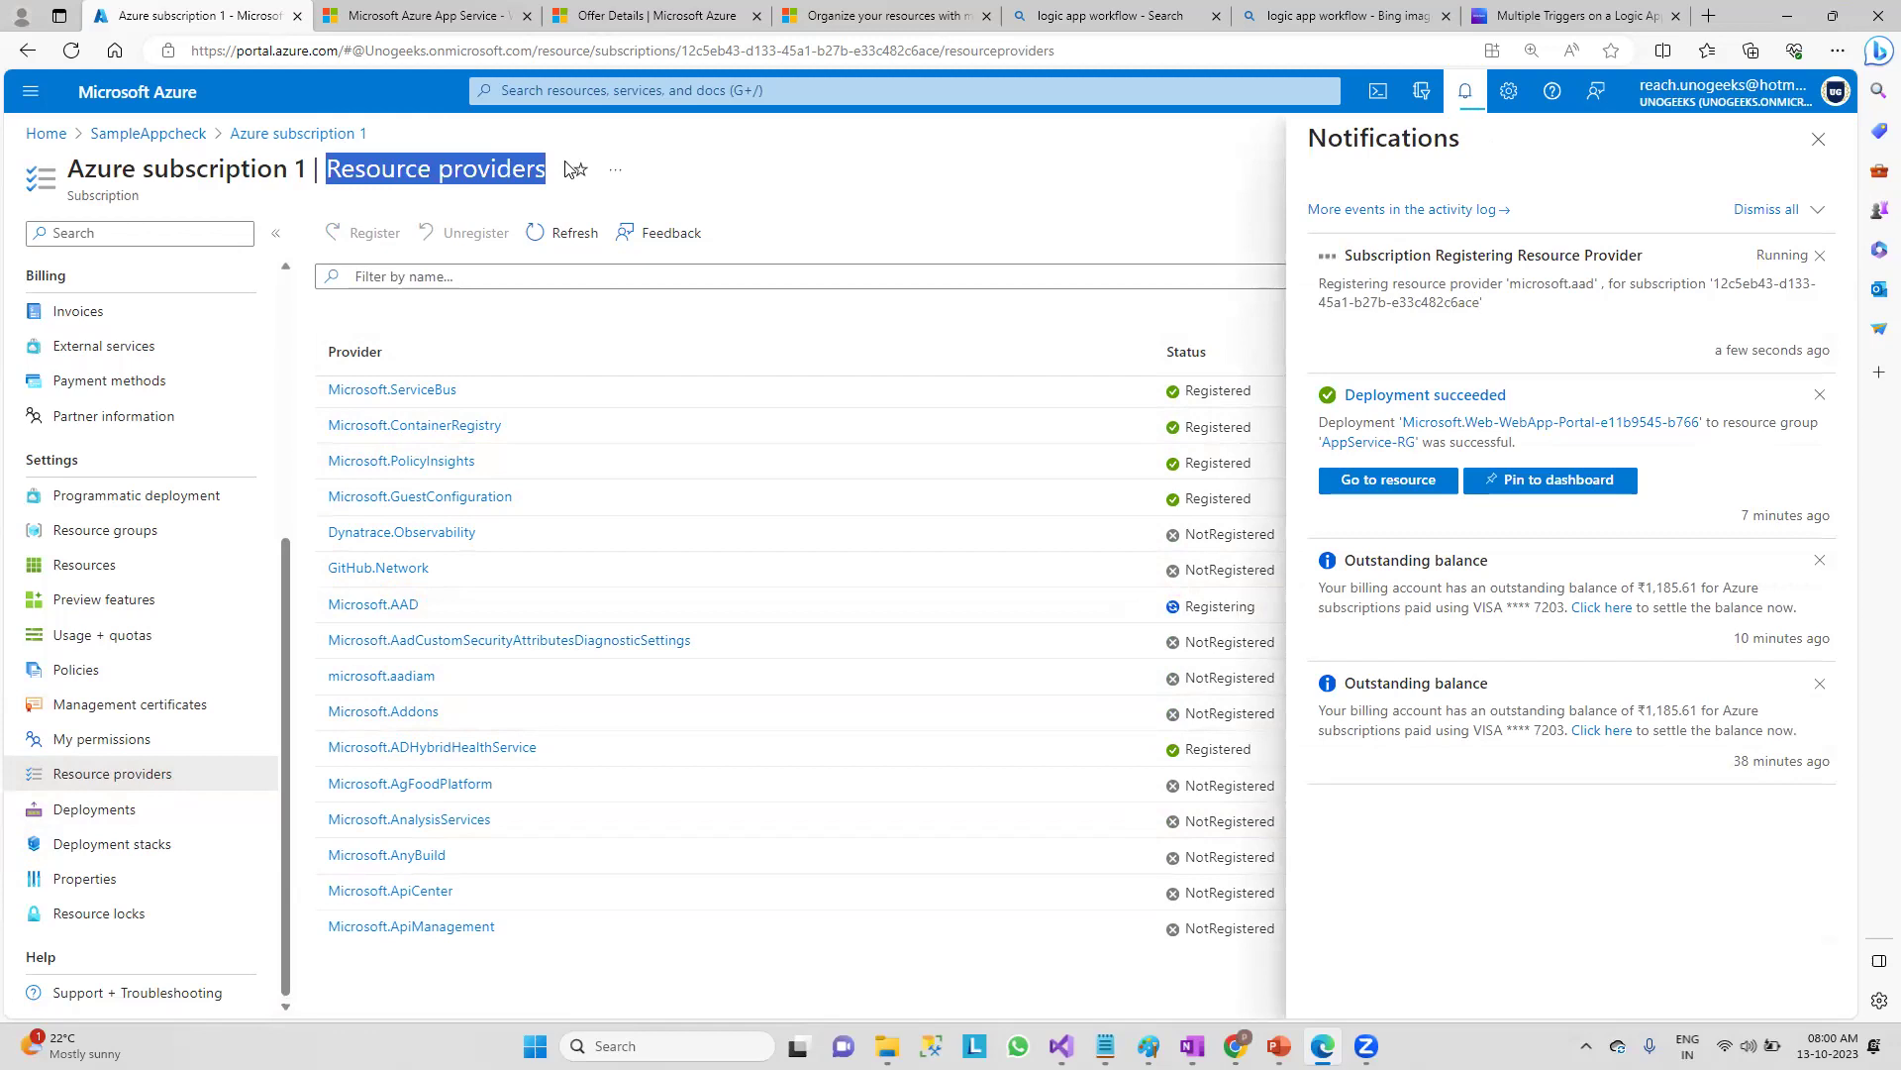
click(1169, 15)
click(584, 93)
key(ctrl+v)
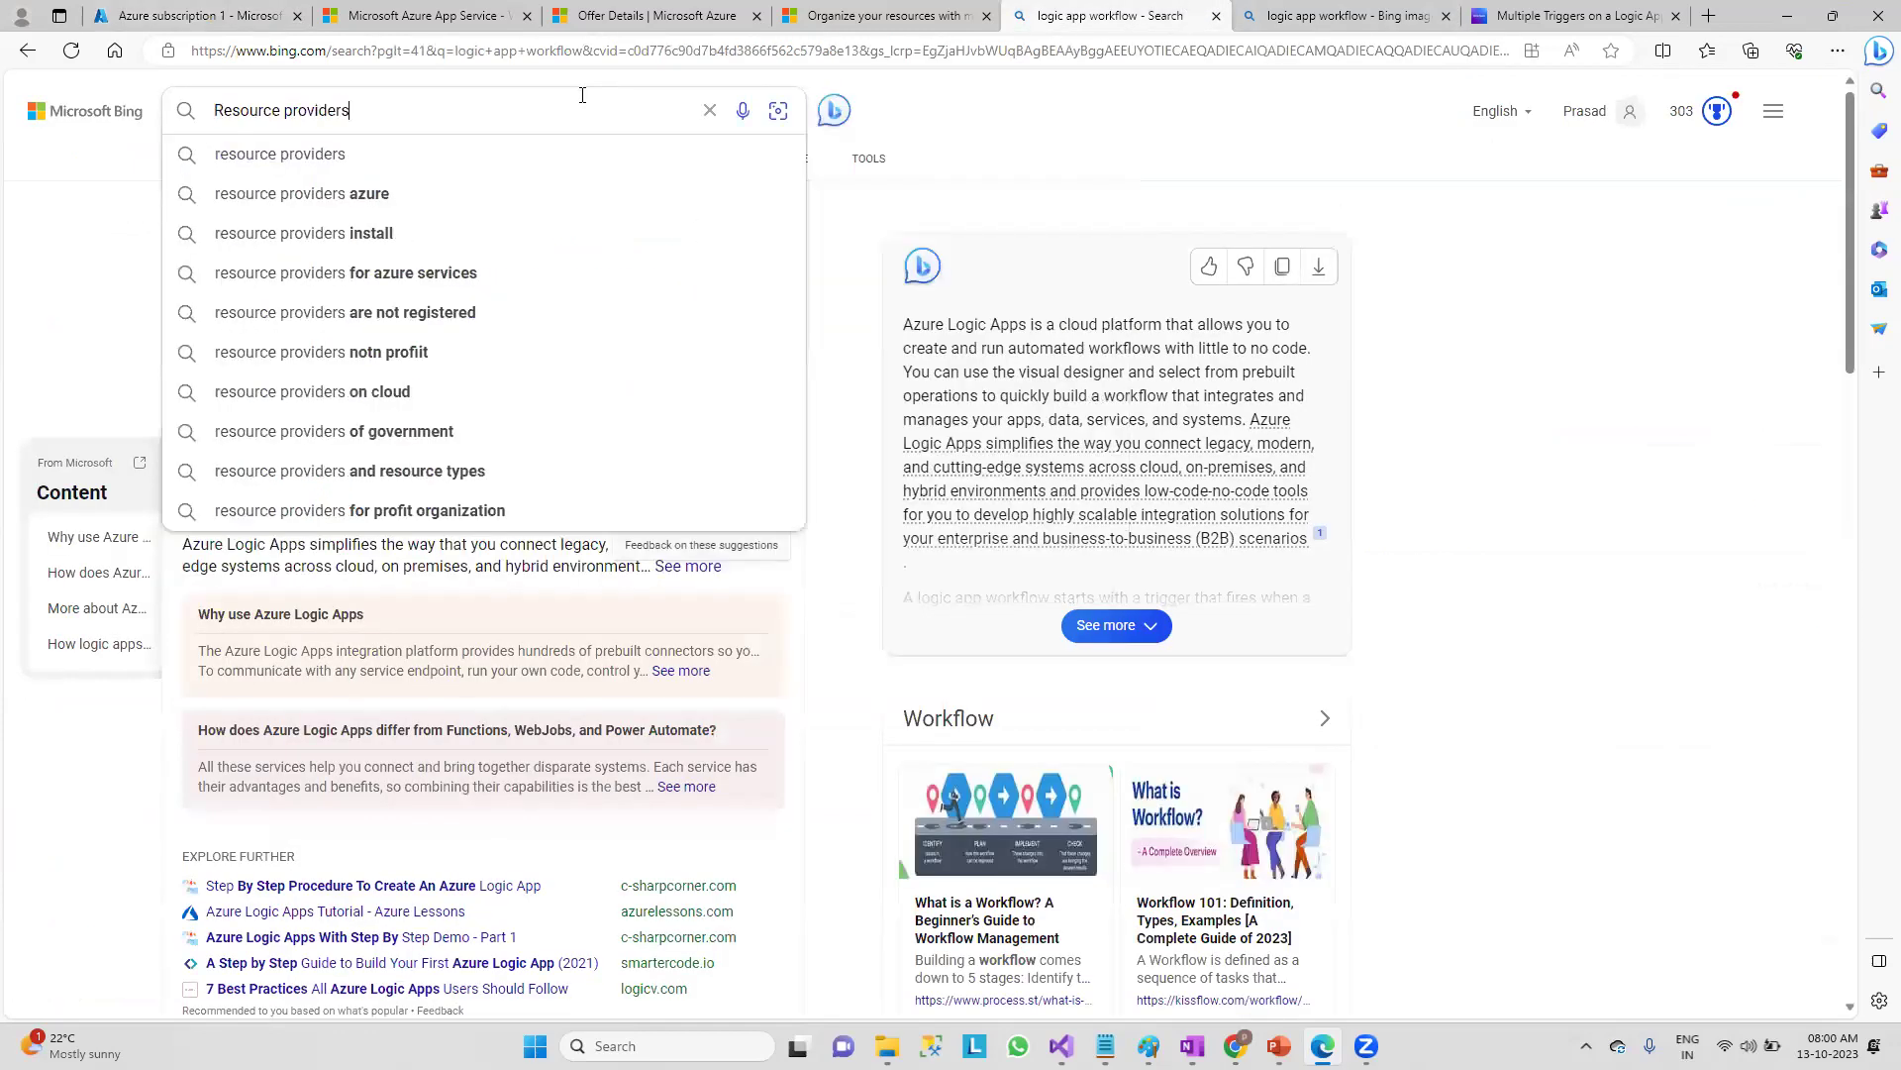
click(539, 194)
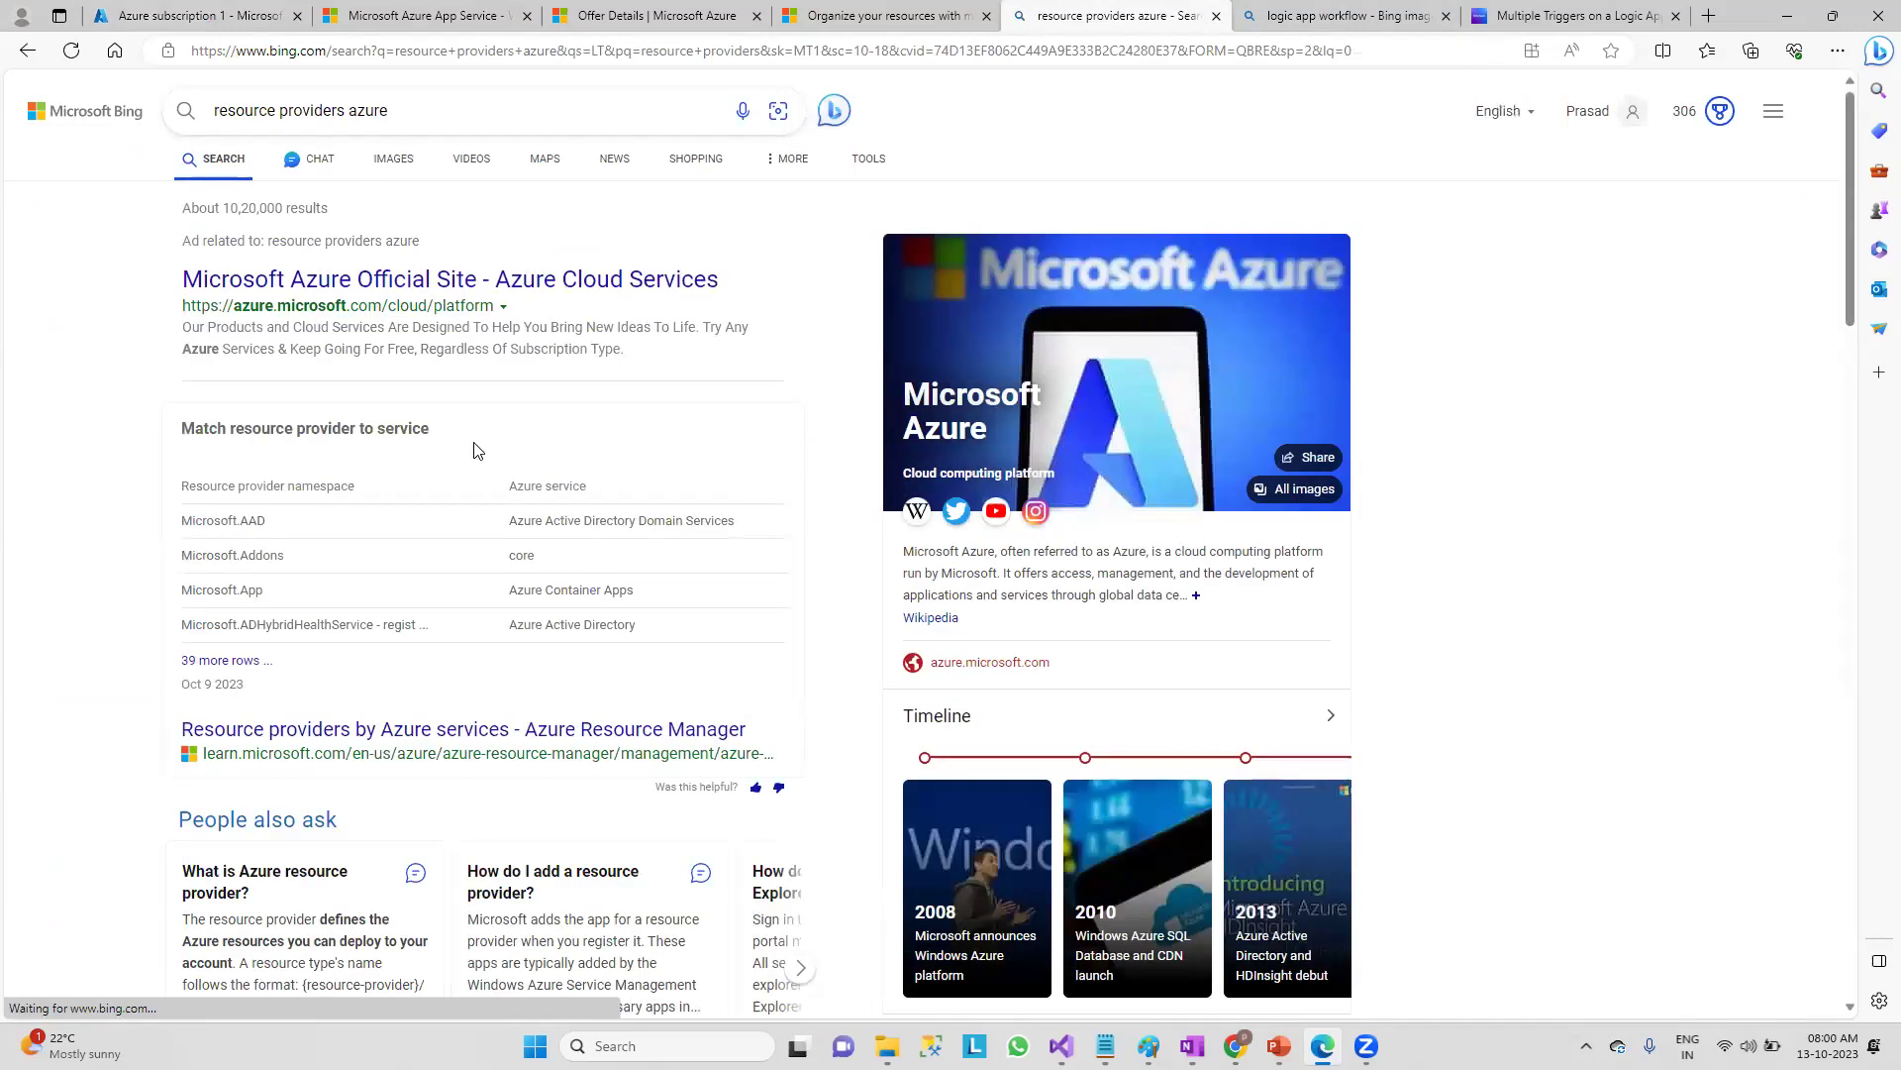
- Open the Microsoft Azure Official Site result in a new tab, look through the page, and return to the search results
ctrl+click(473, 290)
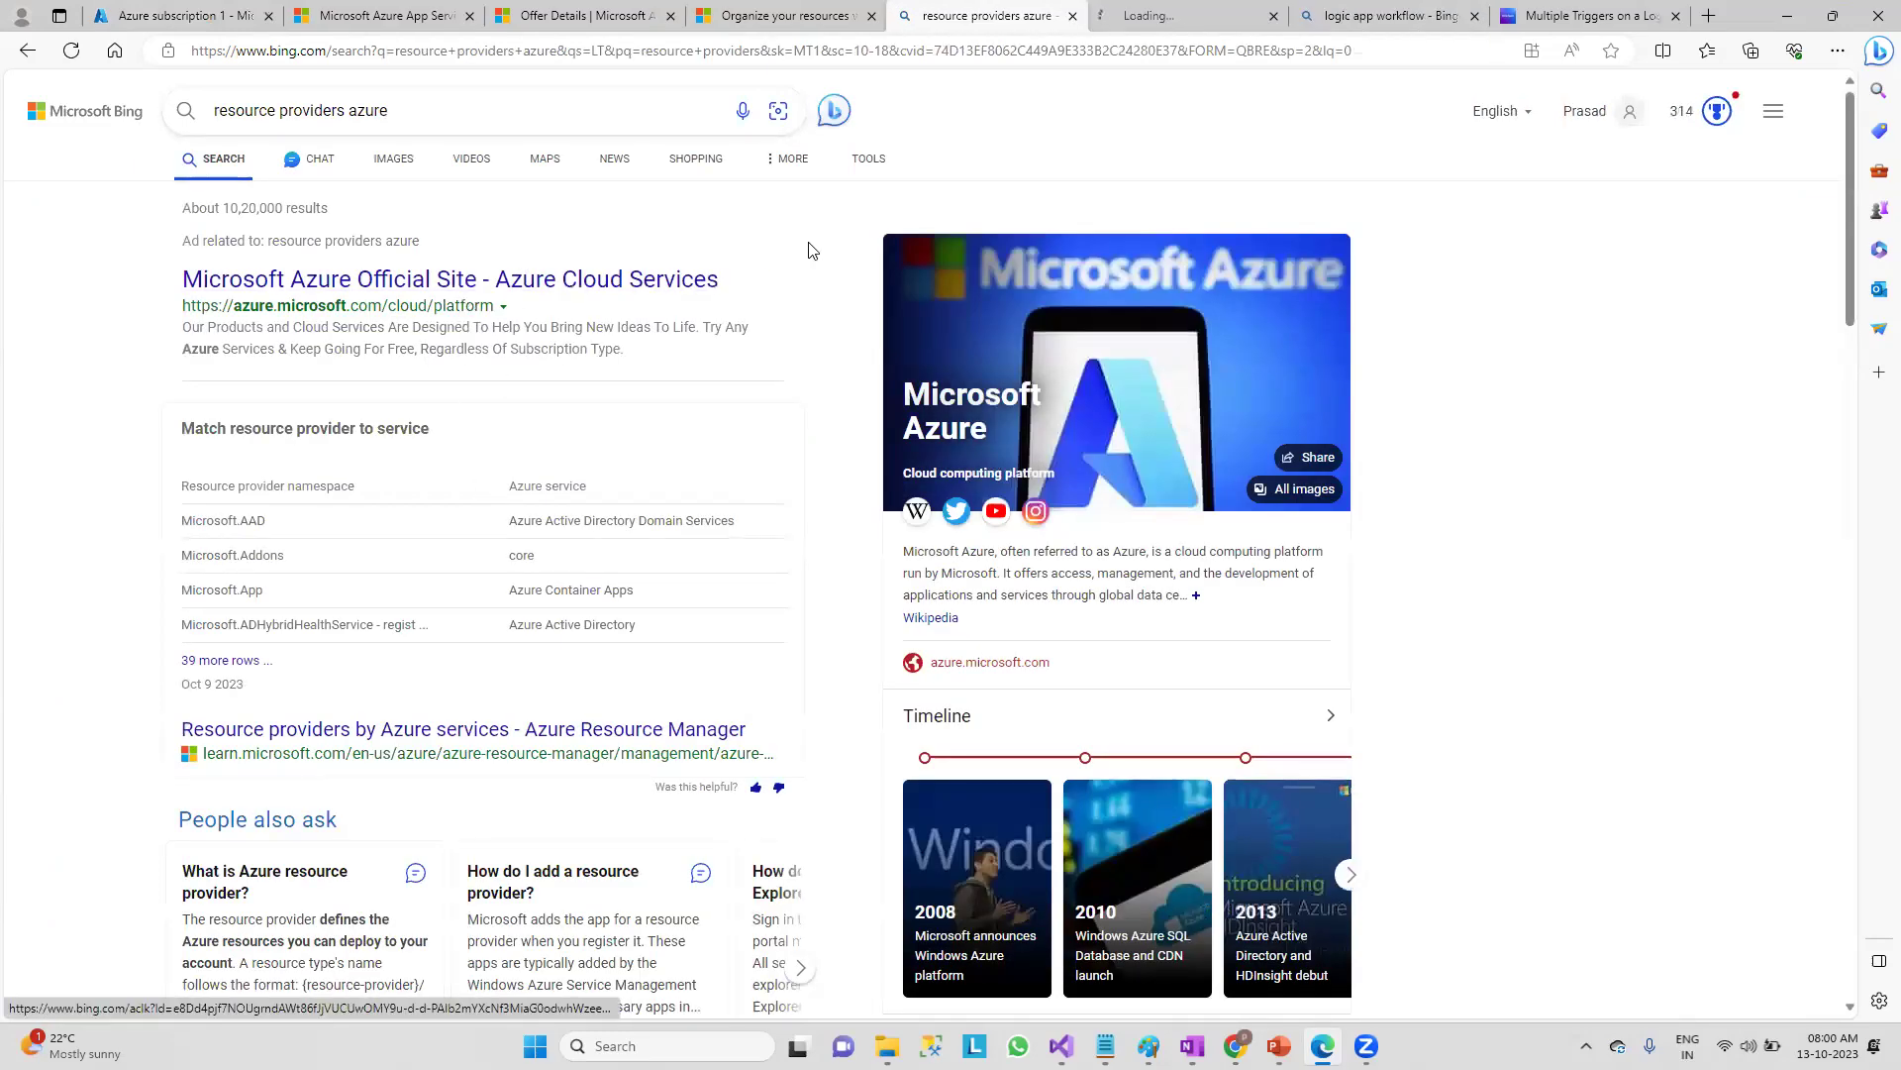
click(1185, 12)
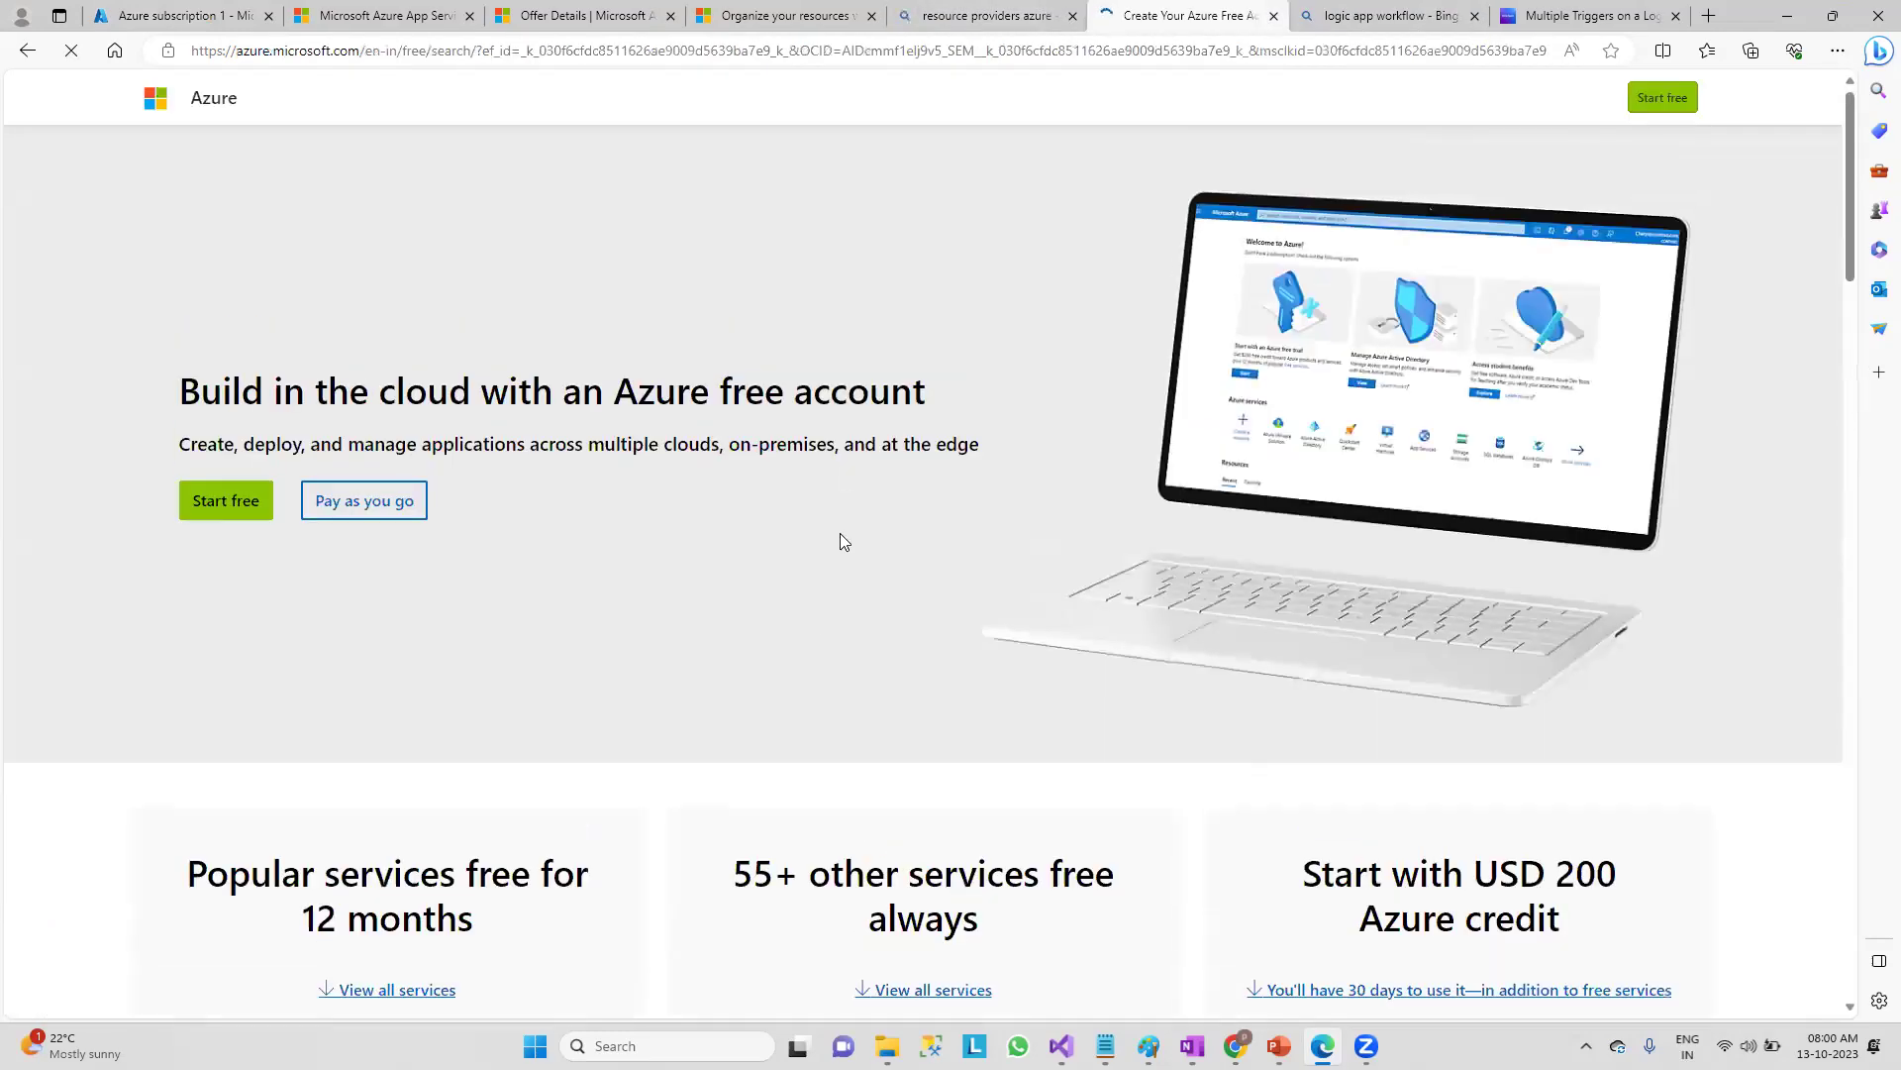
scroll(840, 538, down, 13)
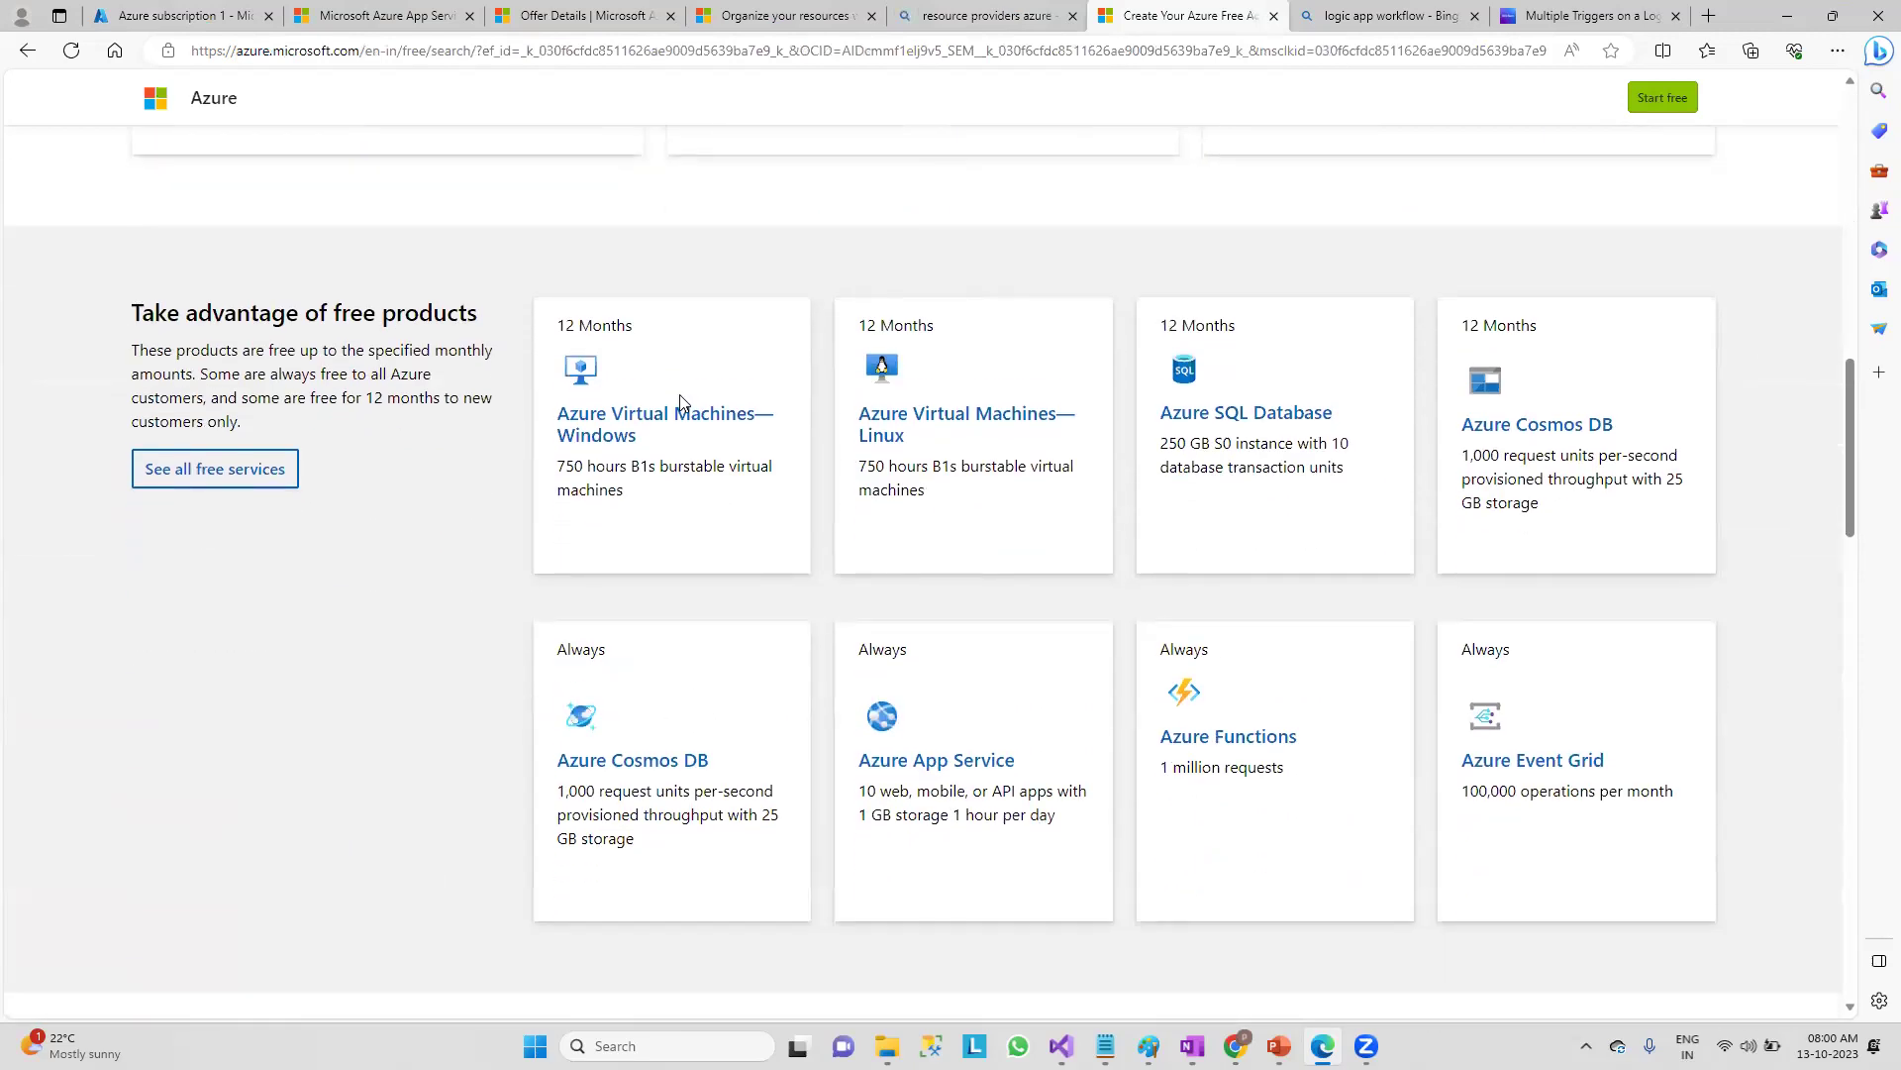
scroll(654, 634, down, 6)
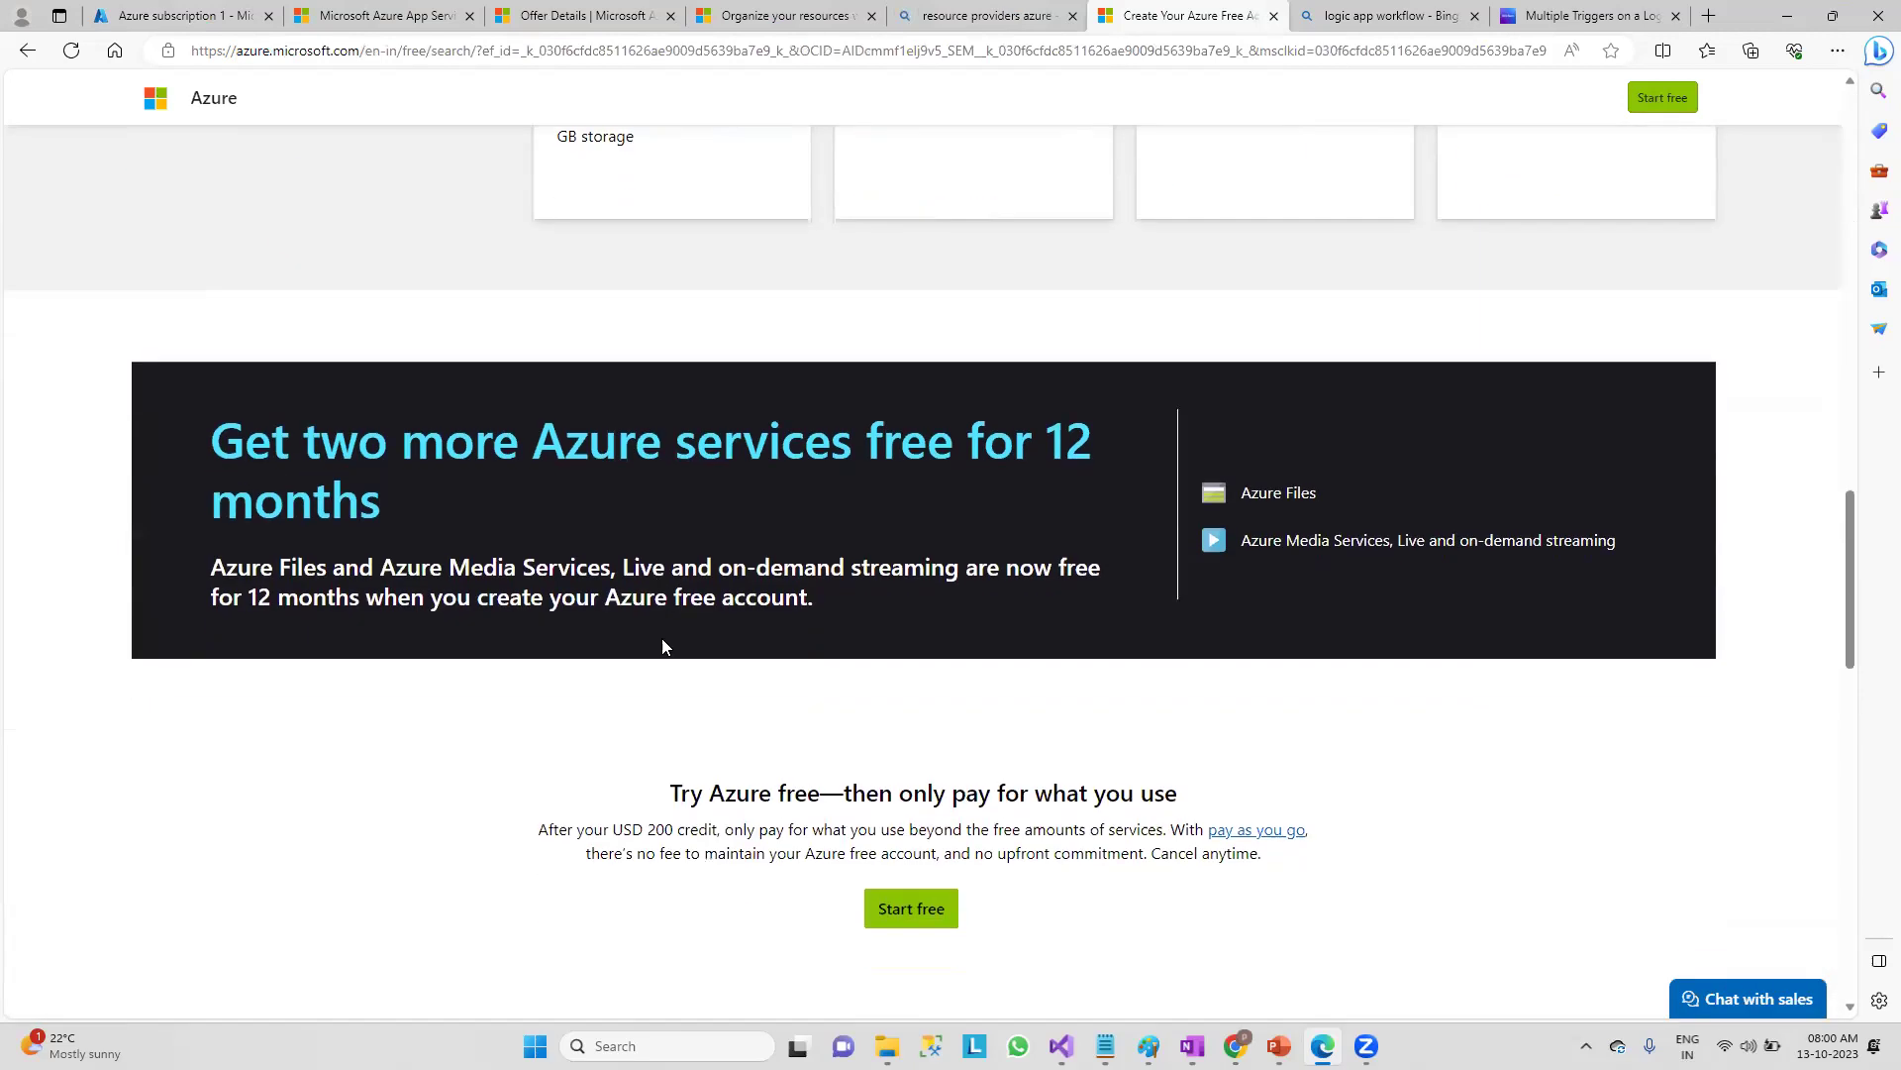
click(985, 15)
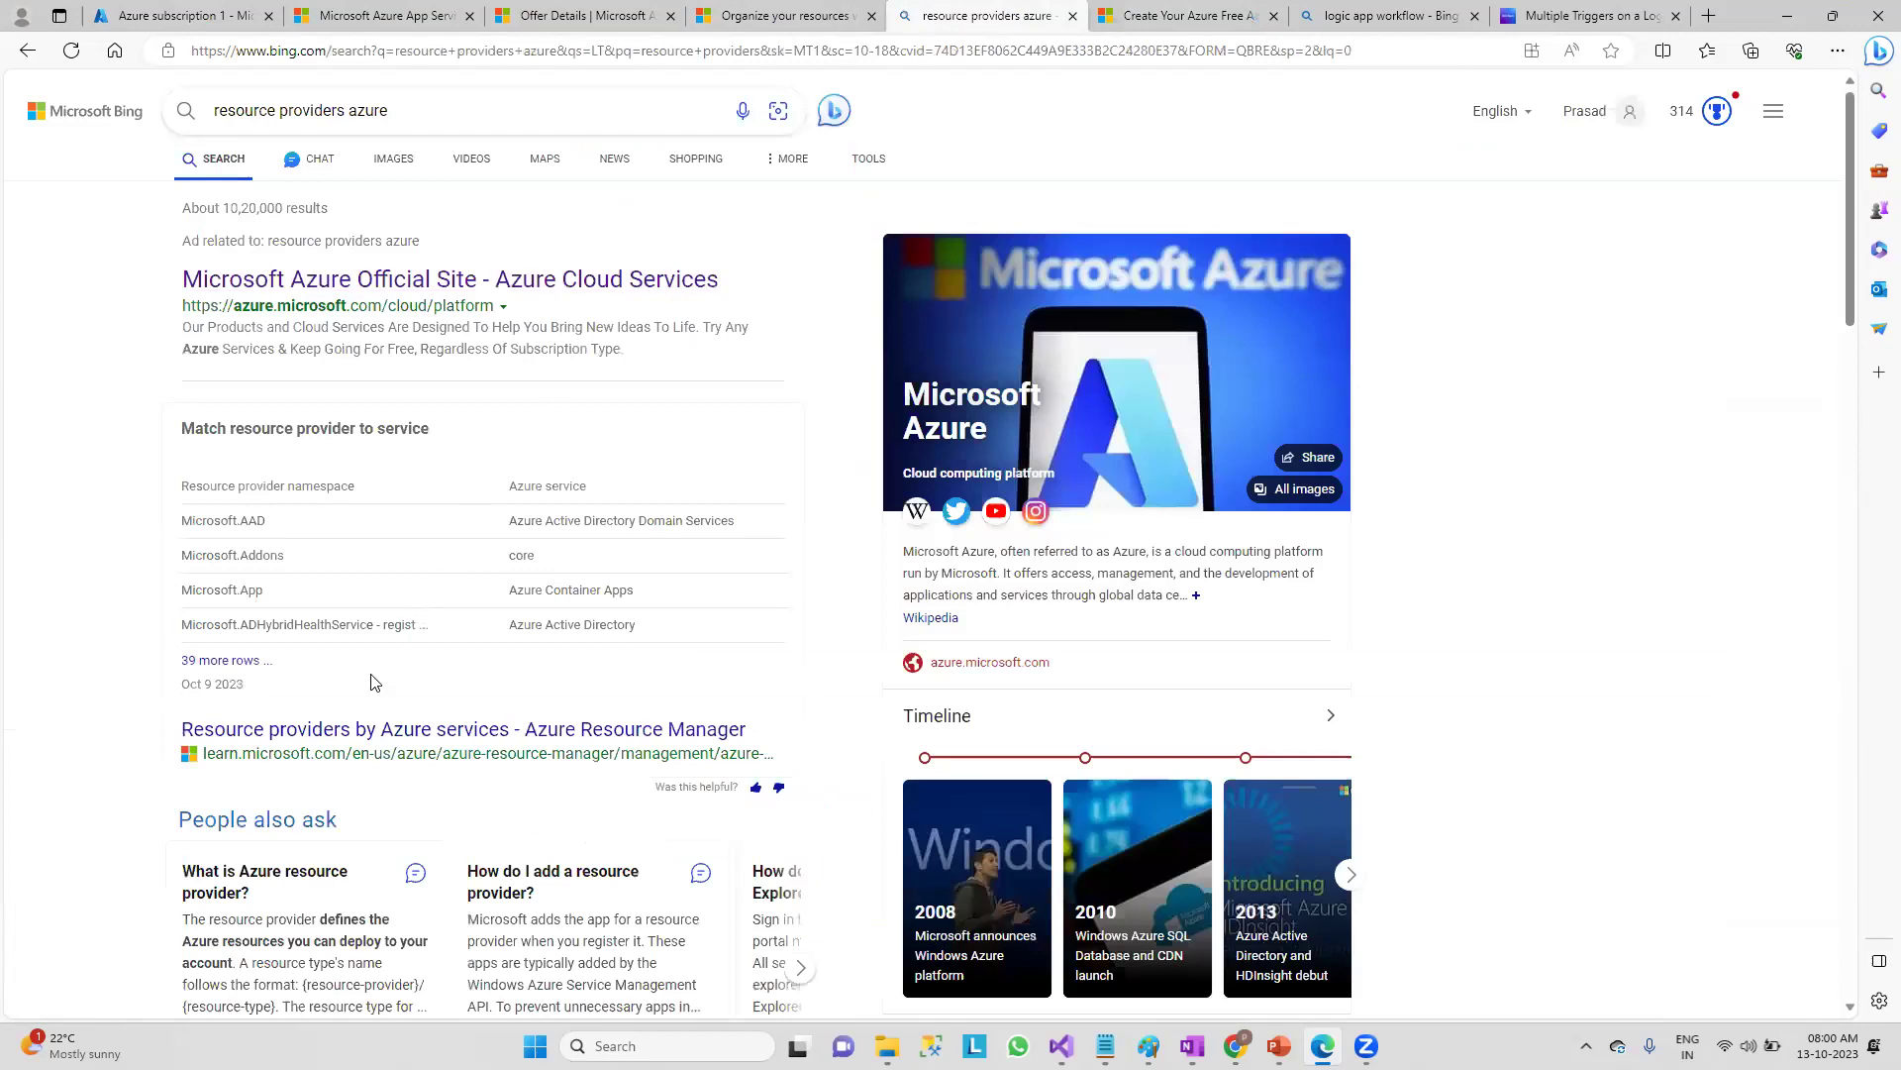
- Open the article "Resource providers by Azure services" in a new tab and highlight Microsoft.AAD and its matching Azure service
middle_click(228, 730)
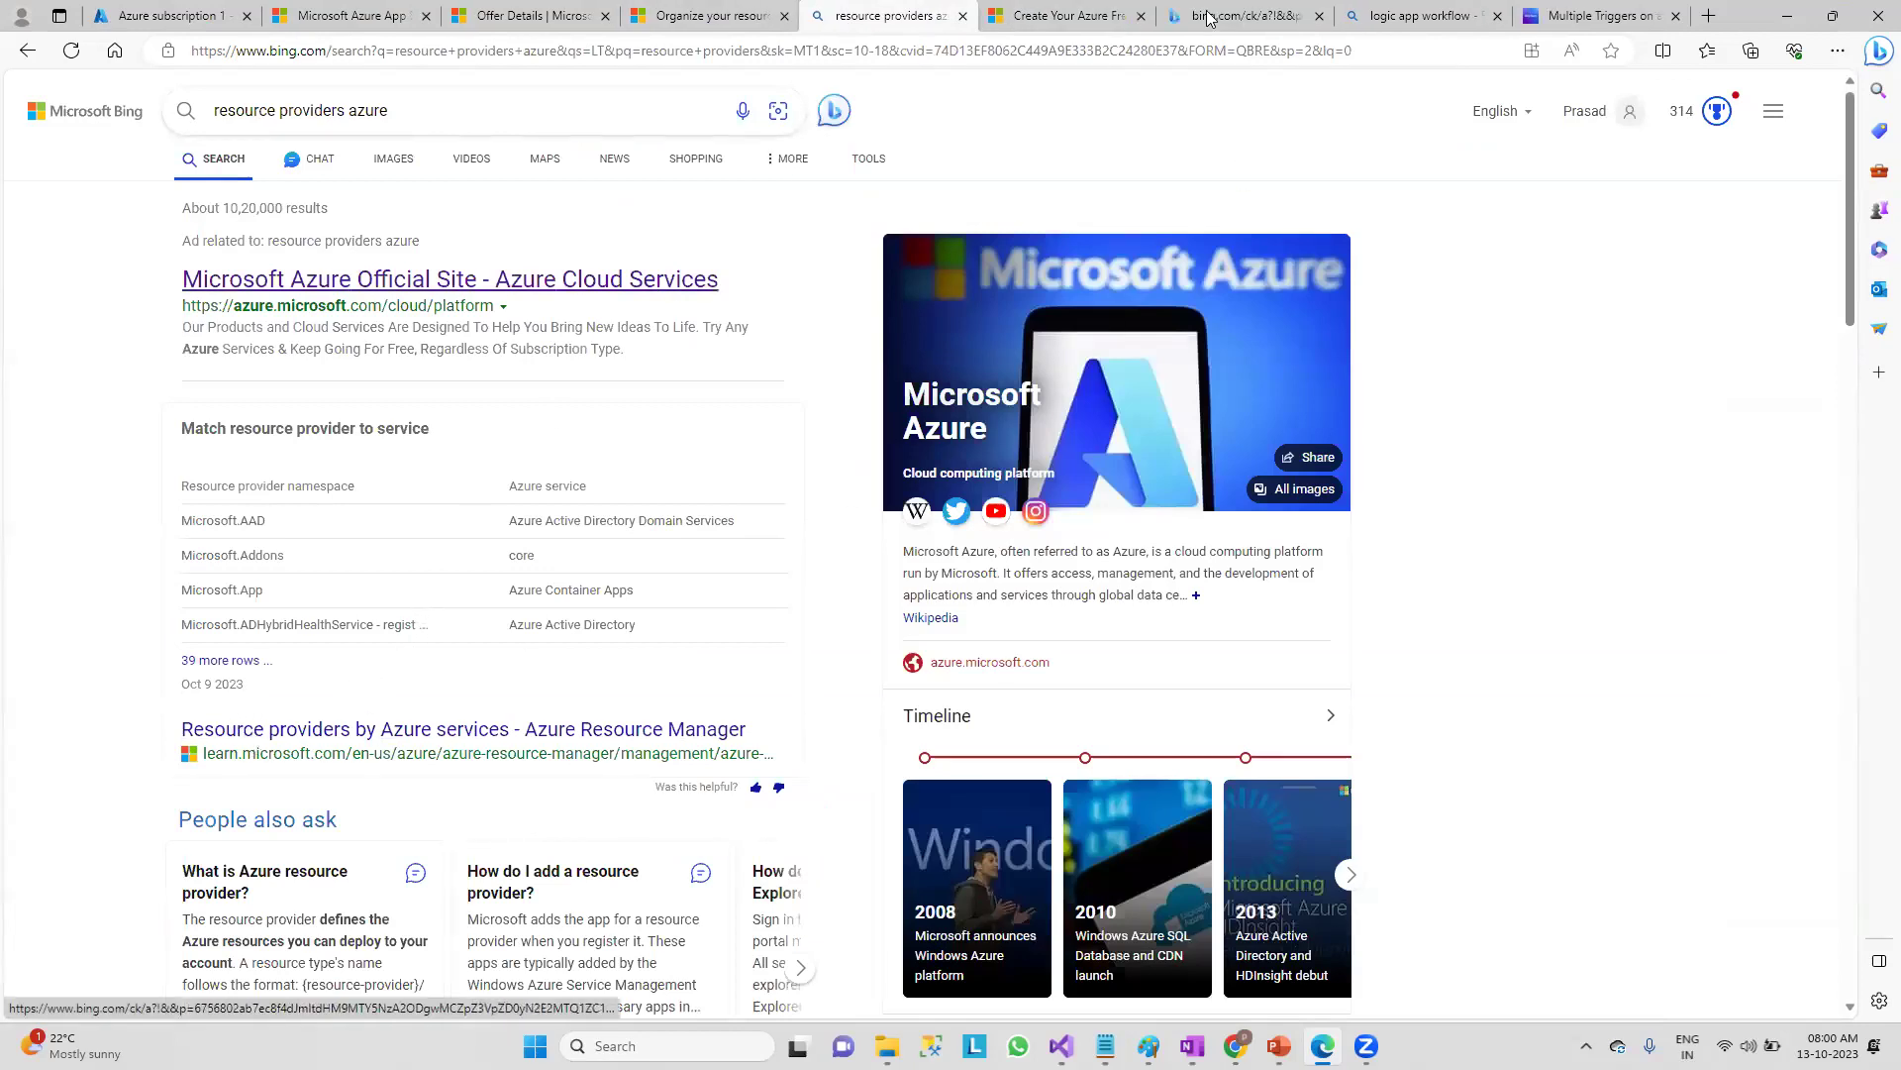
key(ctrl+7)
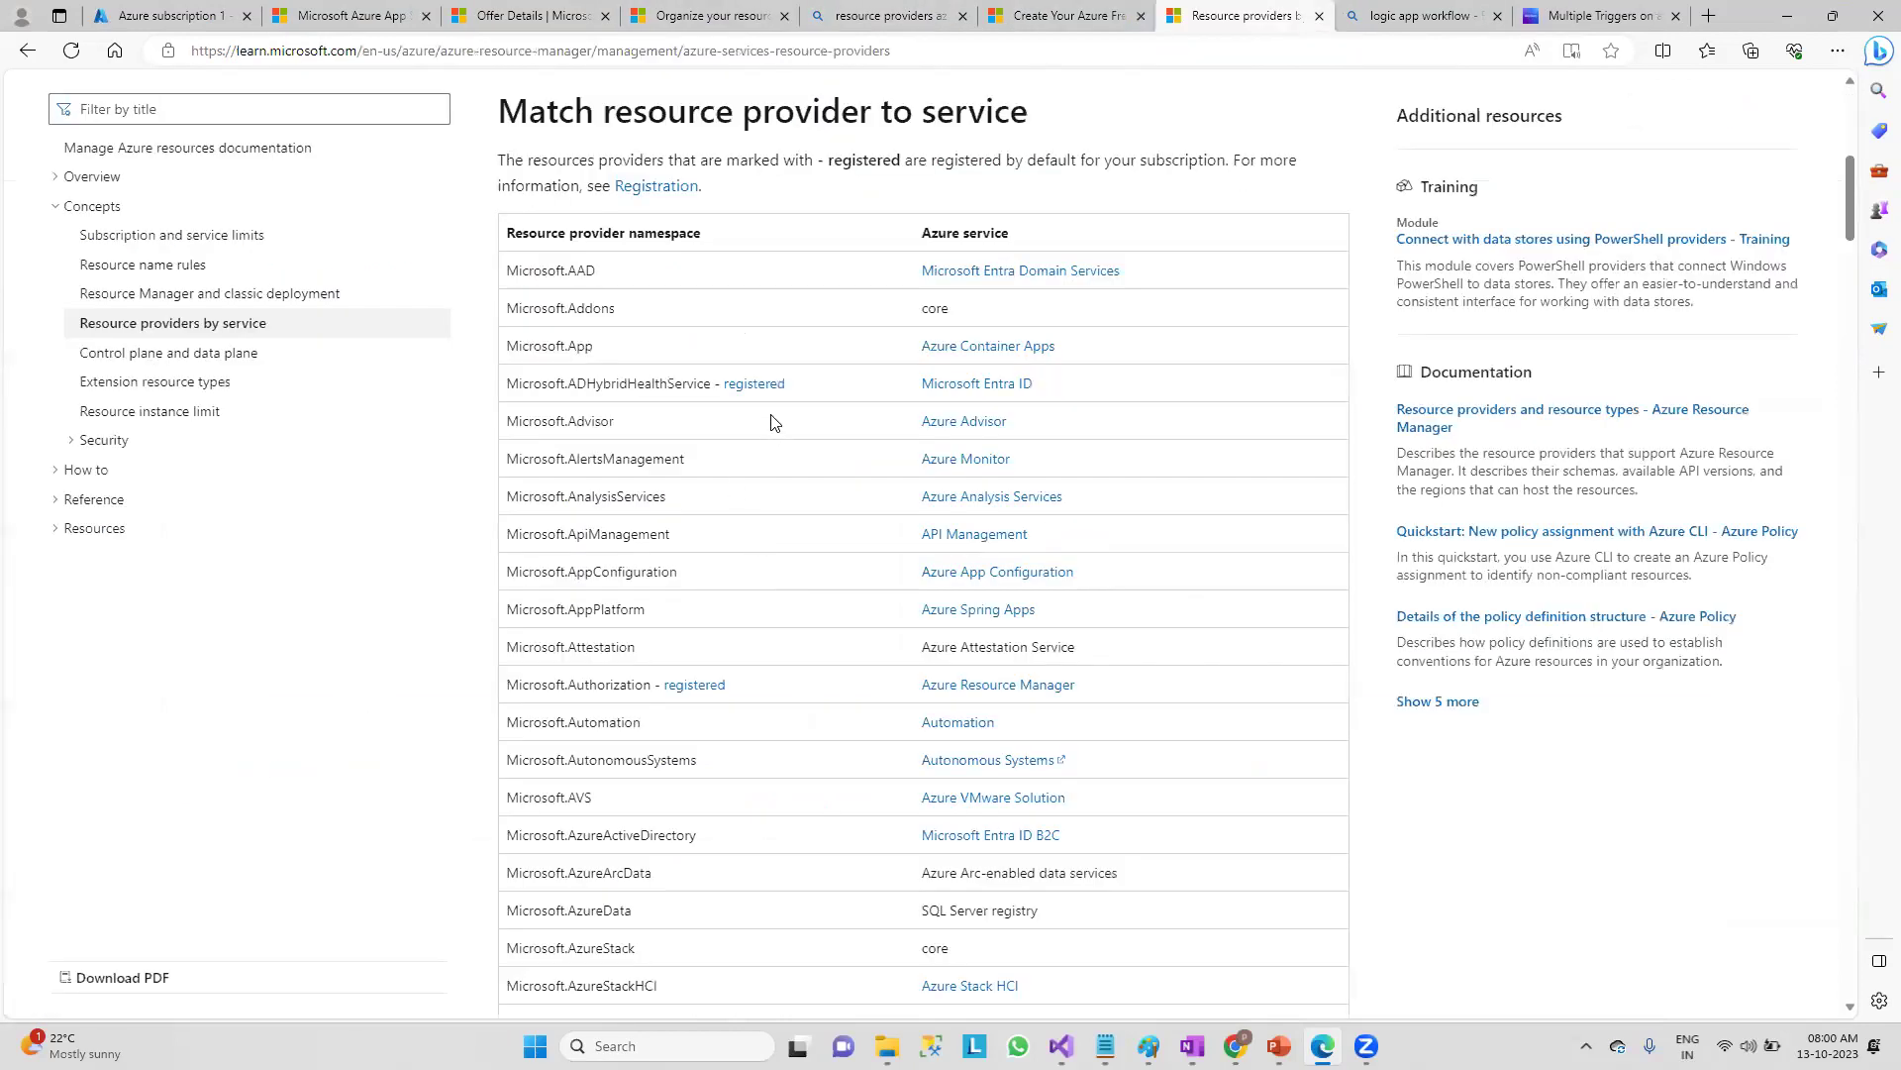
scroll(646, 547, up, 3)
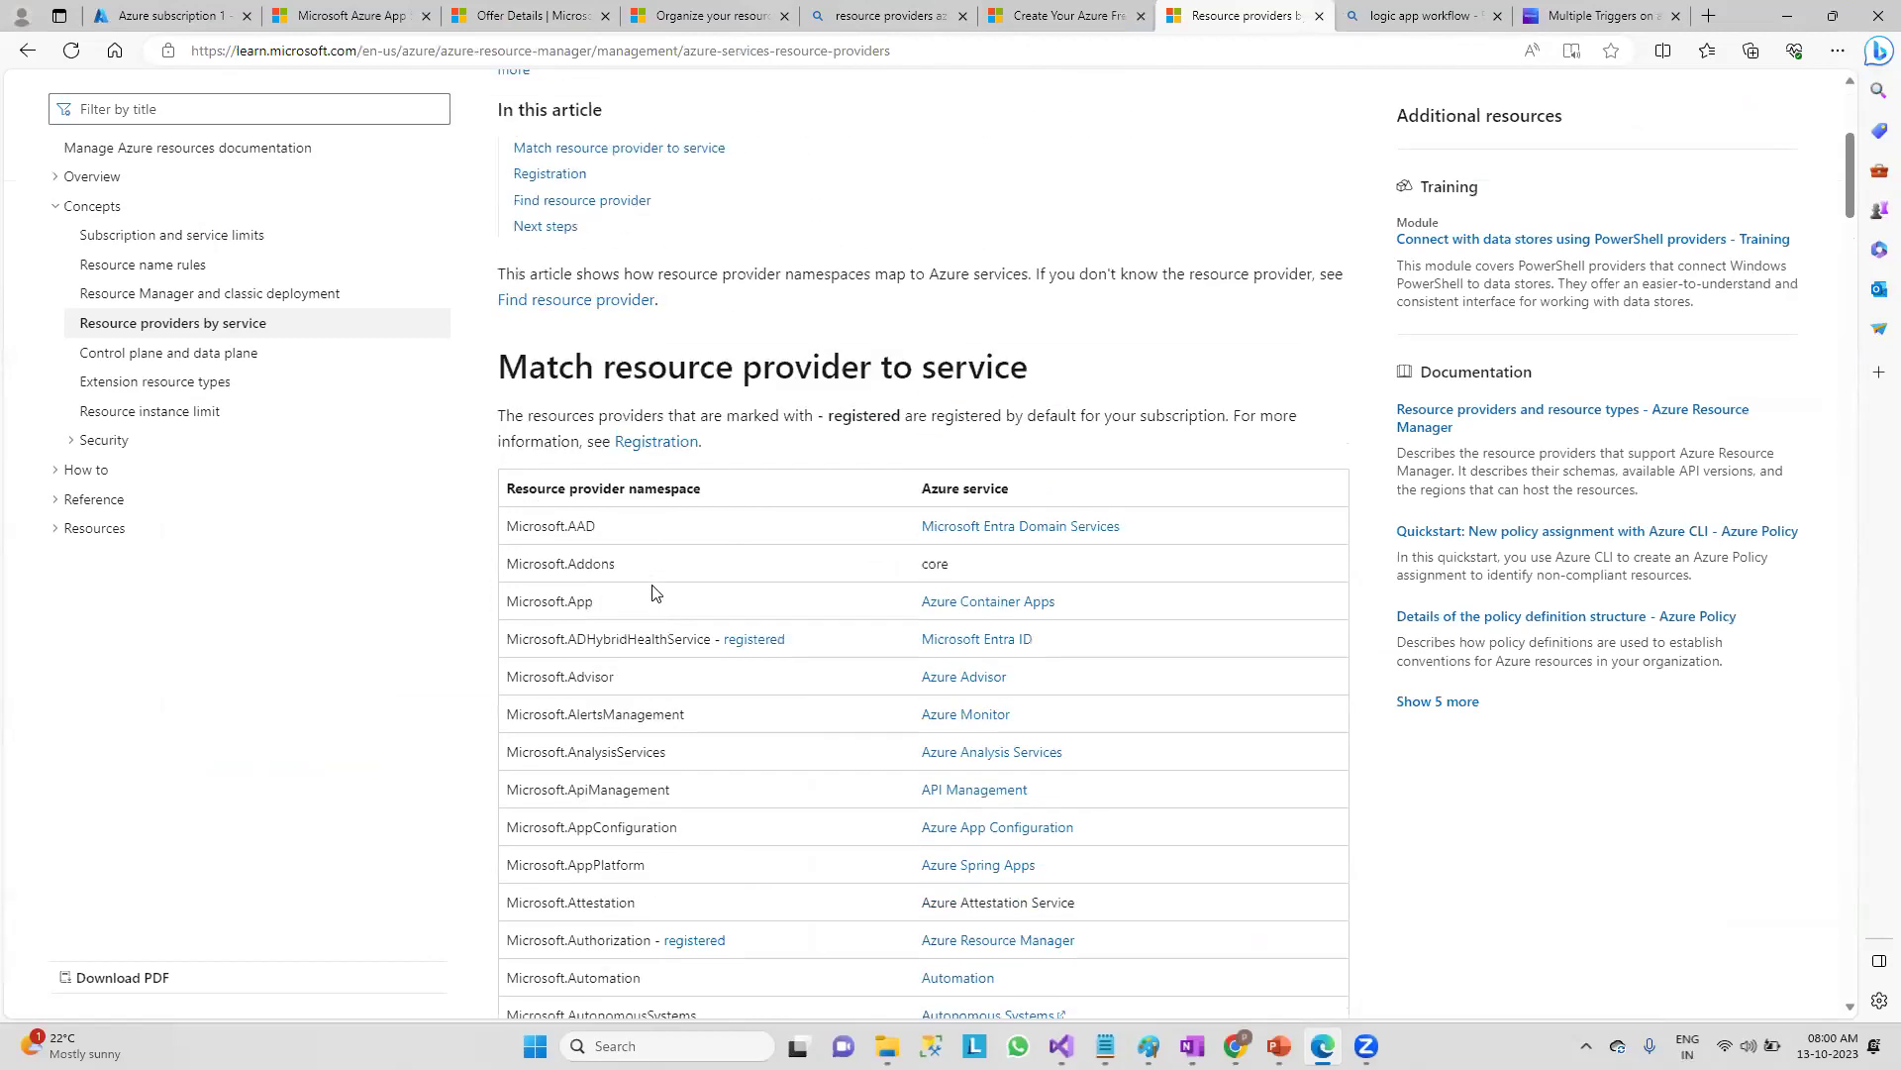
drag(573, 550, 506, 555)
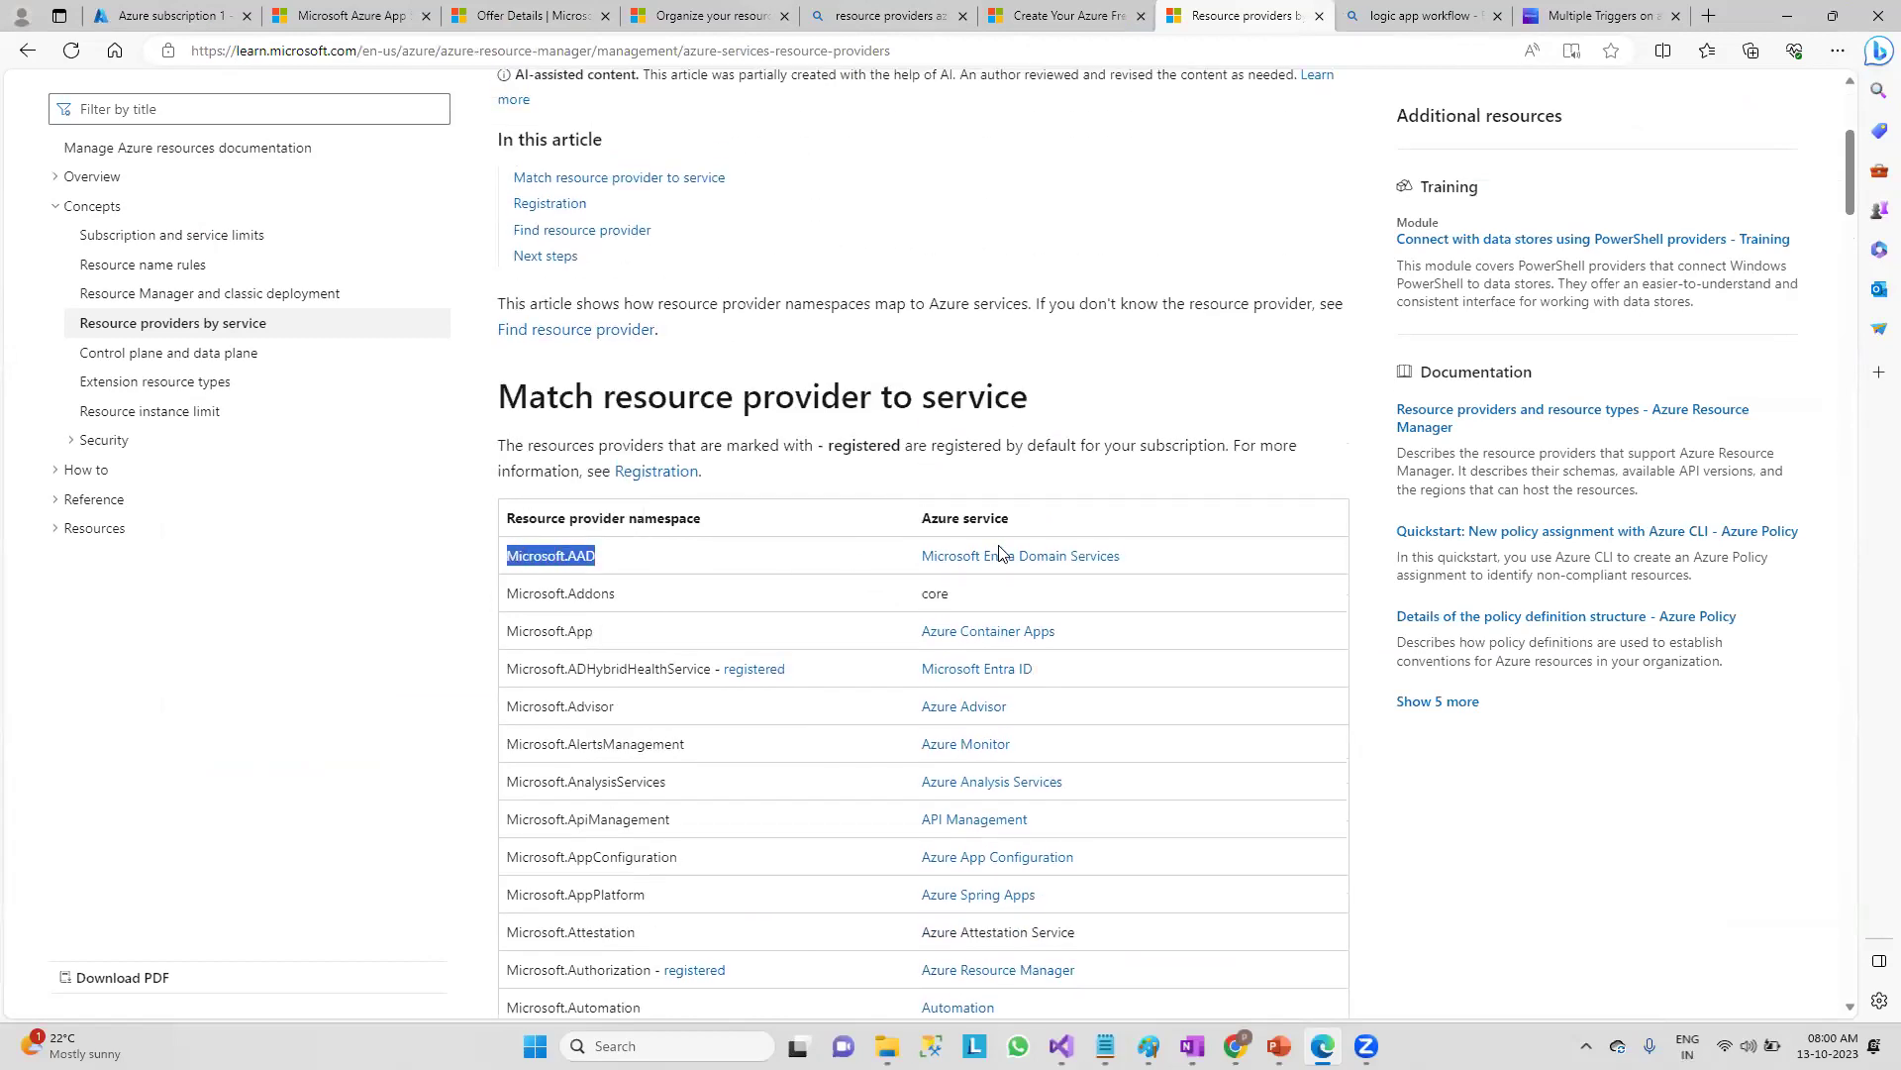
drag(1172, 565, 921, 558)
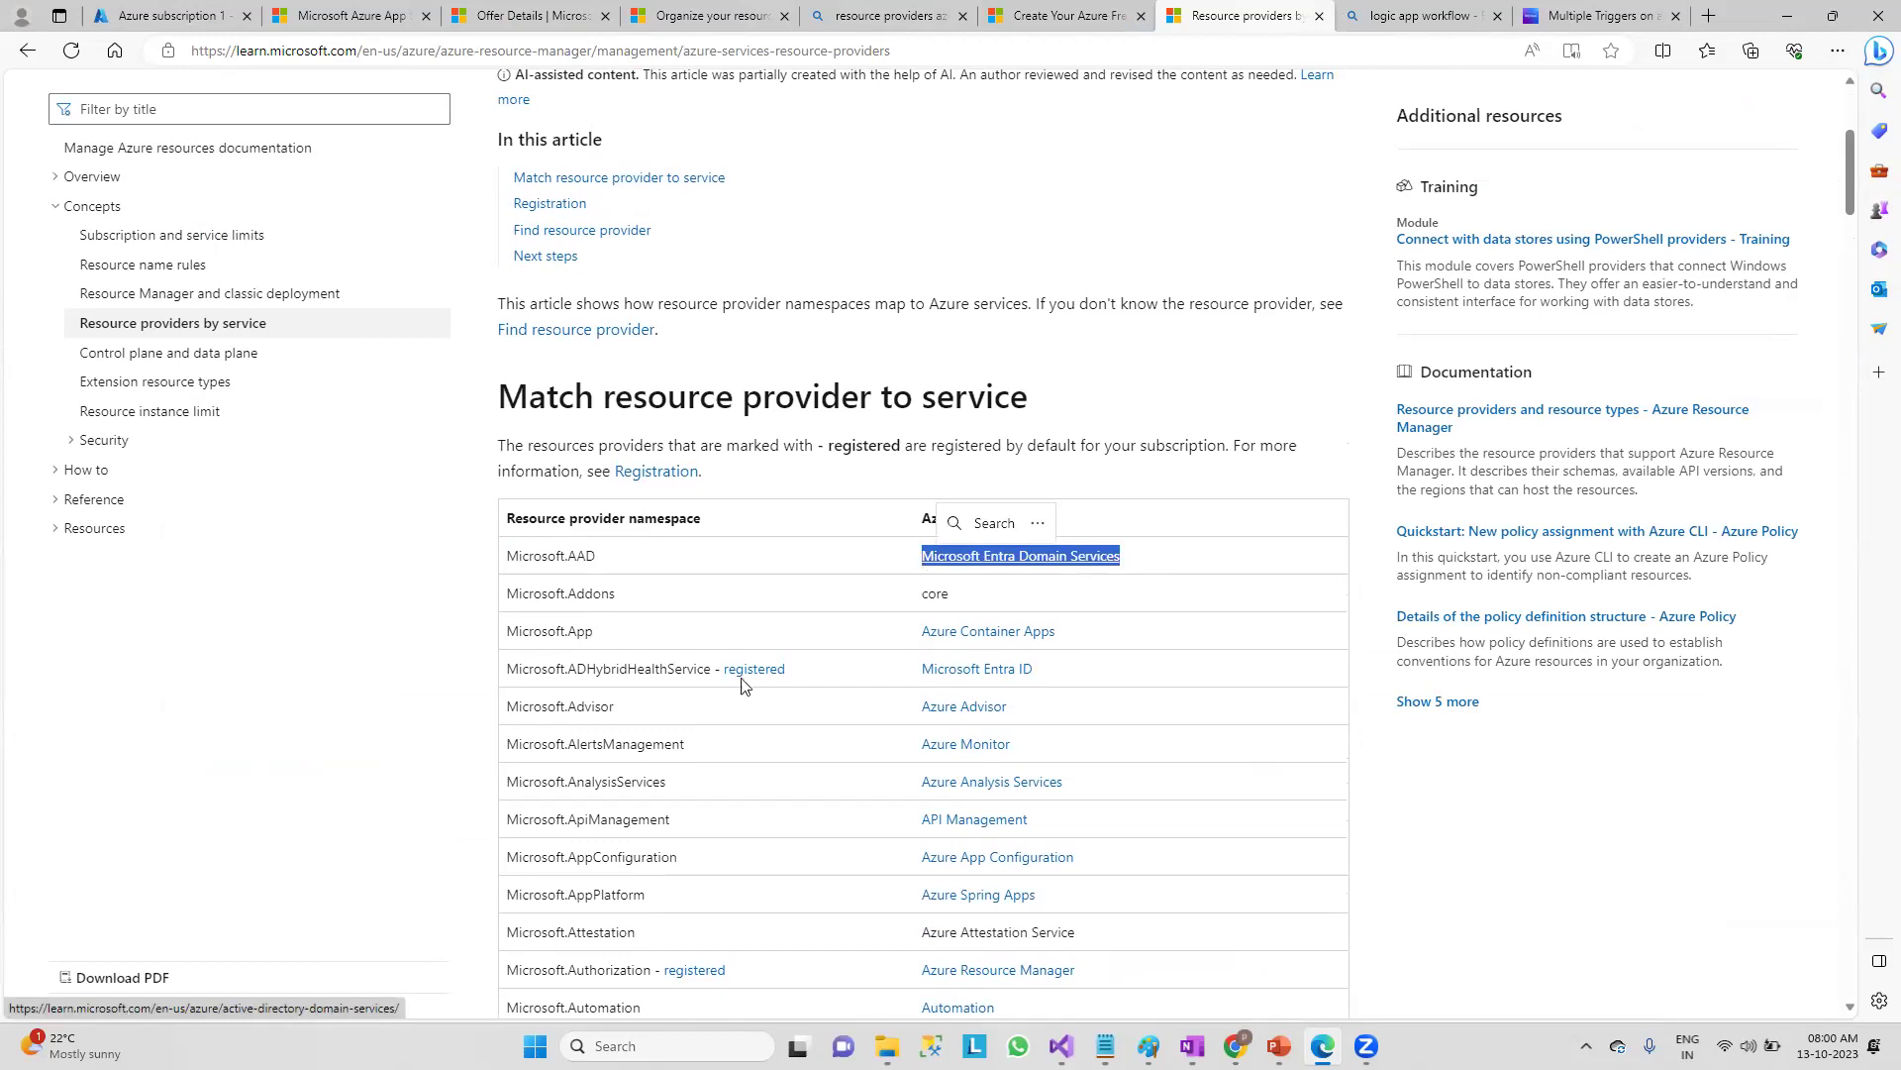
- Find Microsoft.Compute in the provider table, highlight its matching Azure services, and examine the providers further down
scroll(743, 679, down, 10)
scroll(724, 683, down, 1)
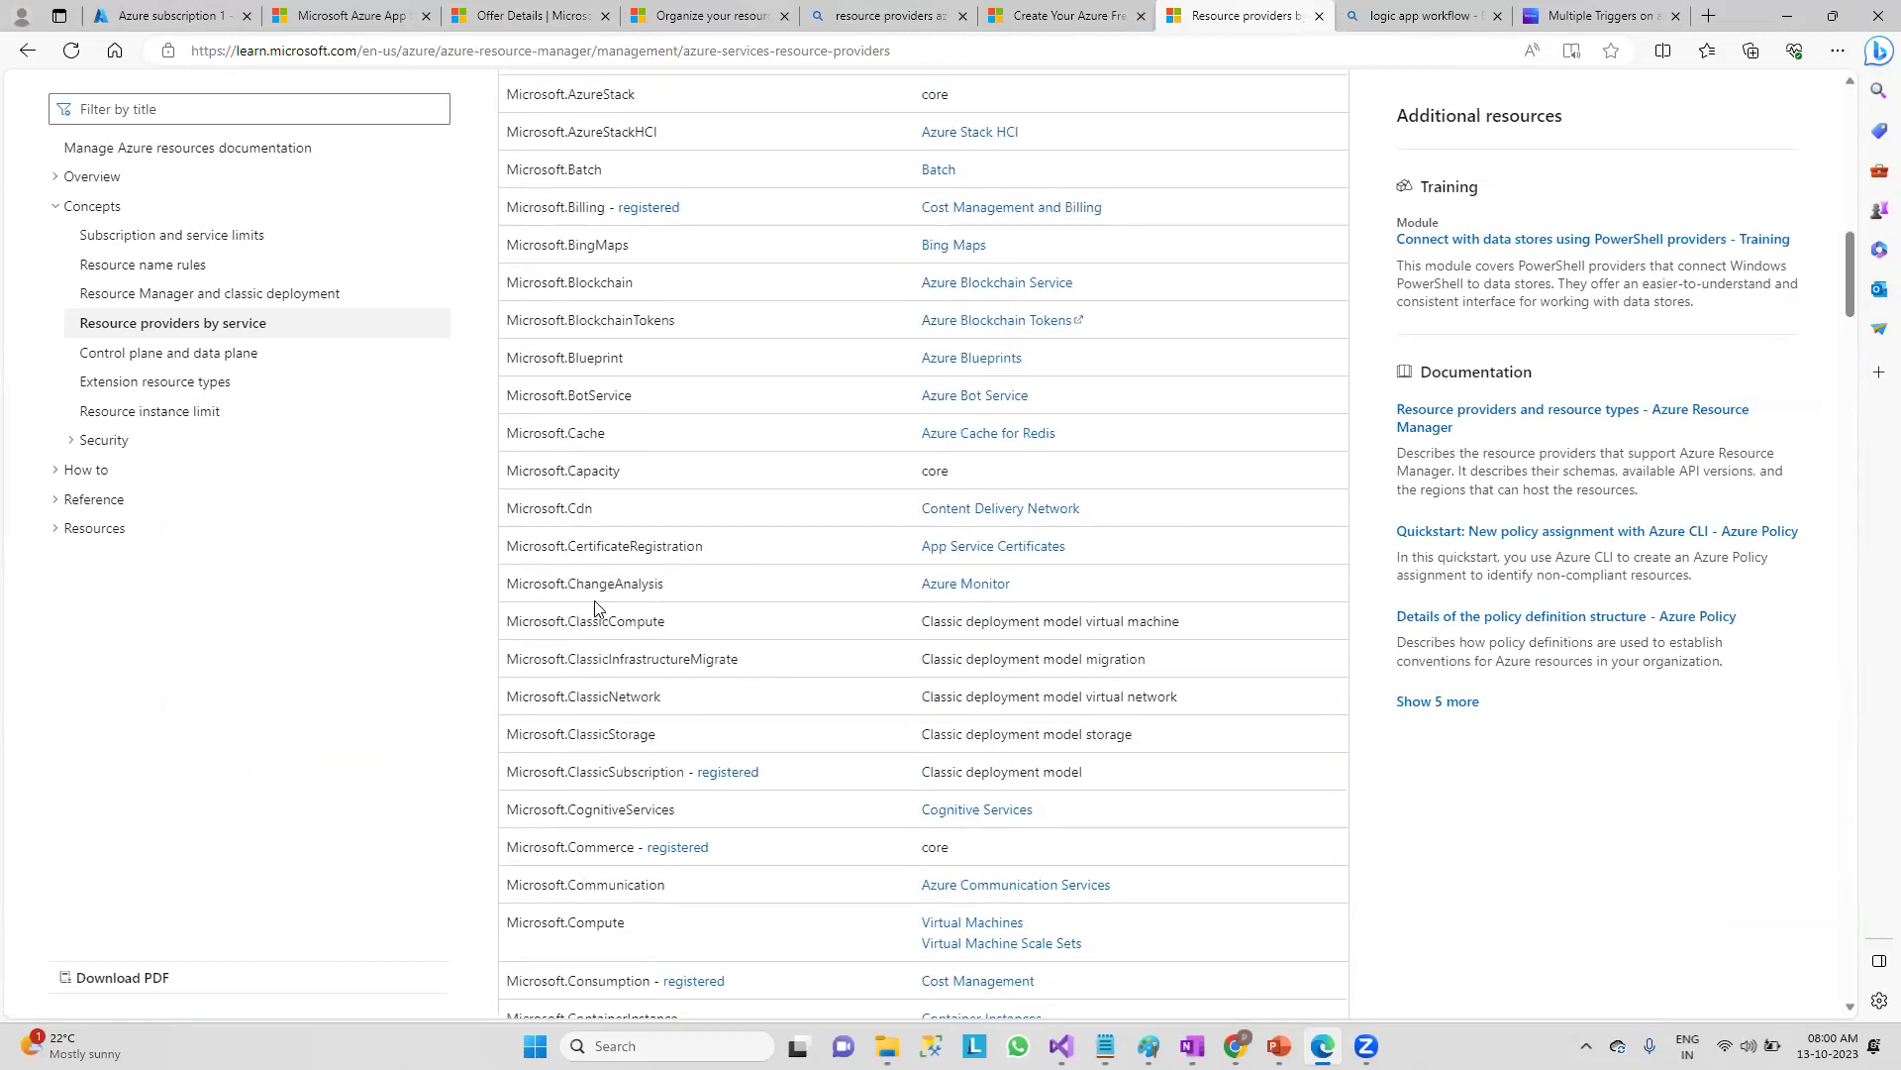
scroll(1019, 955, down, 5)
drag(645, 646, 499, 645)
drag(1095, 660, 878, 638)
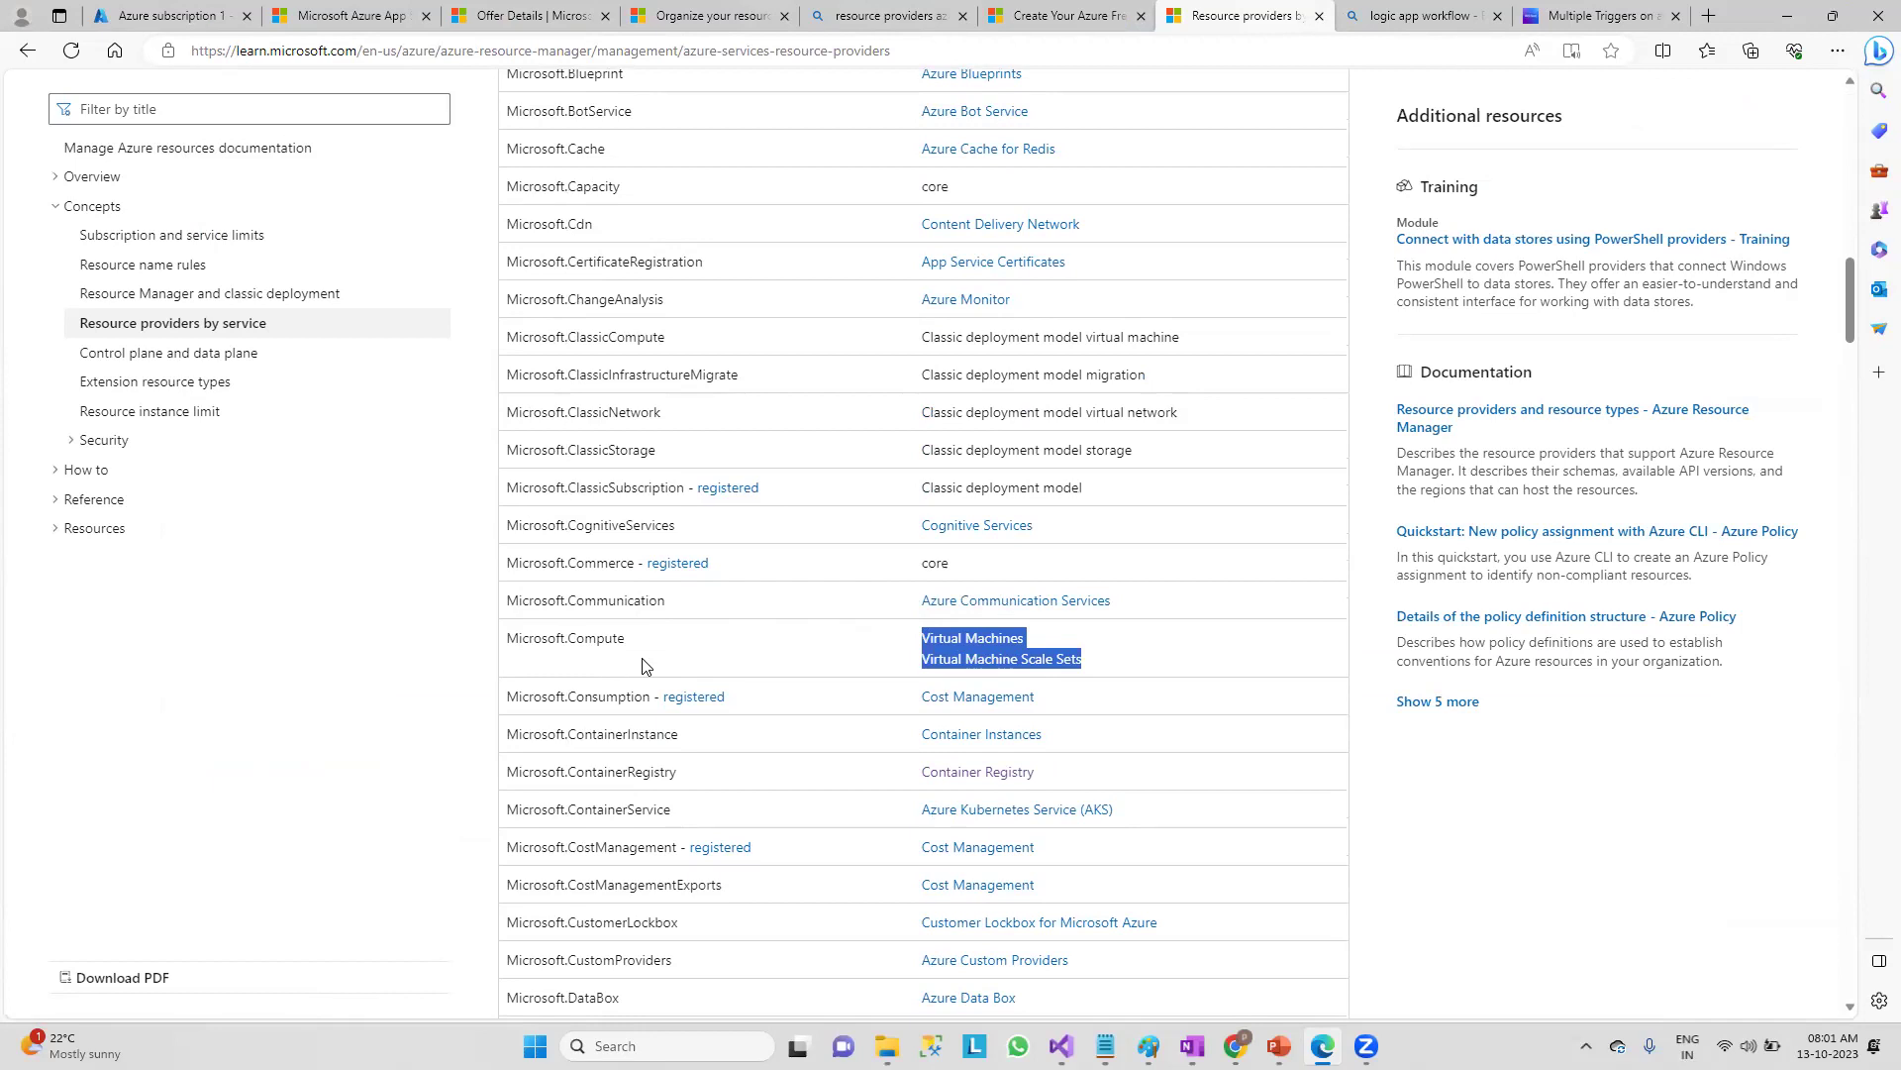
scroll(700, 624, down, 4)
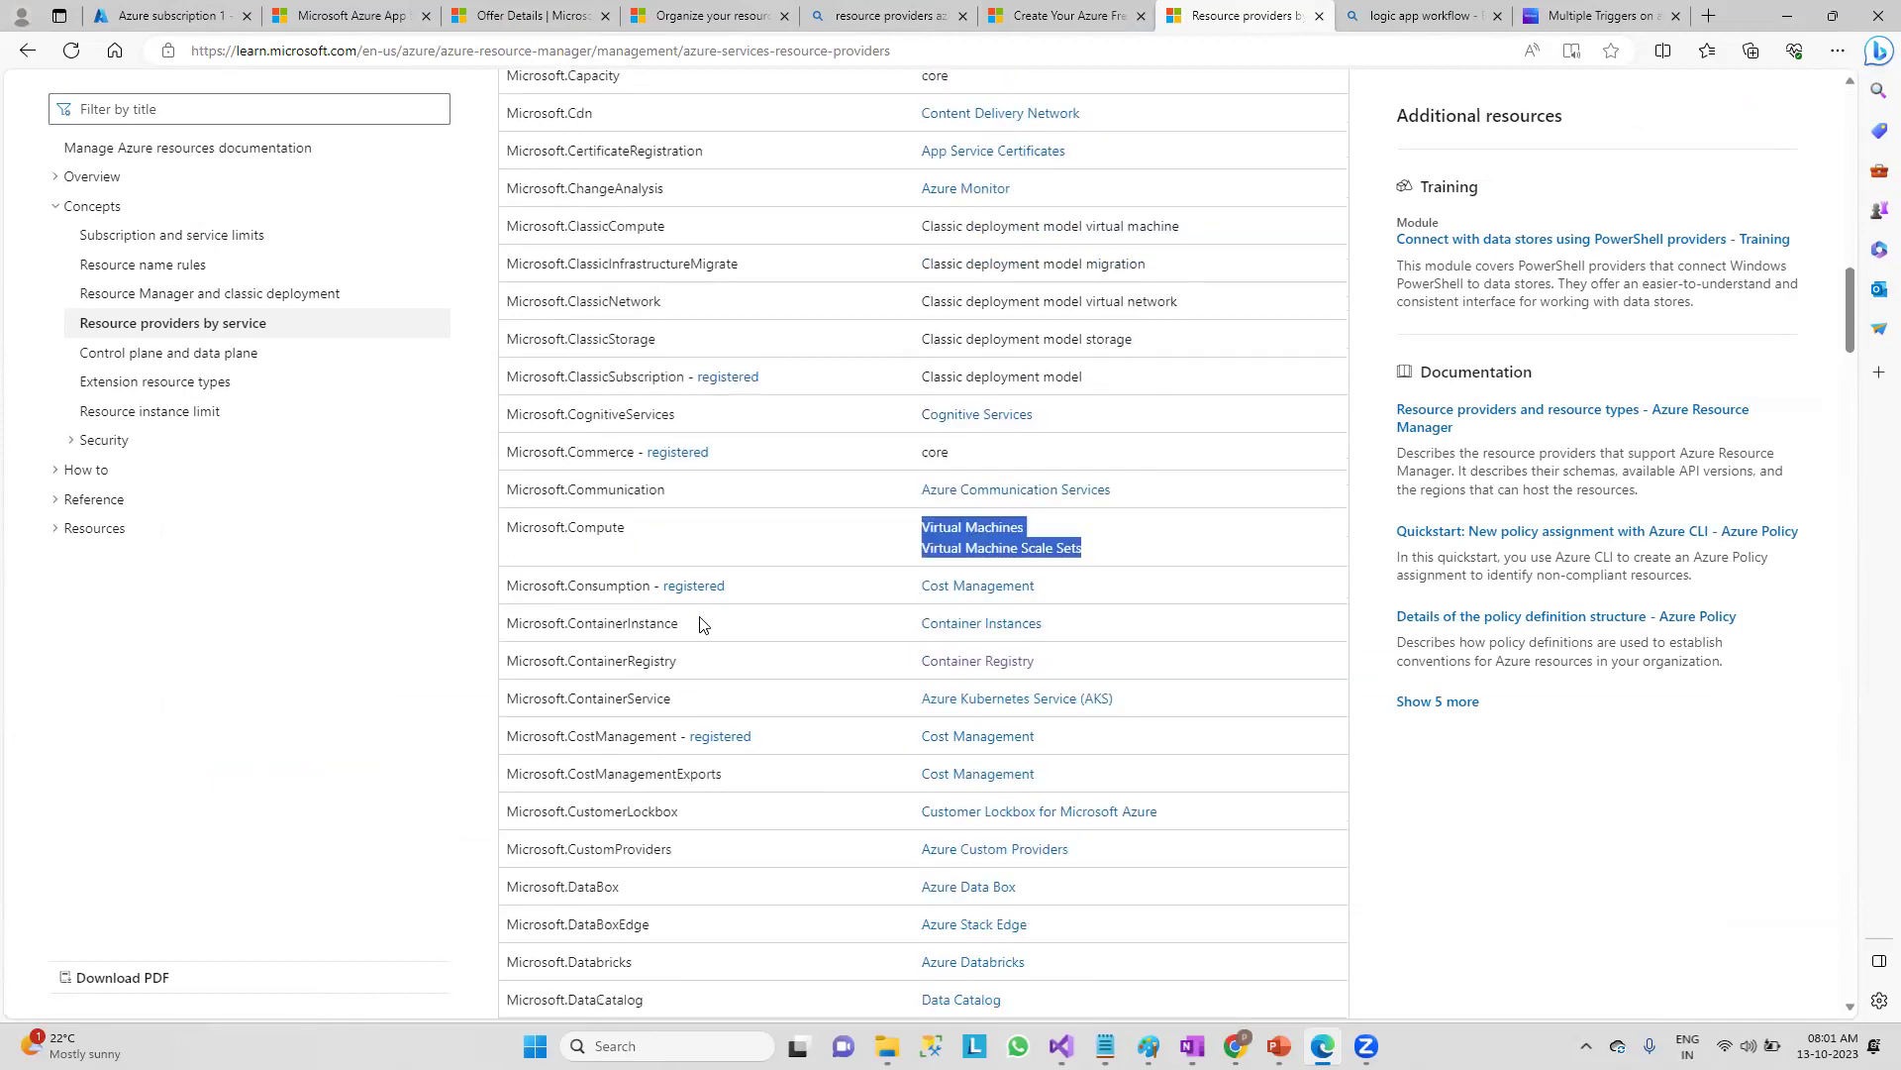
scroll(700, 624, down, 20)
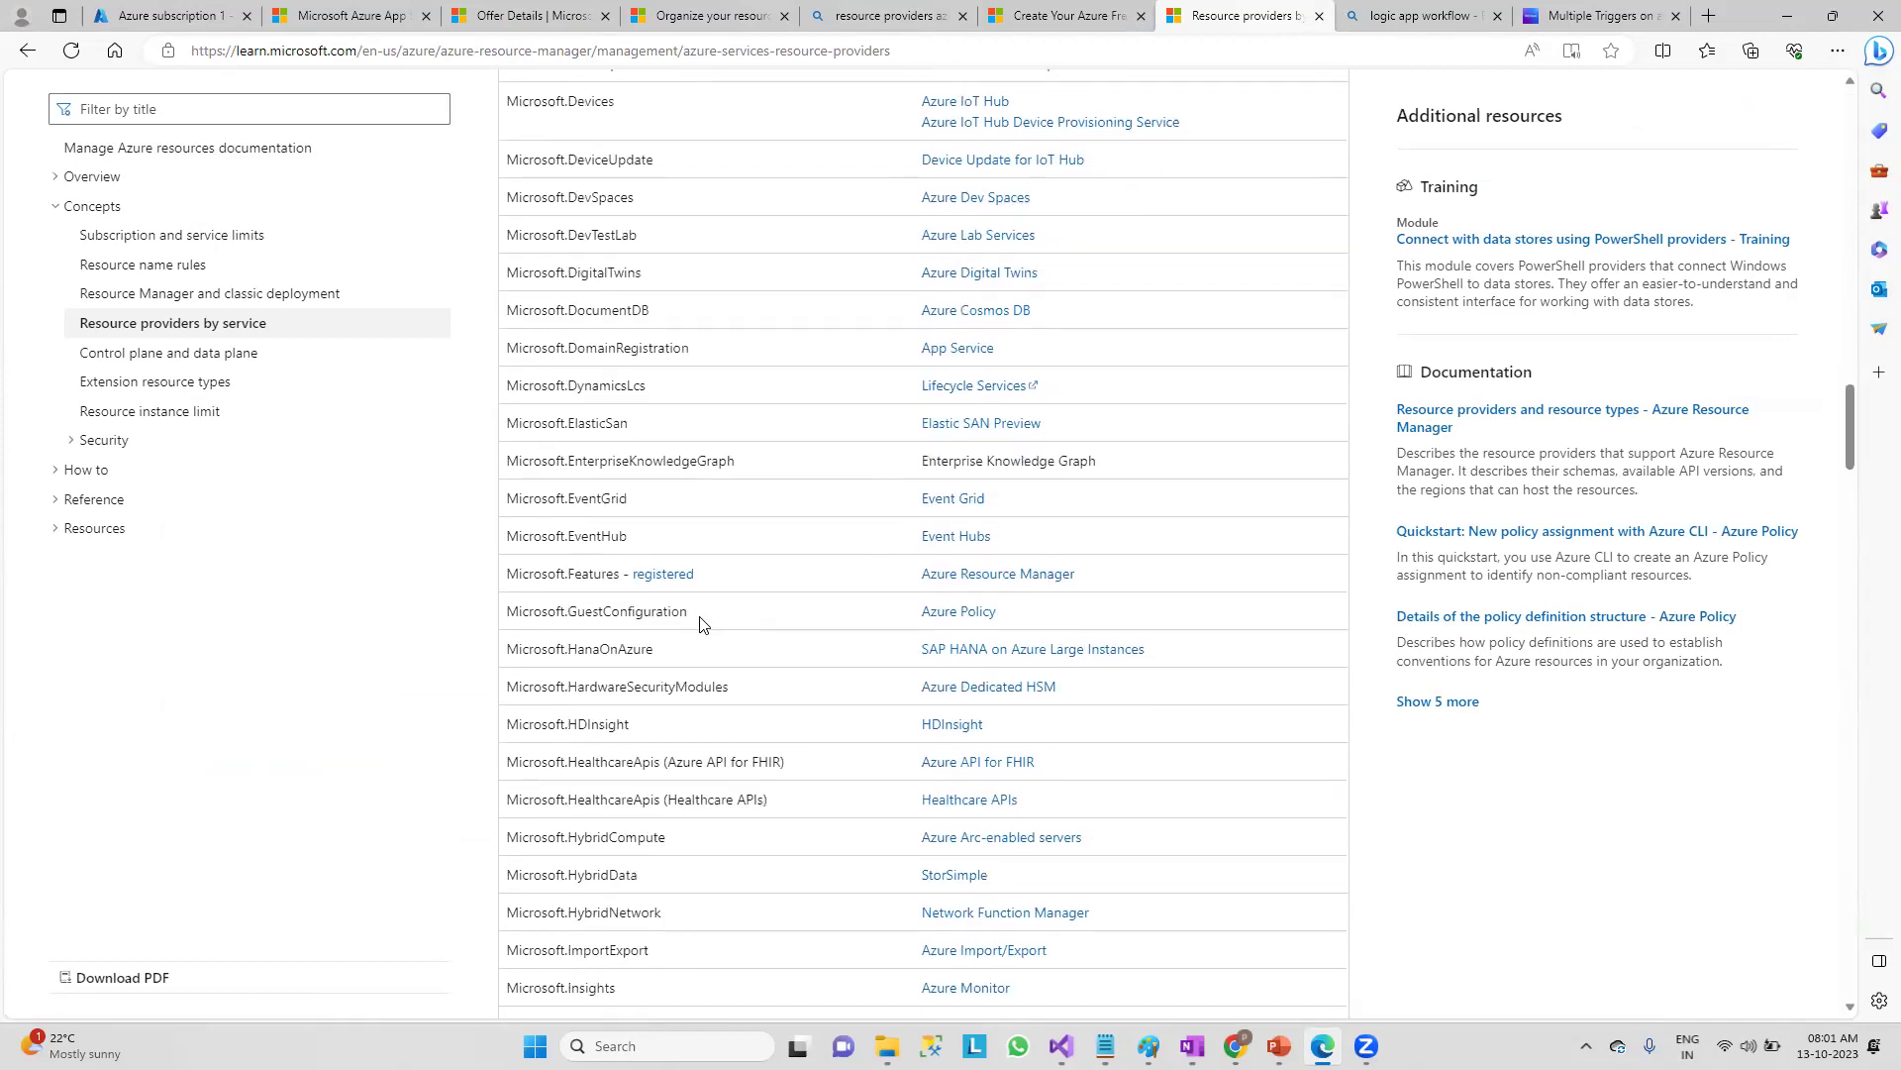
- Find Microsoft.Web in the article's provider table, highlight it against its App Service match, and copy the provider name
scroll(700, 621, down, 13)
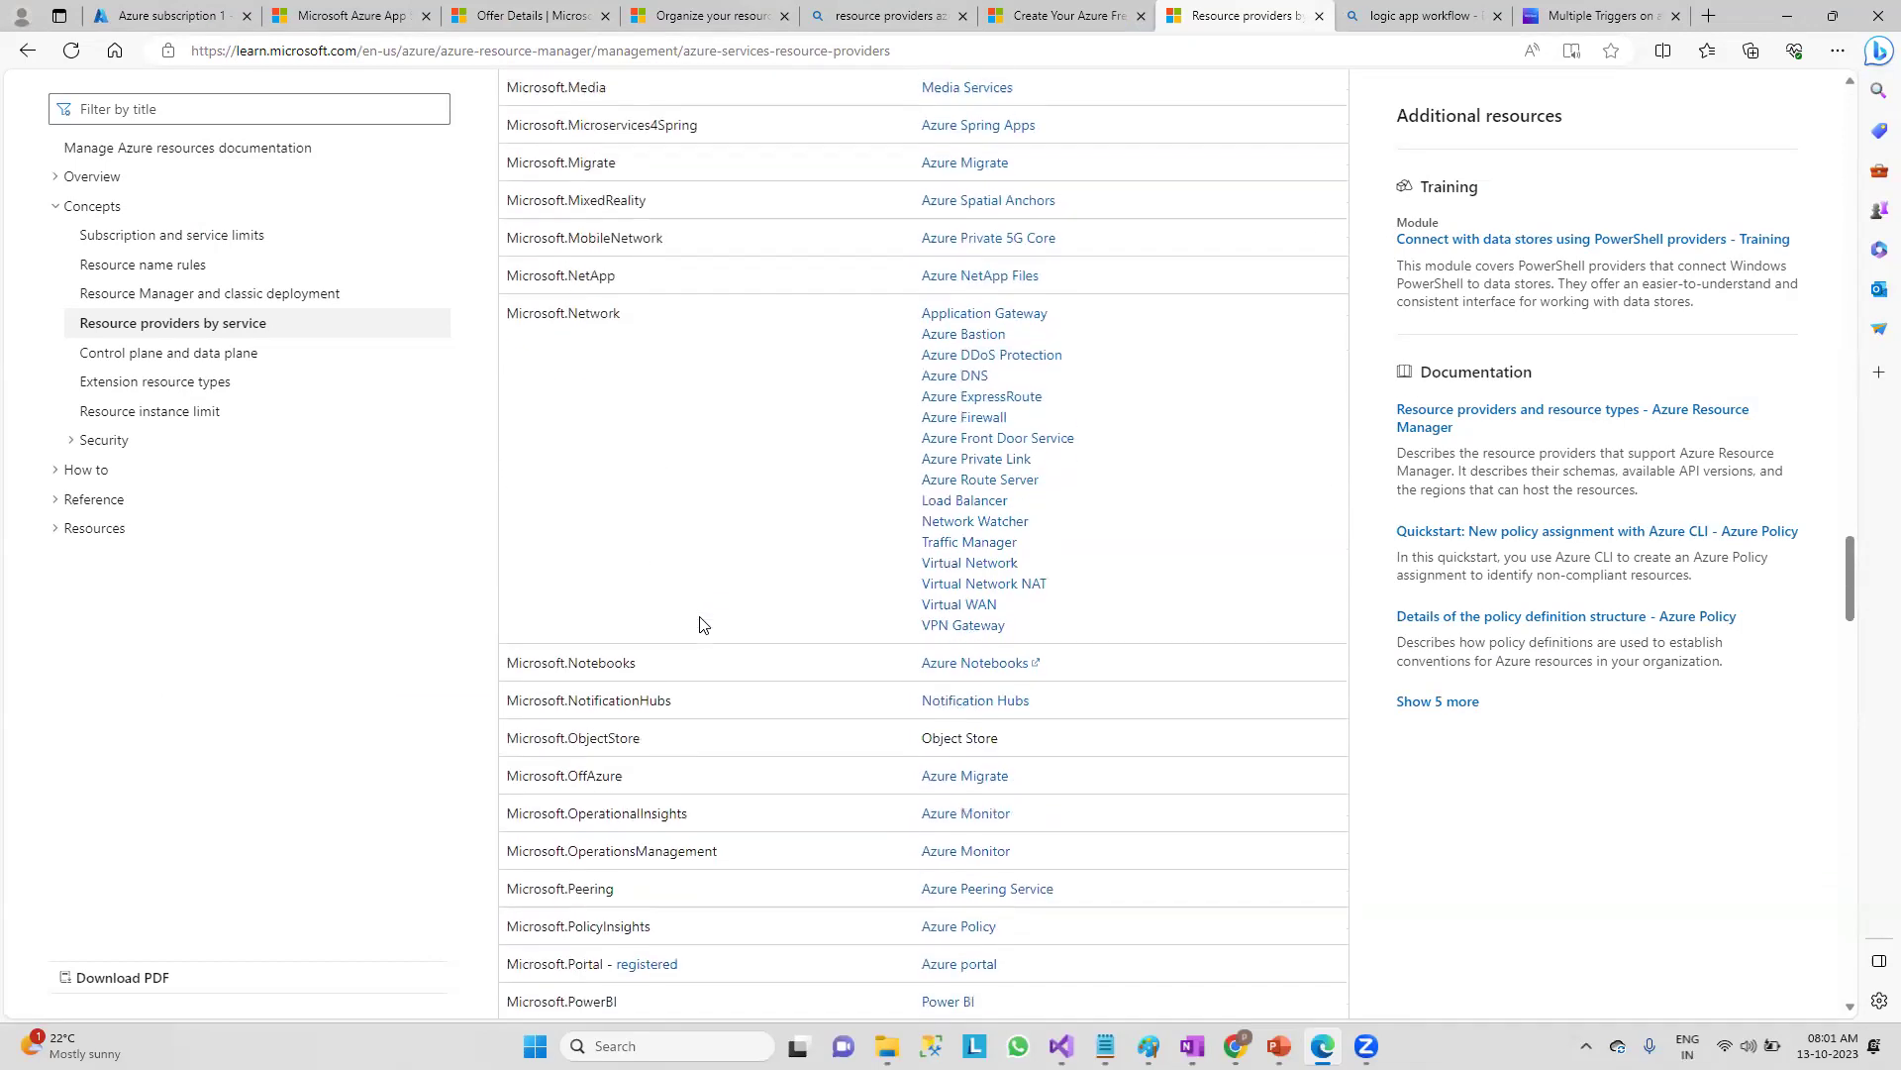
scroll(701, 624, down, 10)
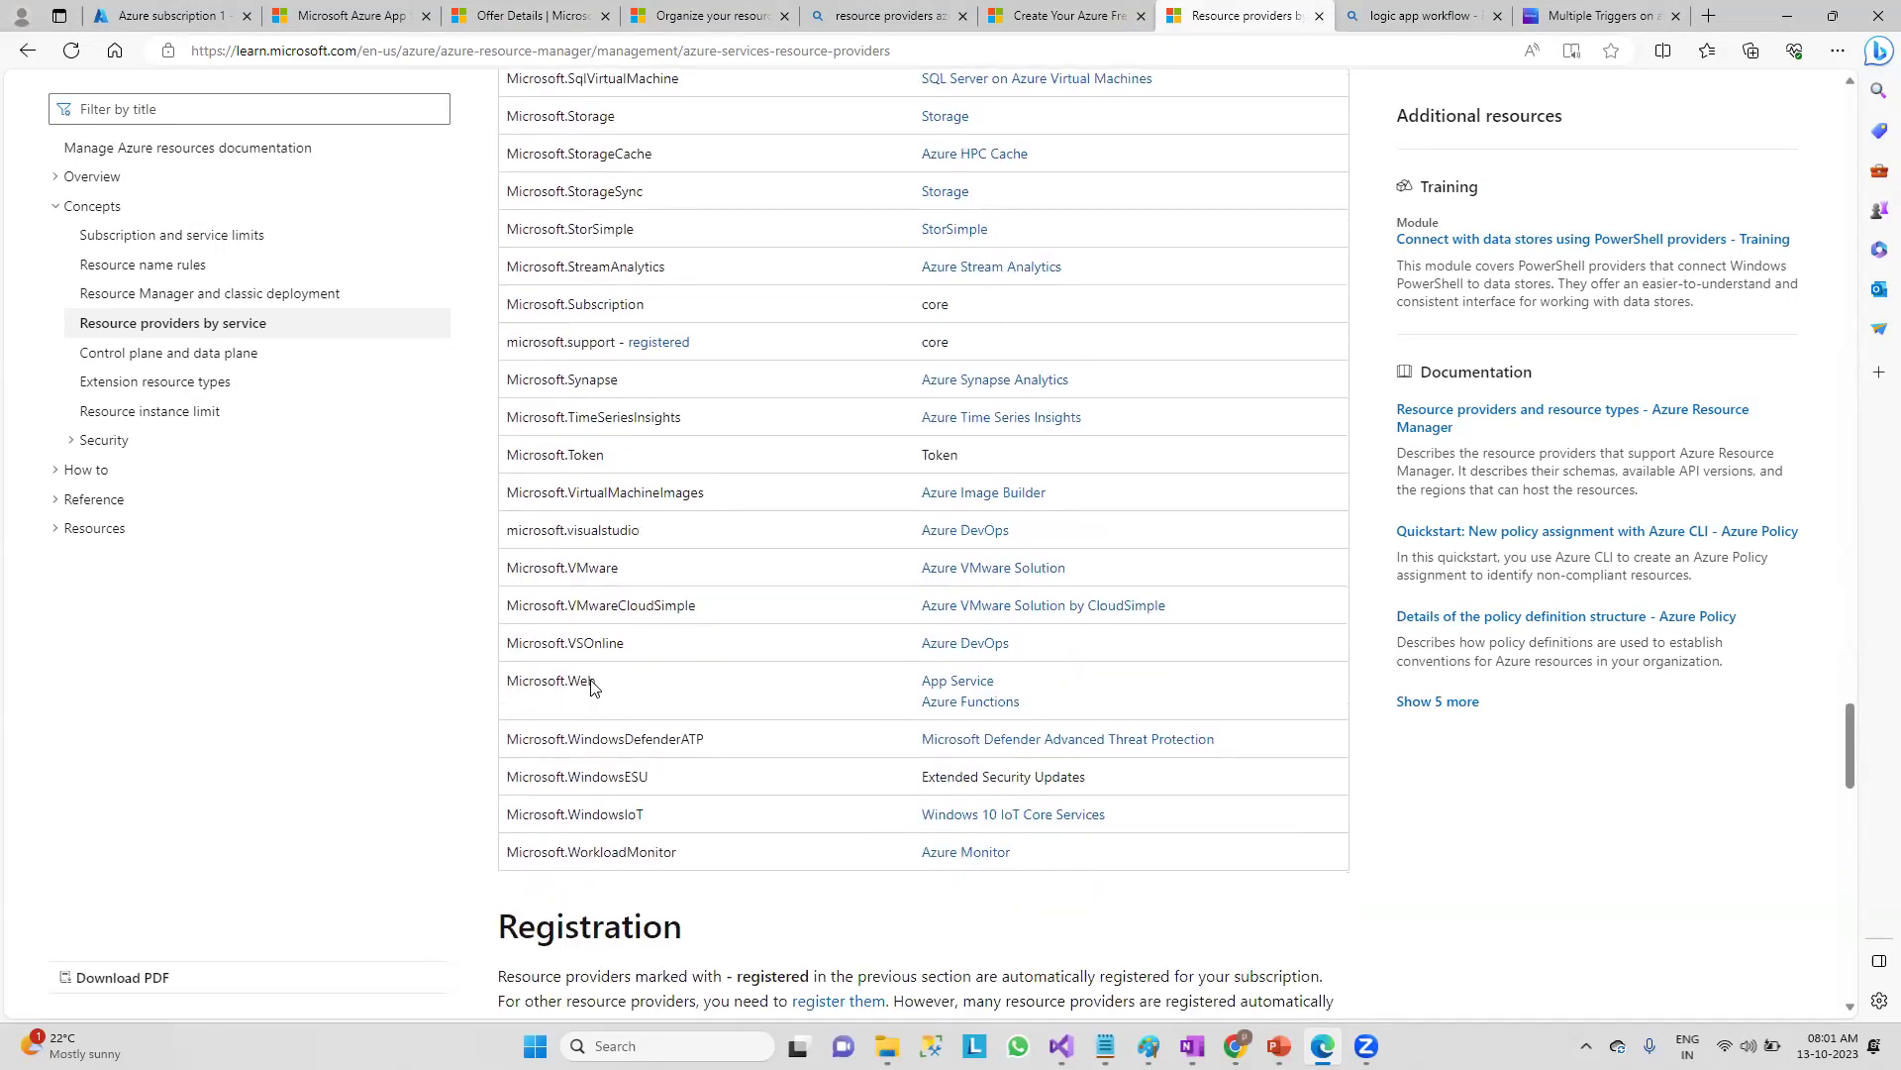
drag(593, 686, 505, 685)
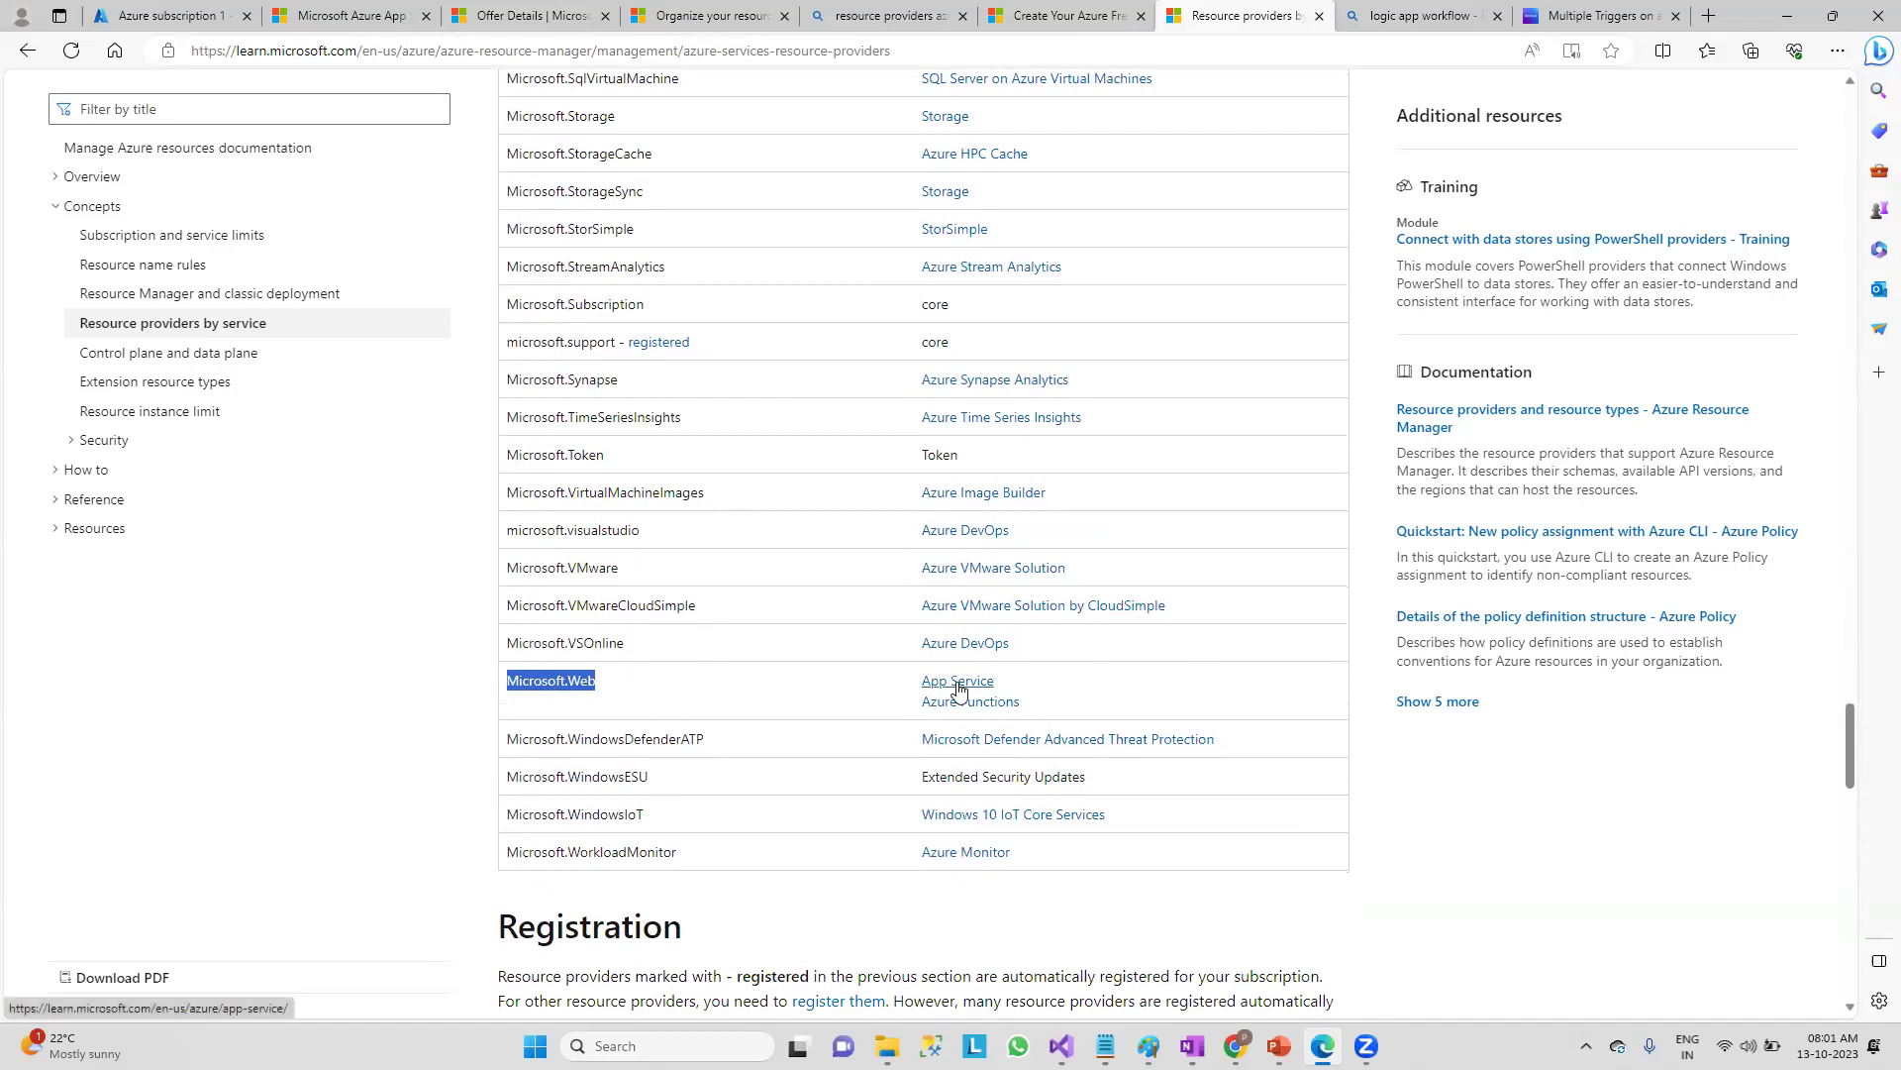
click(841, 687)
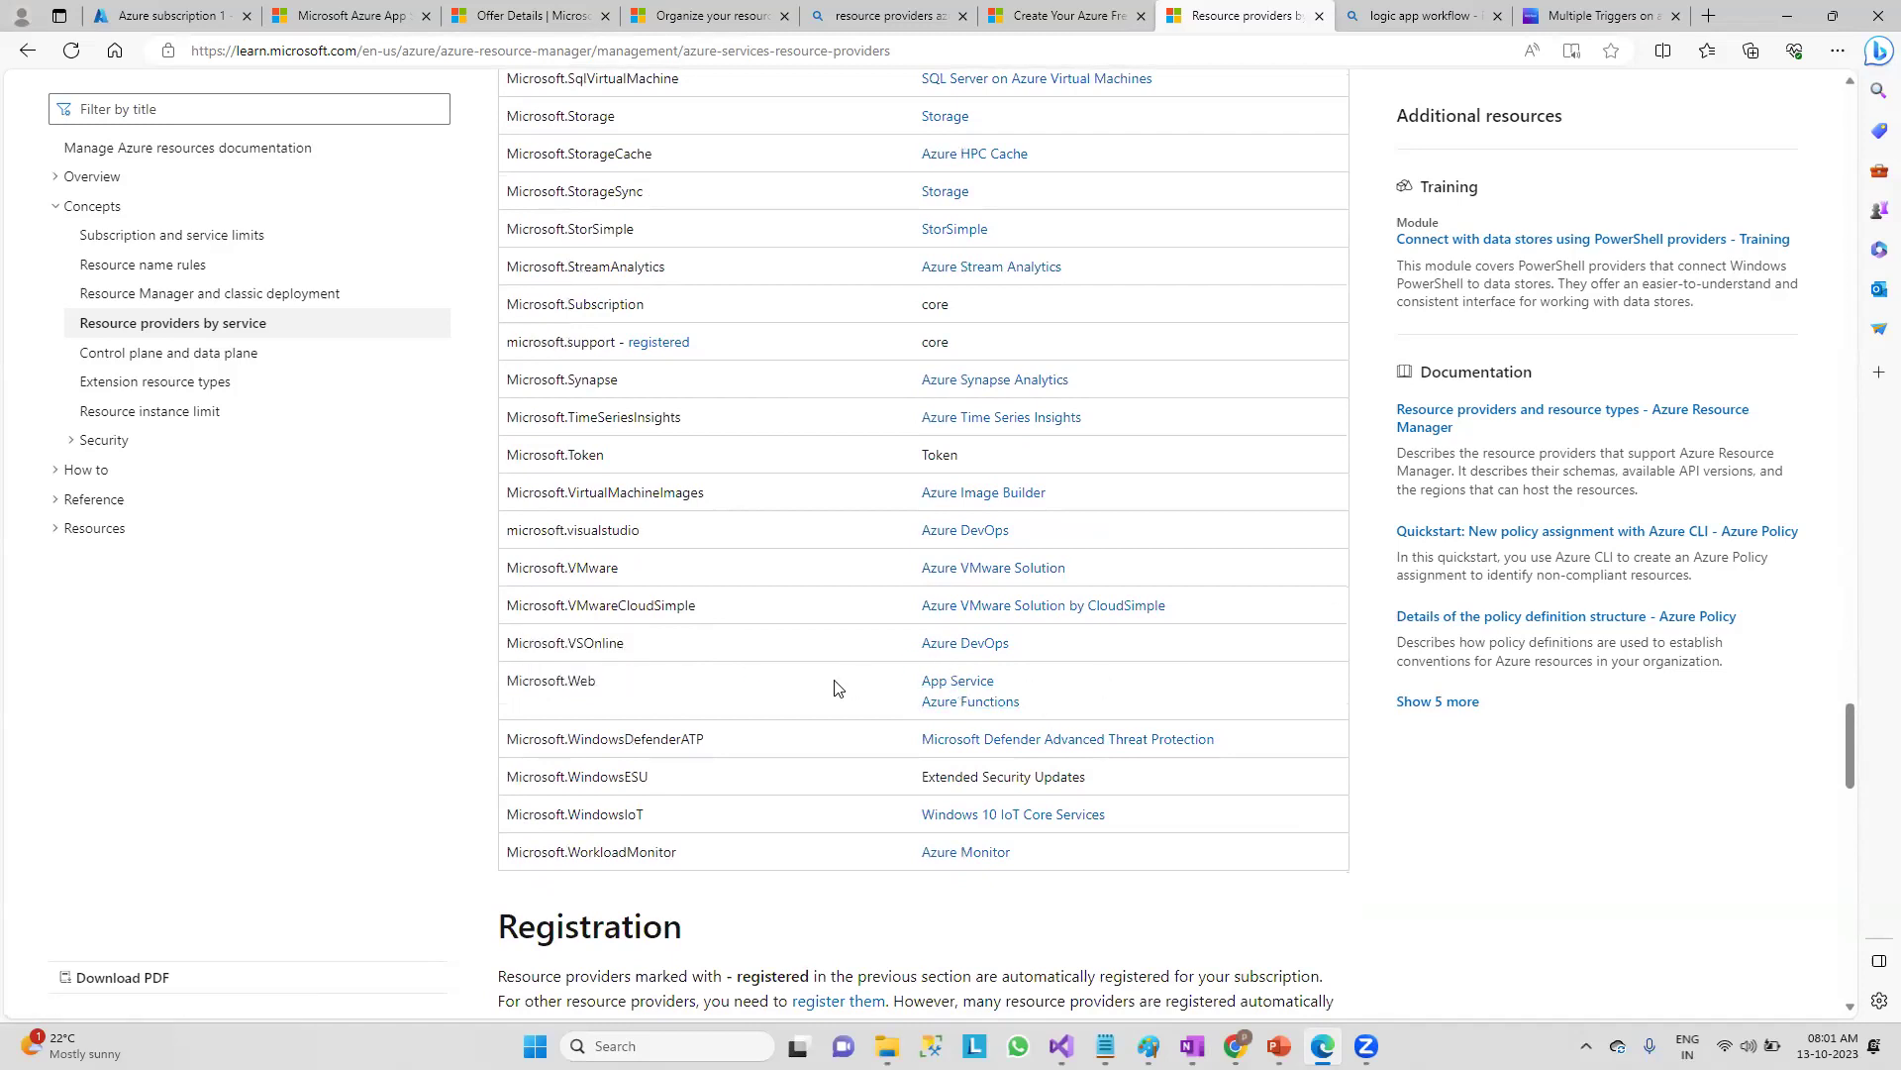
drag(595, 686, 503, 706)
key(ctrl+c)
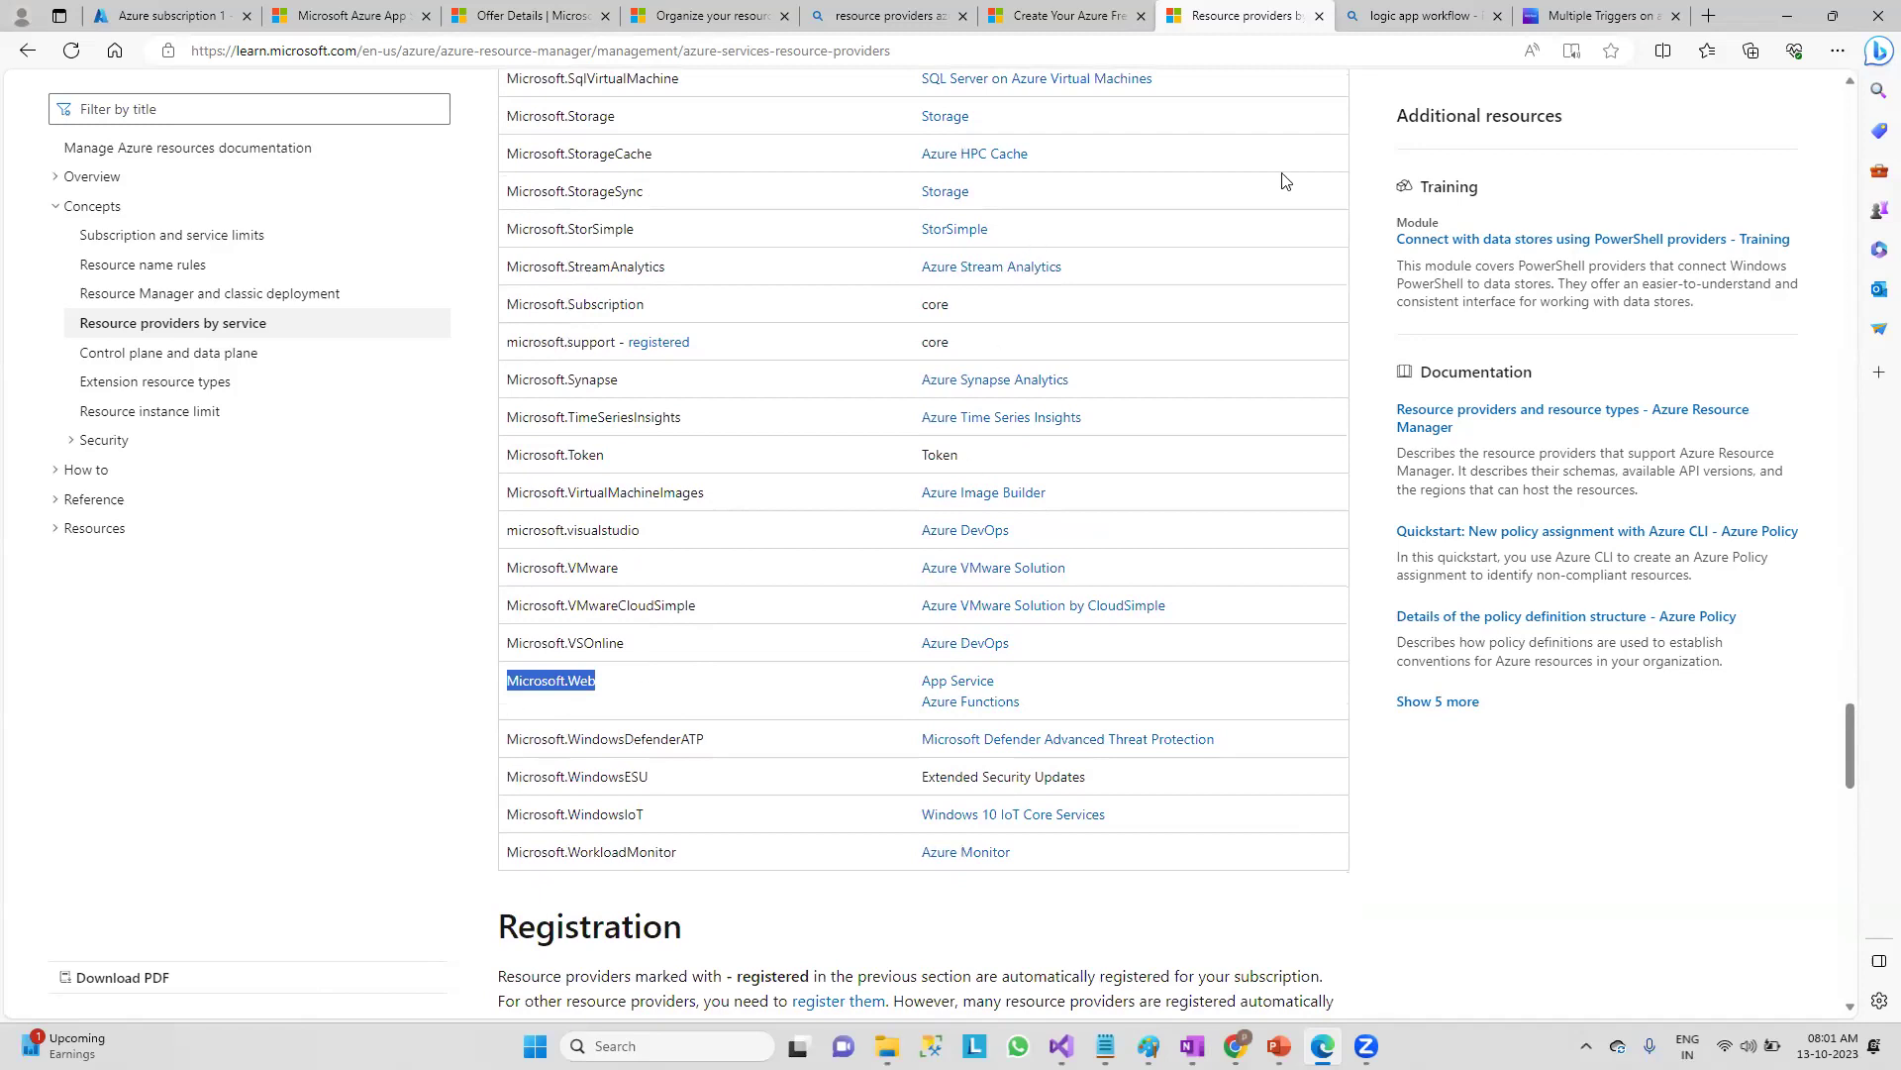
- Filter the subscription's resource providers in the Azure portal by Microsoft.Web, dismiss the notifications pane, and highlight the provider's status
click(169, 15)
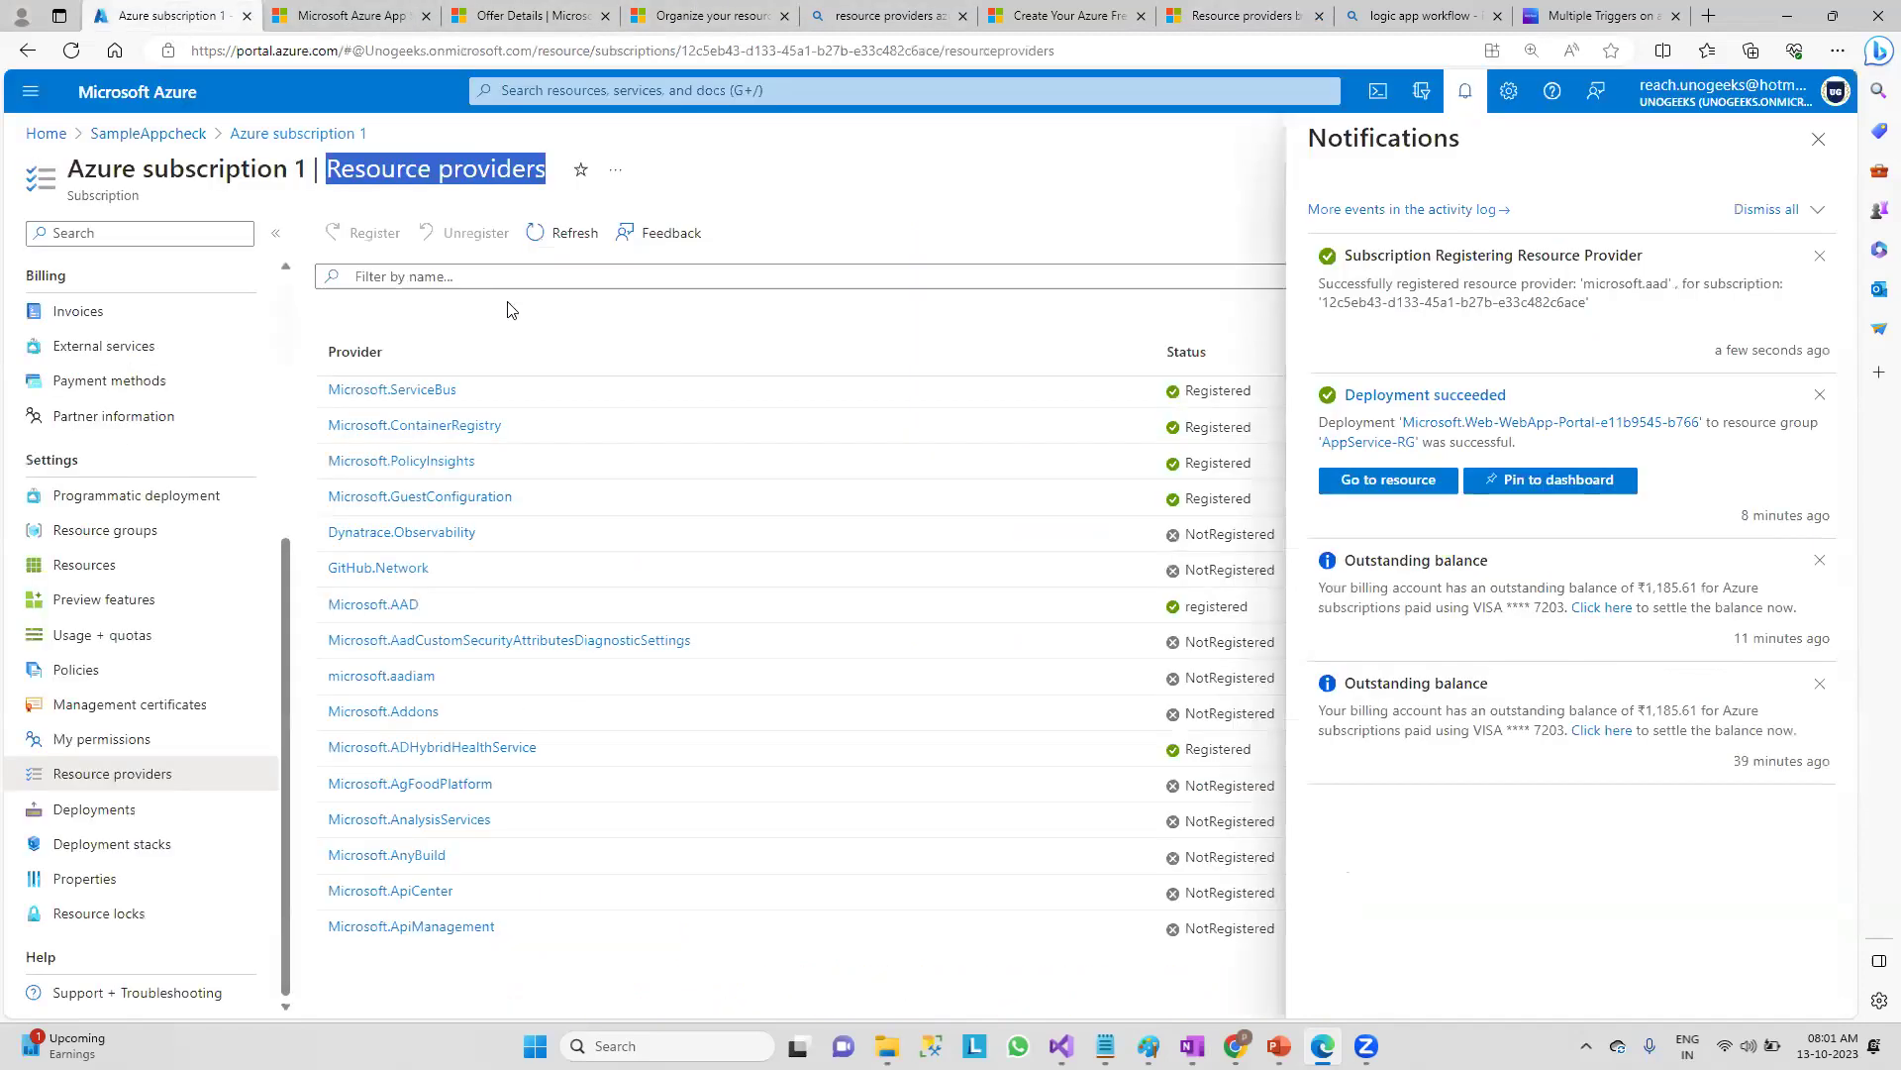
key(ctrl+v)
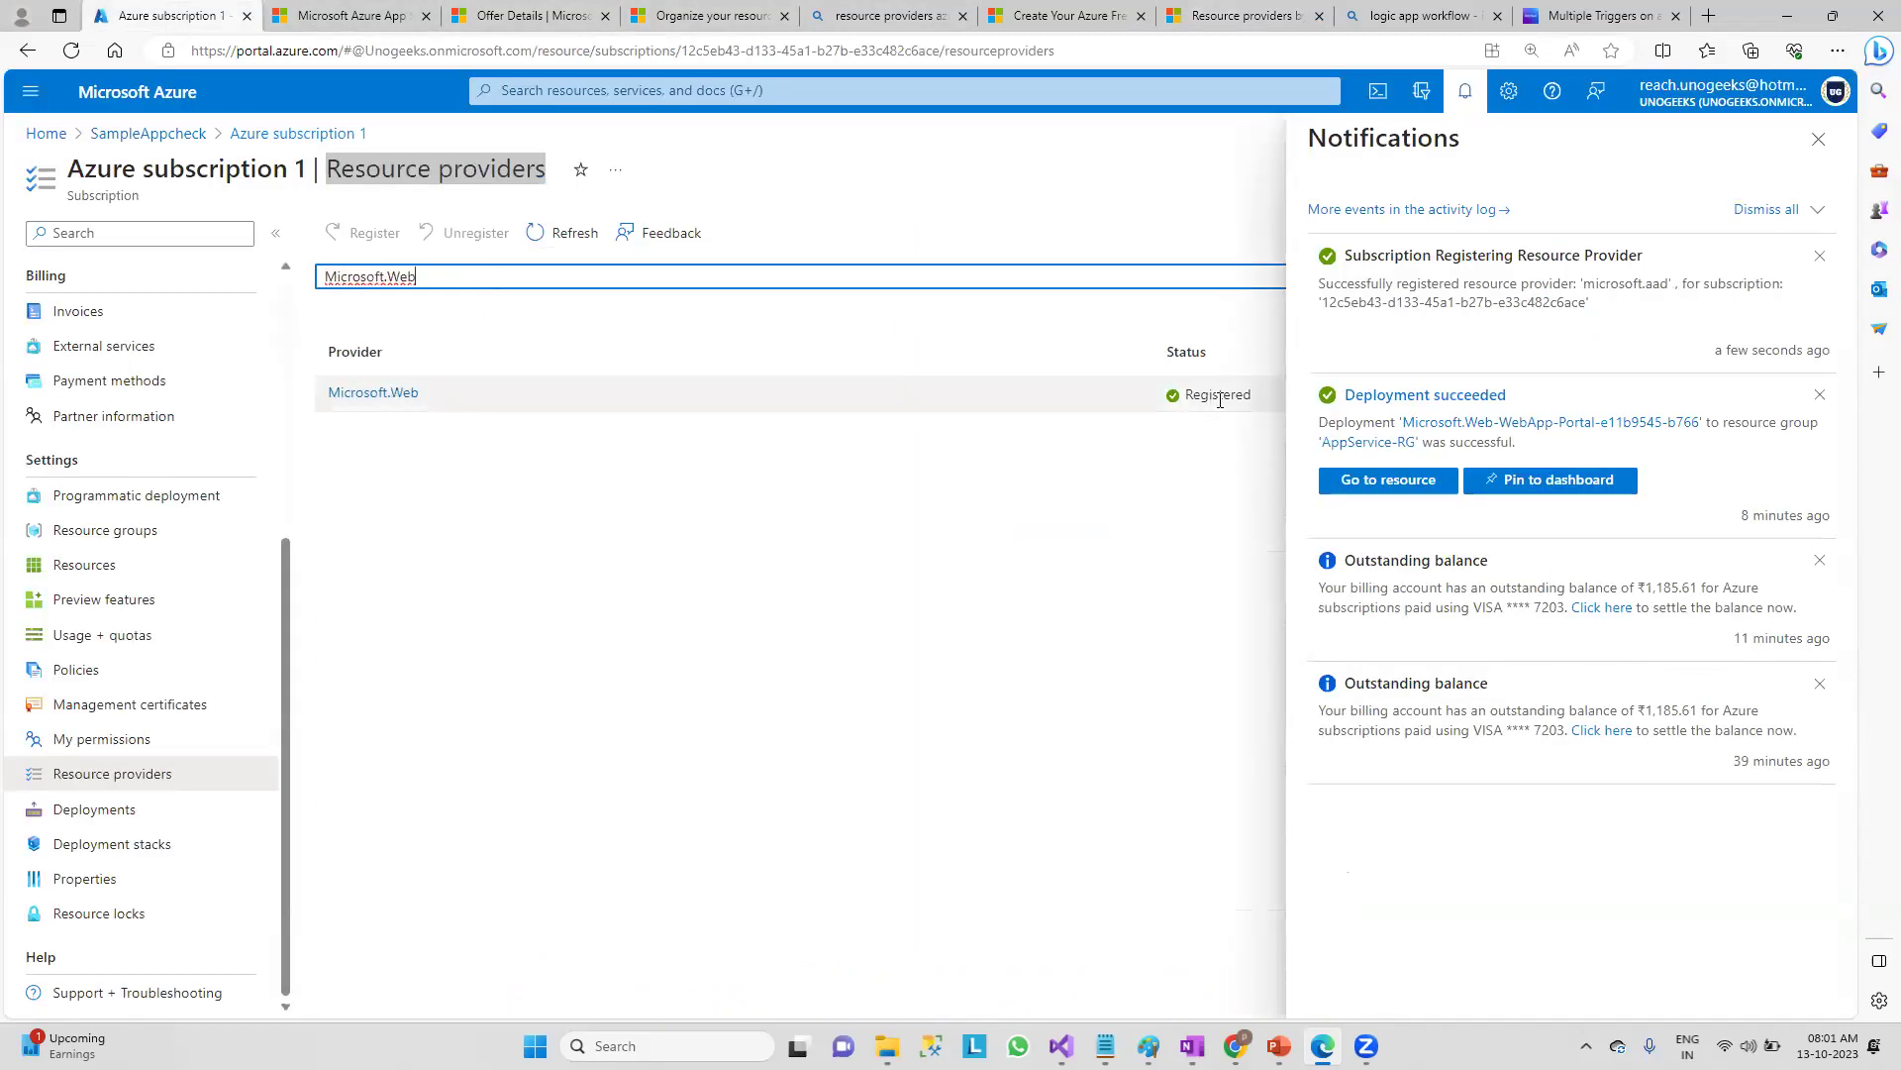
click(1818, 139)
drag(1288, 388, 1174, 392)
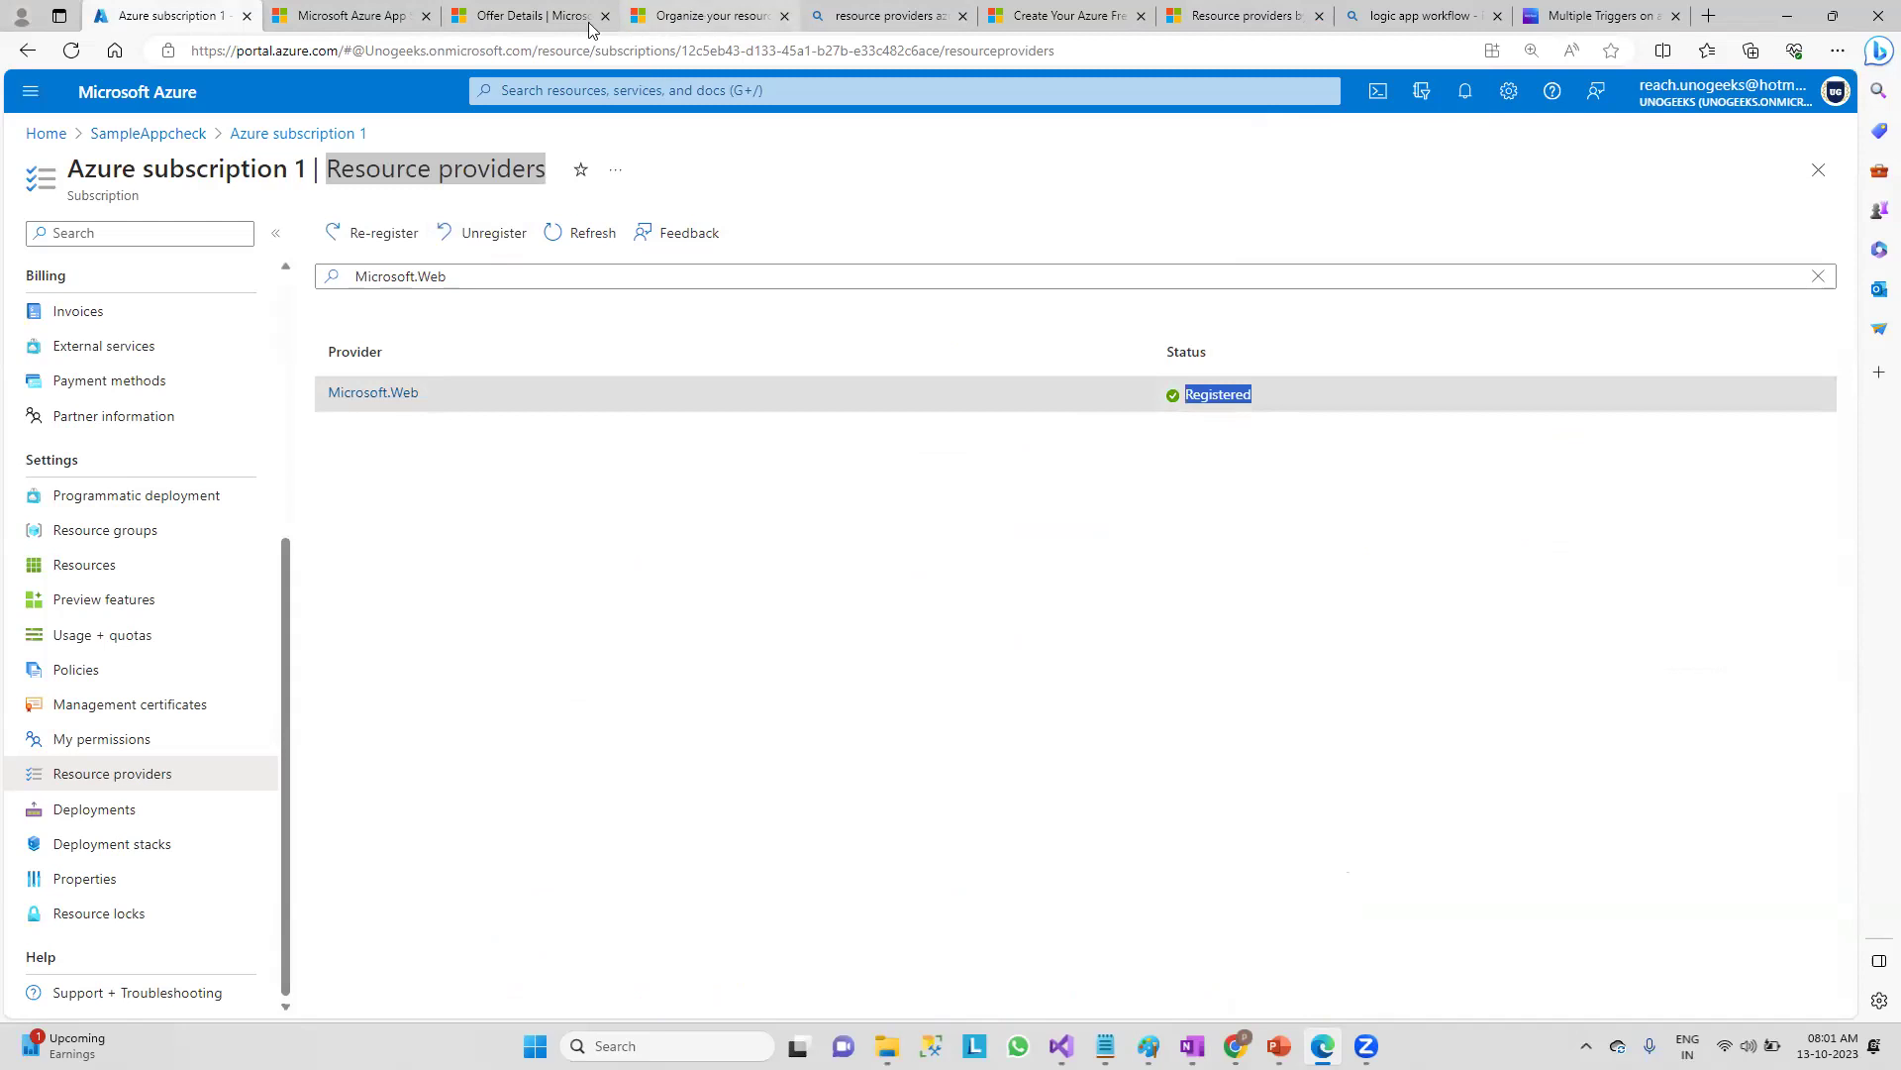
- Return to the article on resource providers by Azure services and highlight its web address
click(517, 24)
click(886, 16)
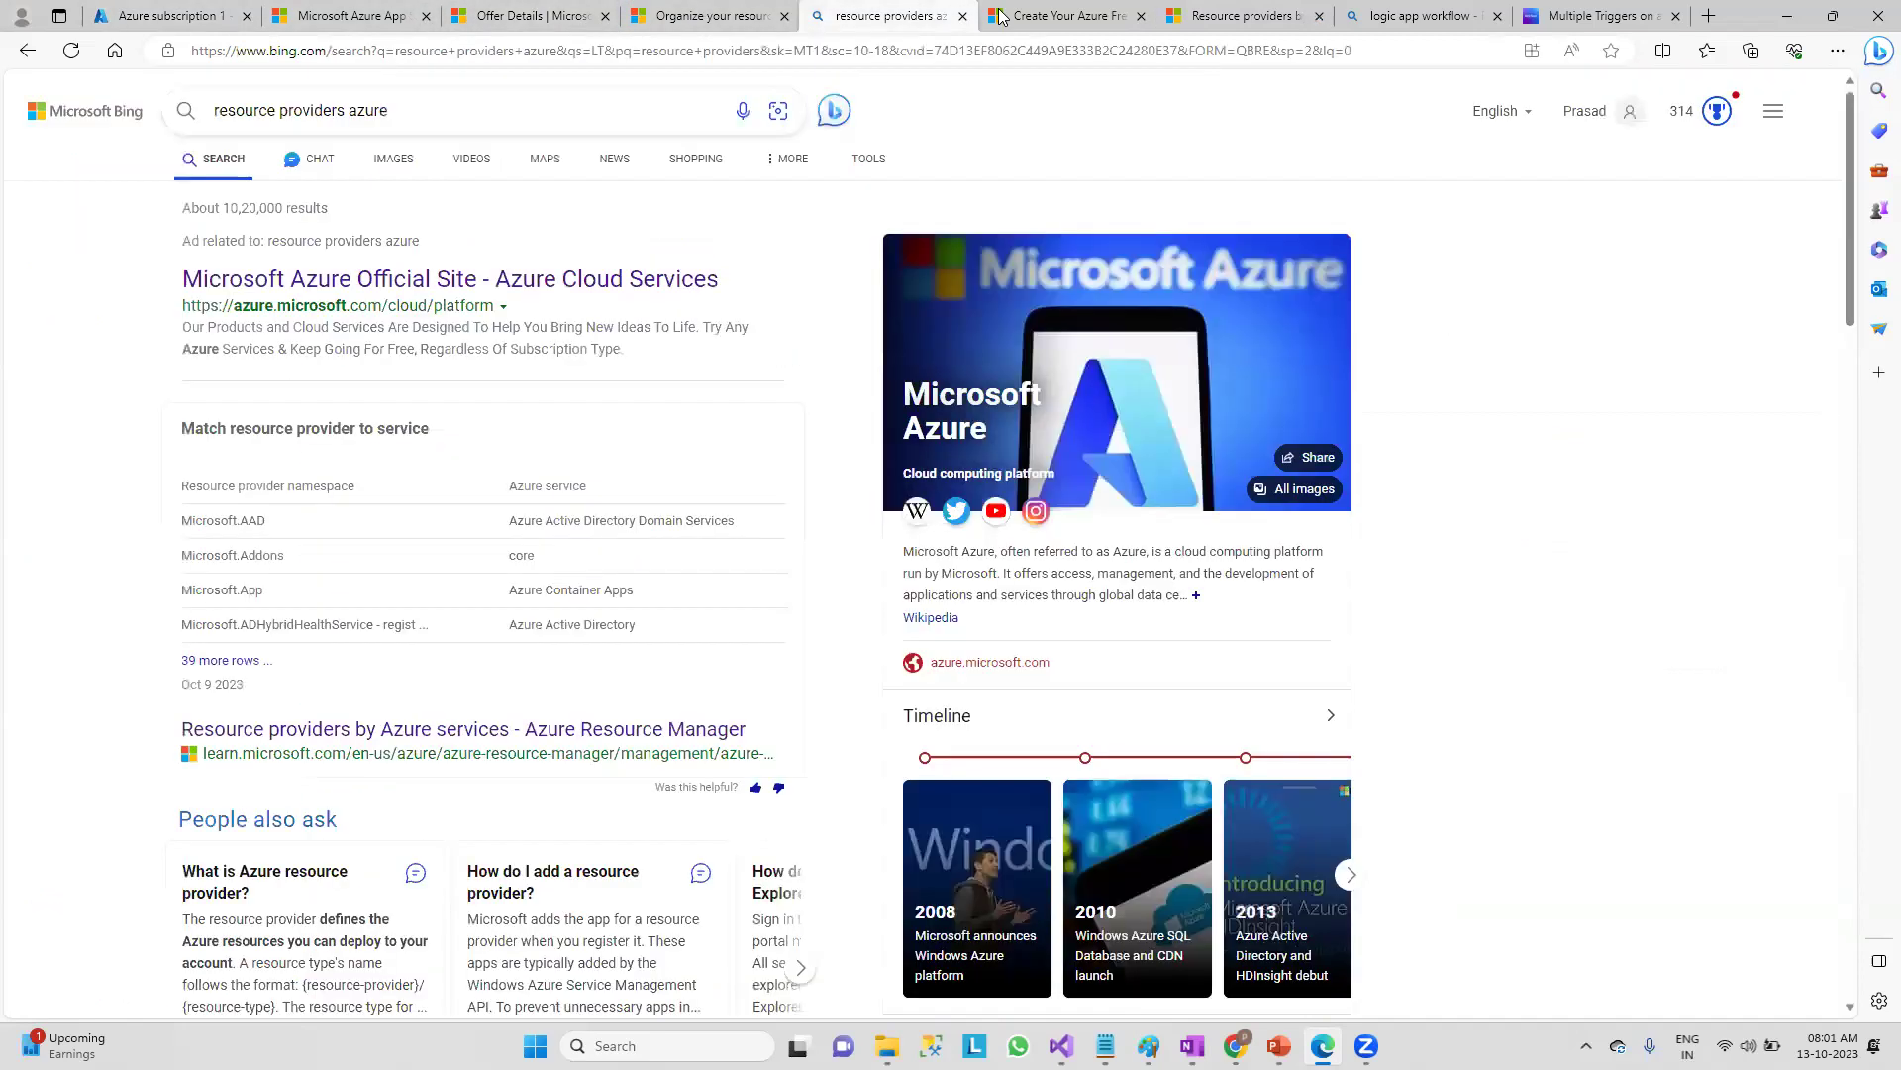
click(1020, 17)
click(1177, 23)
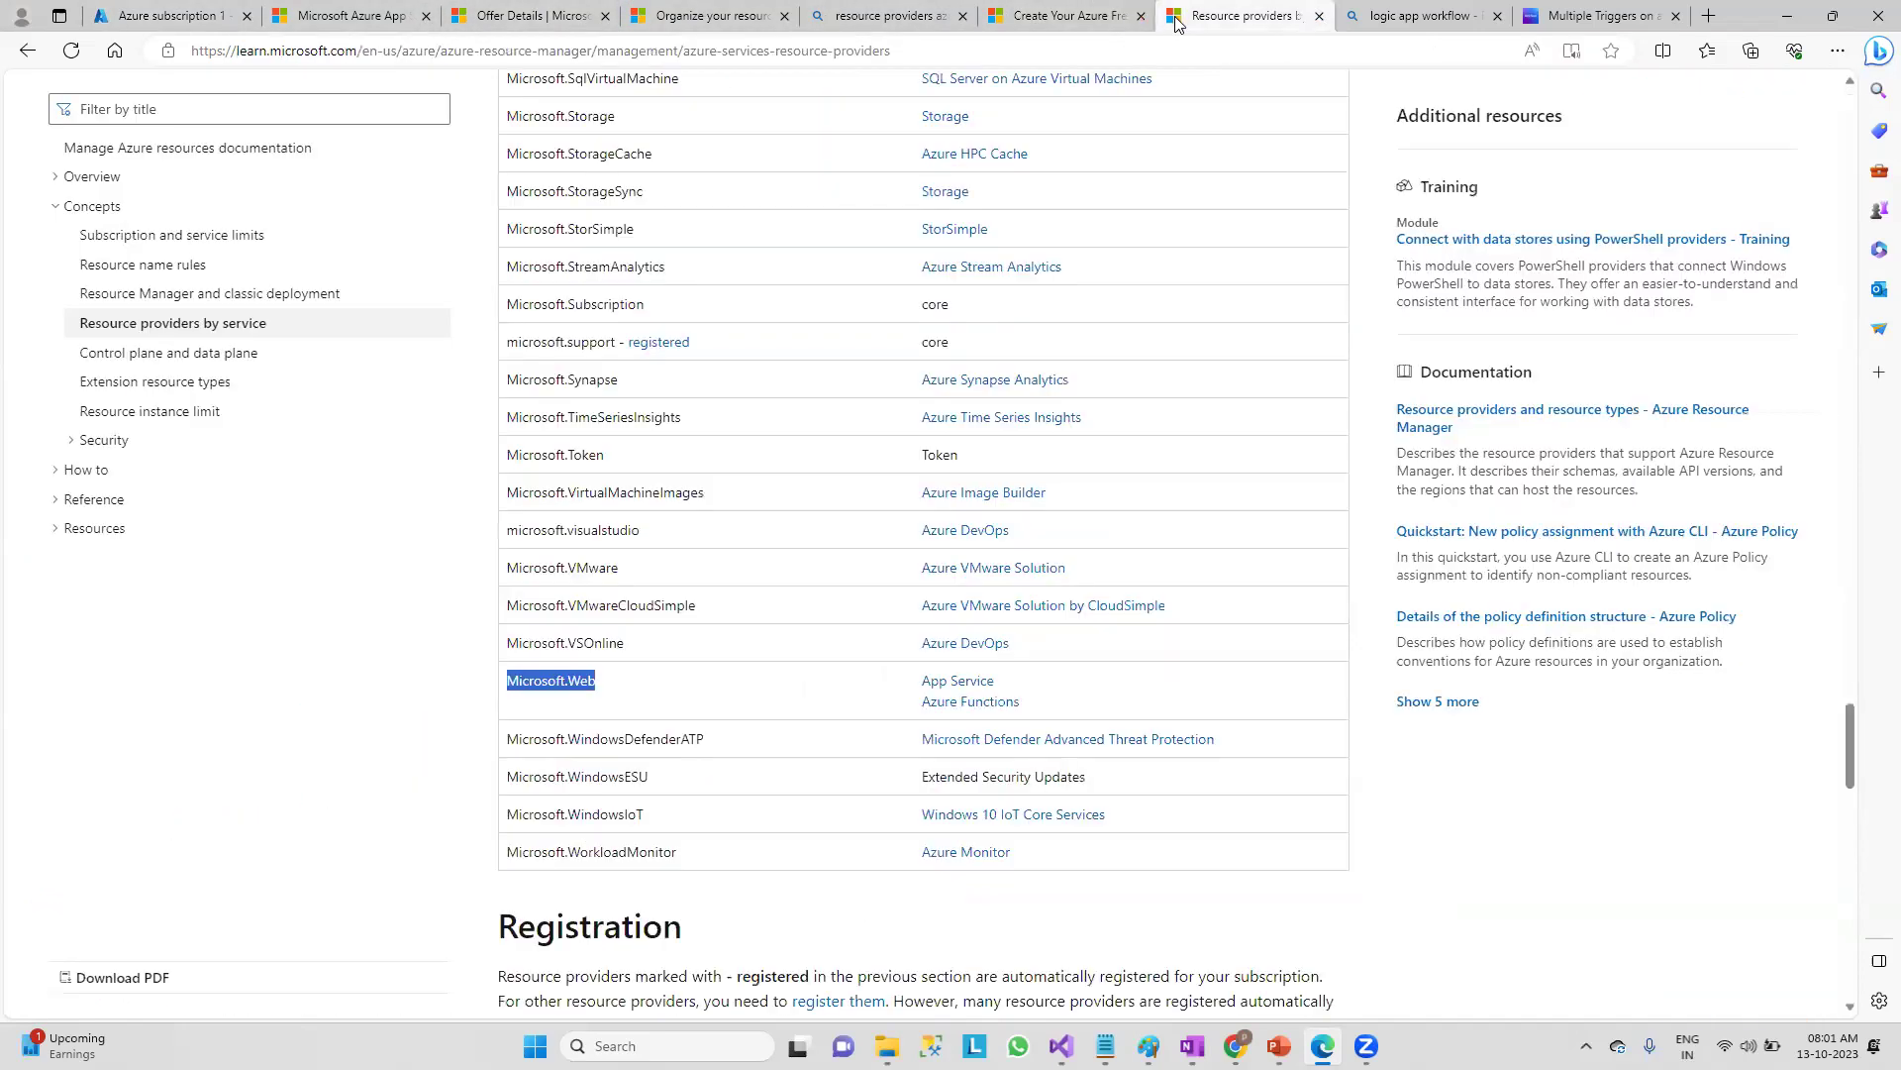
click(1082, 49)
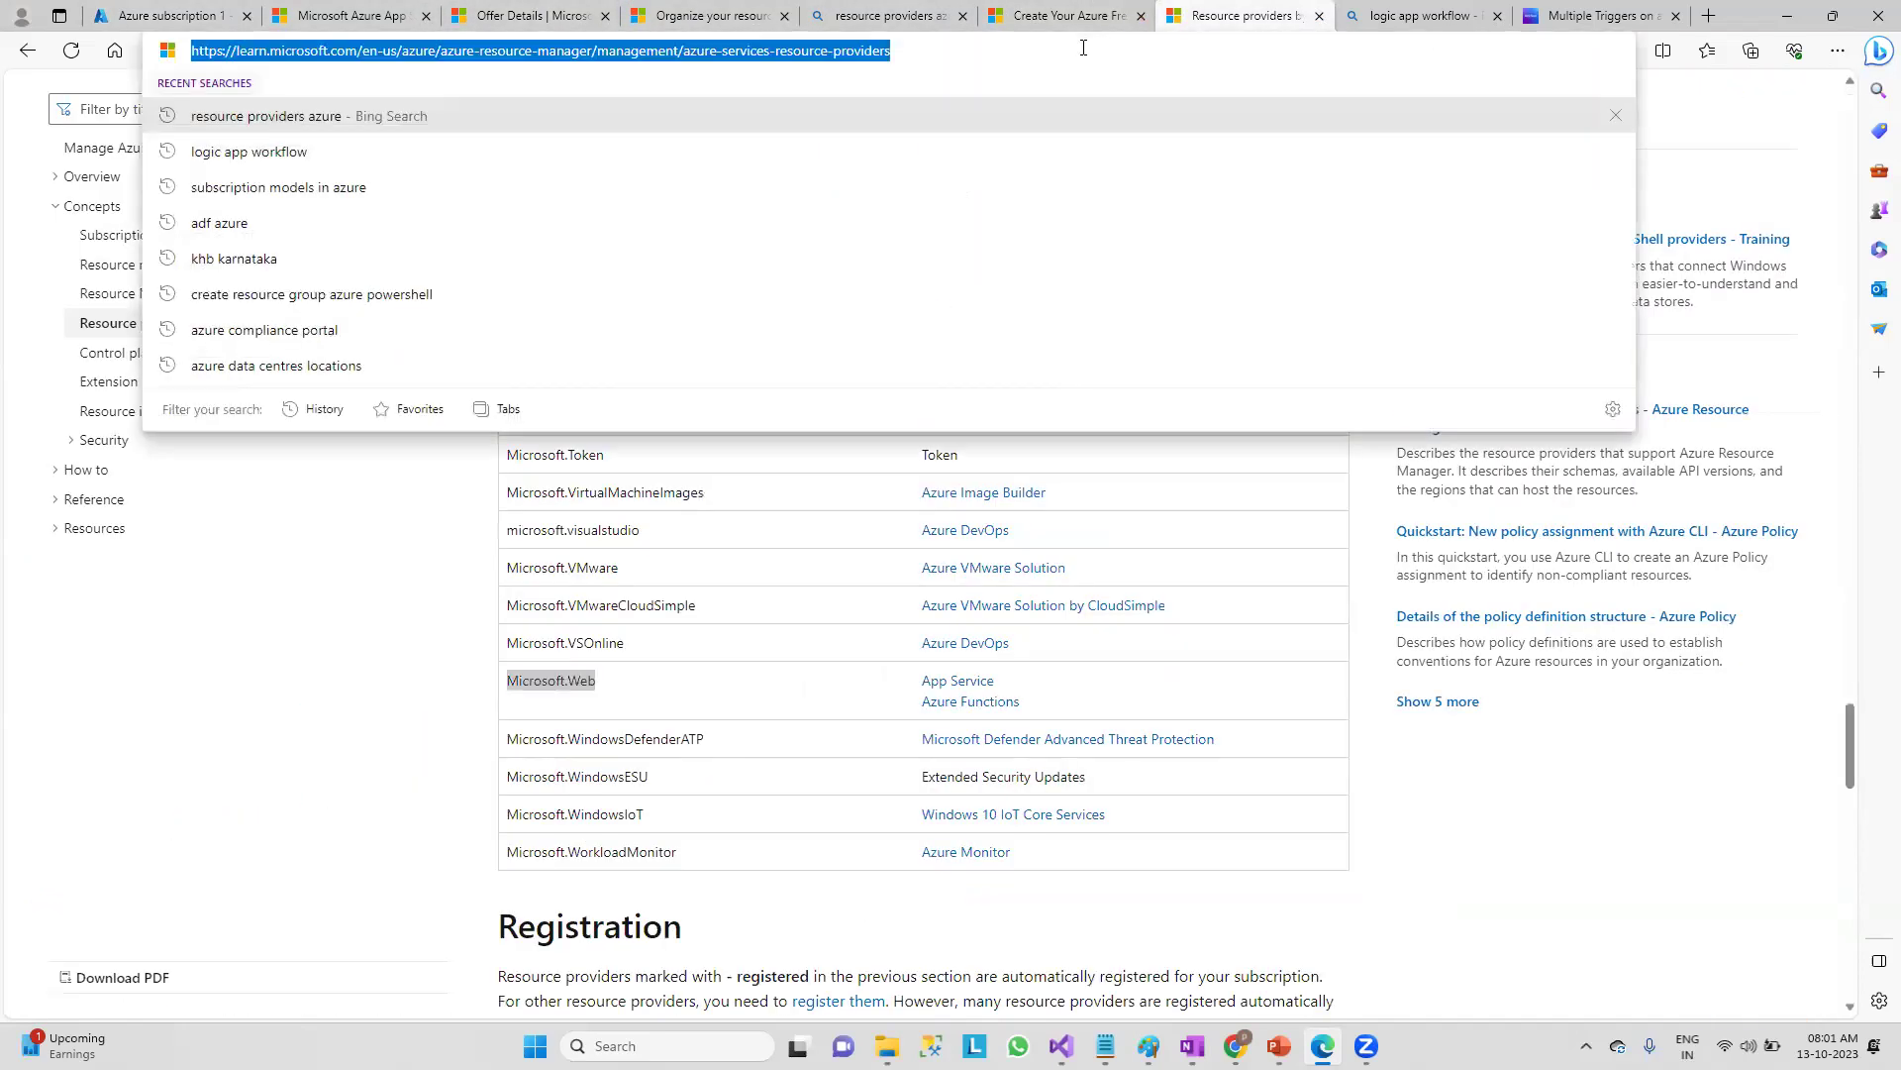
click(1270, 507)
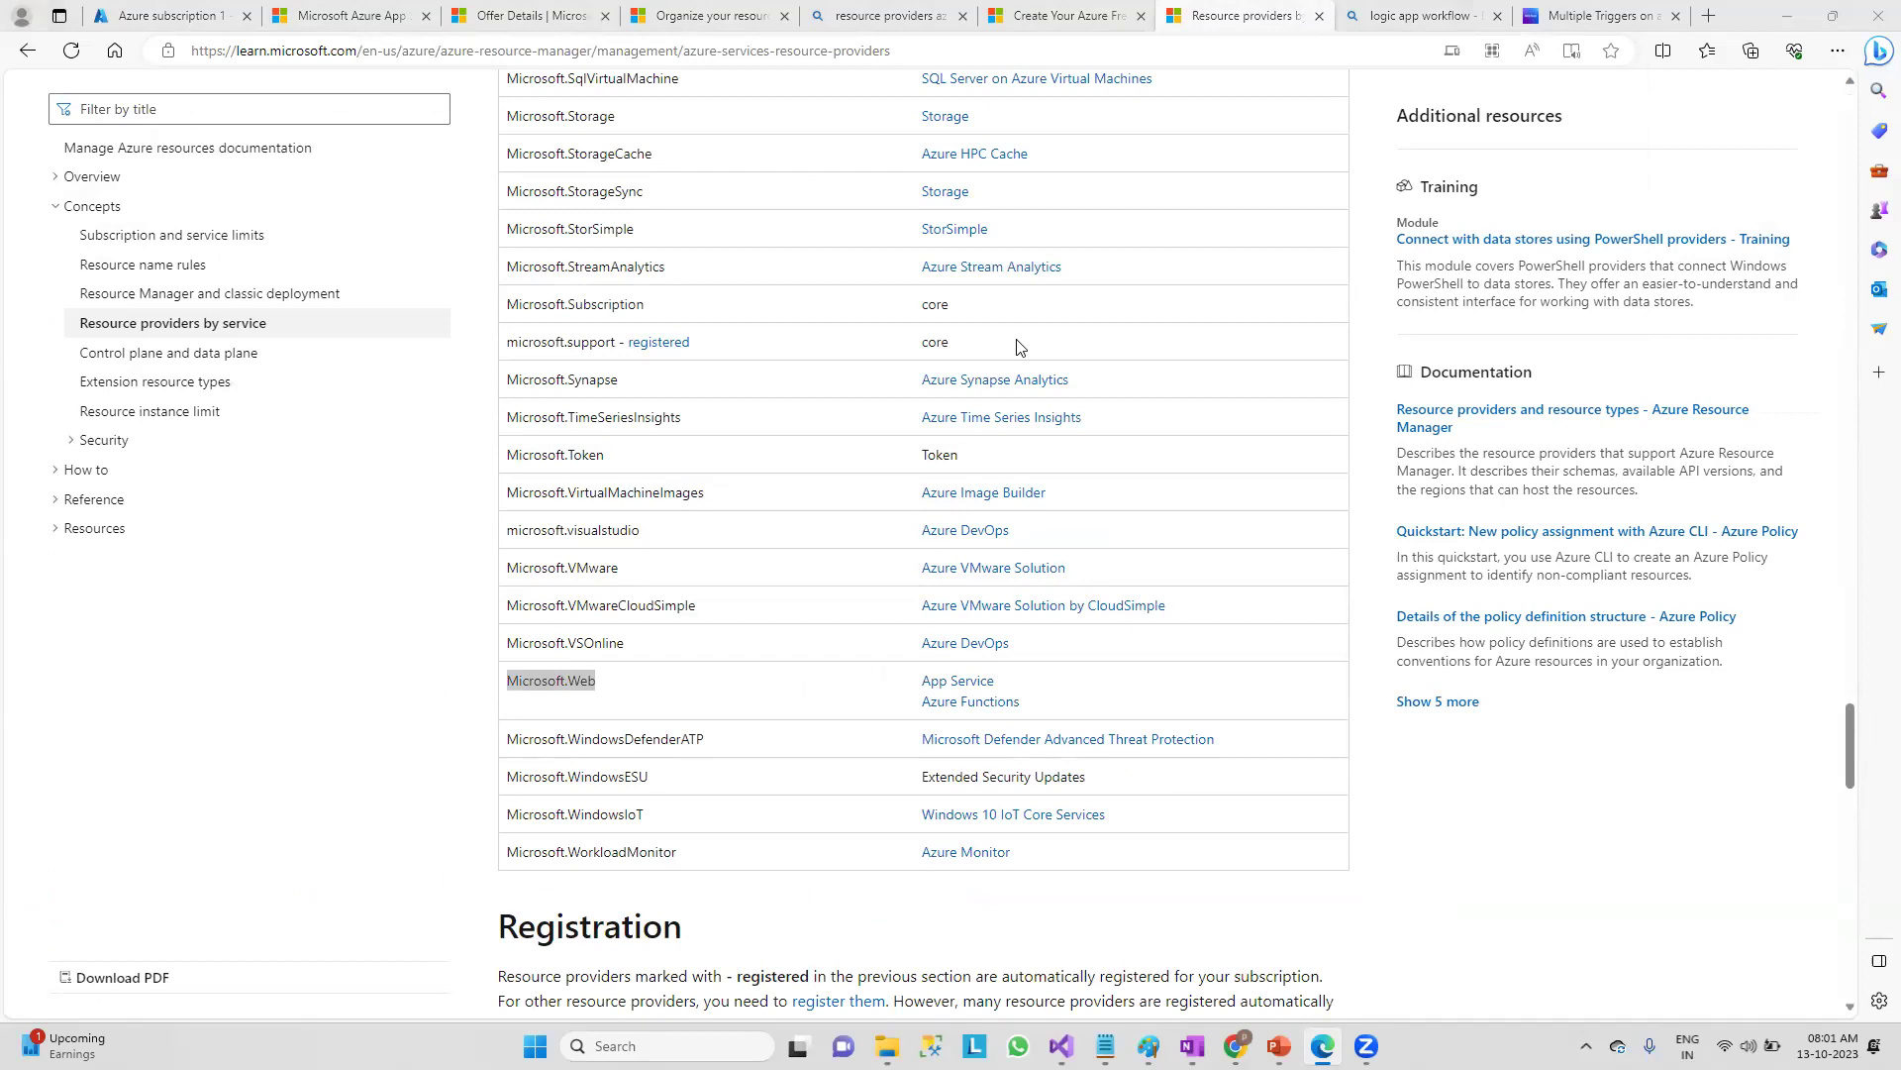
- Highlight the table entries Microsoft.PowerBI with its matching service, Microsoft.Portal, and Microsoft.Quantum
scroll(778, 527, up, 10)
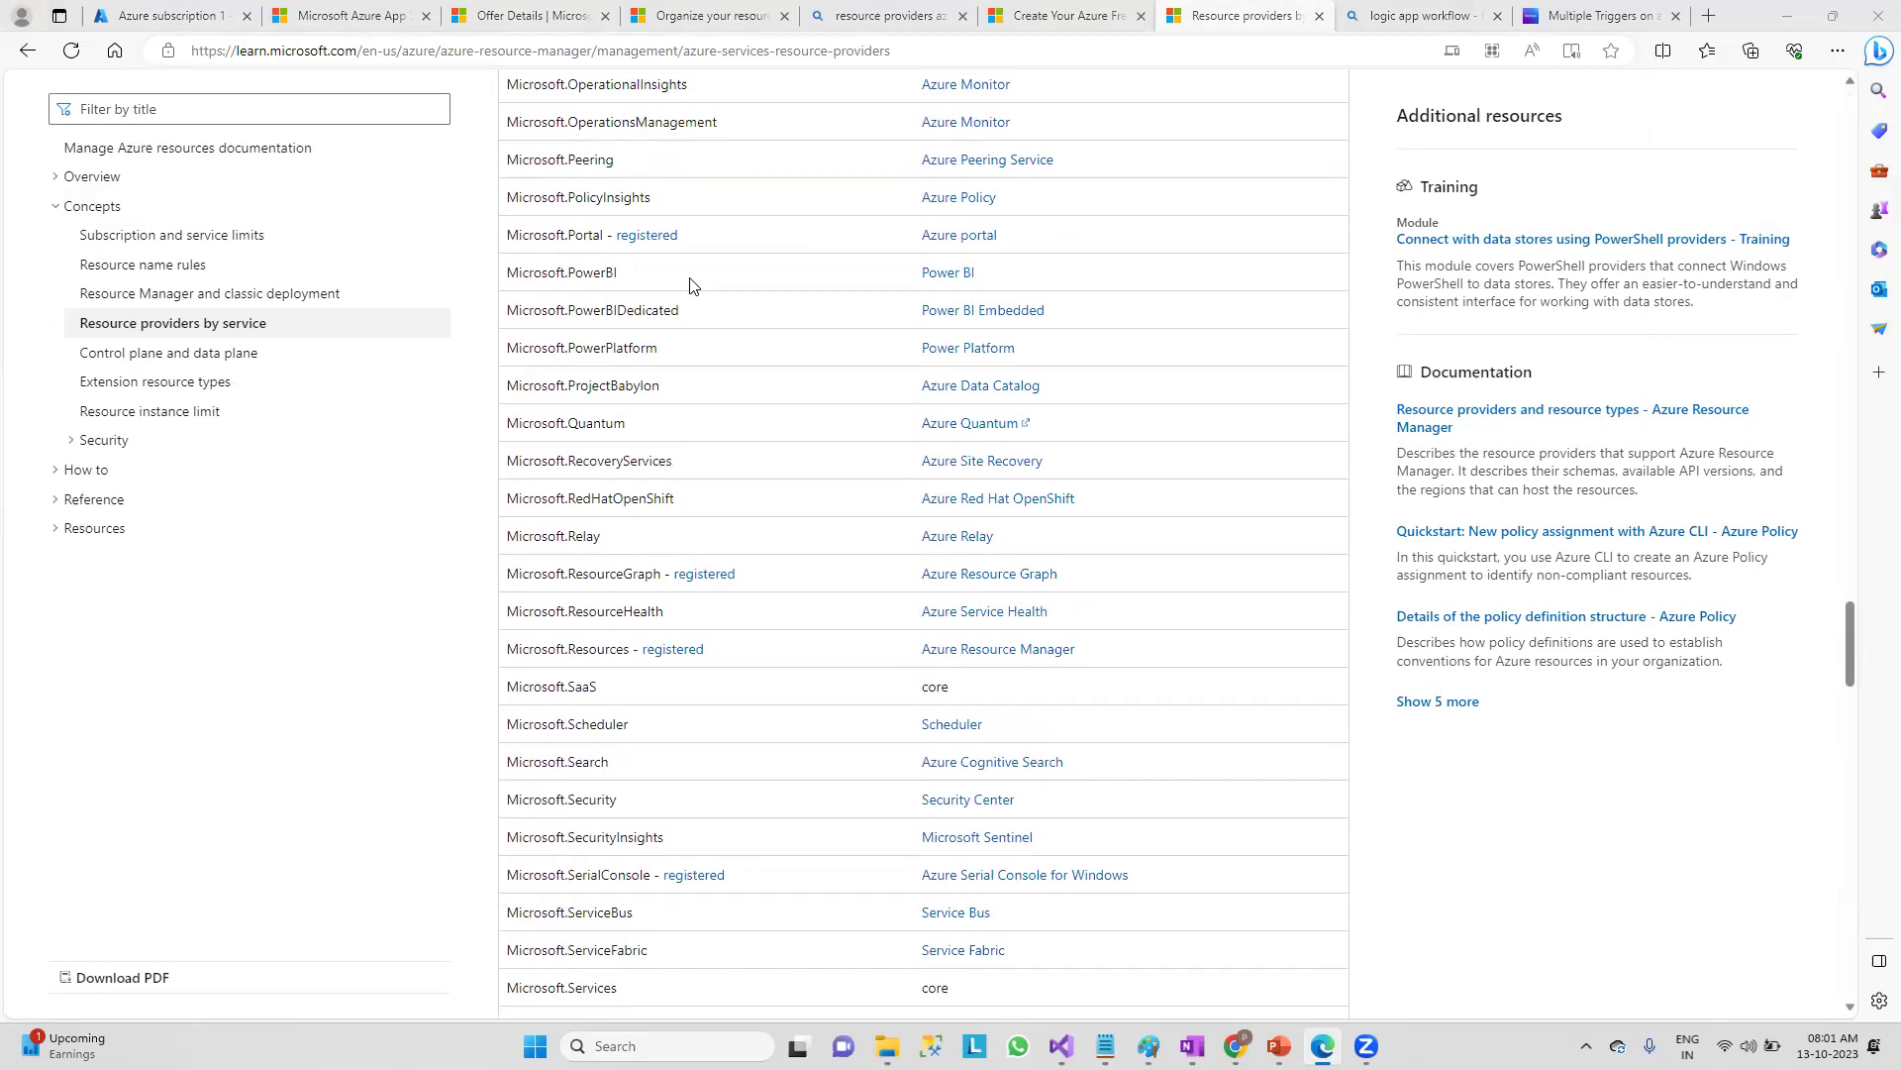
drag(990, 274, 502, 273)
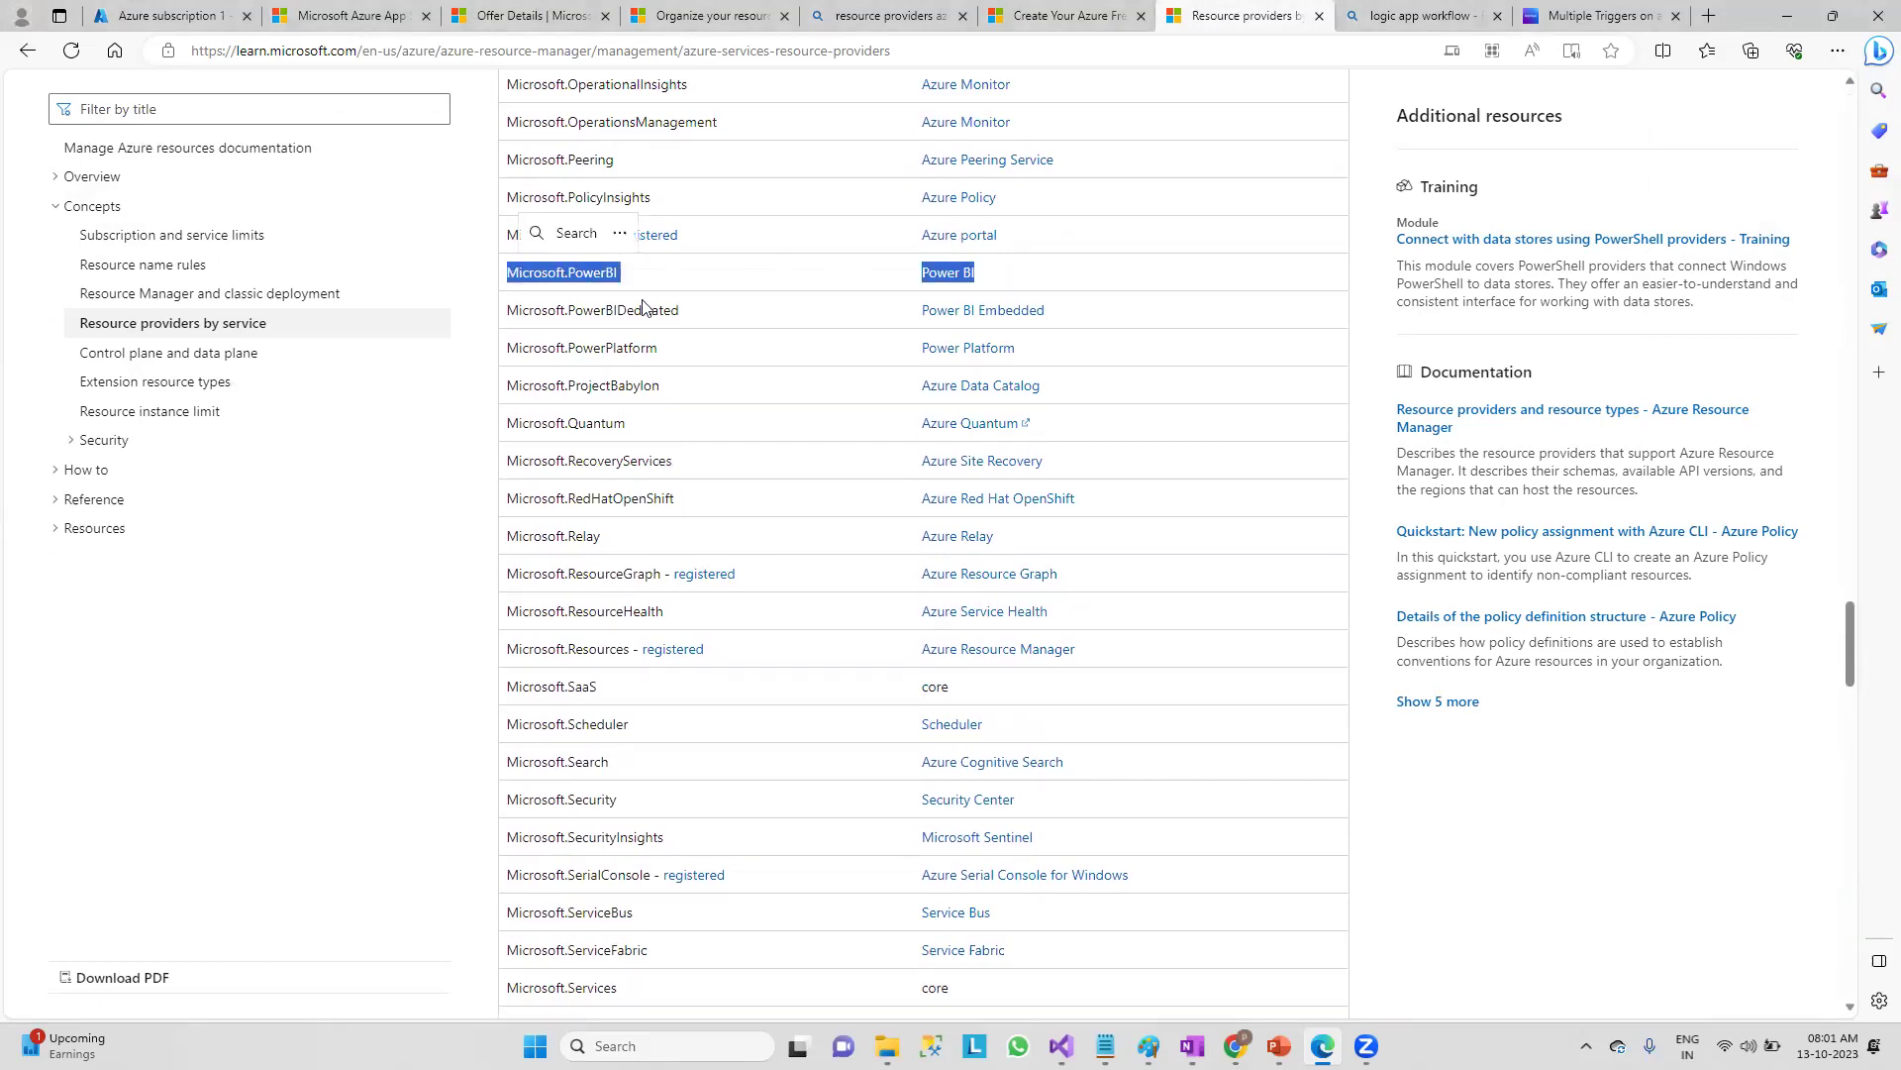
click(707, 298)
drag(511, 238, 609, 238)
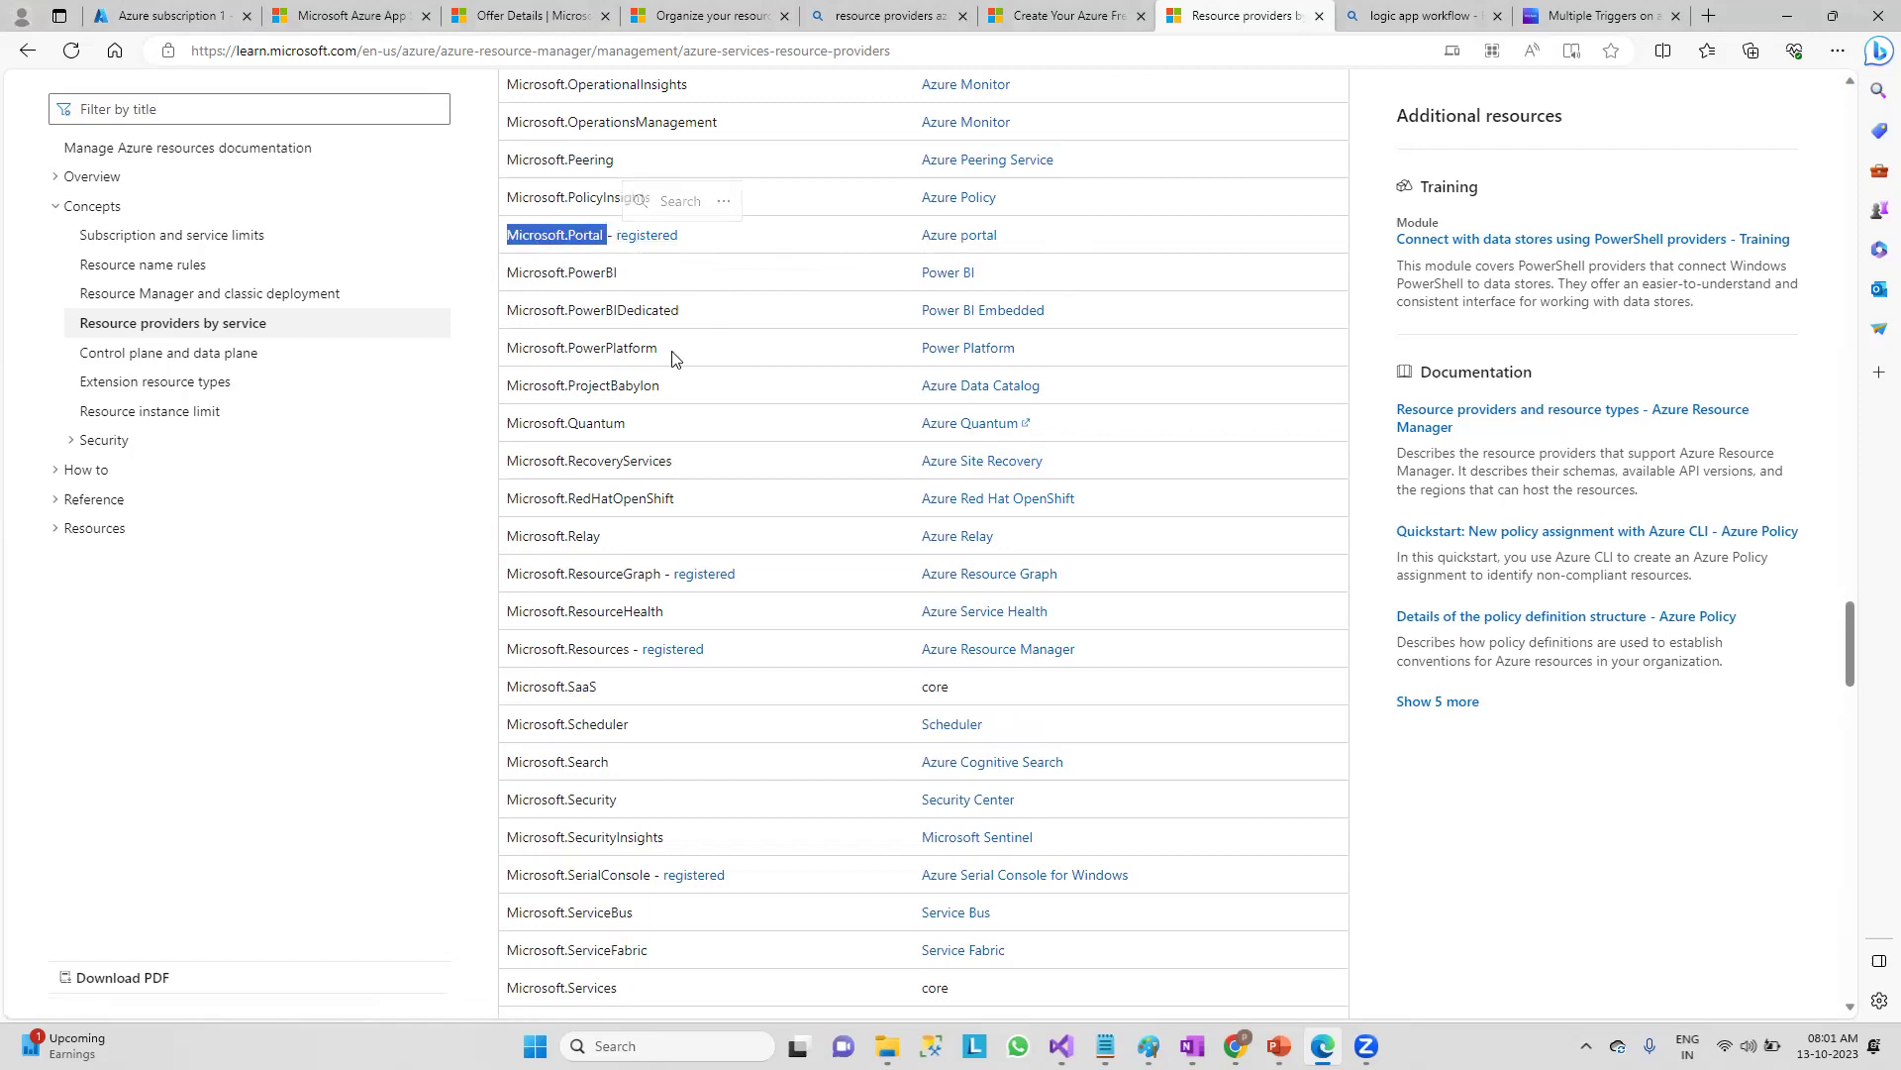
drag(630, 423, 507, 424)
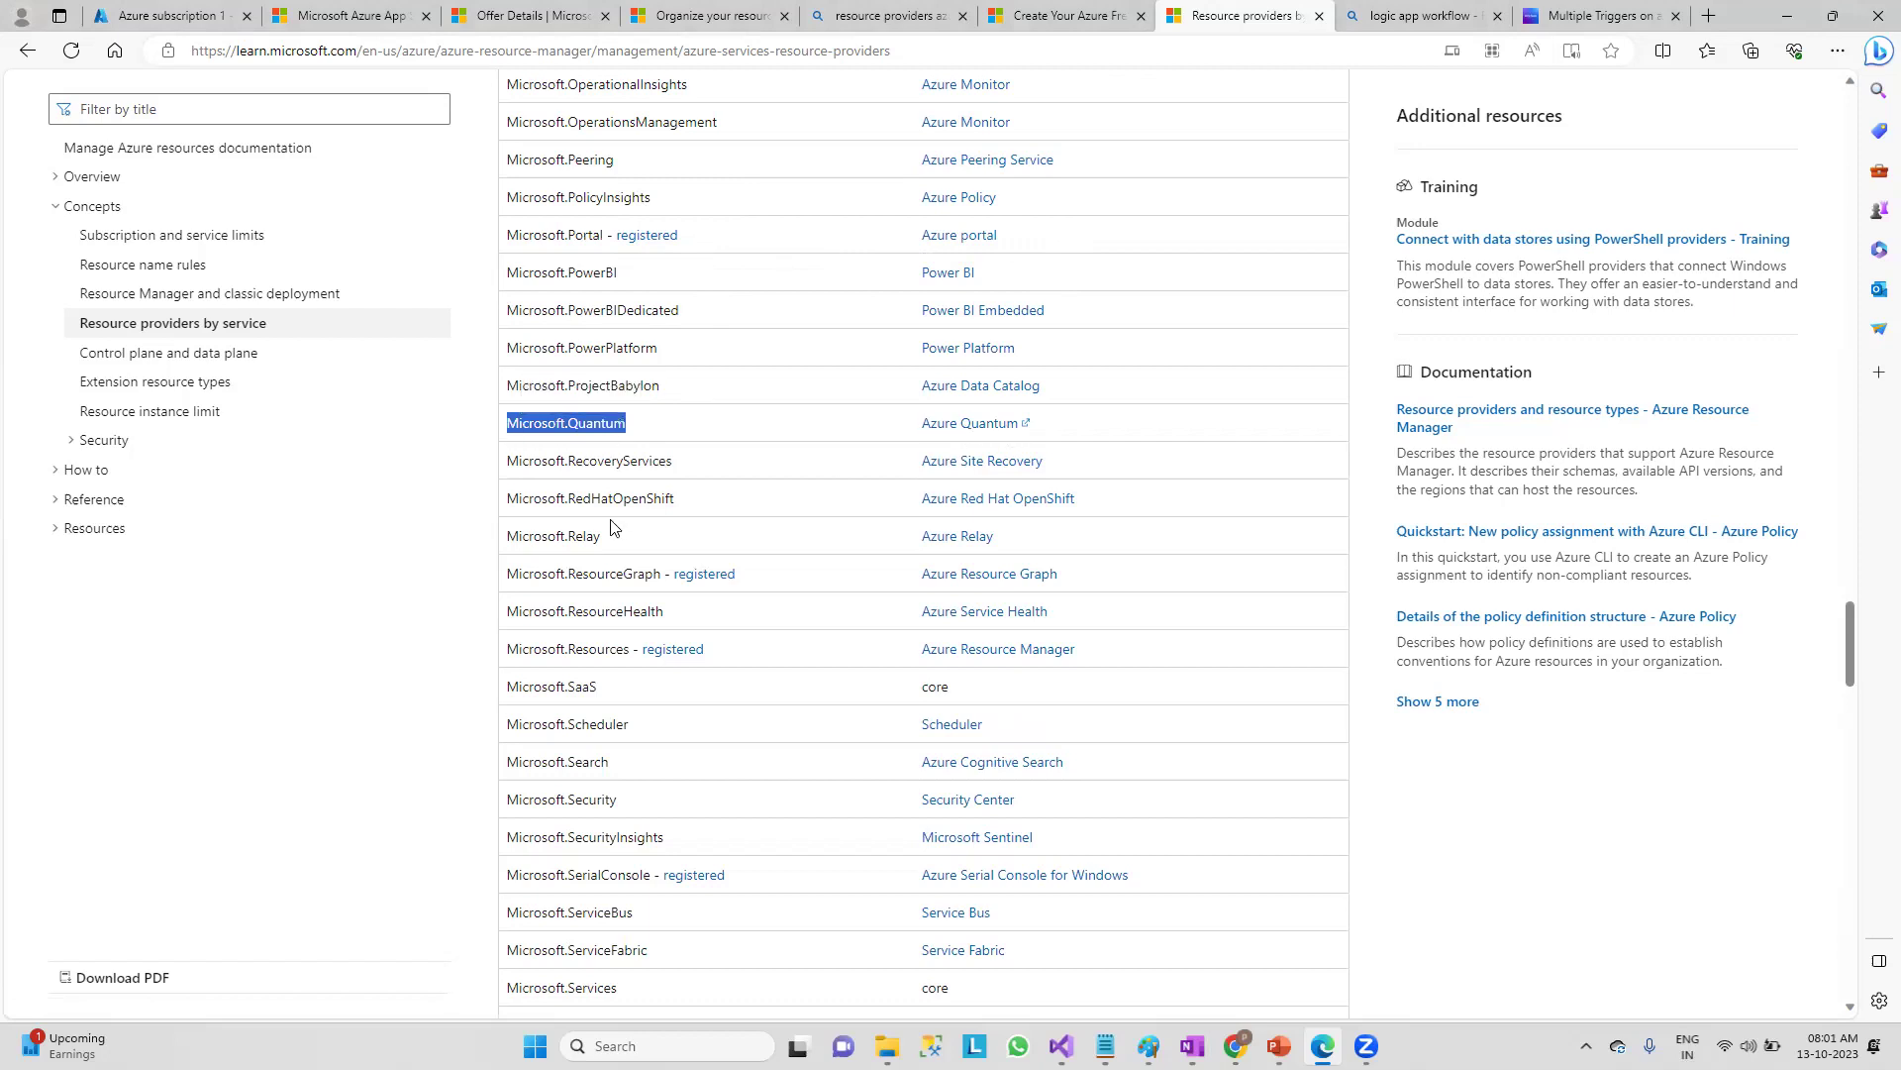
- Find Microsoft.Network in the provider table and copy its name
scroll(1051, 552, up, 10)
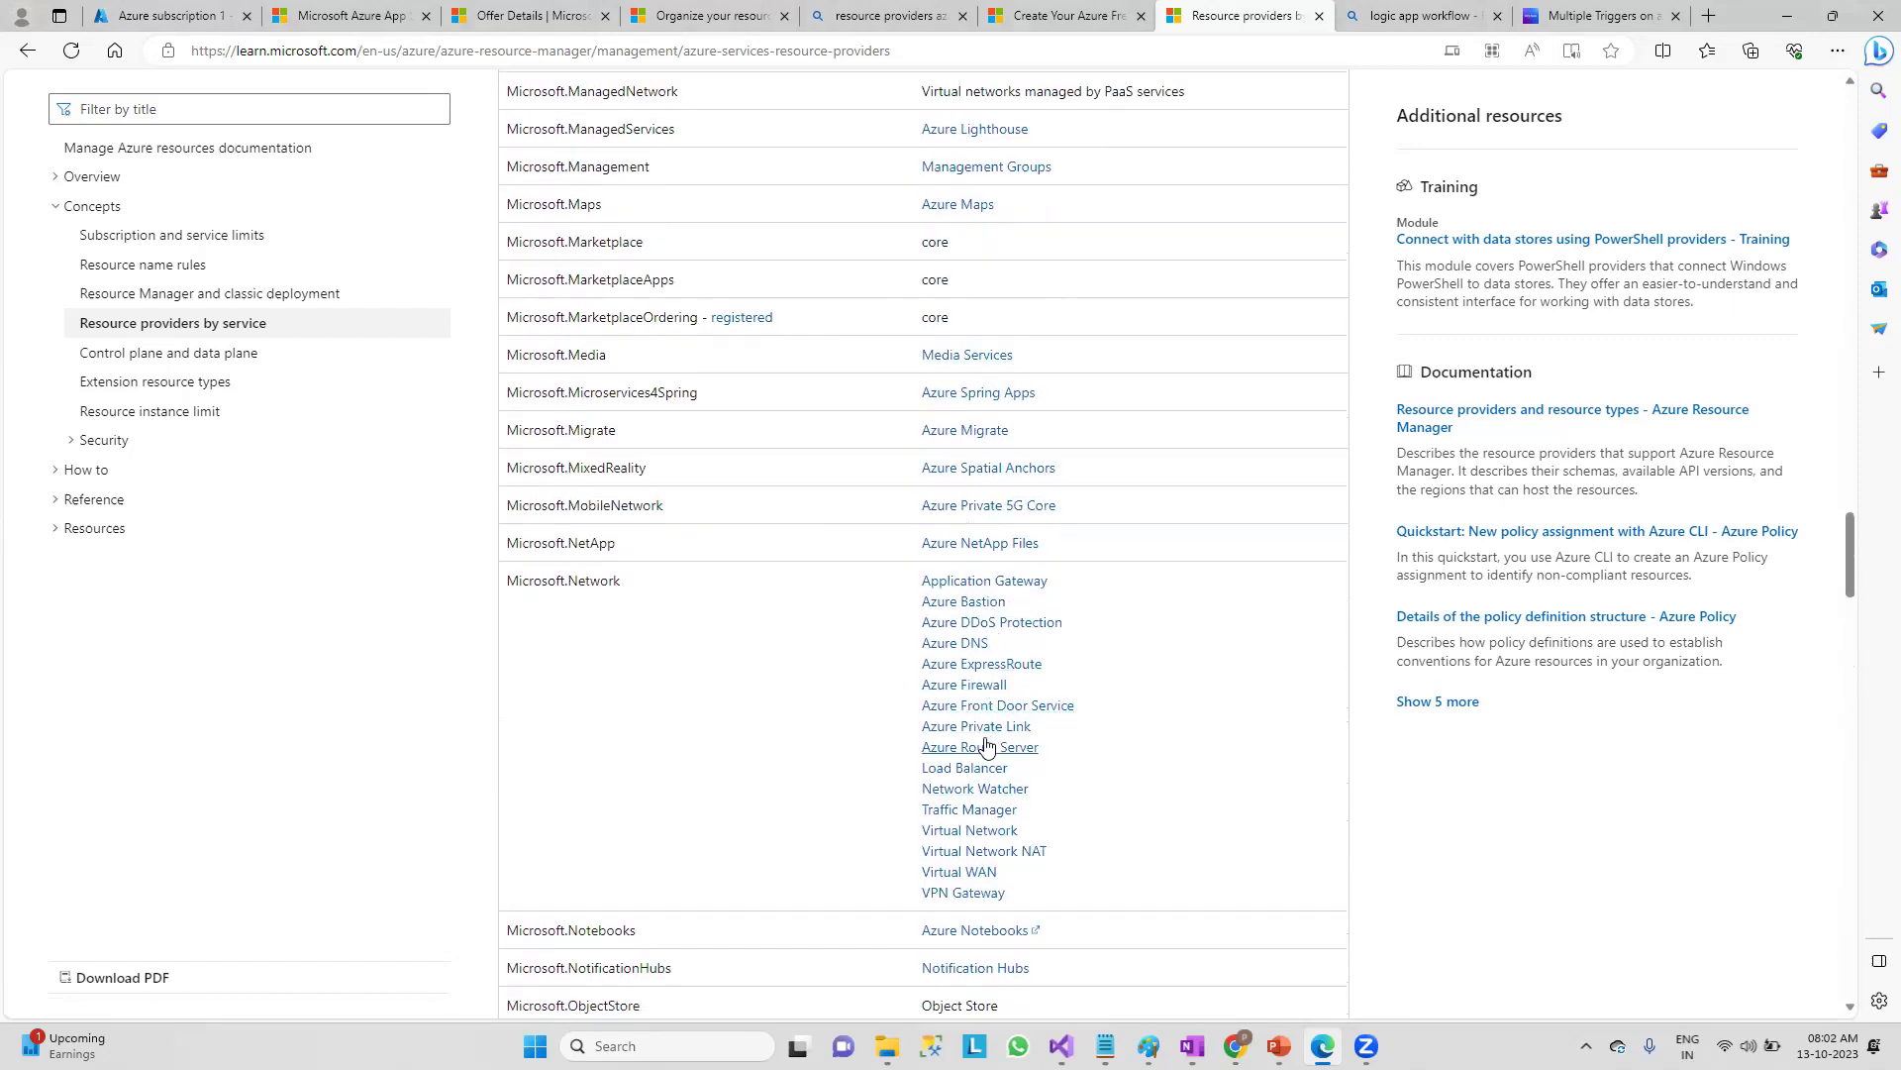
drag(624, 585, 506, 584)
key(ctrl+c)
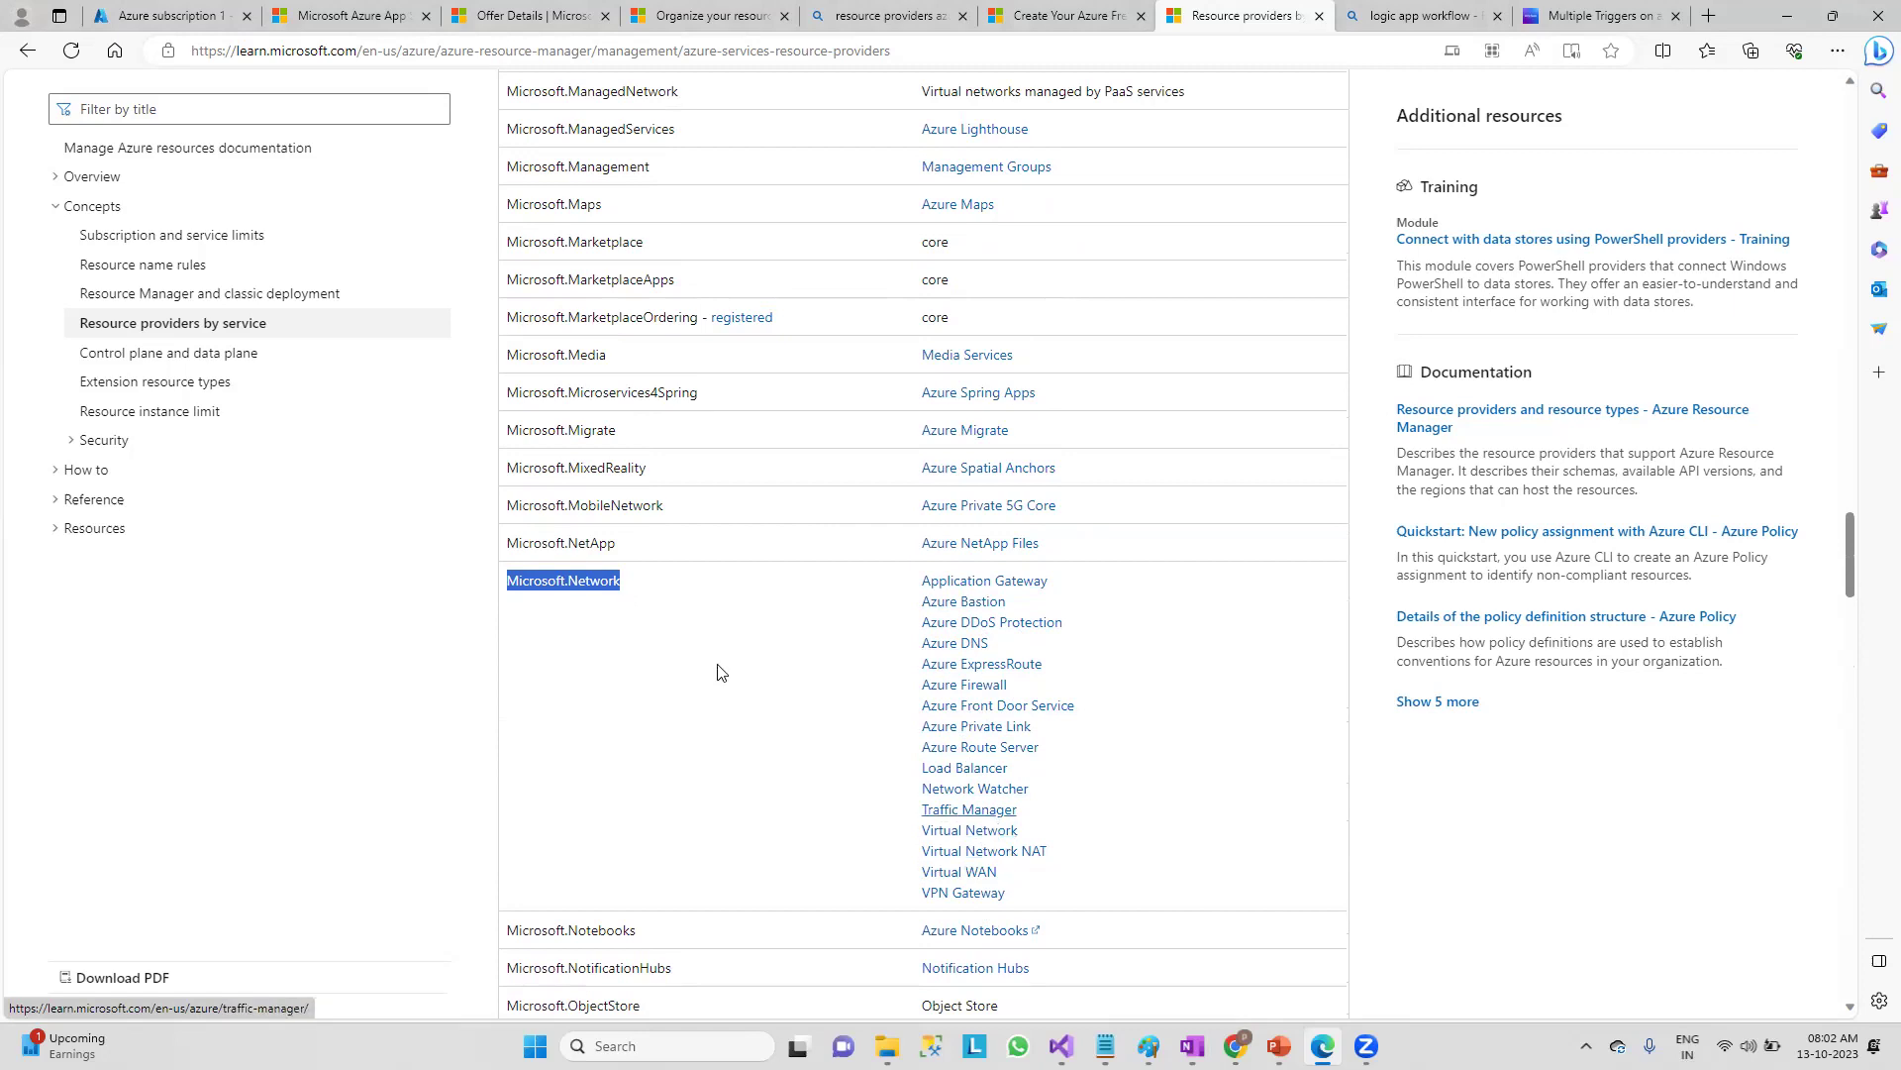
- Filter the subscription's resource providers in the Azure portal by Microsoft.Network and highlight that provider's status
click(125, 14)
click(567, 279)
key(ctrl+a)
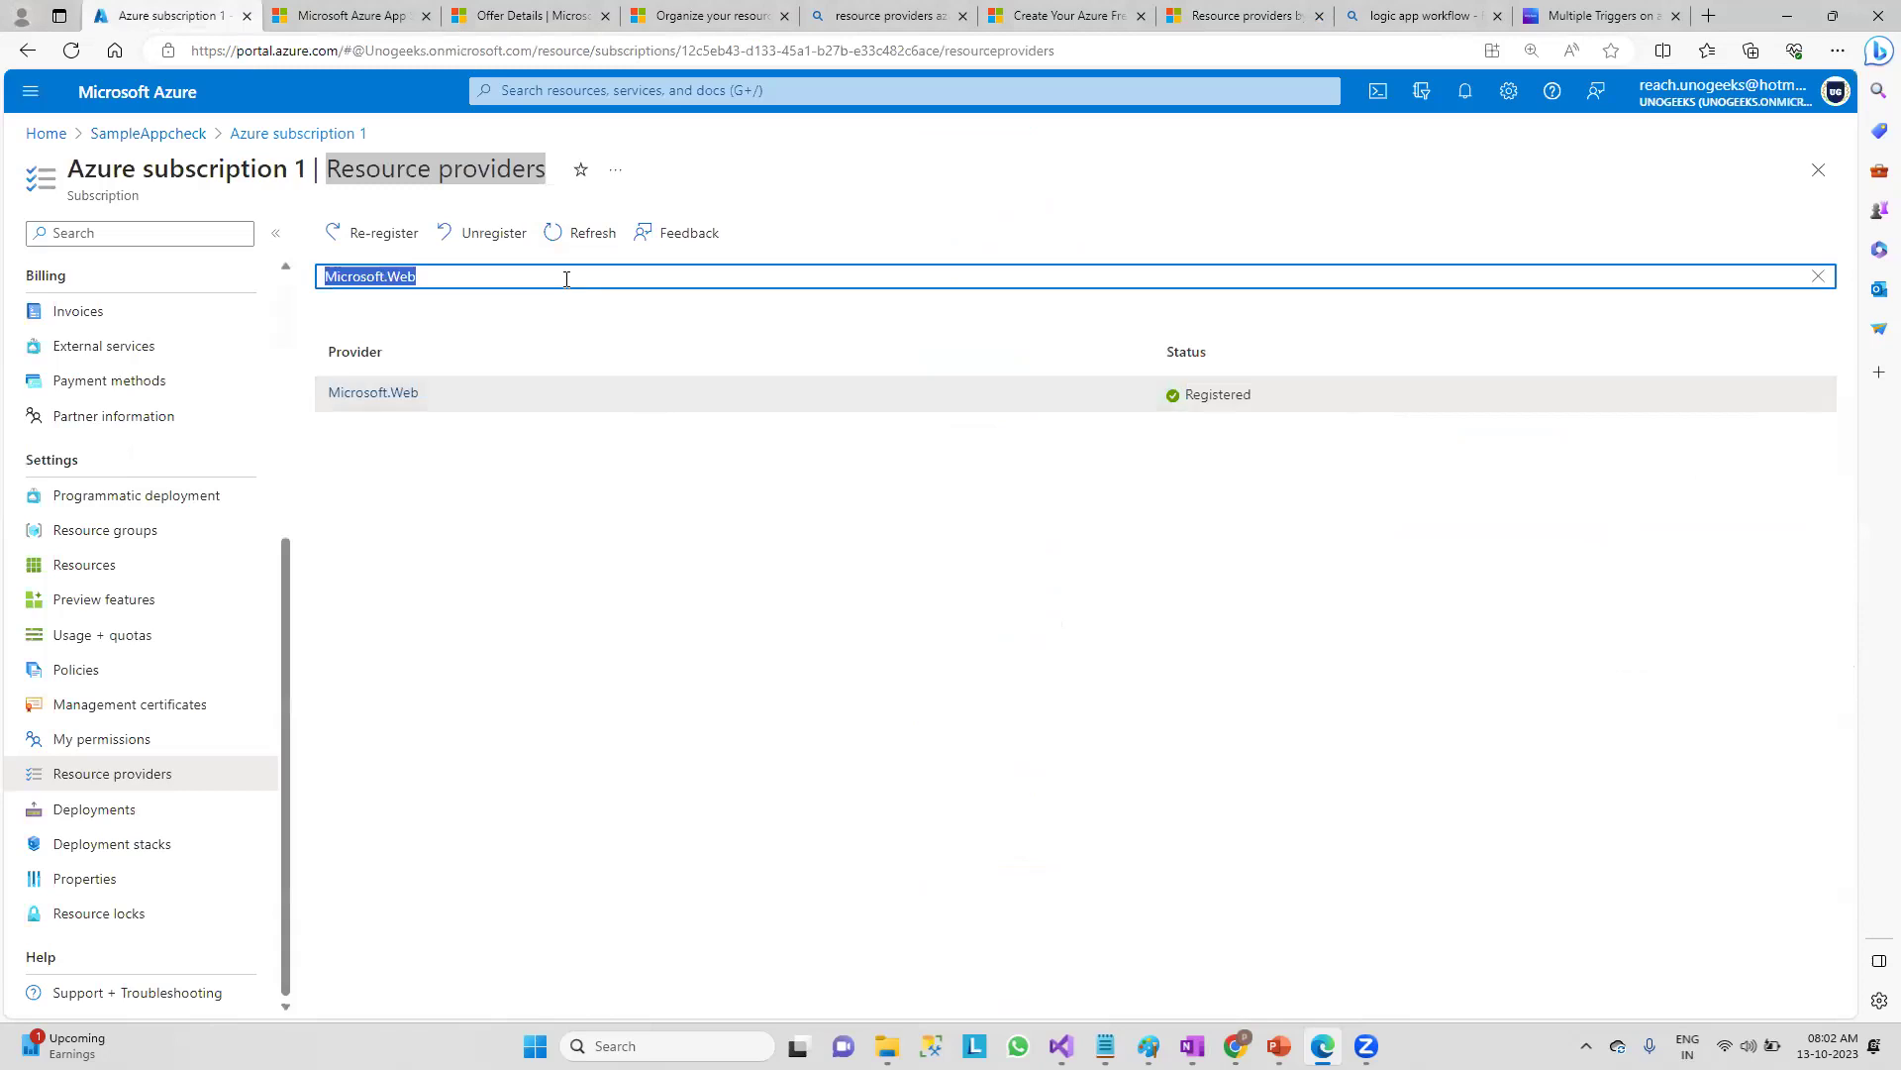
key(ctrl+v)
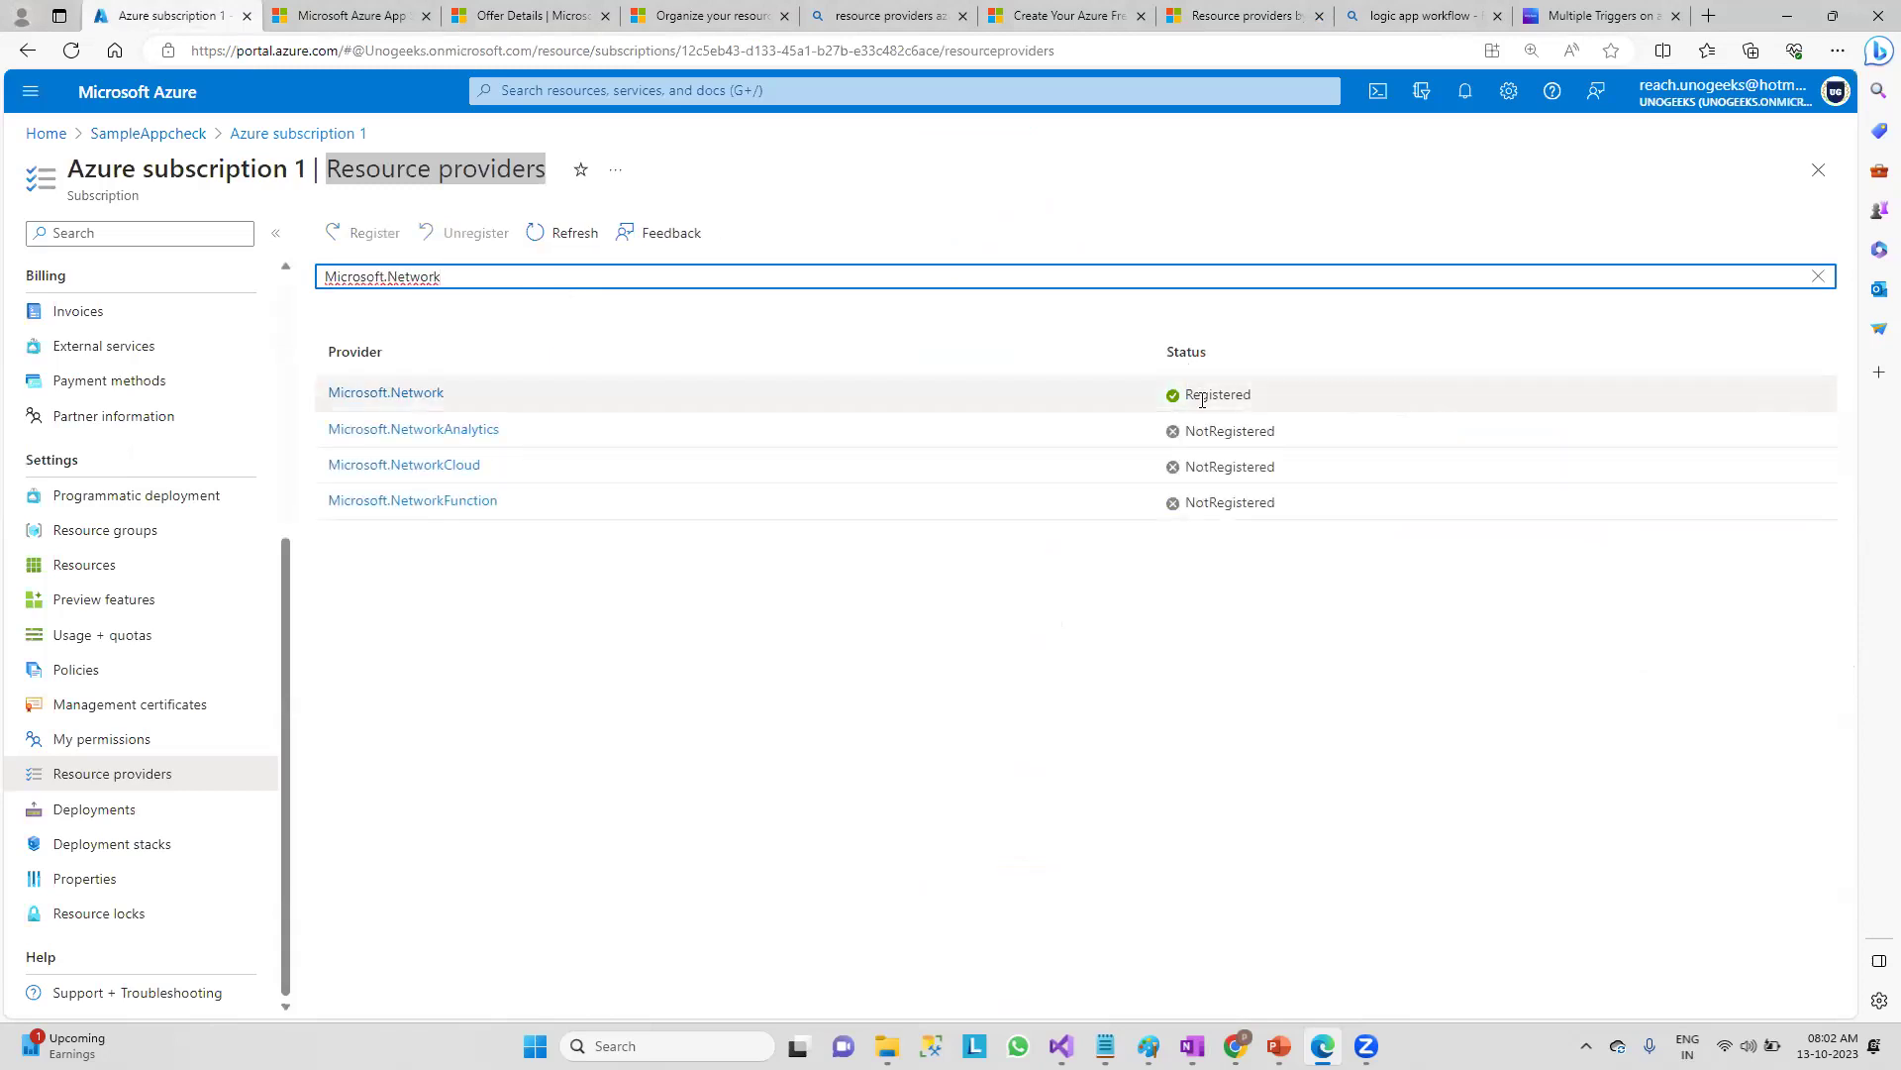
drag(1186, 396, 1262, 396)
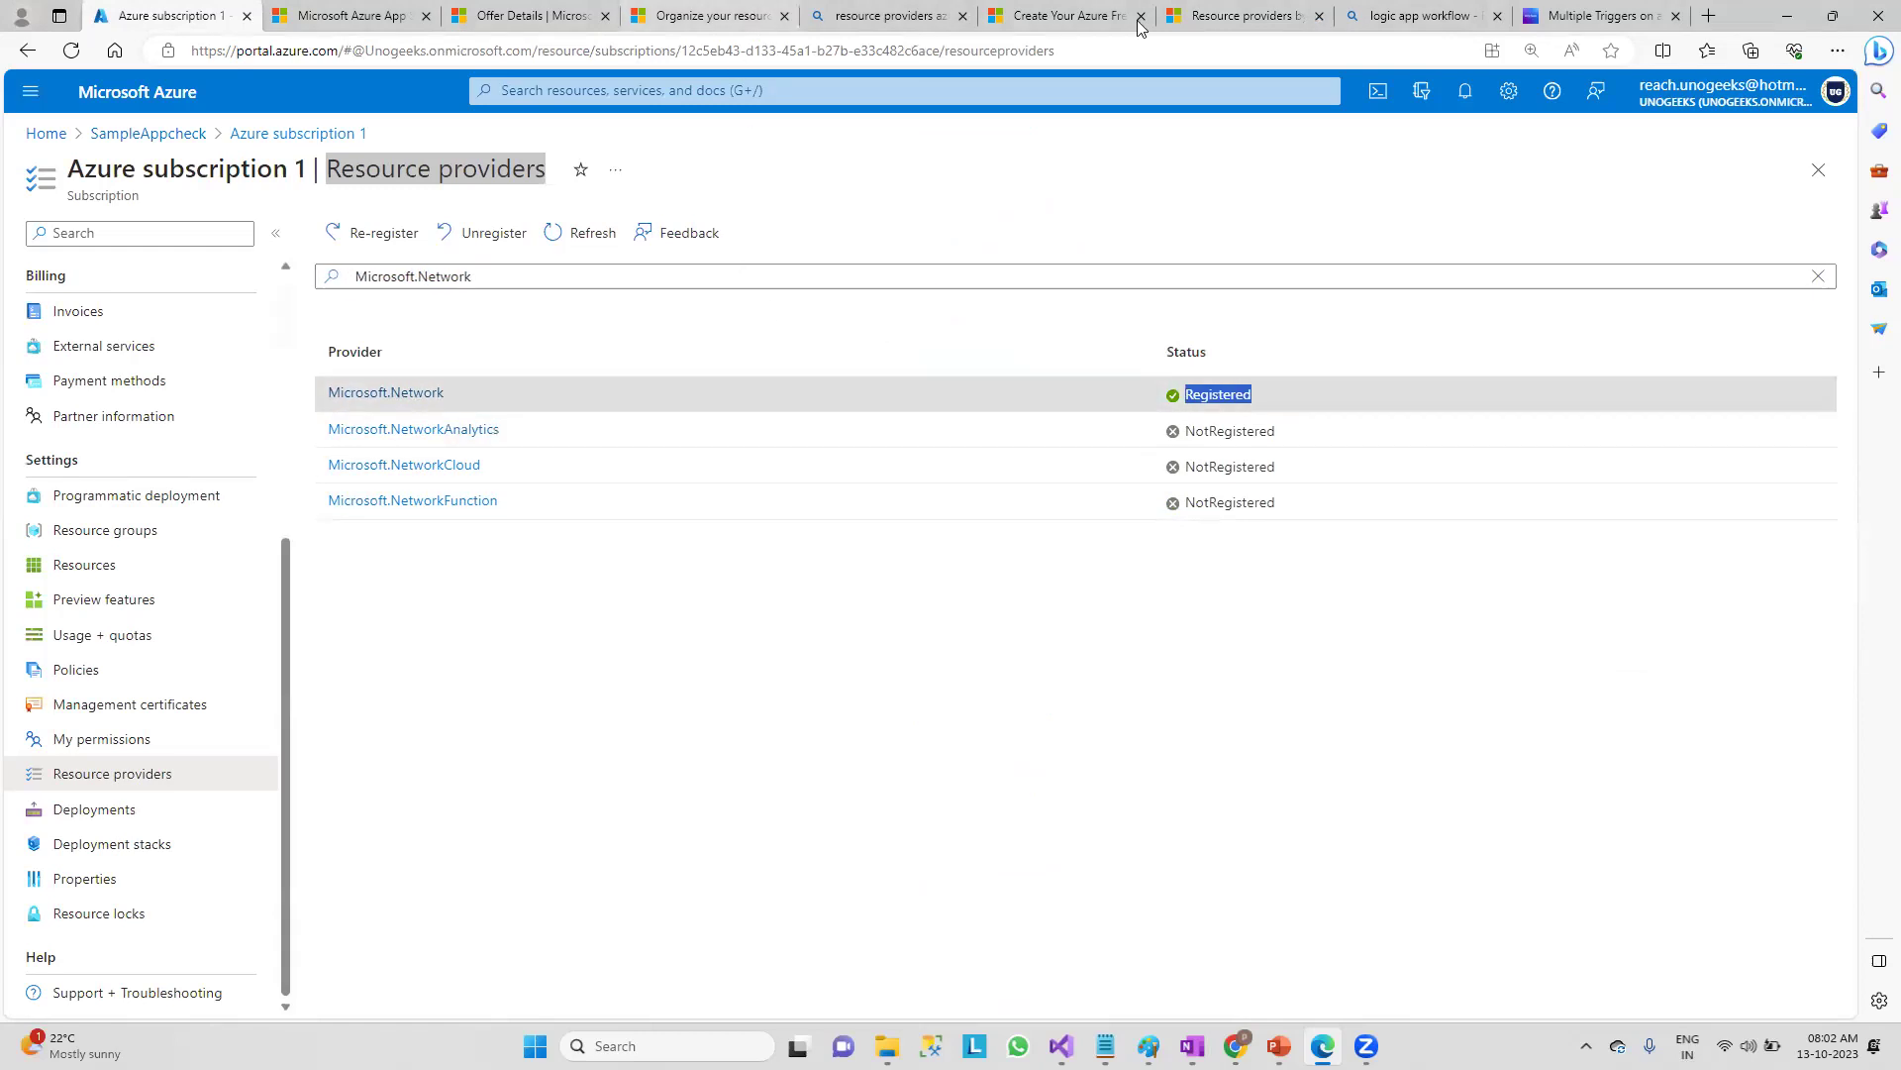
- Check the Microsoft.Network row in the article again, and clear the provider name filter in the Azure portal
click(1262, 15)
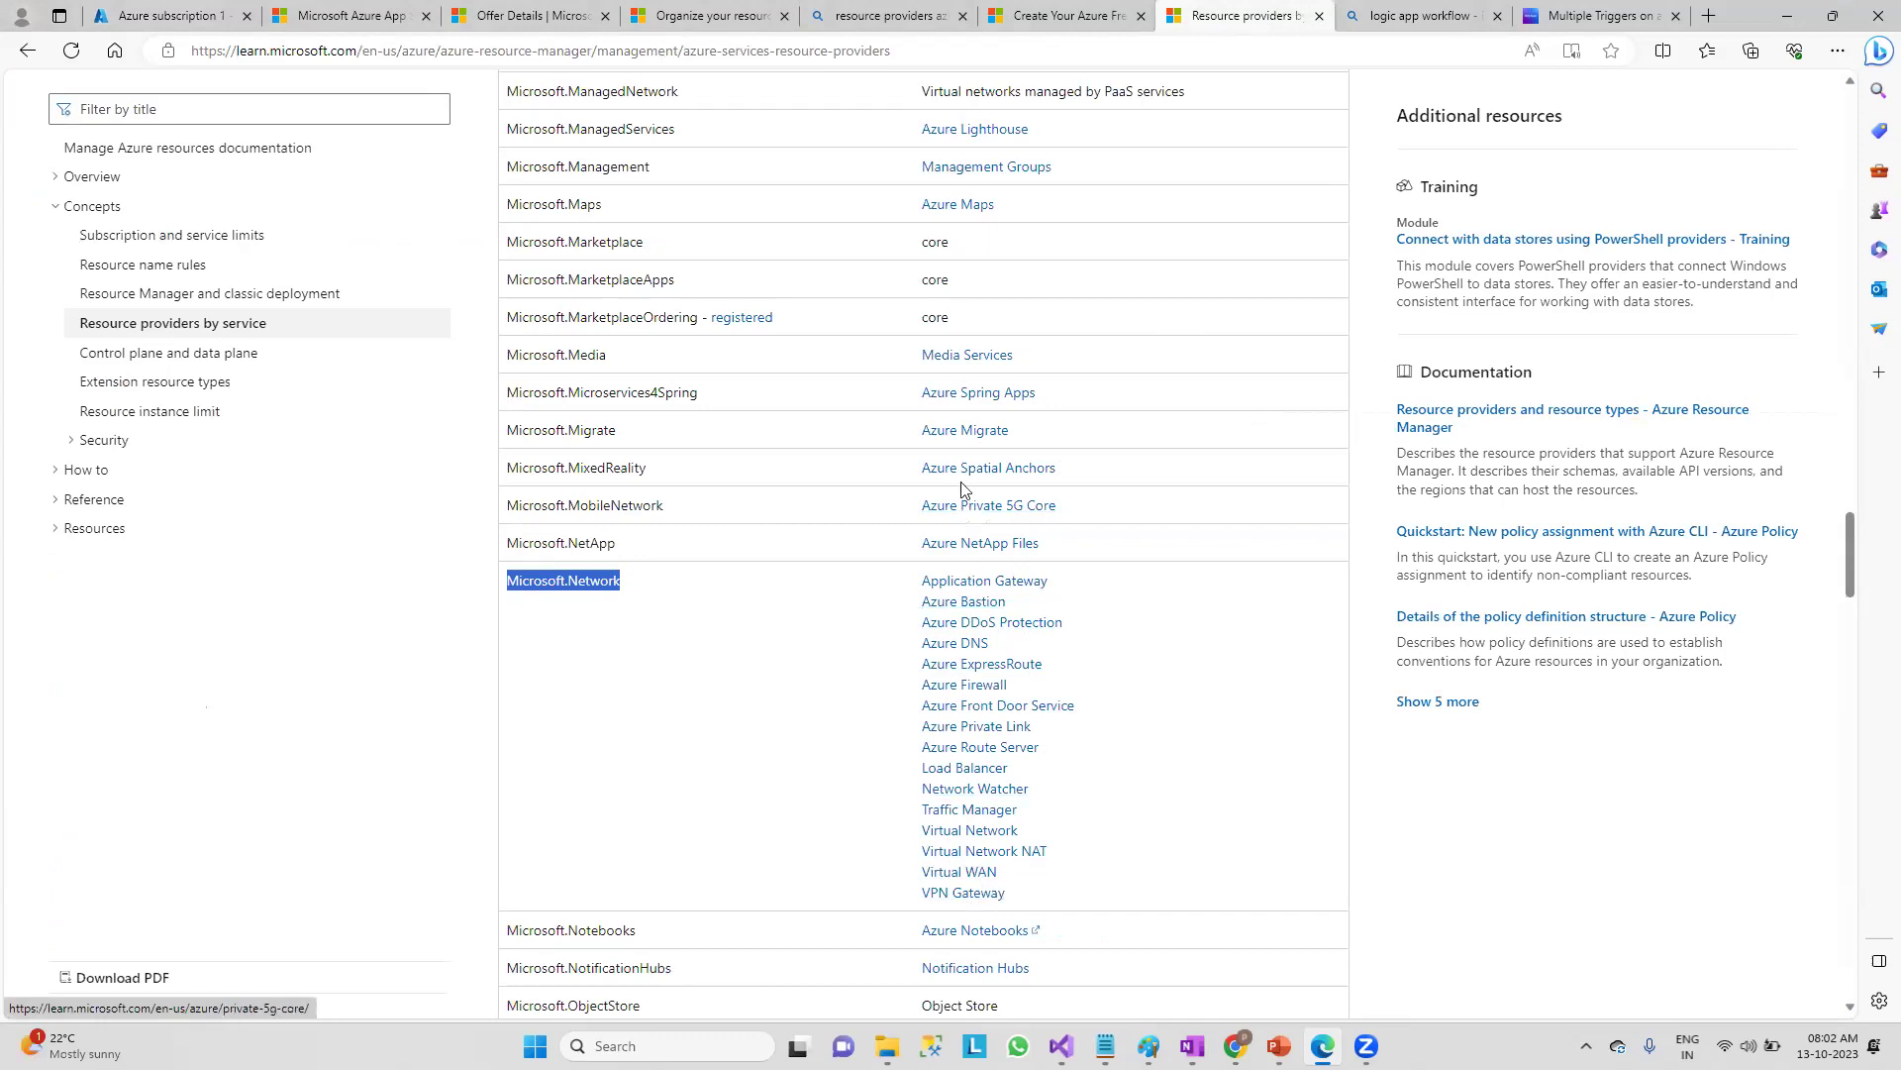
click(198, 15)
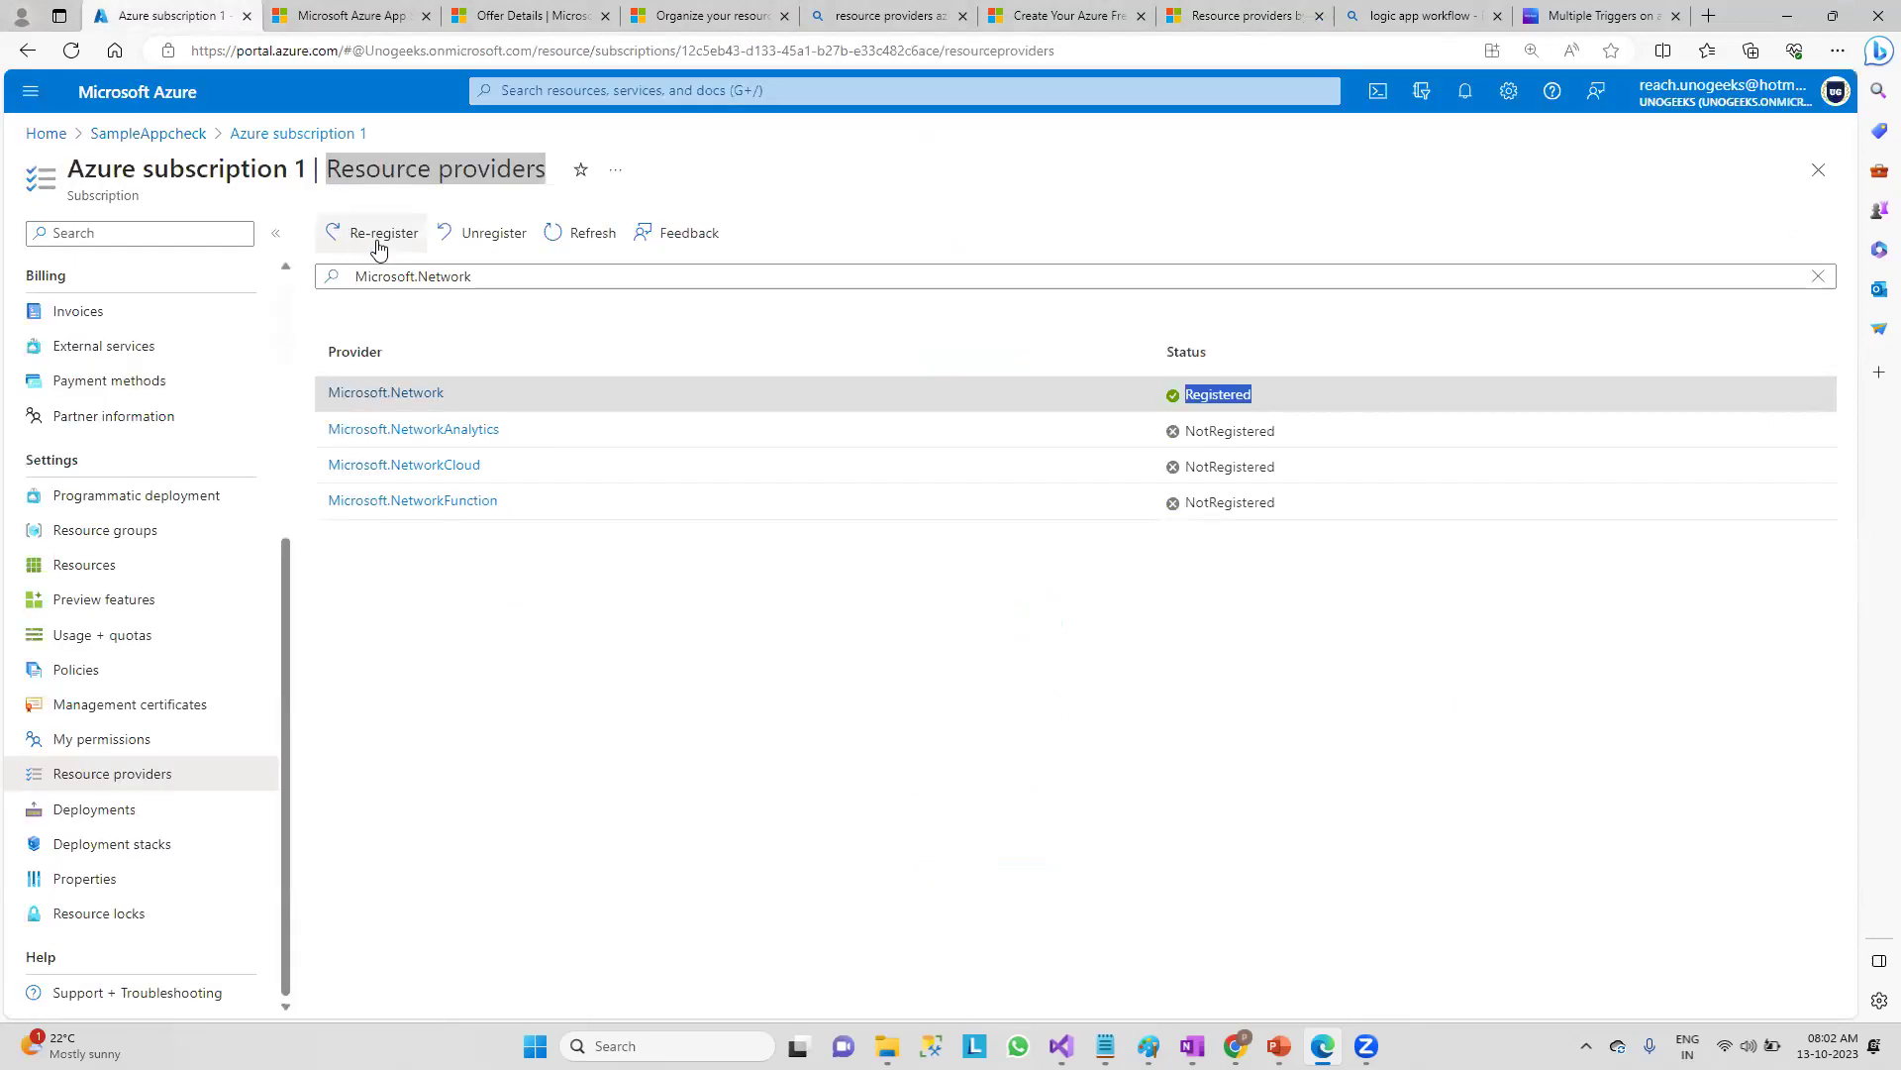
triple_click(509, 278)
key(BackSpace)
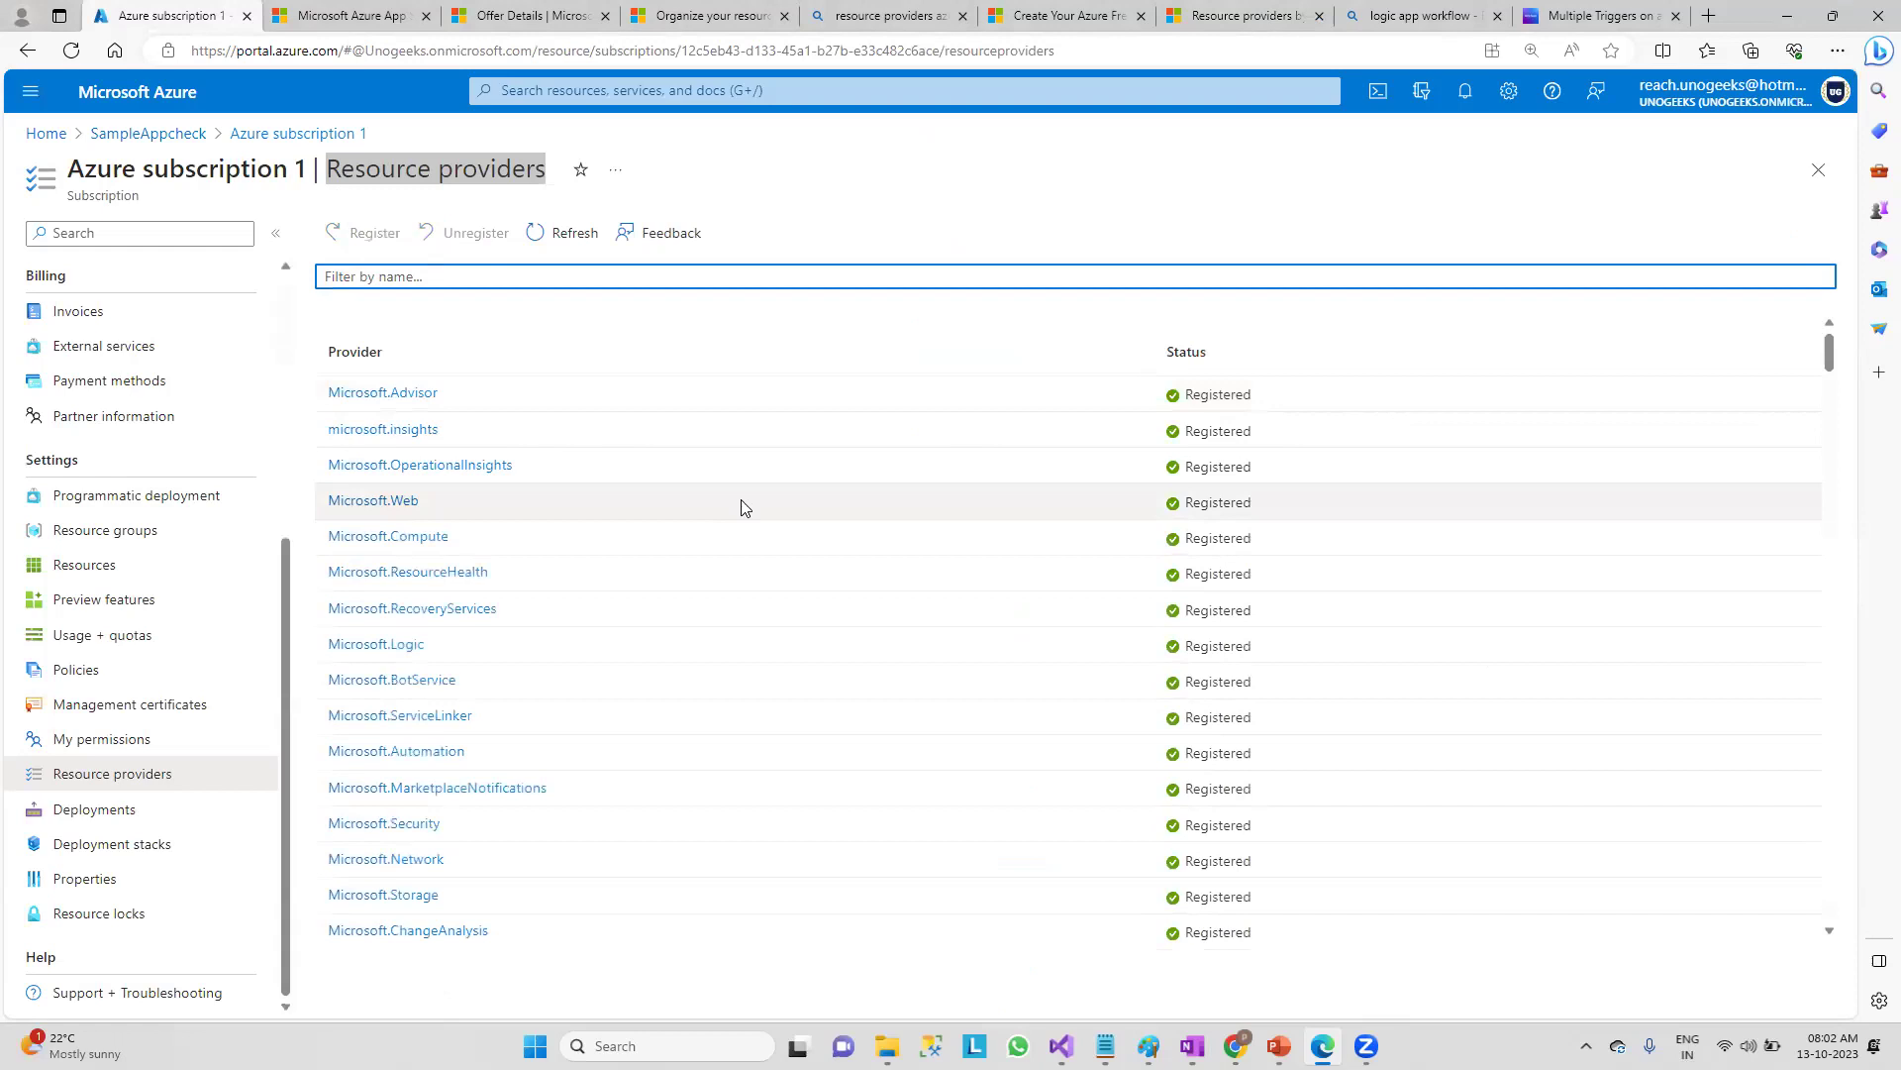
- Open the portal notifications, highlight the subscription ID in the resource provider registration message, and close the pane
click(1464, 90)
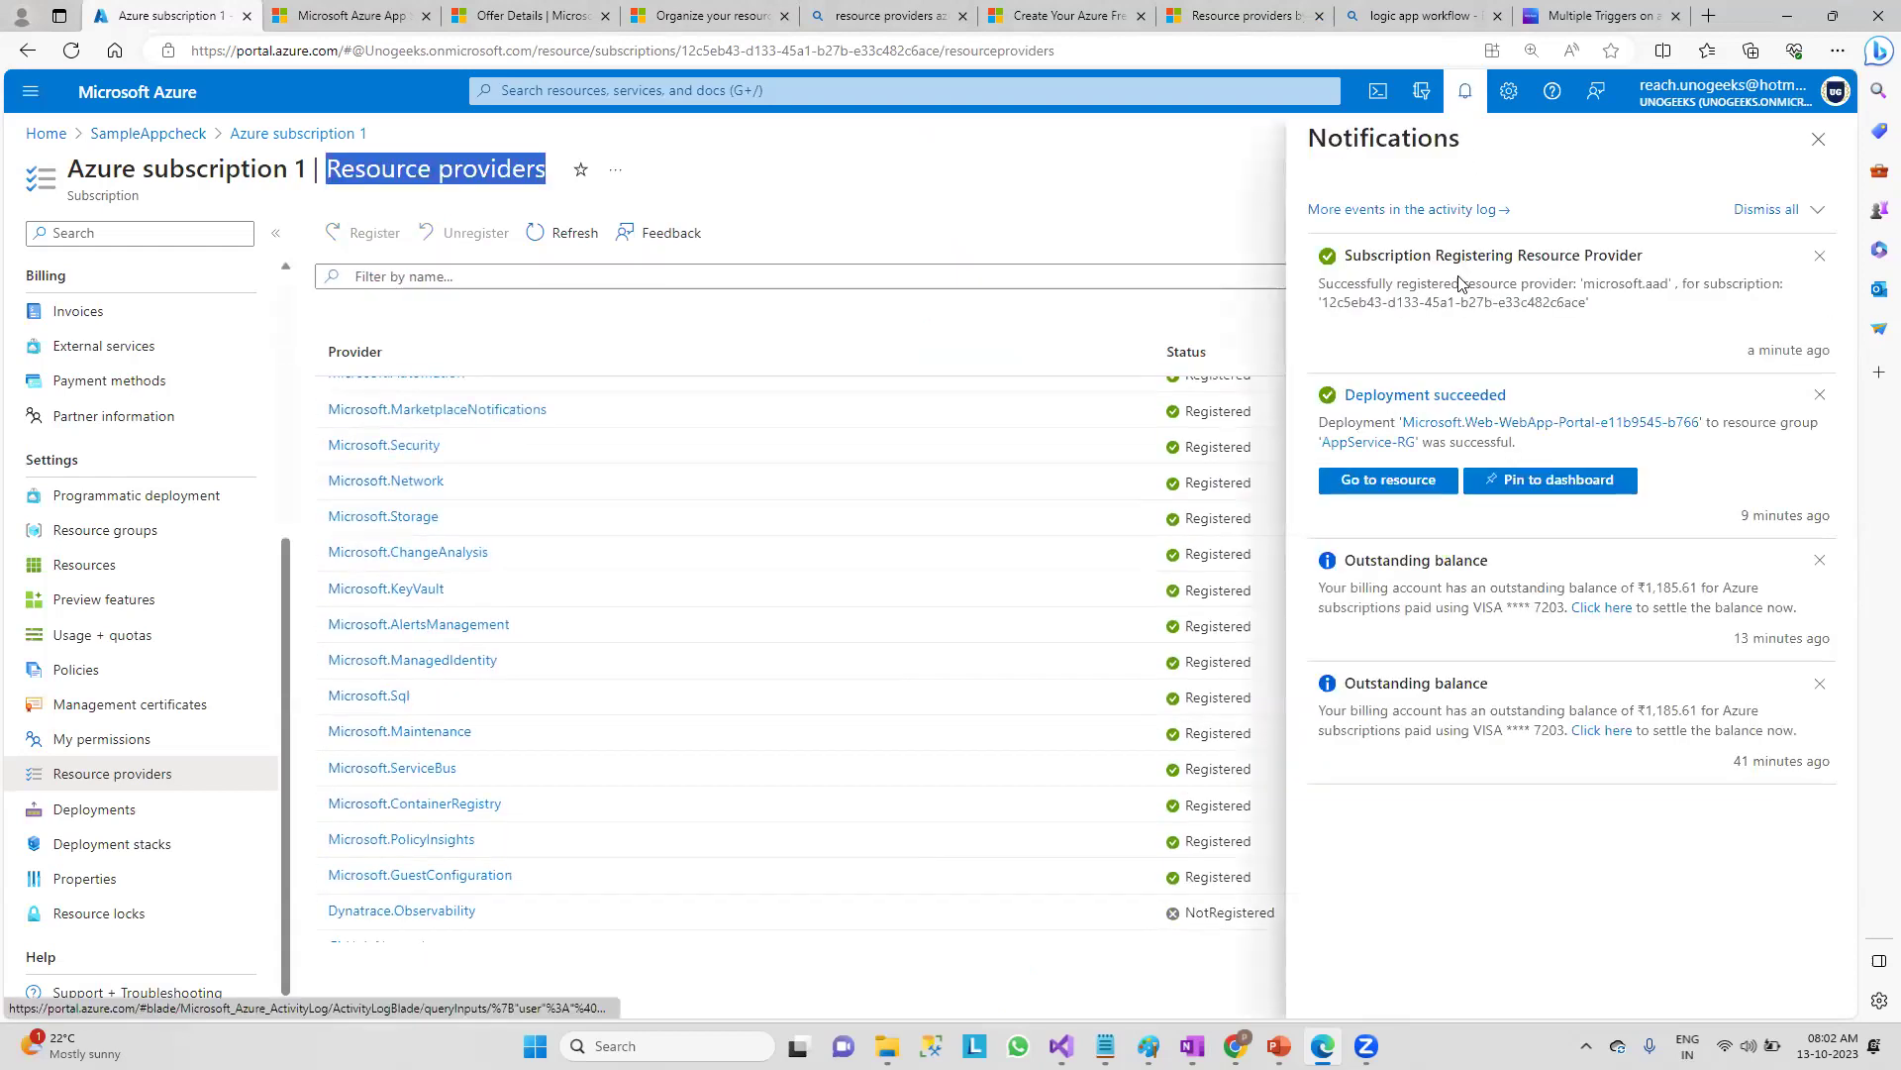
drag(1584, 285, 1670, 285)
drag(1325, 299, 1581, 313)
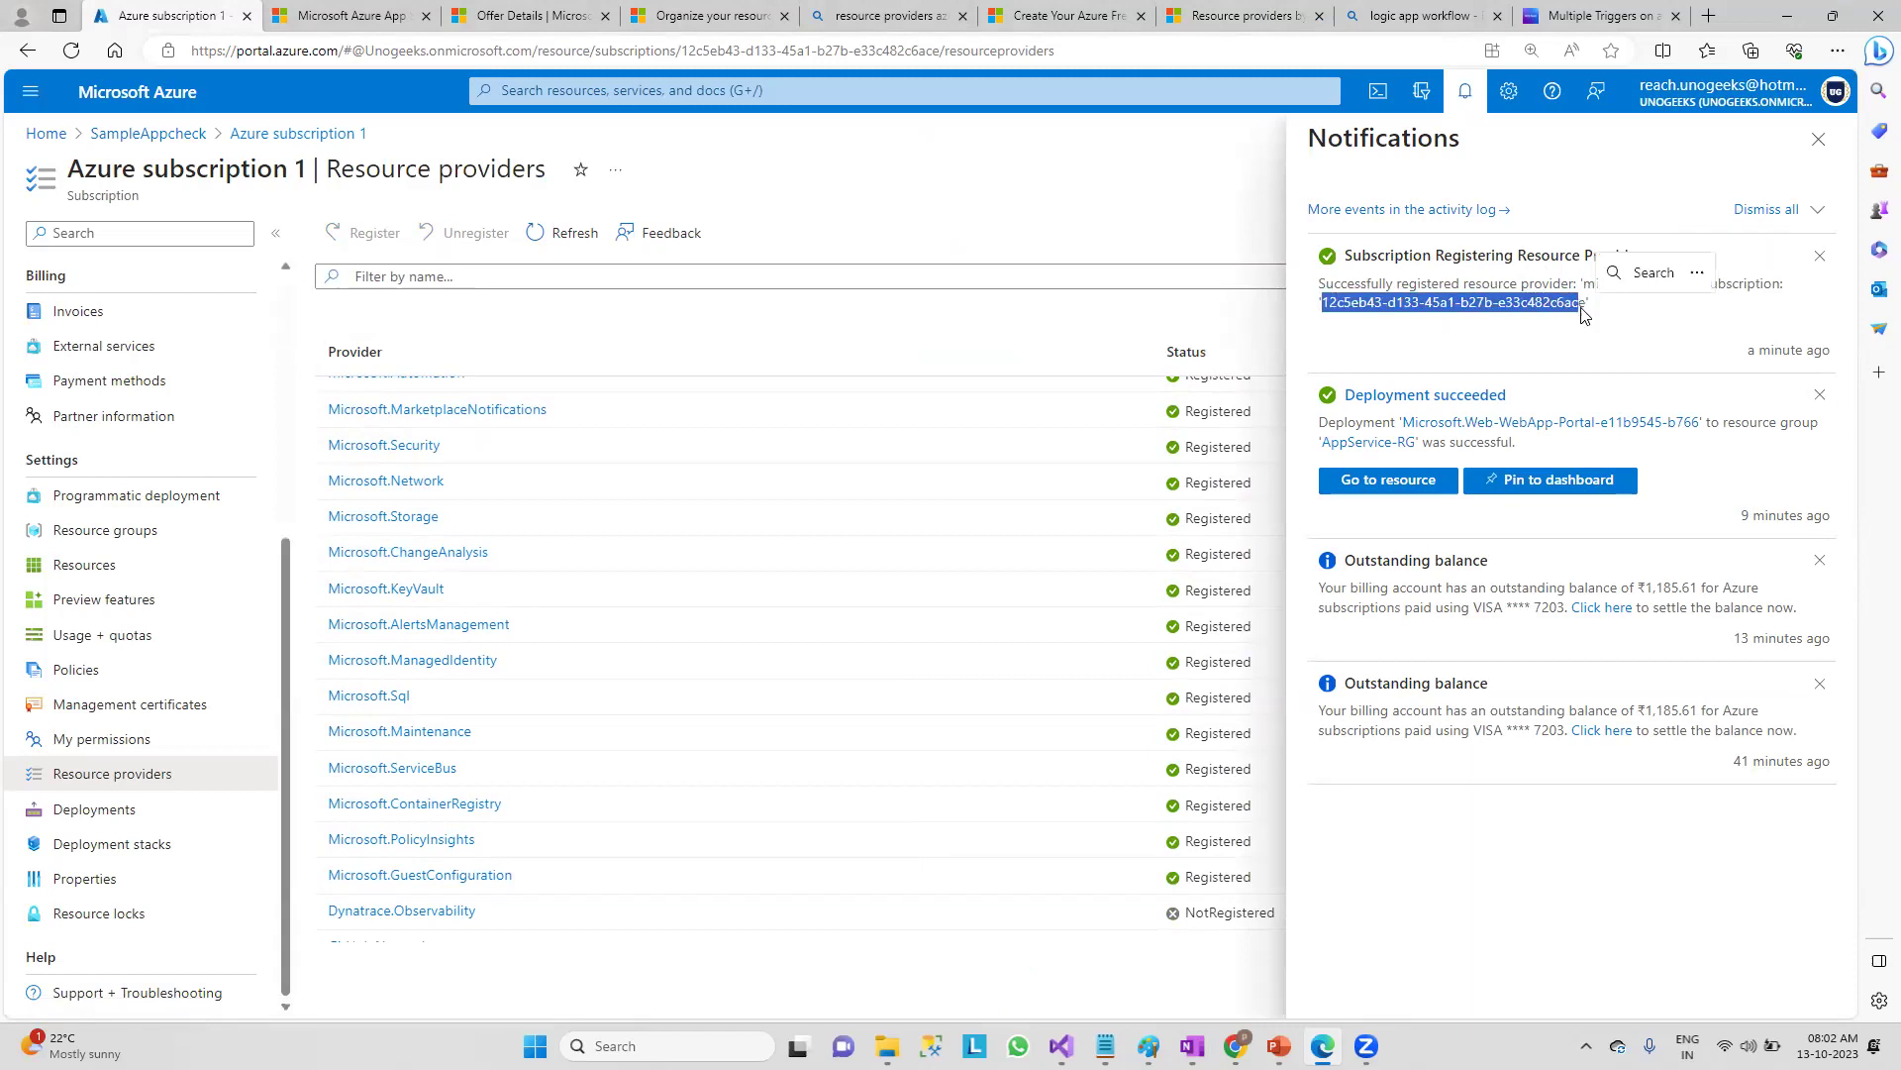
click(1060, 215)
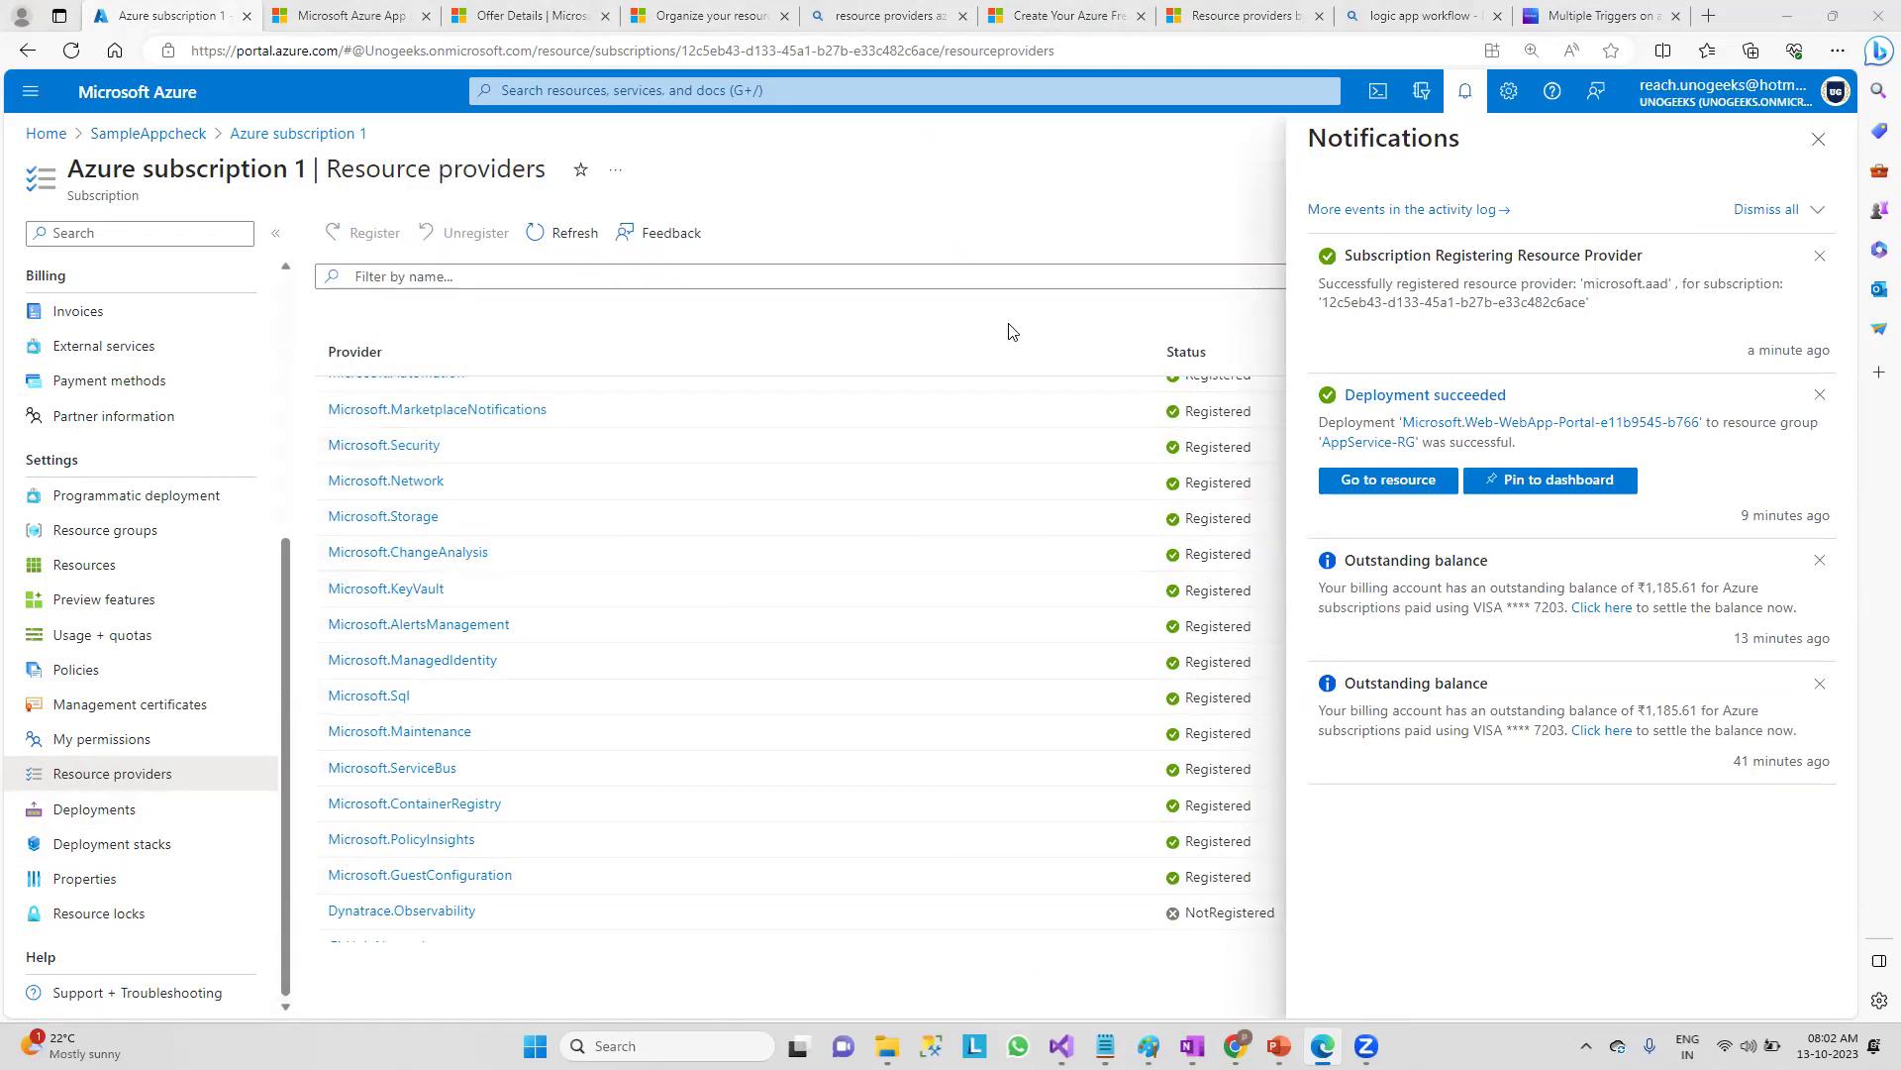
click(1819, 139)
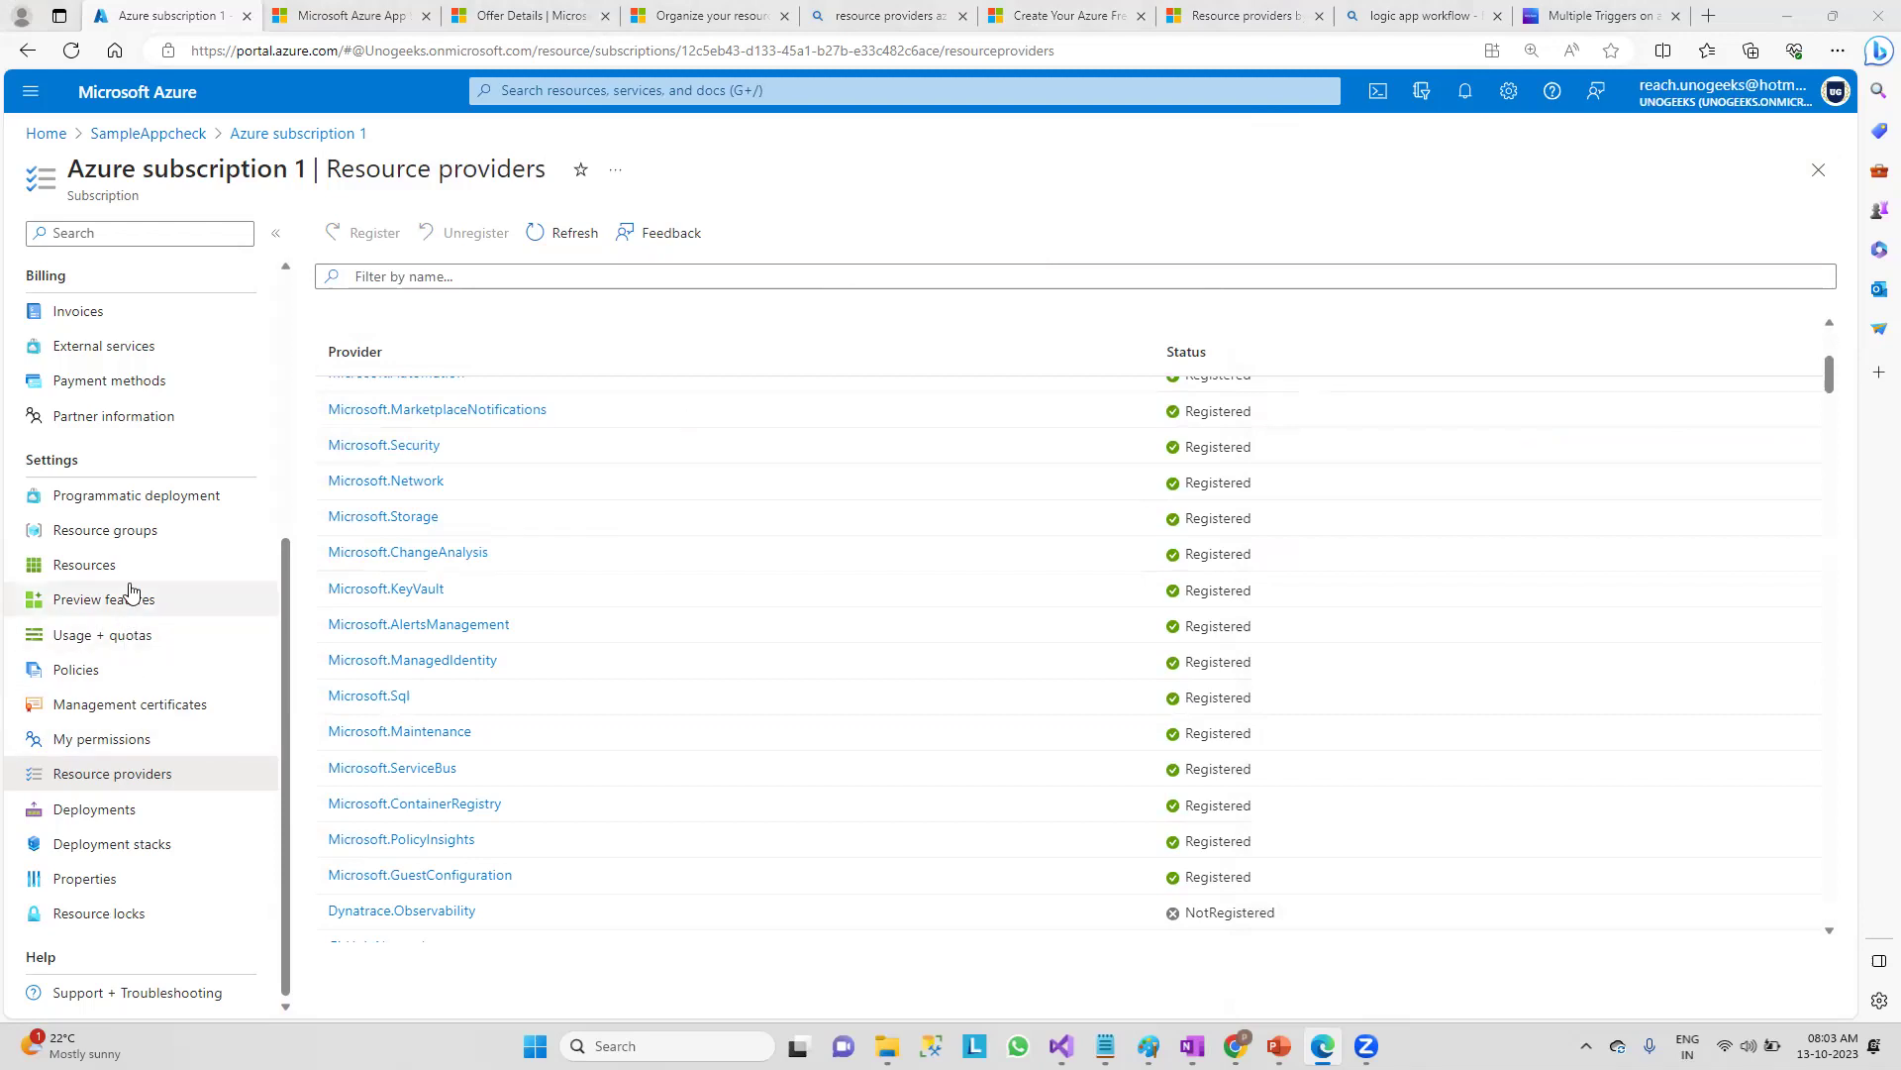
- Open the SampleAppcheck app from the subscription's resources and highlight its name on the overview page
click(111, 533)
click(133, 566)
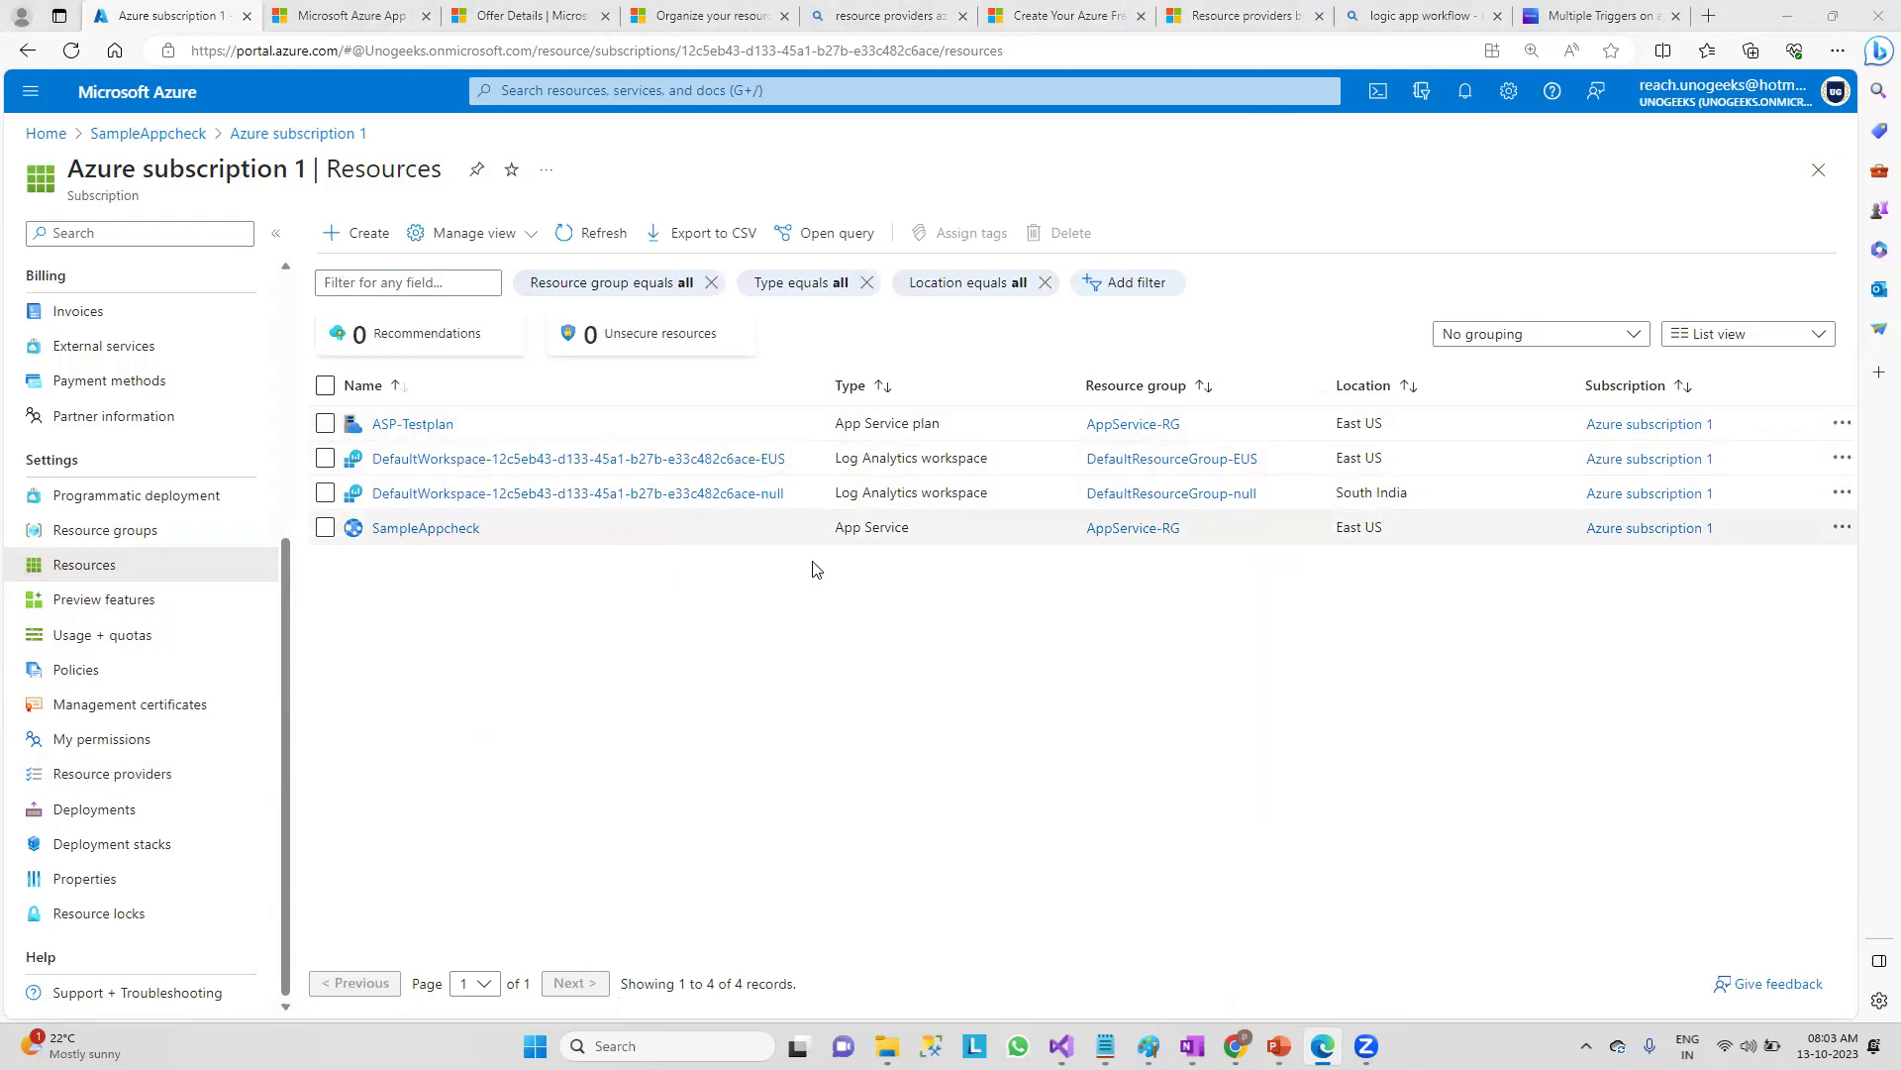
click(465, 528)
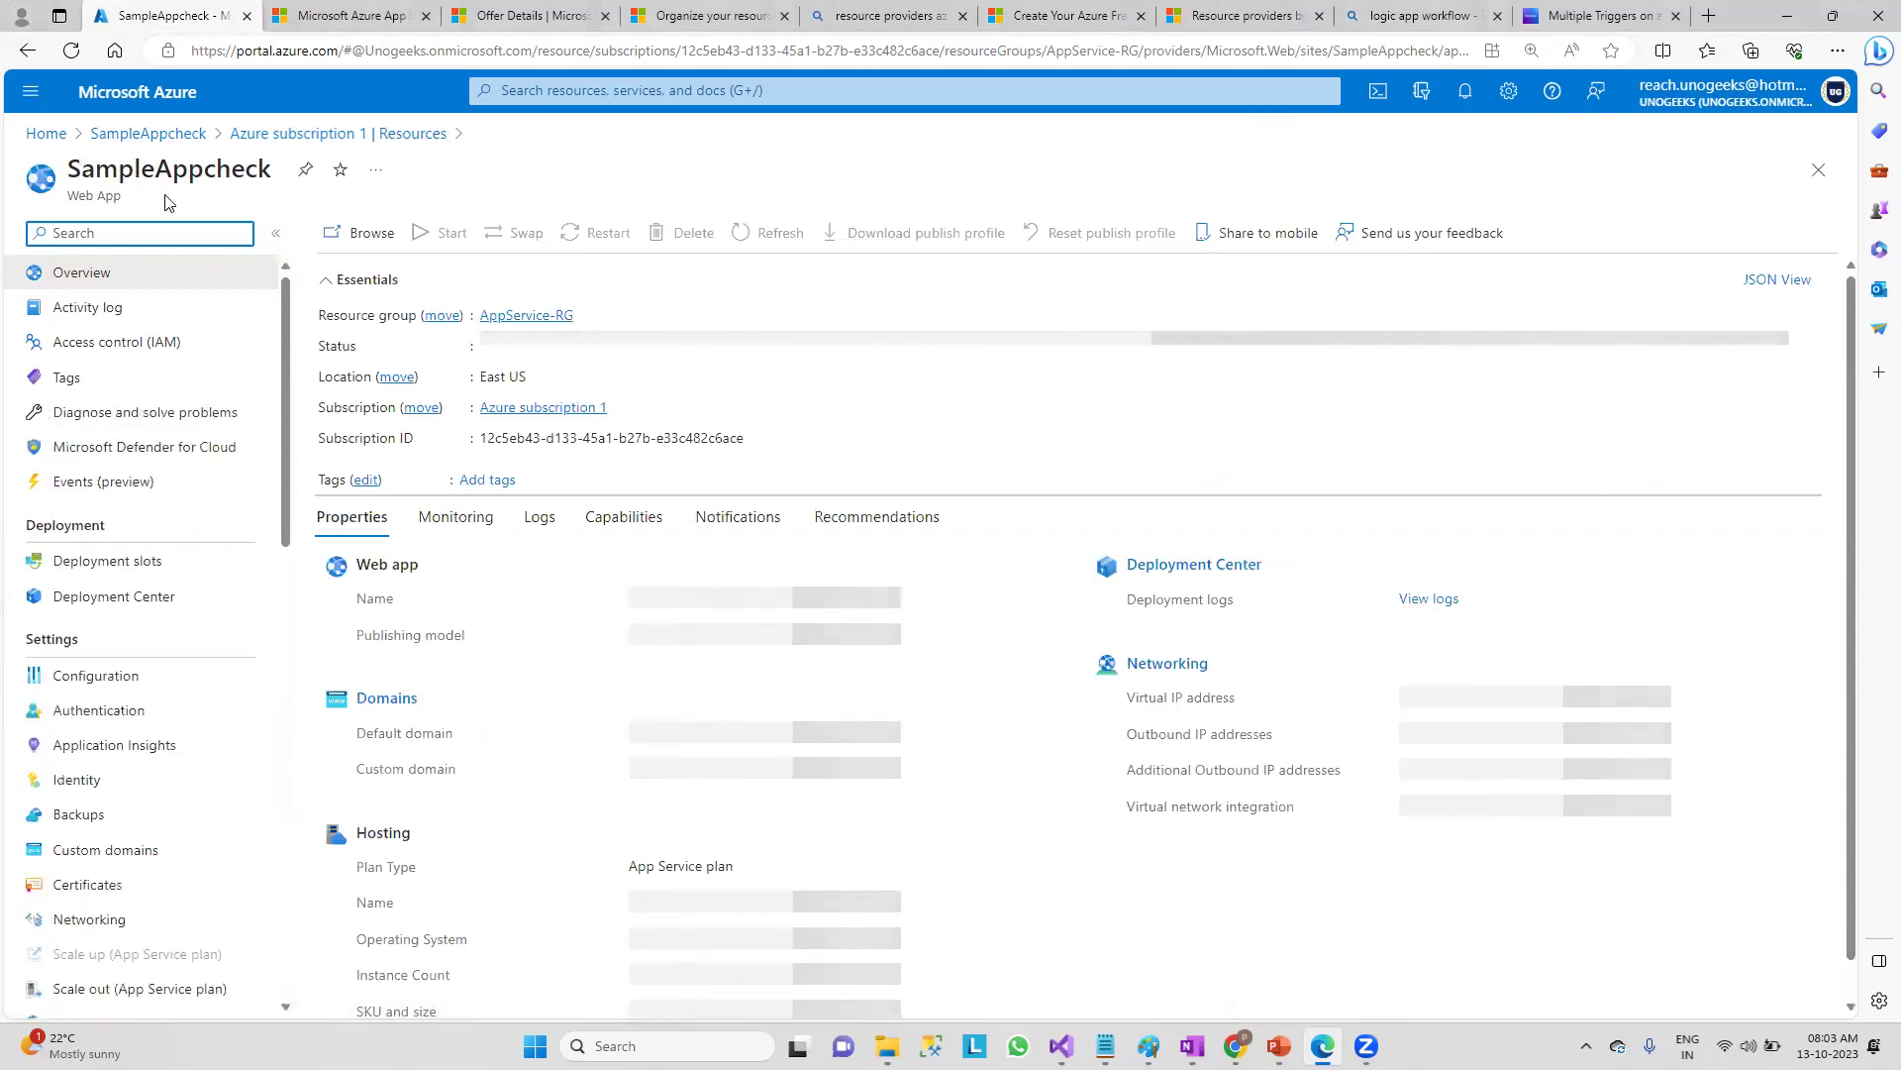
drag(67, 169, 275, 179)
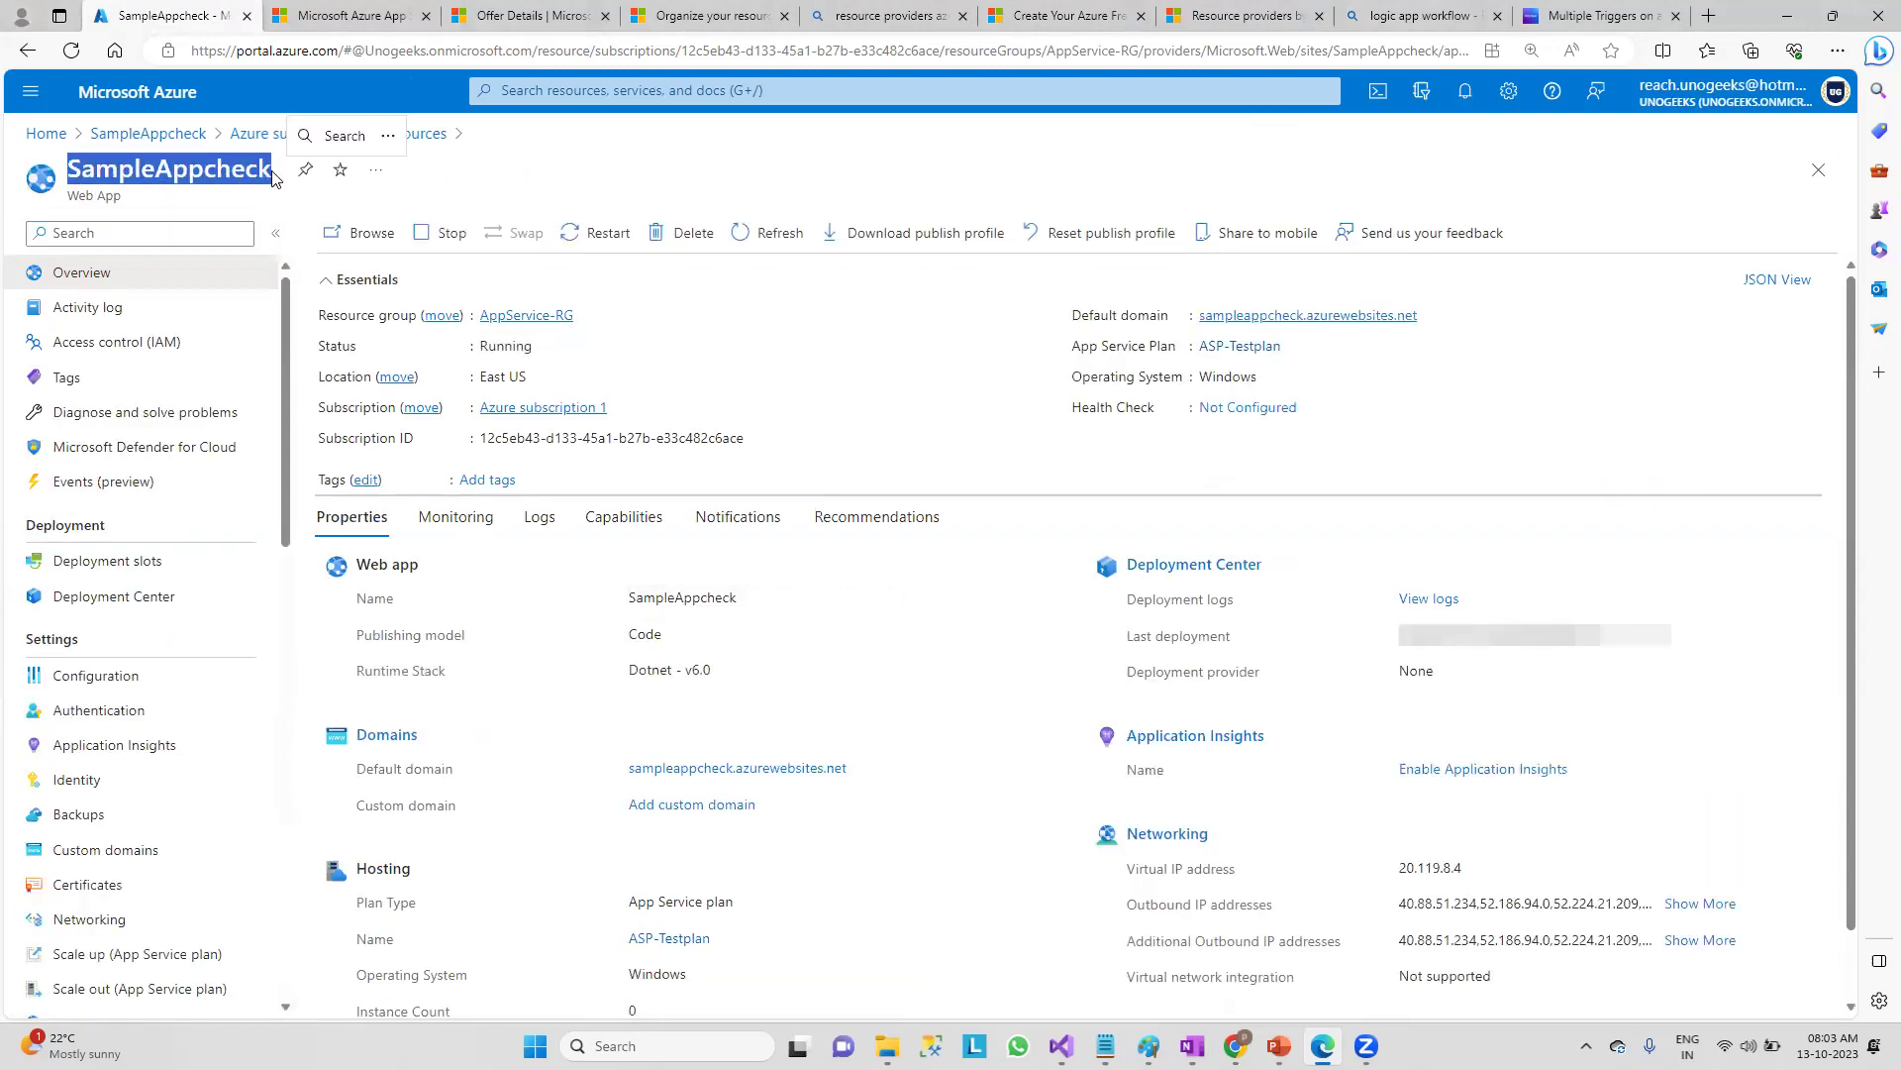
- Find Microsoft.Web in the Learn article on resource providers by service and highlight that provider's name
click(755, 16)
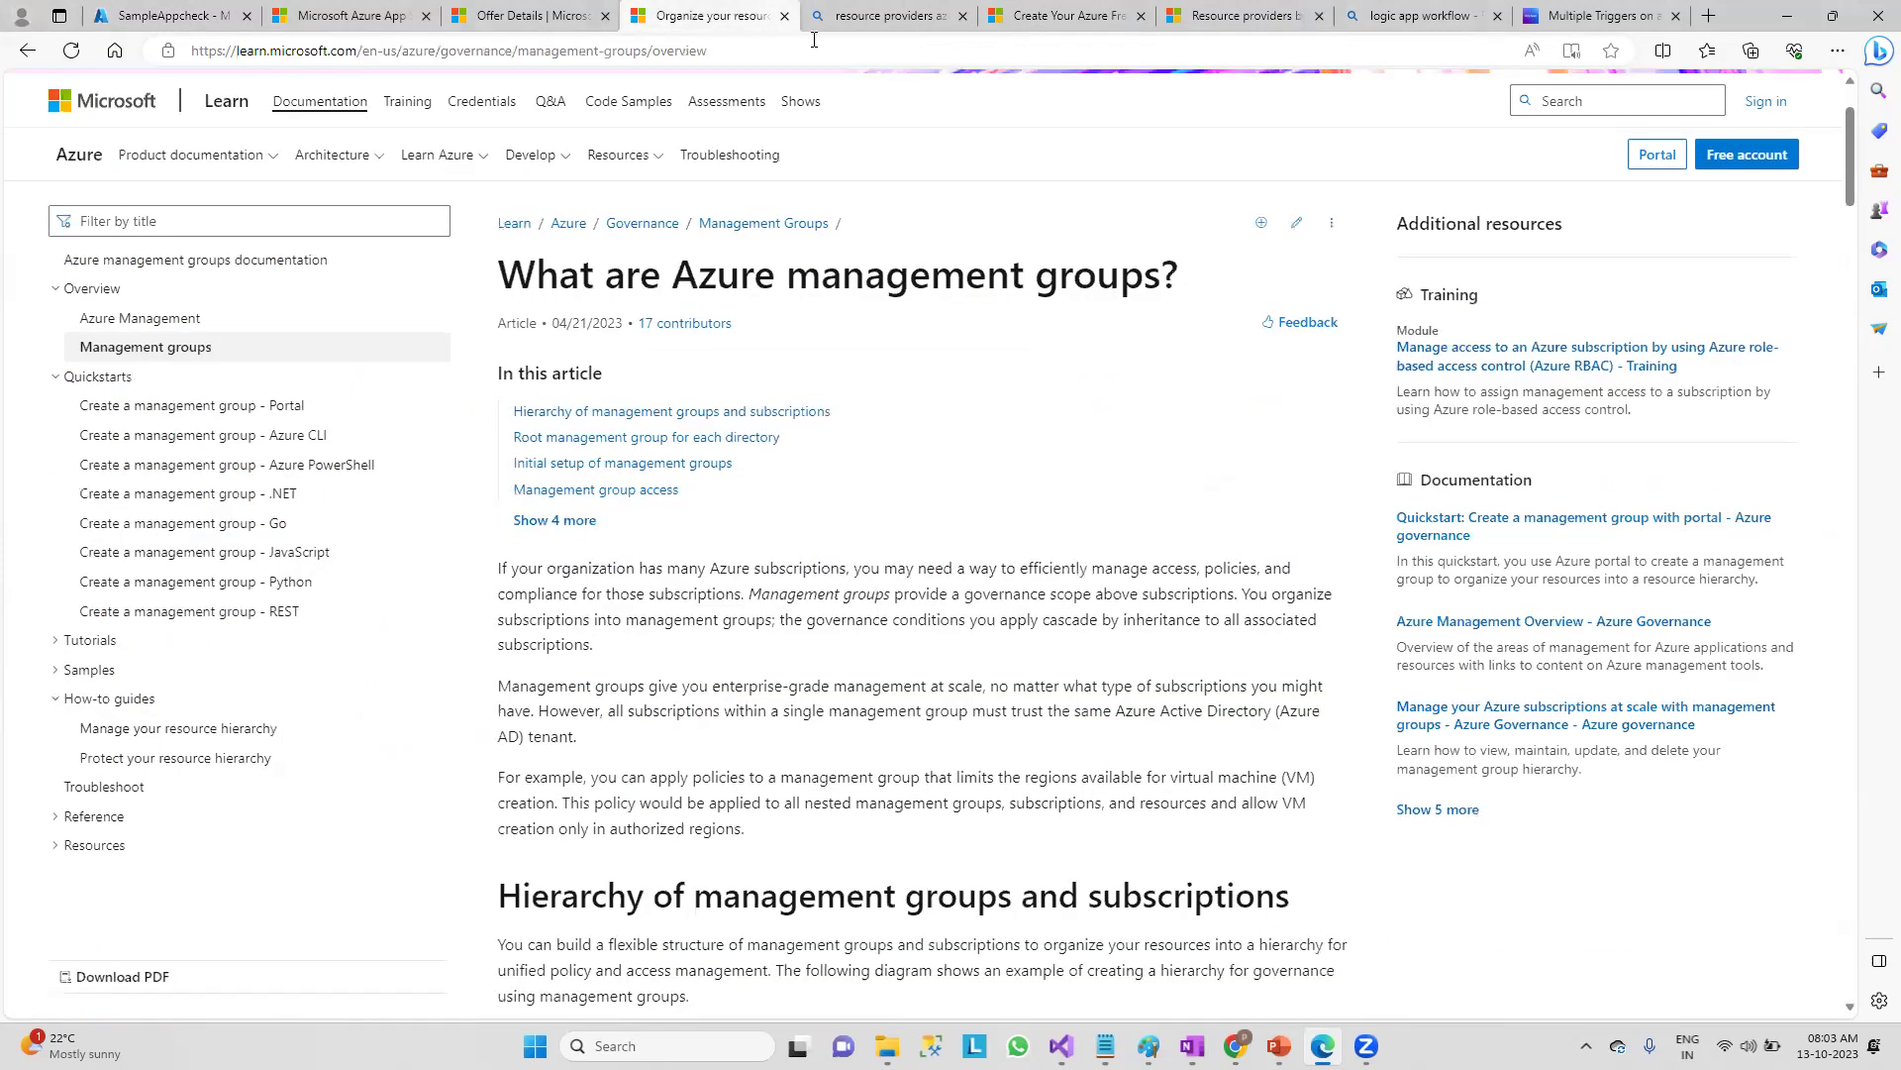
click(867, 18)
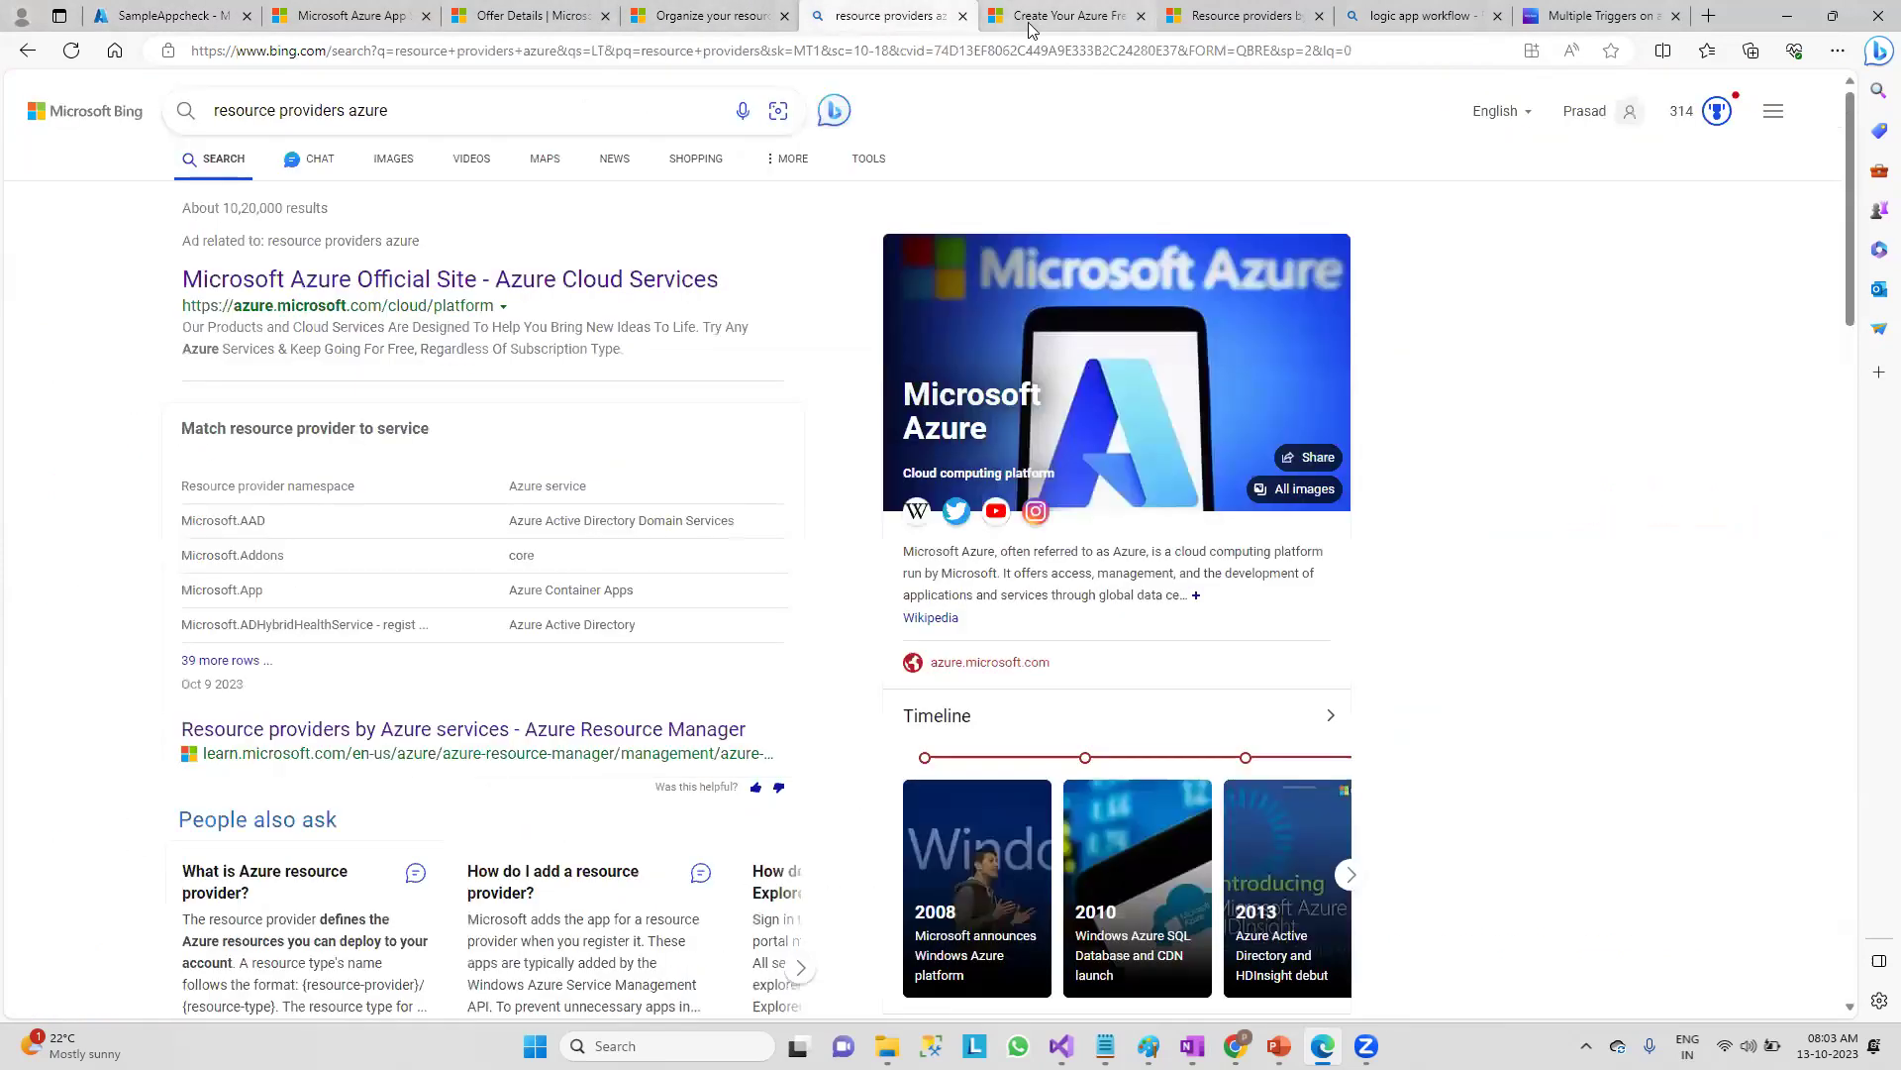
click(1125, 20)
click(1188, 18)
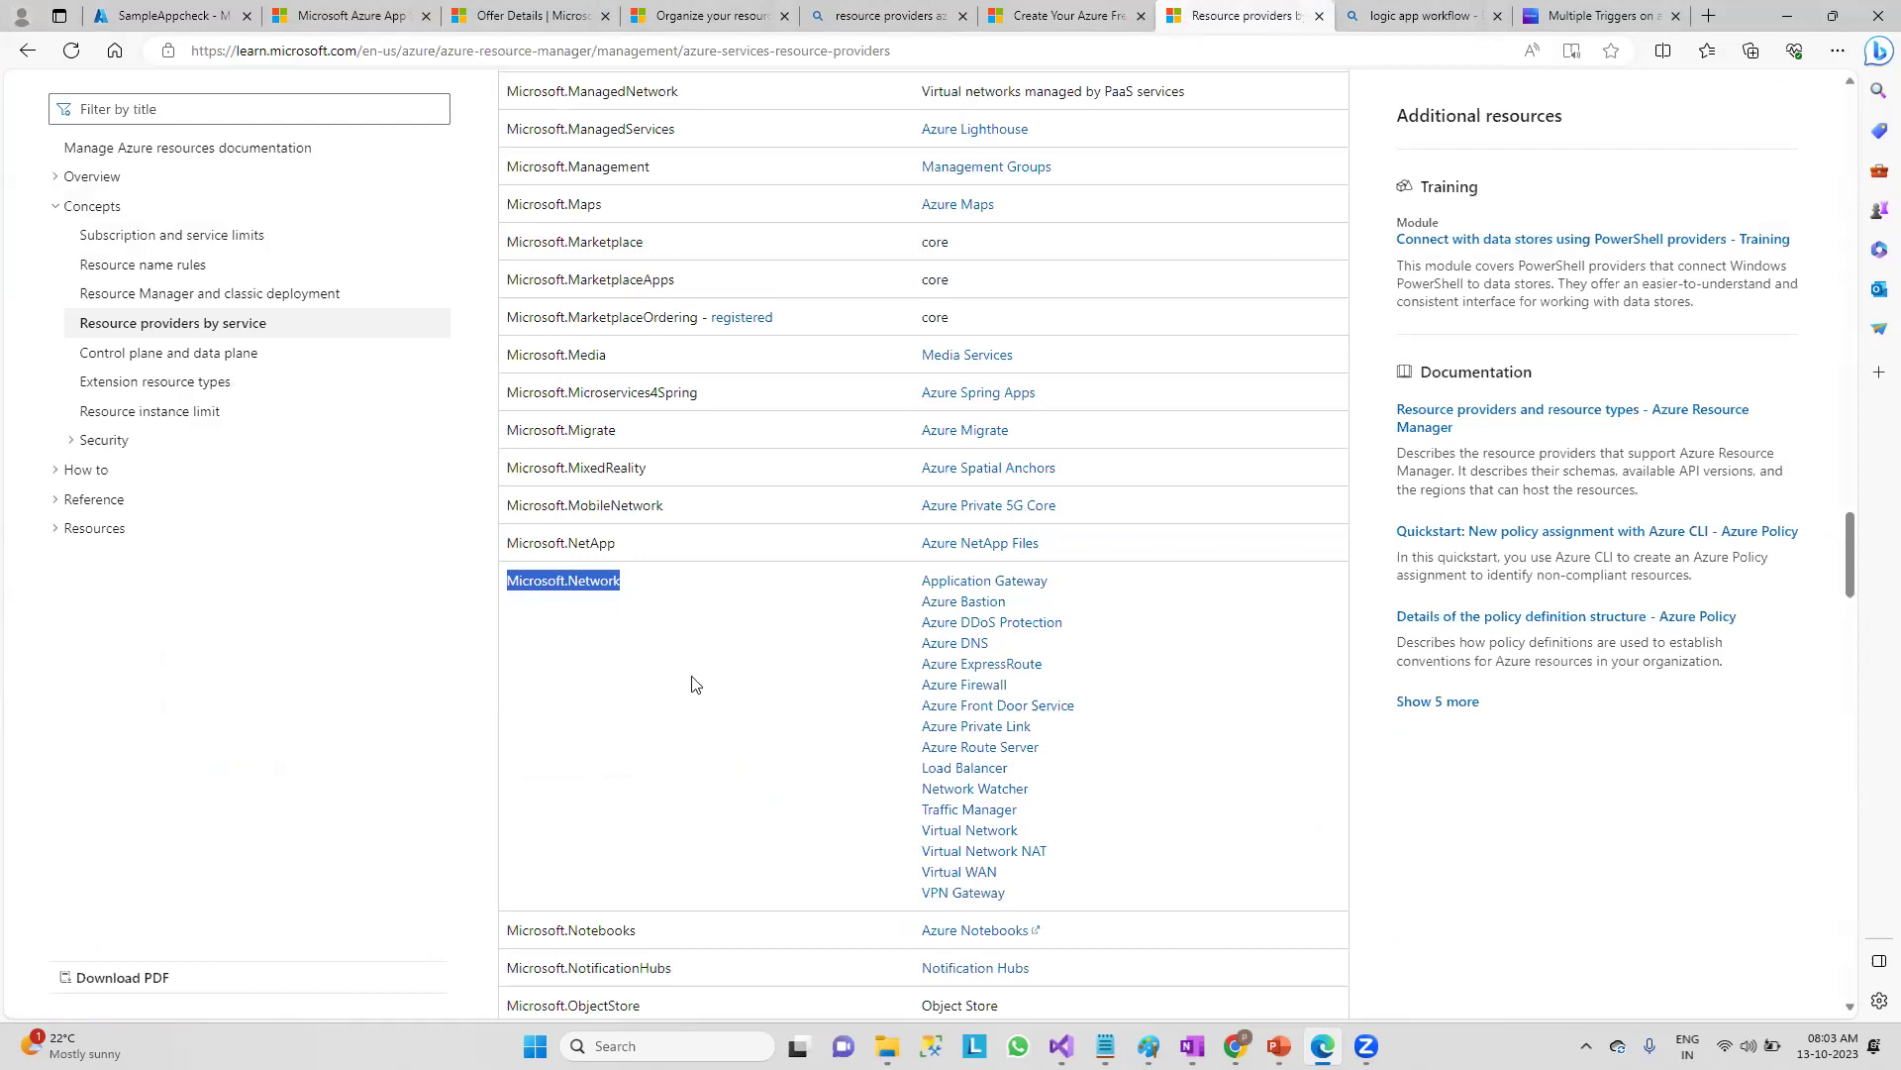
scroll(691, 683, down, 20)
scroll(659, 701, up, 1)
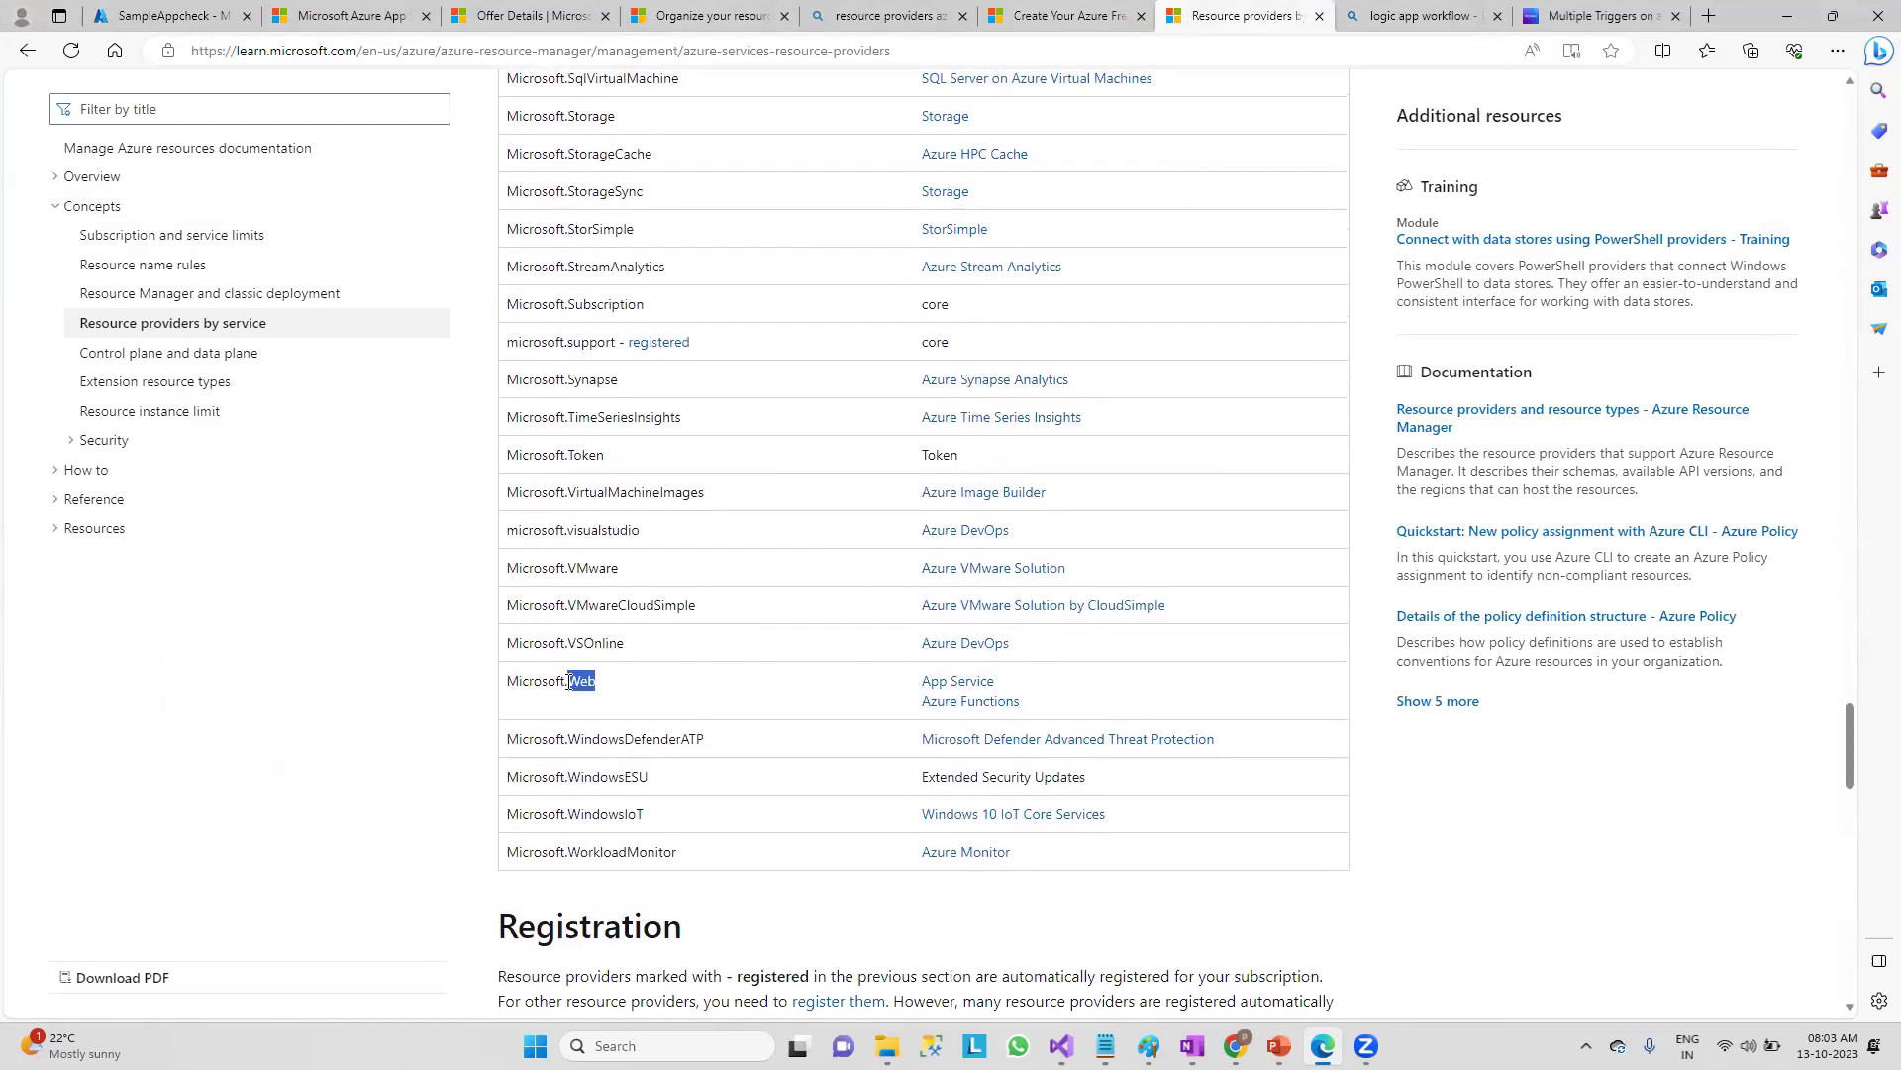
drag(569, 681, 511, 681)
- Return to the SampleAppcheck web app in the Azure portal and look through its settings list and overview properties
click(188, 19)
scroll(138, 819, down, 5)
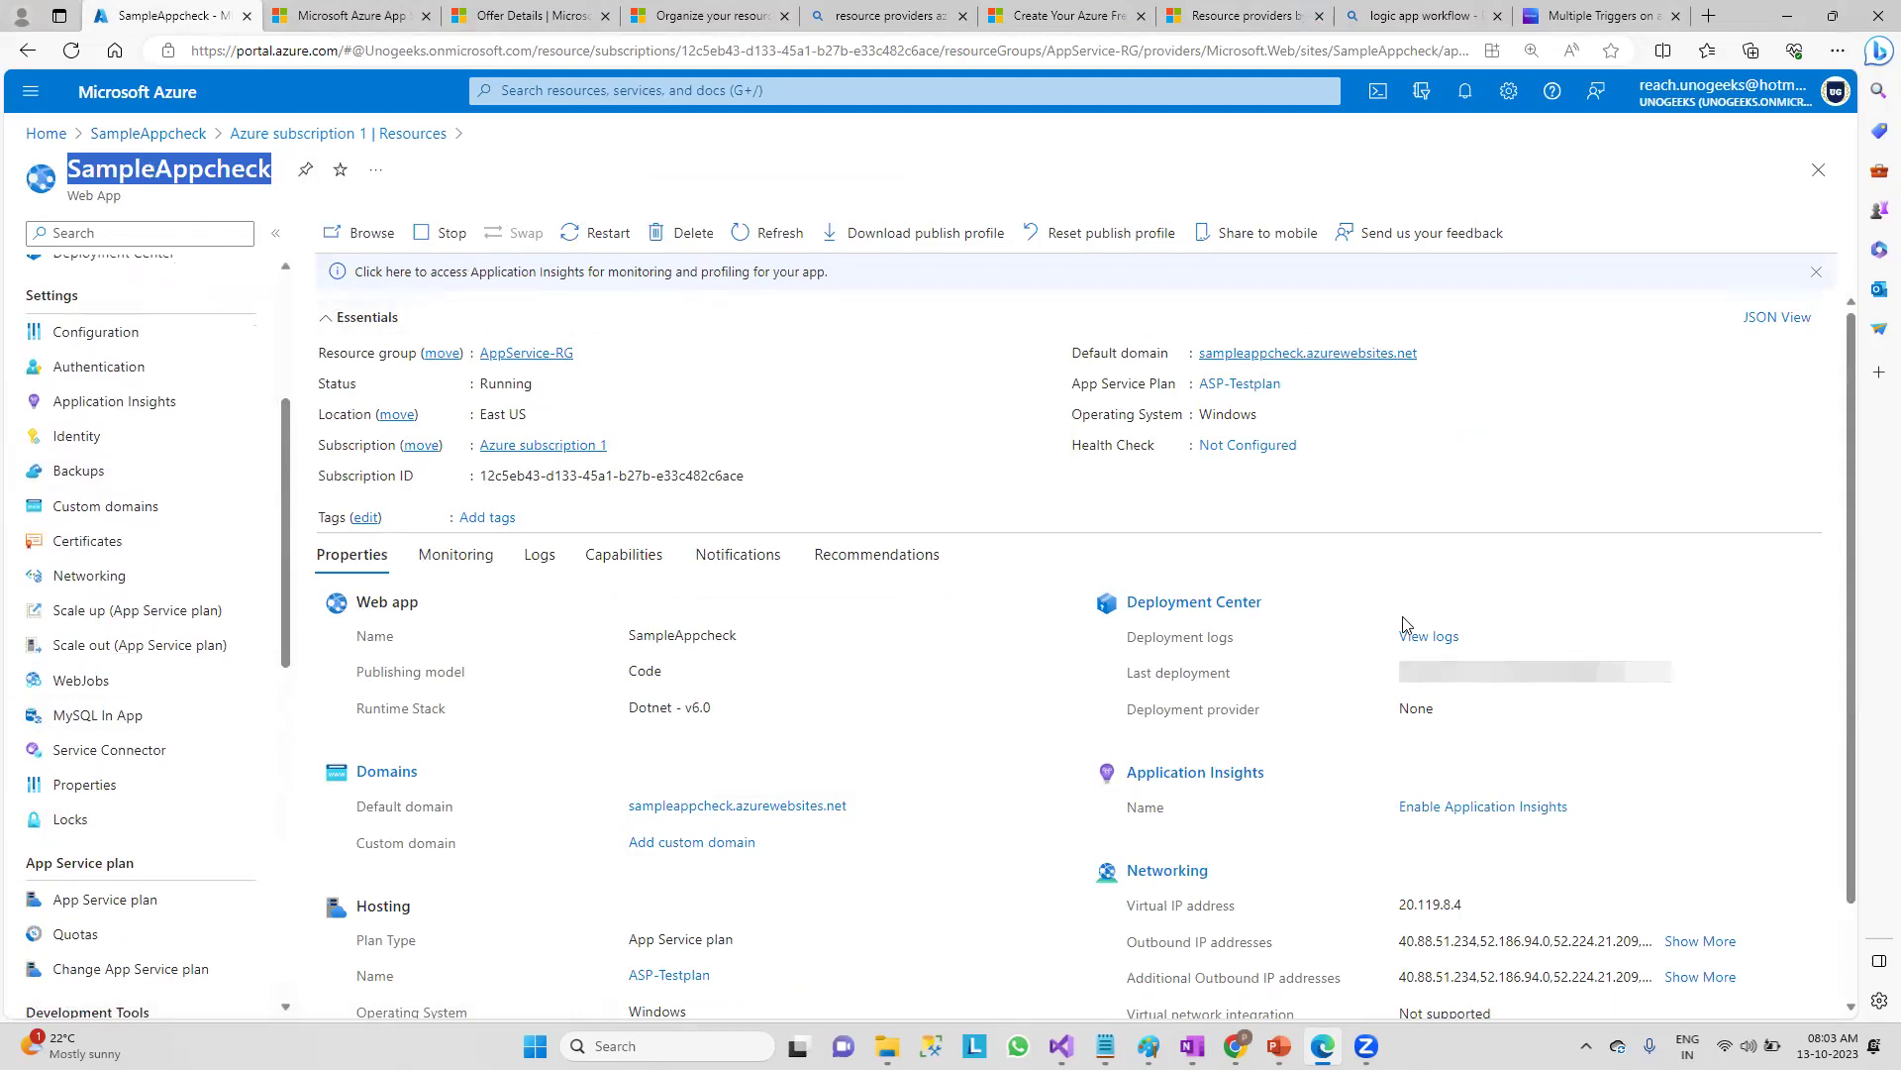
scroll(1402, 624, down, 1)
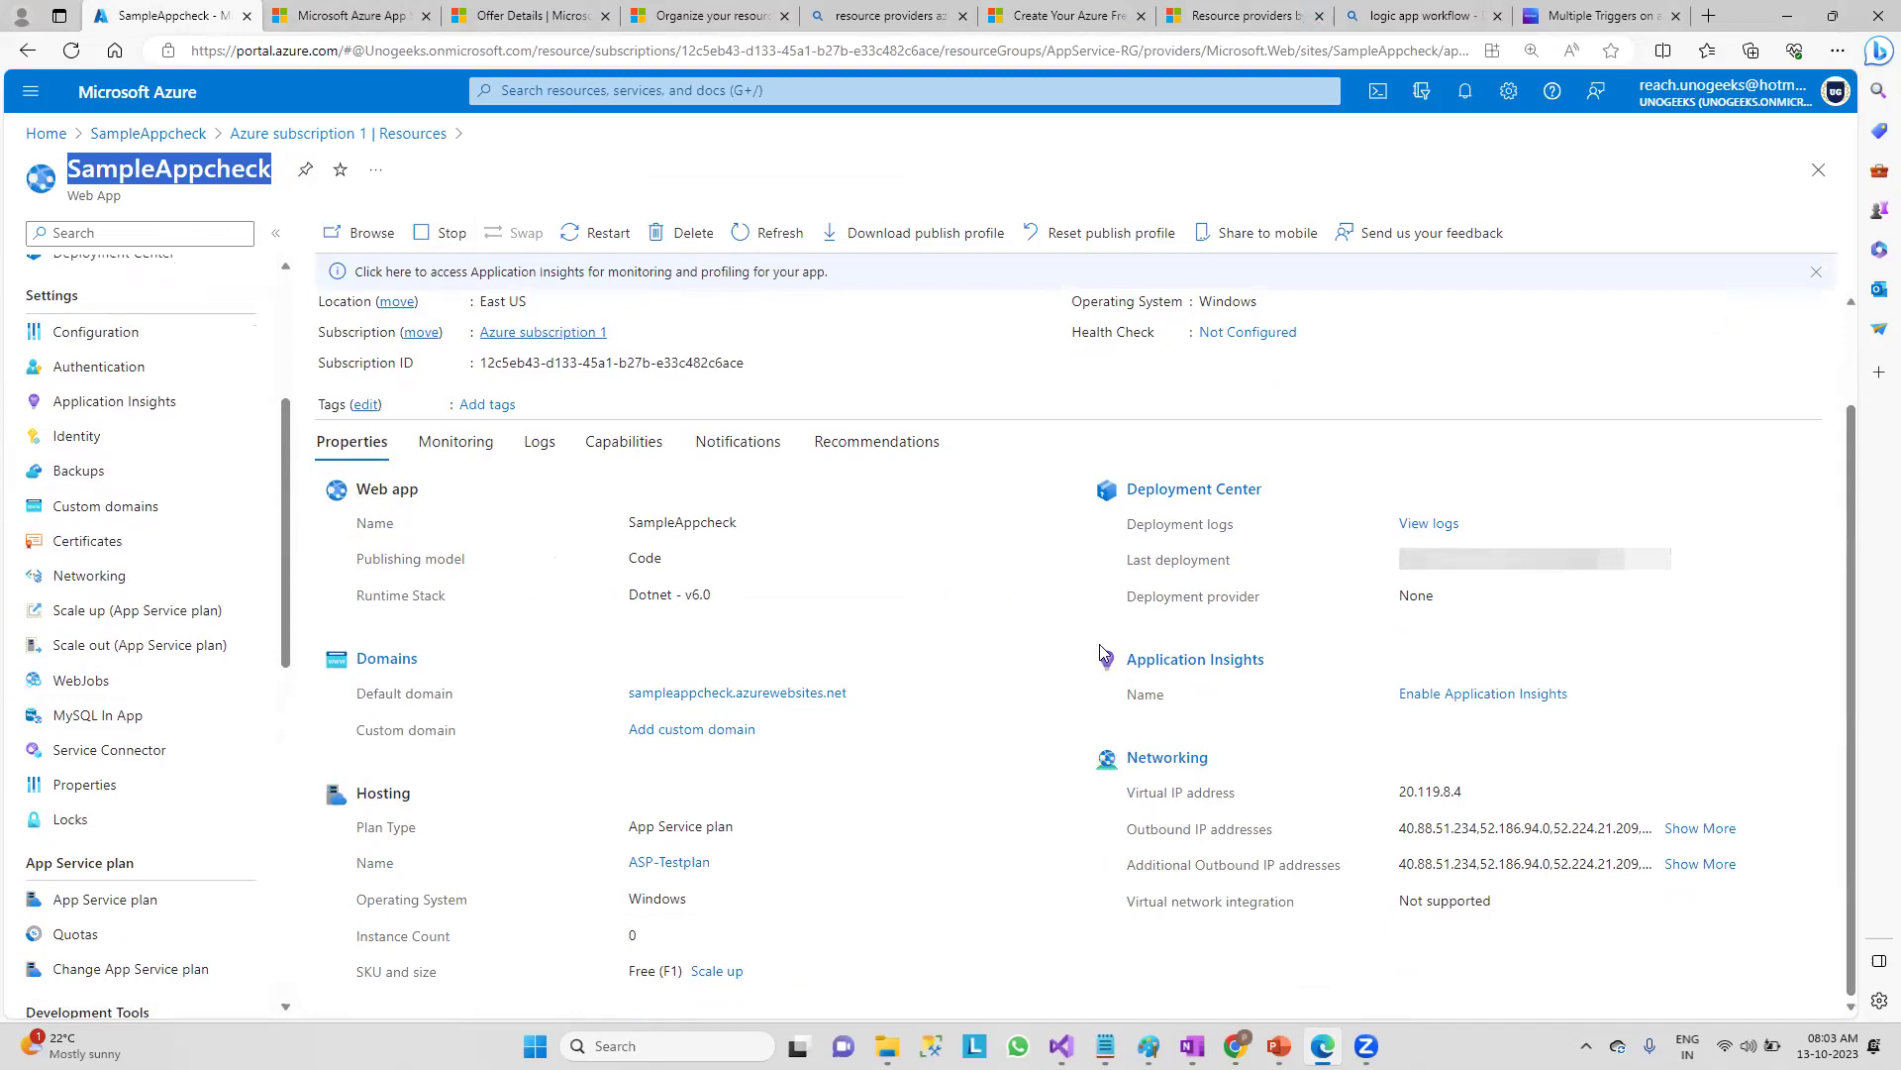
scroll(1106, 652, up, 1)
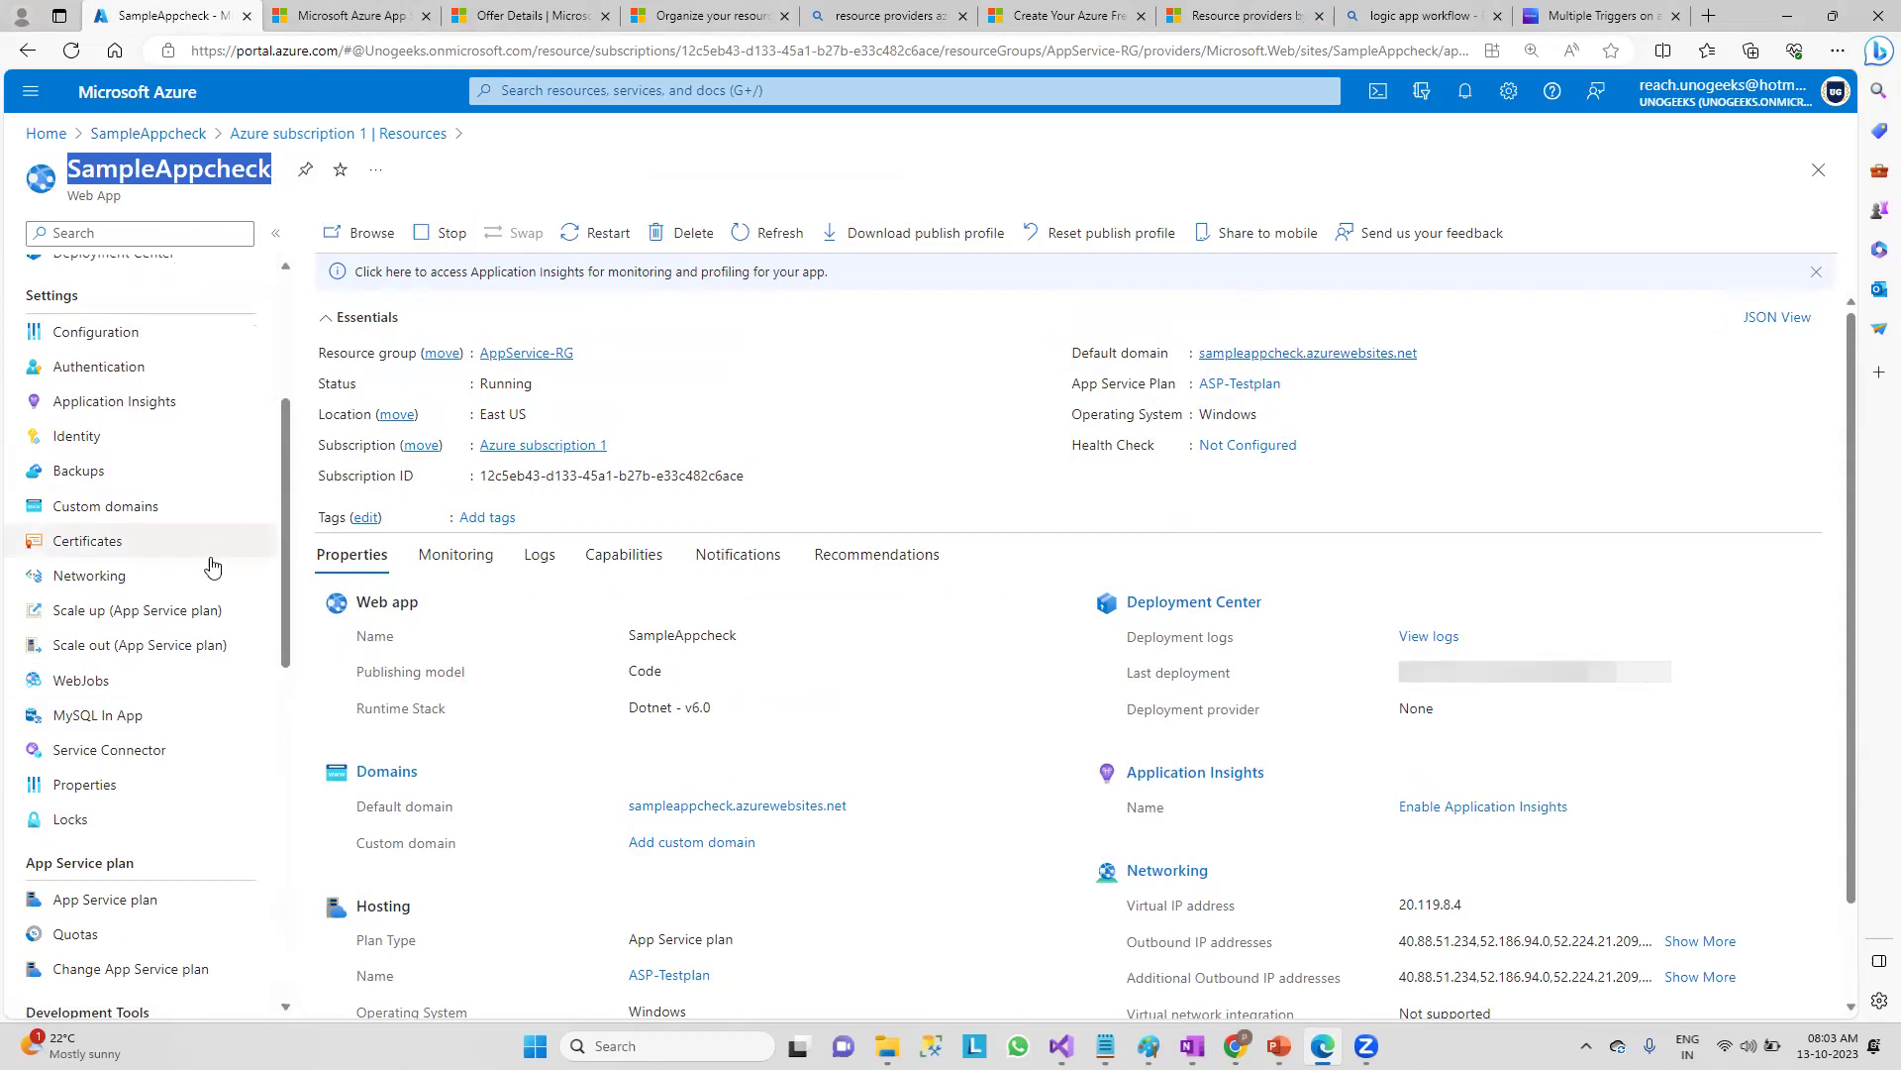
scroll(178, 614, down, 5)
scroll(179, 624, up, 5)
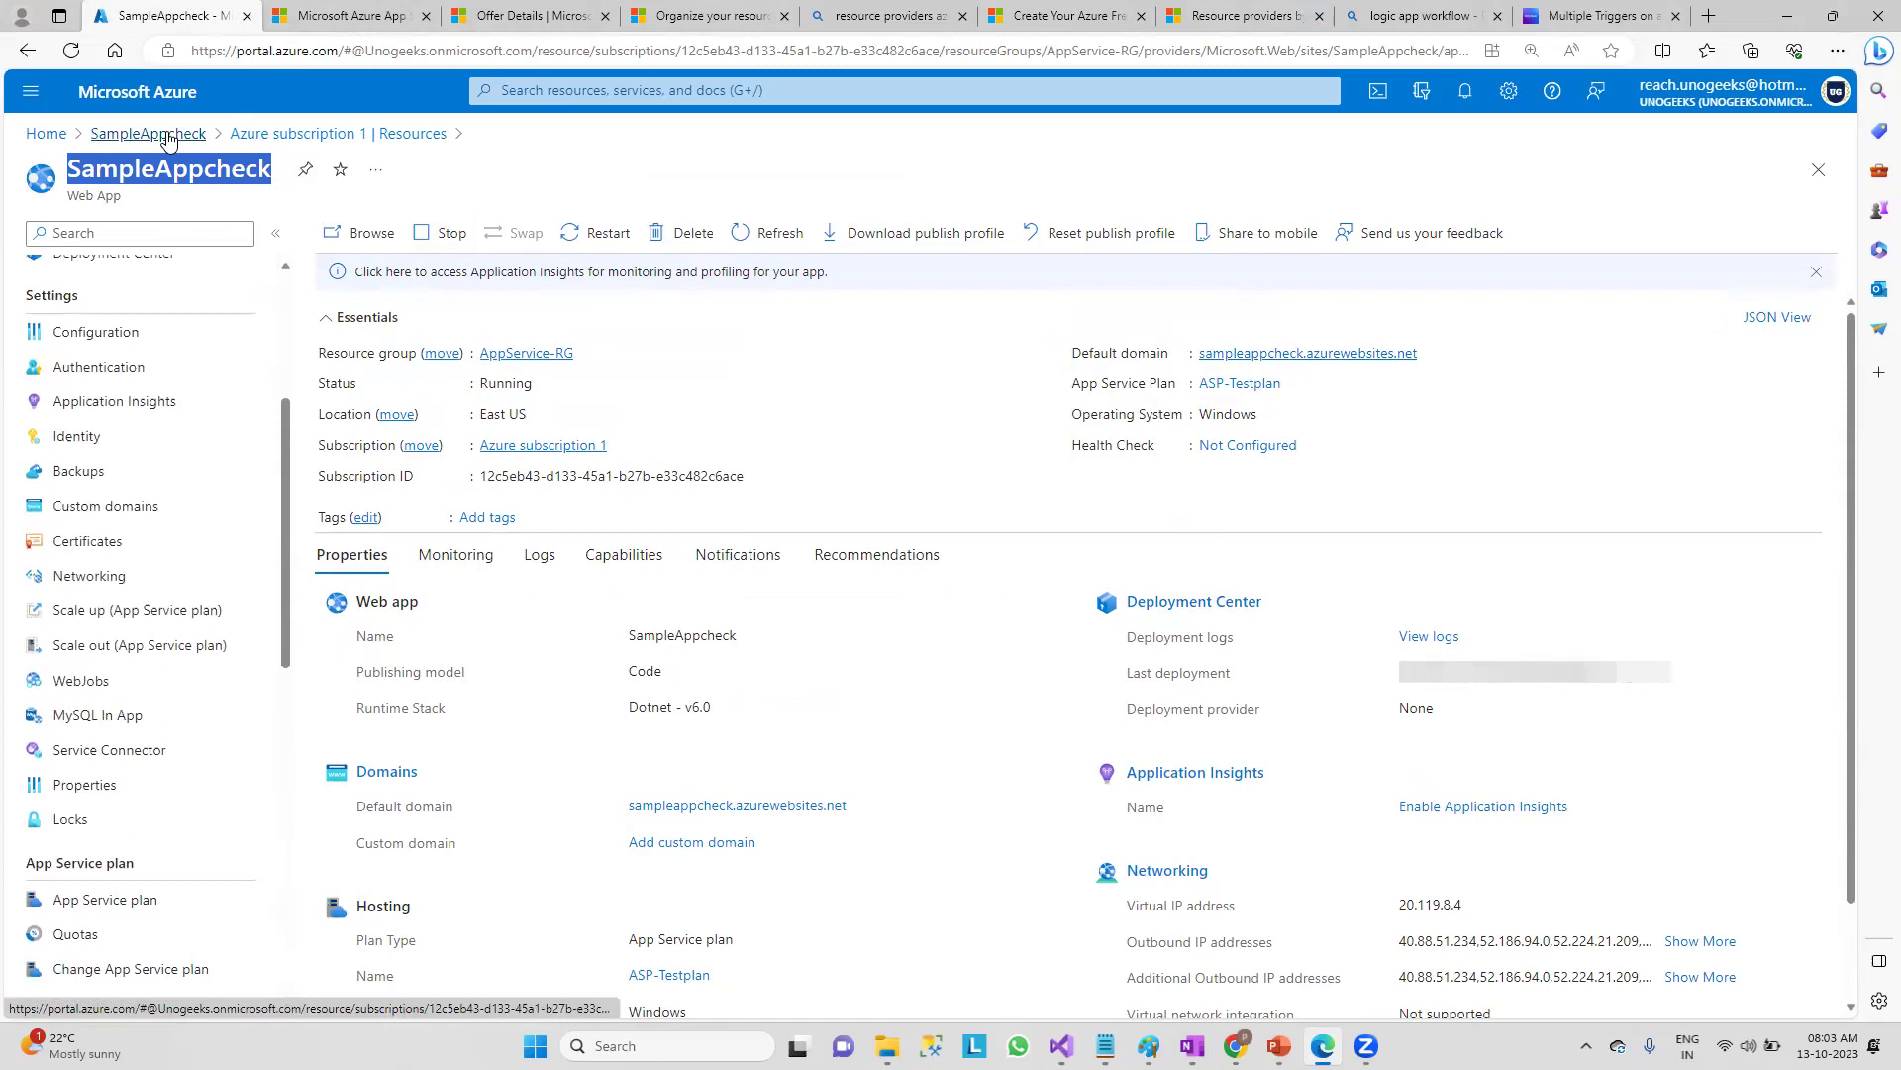
- Go back to the portal home and open the resource providers list of Azure subscription 1
click(46, 134)
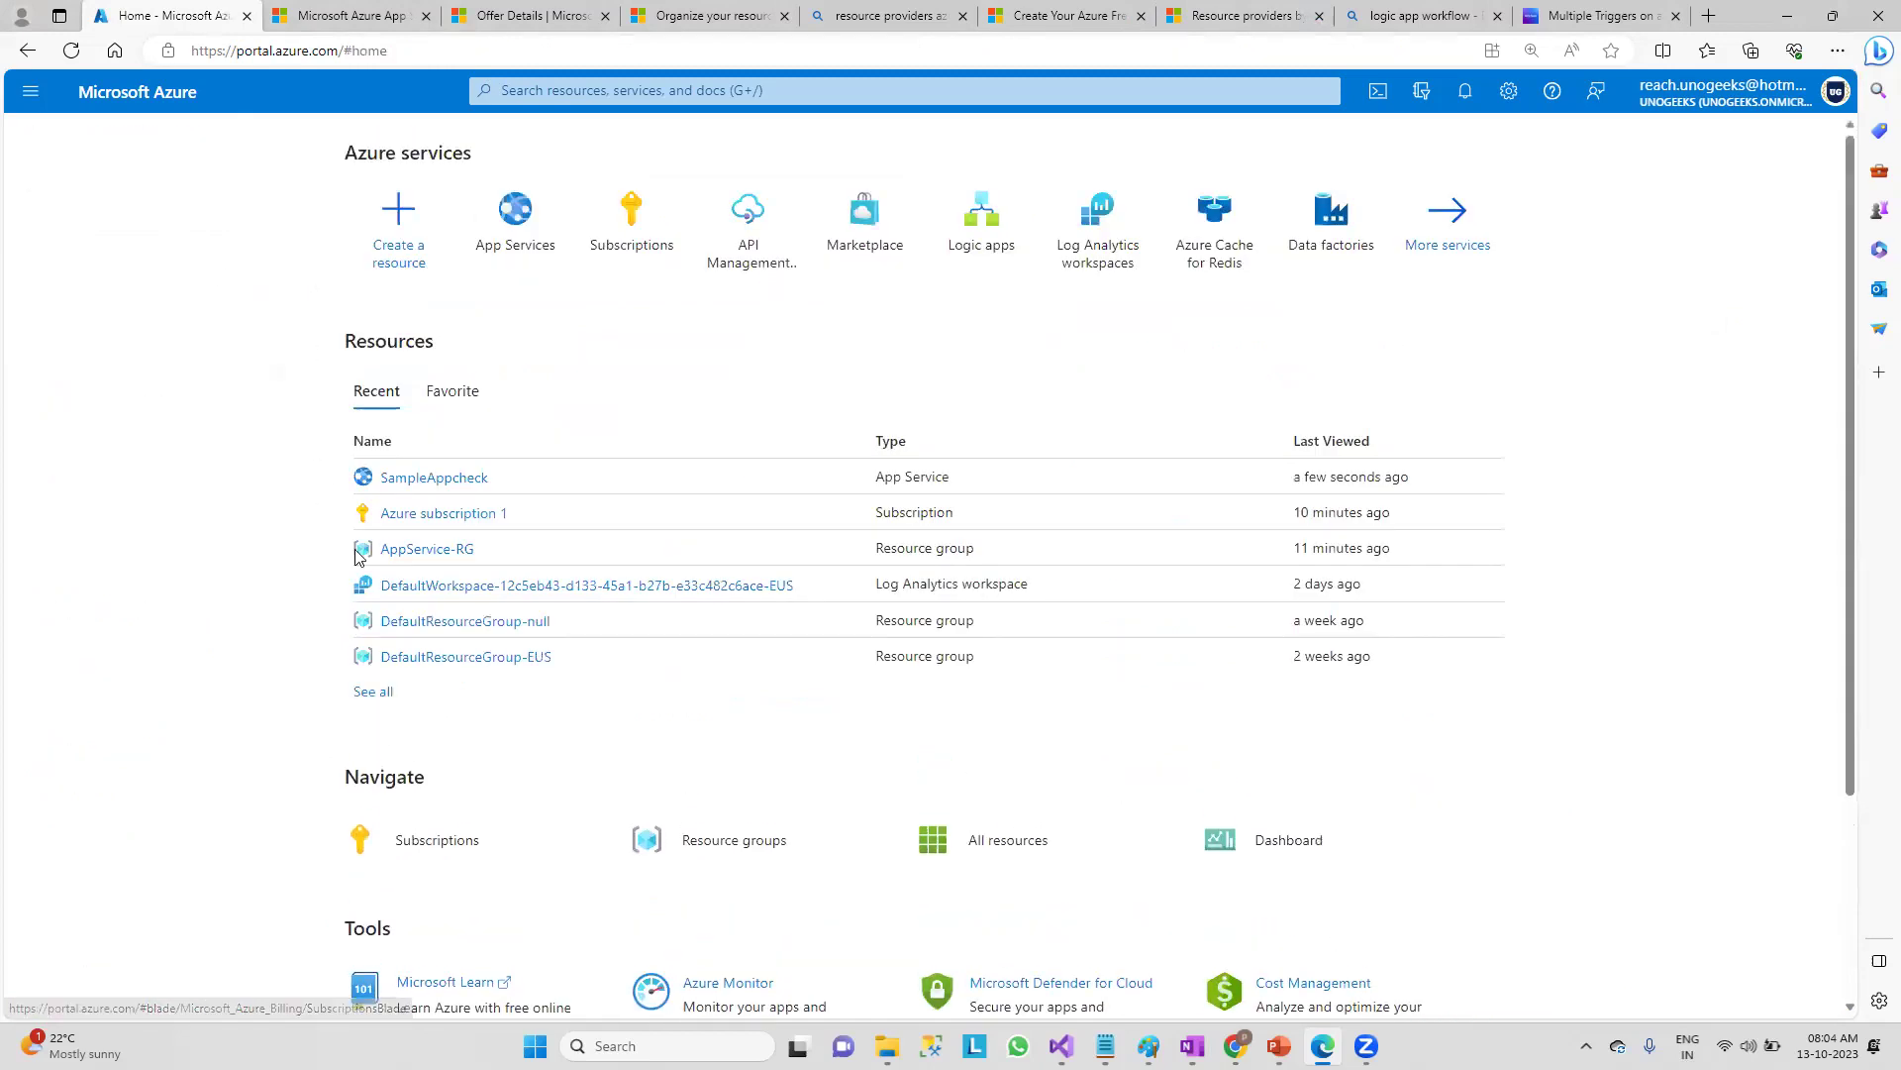
click(626, 260)
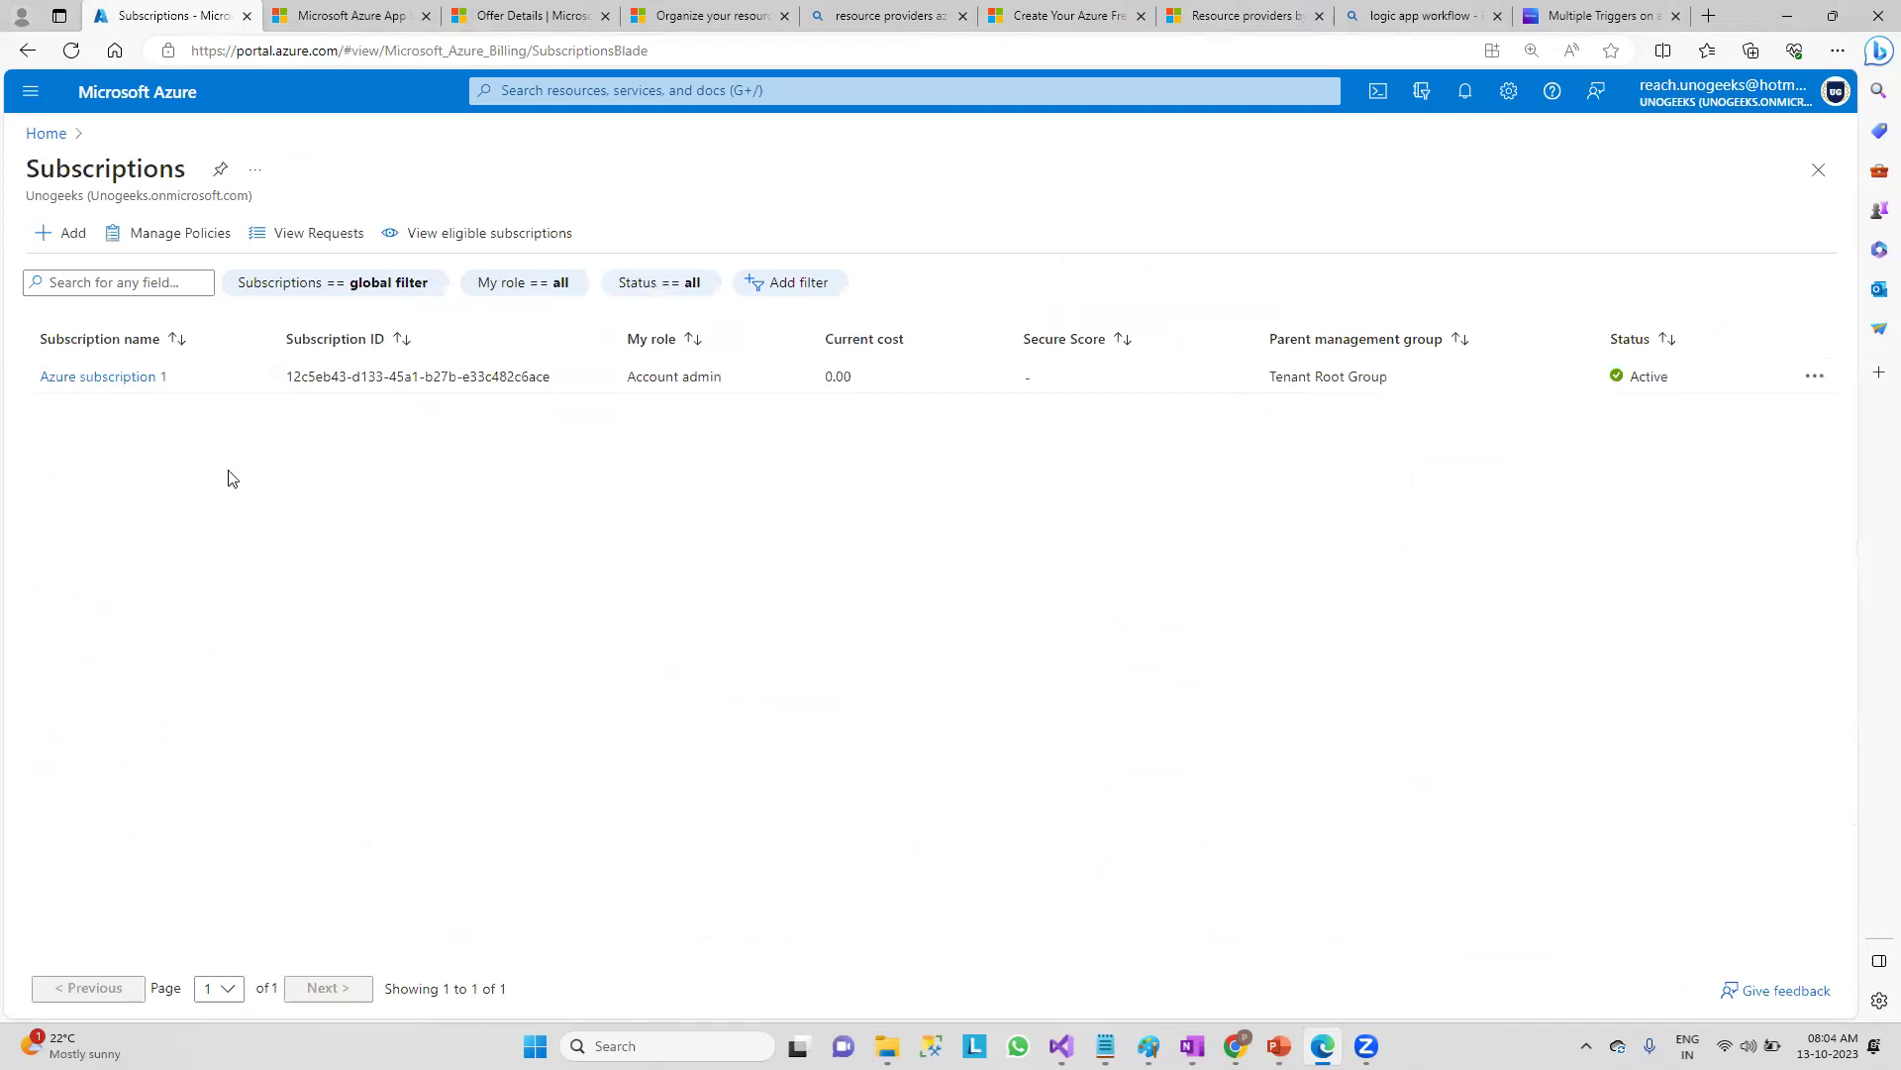
click(140, 375)
scroll(443, 869, down, 2)
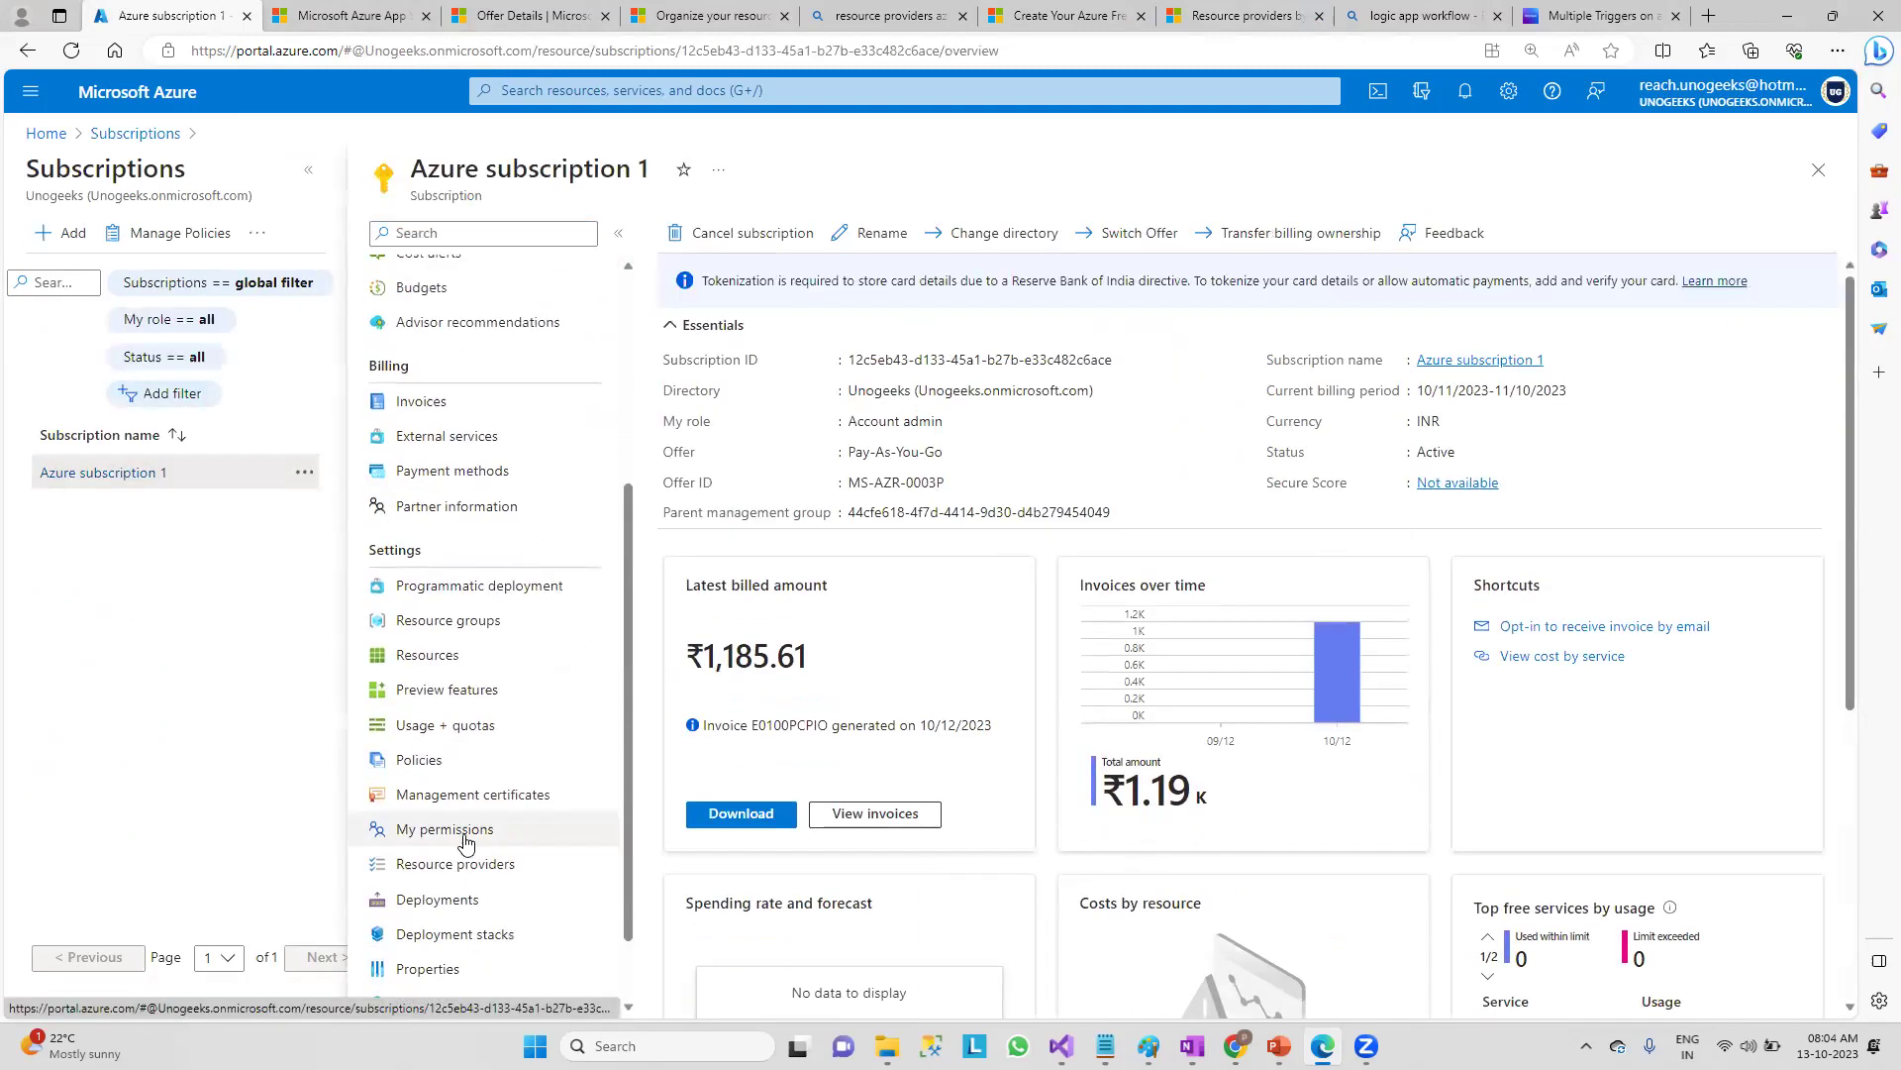
click(479, 864)
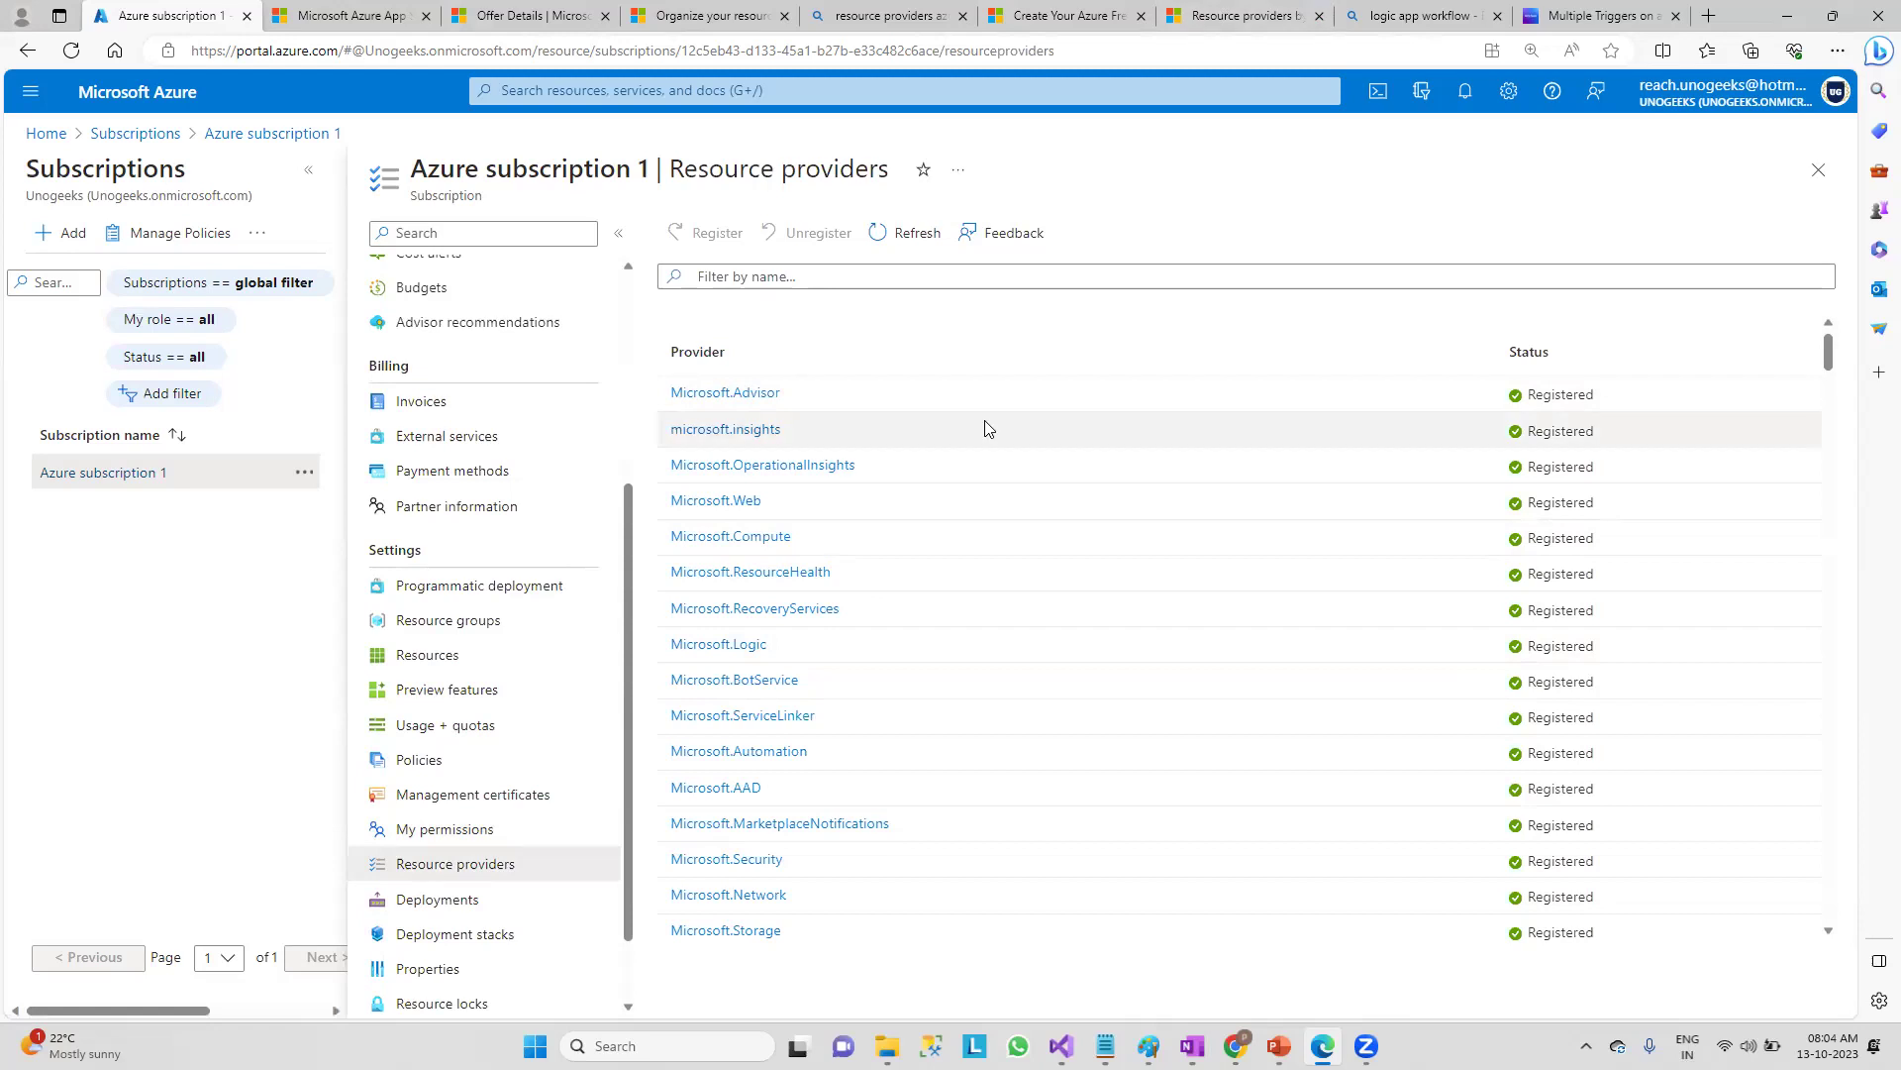
- View the details of the Microsoft.ApiSecurity provider, close them, and highlight that provider's registration status
scroll(955, 530, down, 10)
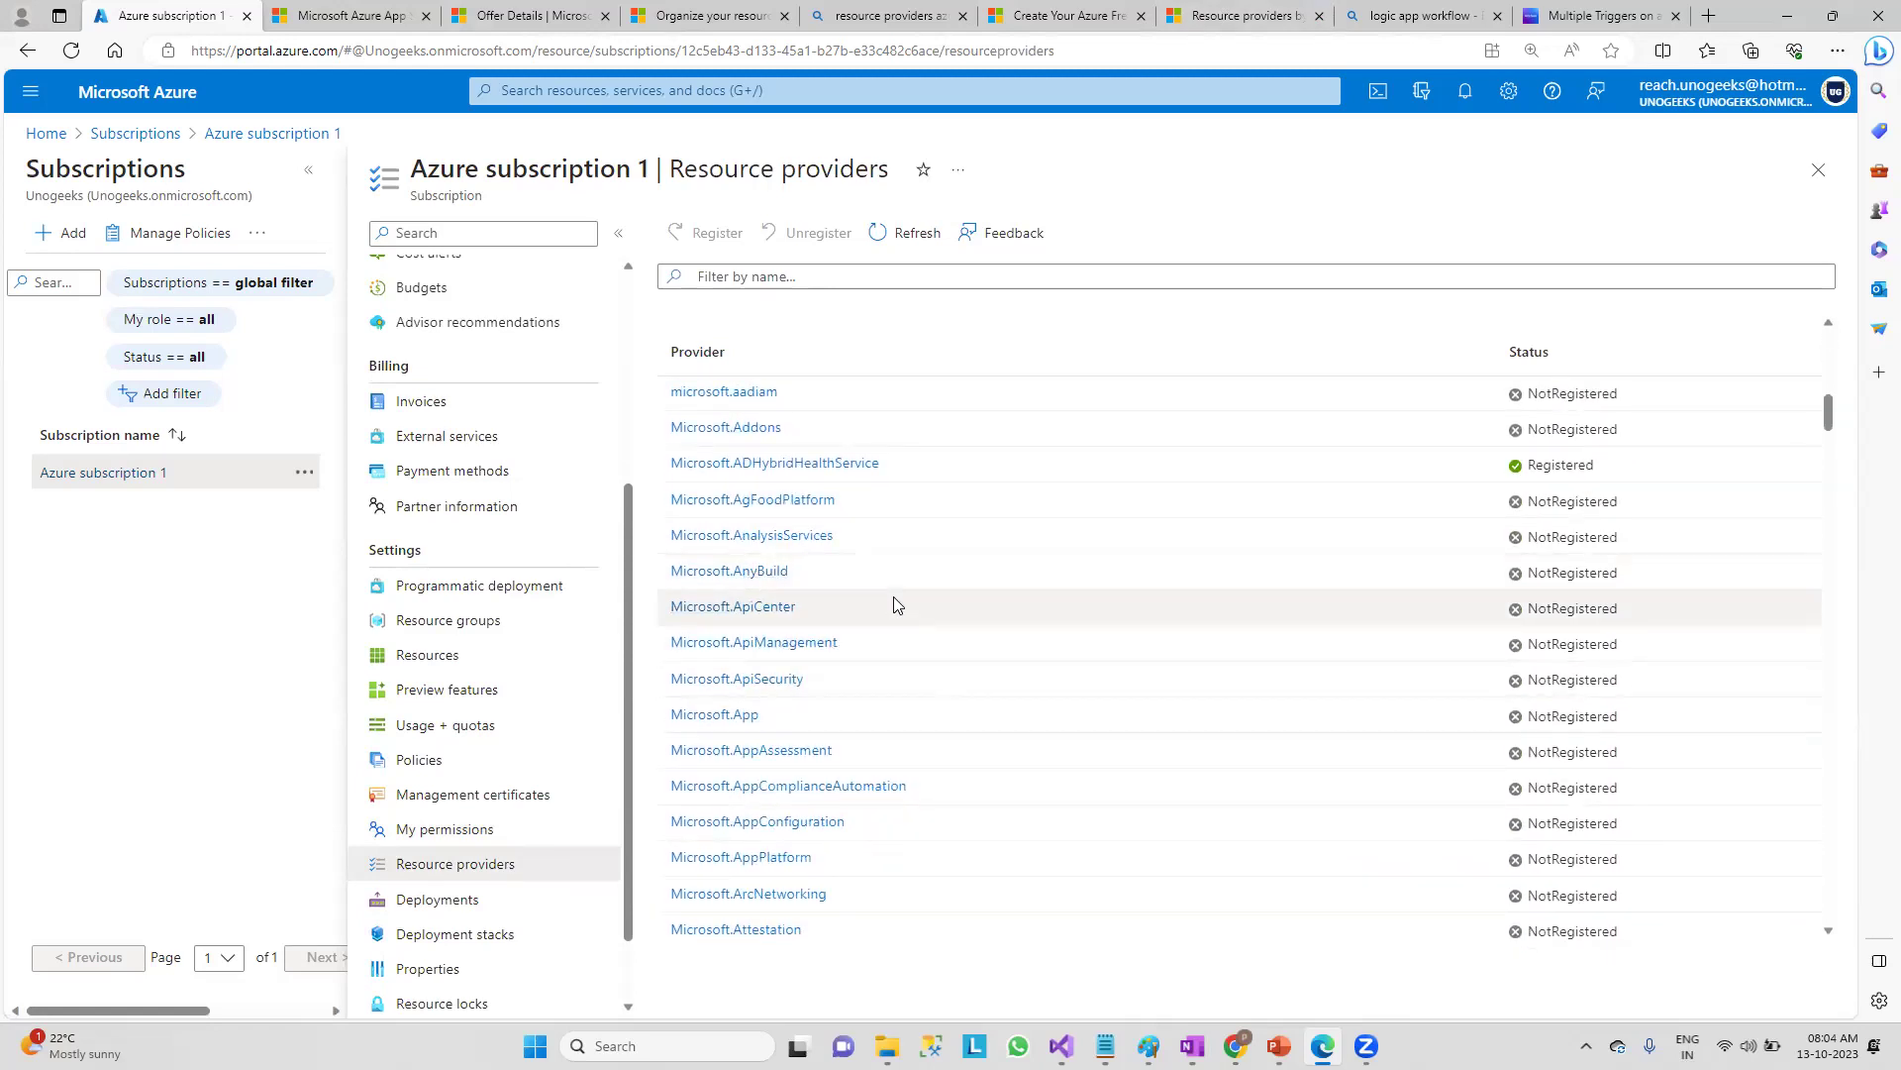
click(755, 682)
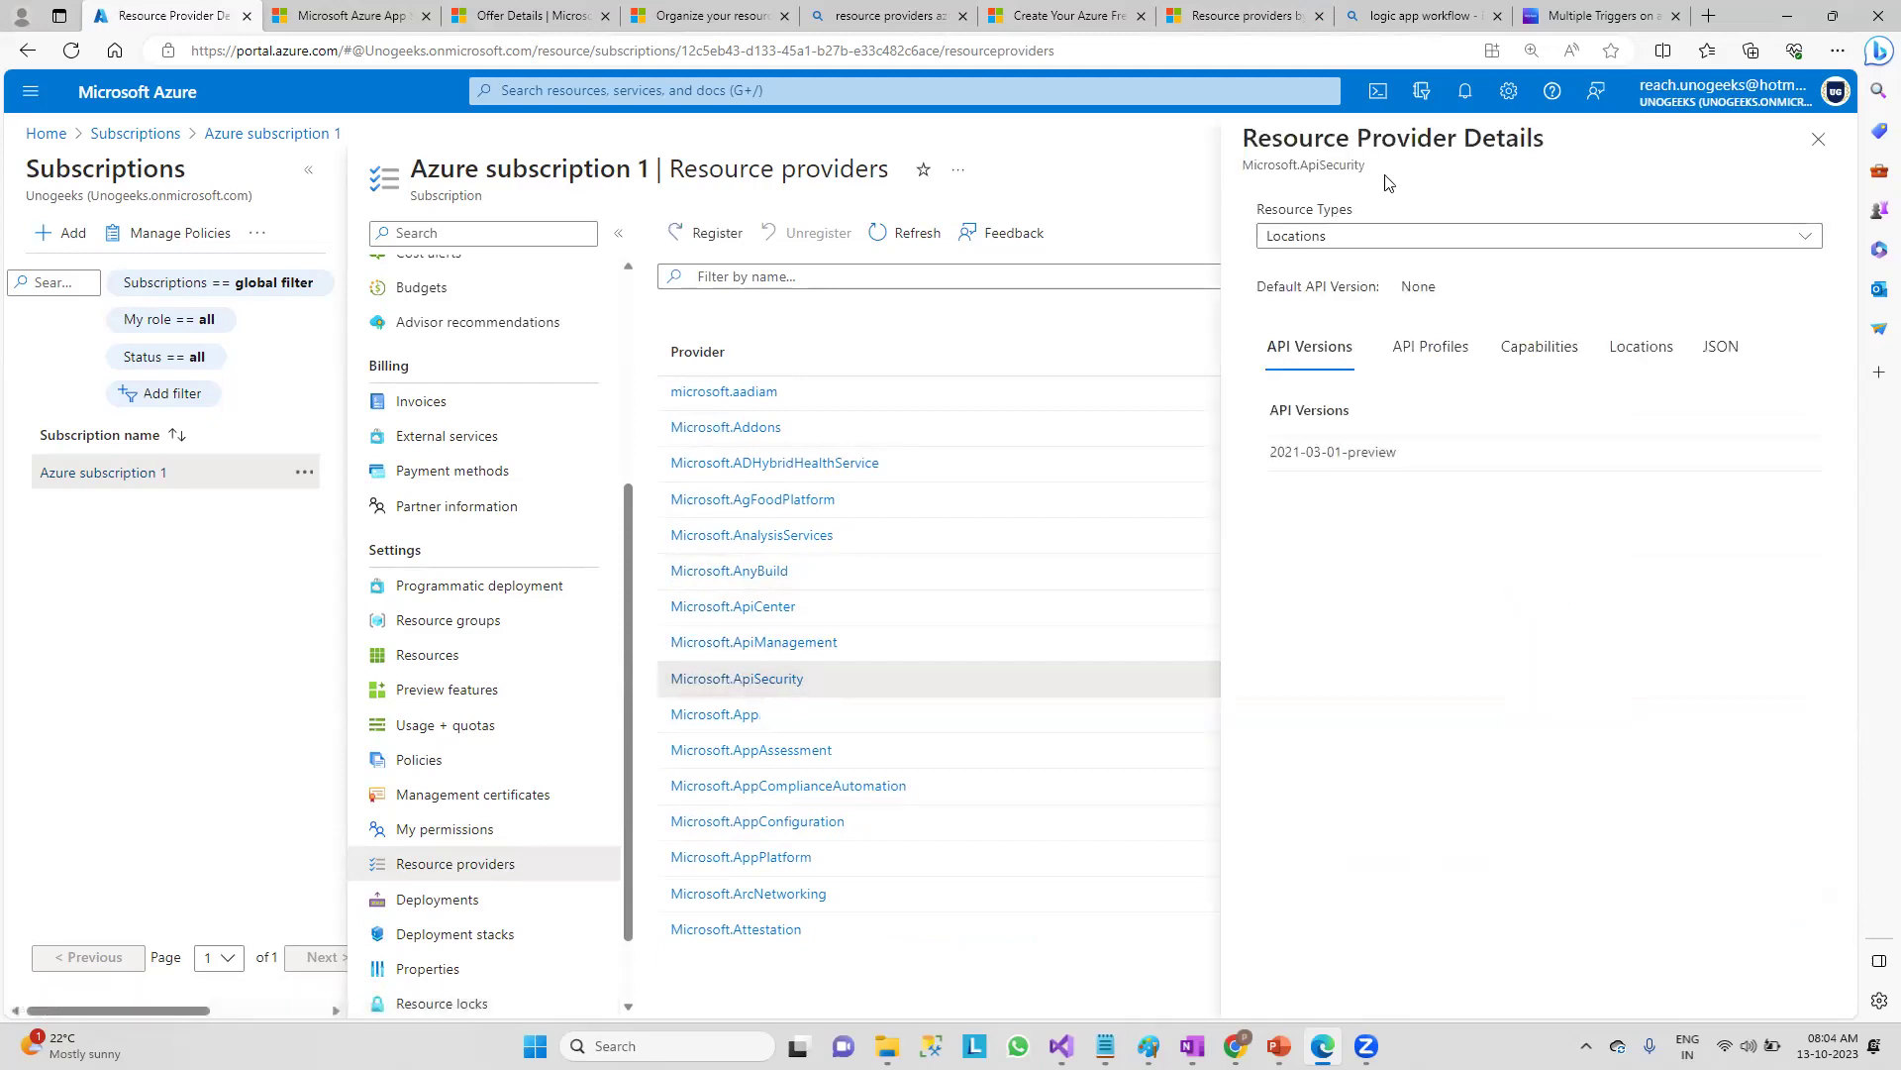
drag(827, 684, 669, 690)
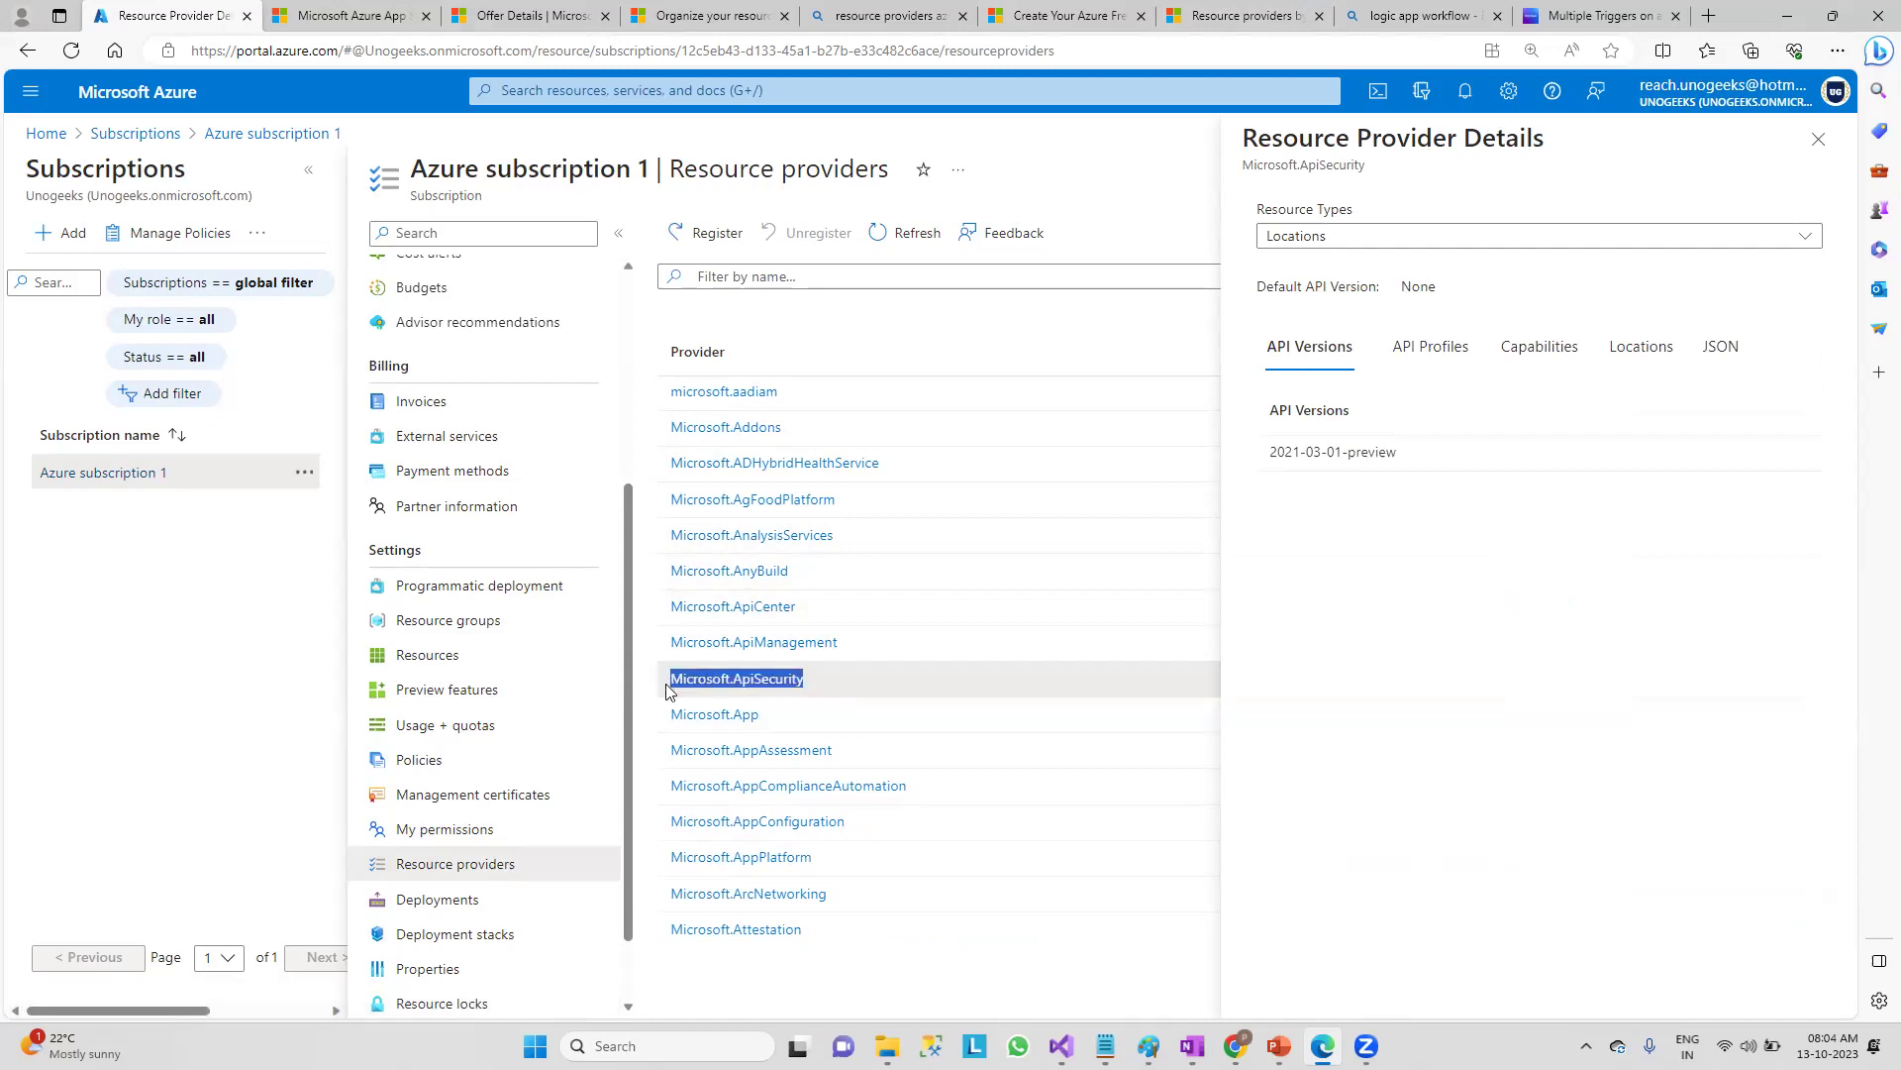
click(1818, 140)
double_click(1533, 679)
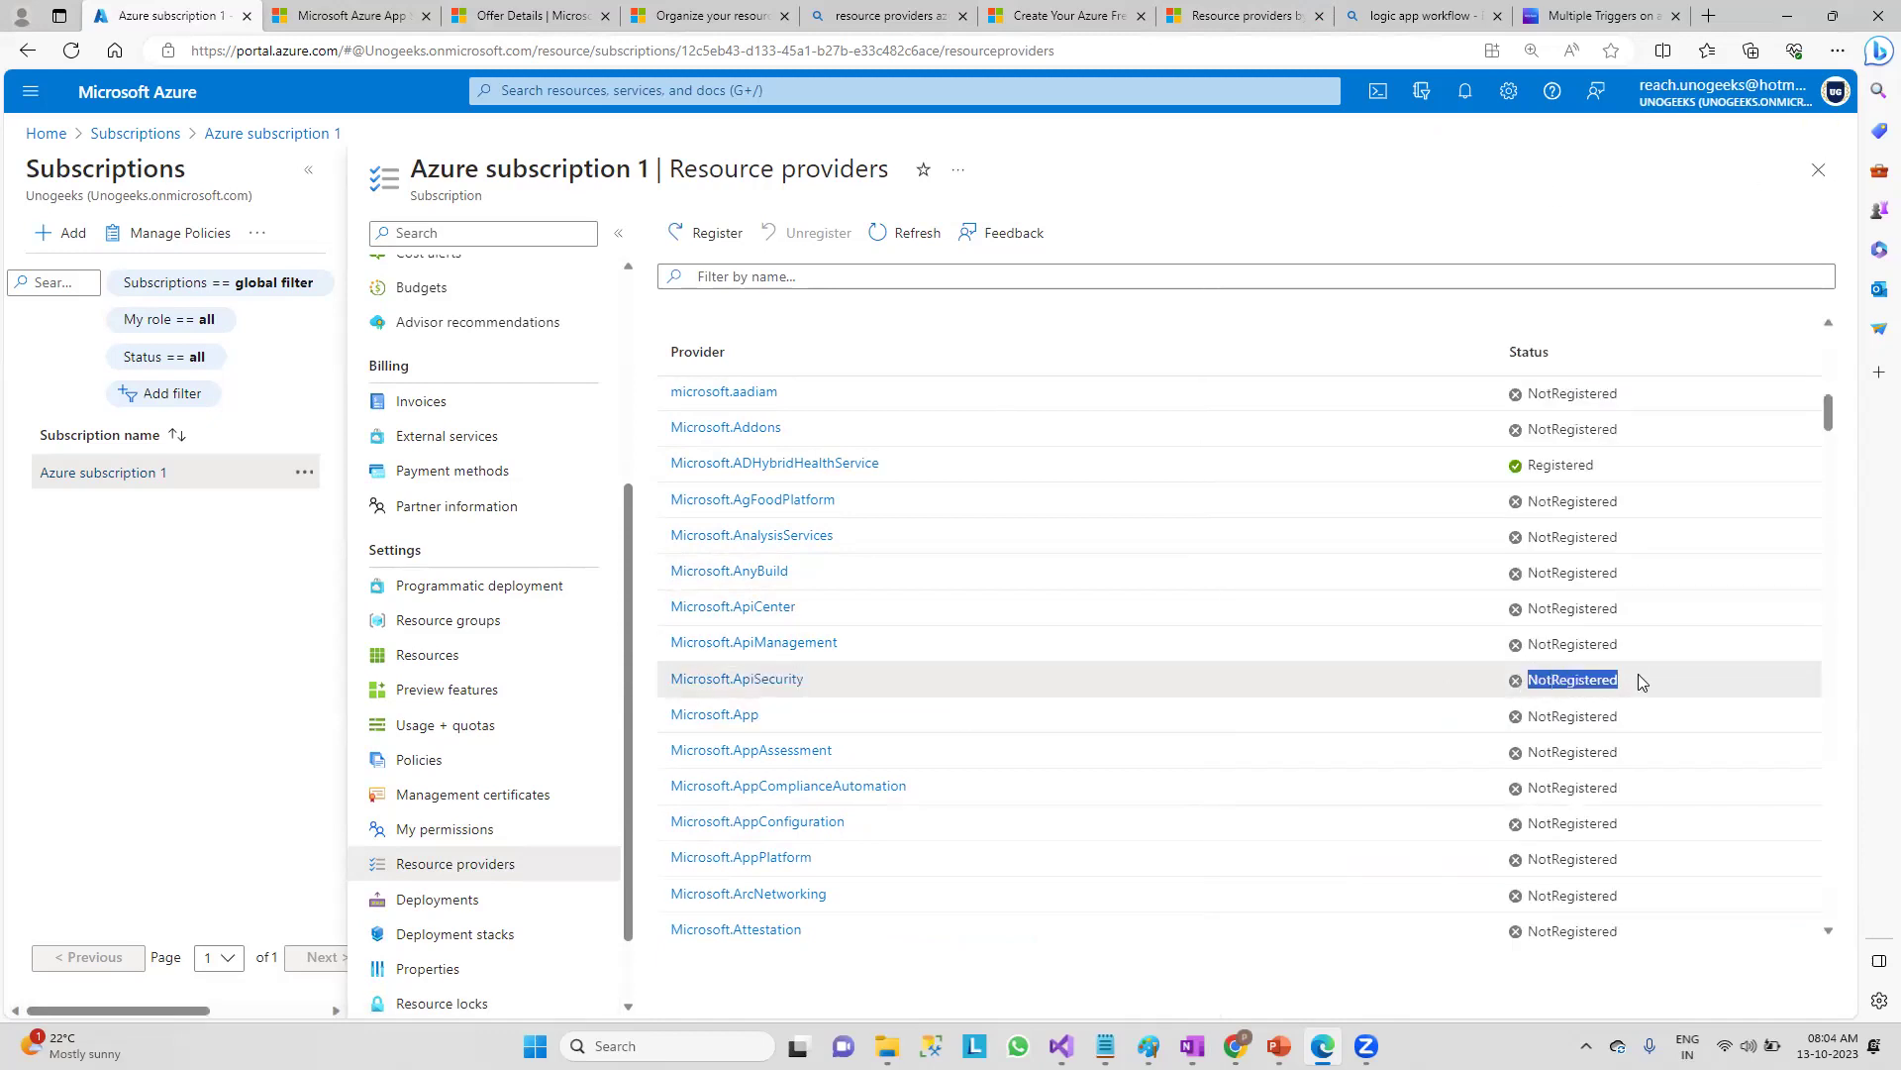
- Search the portal for "app se" and dismiss the search results
click(586, 95)
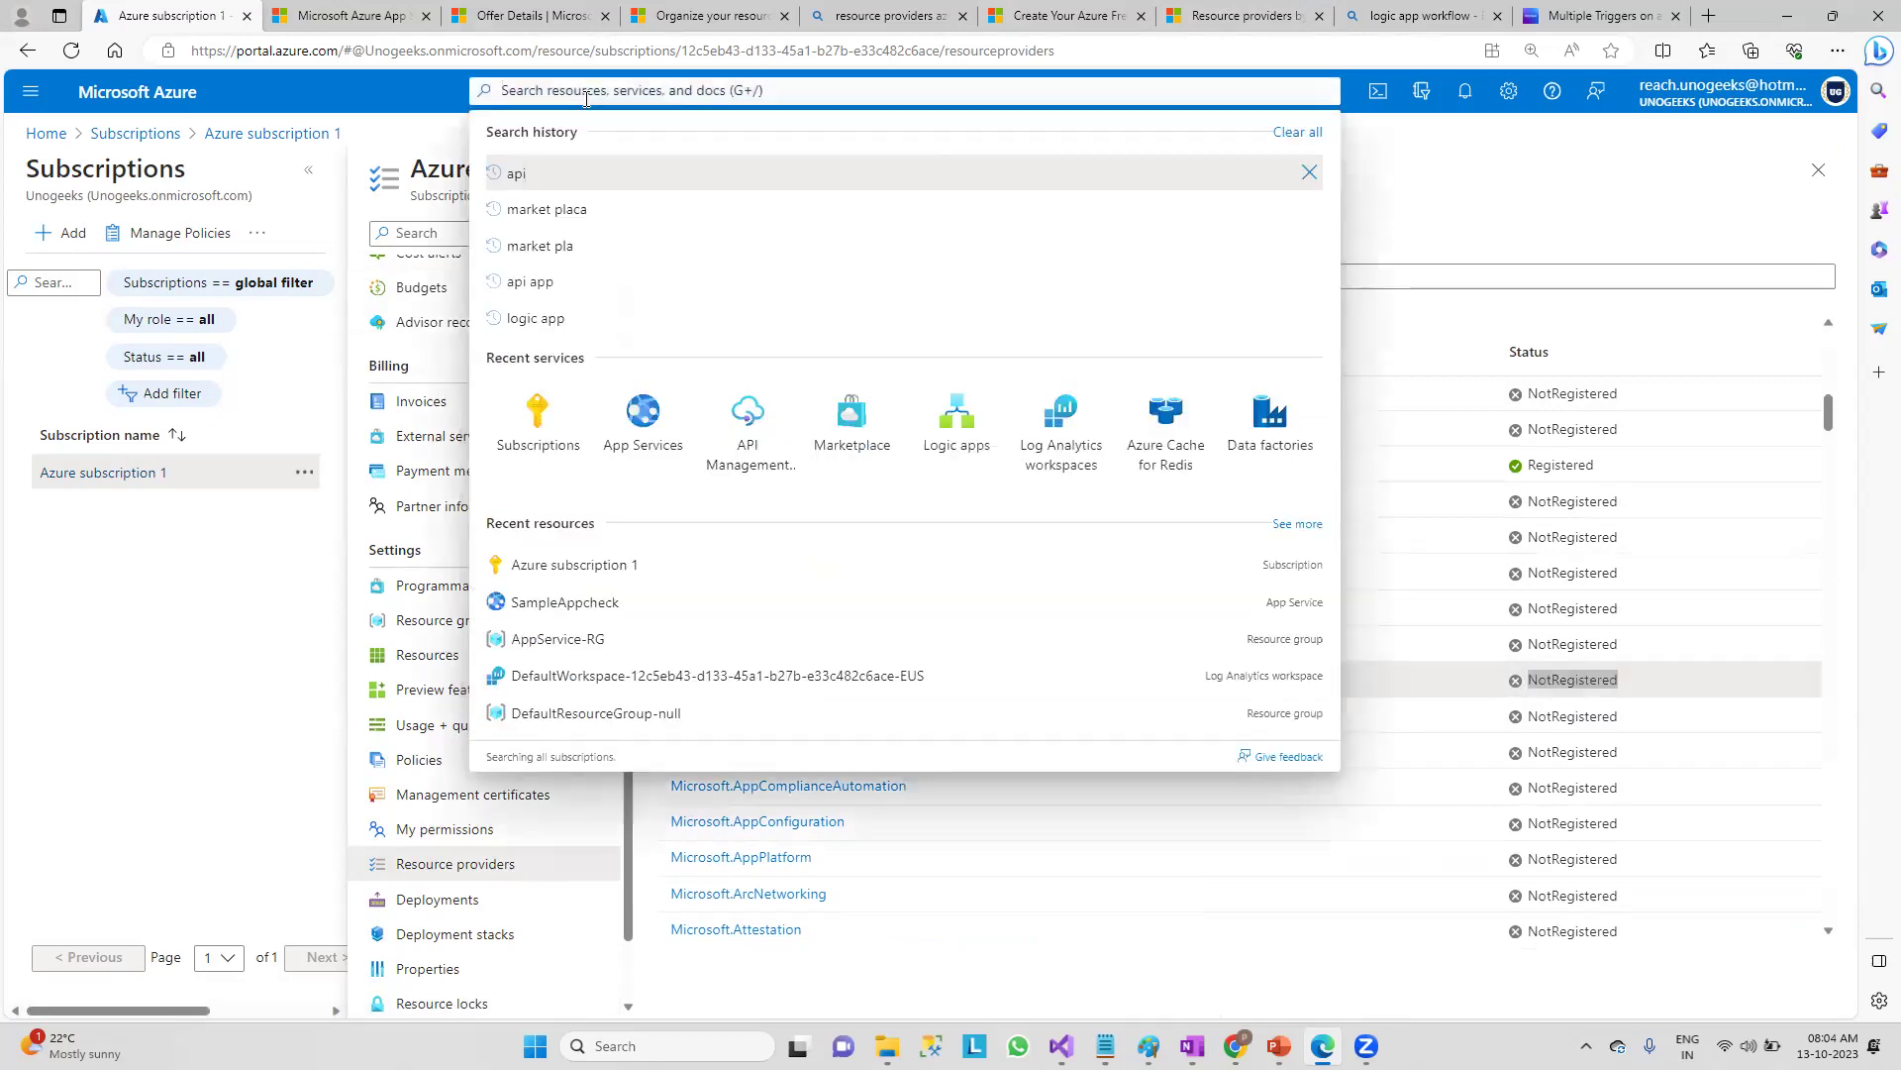
text(app se)
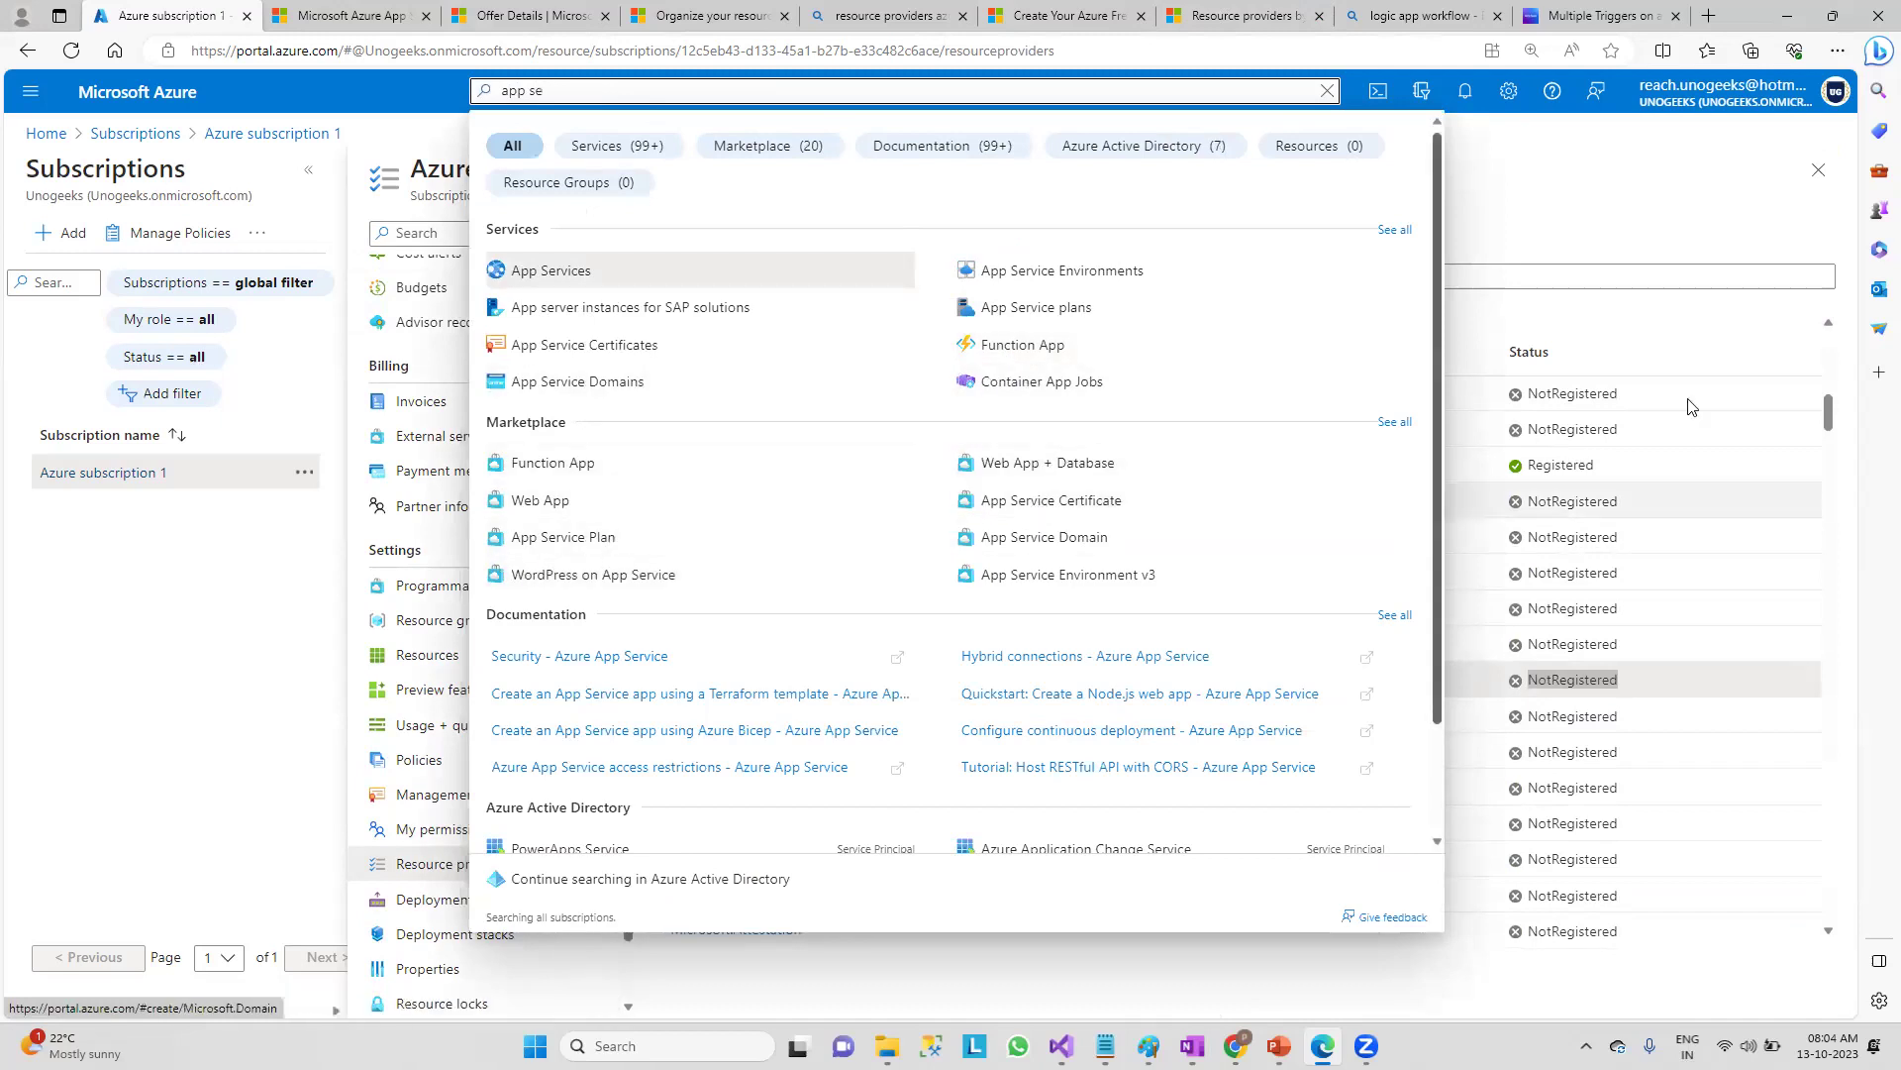
click(1568, 180)
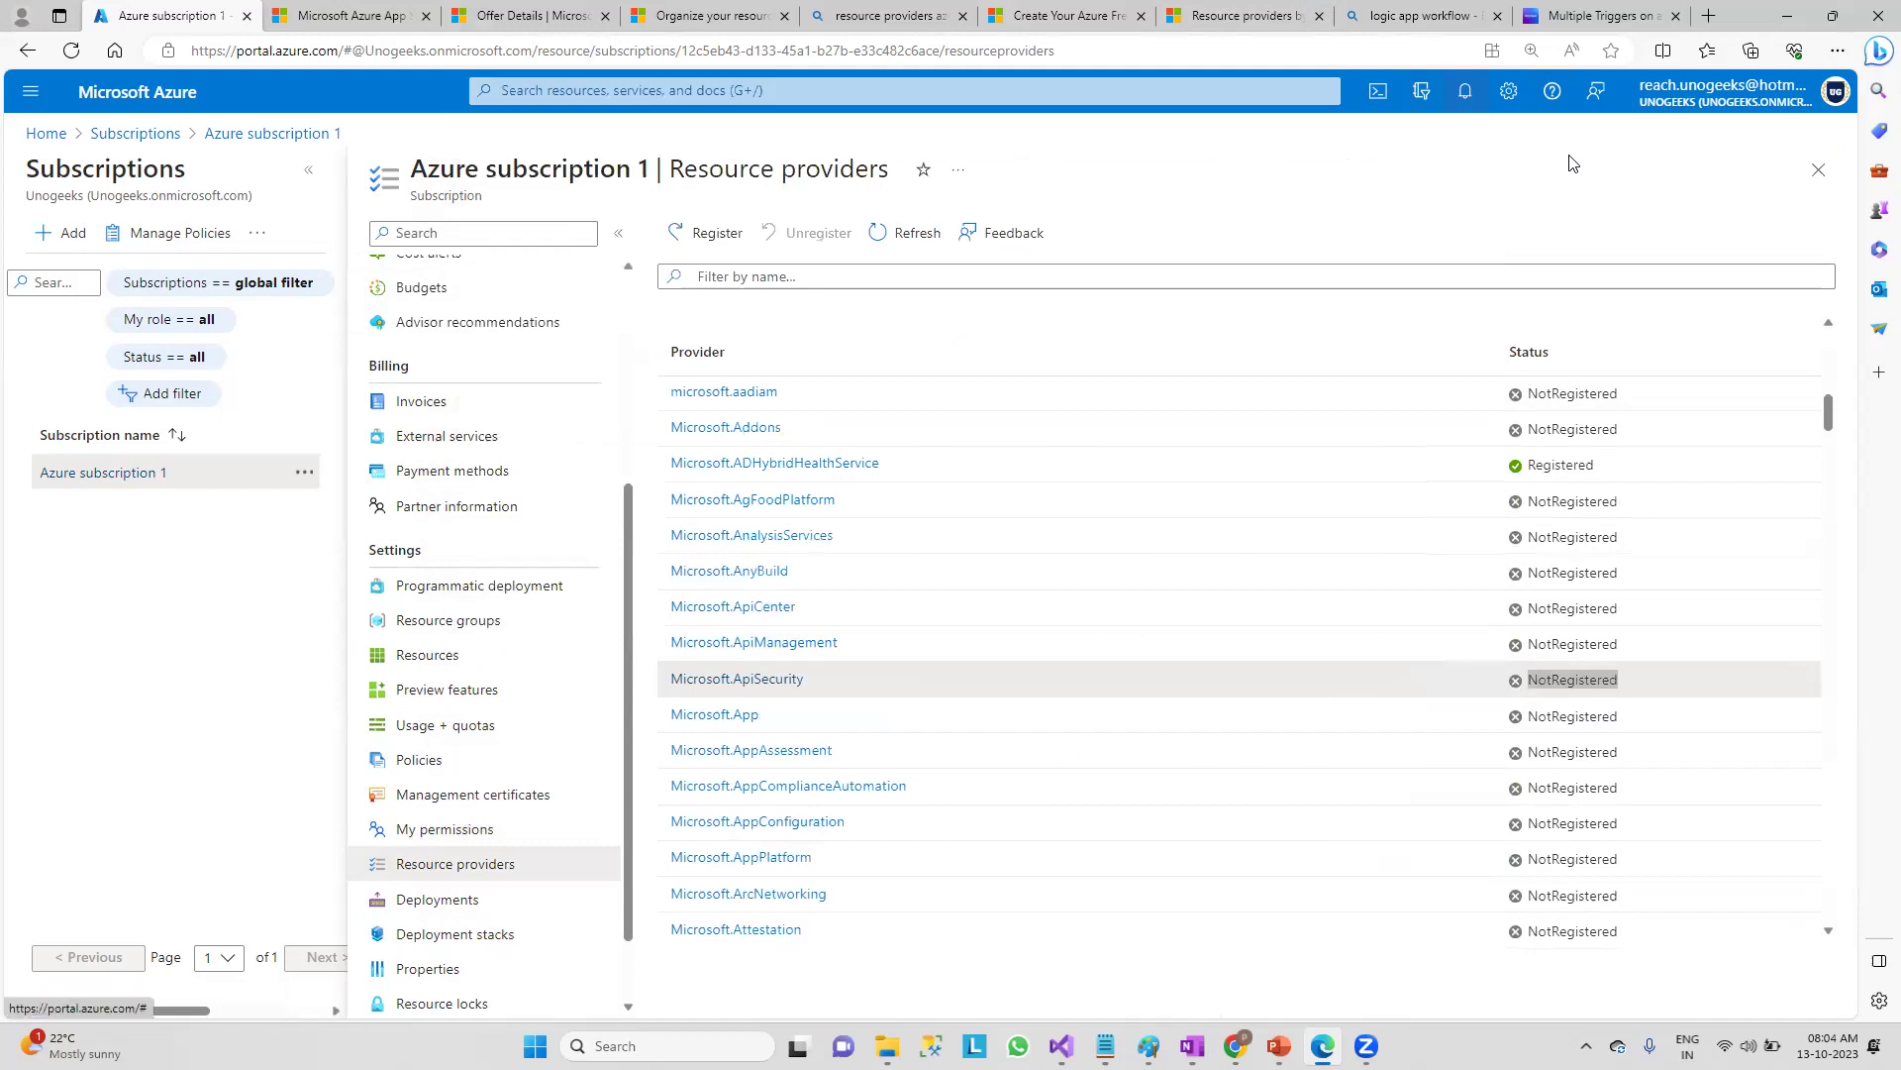
- Highlight the registration statuses of Microsoft.ApiSecurity and Microsoft.ADHybridHealthService, and return to the start of the provider list
drag(1629, 689, 1526, 690)
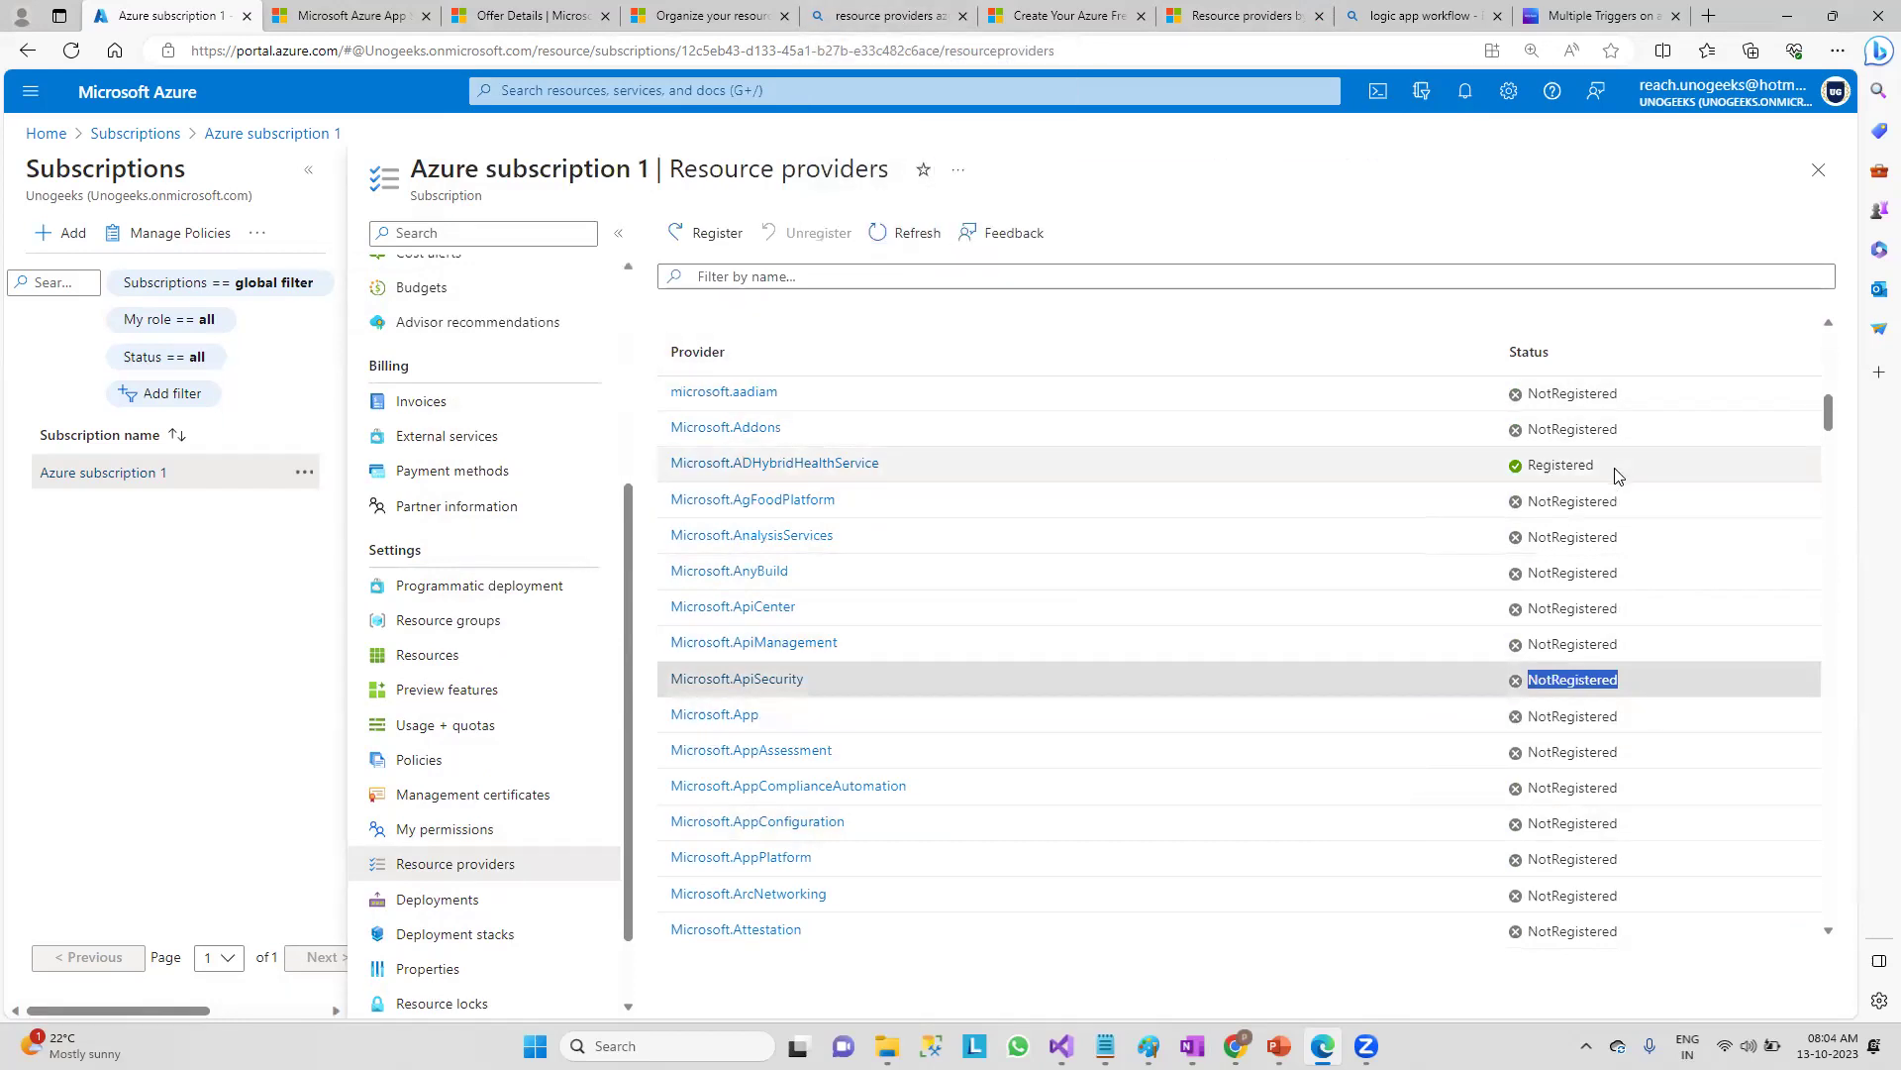
double_click(1559, 465)
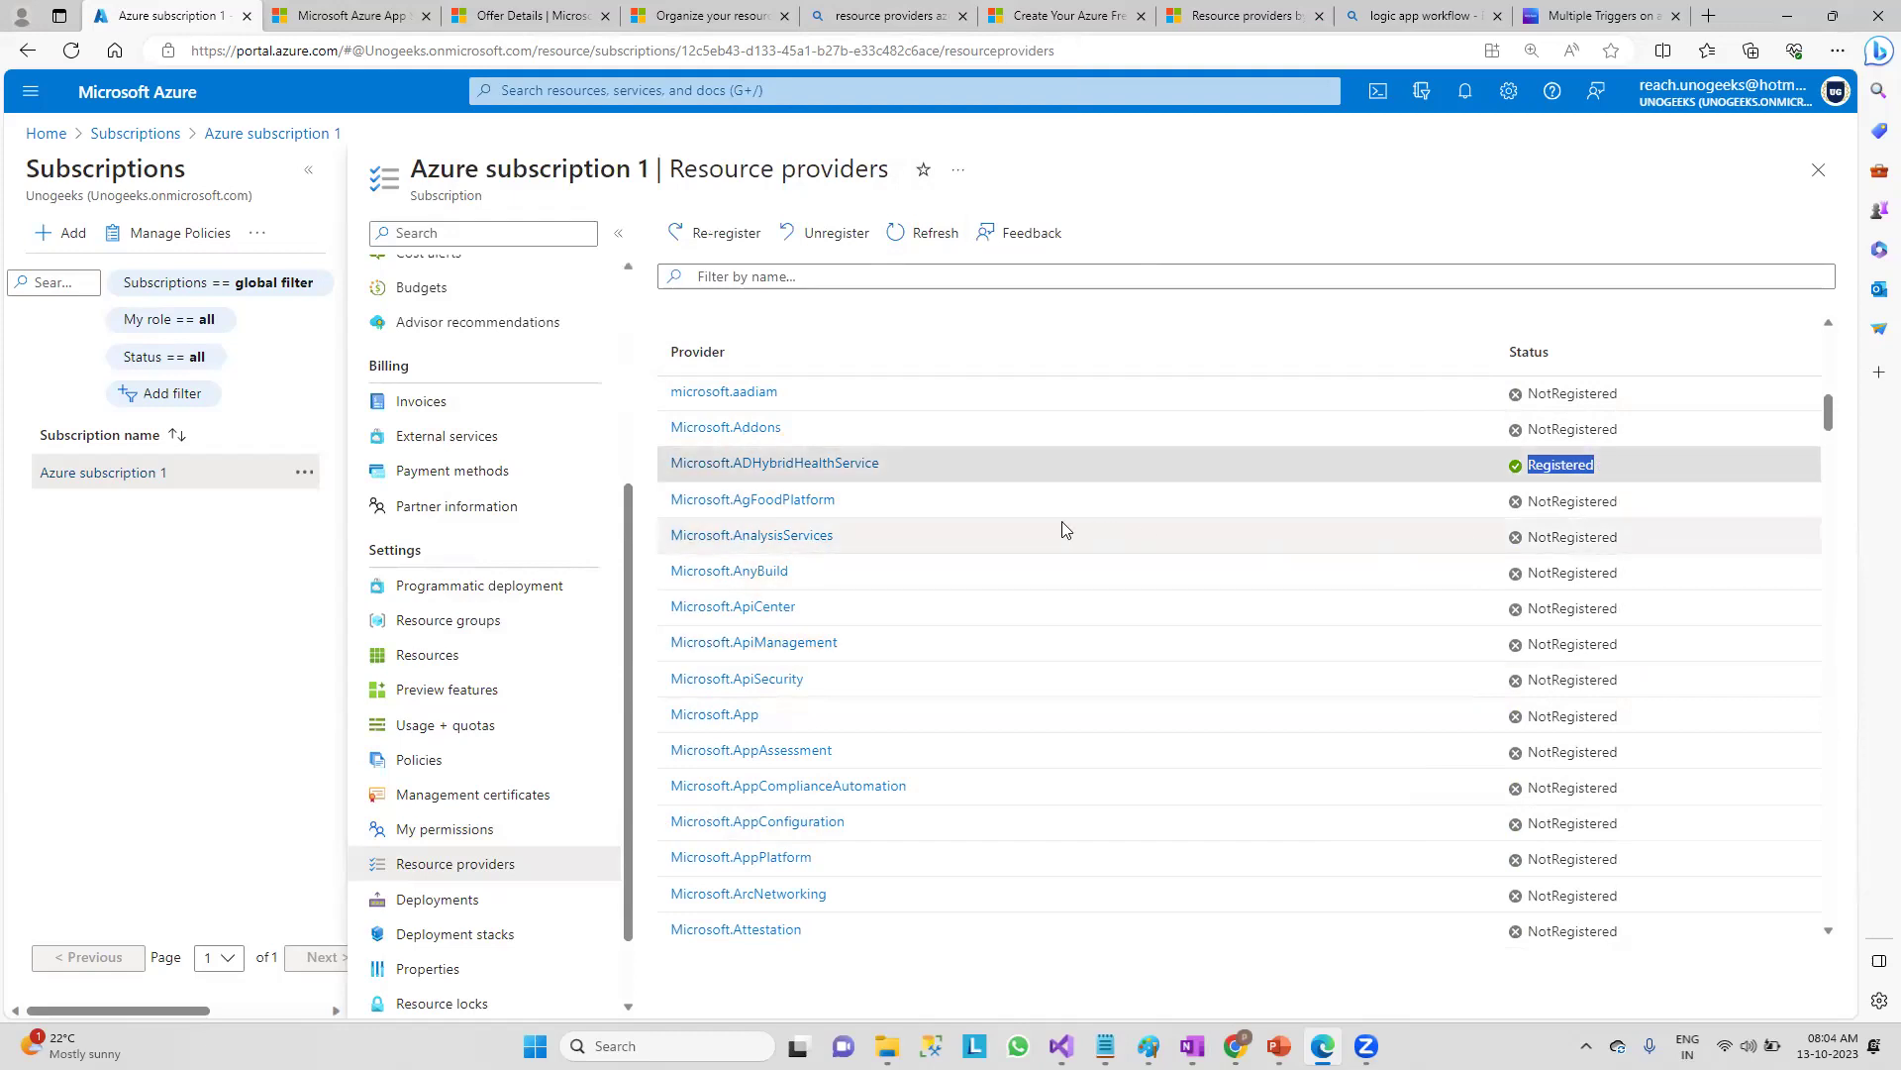
scroll(1062, 521, up, 8)
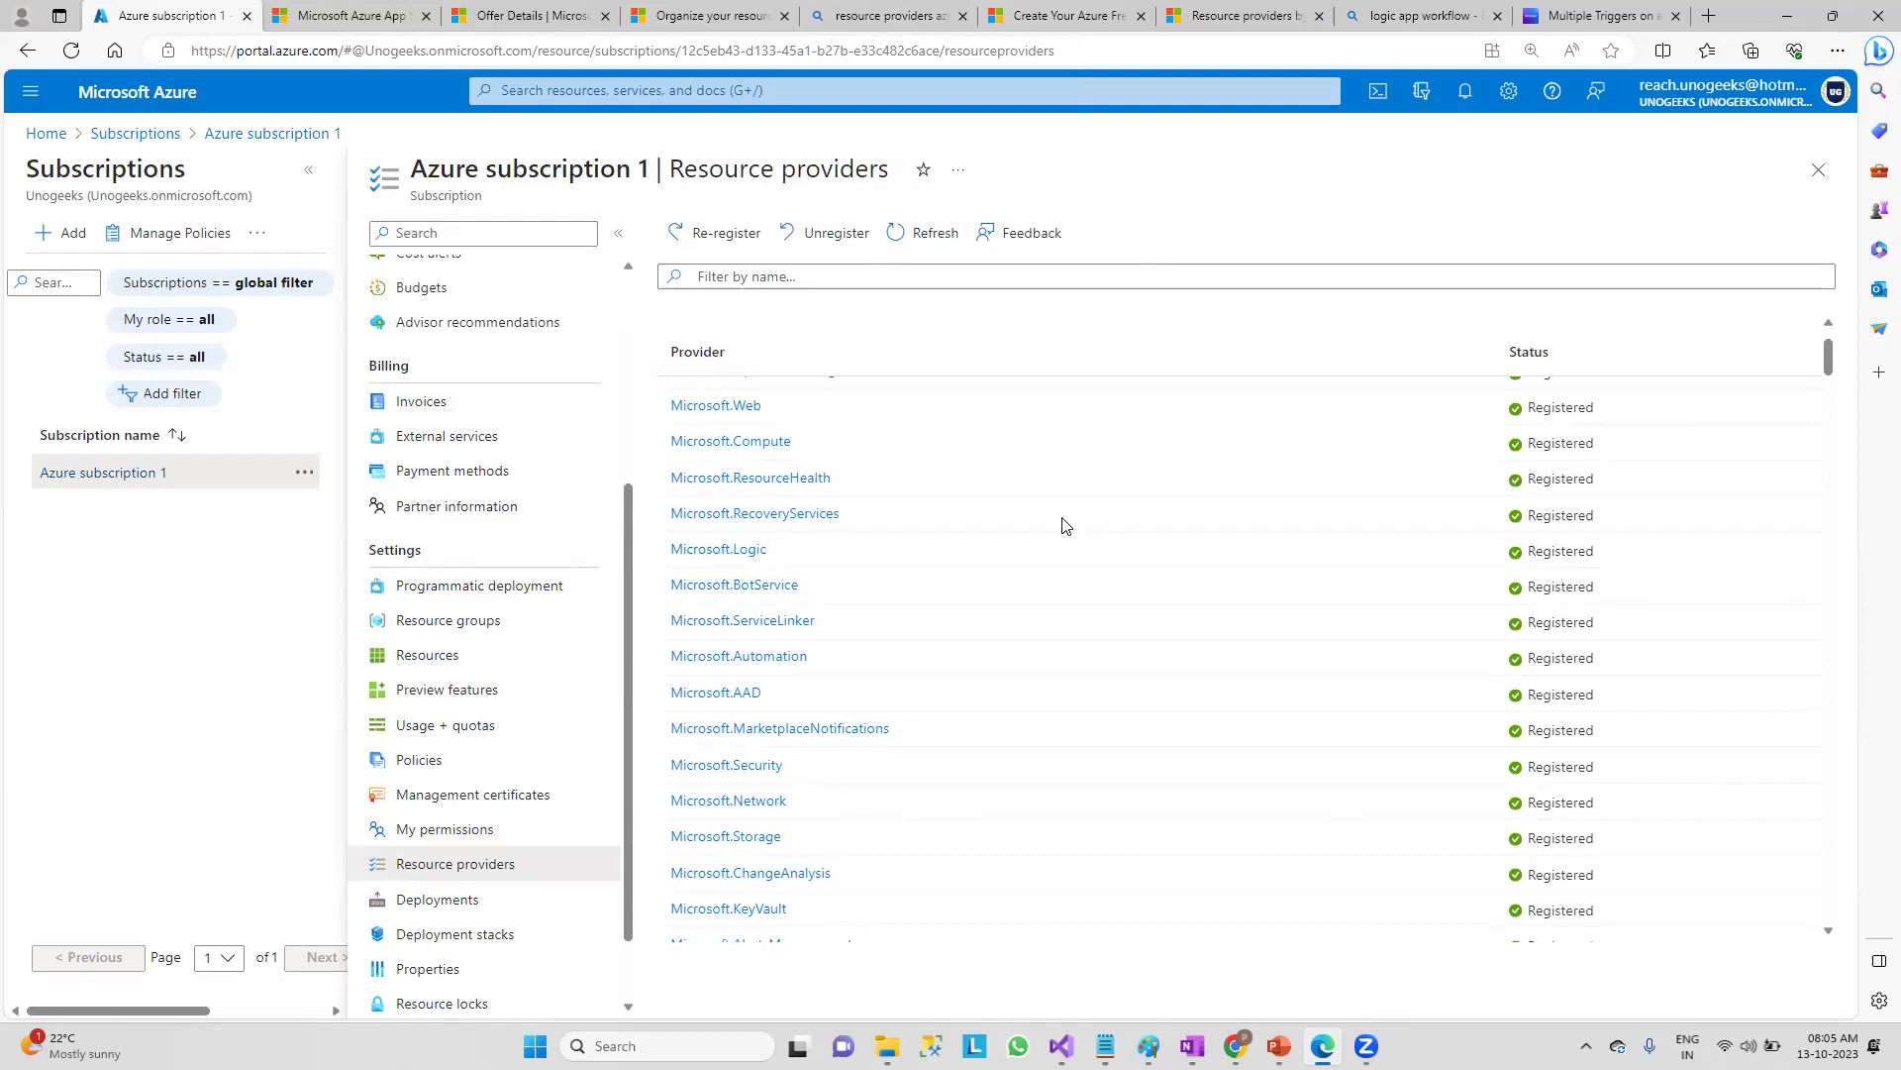
scroll(1099, 637, up, 1)
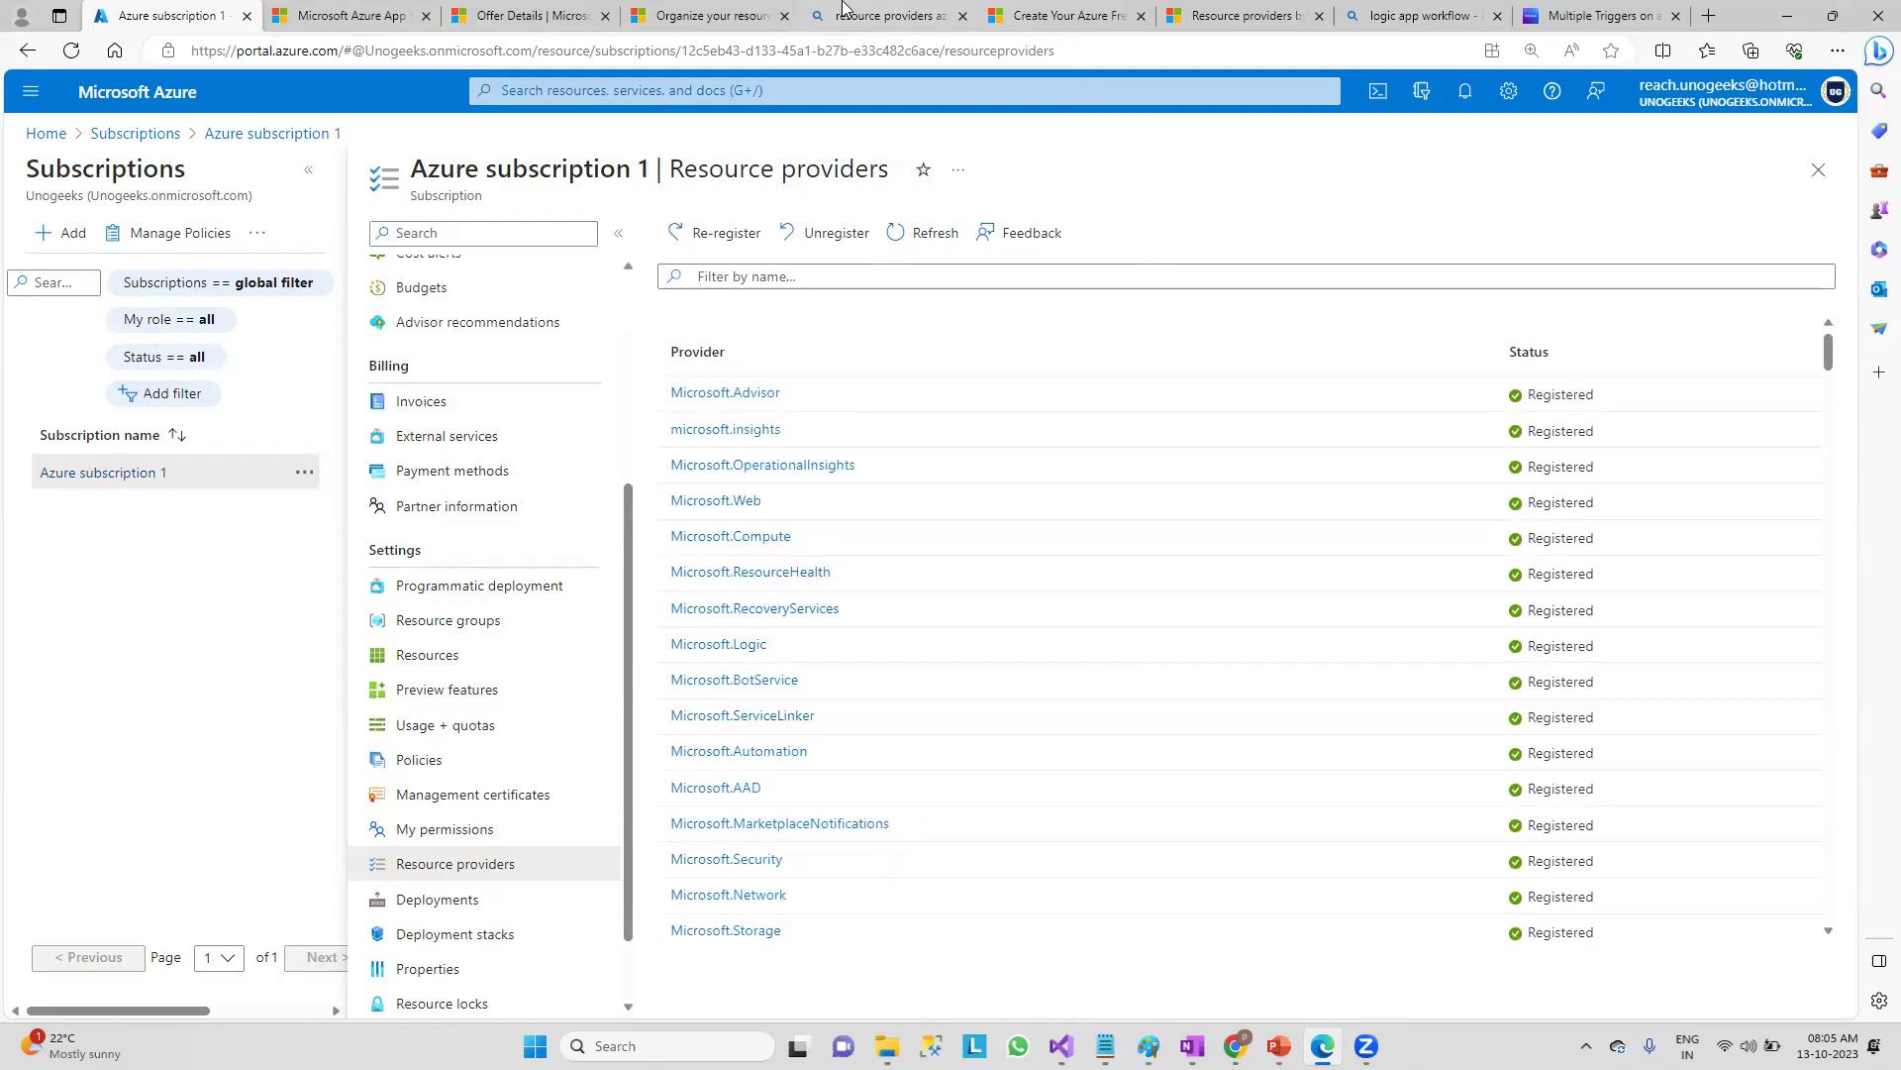
- Return to the resource providers by service article and highlight the service listed for Microsoft.MobileNetwork
click(887, 16)
click(1020, 15)
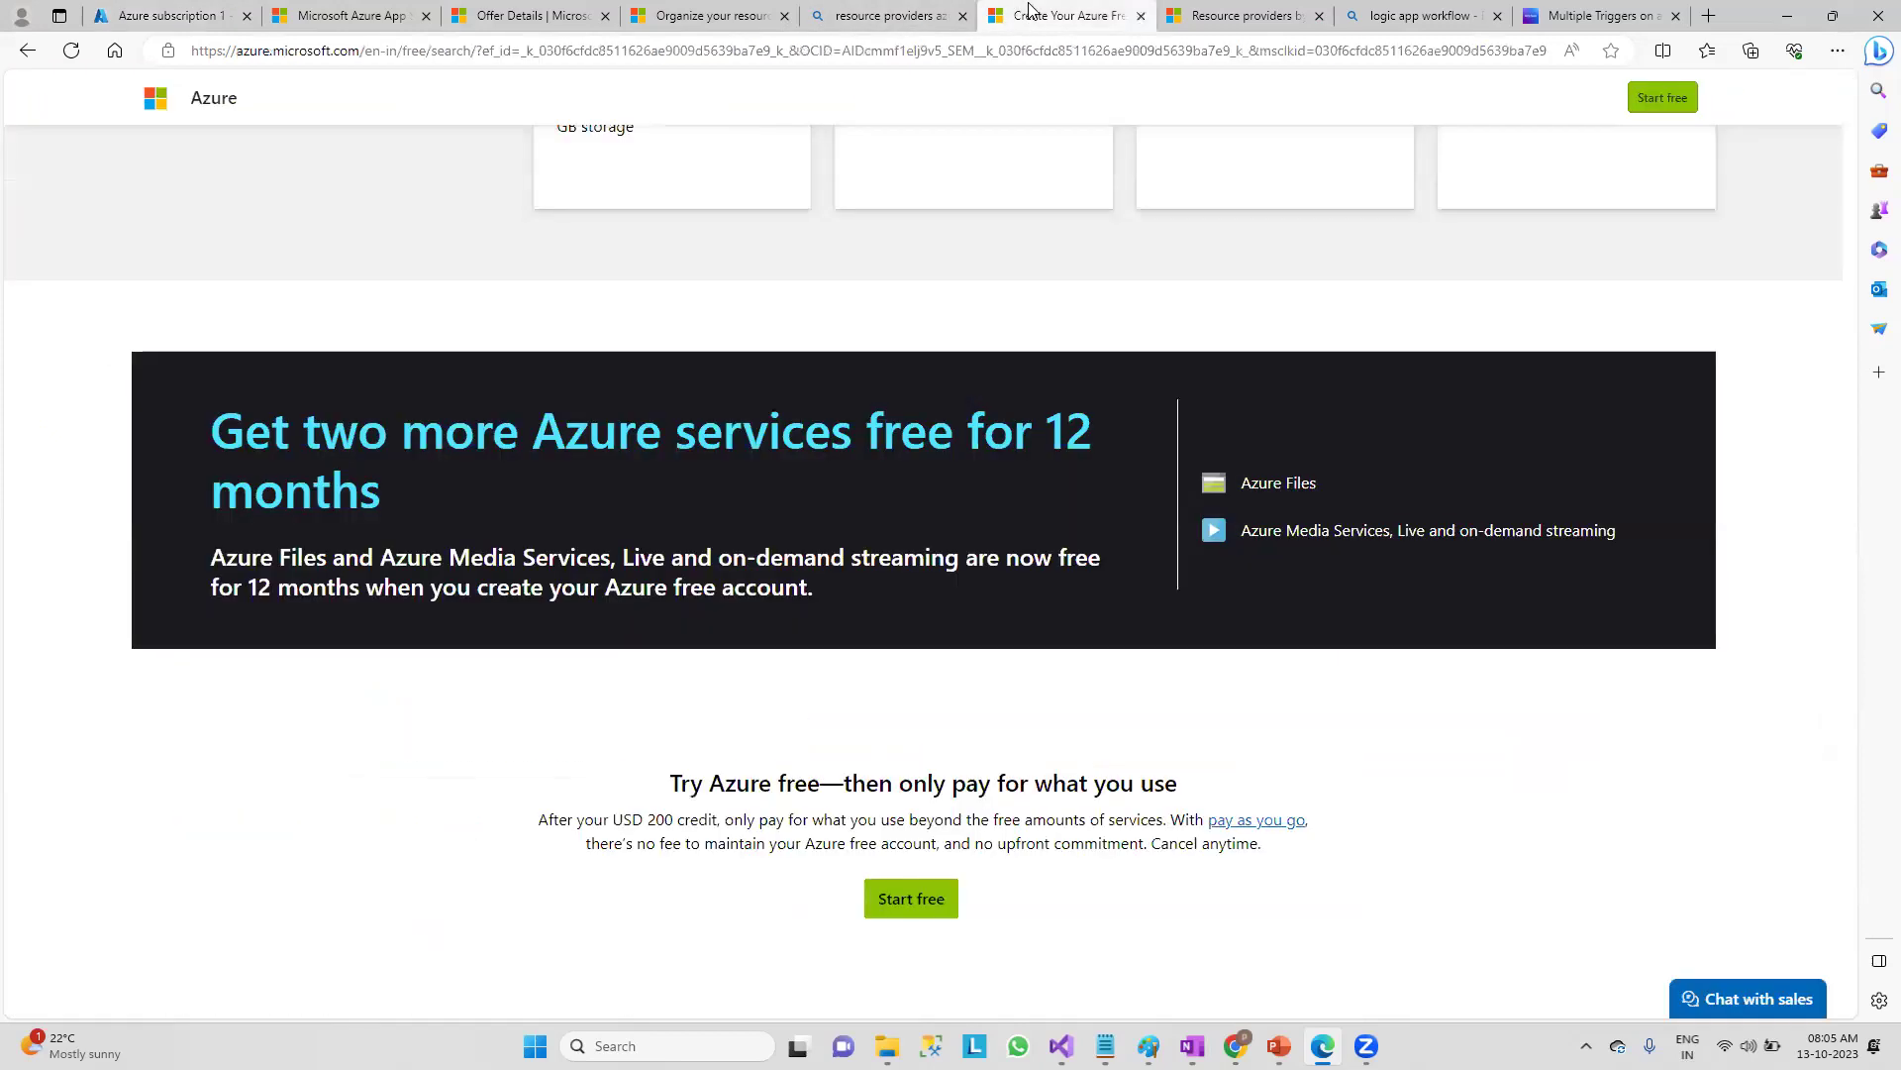
click(1174, 18)
scroll(782, 651, up, 8)
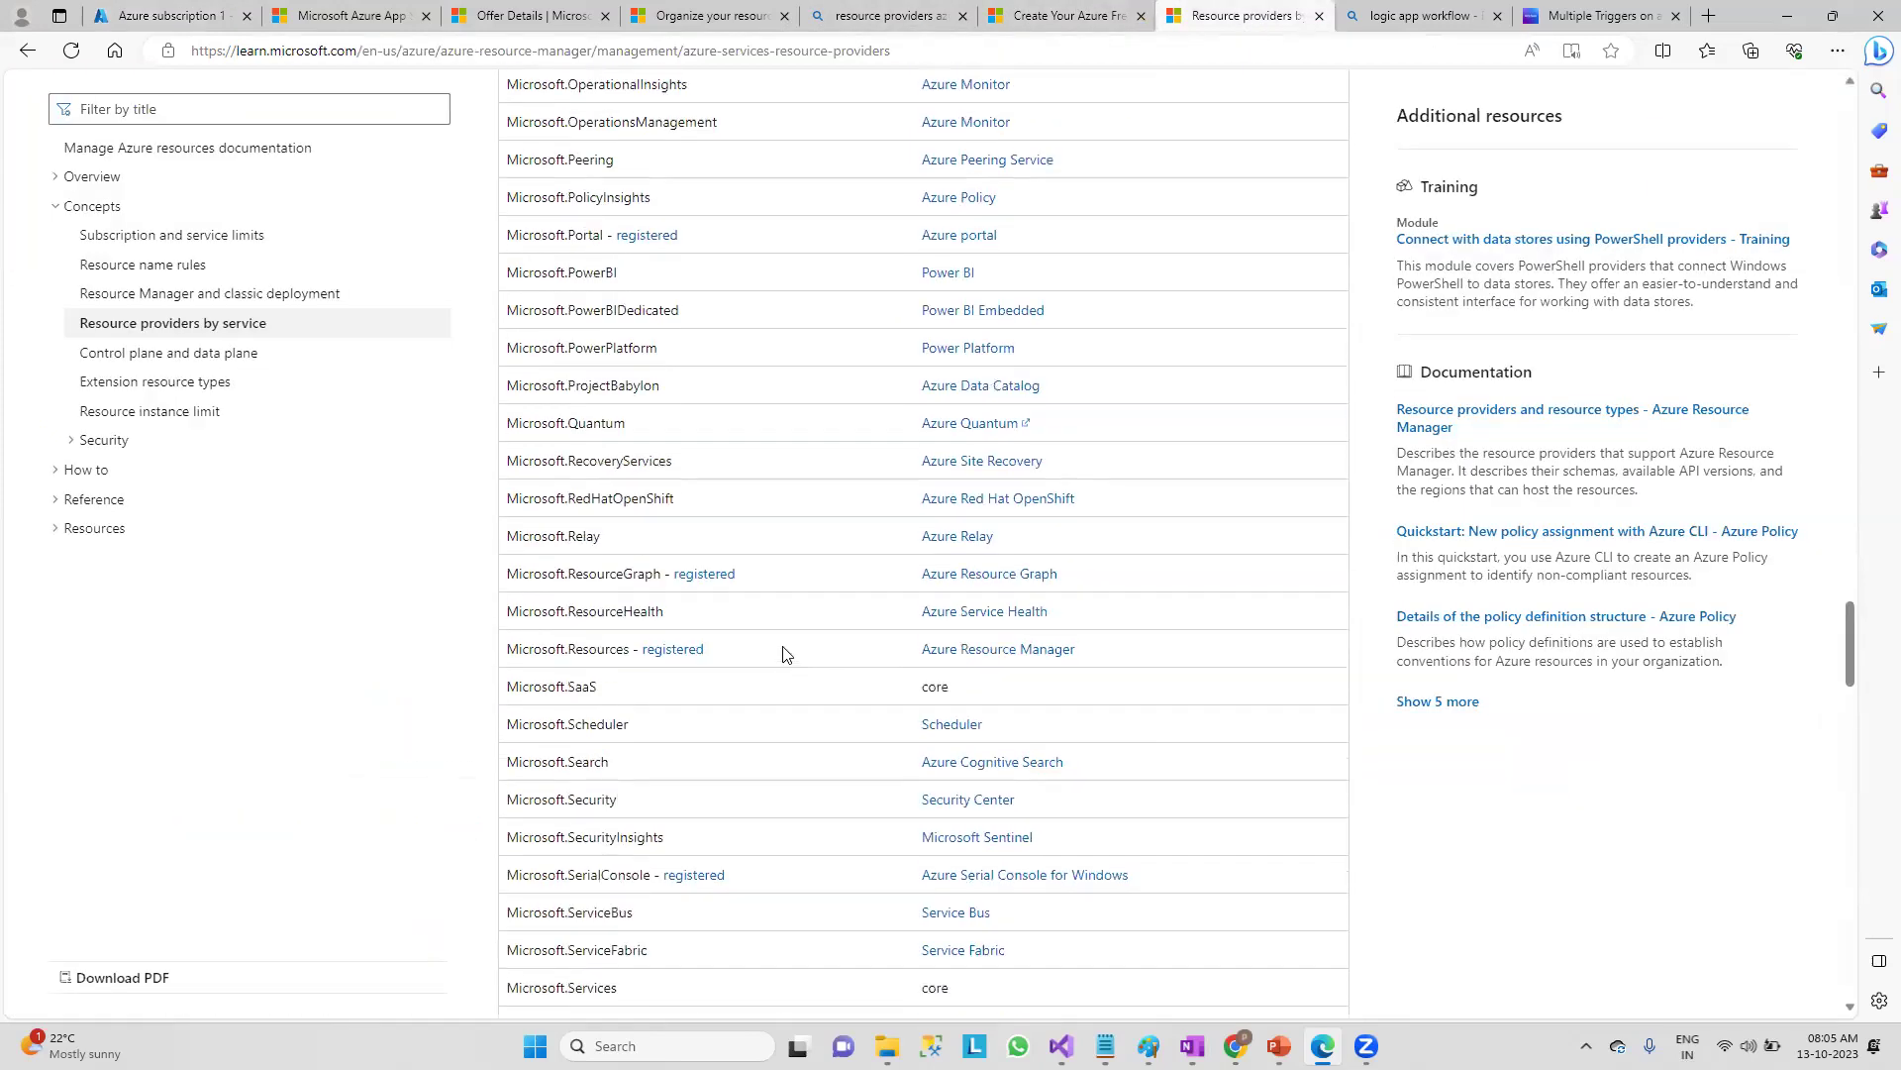
scroll(782, 594, down, 12)
scroll(764, 602, up, 20)
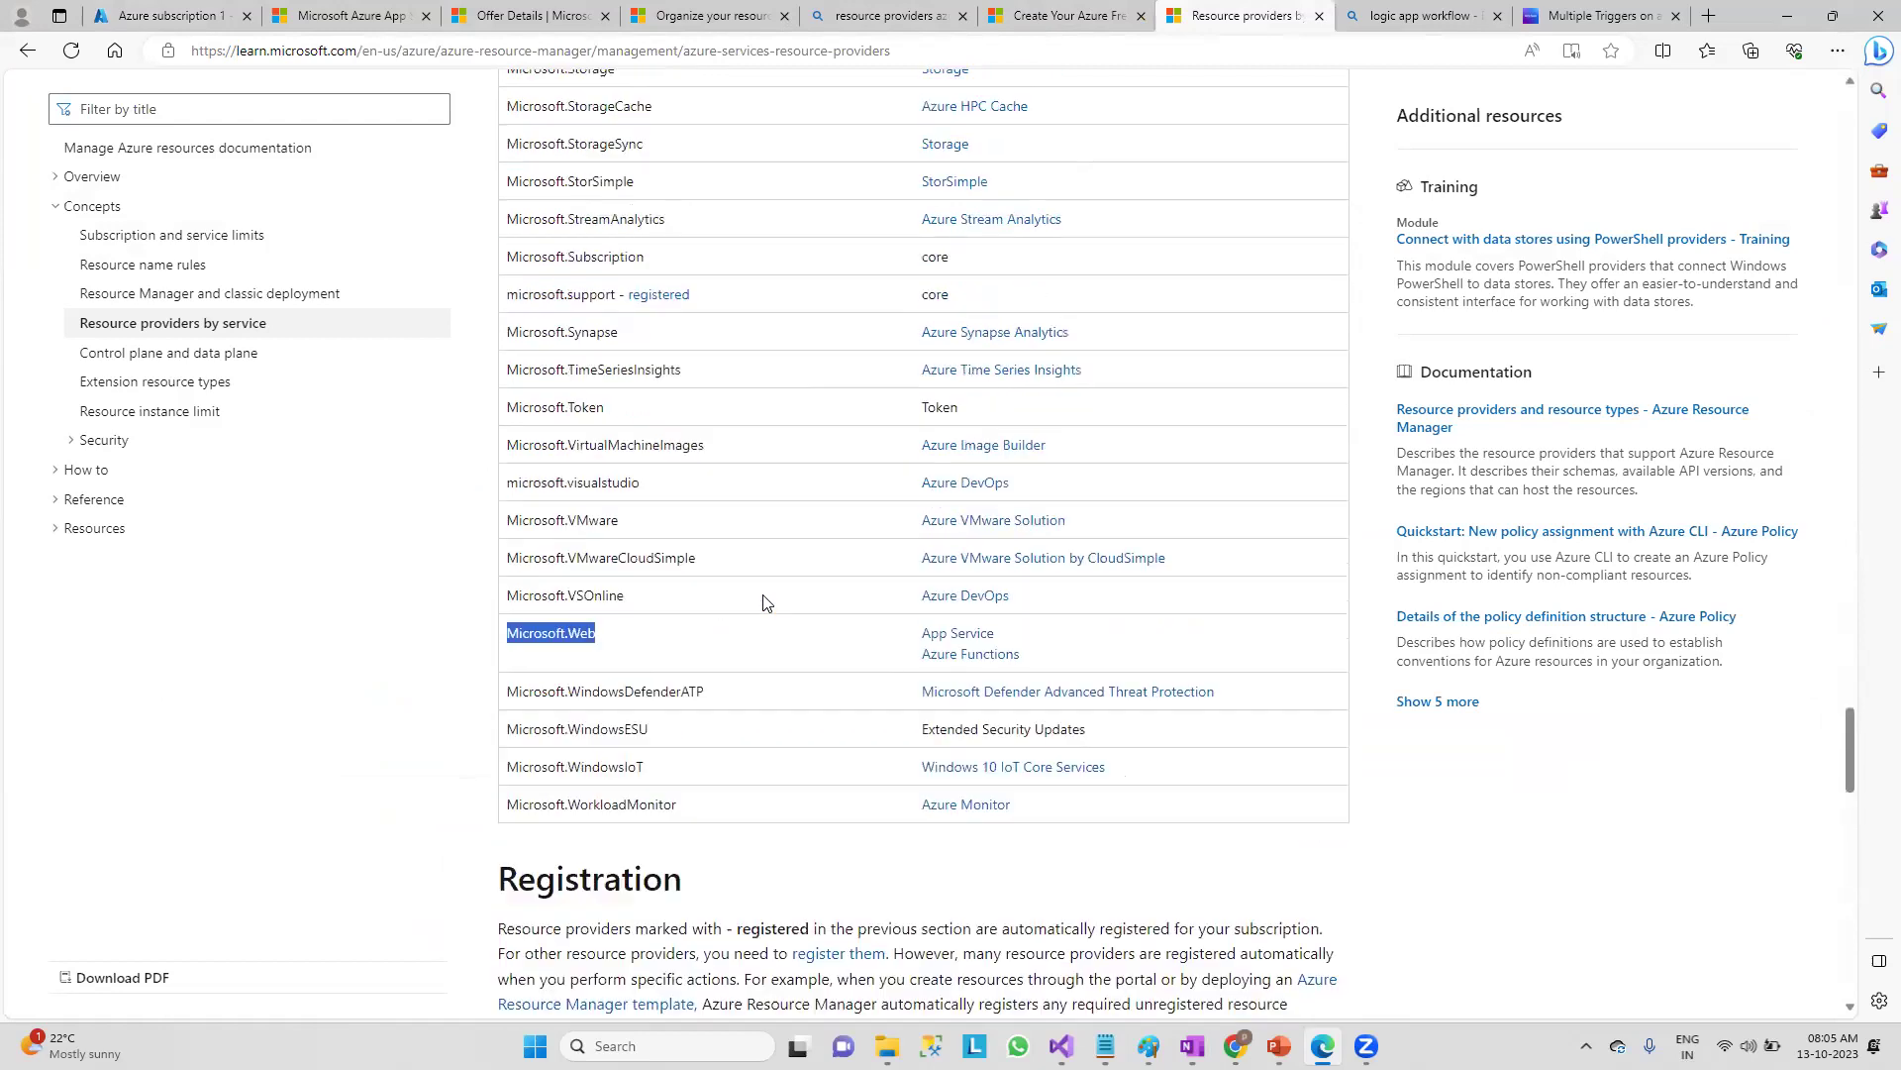
scroll(803, 554, up, 4)
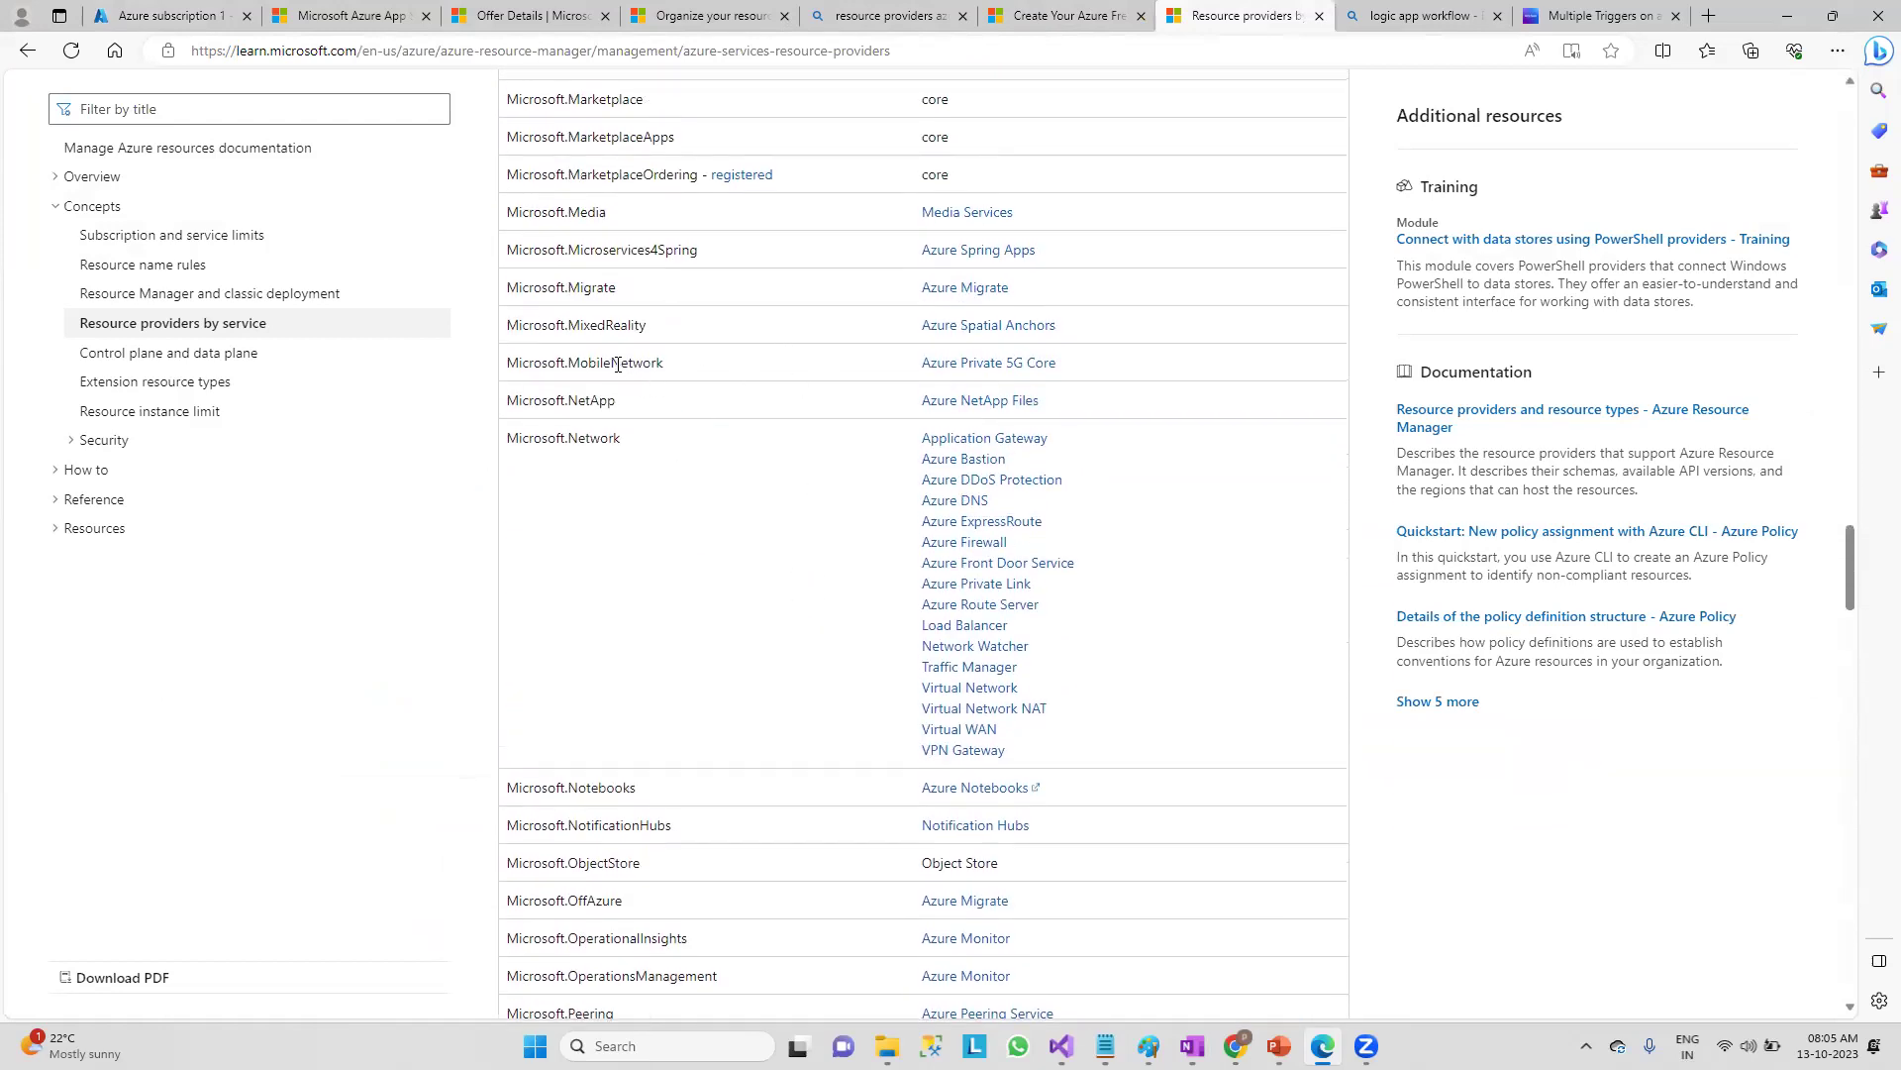
triple_click(1070, 370)
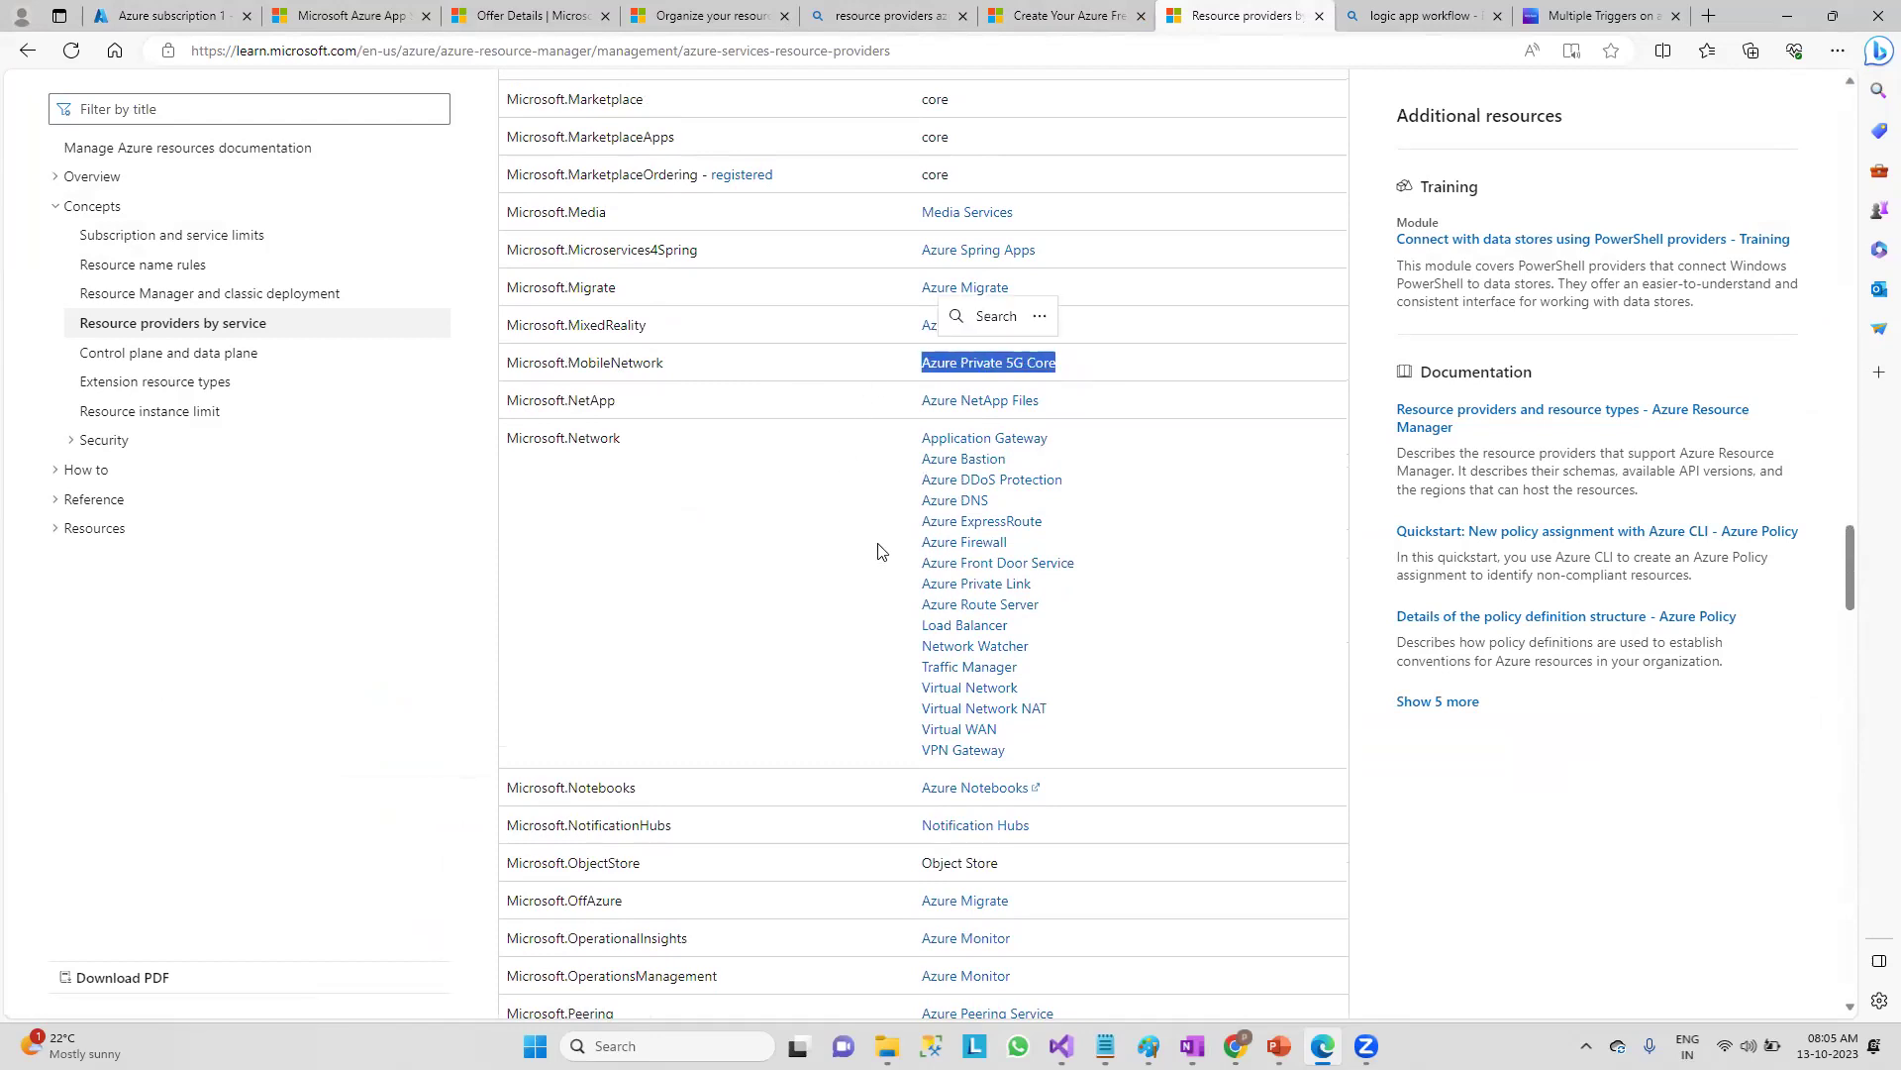
- Check earlier rows of the article's provider table and highlight the service listed for Microsoft.Insights
scroll(990, 475, up, 4)
drag(1194, 376, 911, 375)
scroll(966, 611, up, 5)
drag(1056, 428, 904, 423)
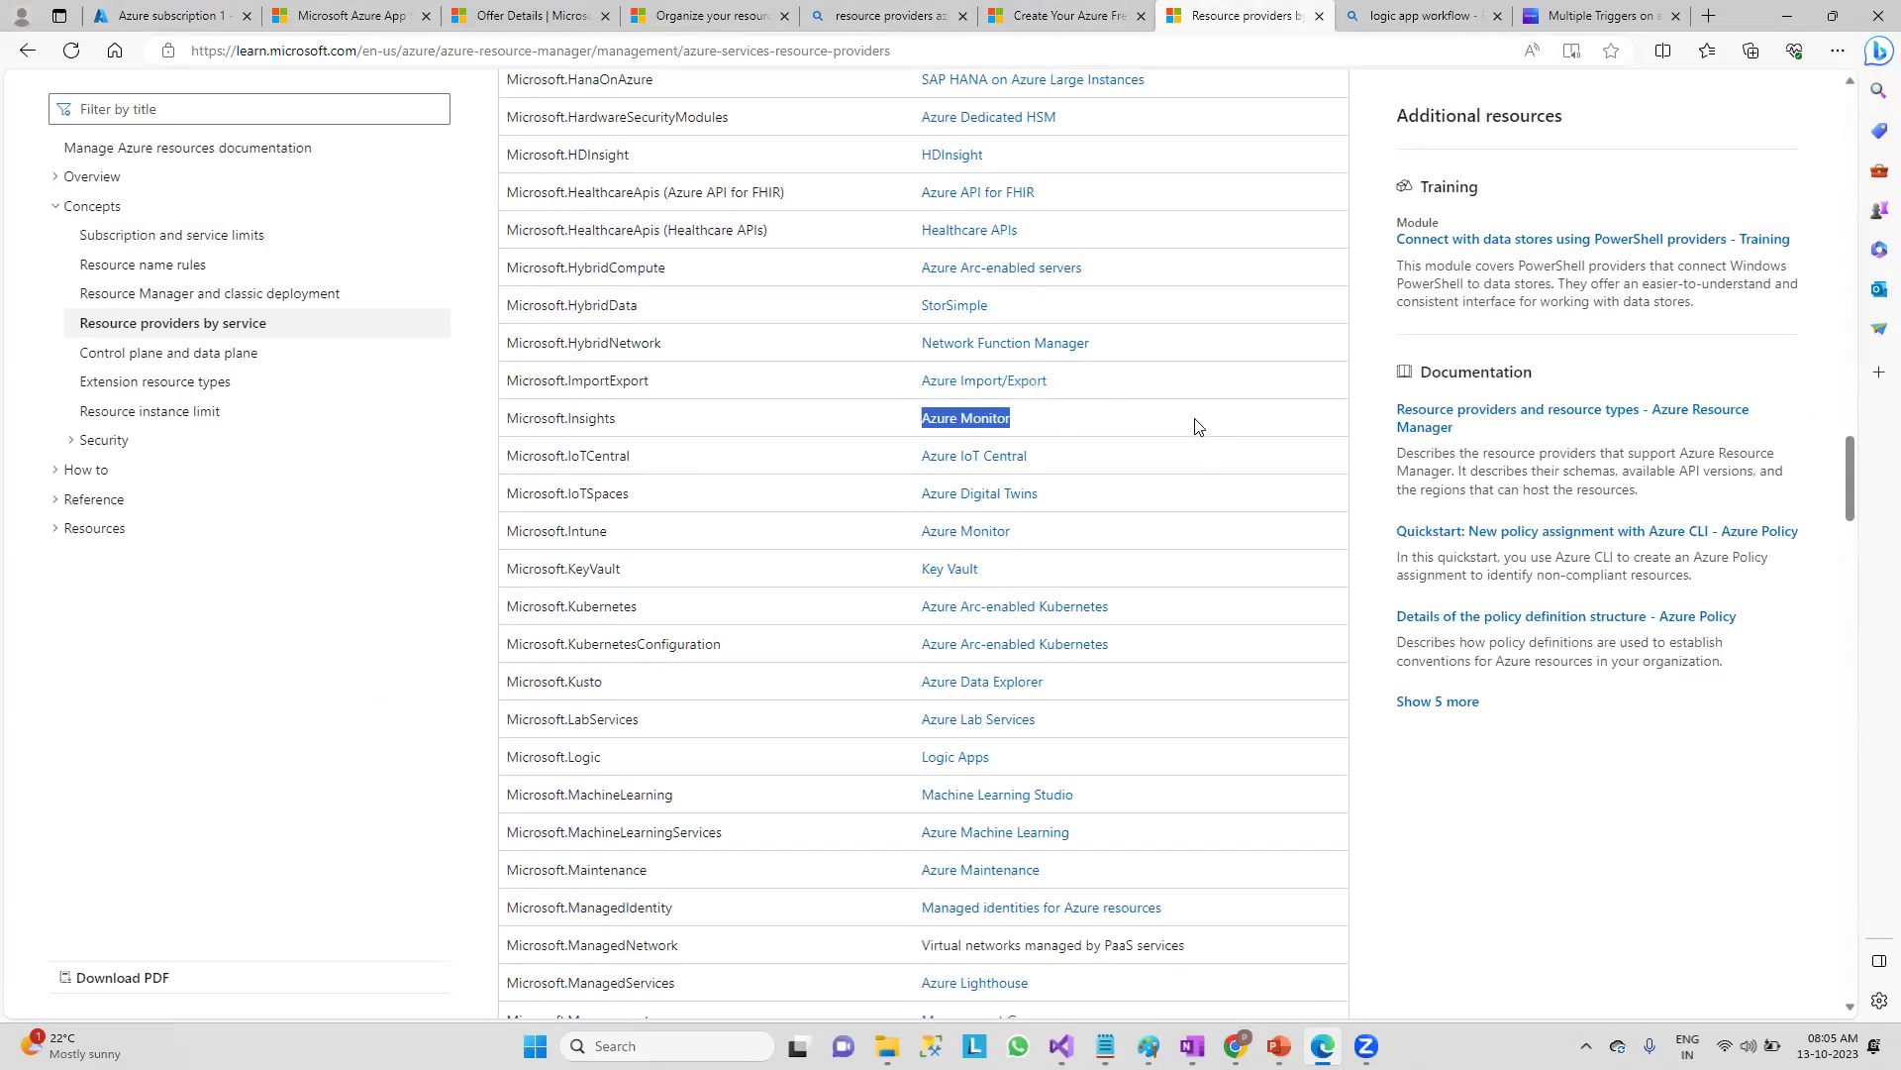
scroll(984, 463, up, 3)
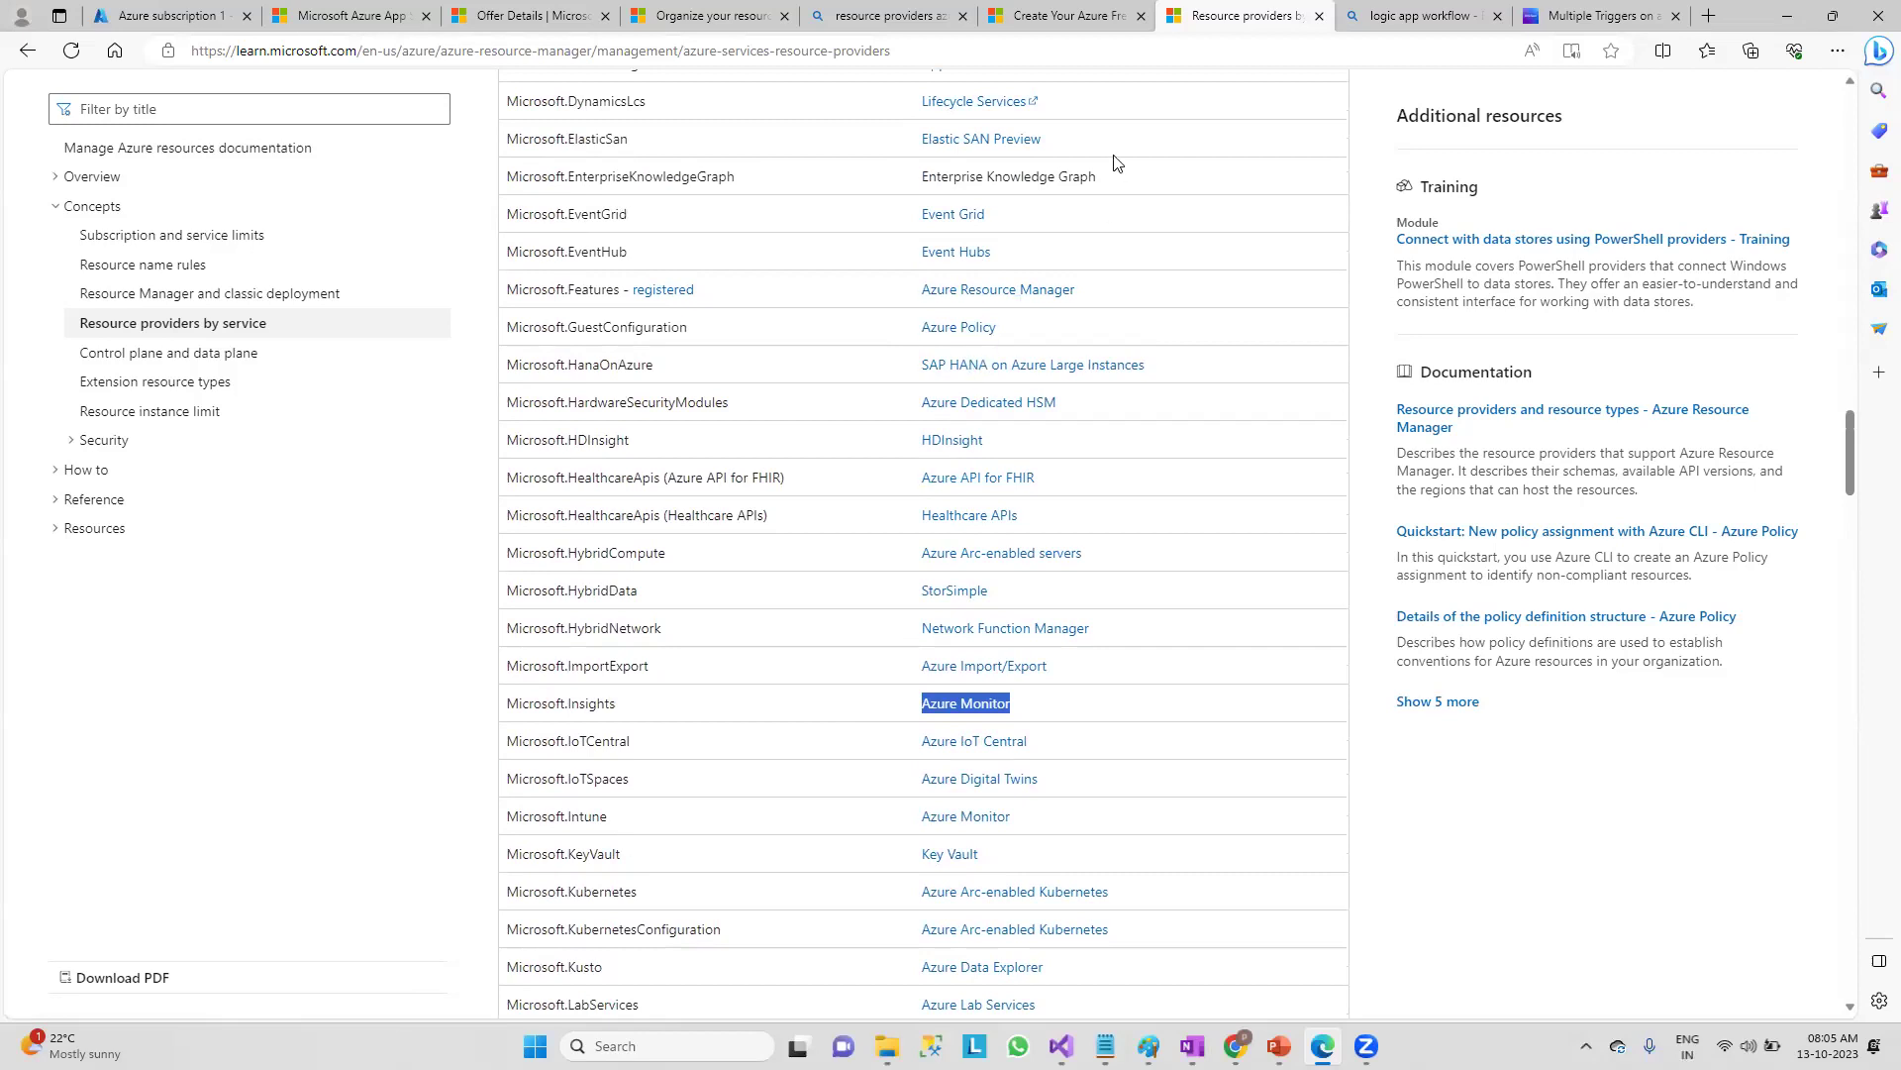
- Open the deployments of Azure subscription 1 in the Azure portal, check its deployment stacks, and refresh the deployments list
click(168, 15)
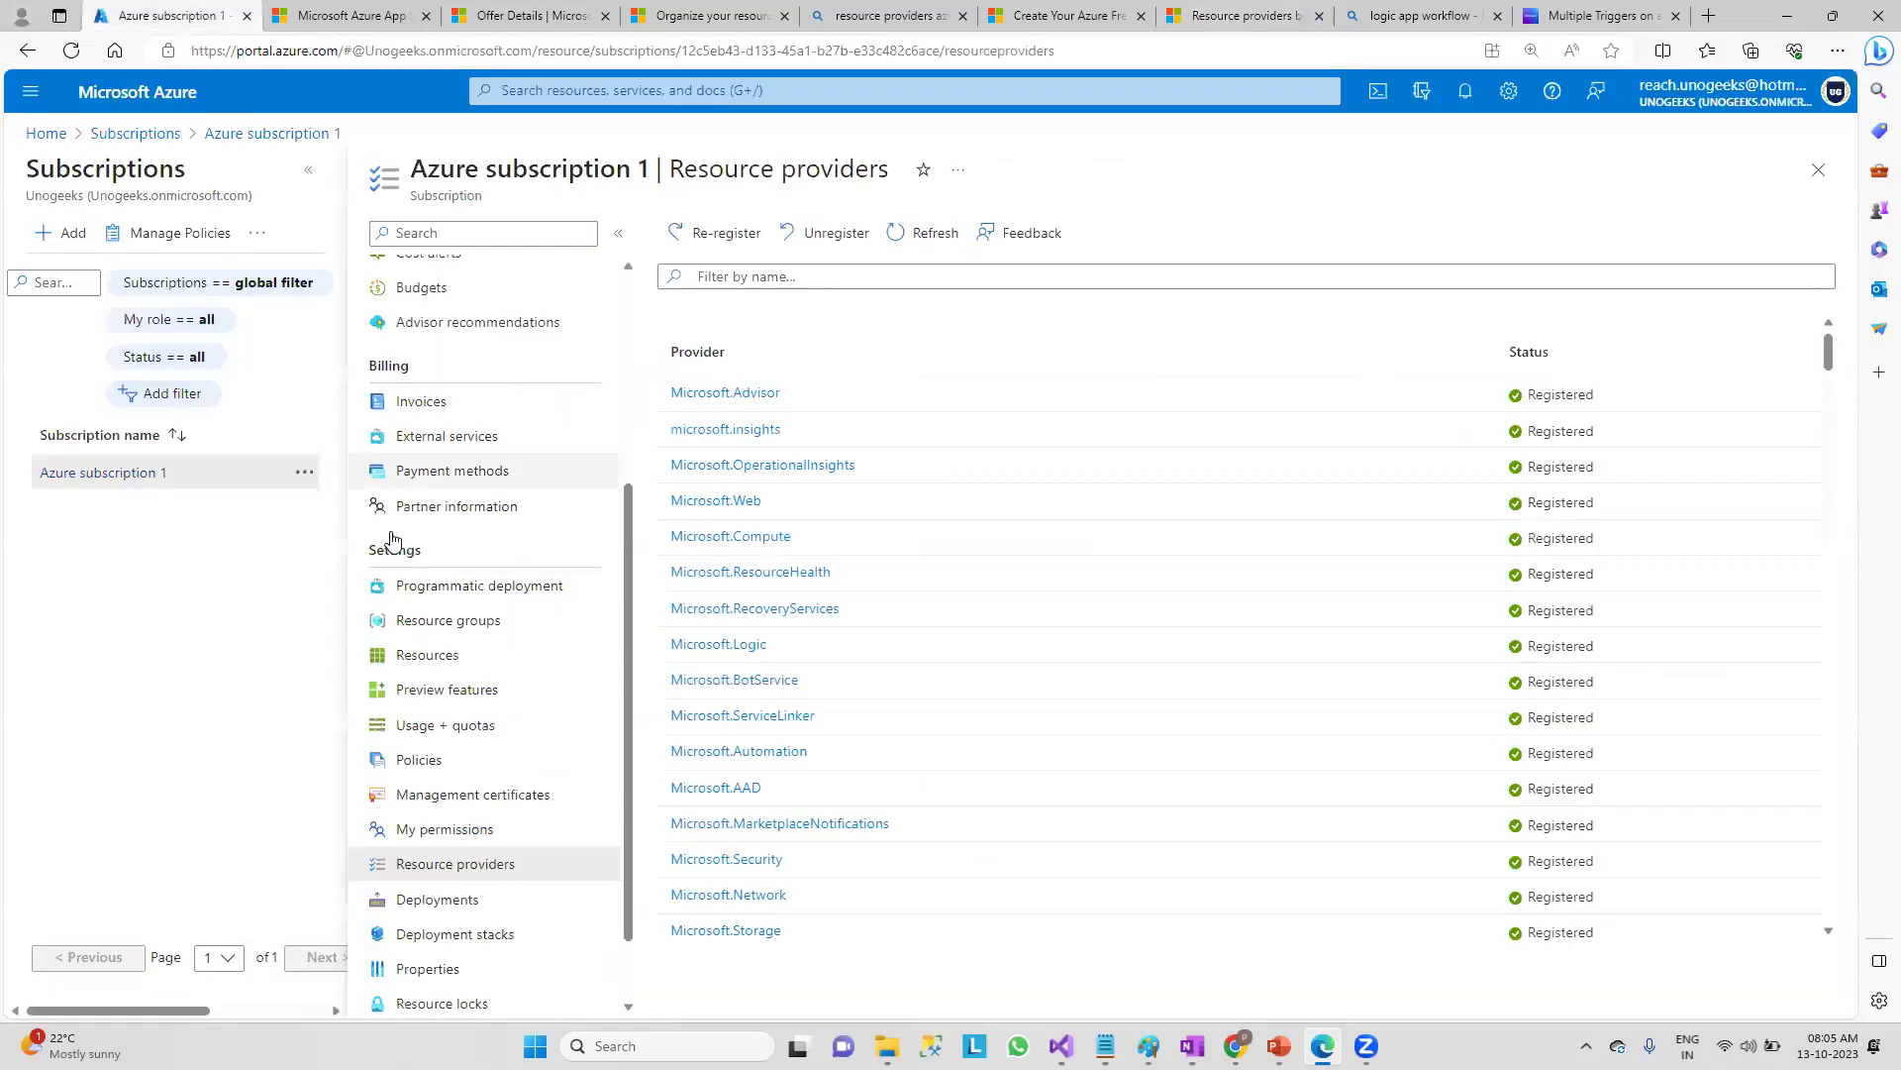
click(416, 811)
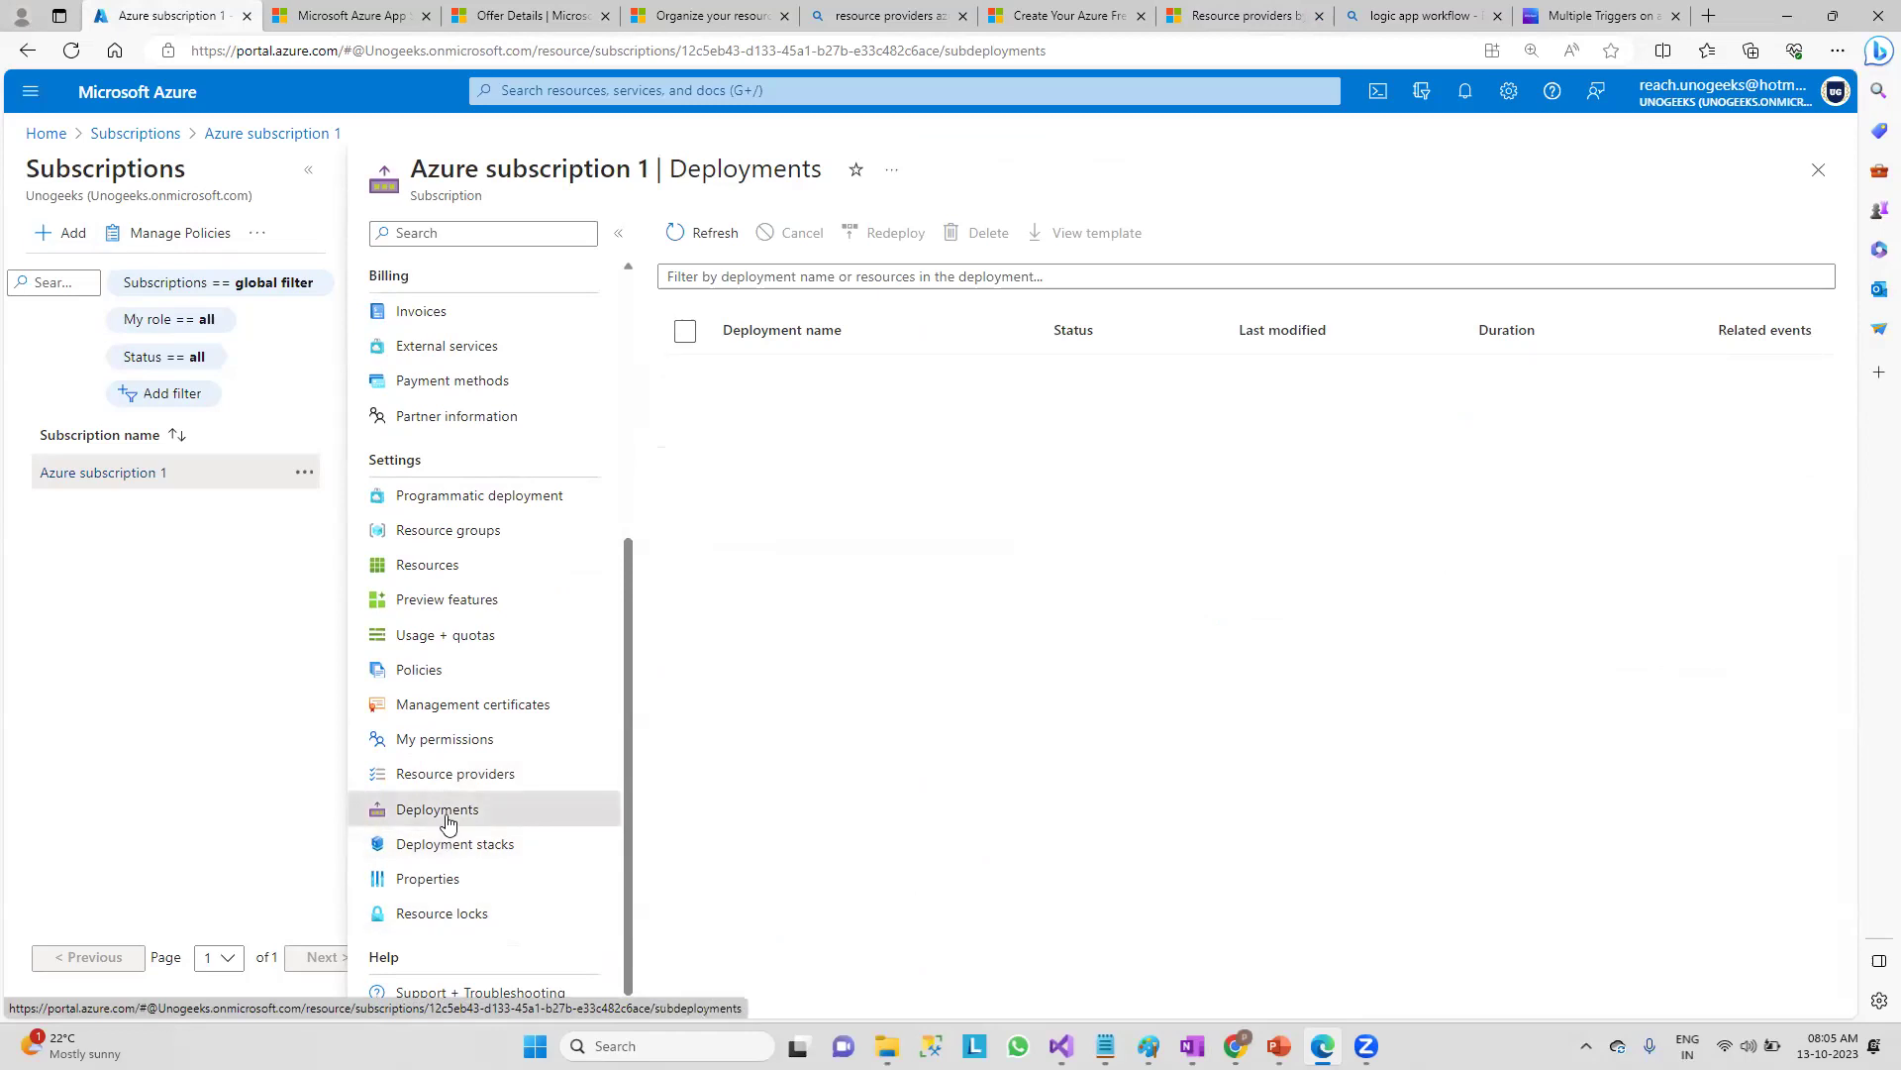
click(476, 847)
click(476, 814)
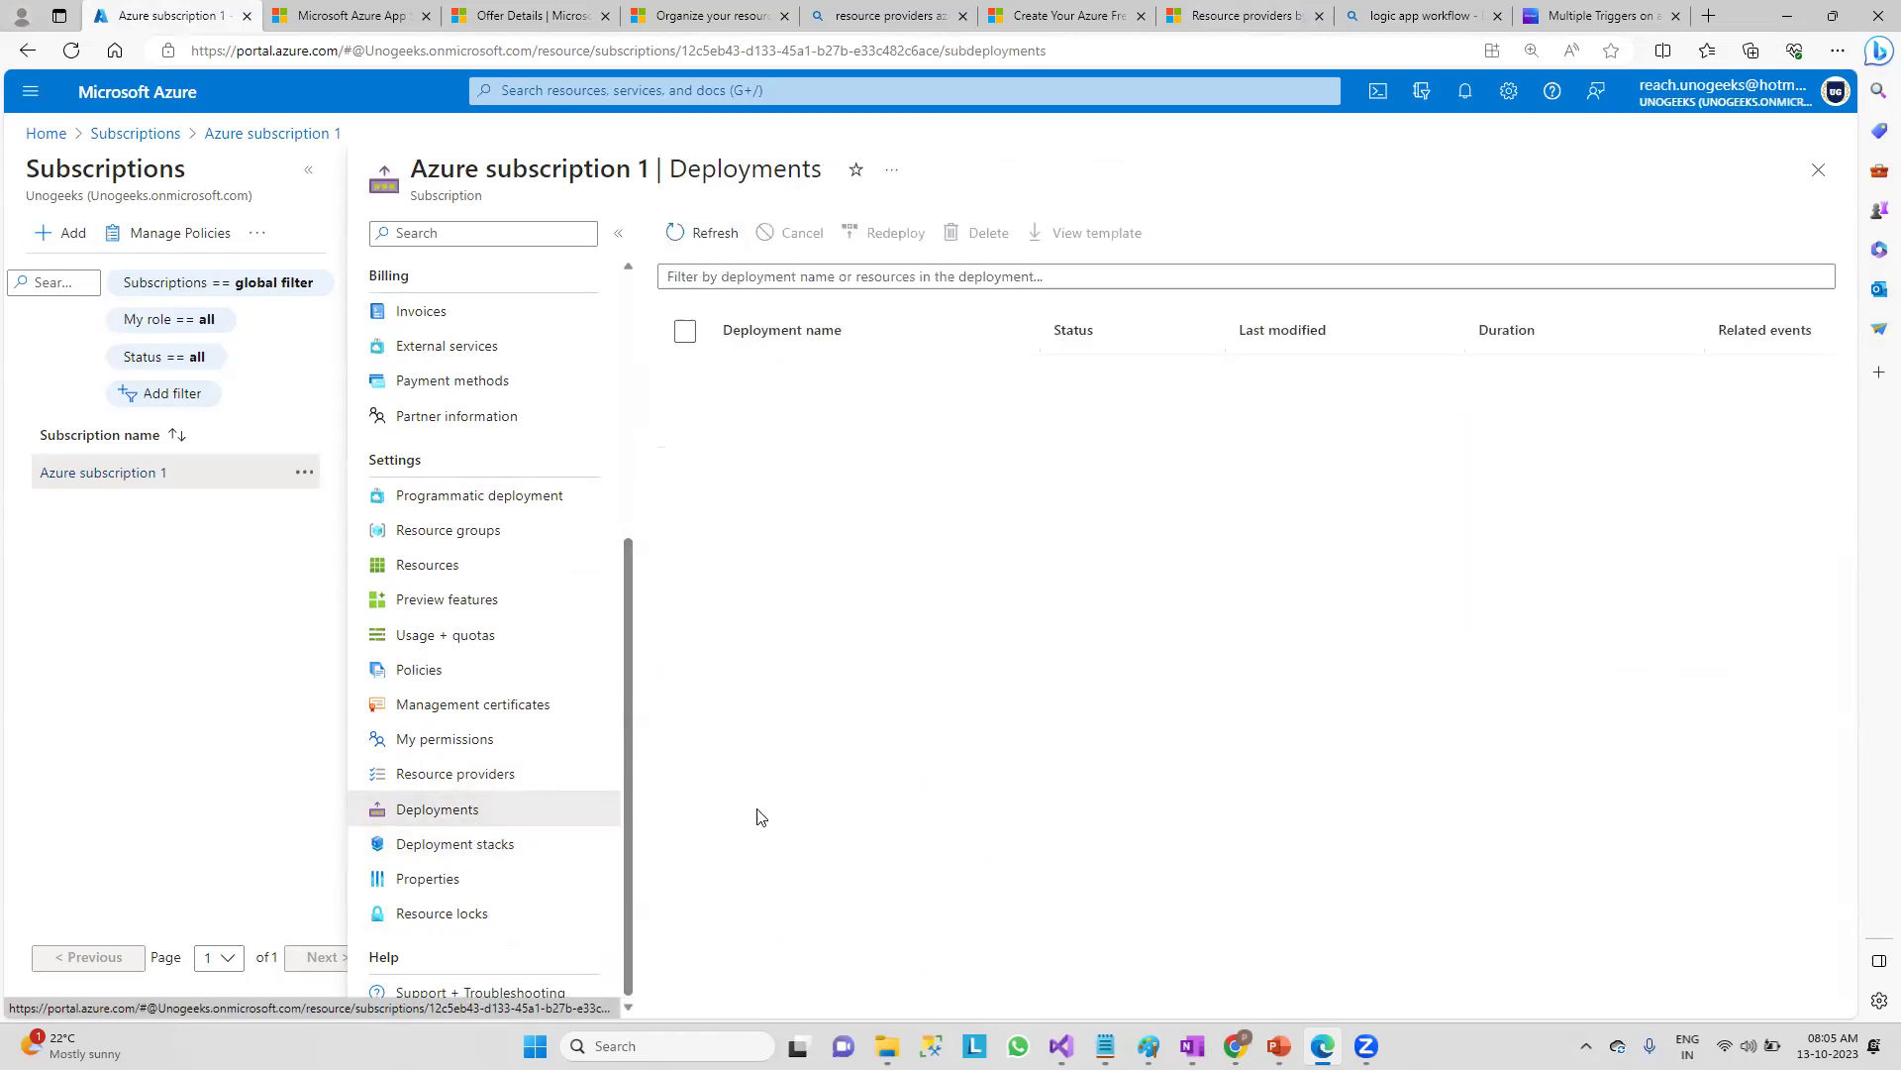
drag(632, 658, 641, 409)
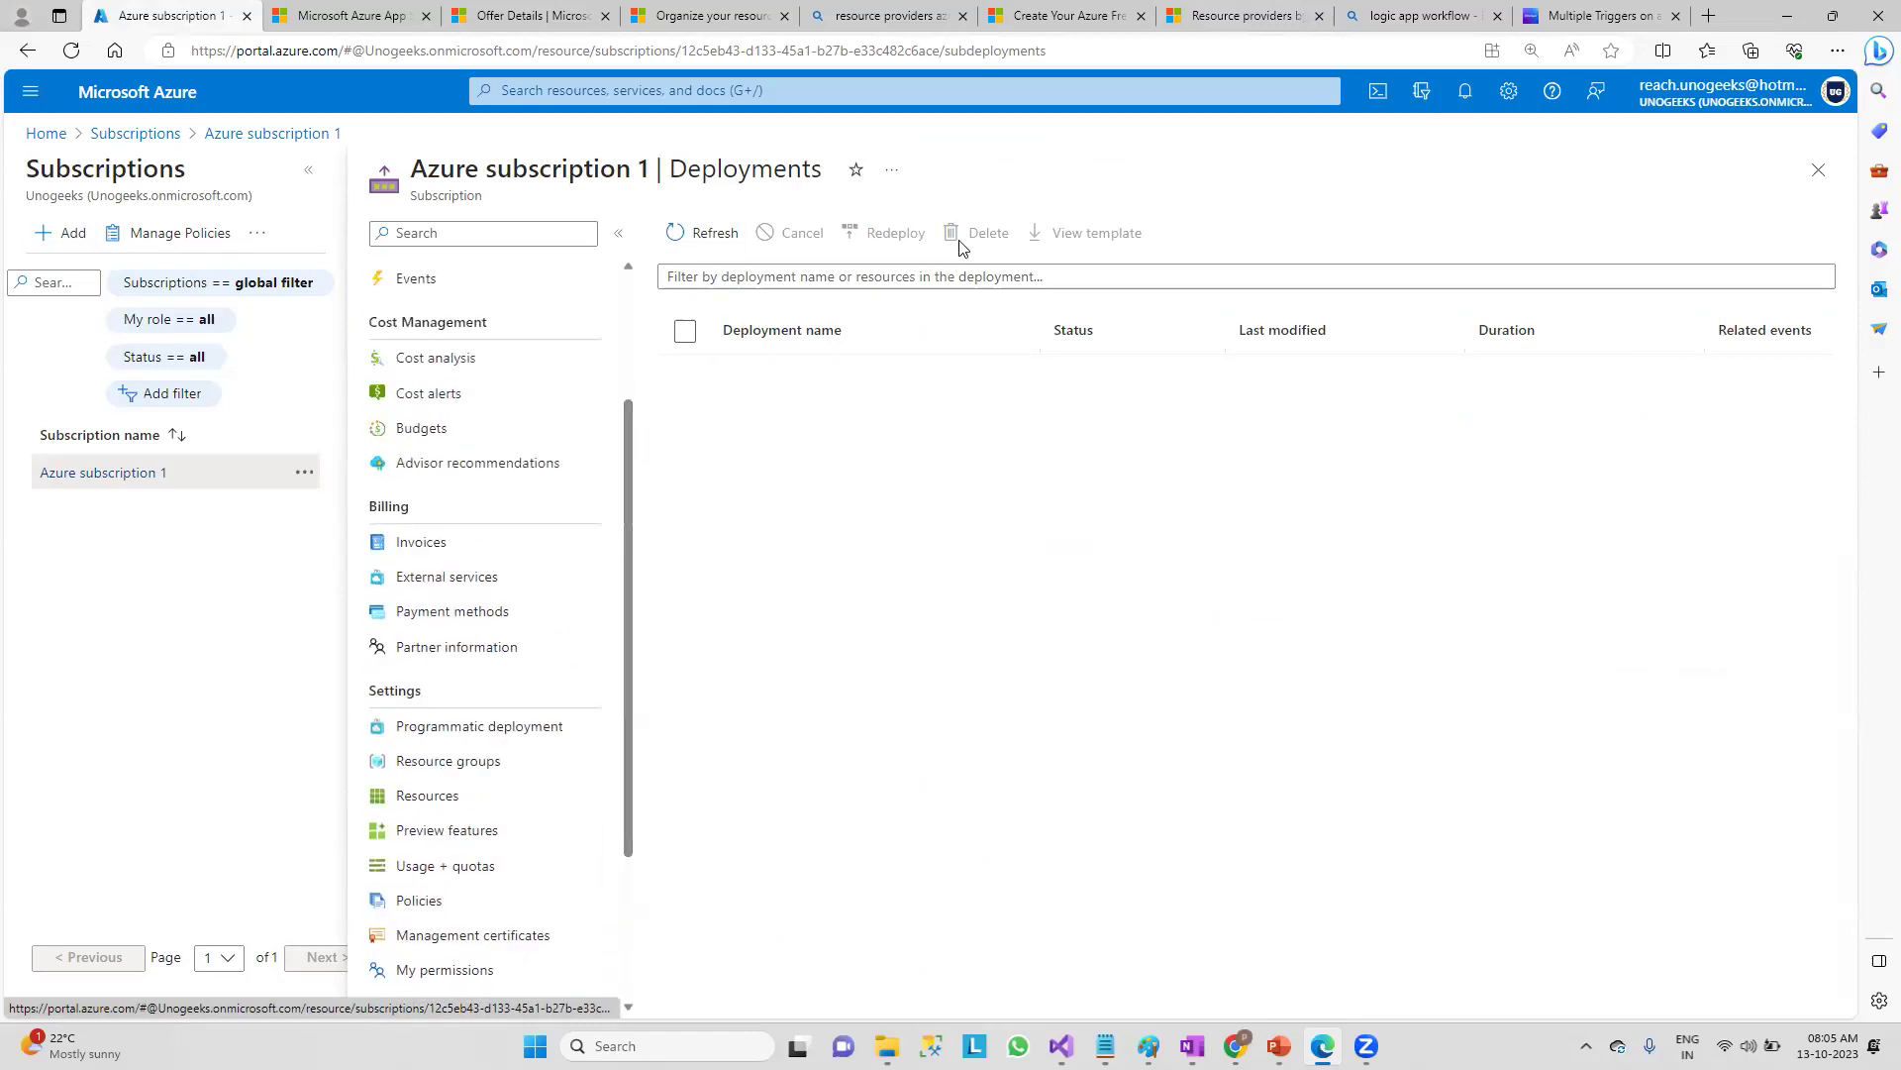
click(698, 232)
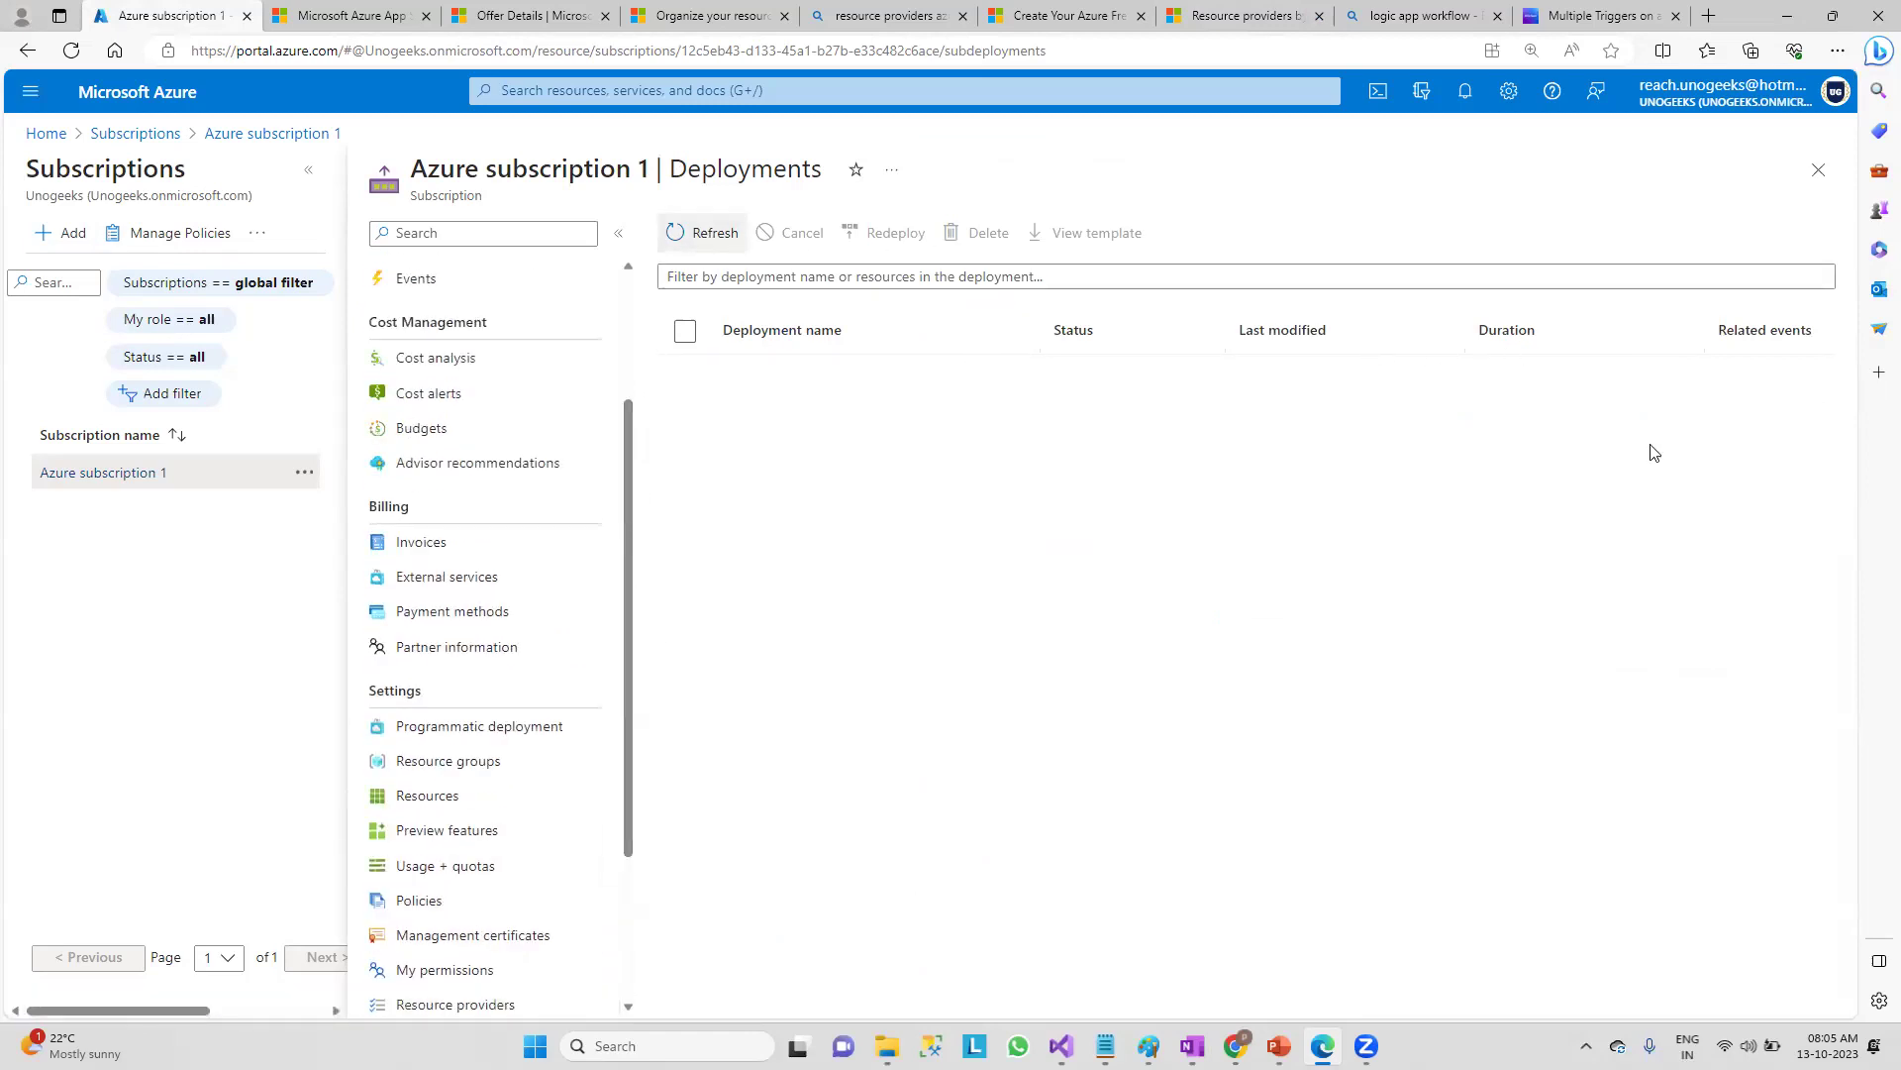
- Open the SampleAppcheck web app from the App Services list and show its activity log
scroll(465, 564, up, 3)
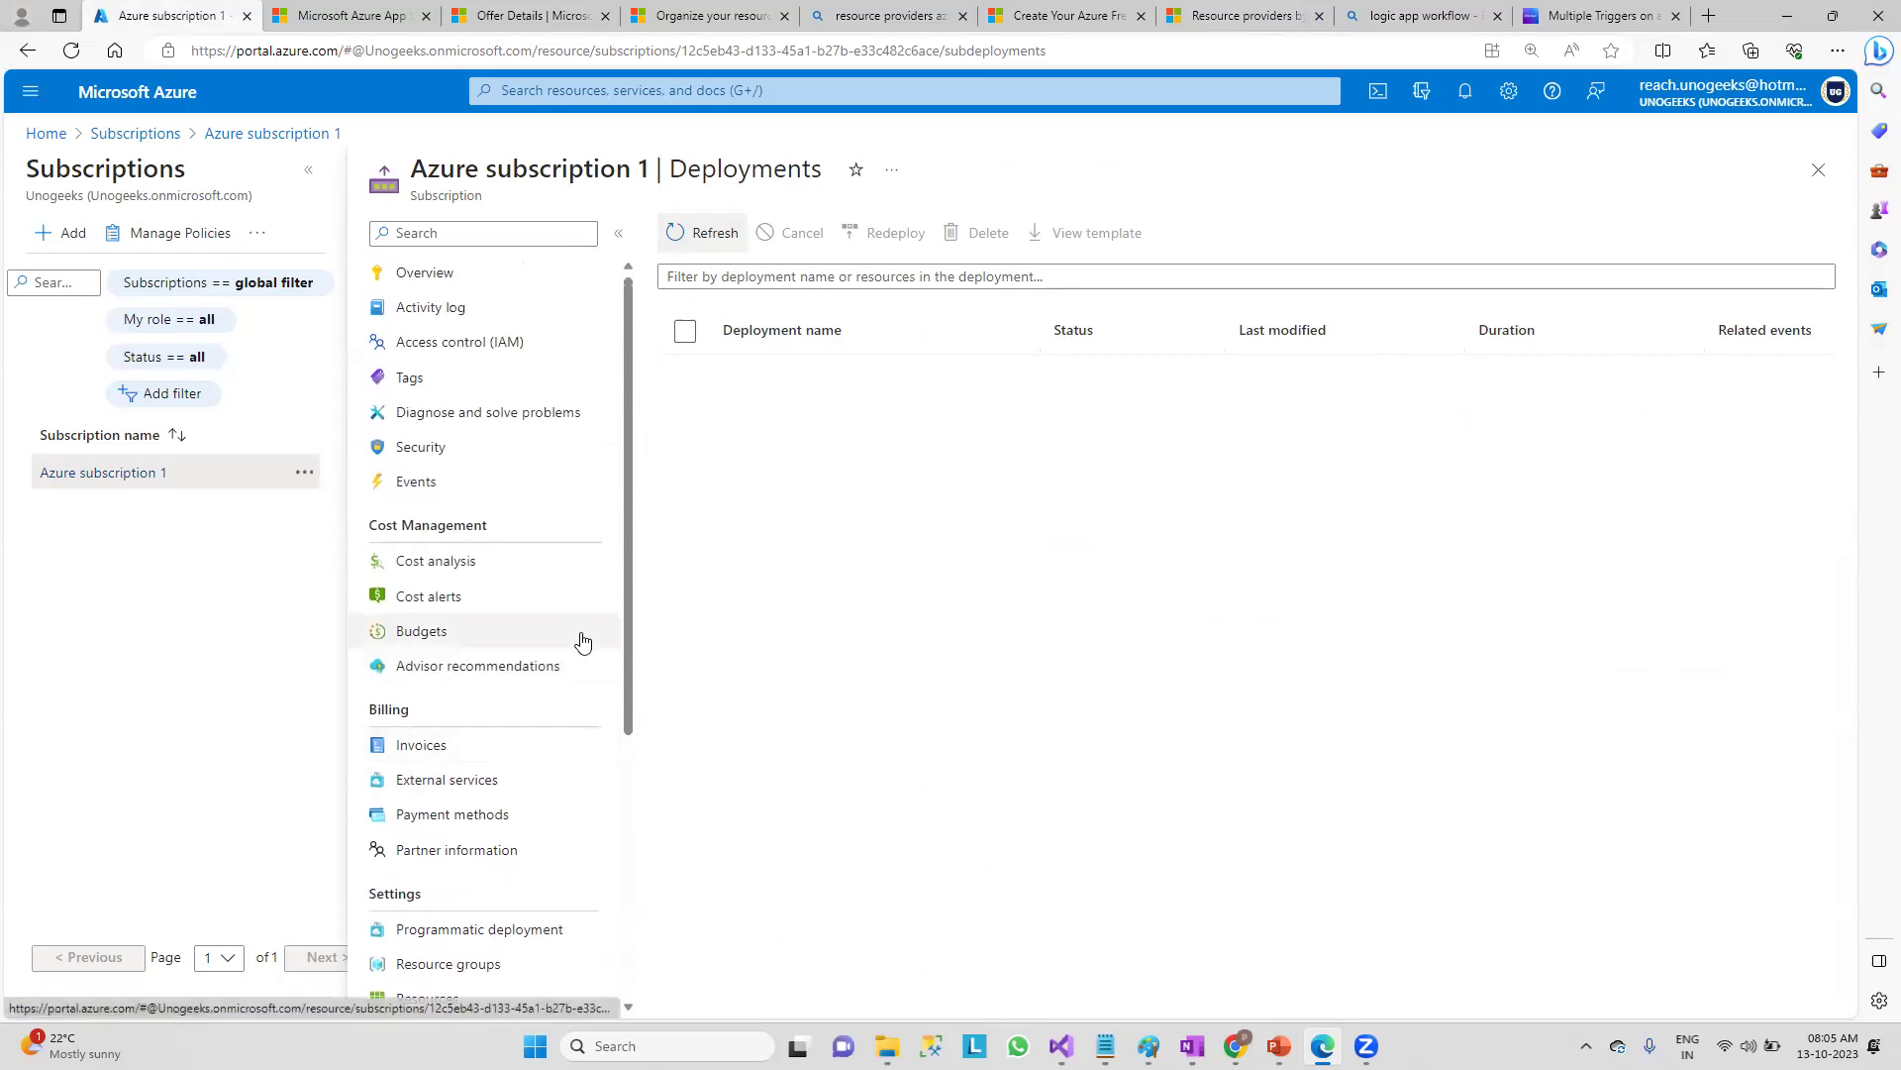
click(573, 92)
click(623, 406)
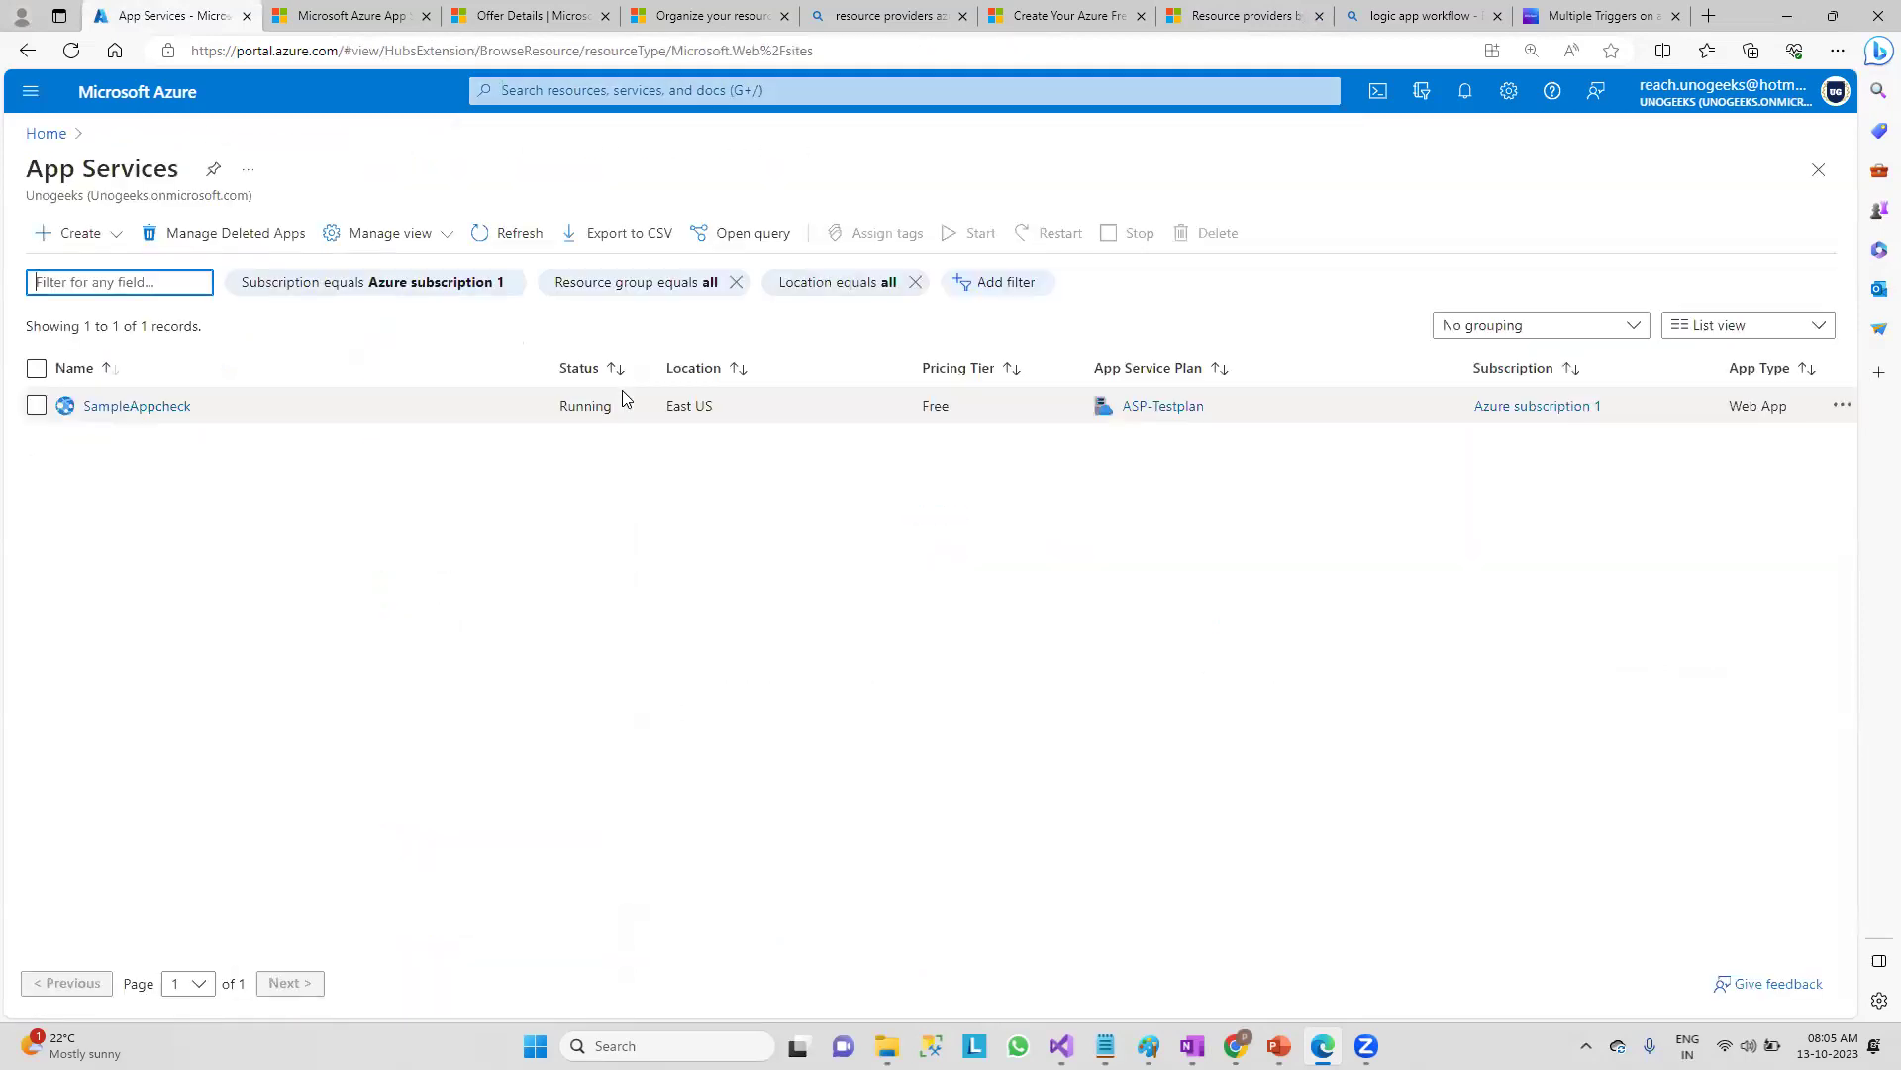
click(148, 407)
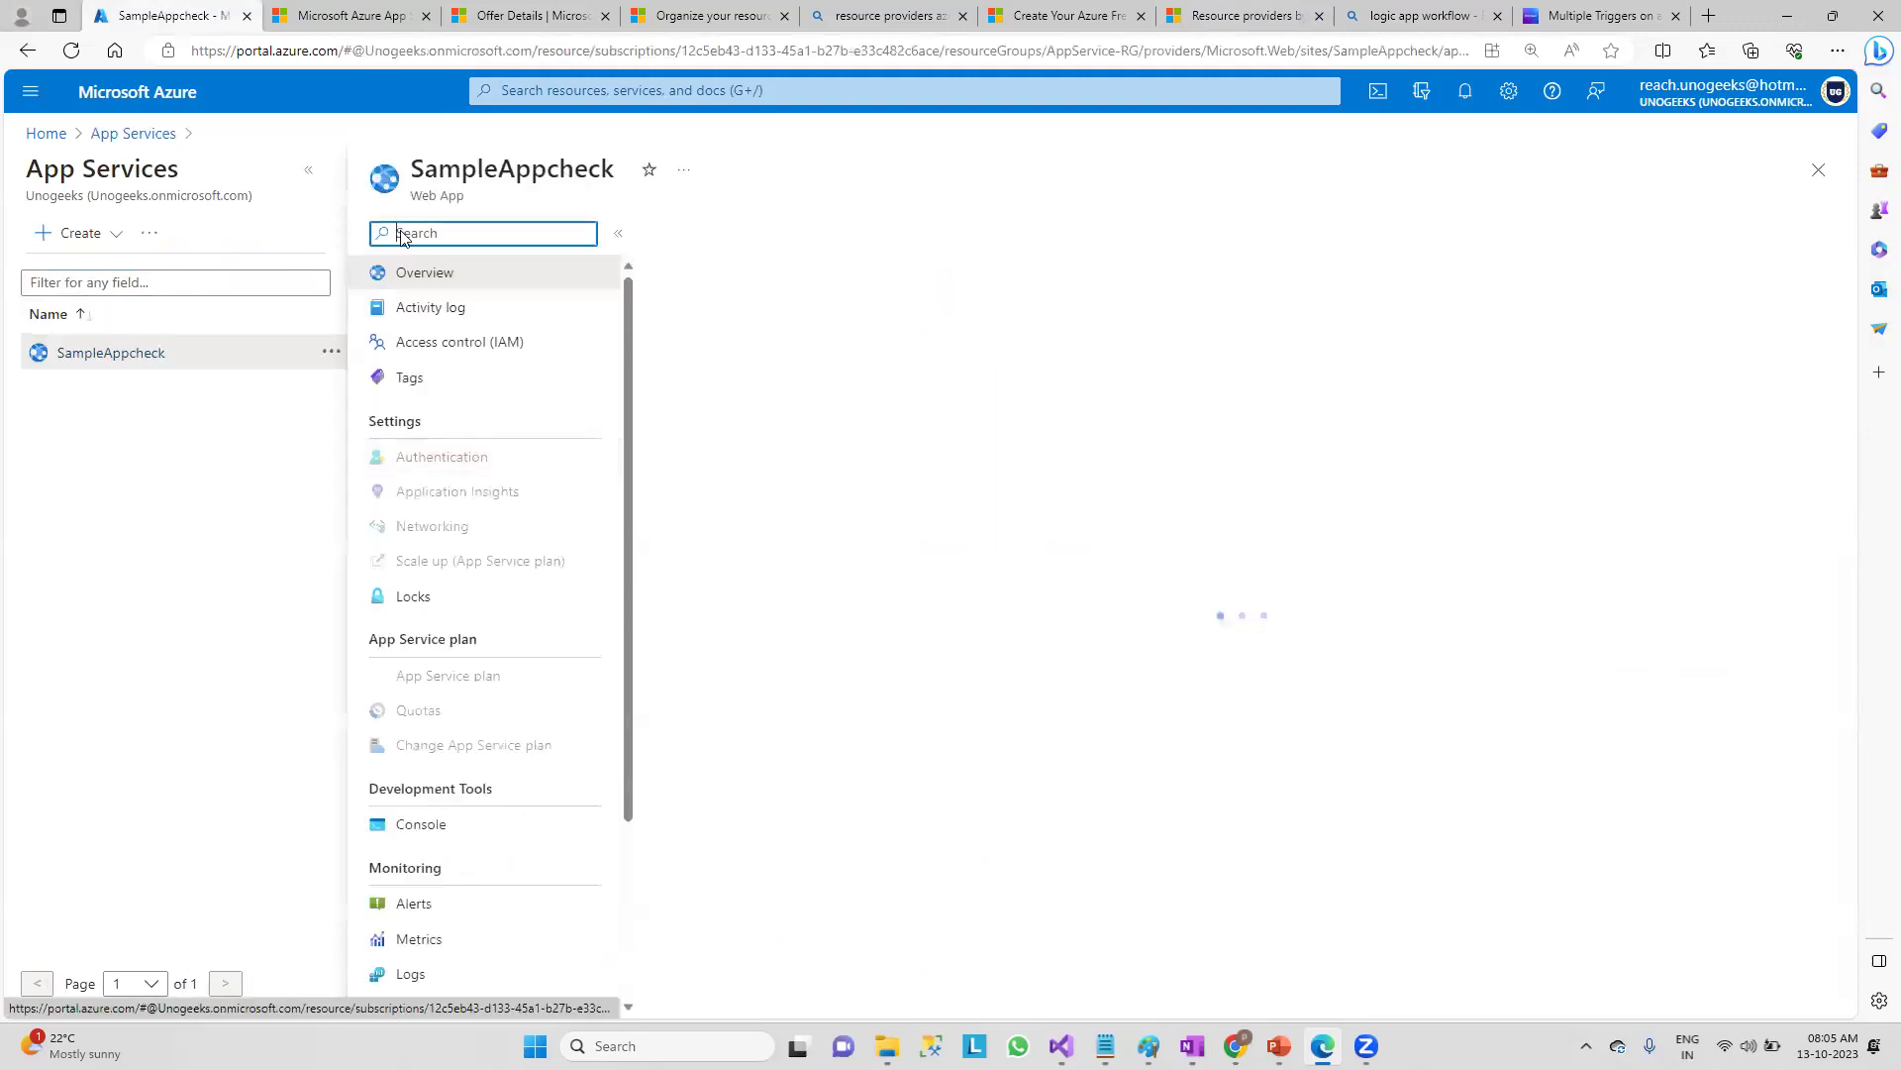
click(445, 309)
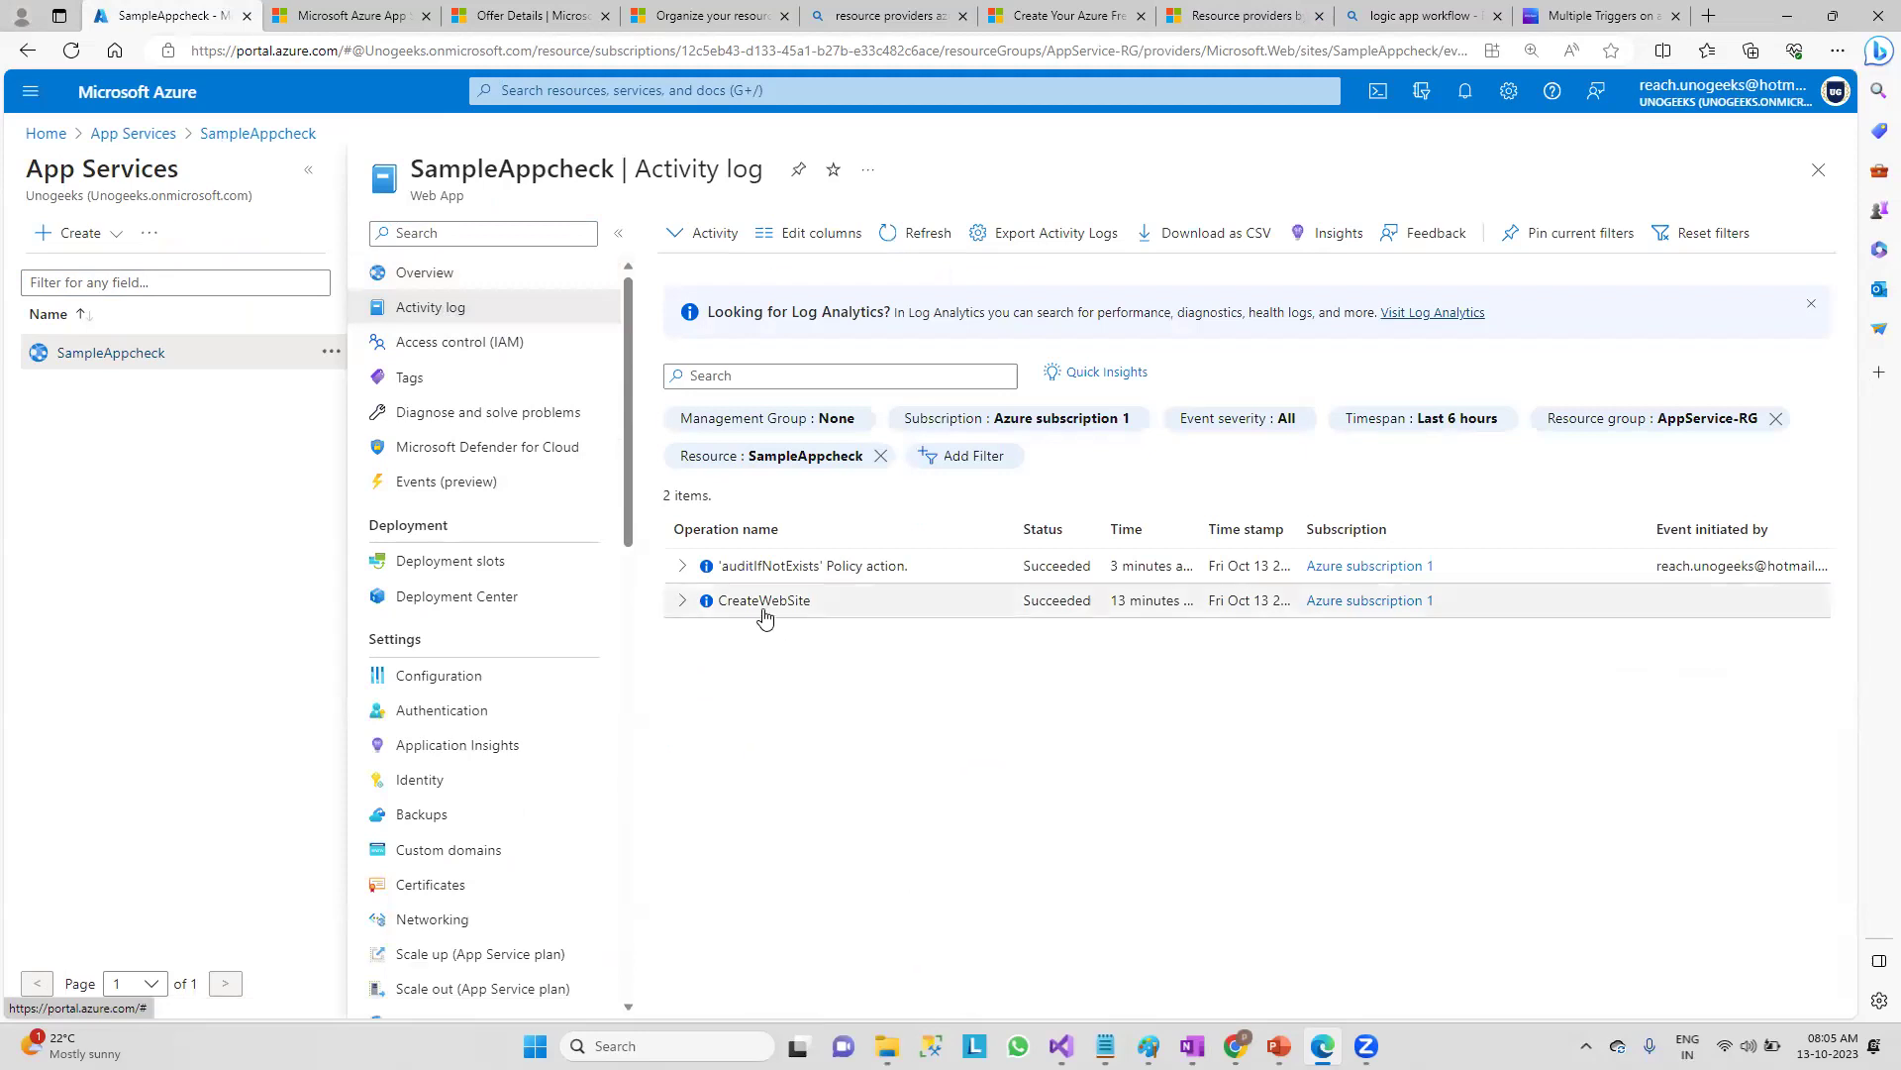
- Expand the 'auditIfNotExists' Policy action and CreateWebSite operations in the activity log and review their individual events
click(682, 566)
scroll(703, 891, down, 1)
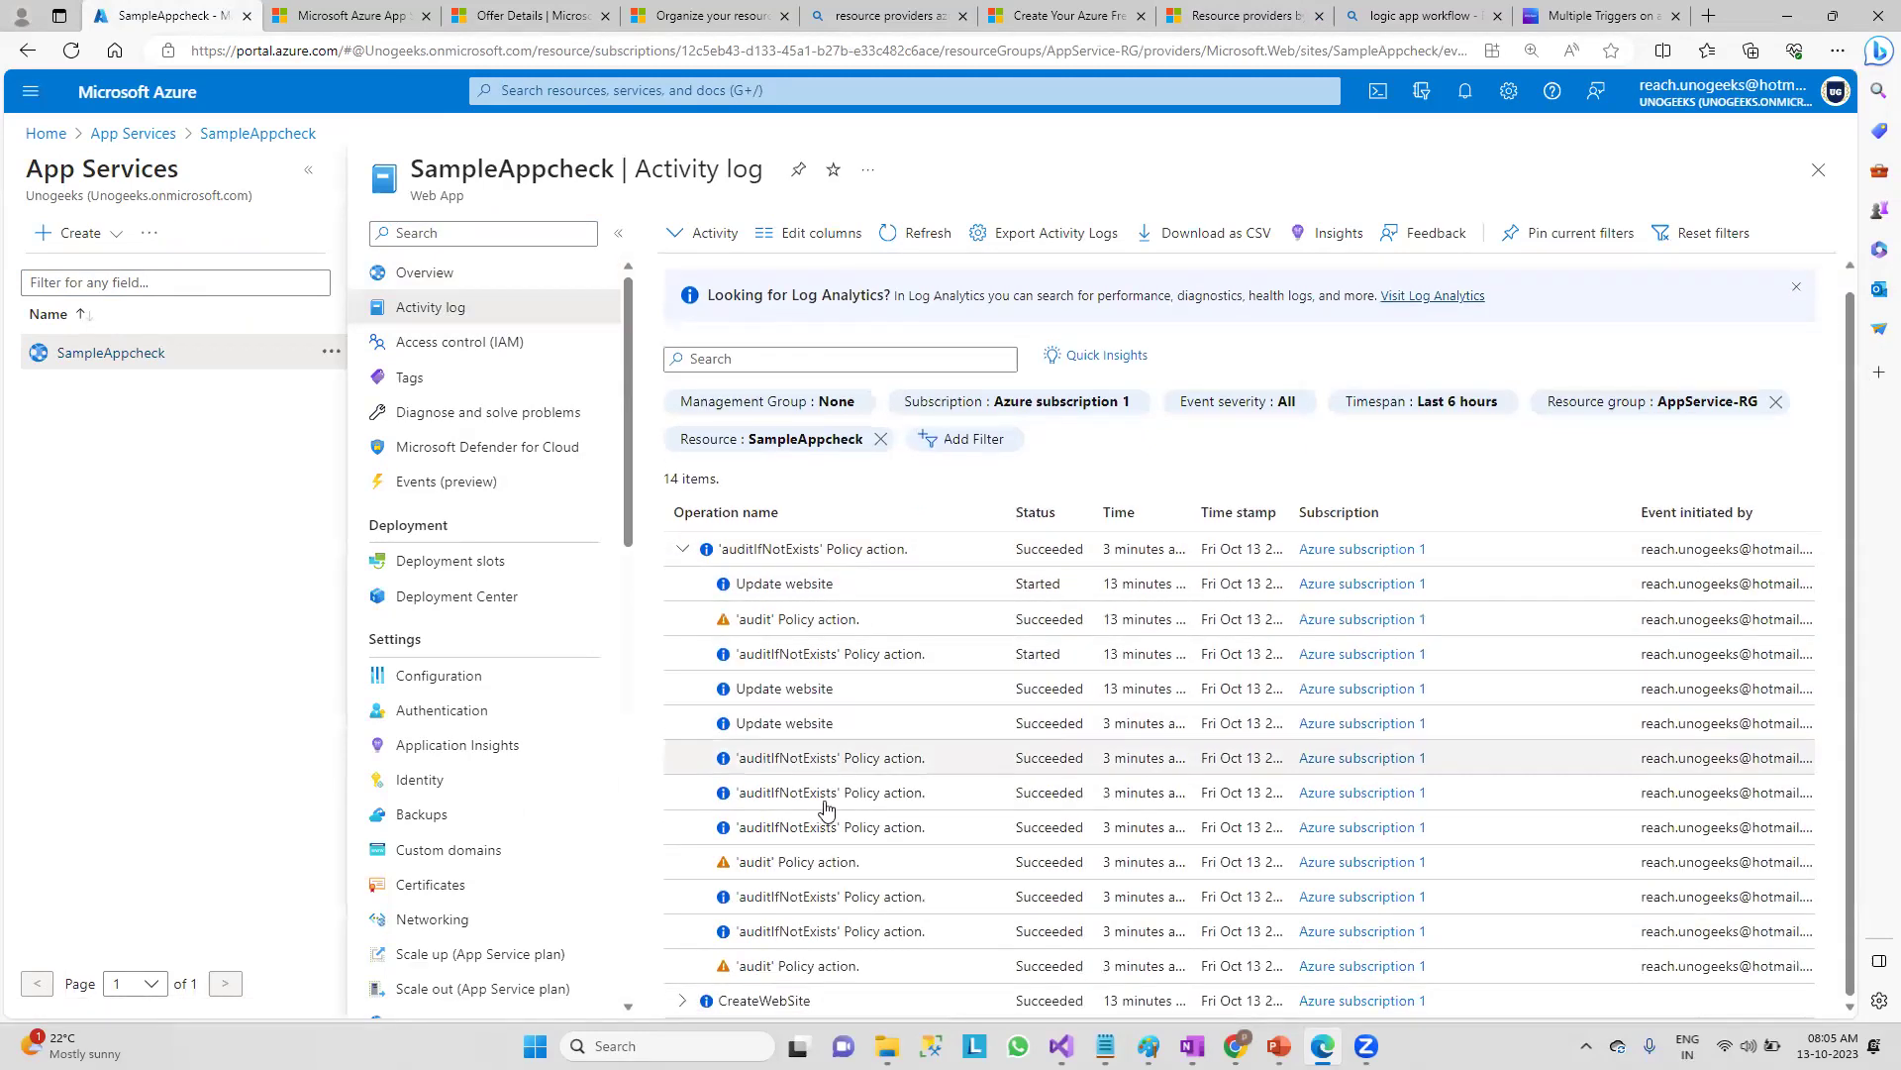
click(683, 1000)
scroll(1040, 861, down, 1)
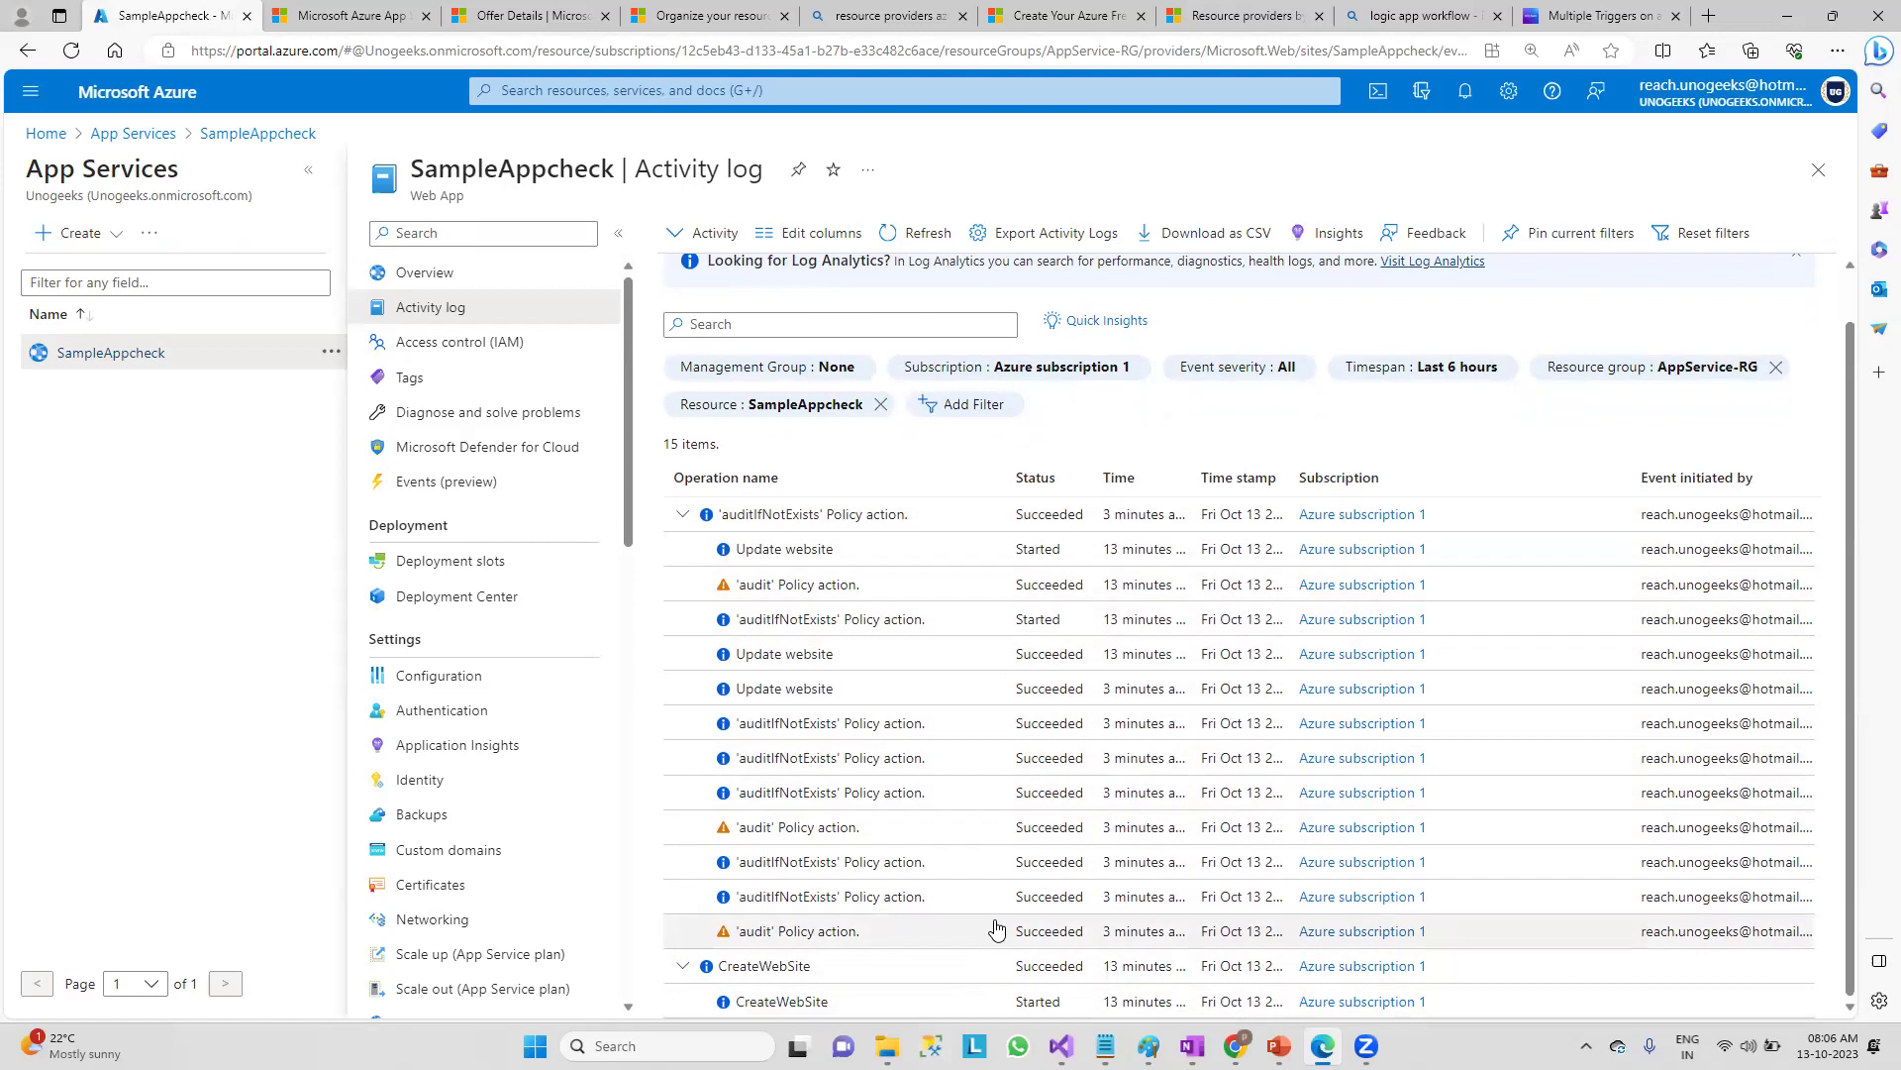
scroll(999, 892, up, 1)
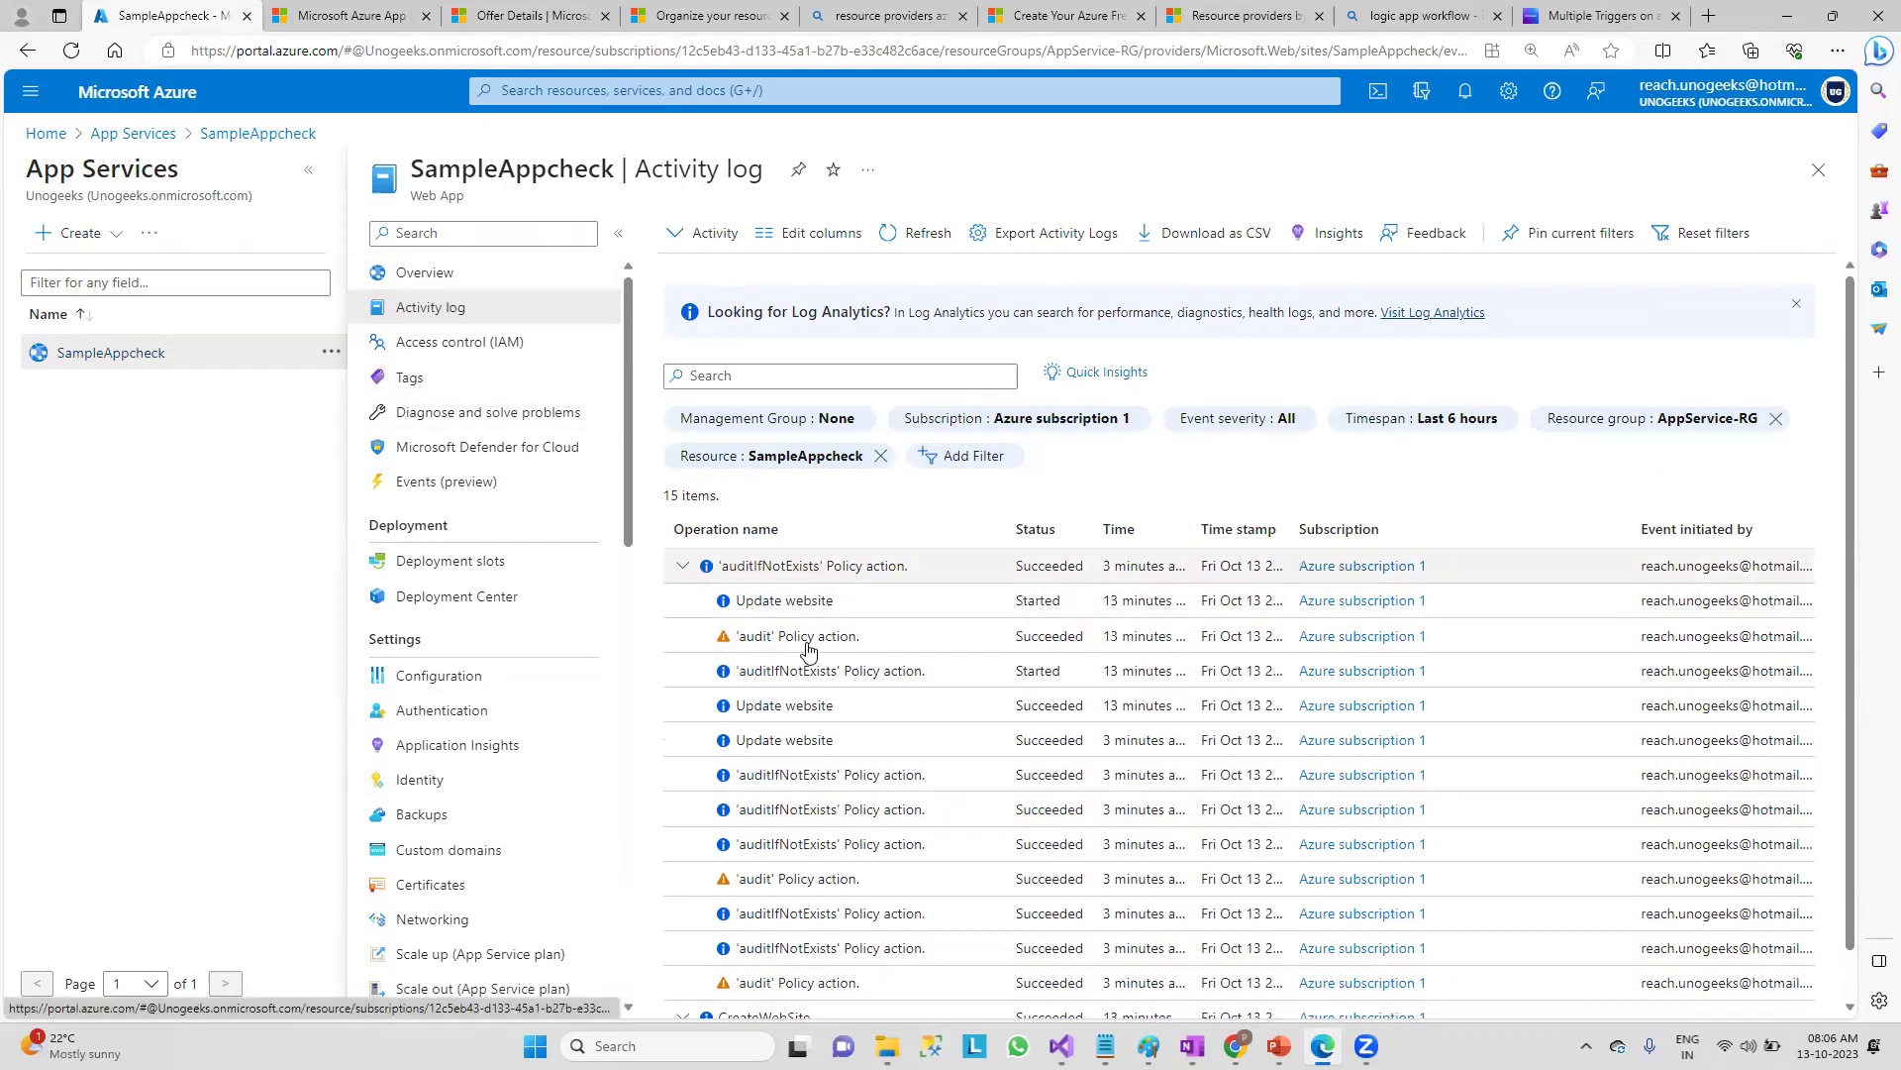
scroll(1735, 820, down, 1)
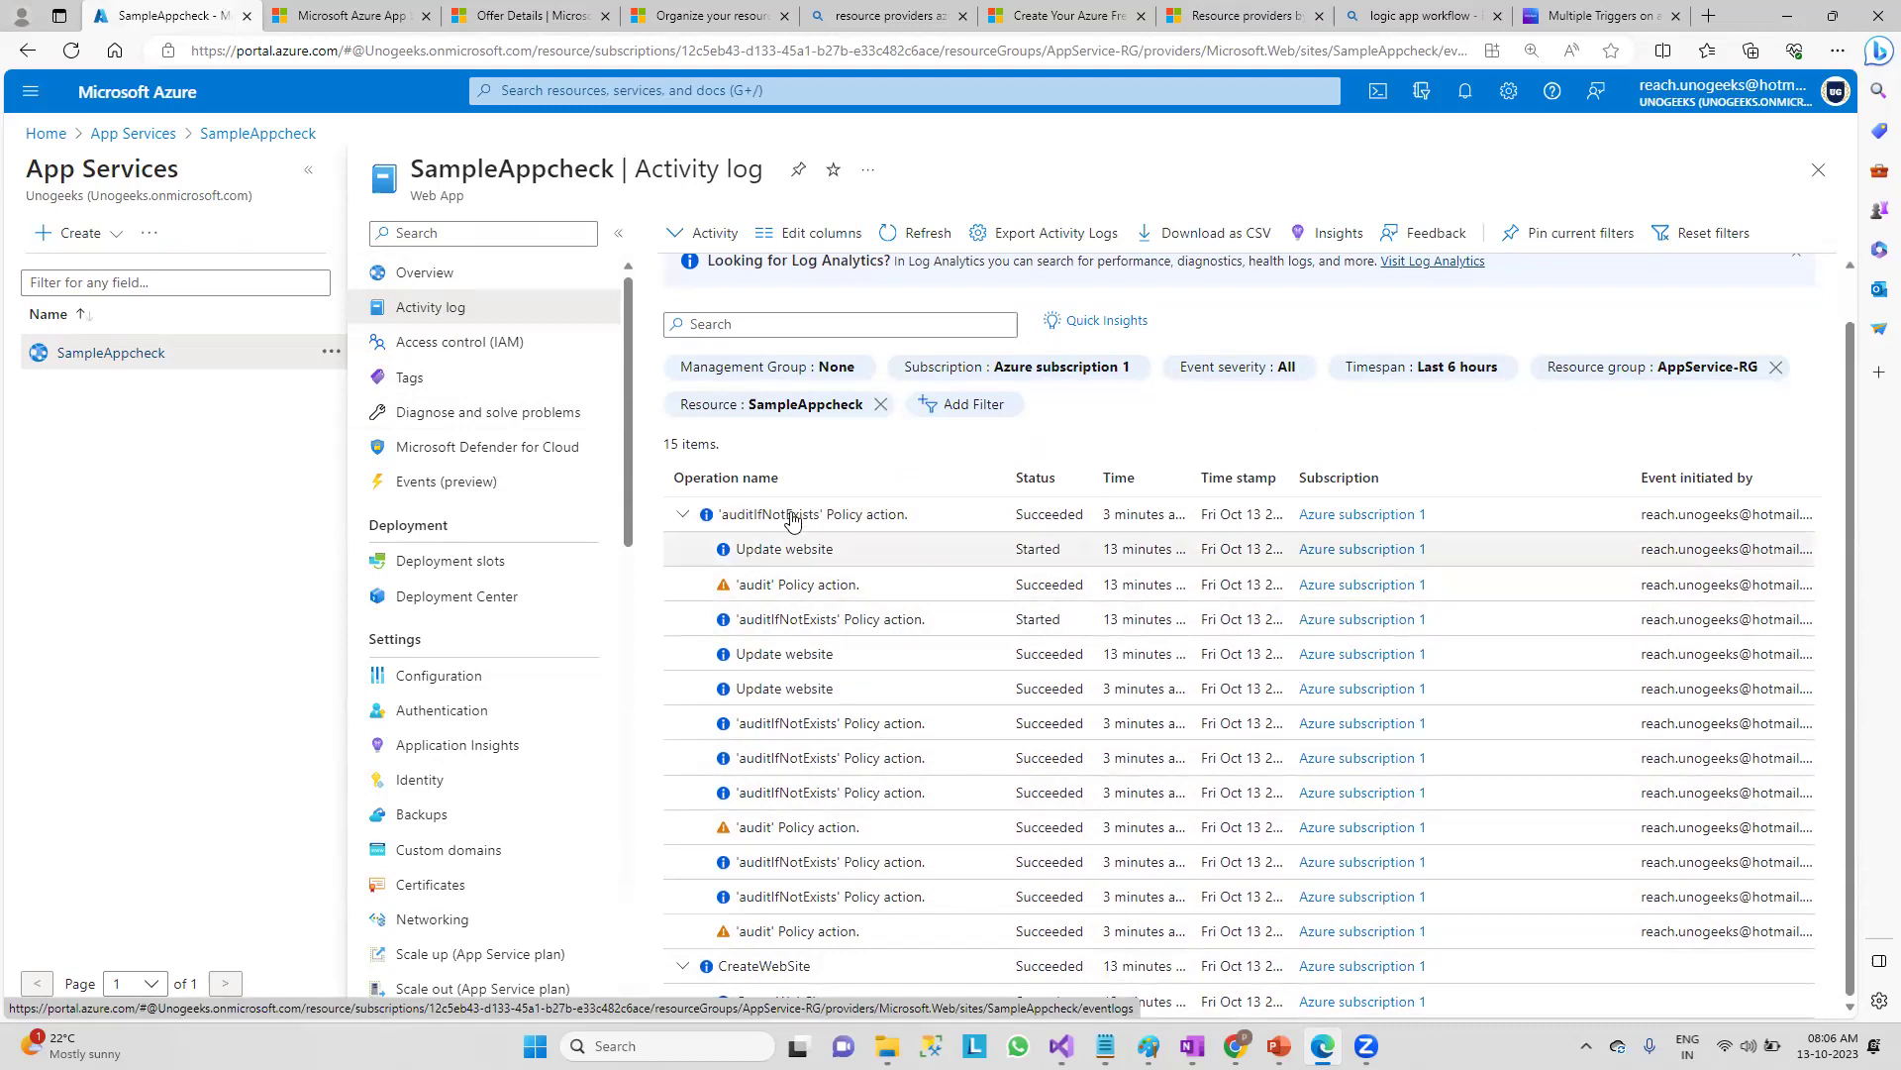
- Stop the SampleAppcheck web app from its overview, confirm the stop, and start the app again
click(424, 275)
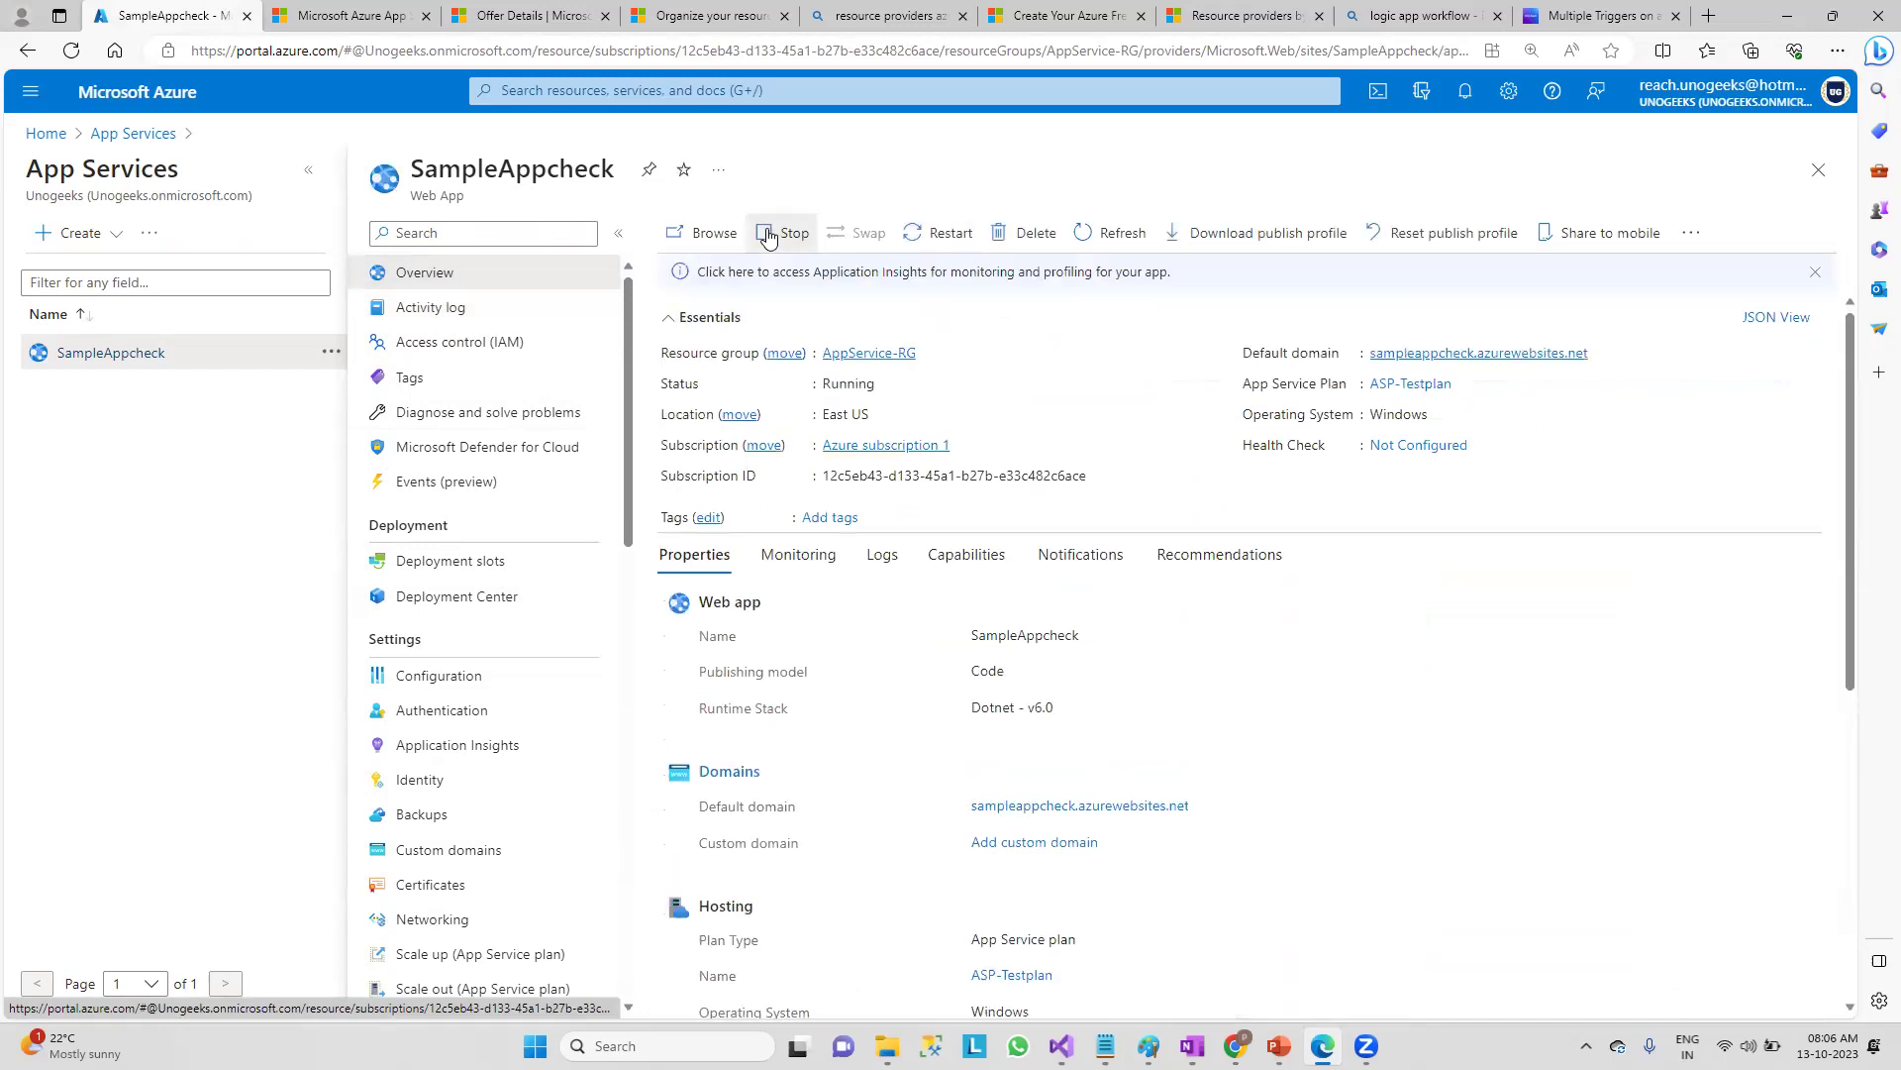
click(770, 234)
click(720, 354)
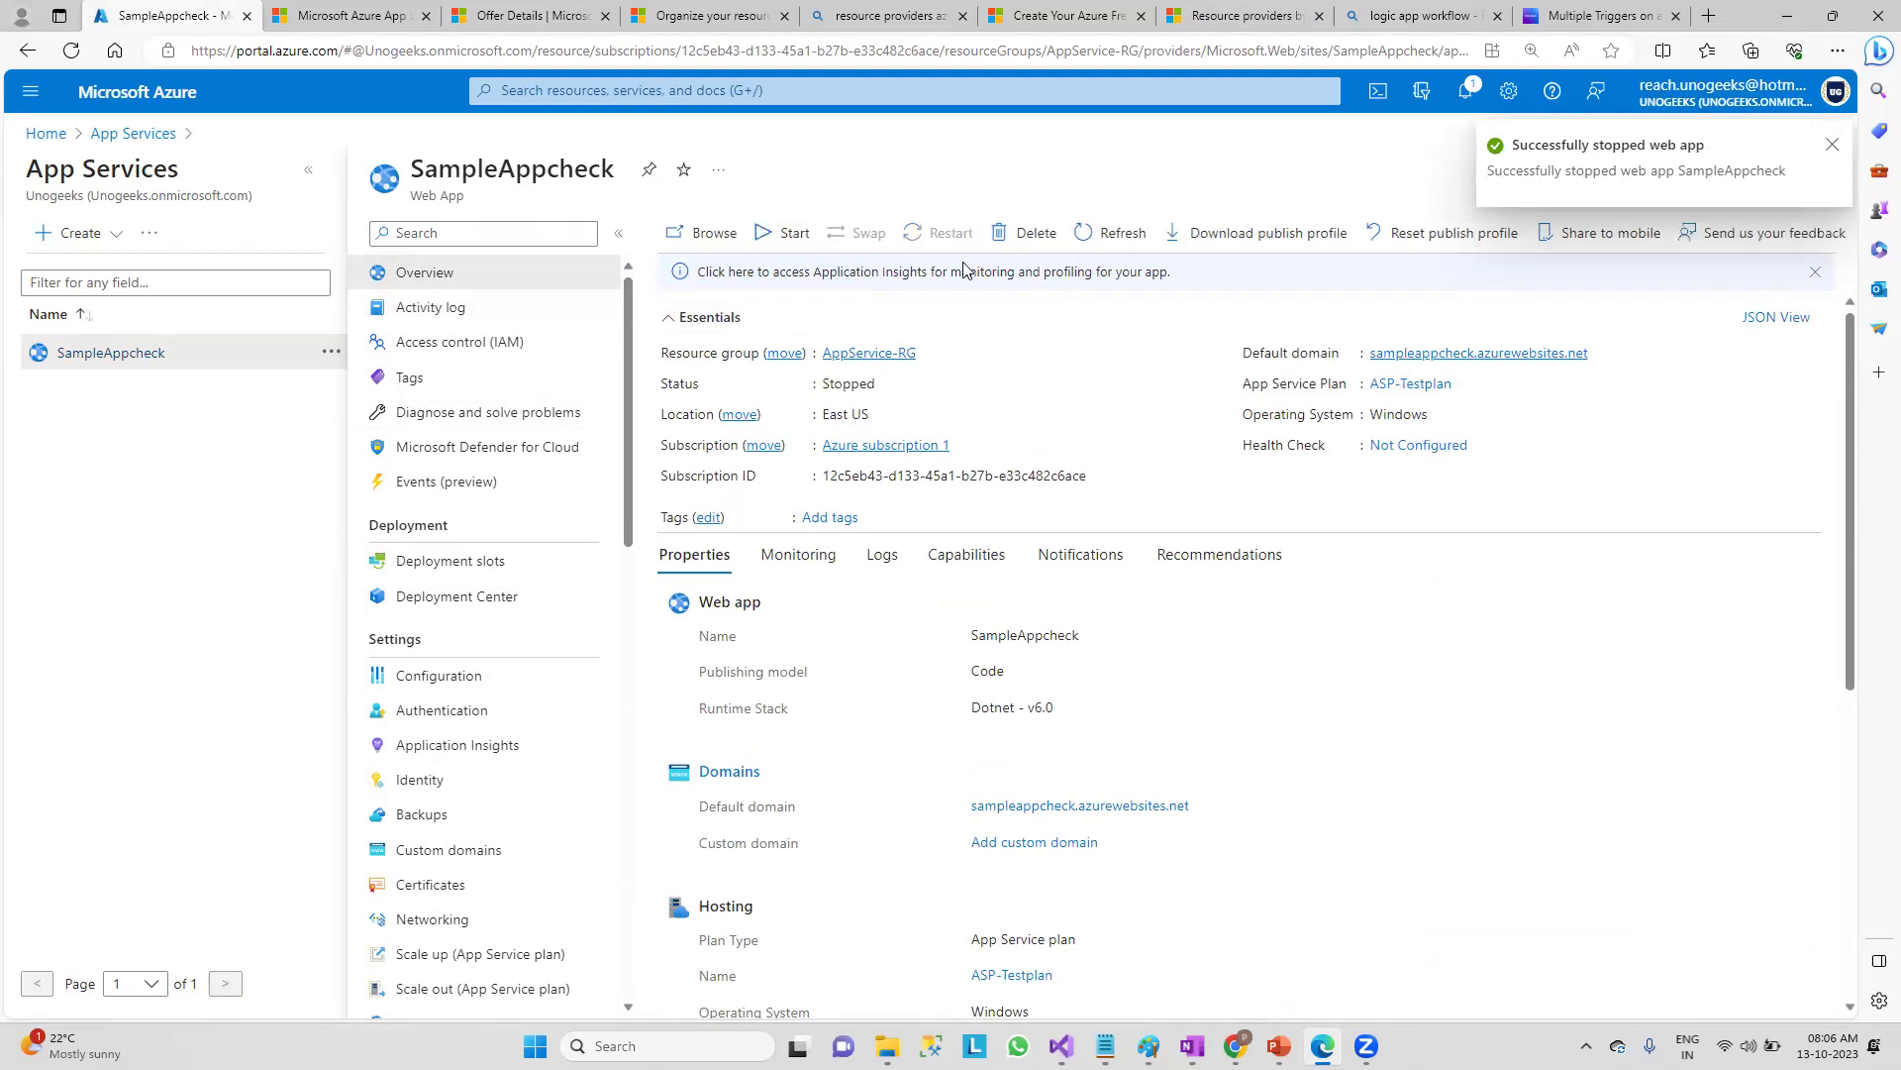
click(793, 234)
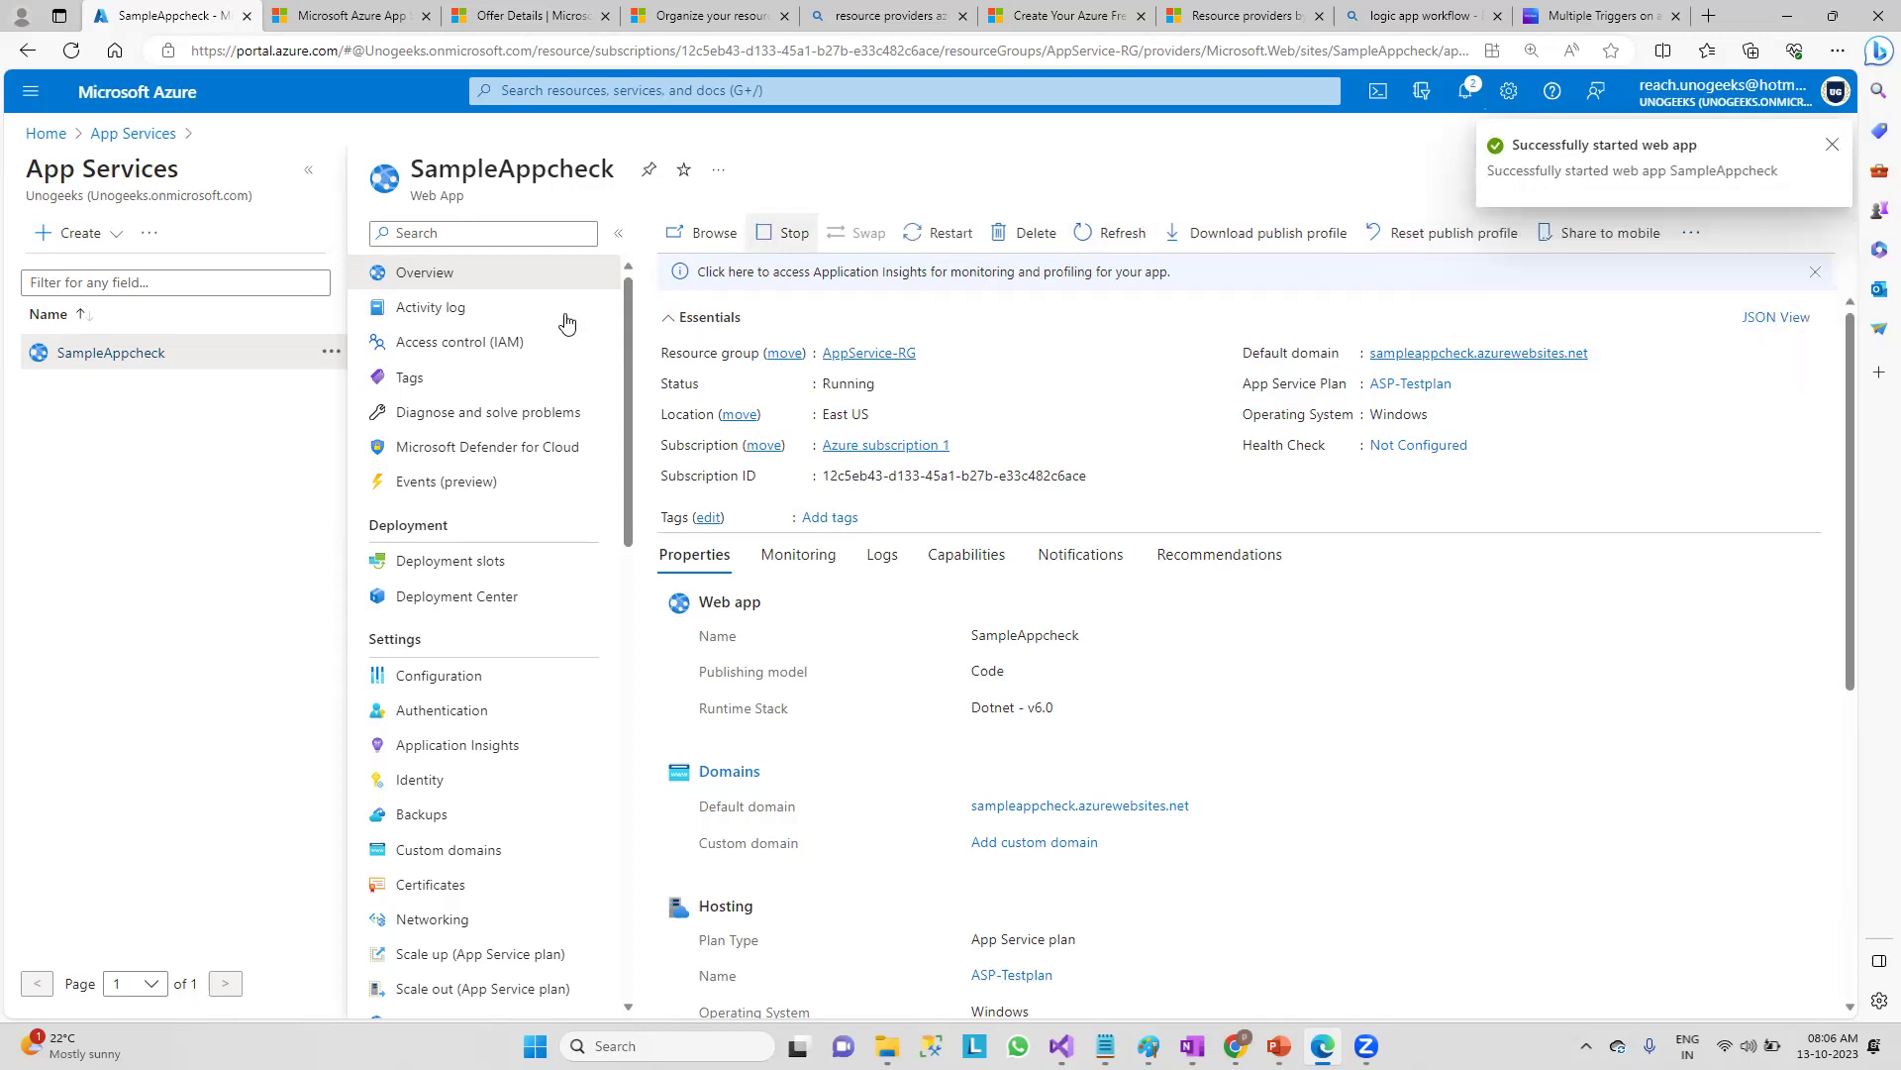
- Return to SampleAppcheck's activity log and expand both logged operations to look for the stop and start events
click(495, 309)
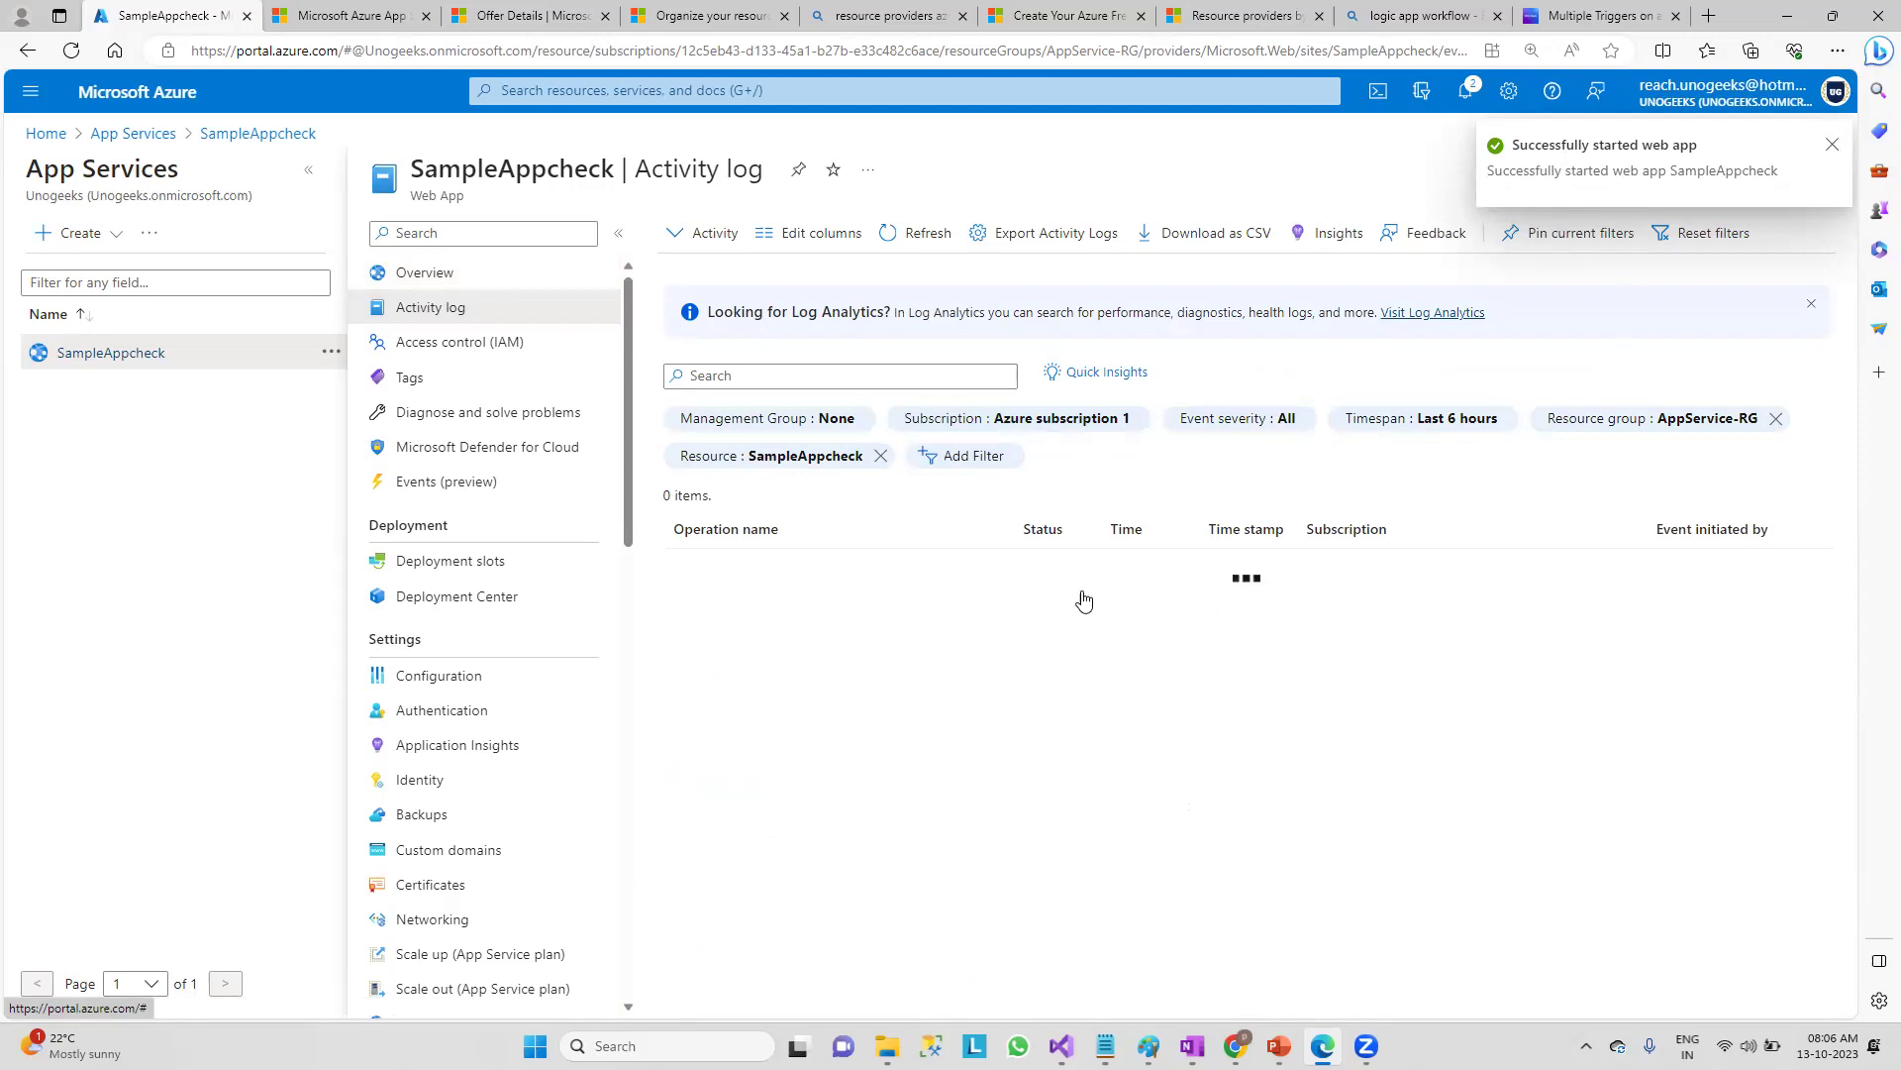
click(682, 600)
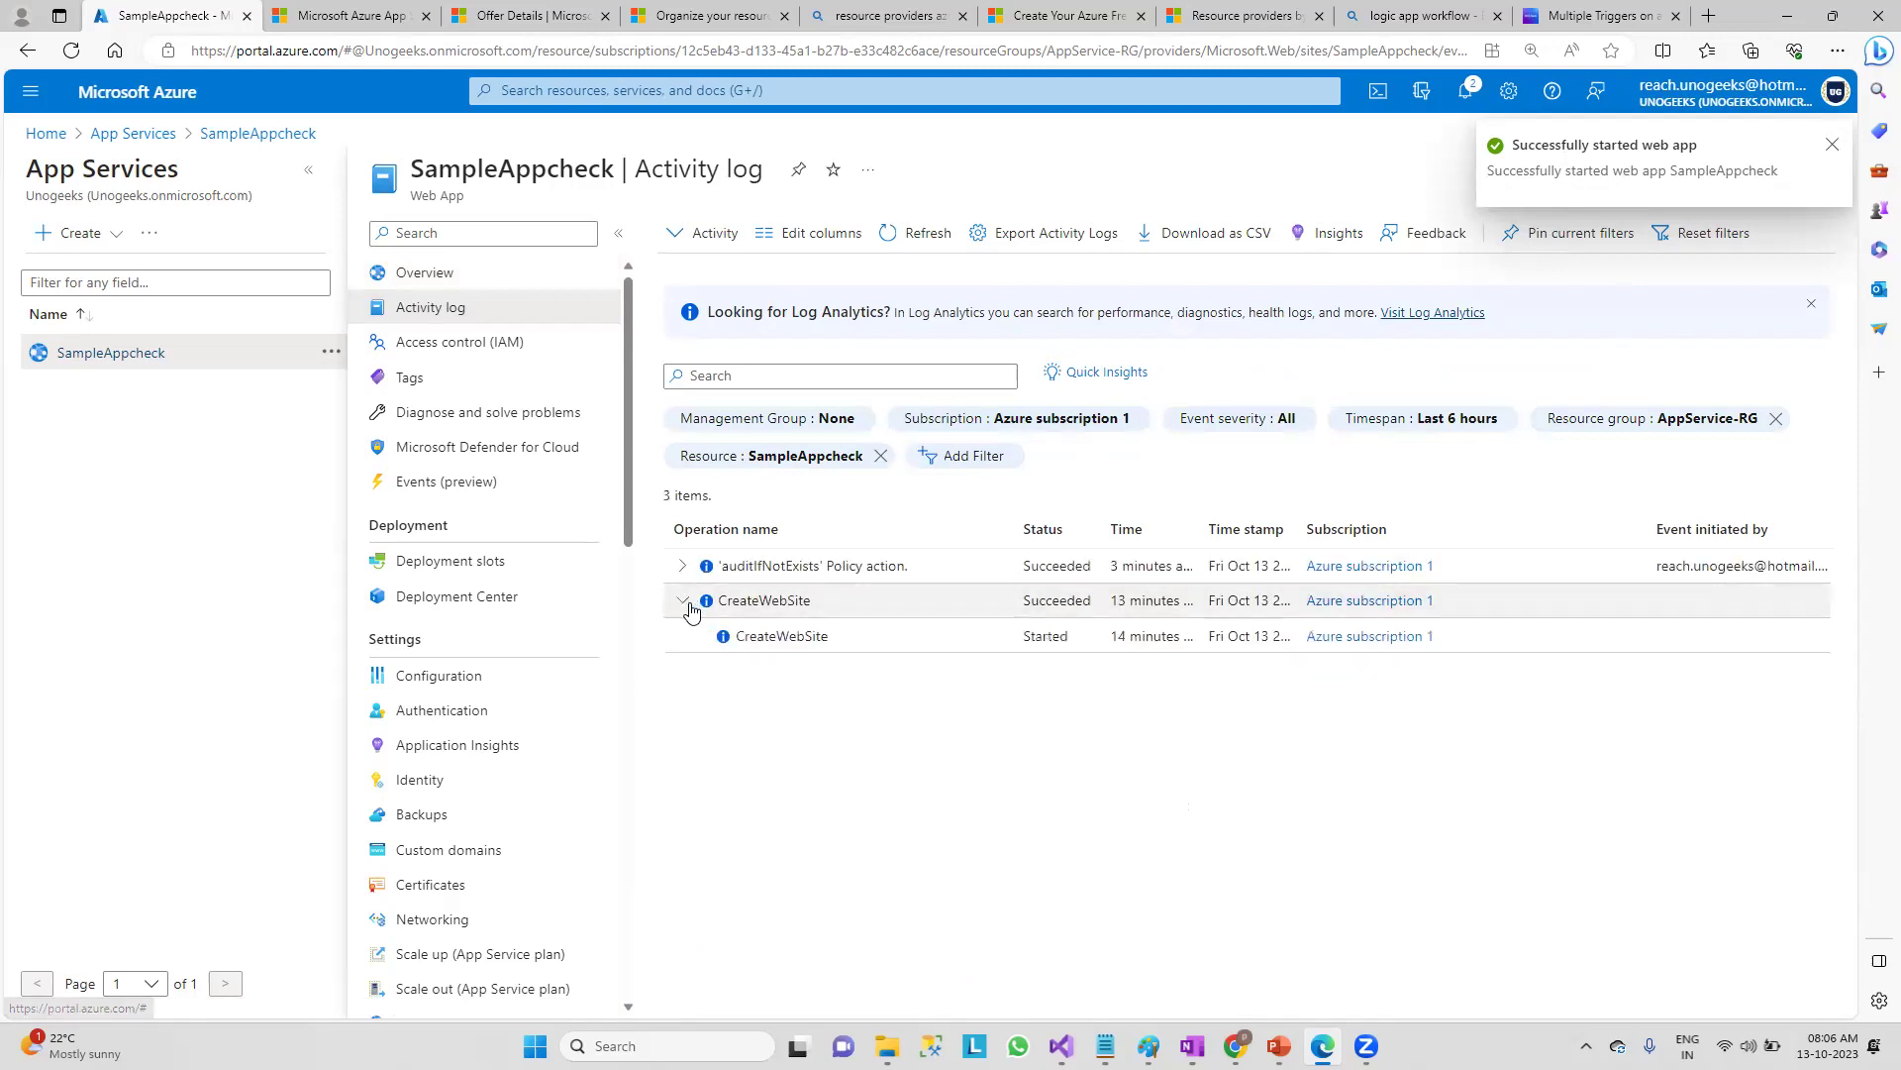
click(683, 565)
scroll(752, 634, down, 1)
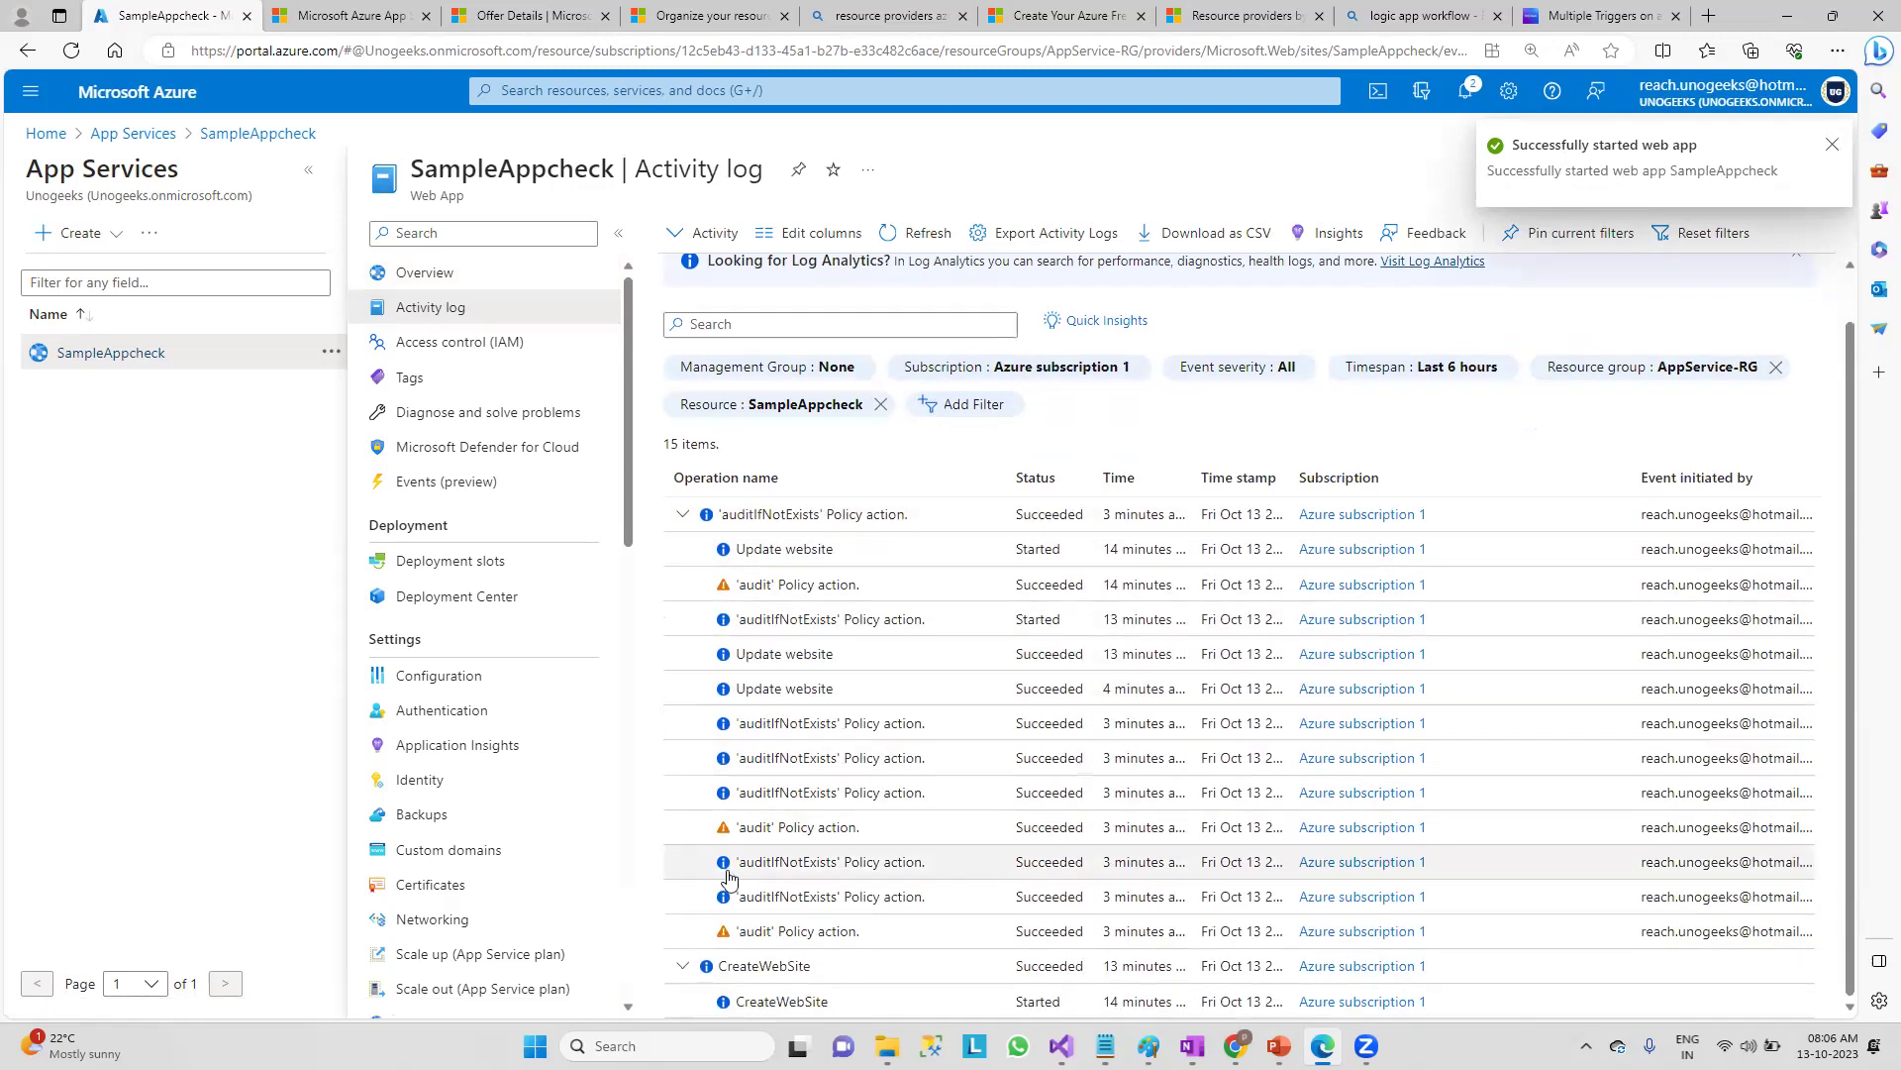
- Refresh the activity log, view the CreateWebSite event summary, and expand both operations to check the event time stamps
click(896, 240)
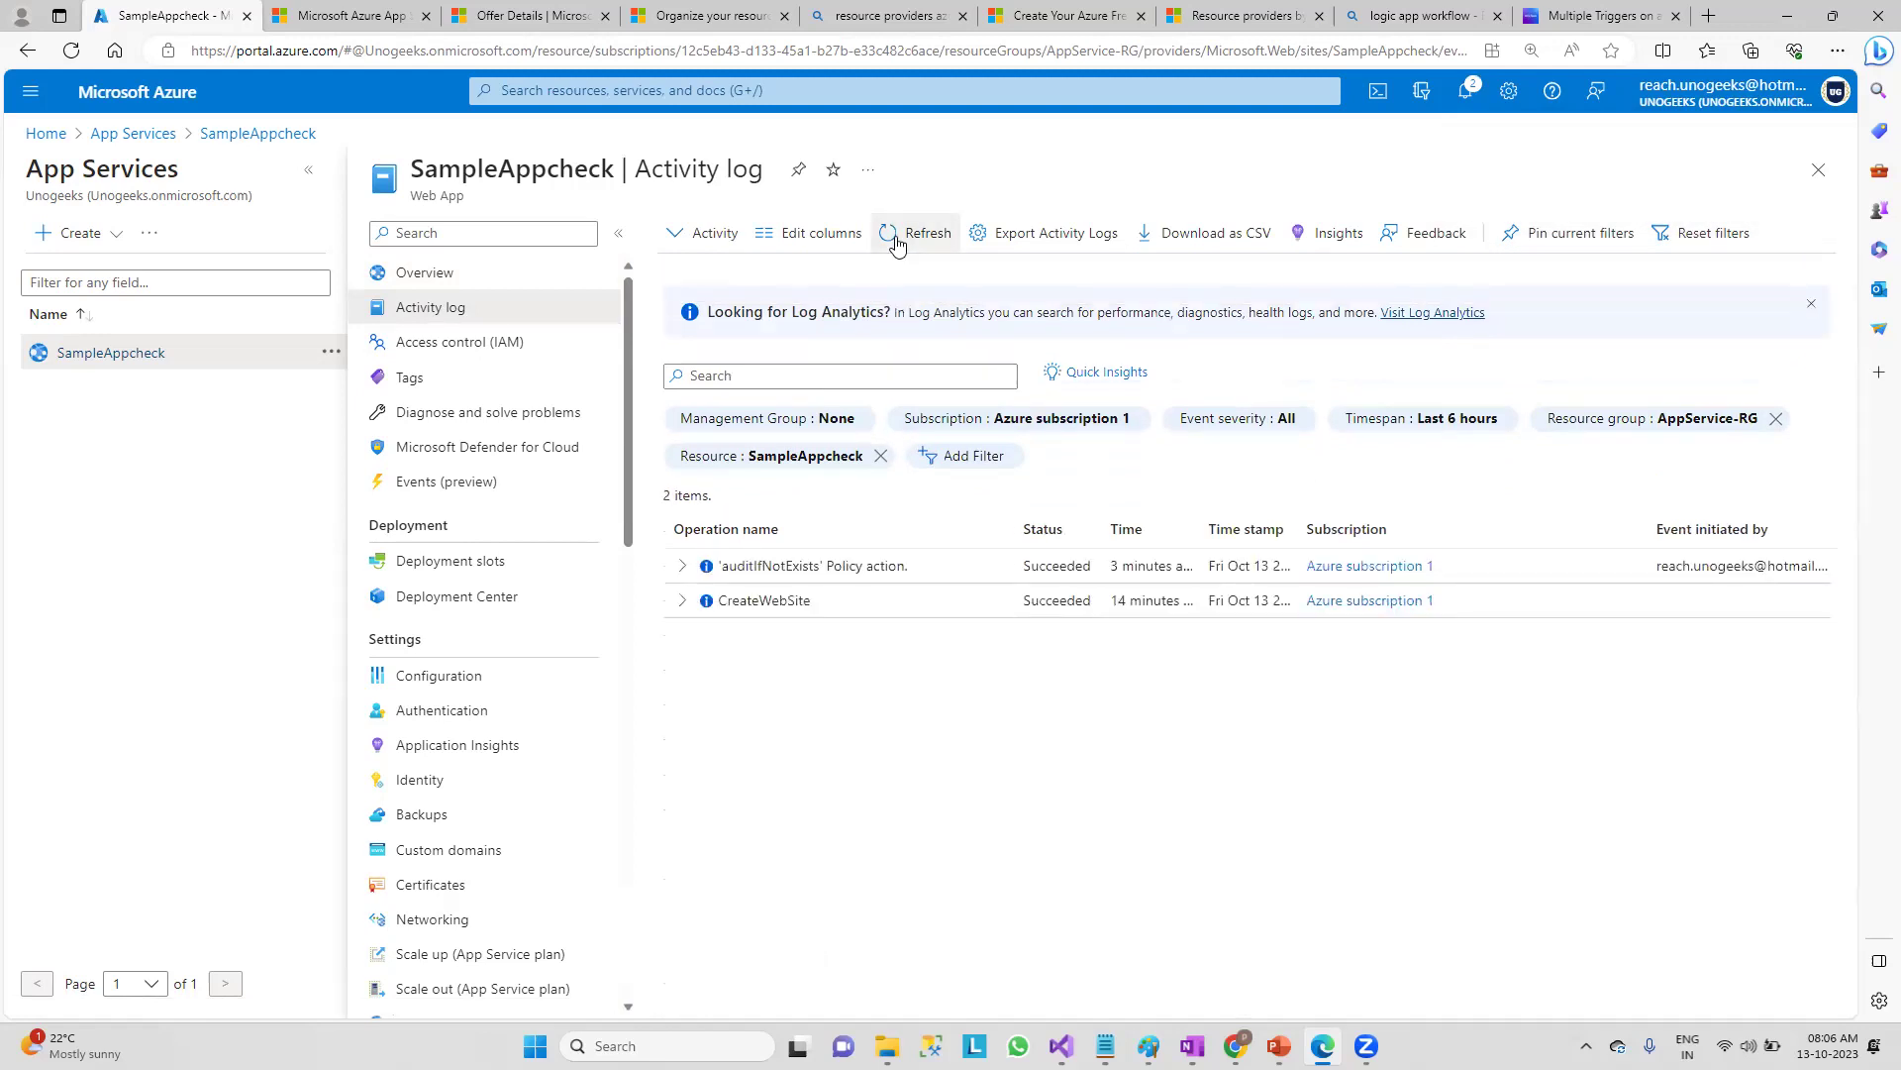
click(693, 608)
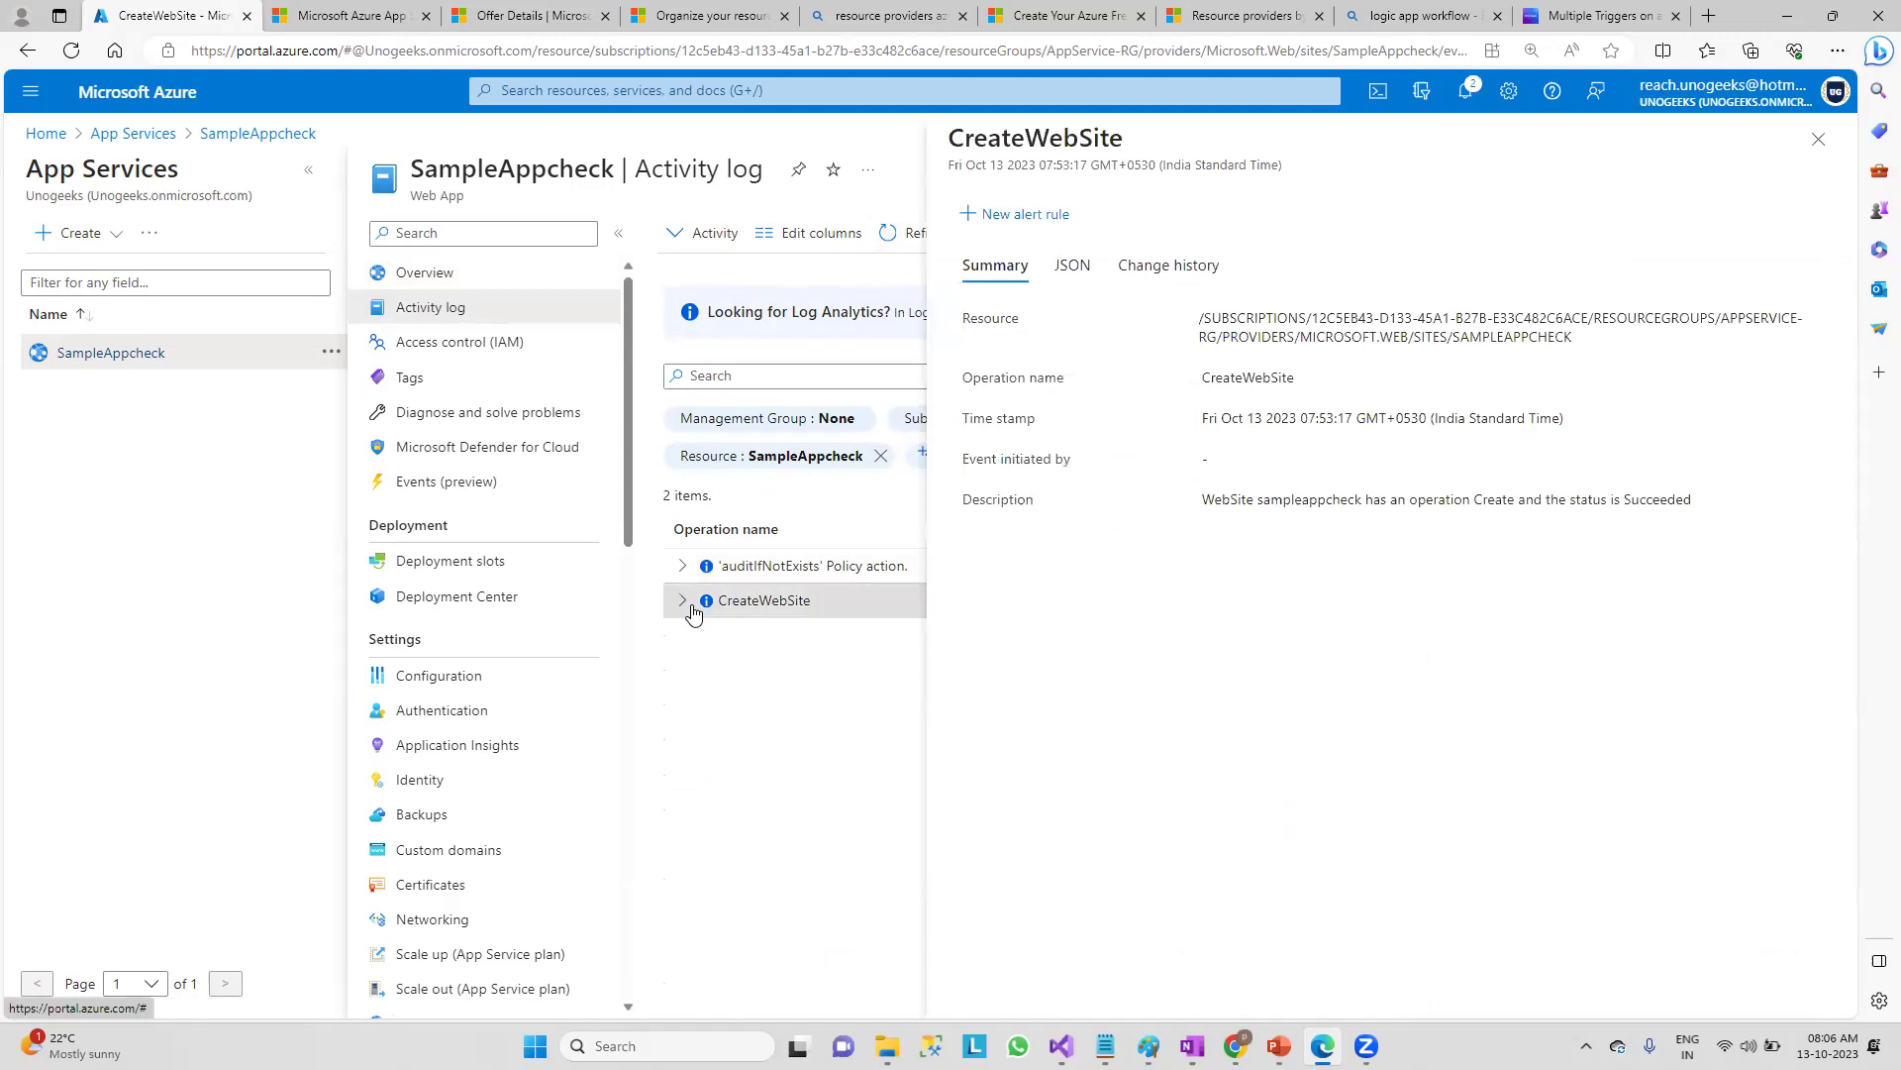
click(1818, 139)
click(682, 600)
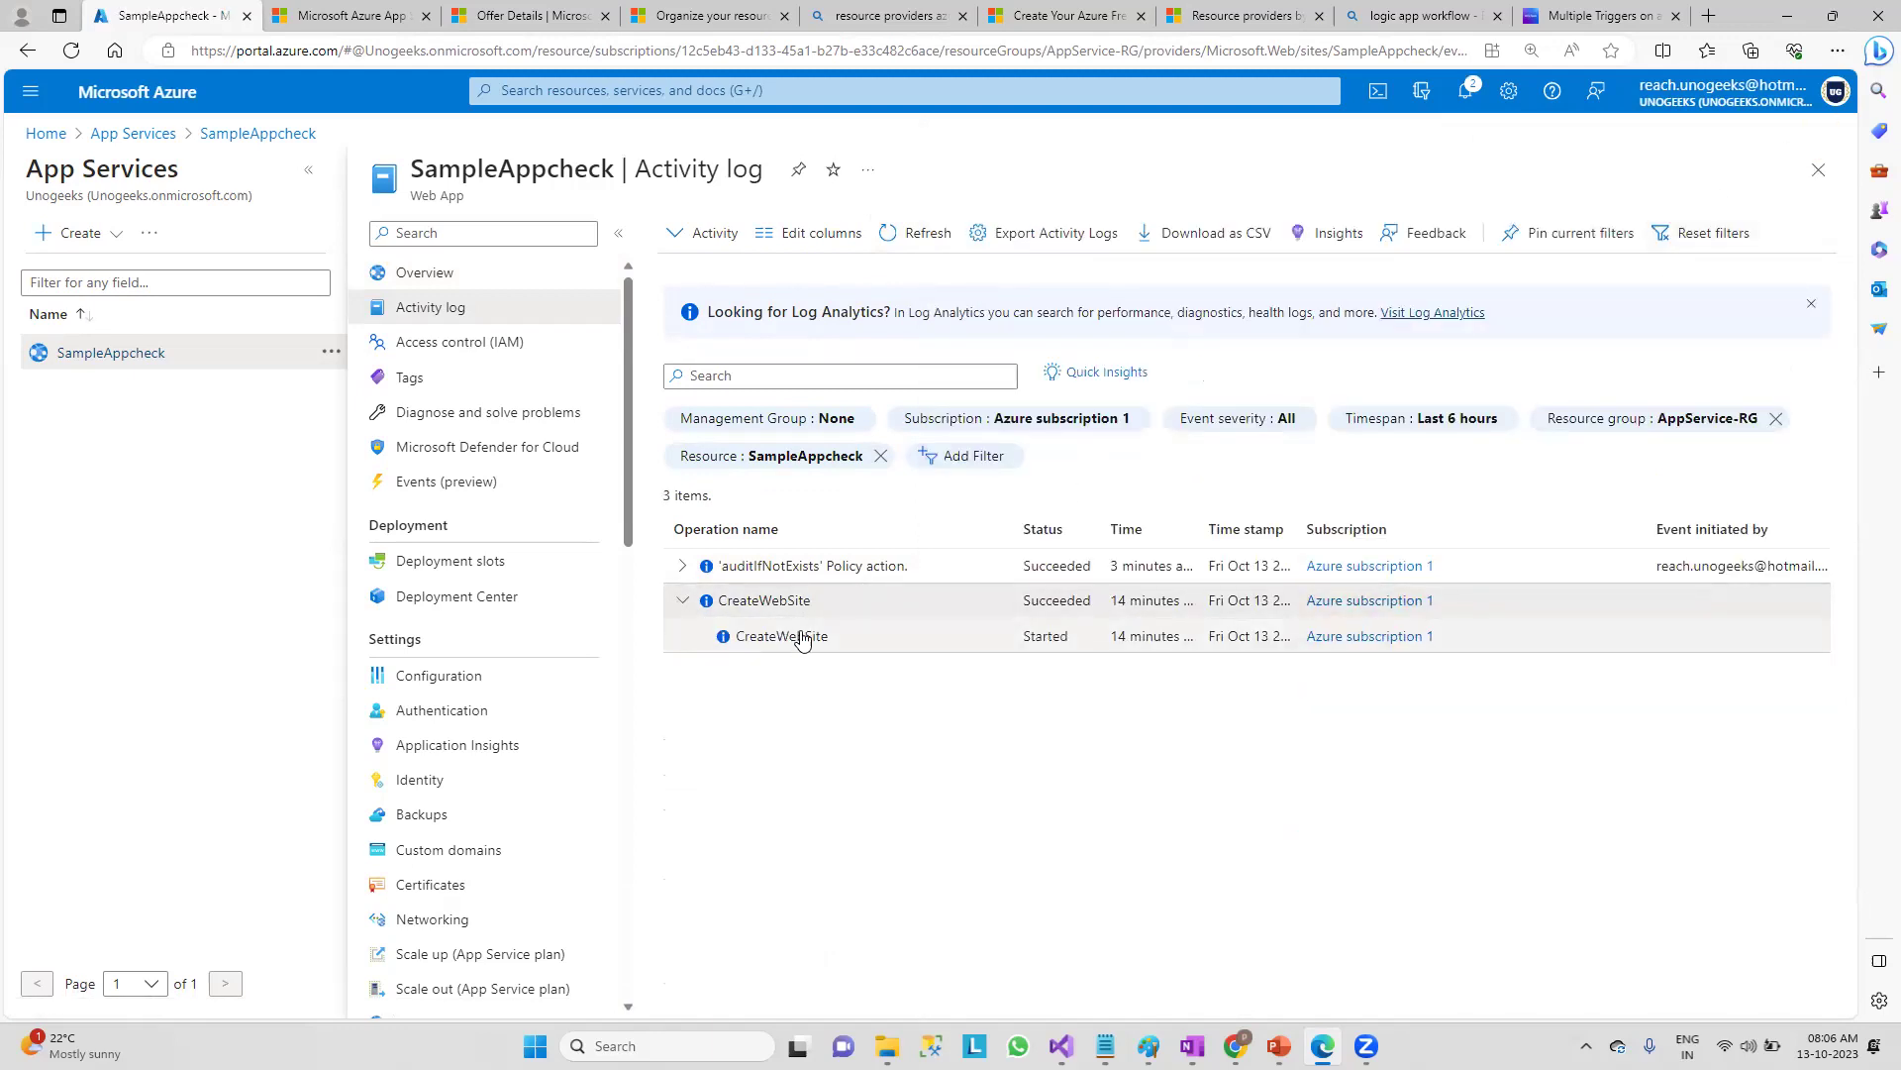
click(681, 566)
scroll(904, 747, down, 1)
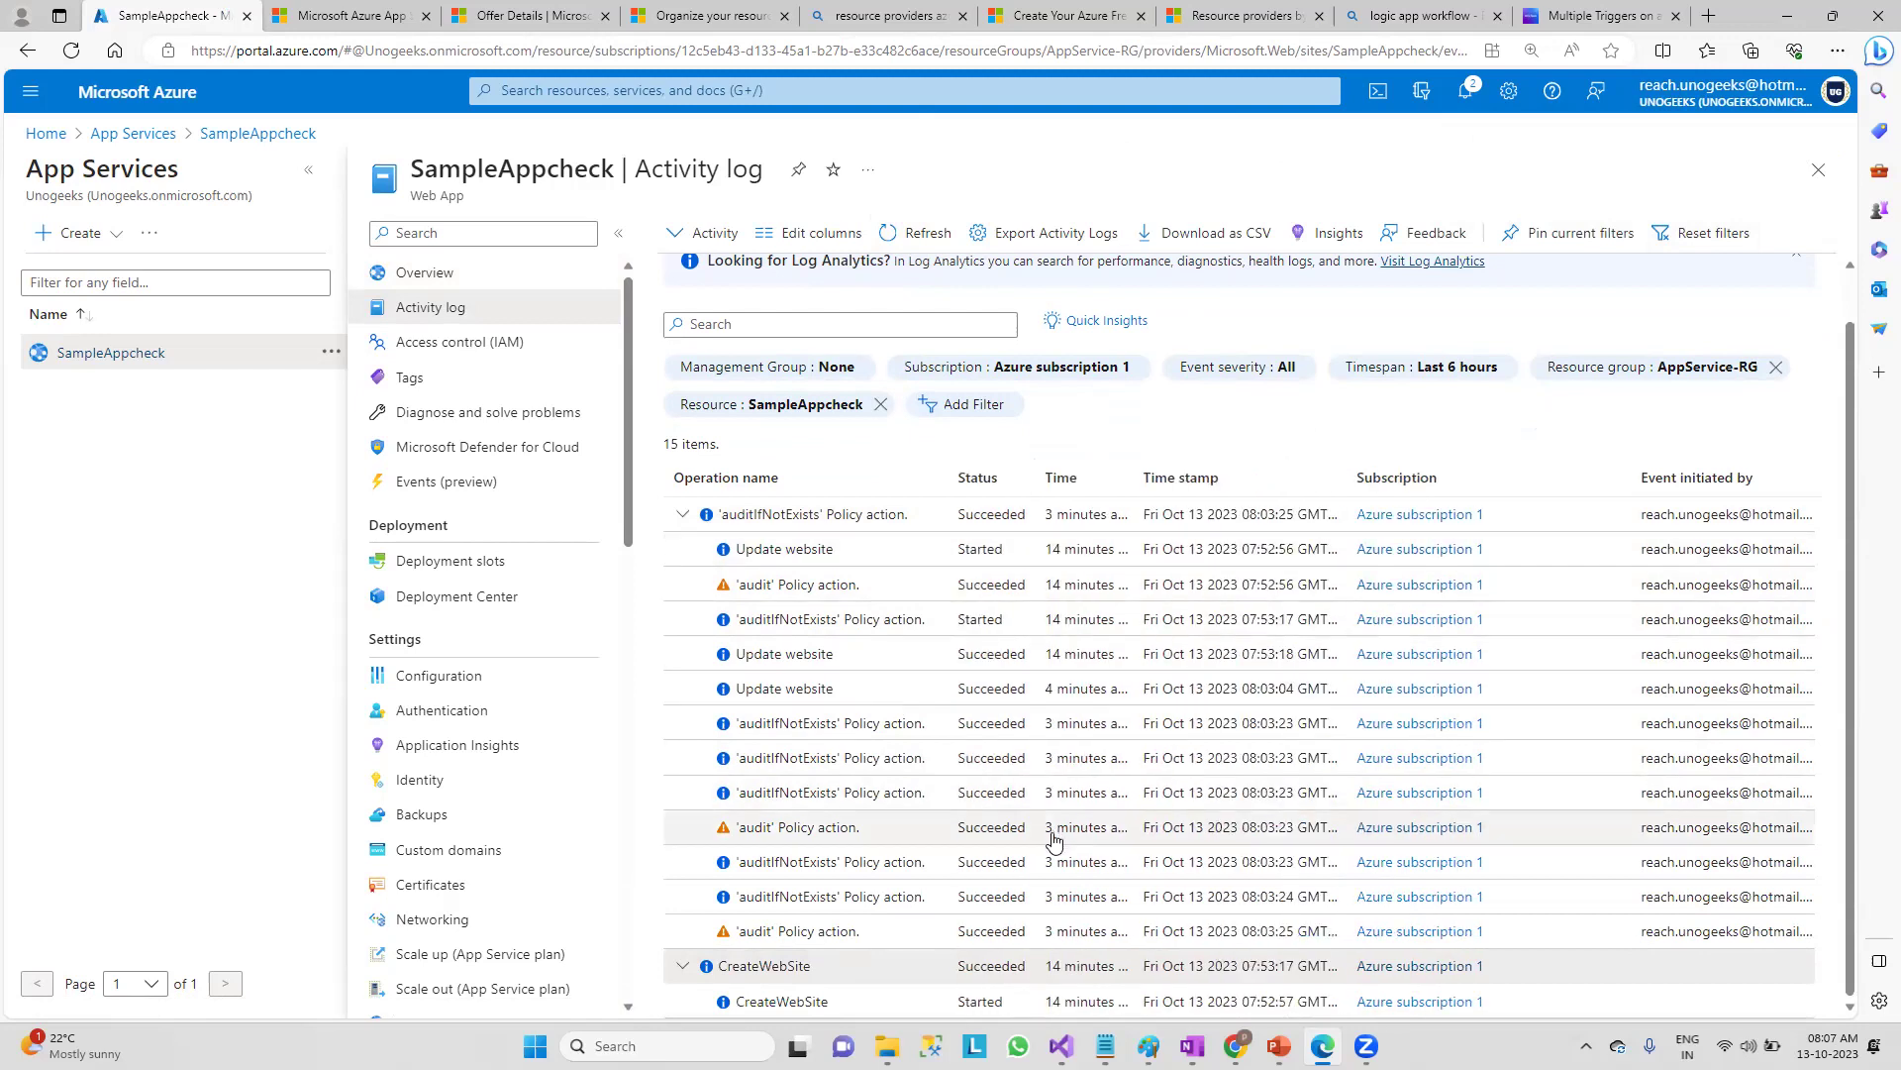
scroll(792, 742, up, 1)
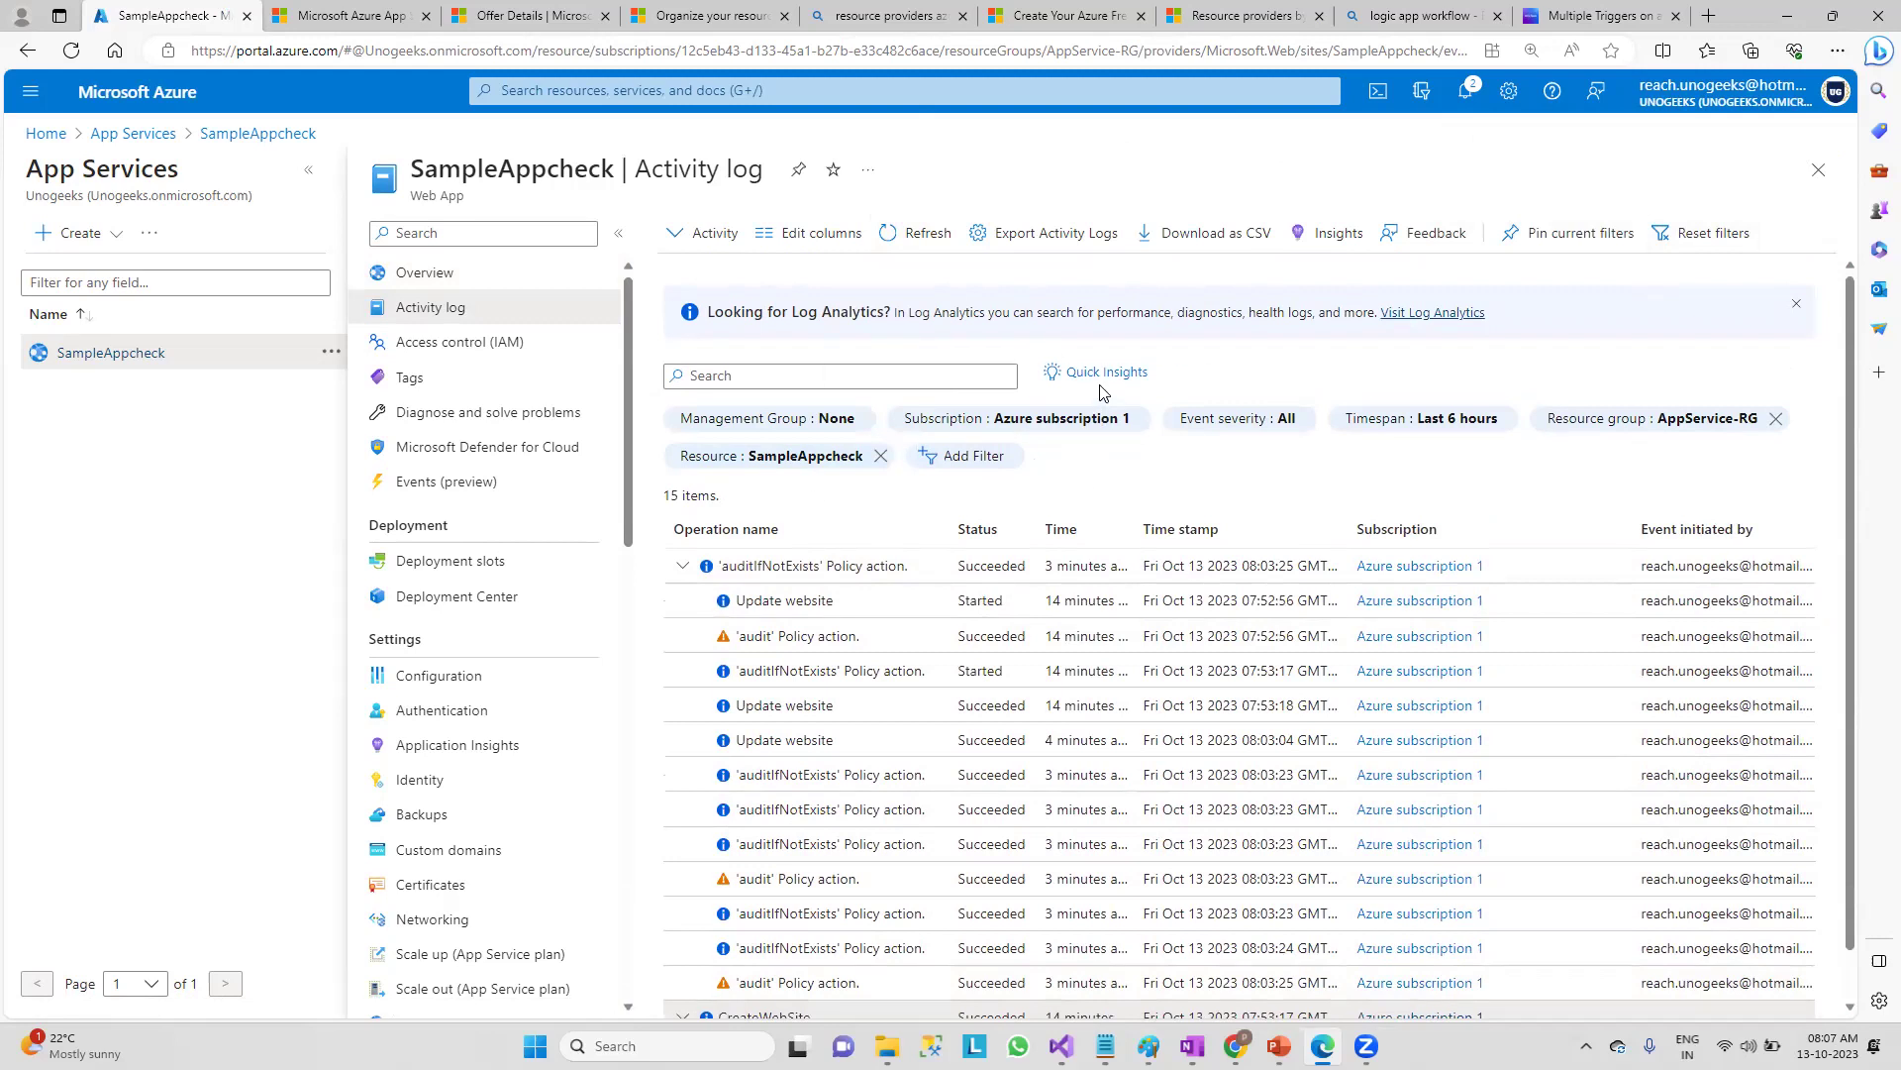
- Refresh the activity log again and recheck the events under both operations, including the CreateWebSite summary
click(891, 238)
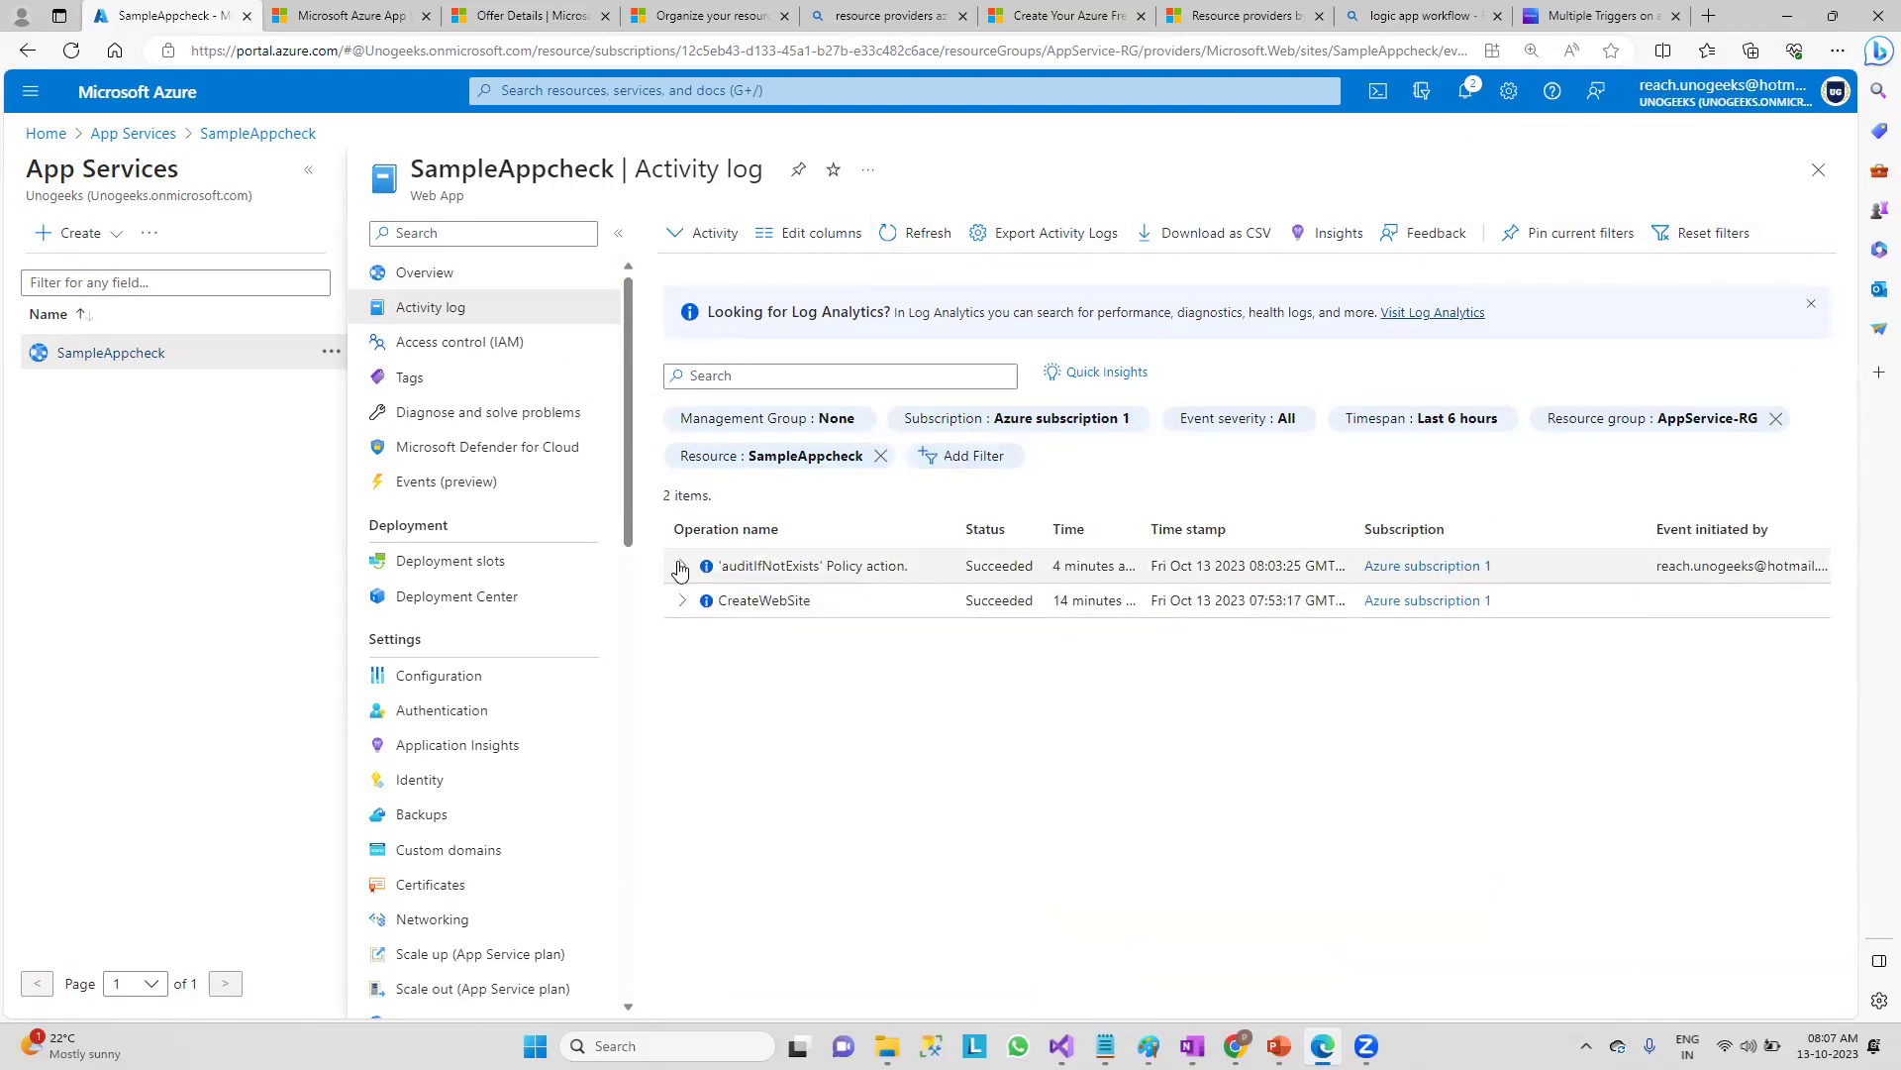
click(682, 571)
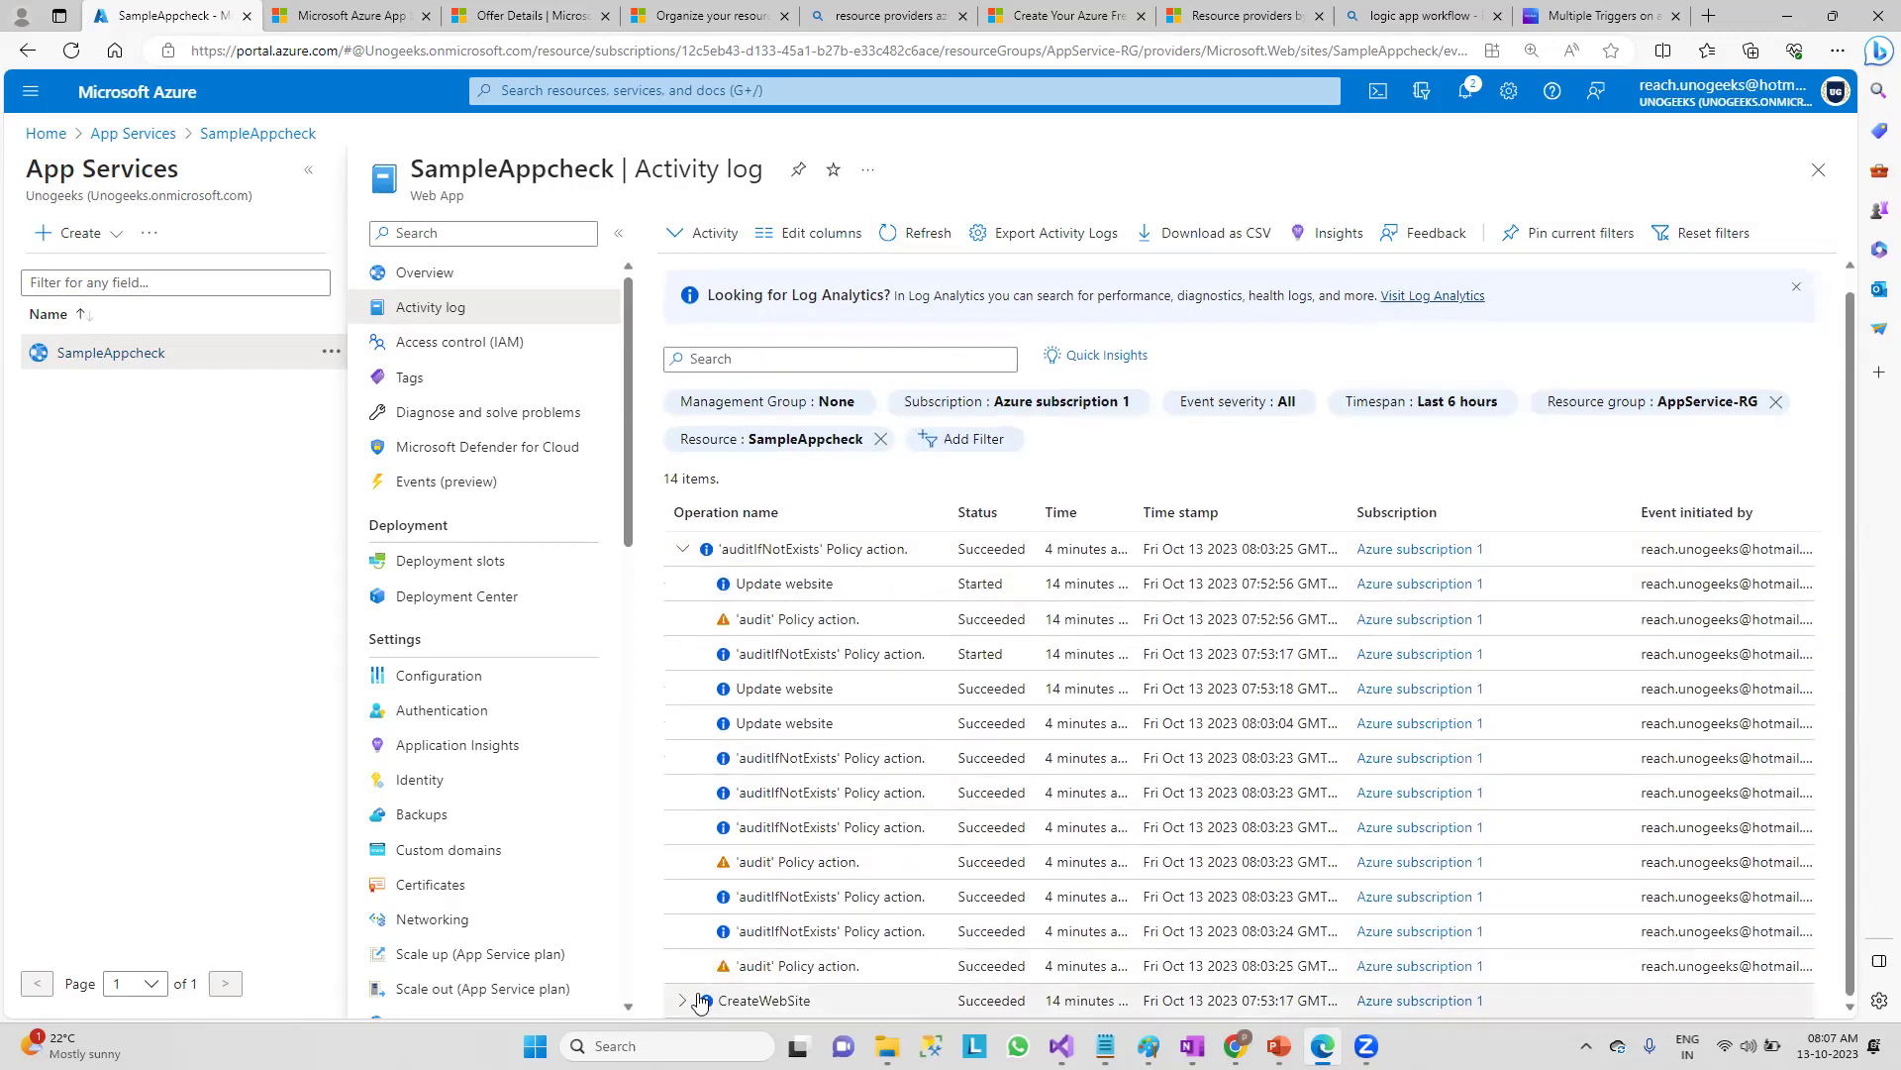
click(782, 1012)
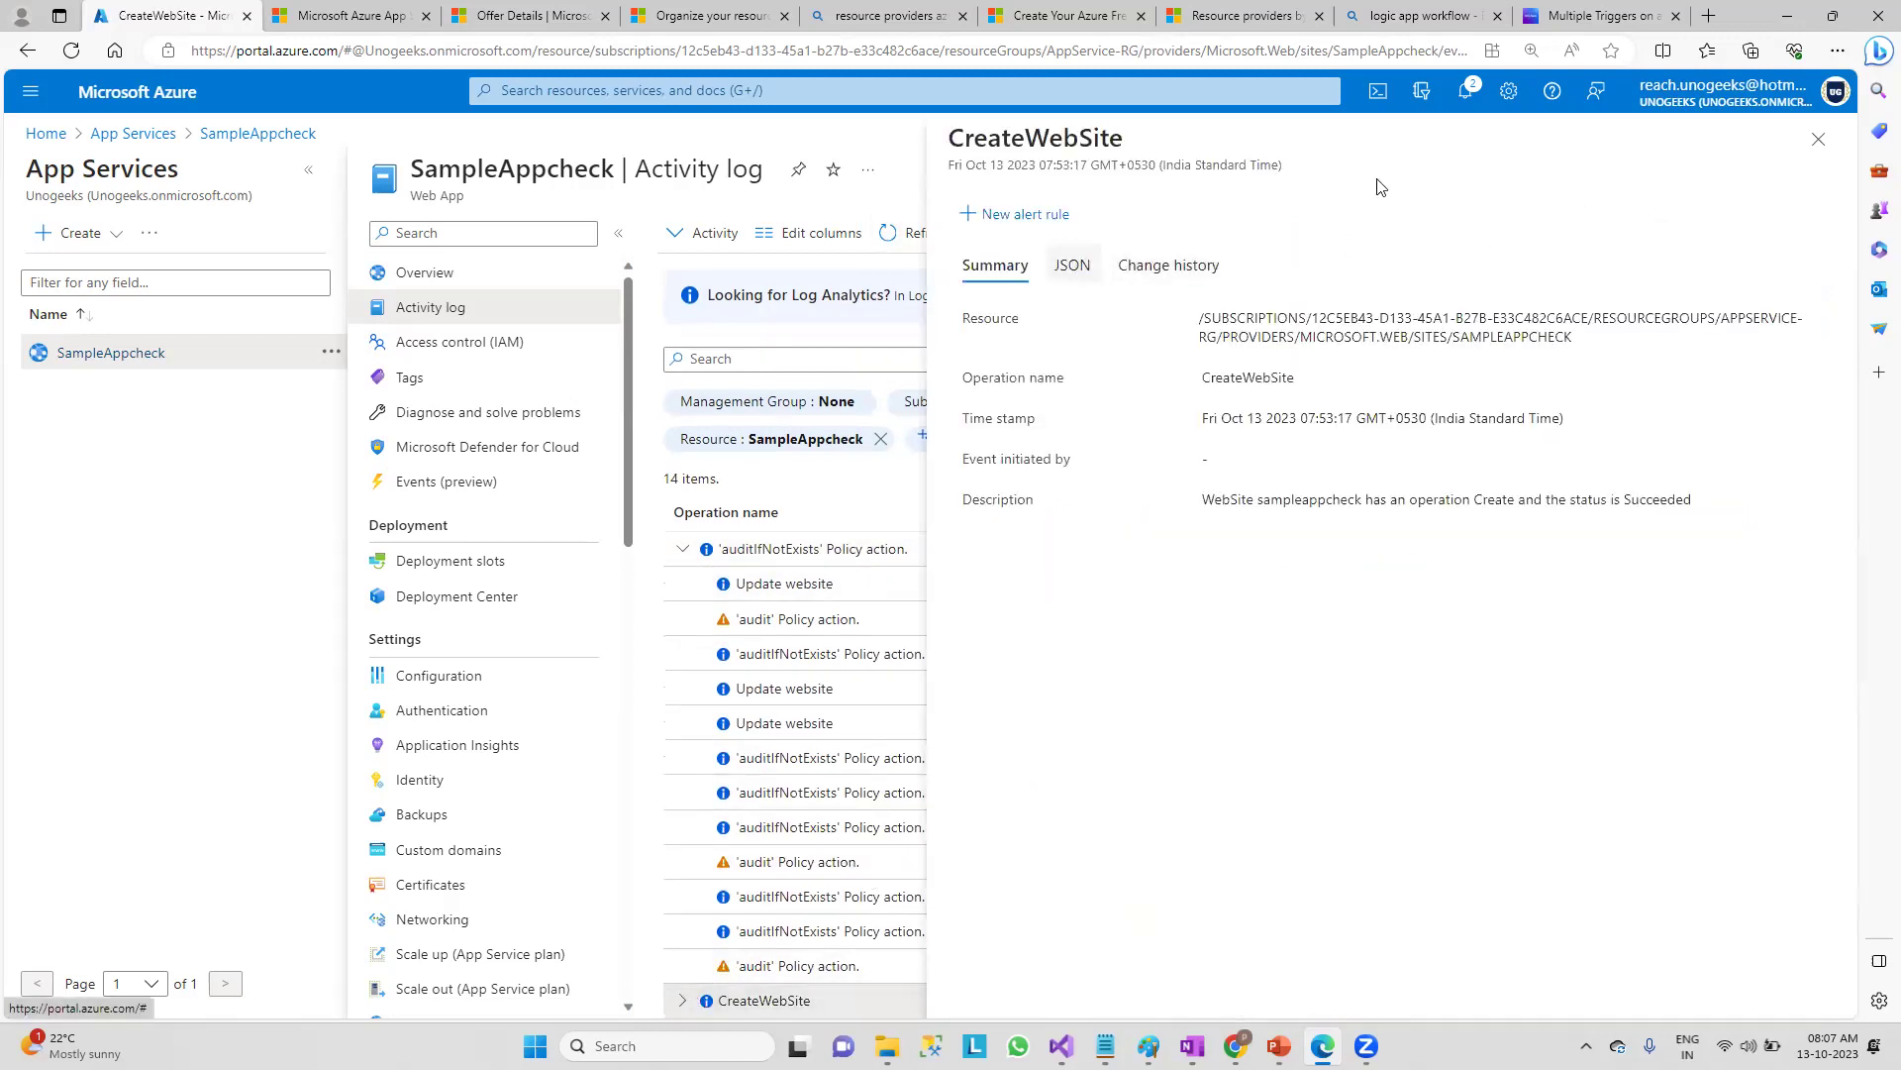
click(1818, 139)
click(683, 1002)
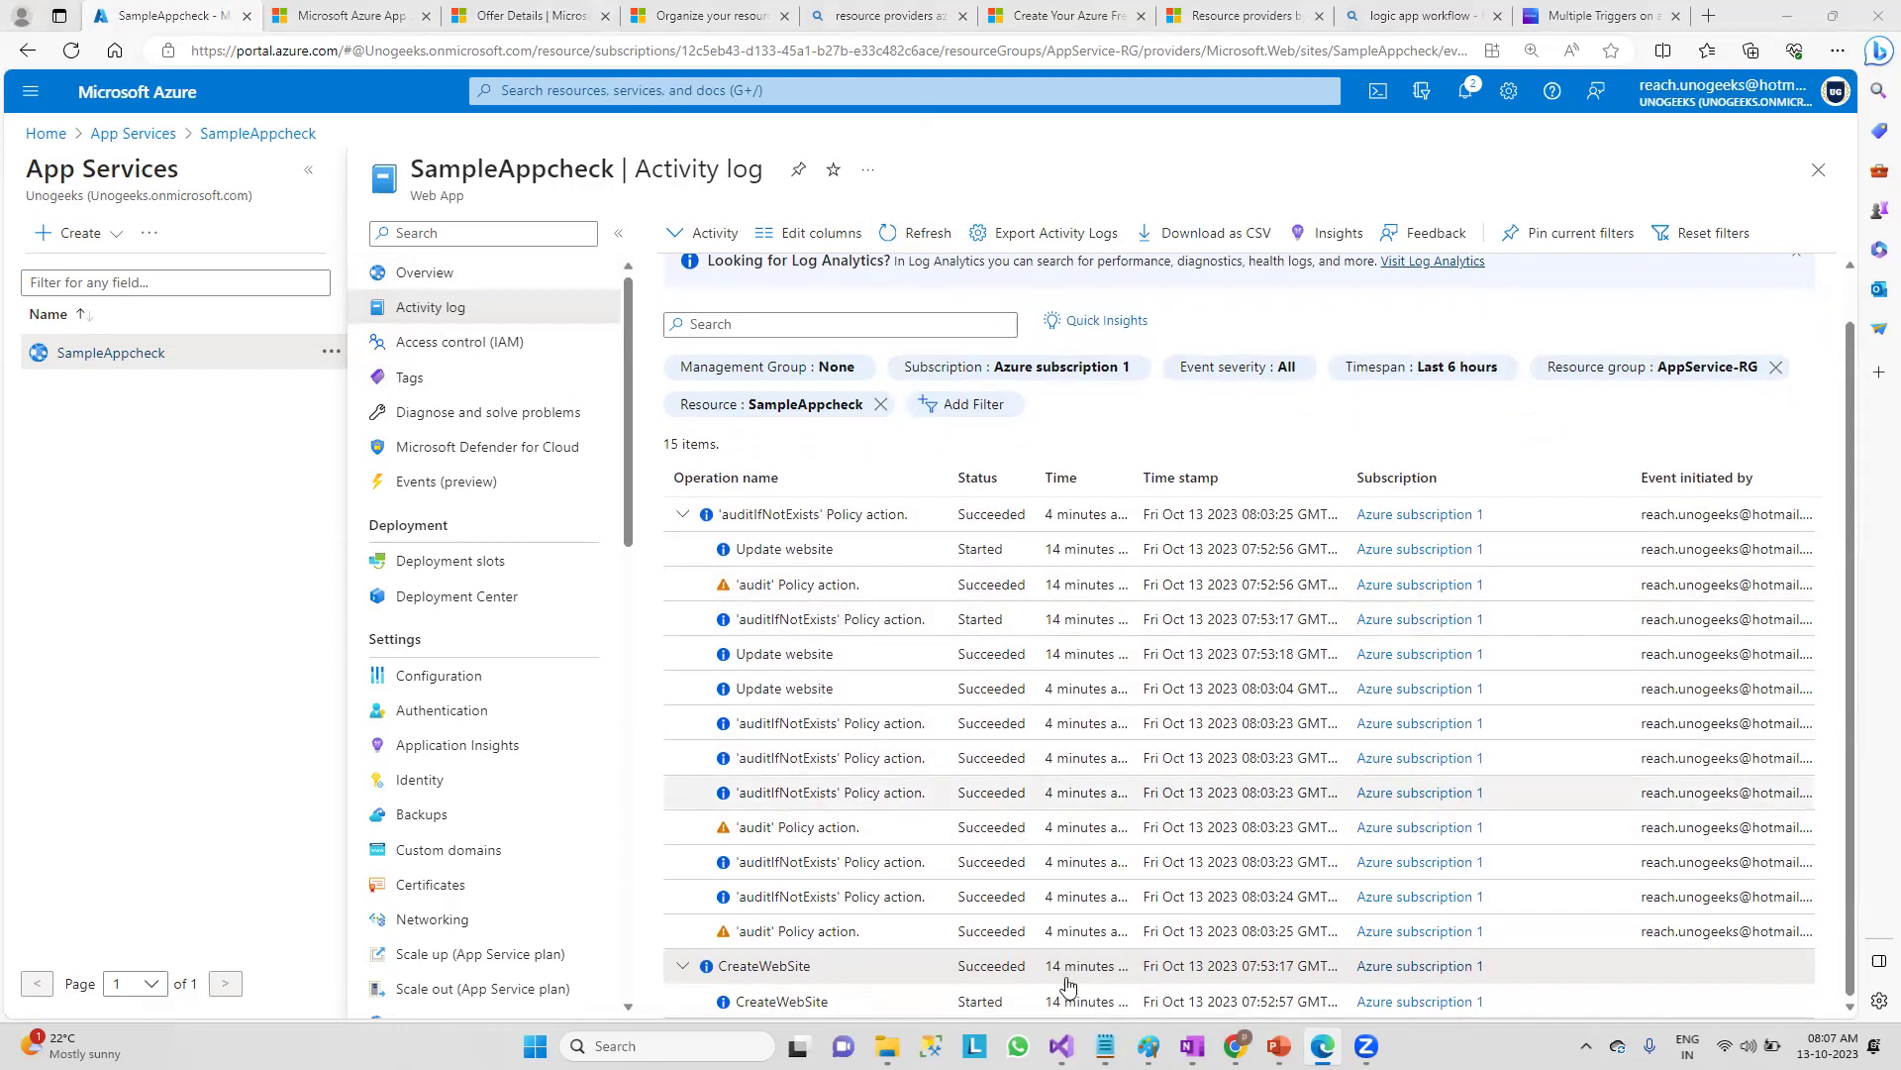
- Switch to the running PowerPoint slide show and go back to the Azure terminology slide
mouse_move(1278, 1046)
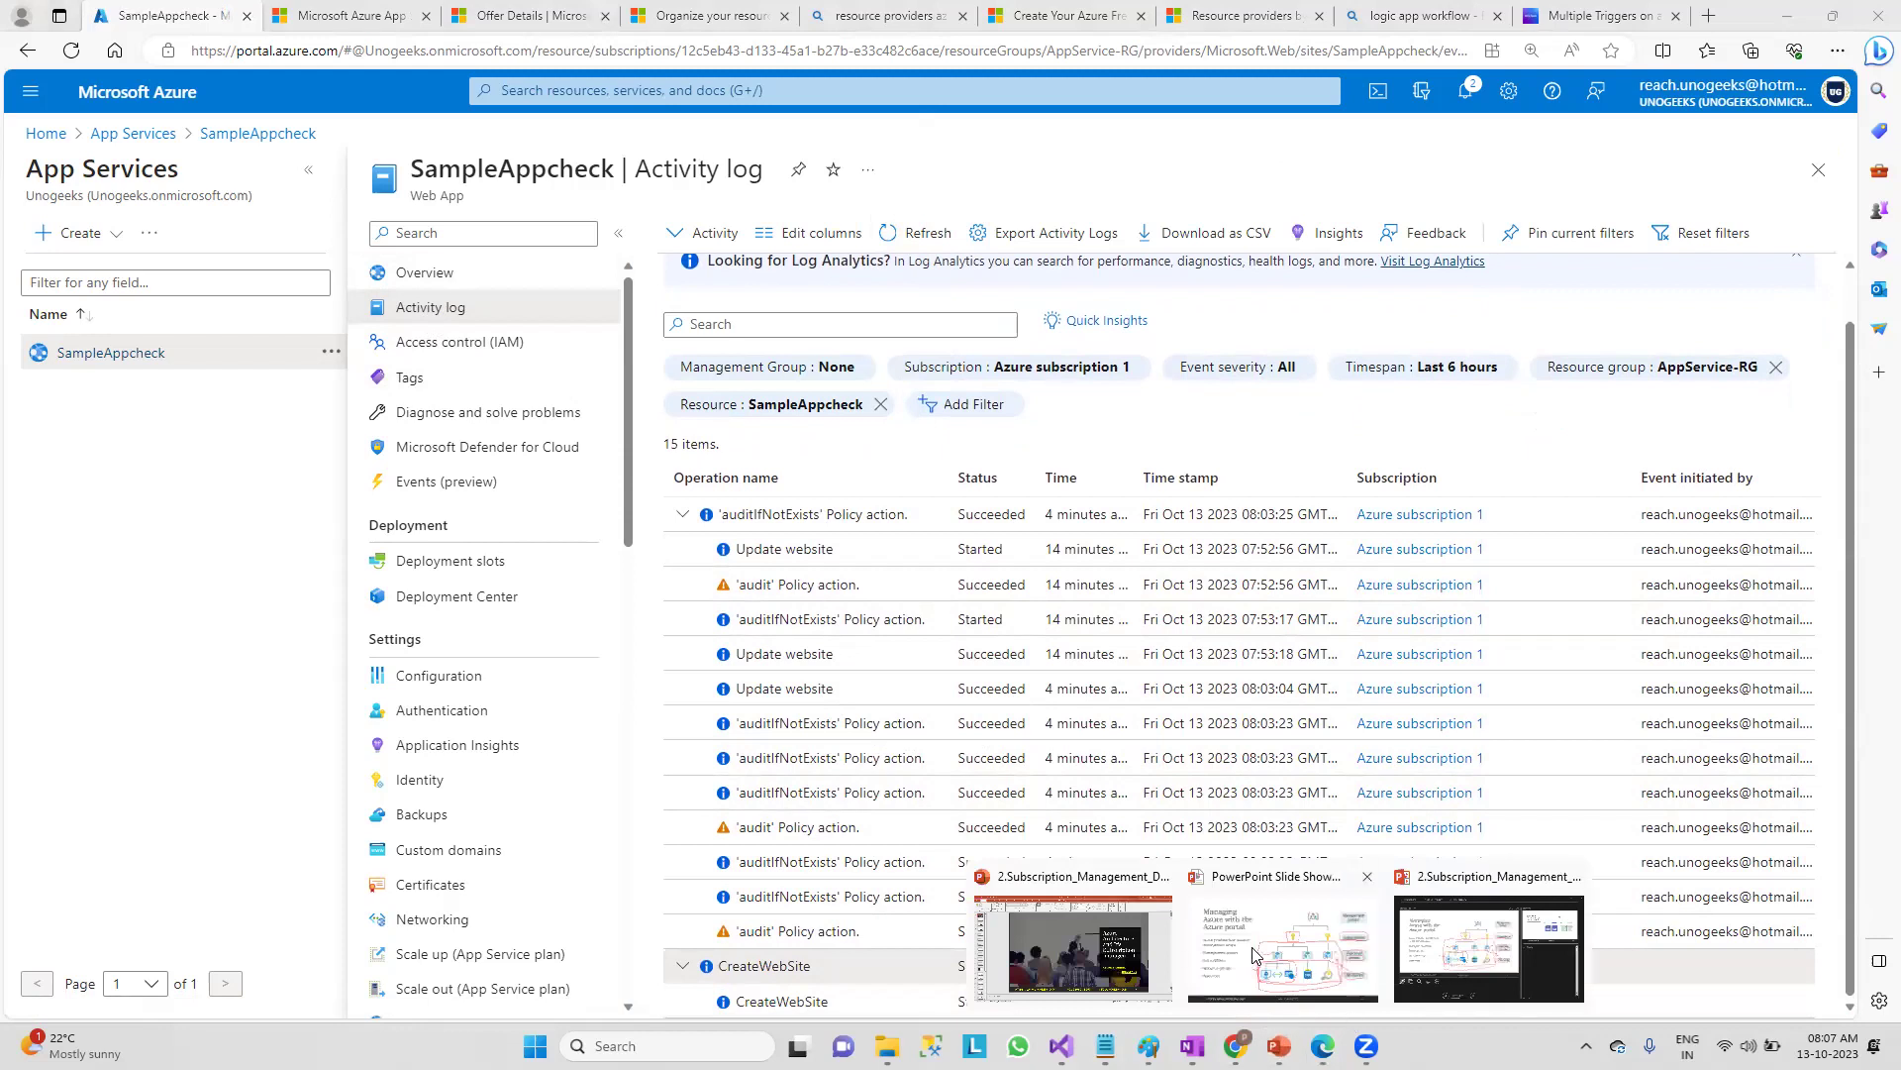
click(1344, 960)
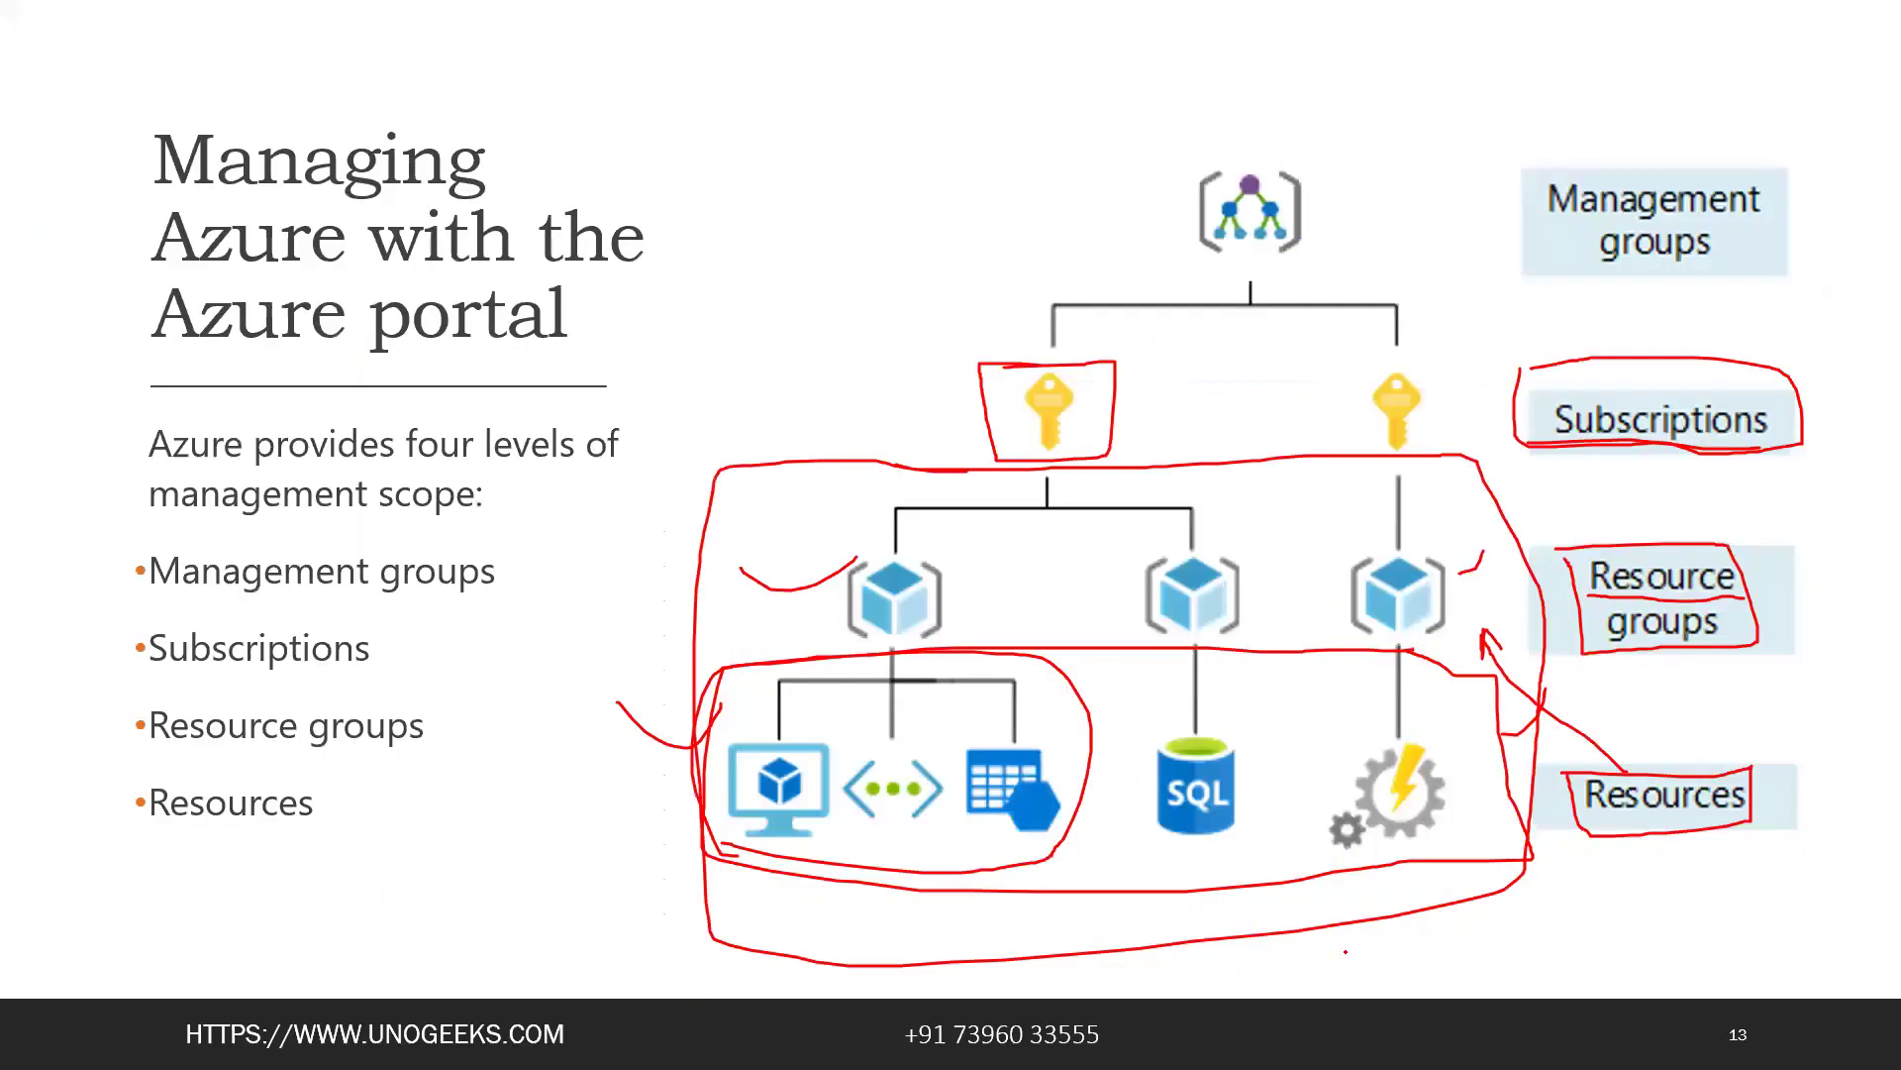
key(Left)
key(Left)
key(Left)
key(Left)
key(Left)
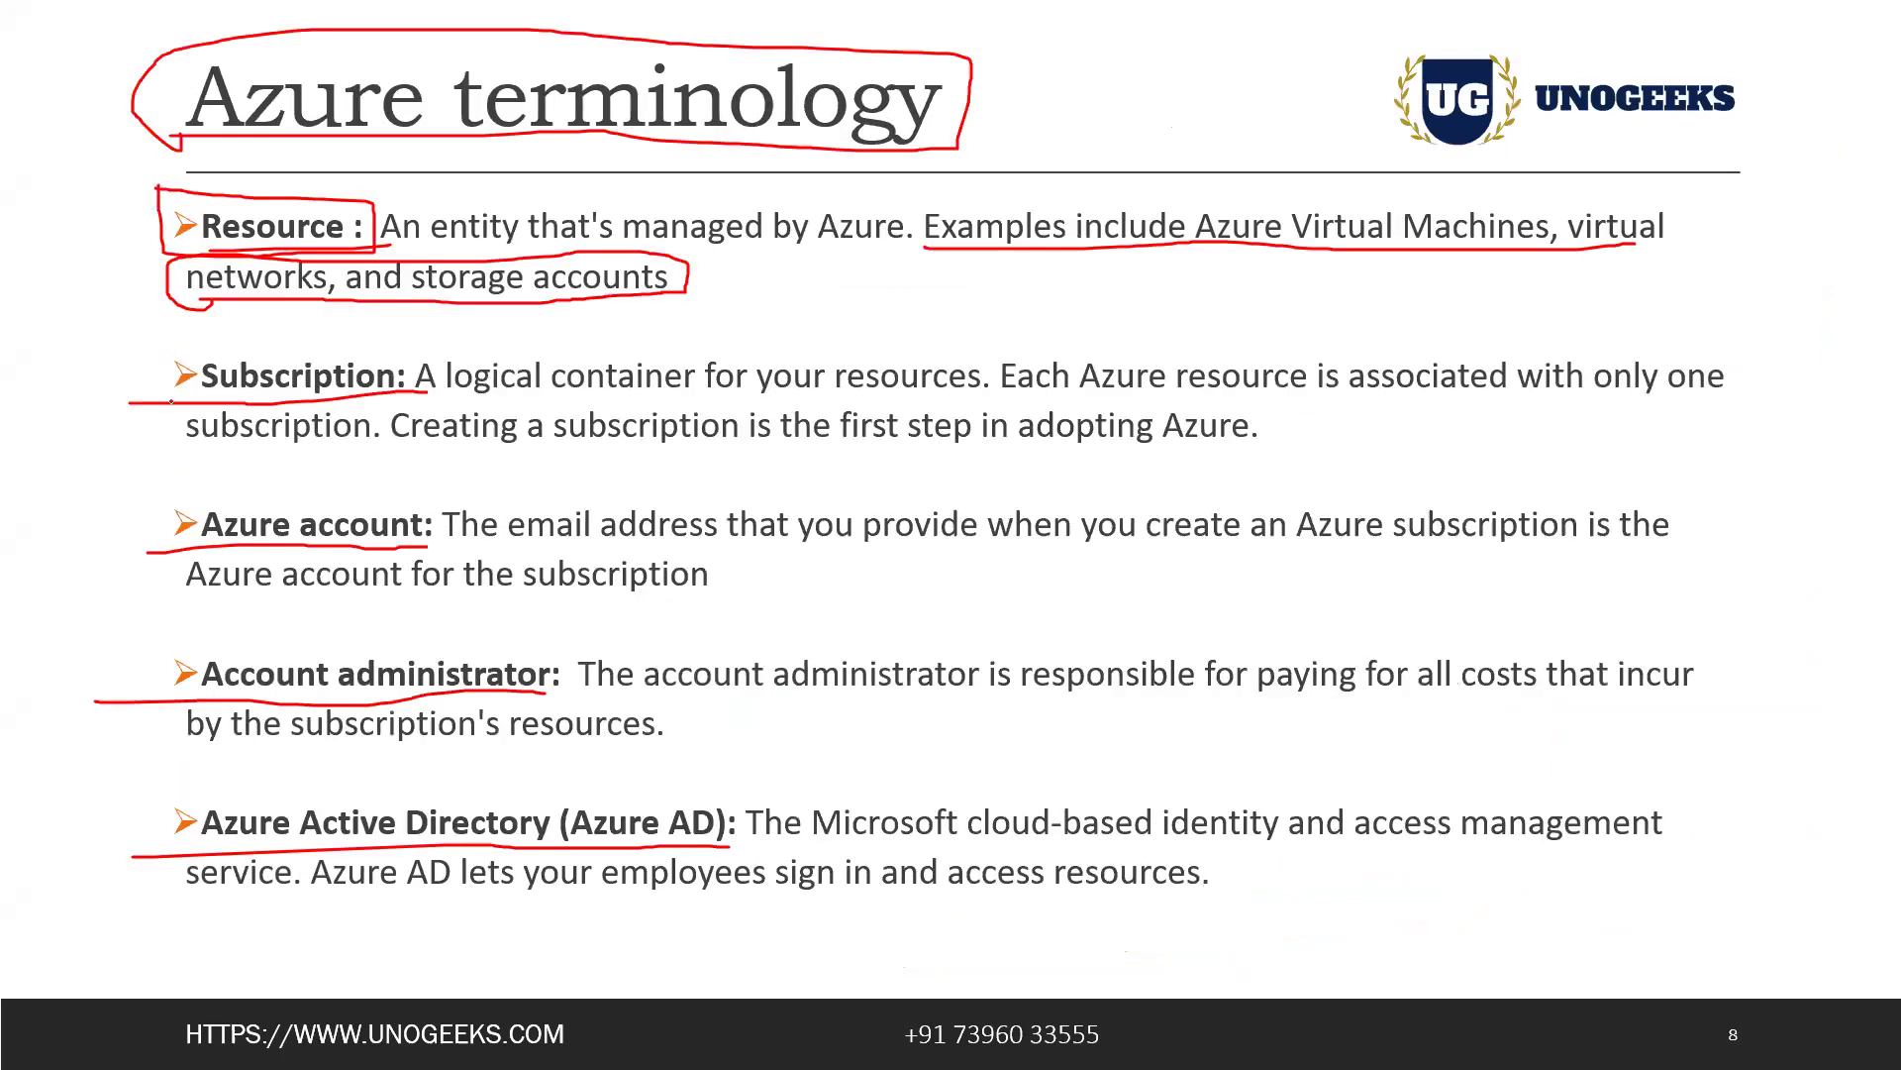
- Box the Subscription term in red ink and underline "Each Azure resource is associated with only one subscription"
mouse_move(127, 412)
mouse_down()
mouse_move(408, 403)
mouse_move(141, 345)
mouse_up()
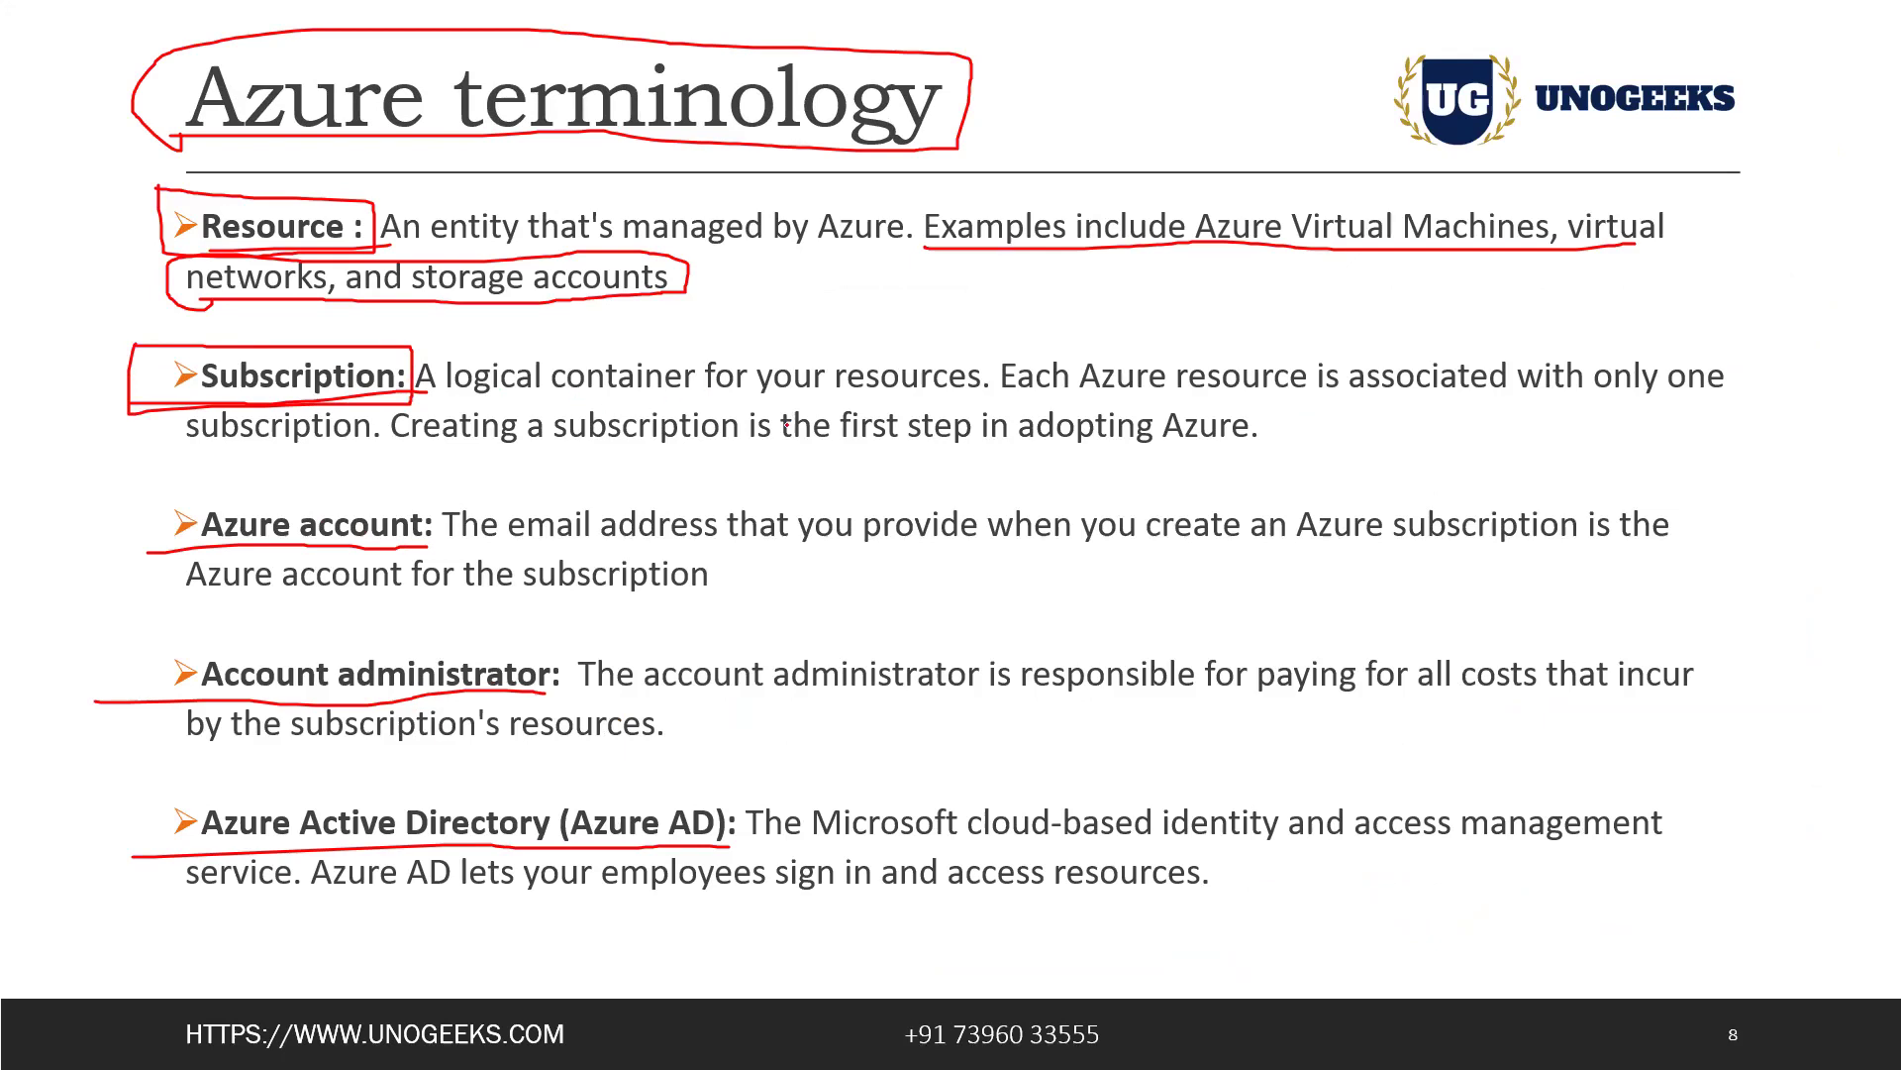
drag(1005, 394, 1617, 397)
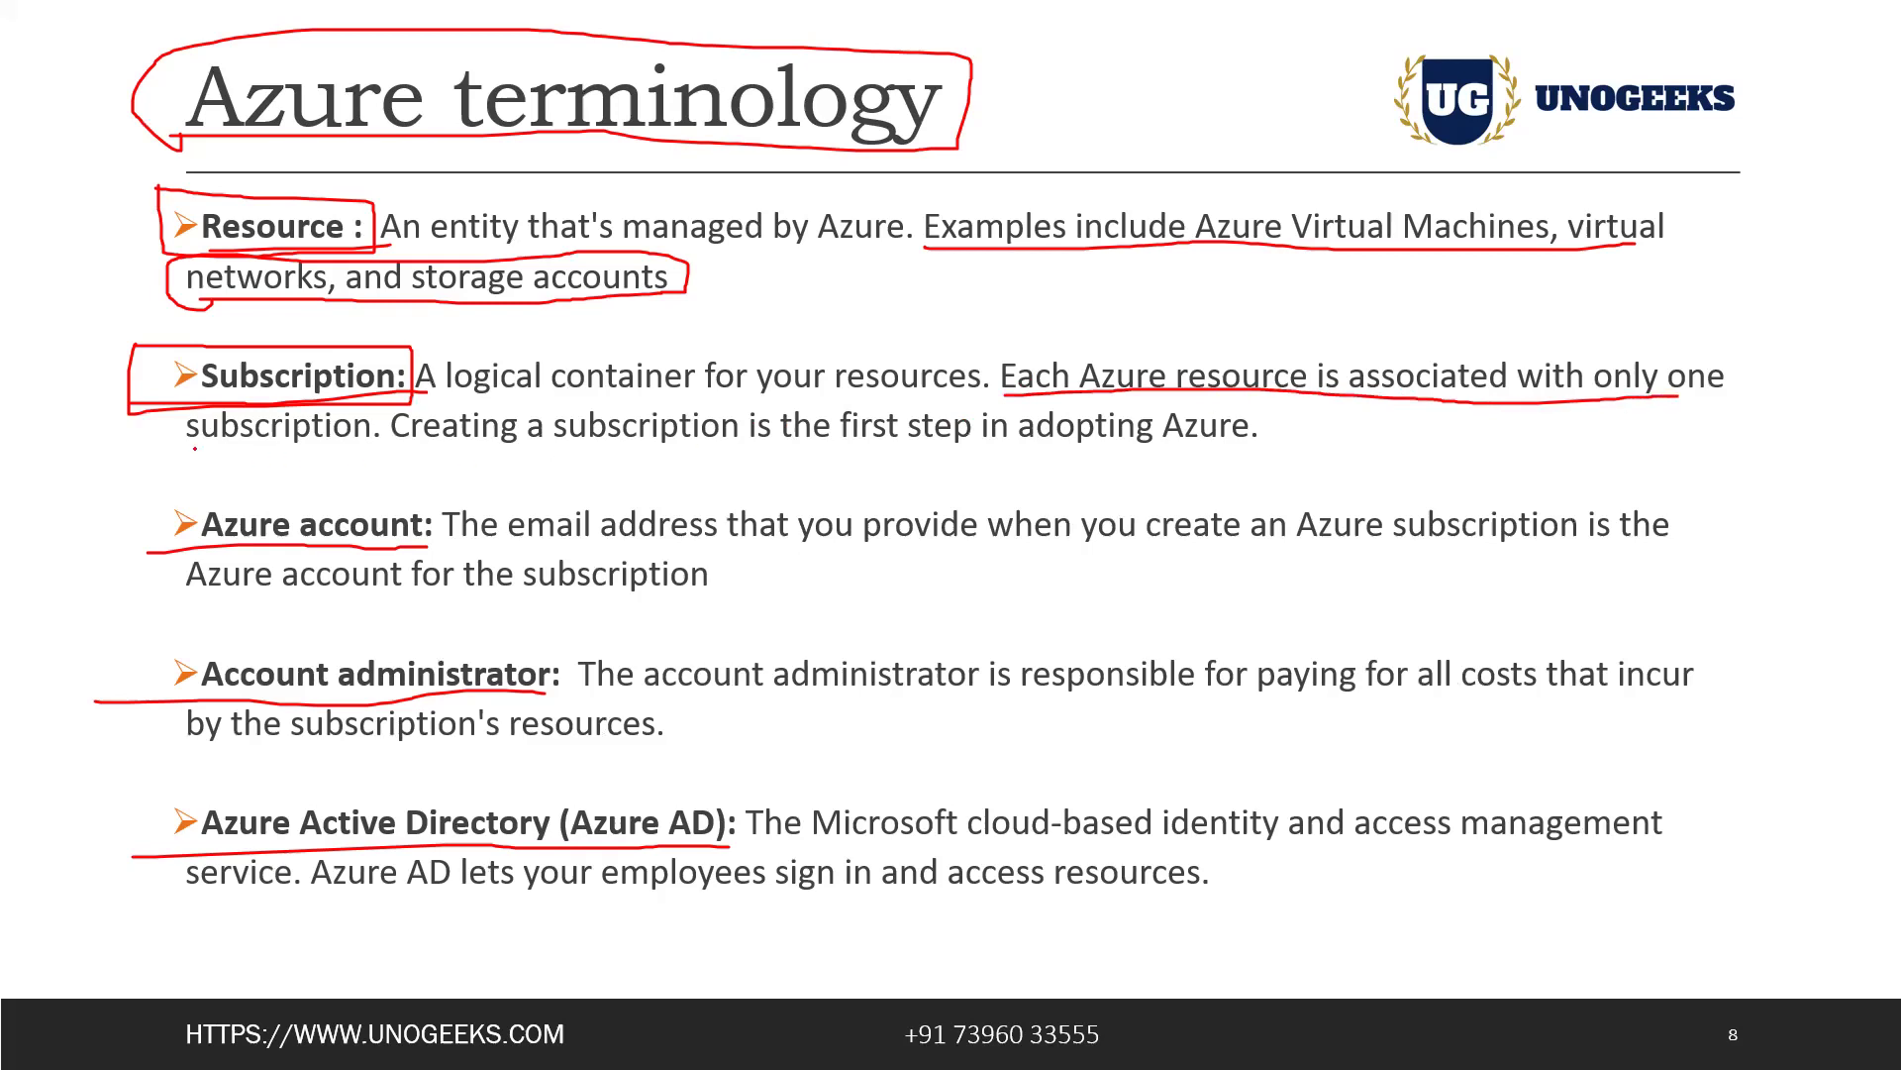
drag(173, 461, 315, 461)
drag(1168, 395, 1434, 401)
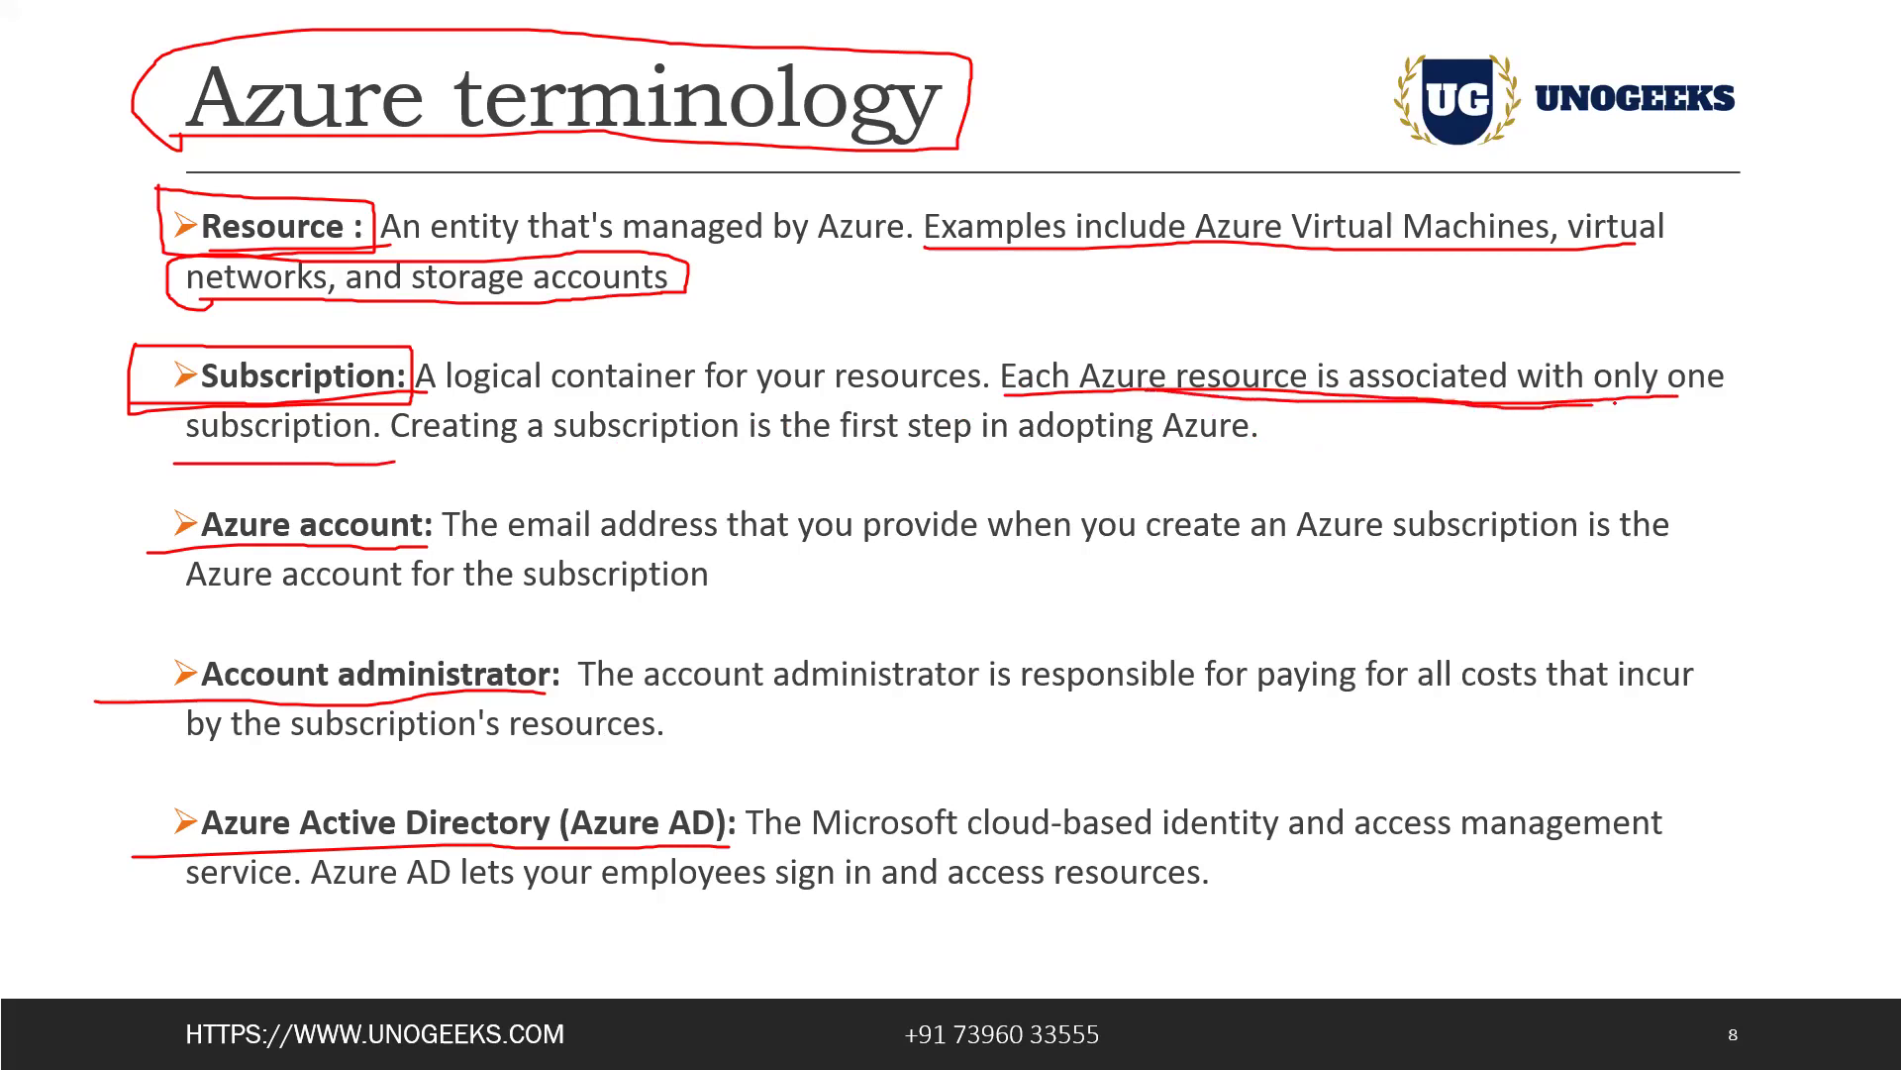
- Circle "Creating a subscription is the first step in adopting Azure" and box "Each Azure resource" in red ink
drag(372, 443, 913, 450)
mouse_move(1043, 456)
mouse_down()
mouse_move(1241, 445)
mouse_move(823, 402)
mouse_move(461, 402)
mouse_up()
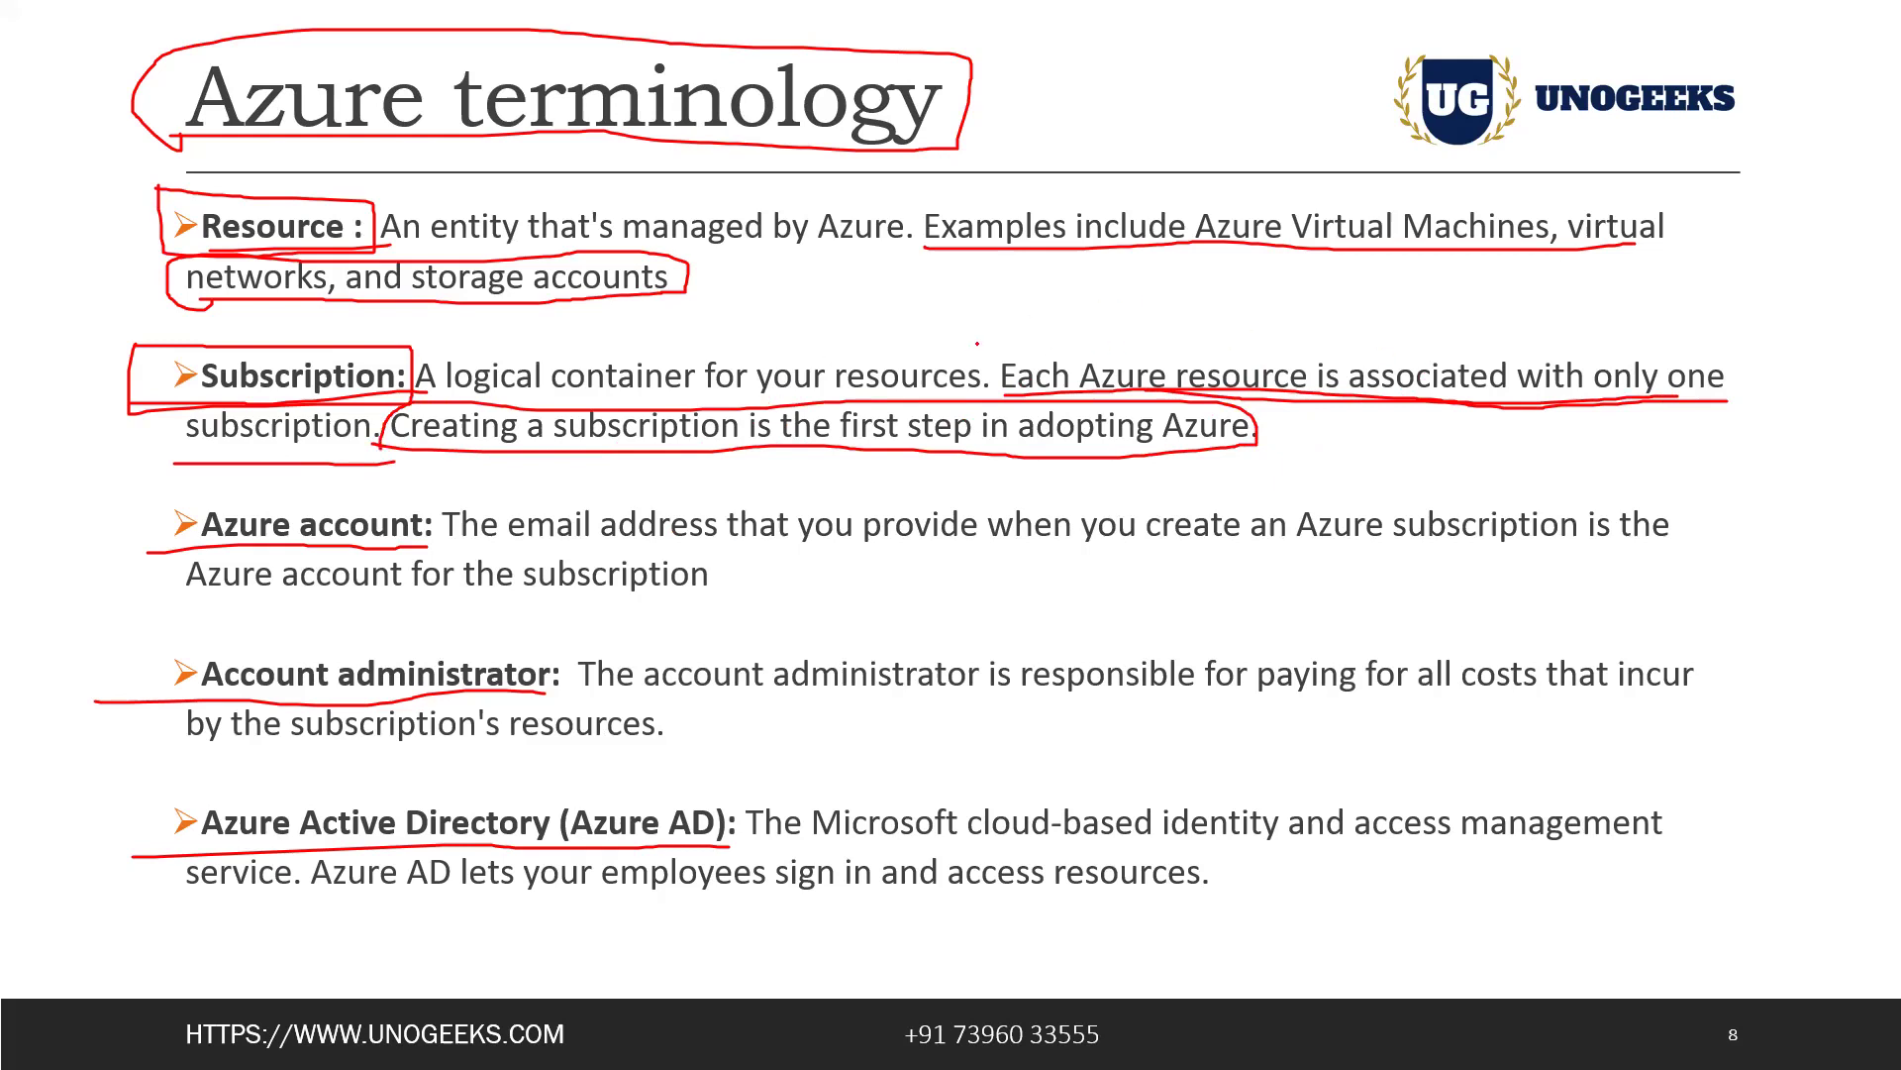
mouse_move(1064, 383)
mouse_down()
mouse_move(1273, 402)
mouse_move(1058, 344)
mouse_up()
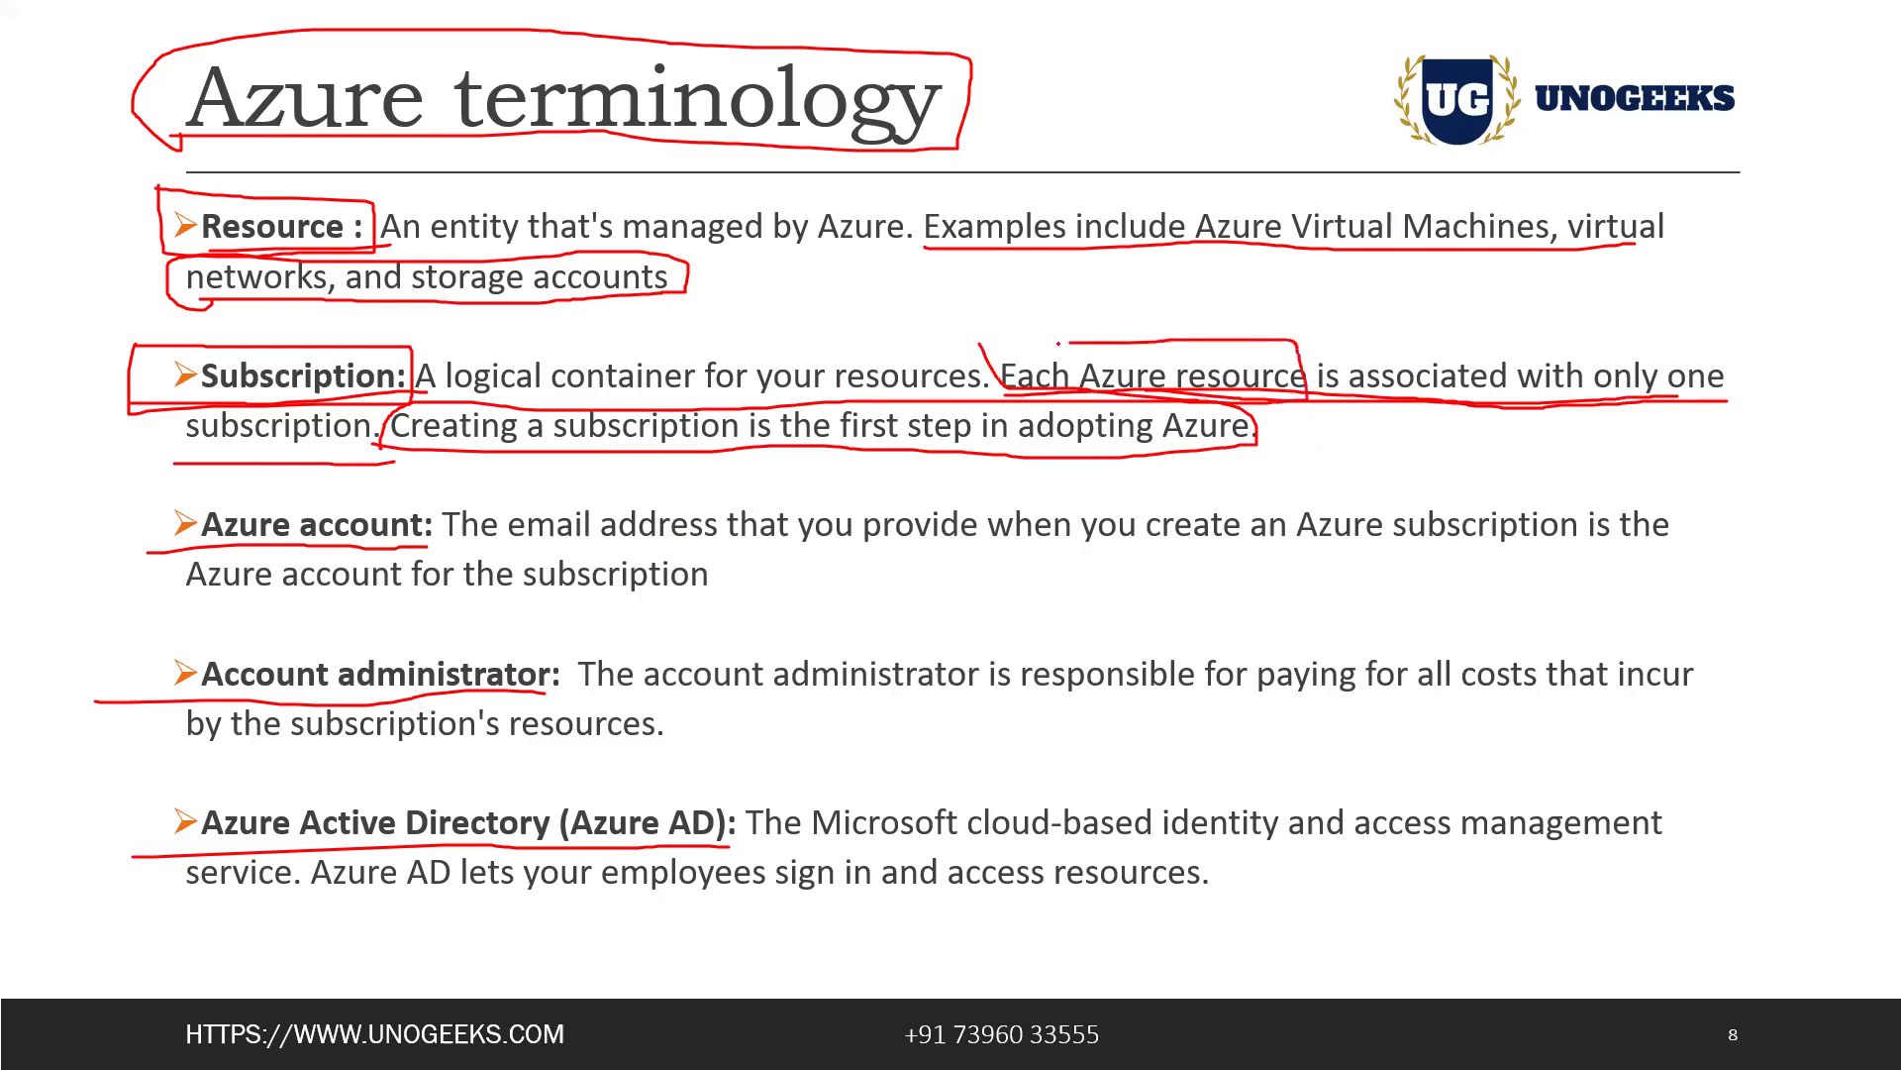
- Switch back to the Azure portal in Edge and open Azure subscription 1 from SampleAppcheck's overview
key(super)
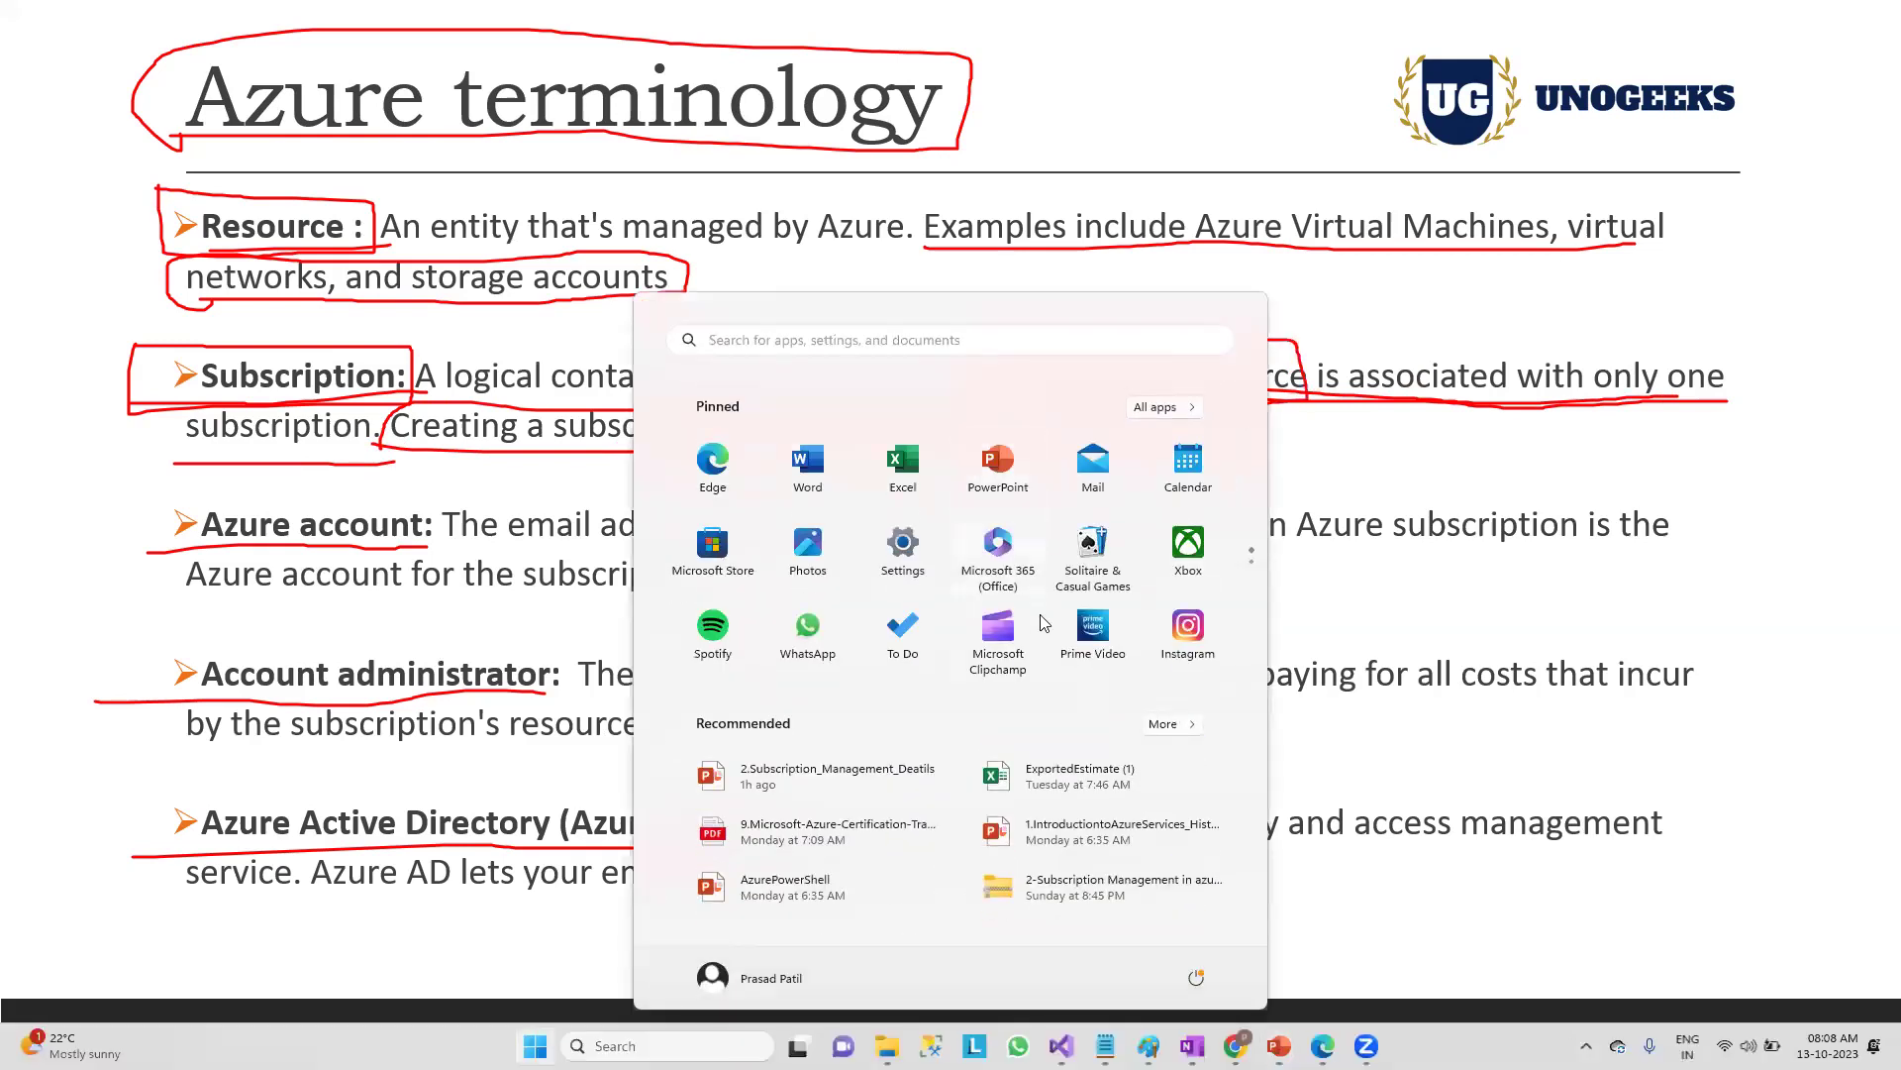
click(1325, 936)
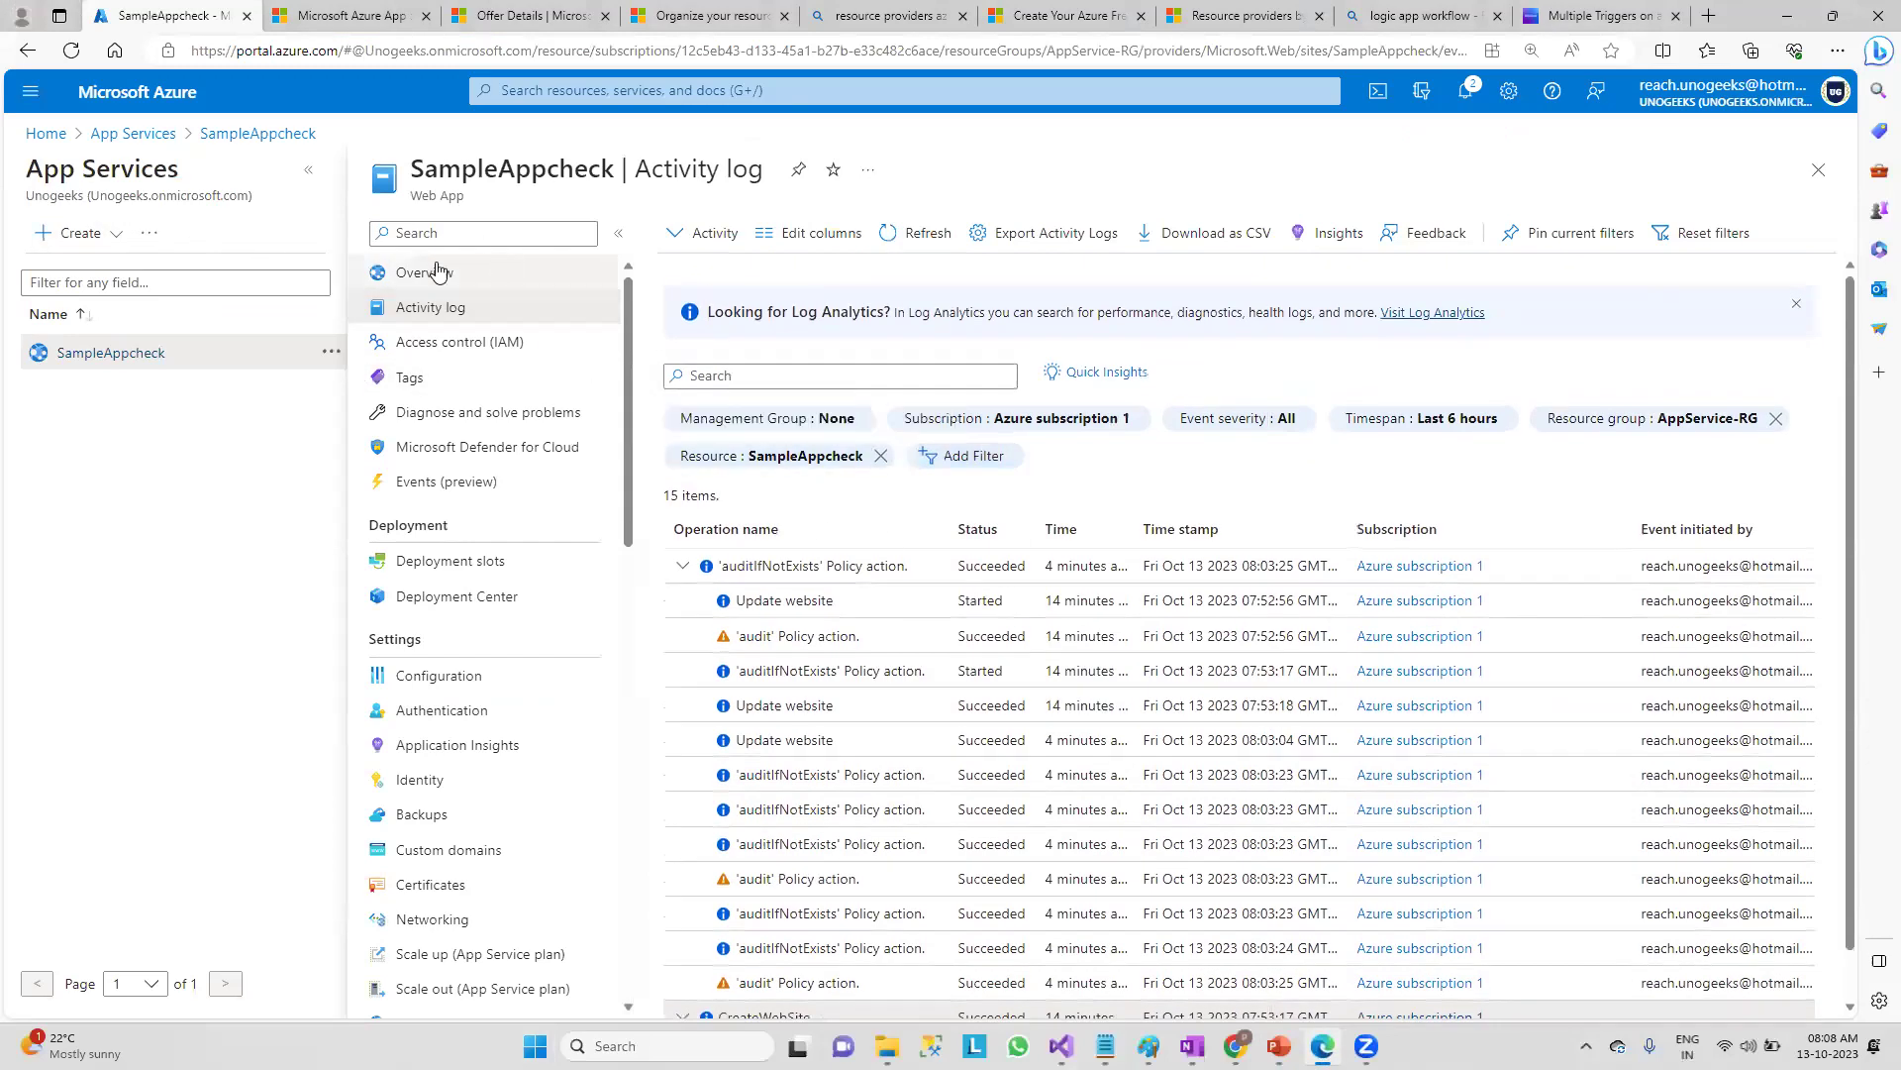
click(433, 272)
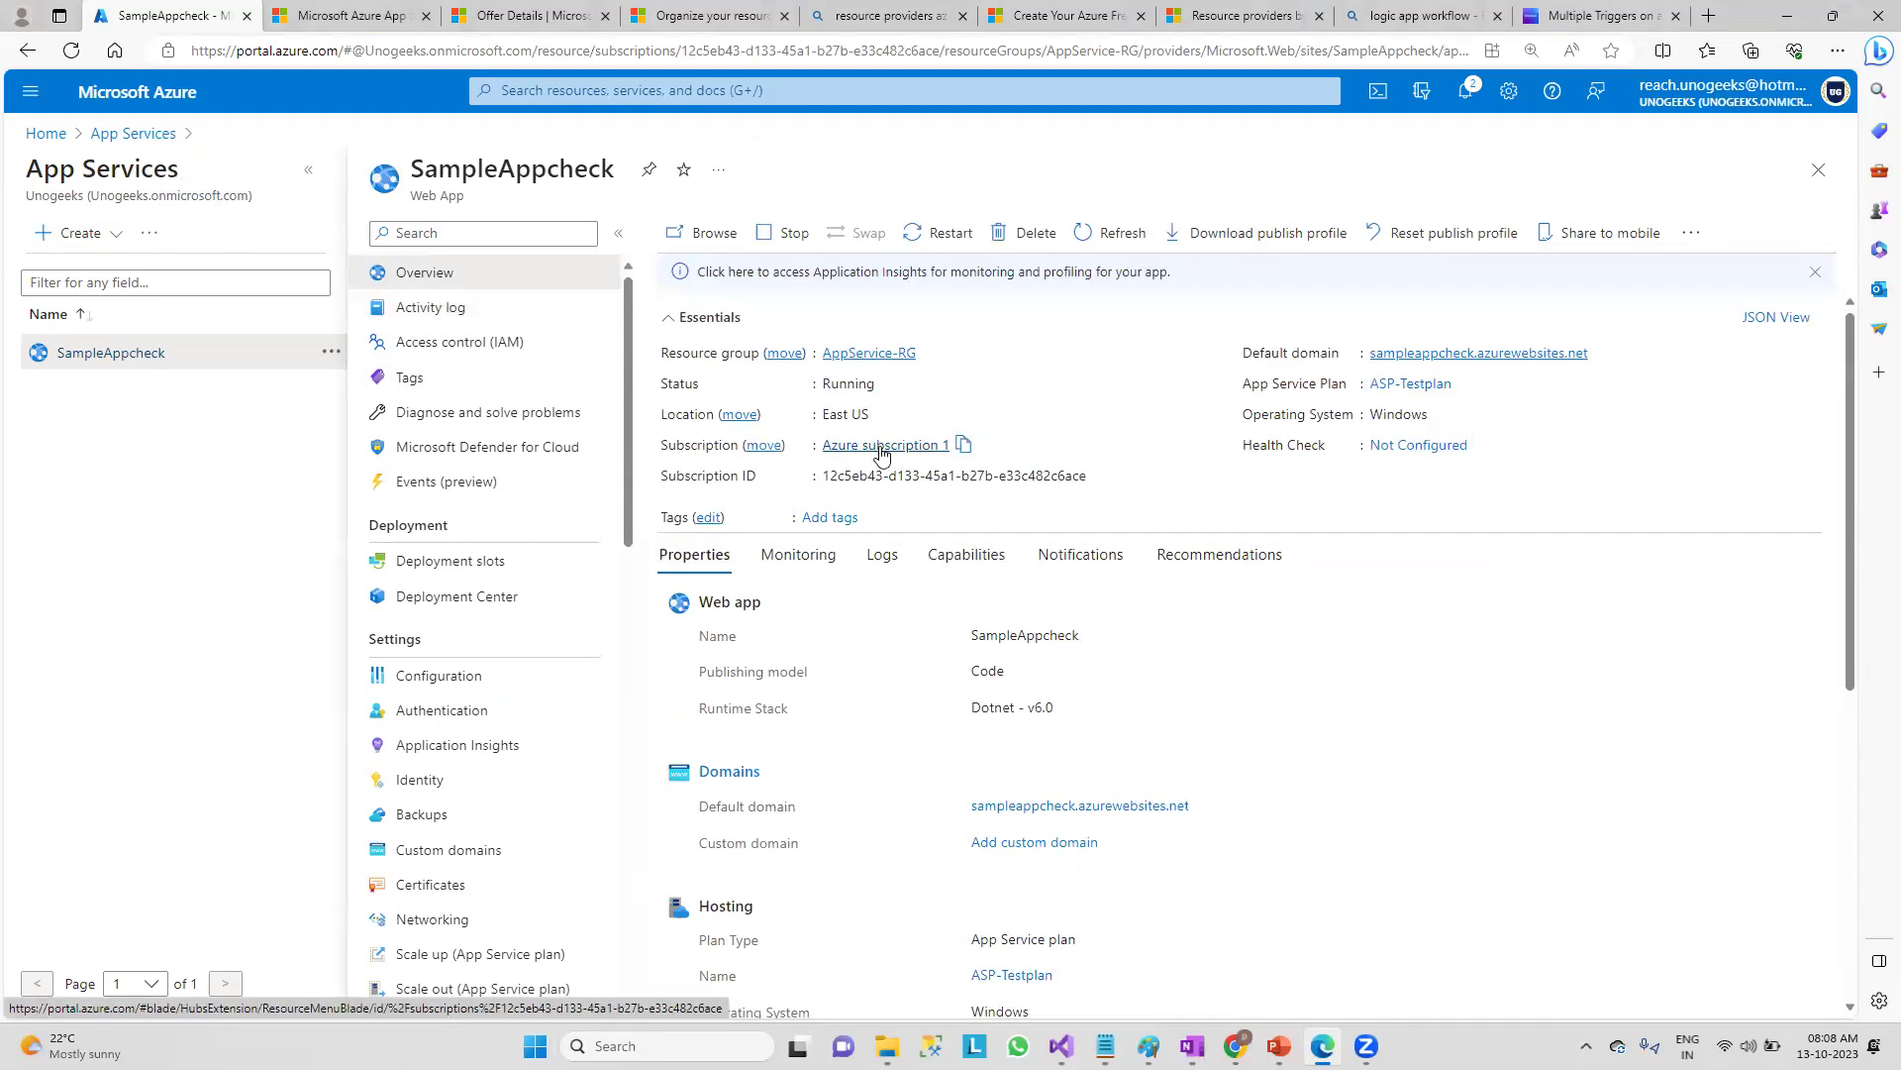
click(881, 446)
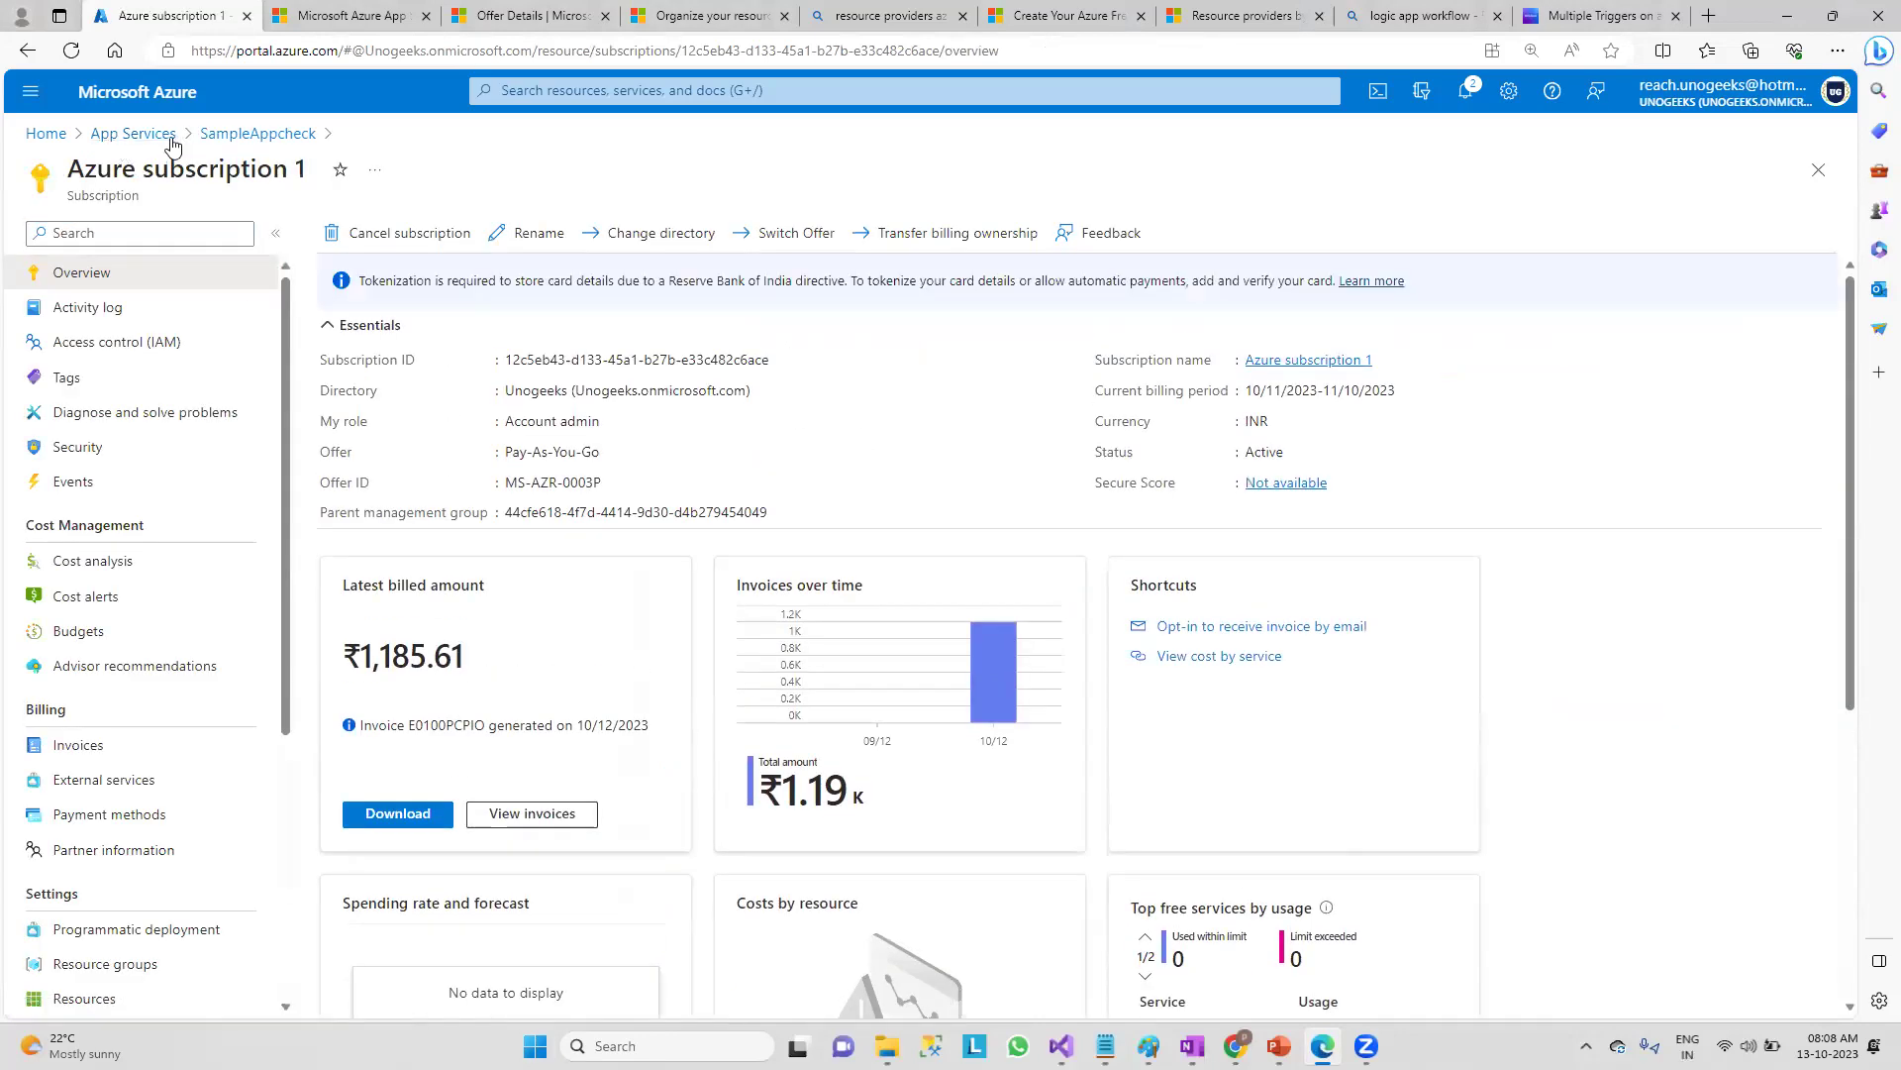
- Reopen SampleAppcheck from the App Services list and highlight the subscription shown in its overview
click(170, 139)
click(149, 410)
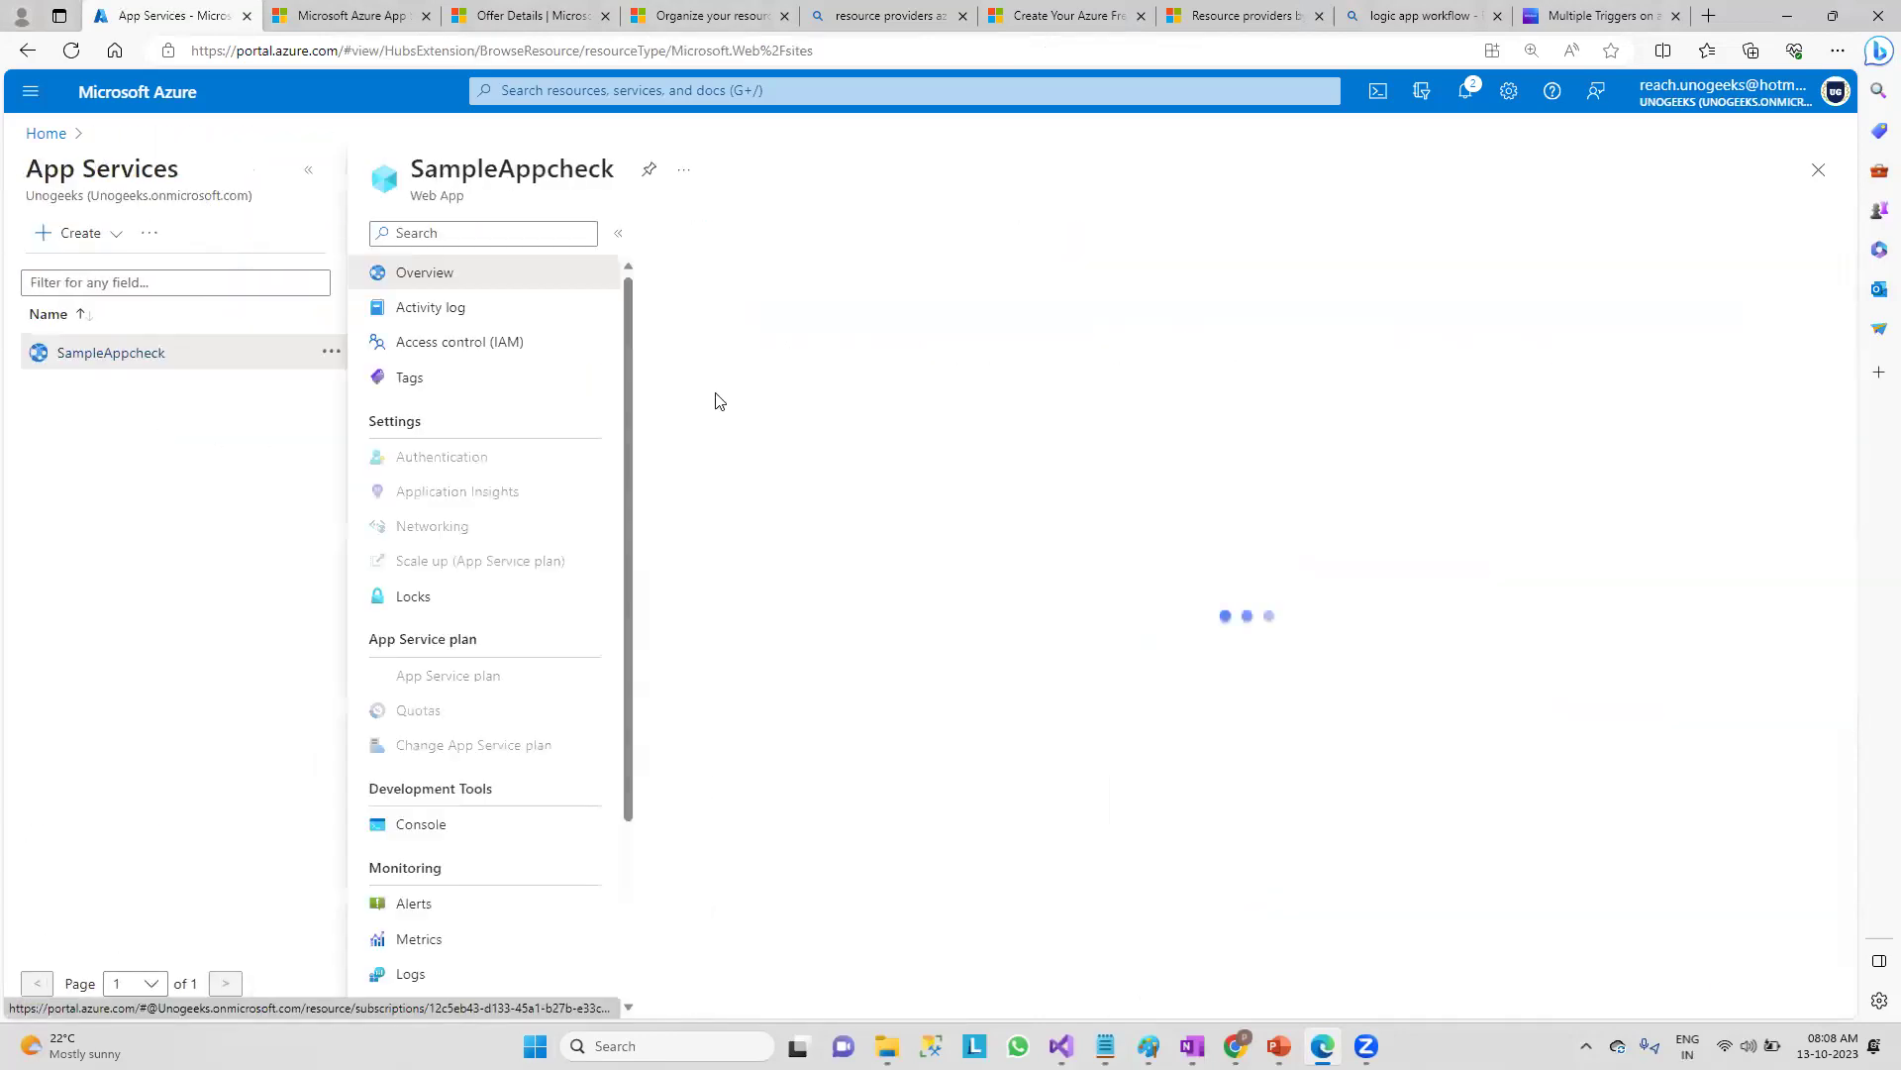
drag(993, 410, 810, 414)
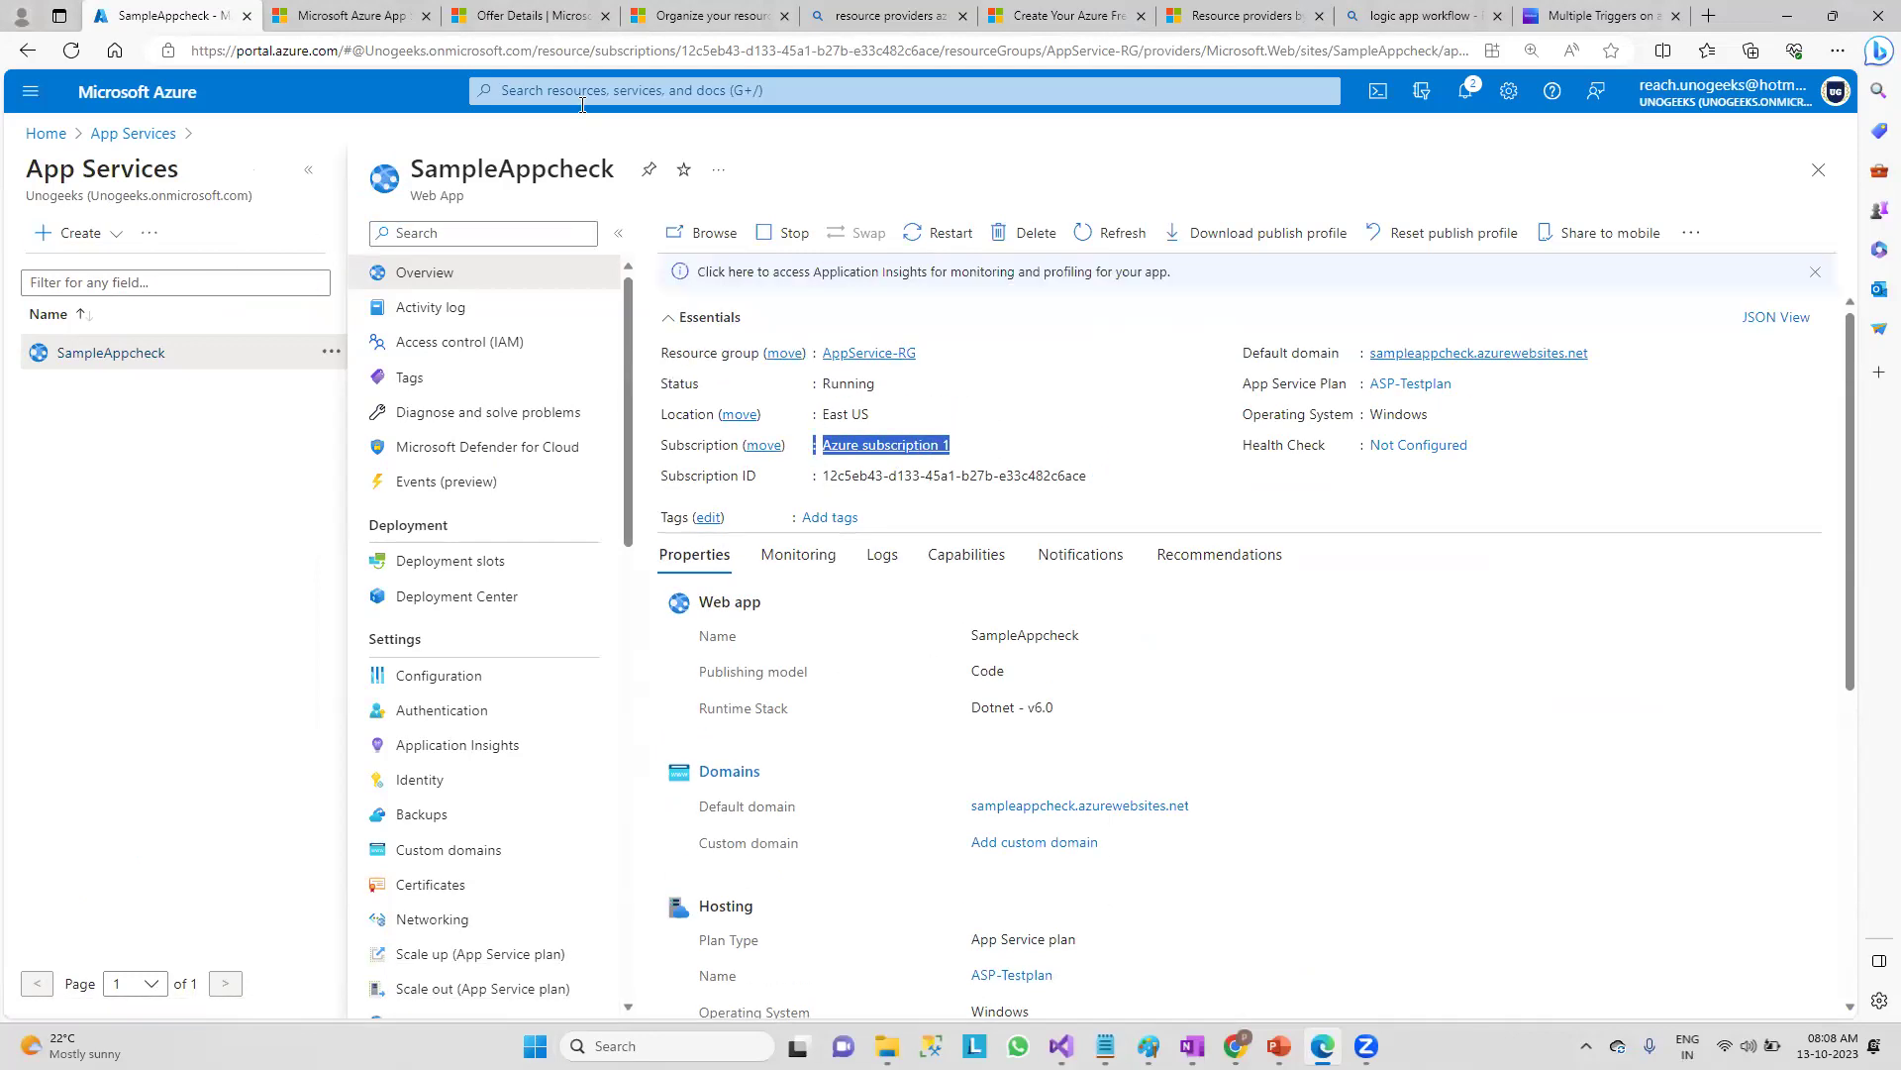
- Return to the portal home page, open Azure subscription 1 and display its list of resources
click(582, 99)
click(133, 134)
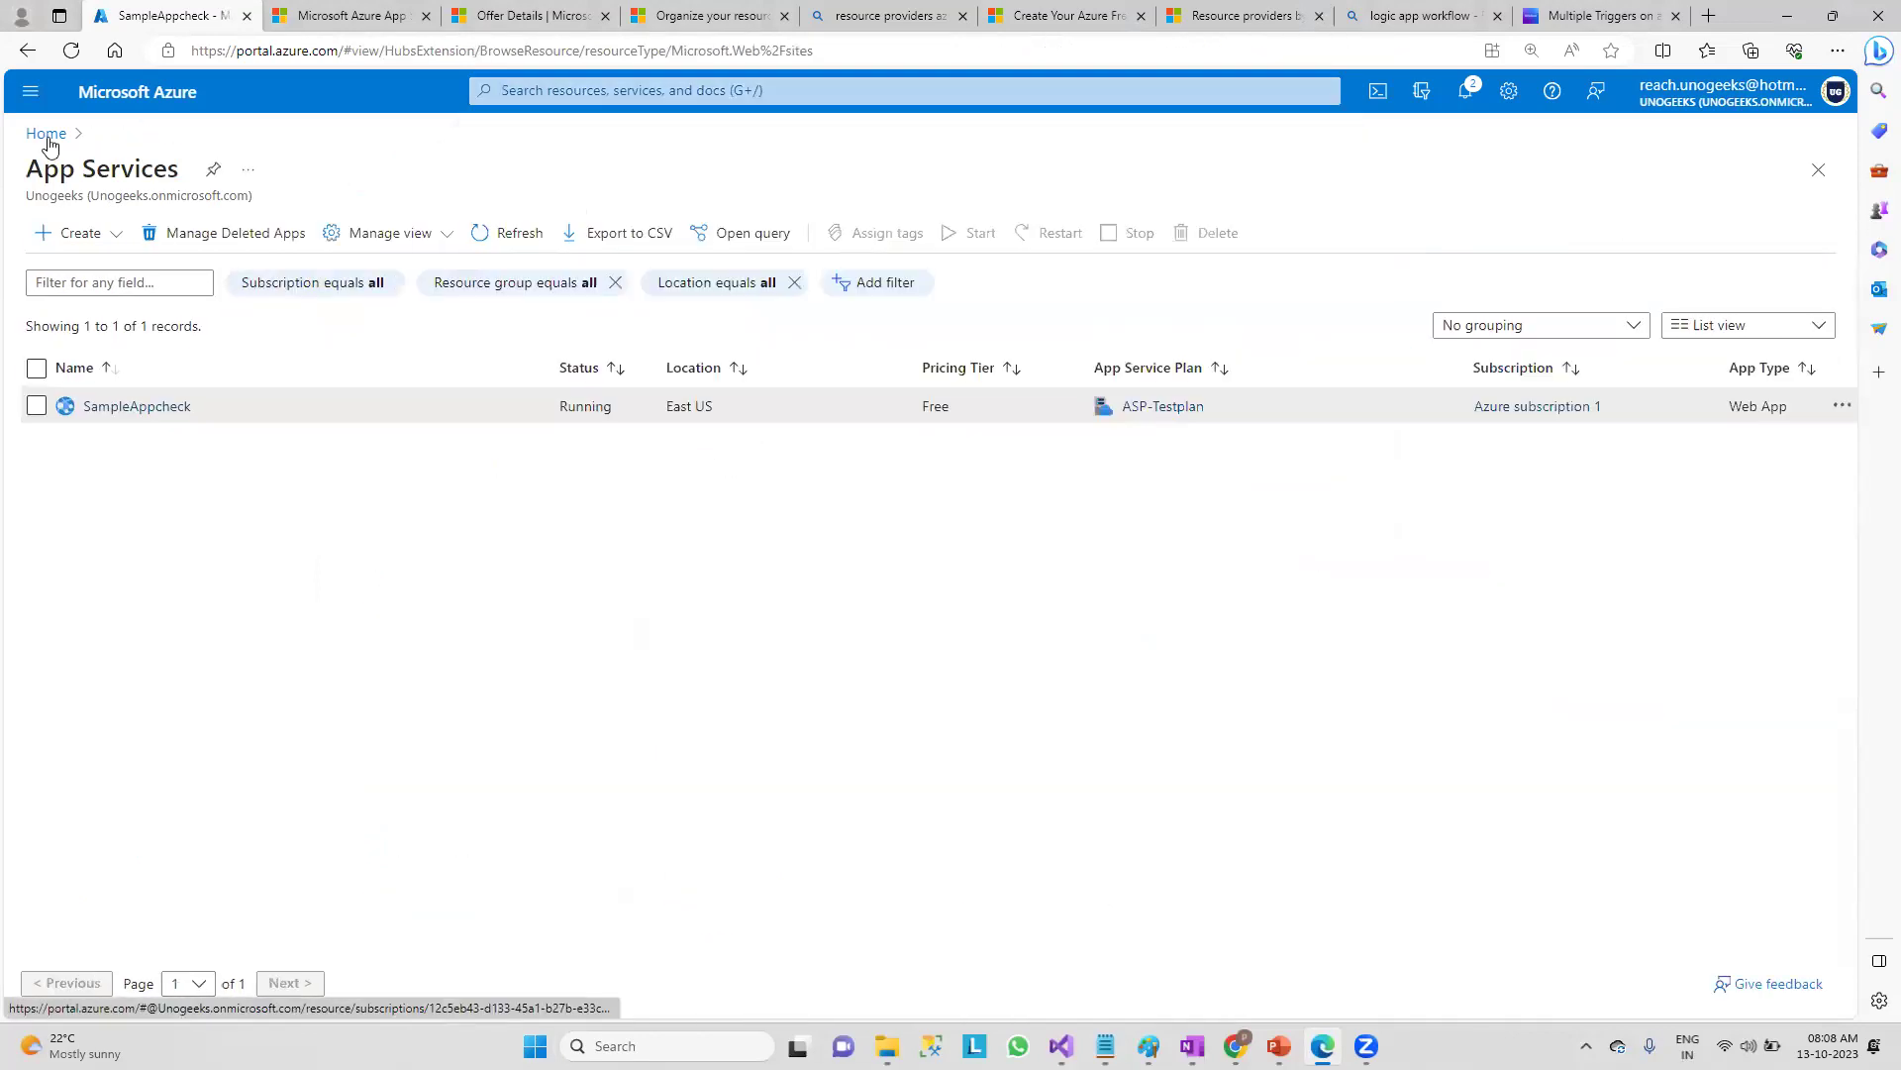
click(43, 134)
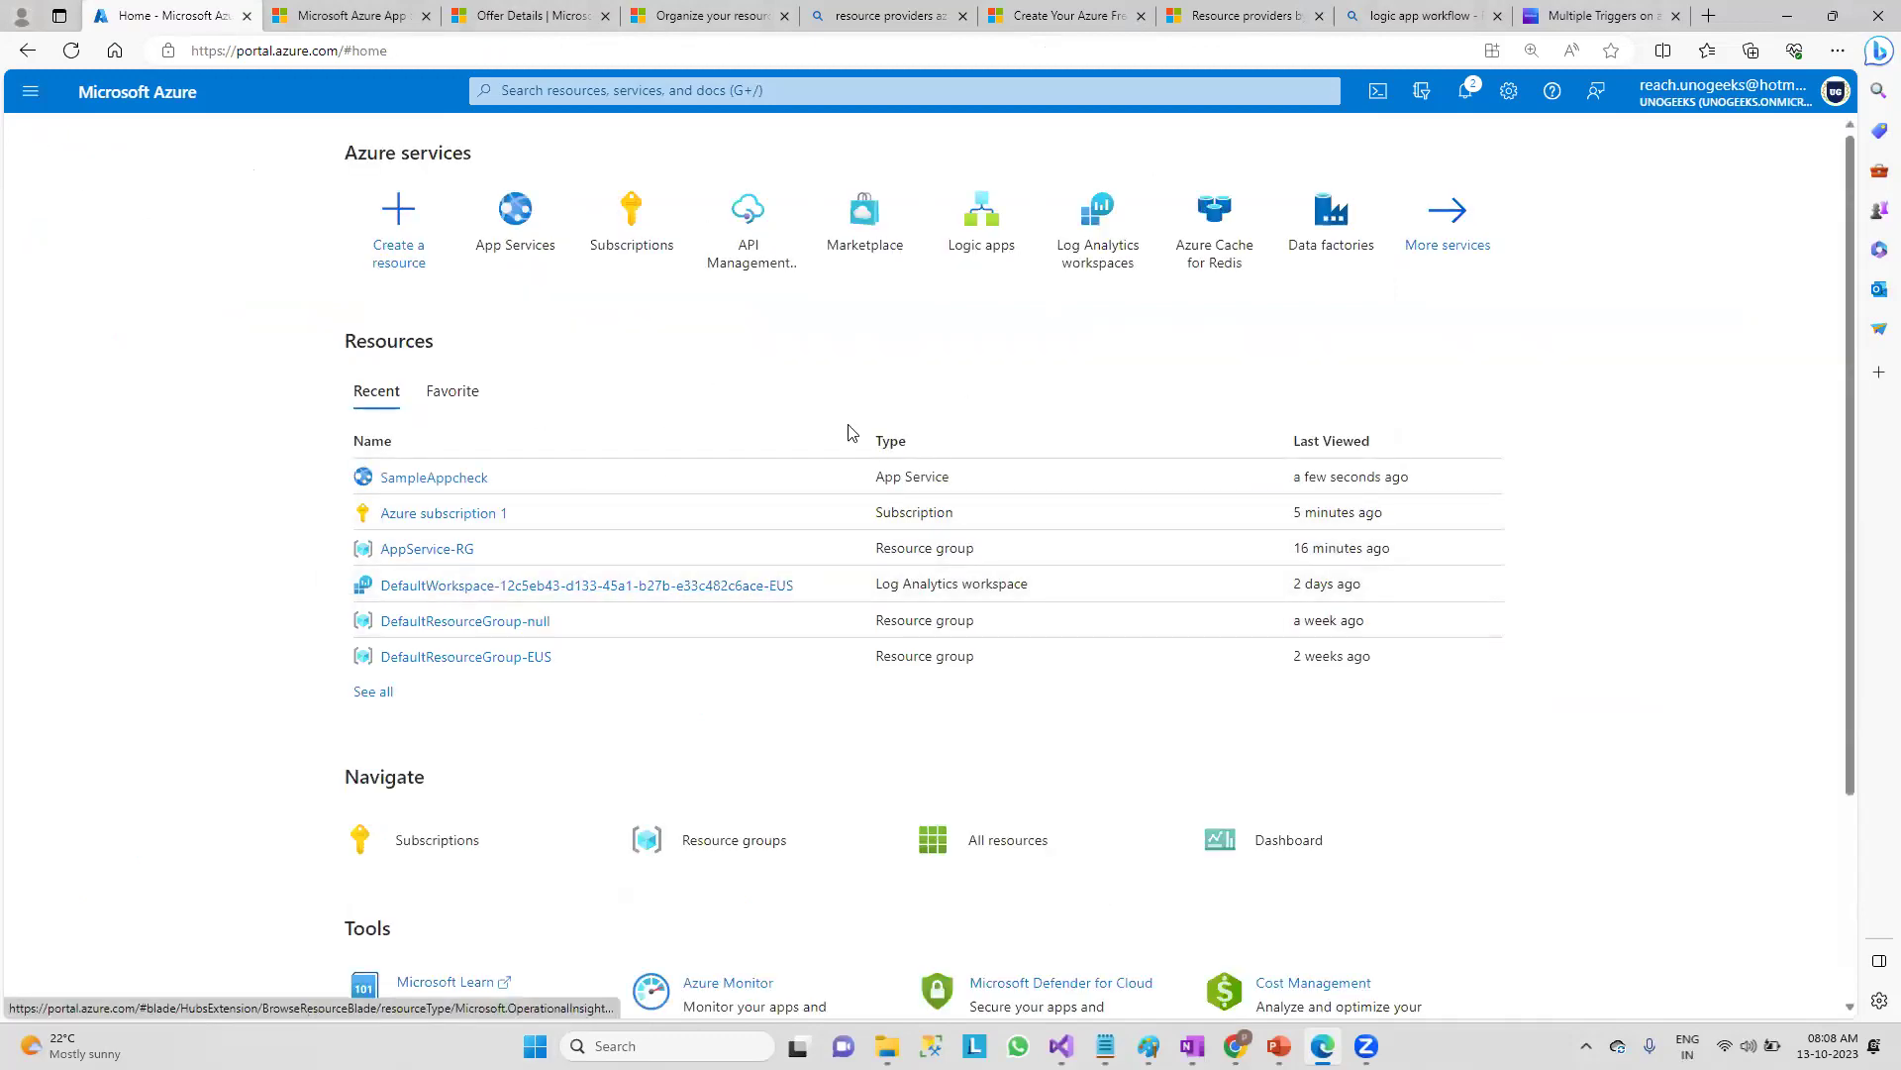
click(439, 514)
scroll(144, 849, down, 3)
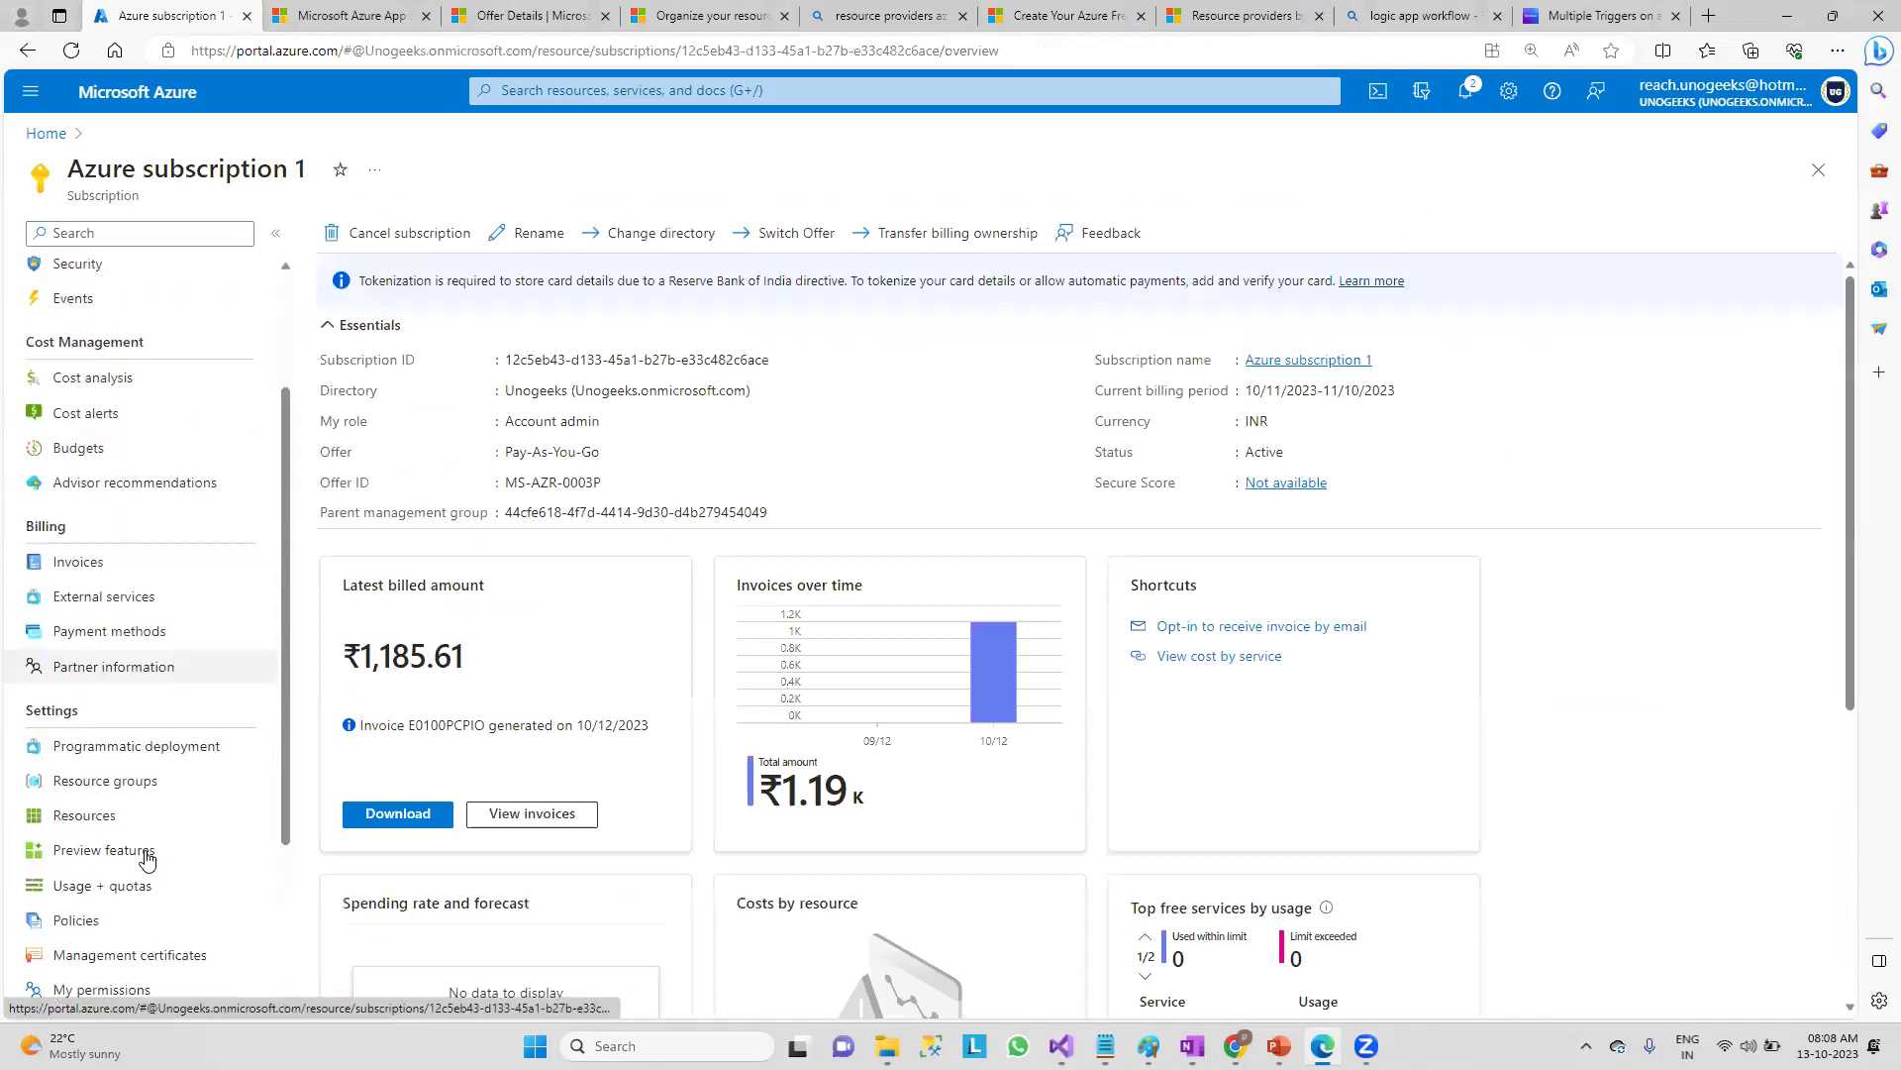
click(103, 764)
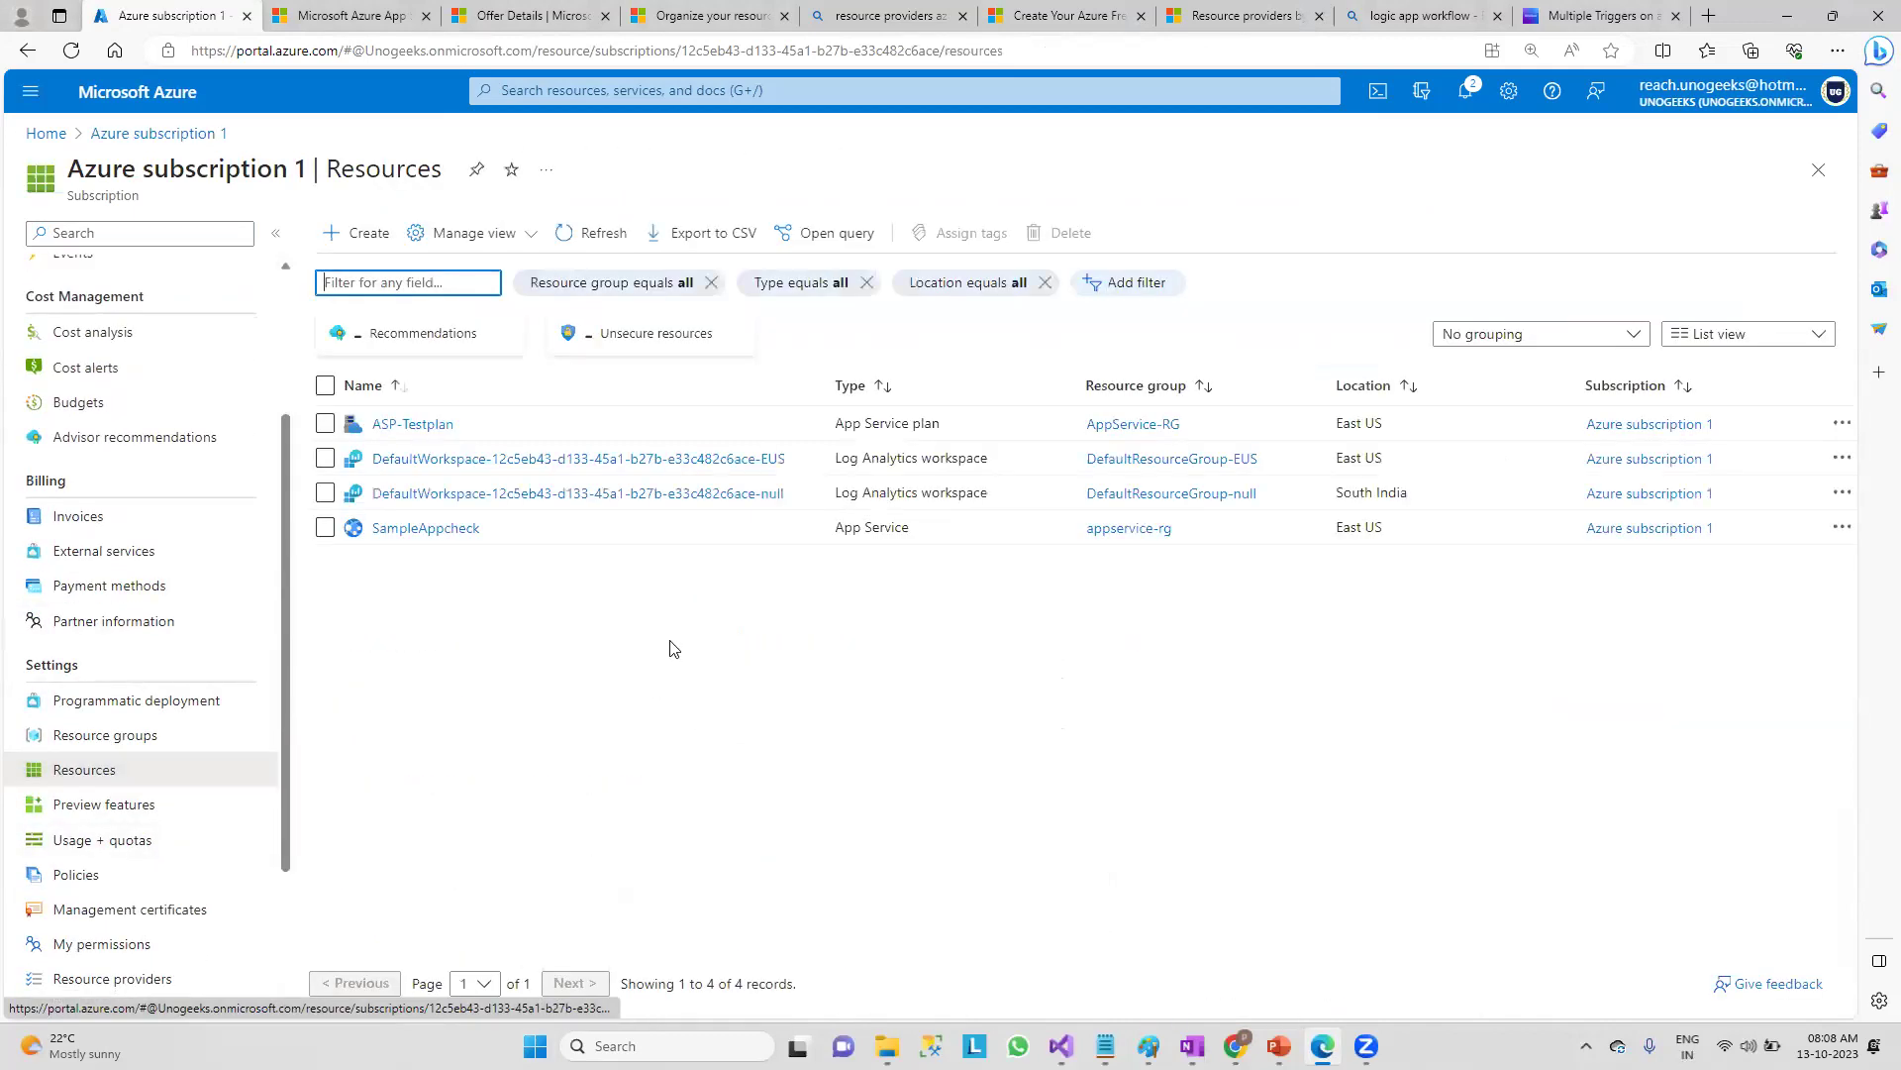
- Open the DefaultWorkspace Log Analytics workspace ending in EUS and highlight its associated subscription in the overview
click(420, 461)
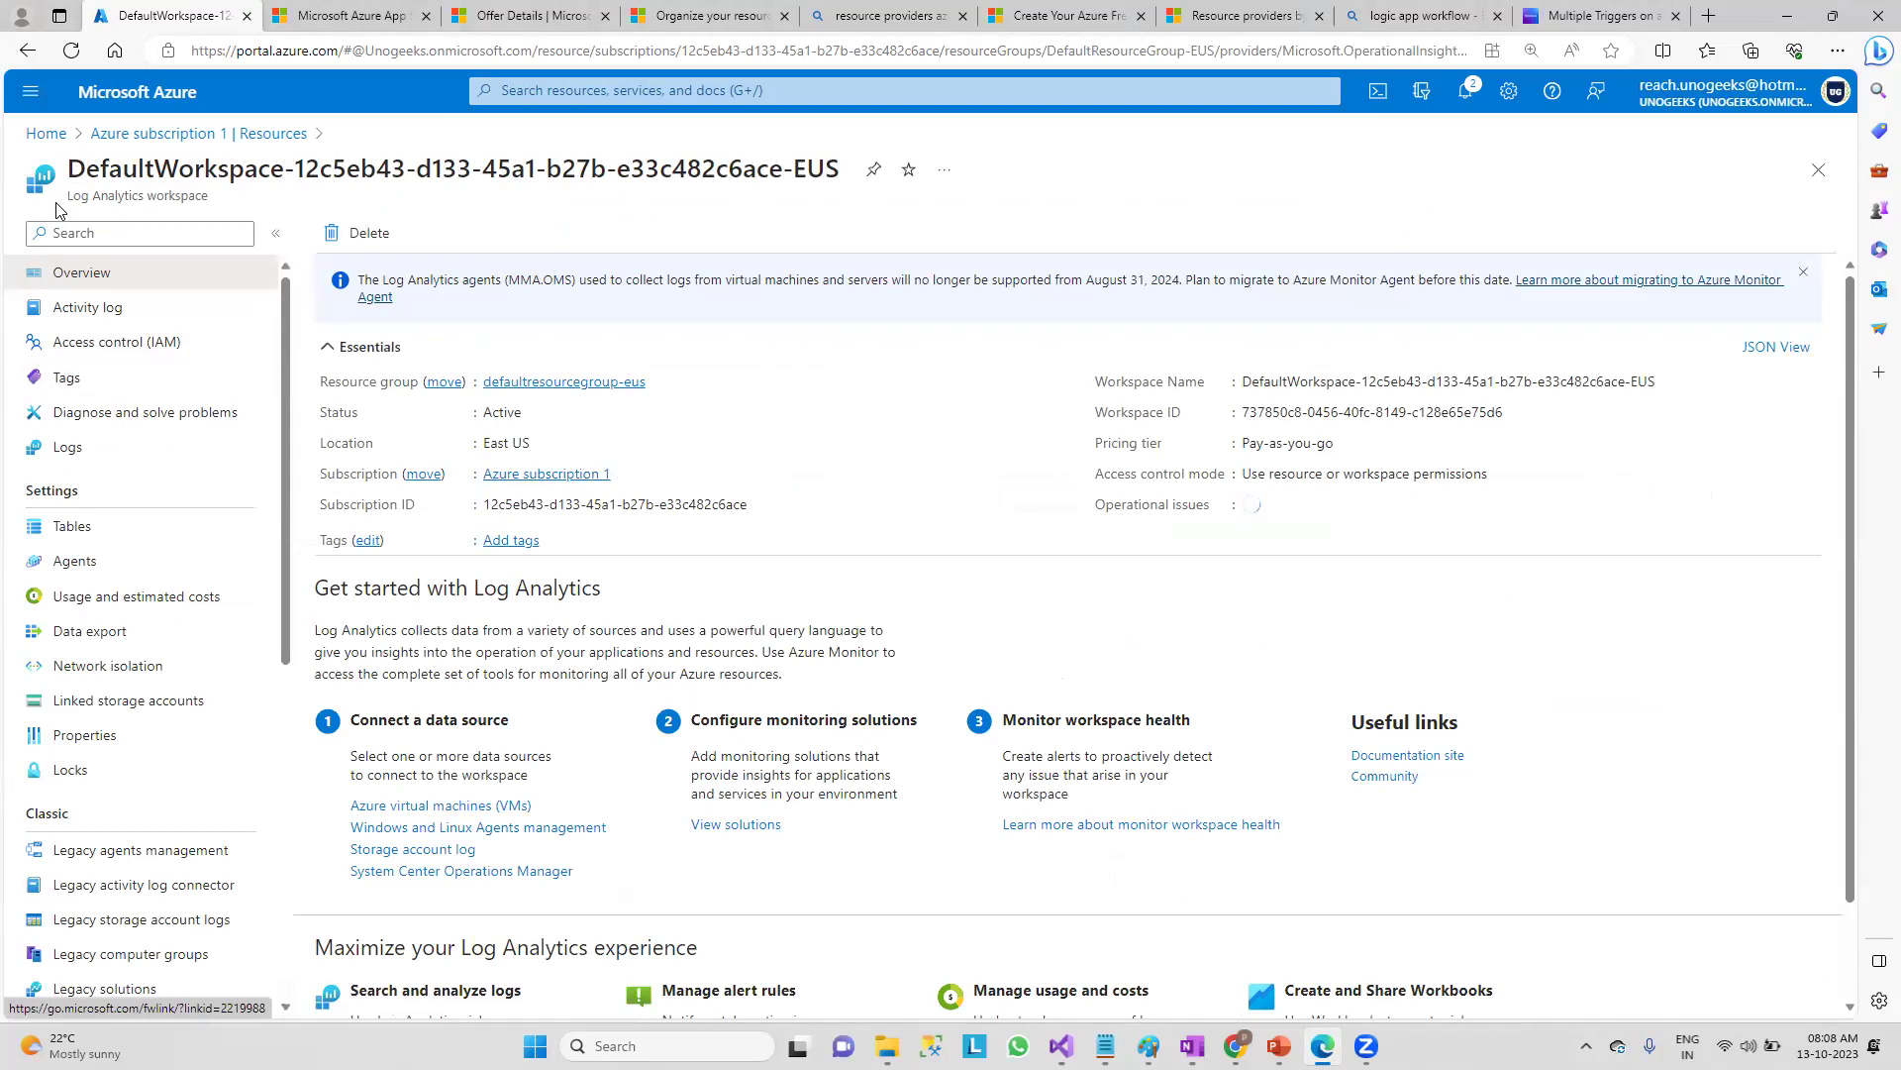
drag(56, 210, 83, 212)
click(488, 490)
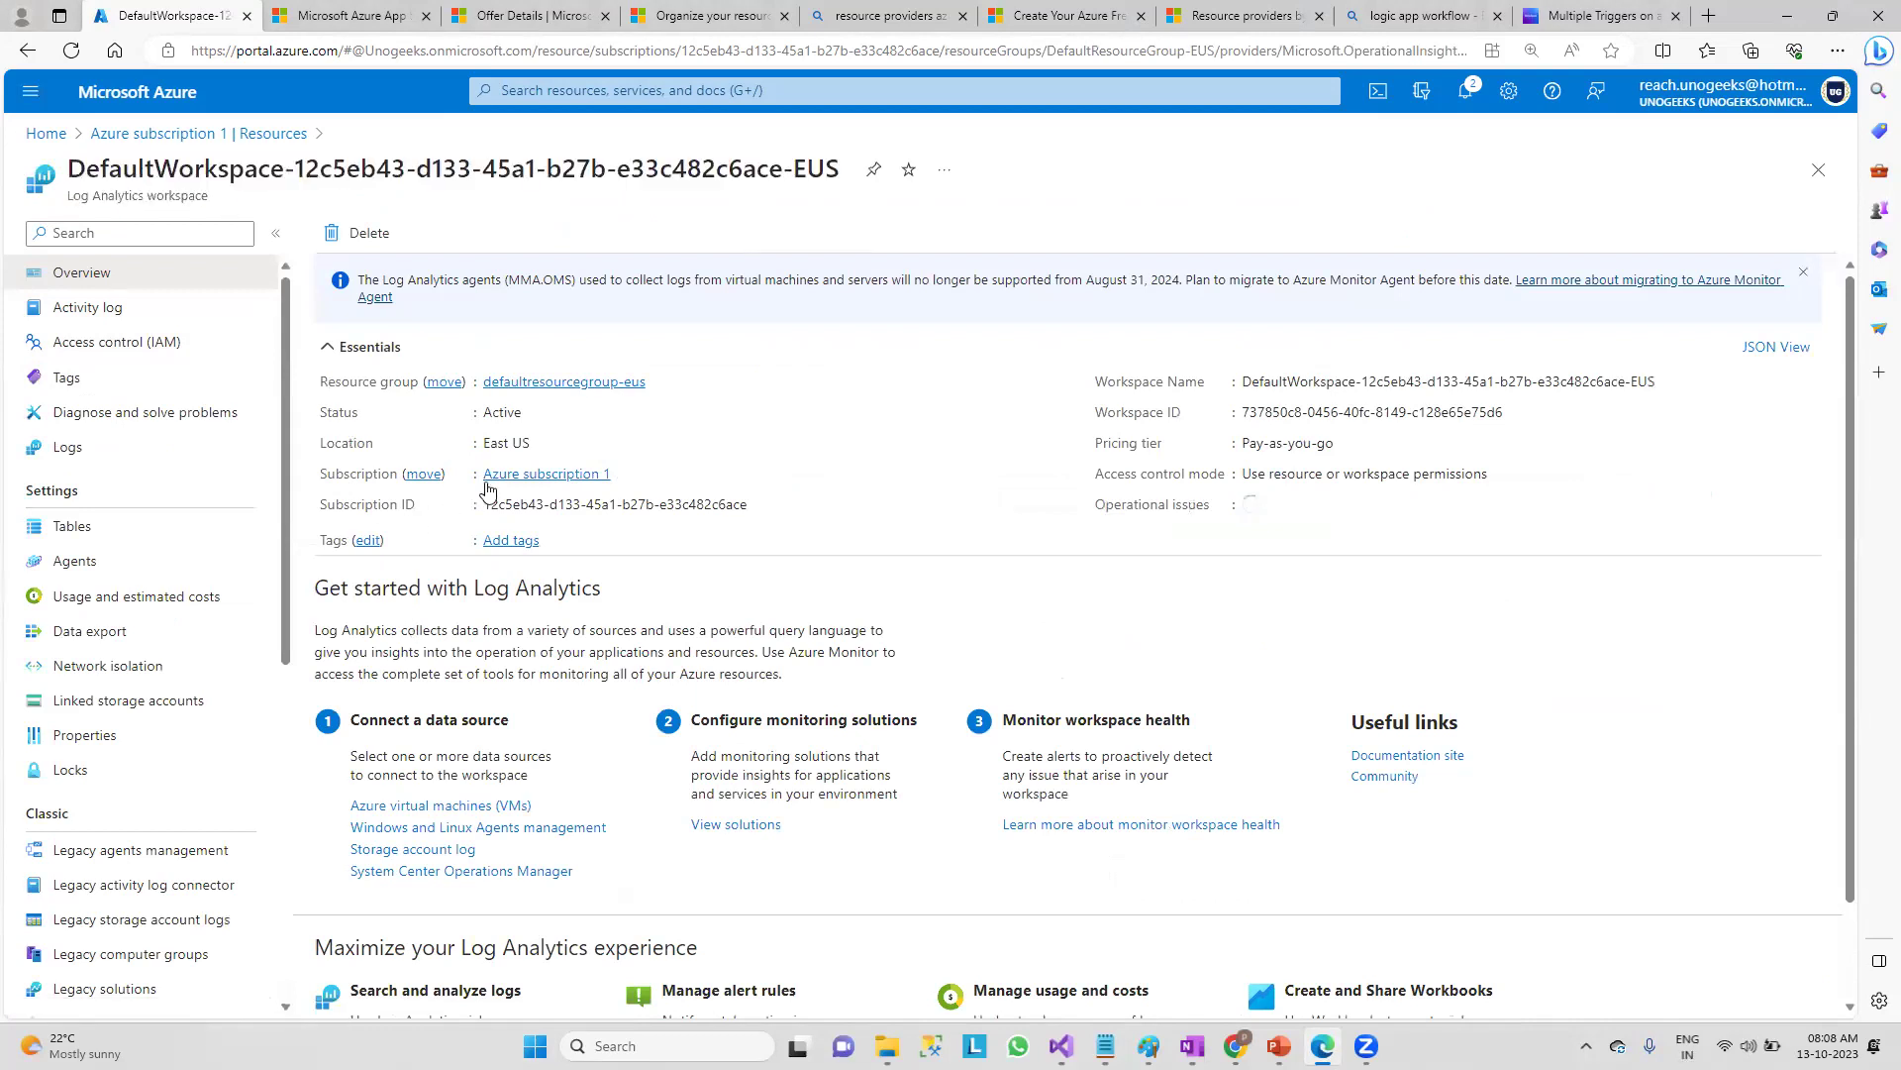
drag(471, 469, 628, 472)
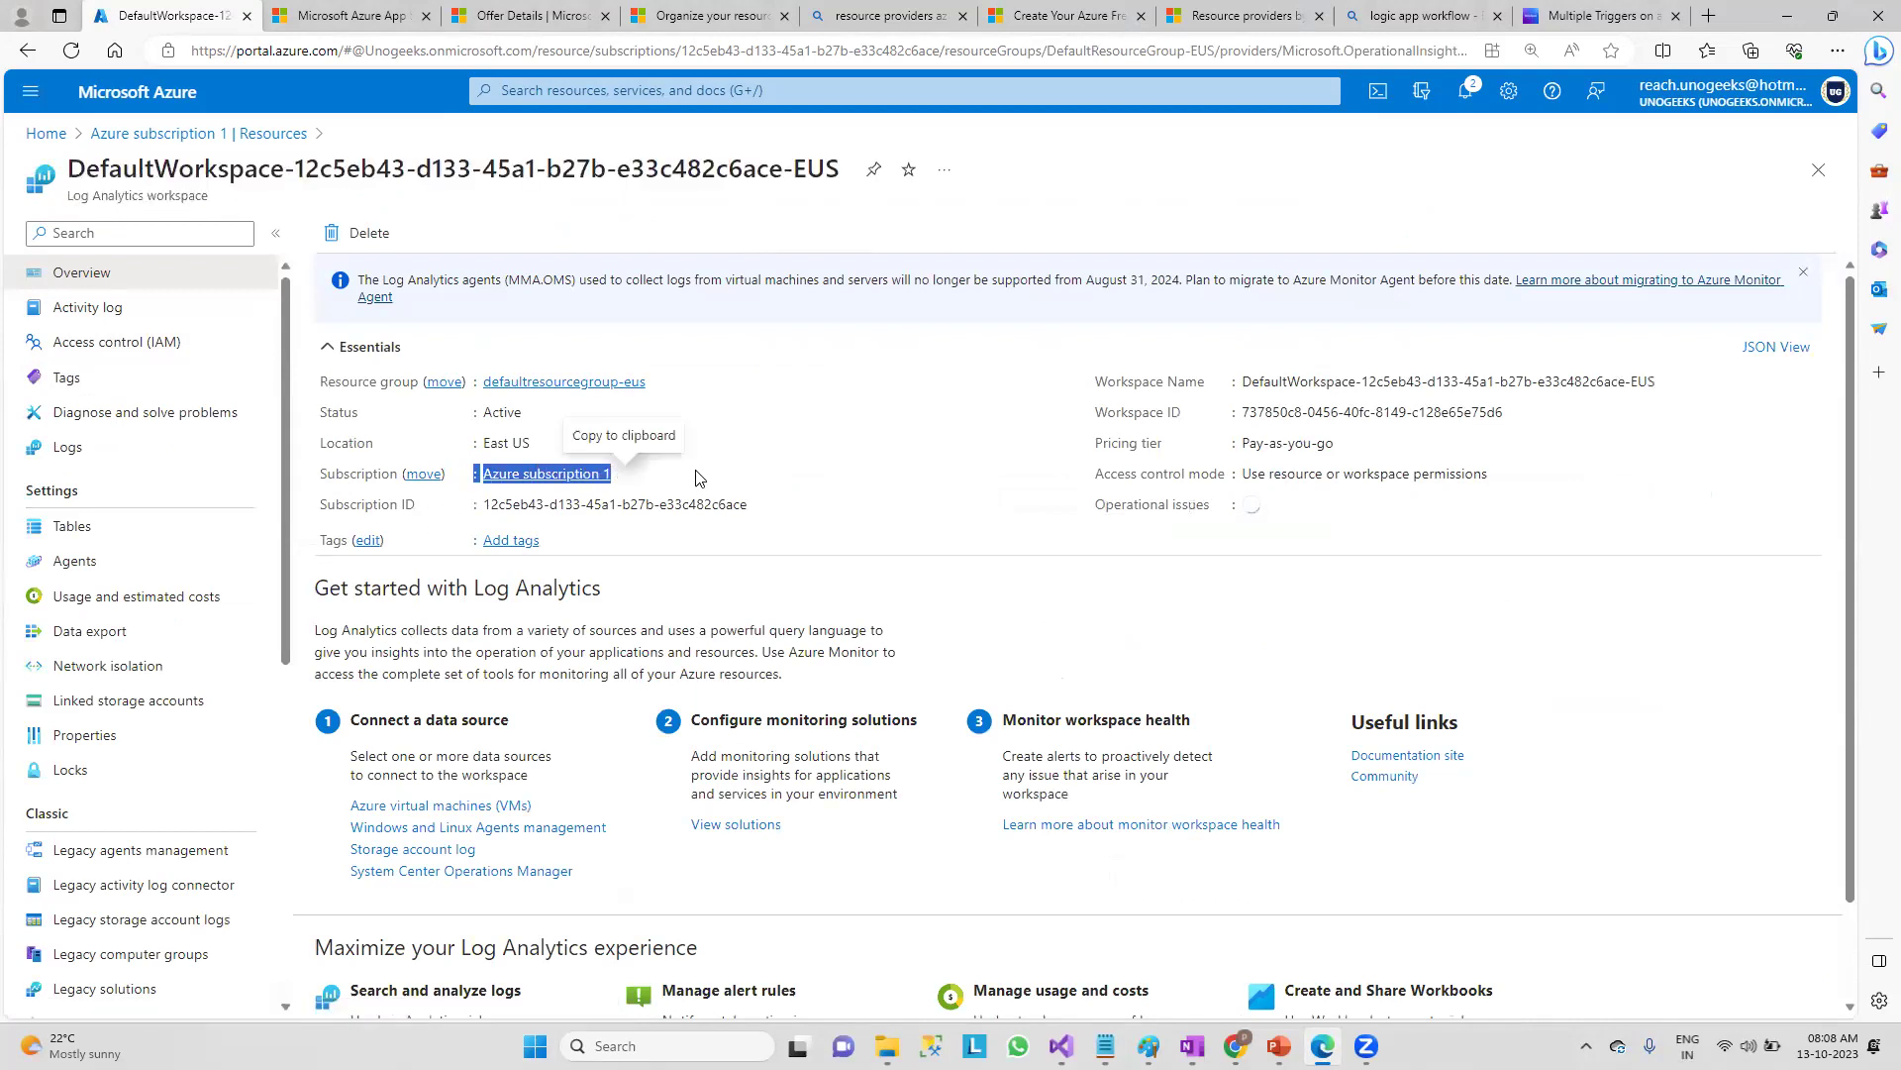
click(759, 540)
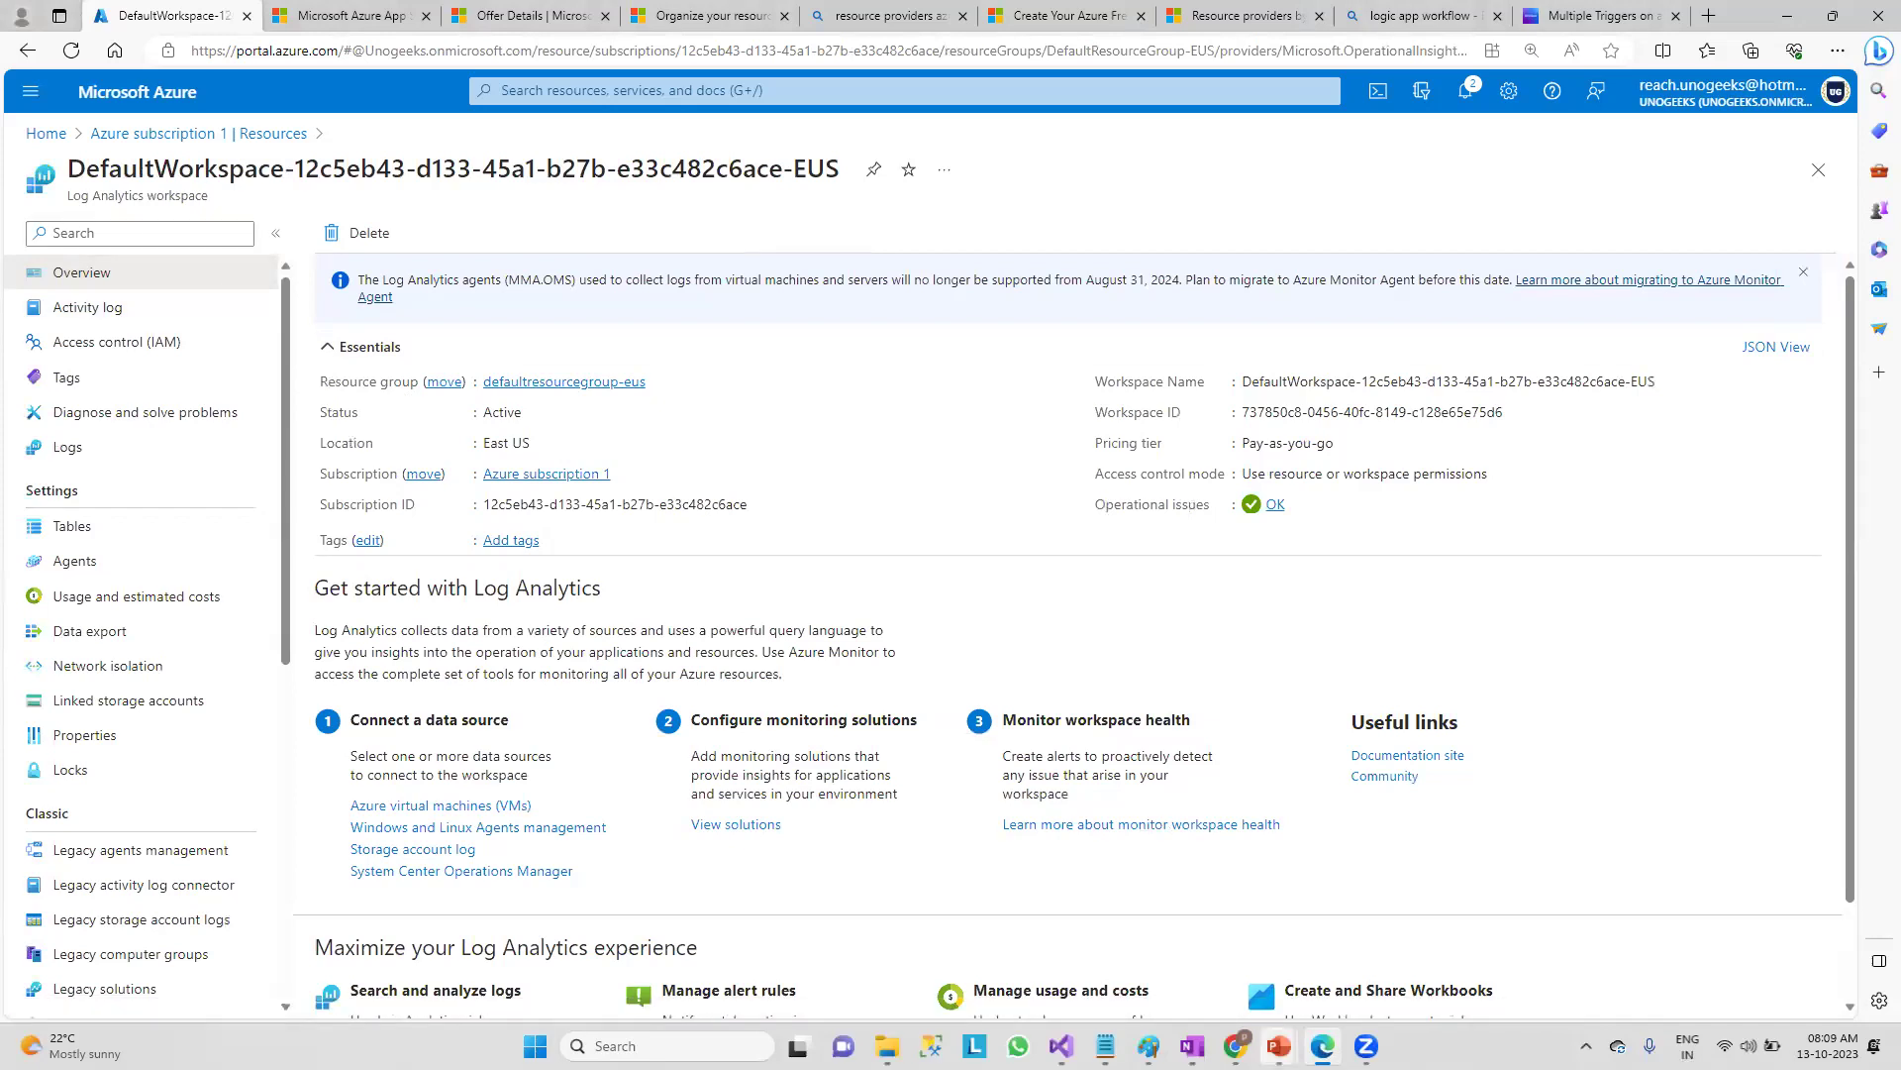
- Switch to the PowerPoint slide show and underline "first step in adopting Azure" in red ink
mouse_move(1279, 1046)
click(1468, 929)
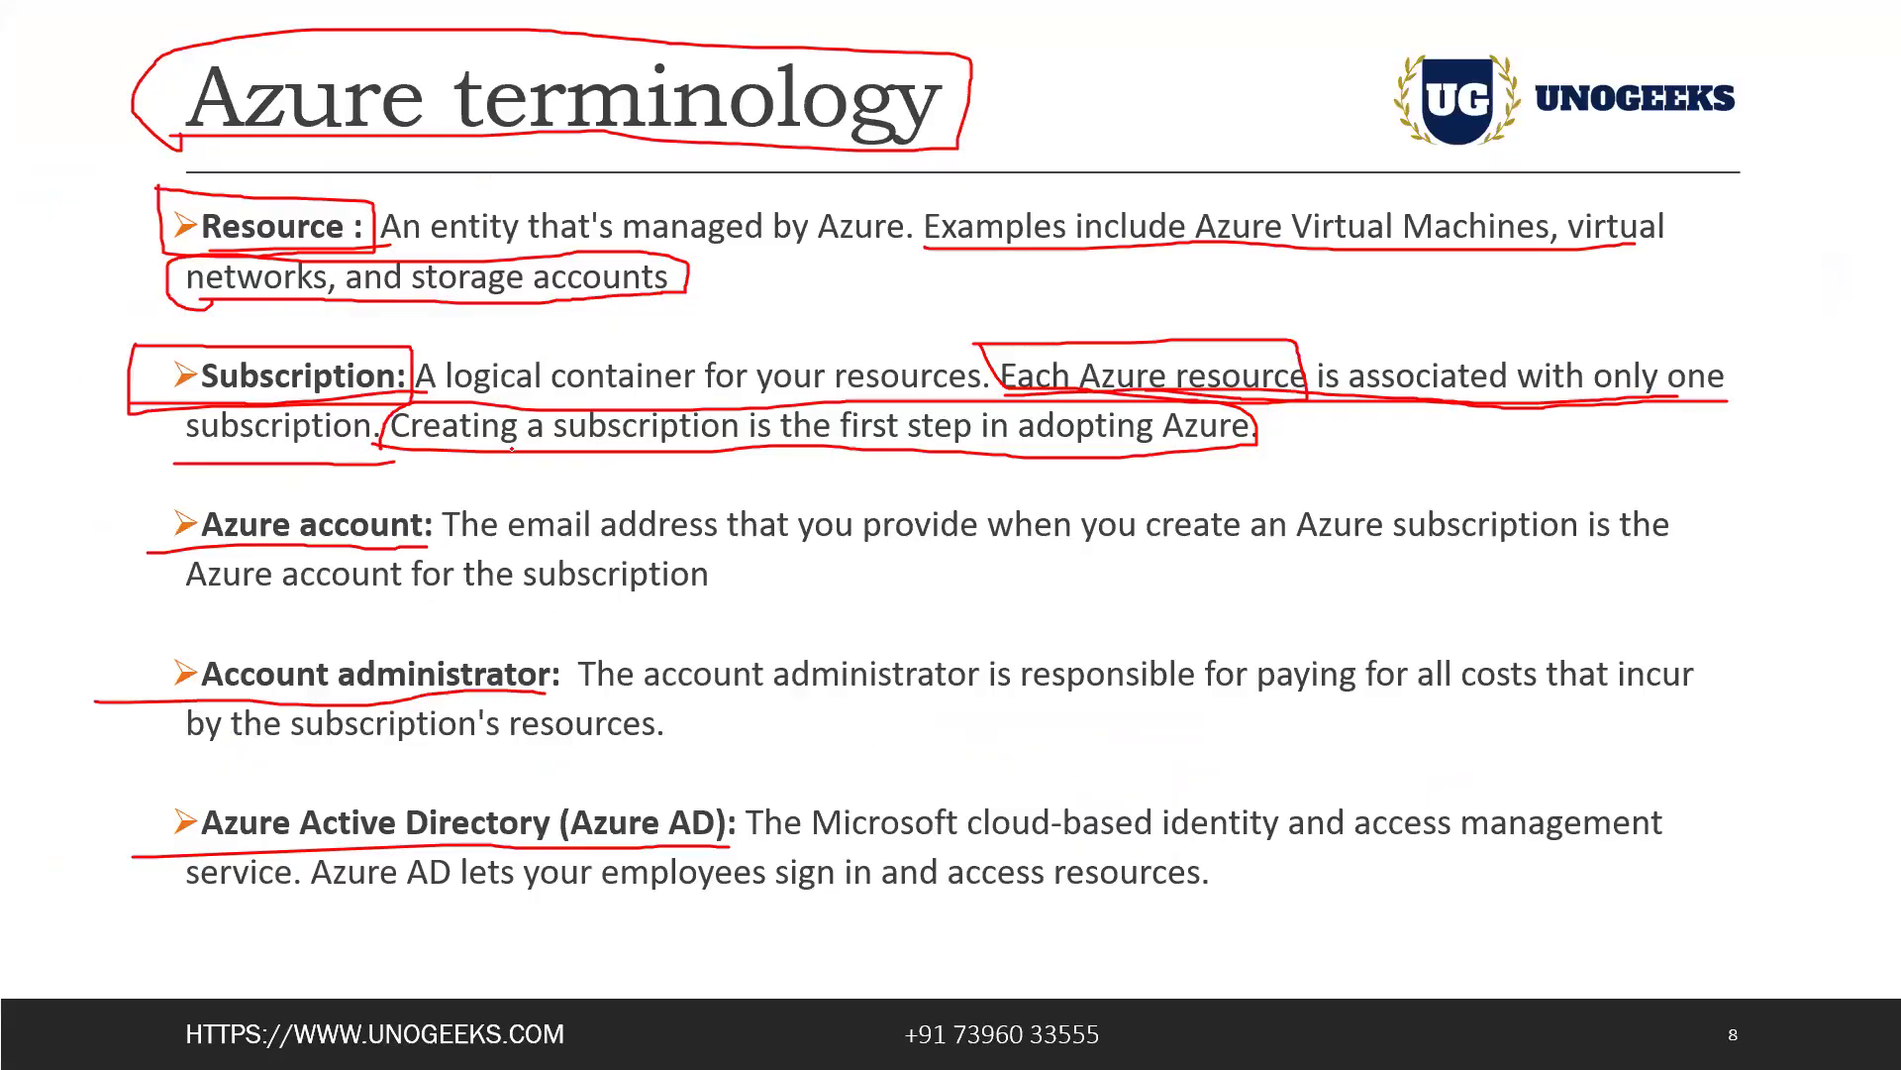
drag(850, 446, 1265, 454)
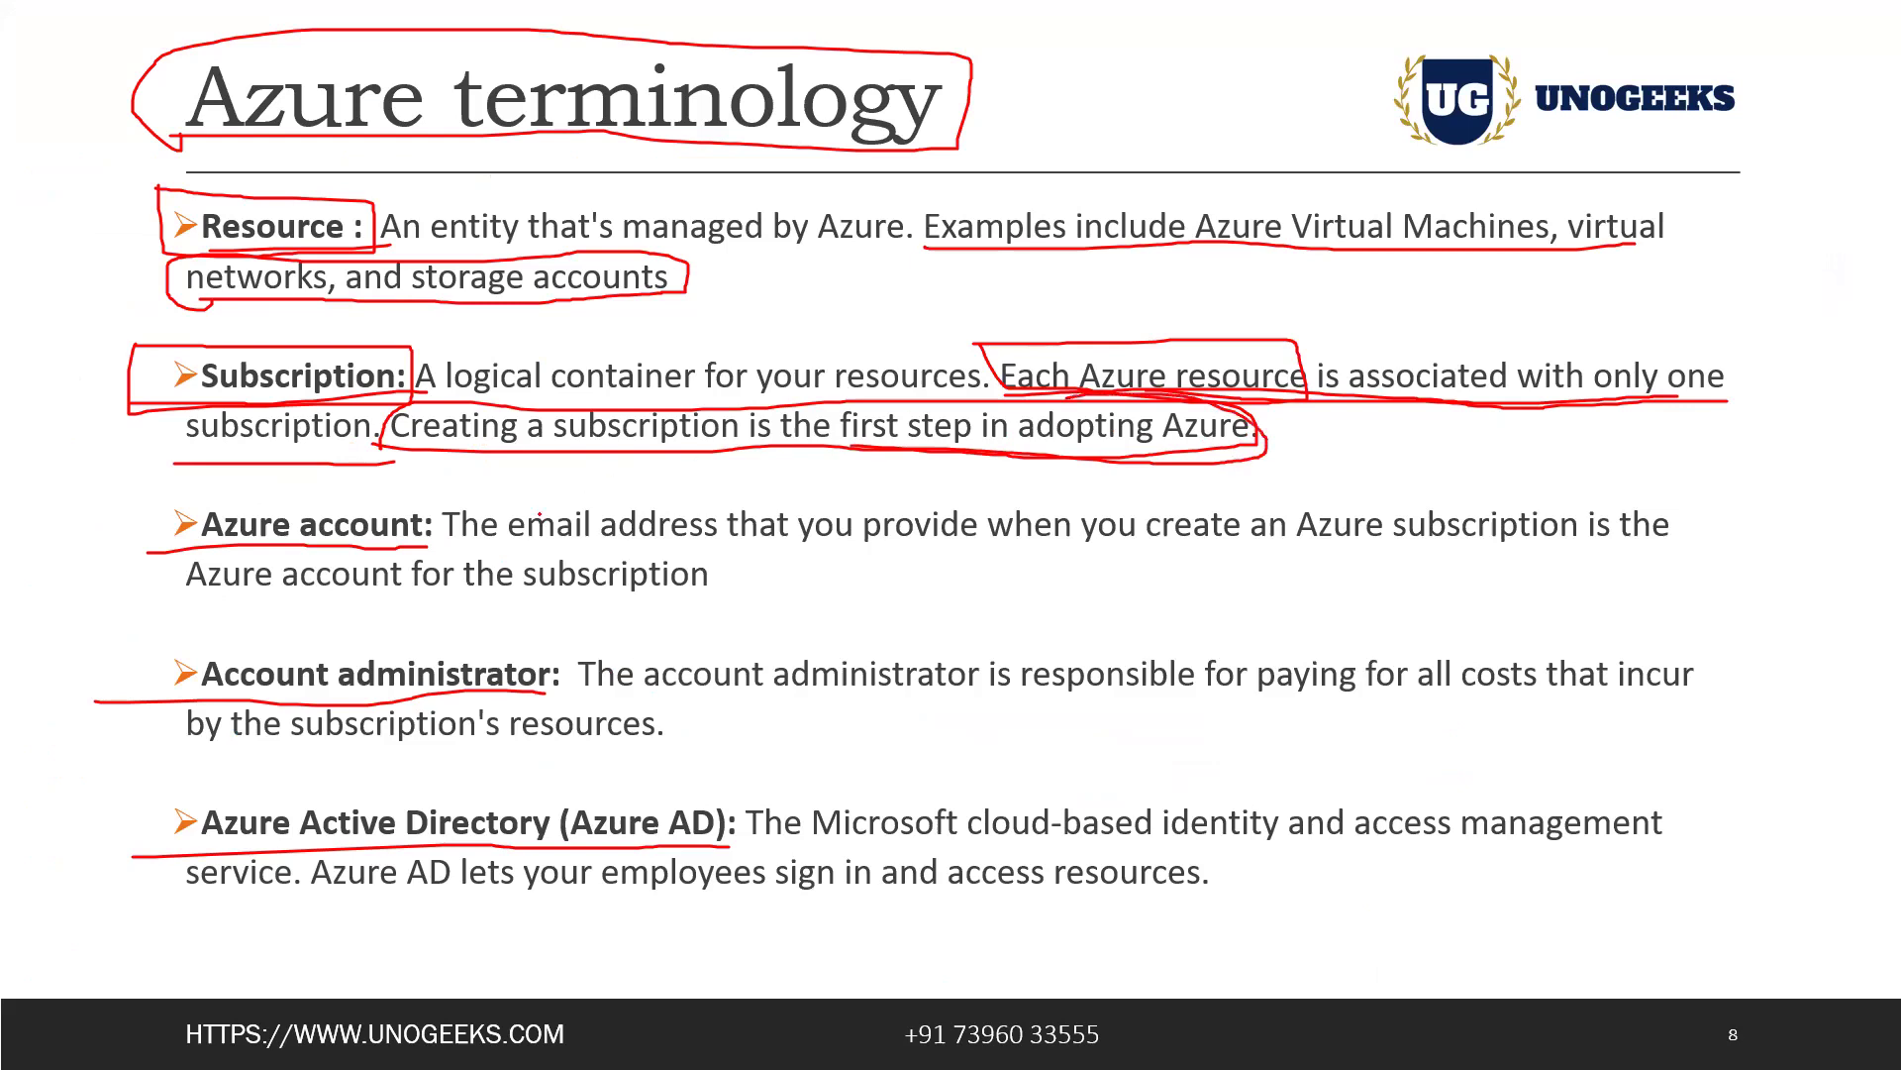
- Mark the Azure account term and underline its definition about the email address provided for the subscription in red ink
drag(147, 555, 396, 552)
drag(514, 543, 800, 541)
drag(927, 548, 1604, 544)
drag(186, 598, 733, 588)
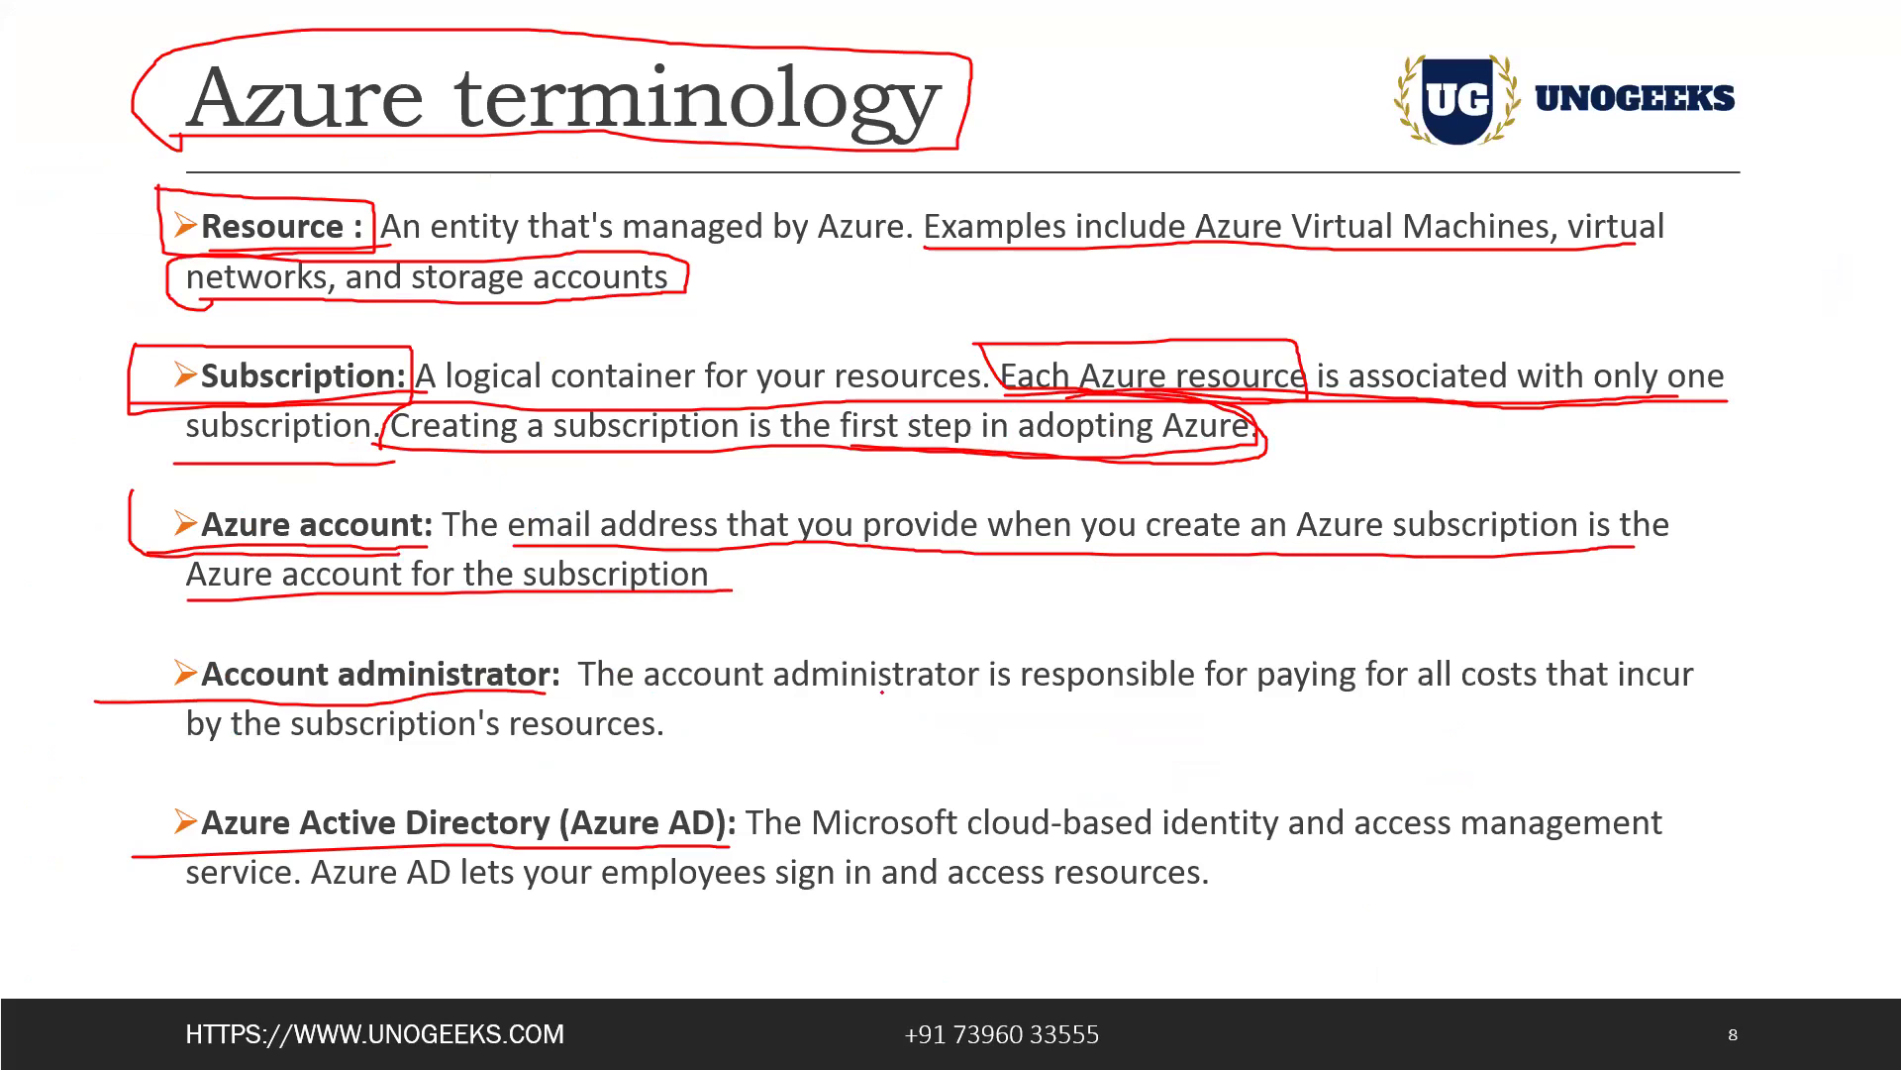
- Switch back to the Azure portal in Edge, open the signed-in user's Microsoft account page and acknowledge the updated terms notice
key(super)
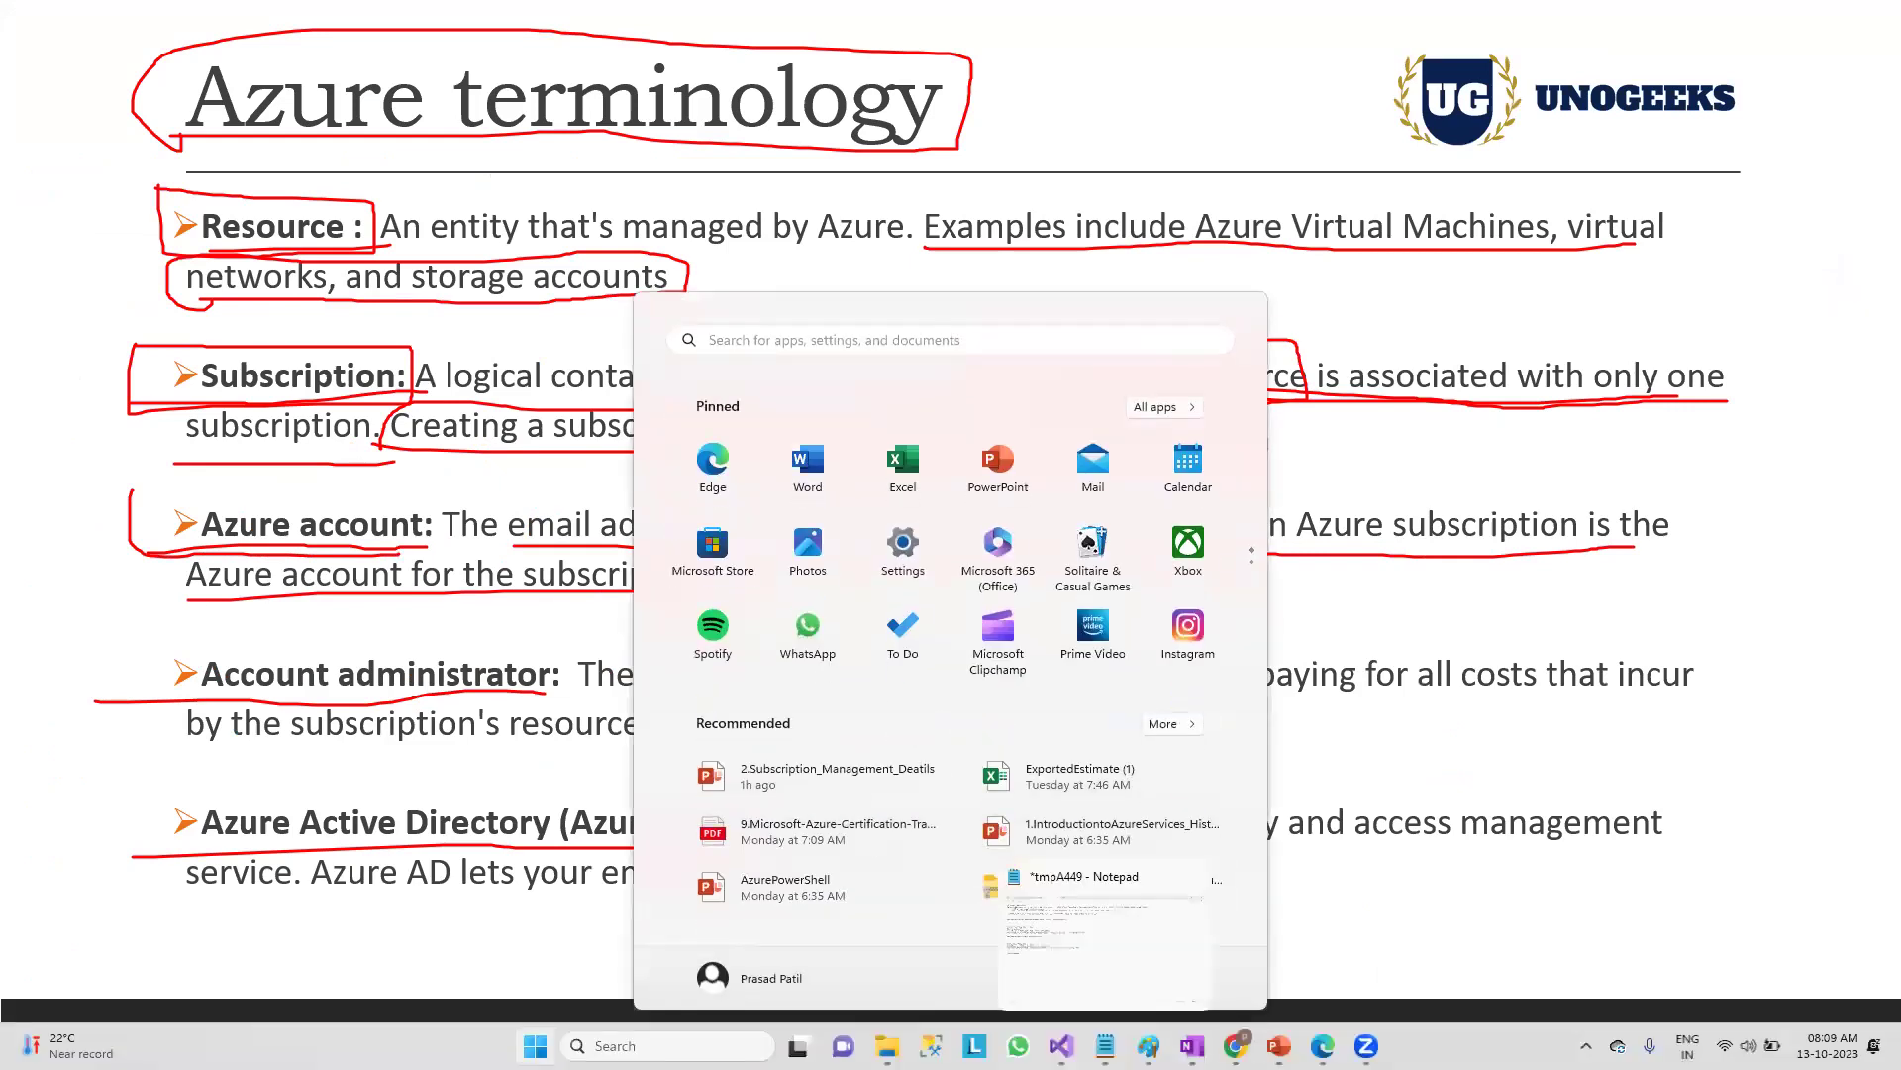
click(1323, 1045)
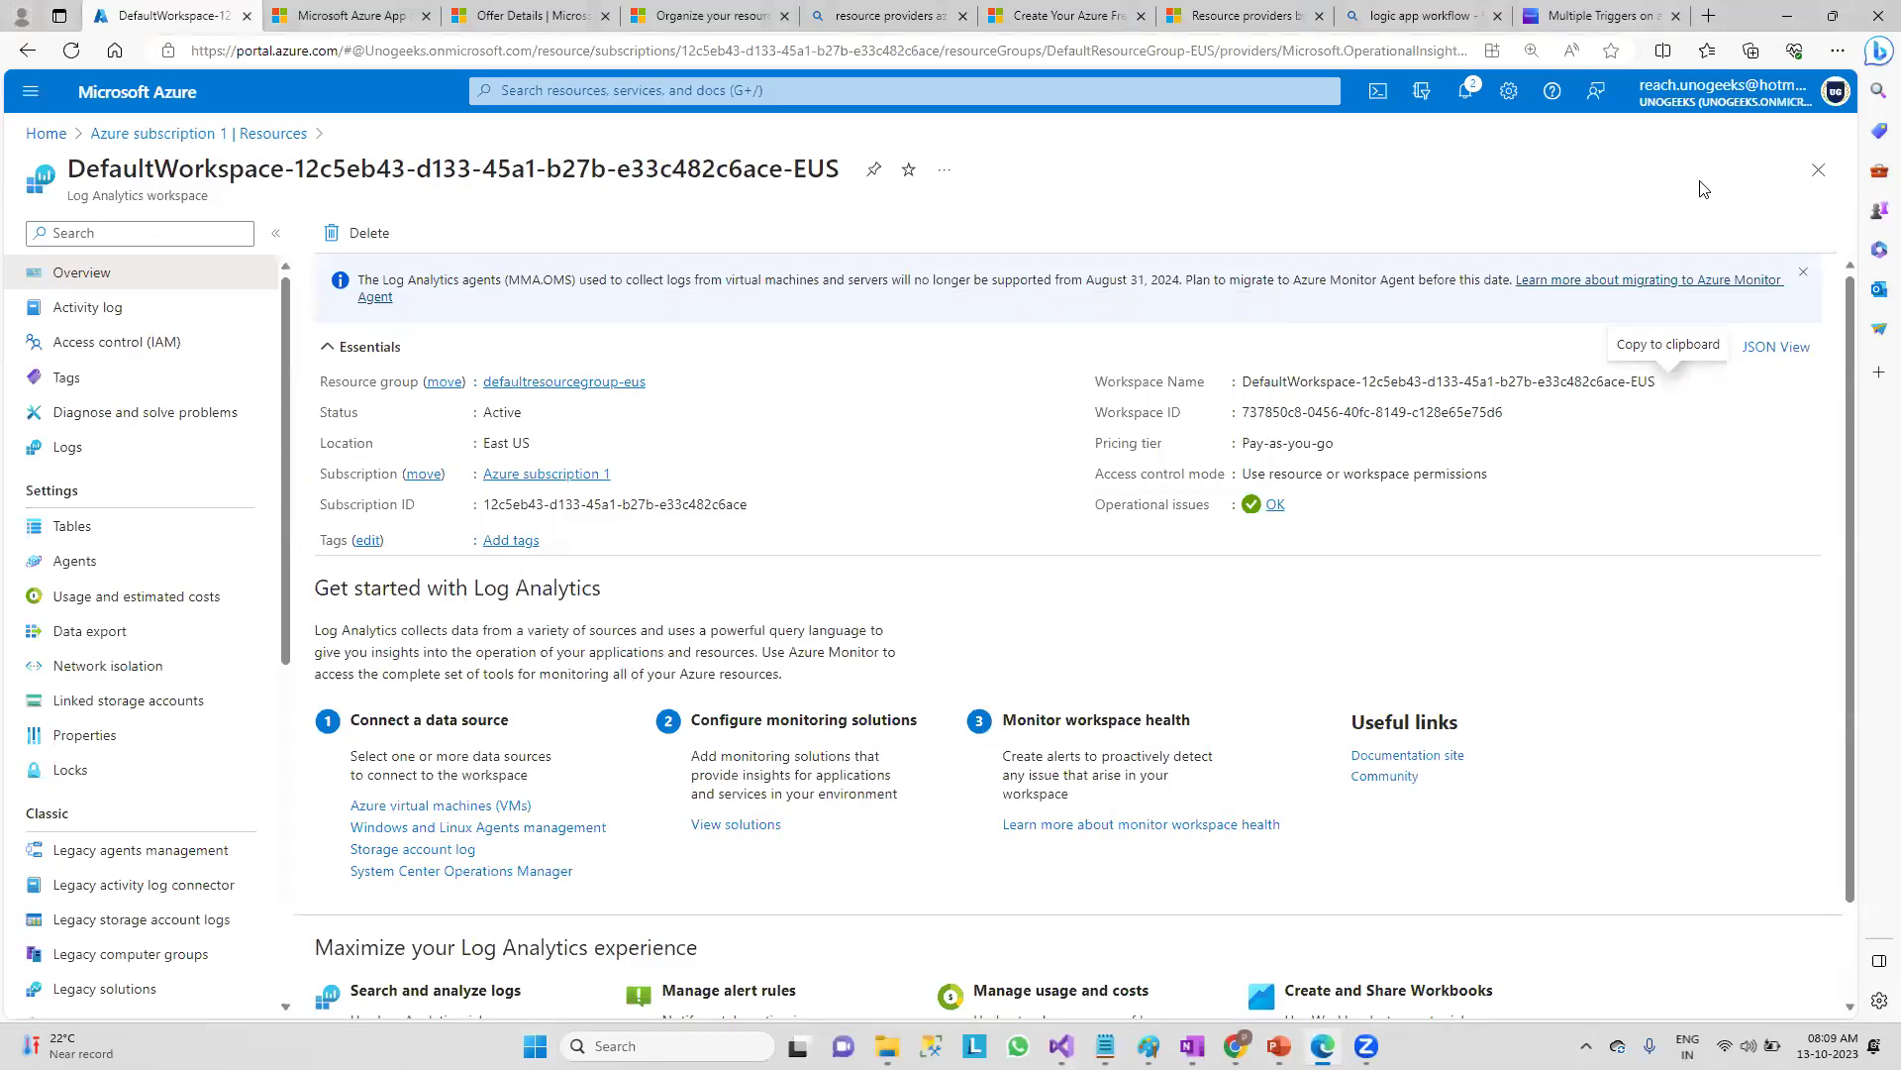
click(1728, 94)
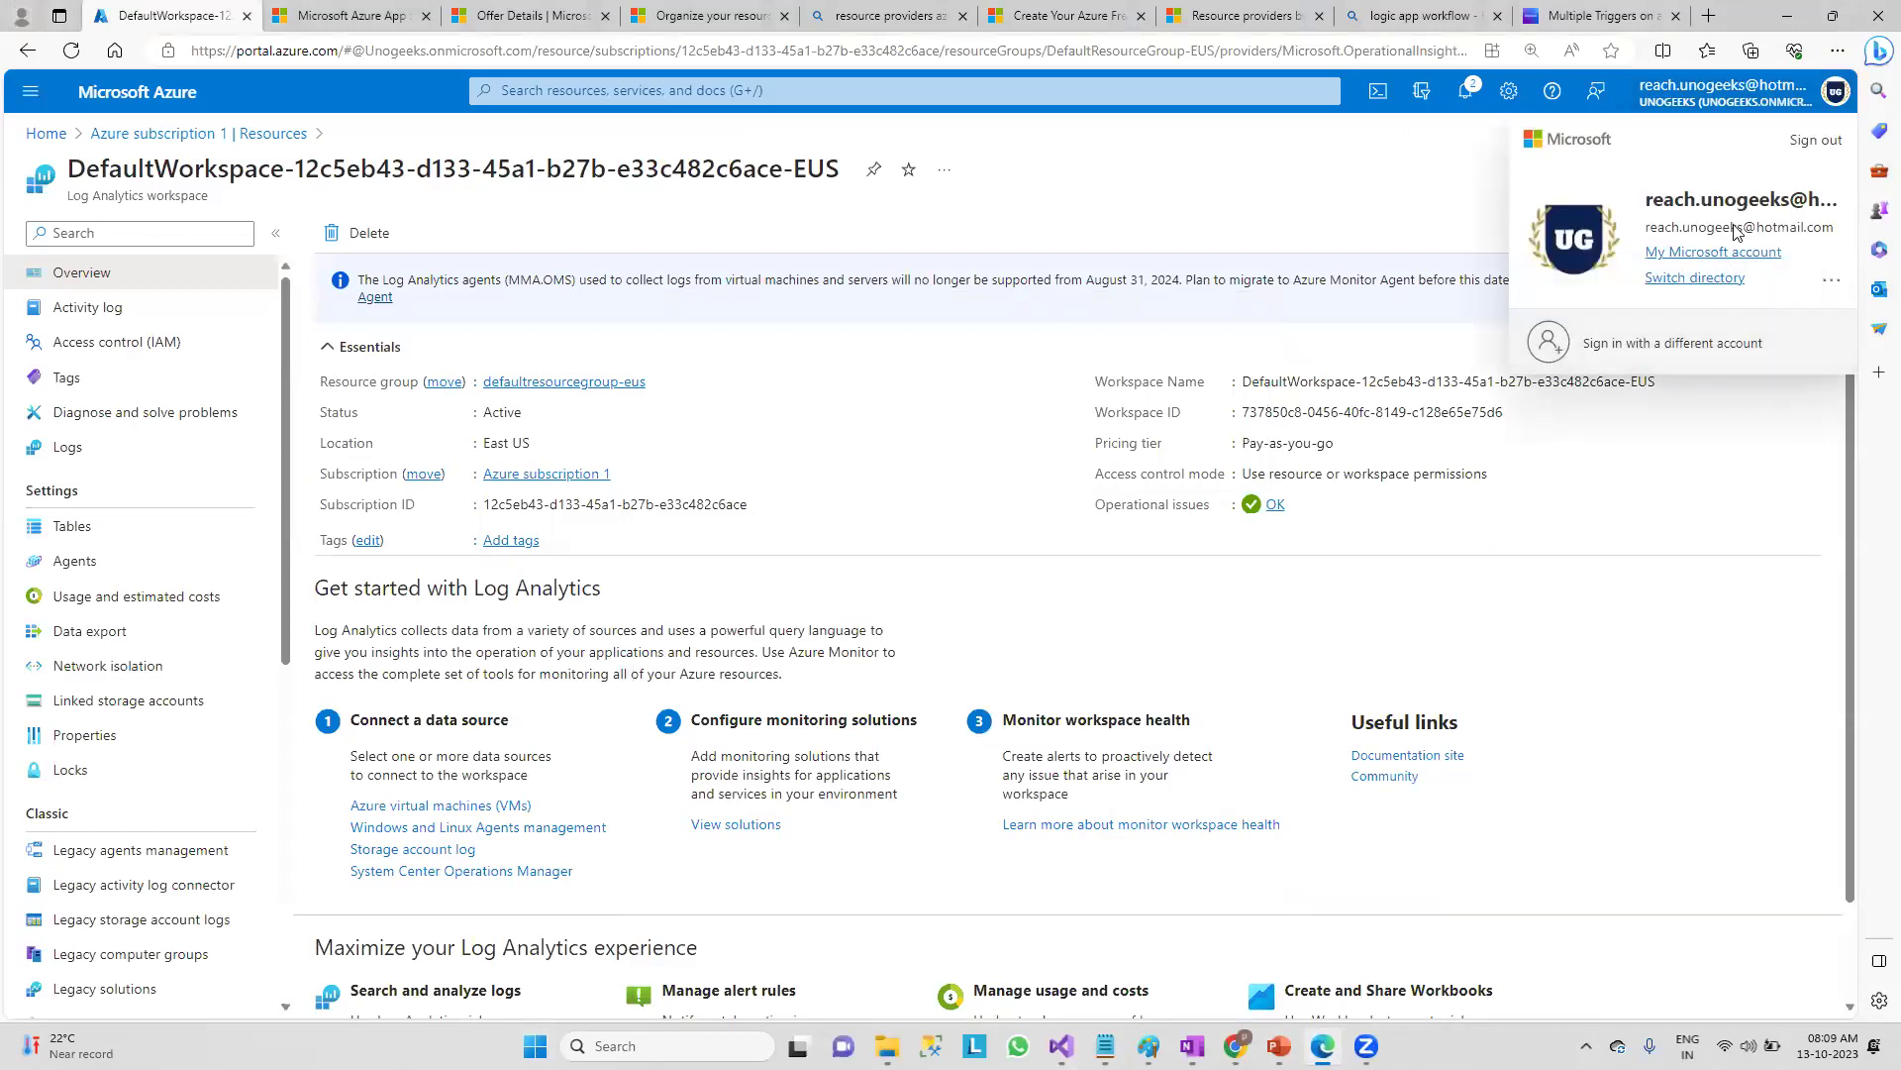
click(1697, 254)
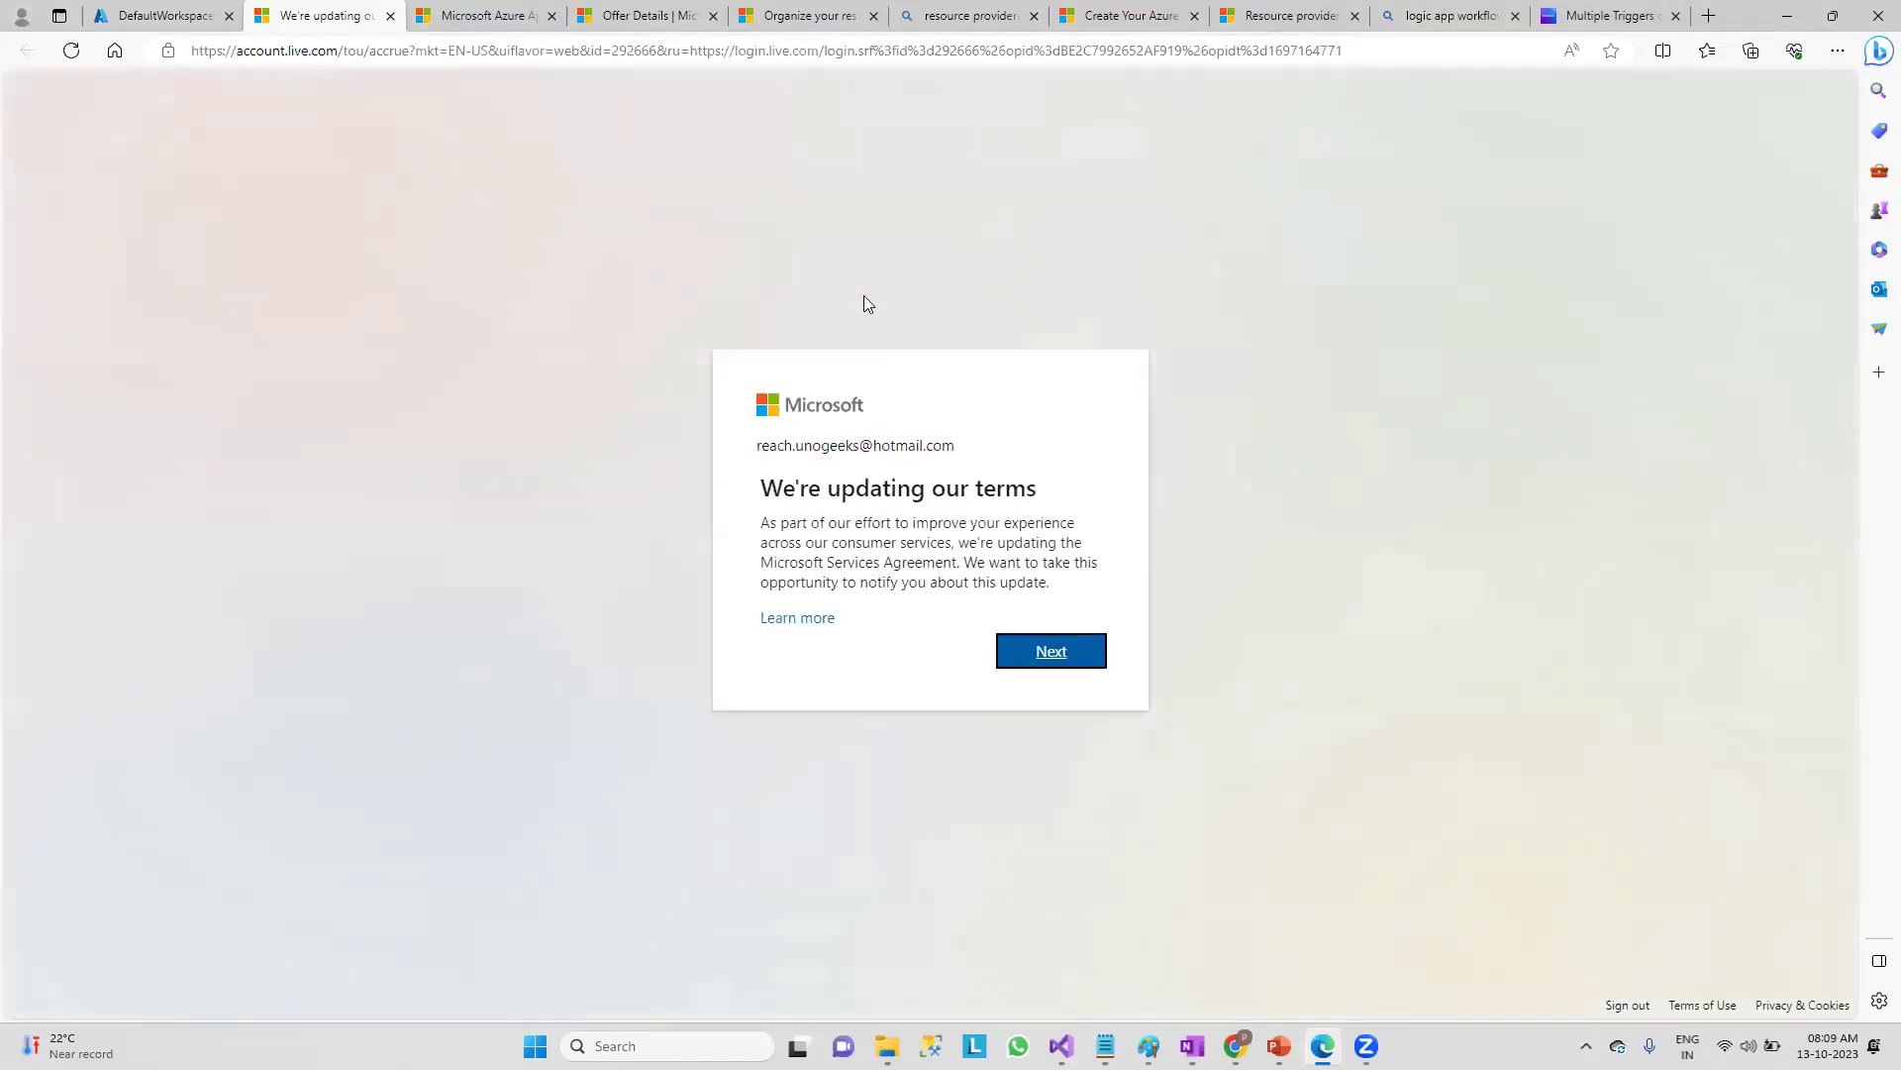
click(1049, 650)
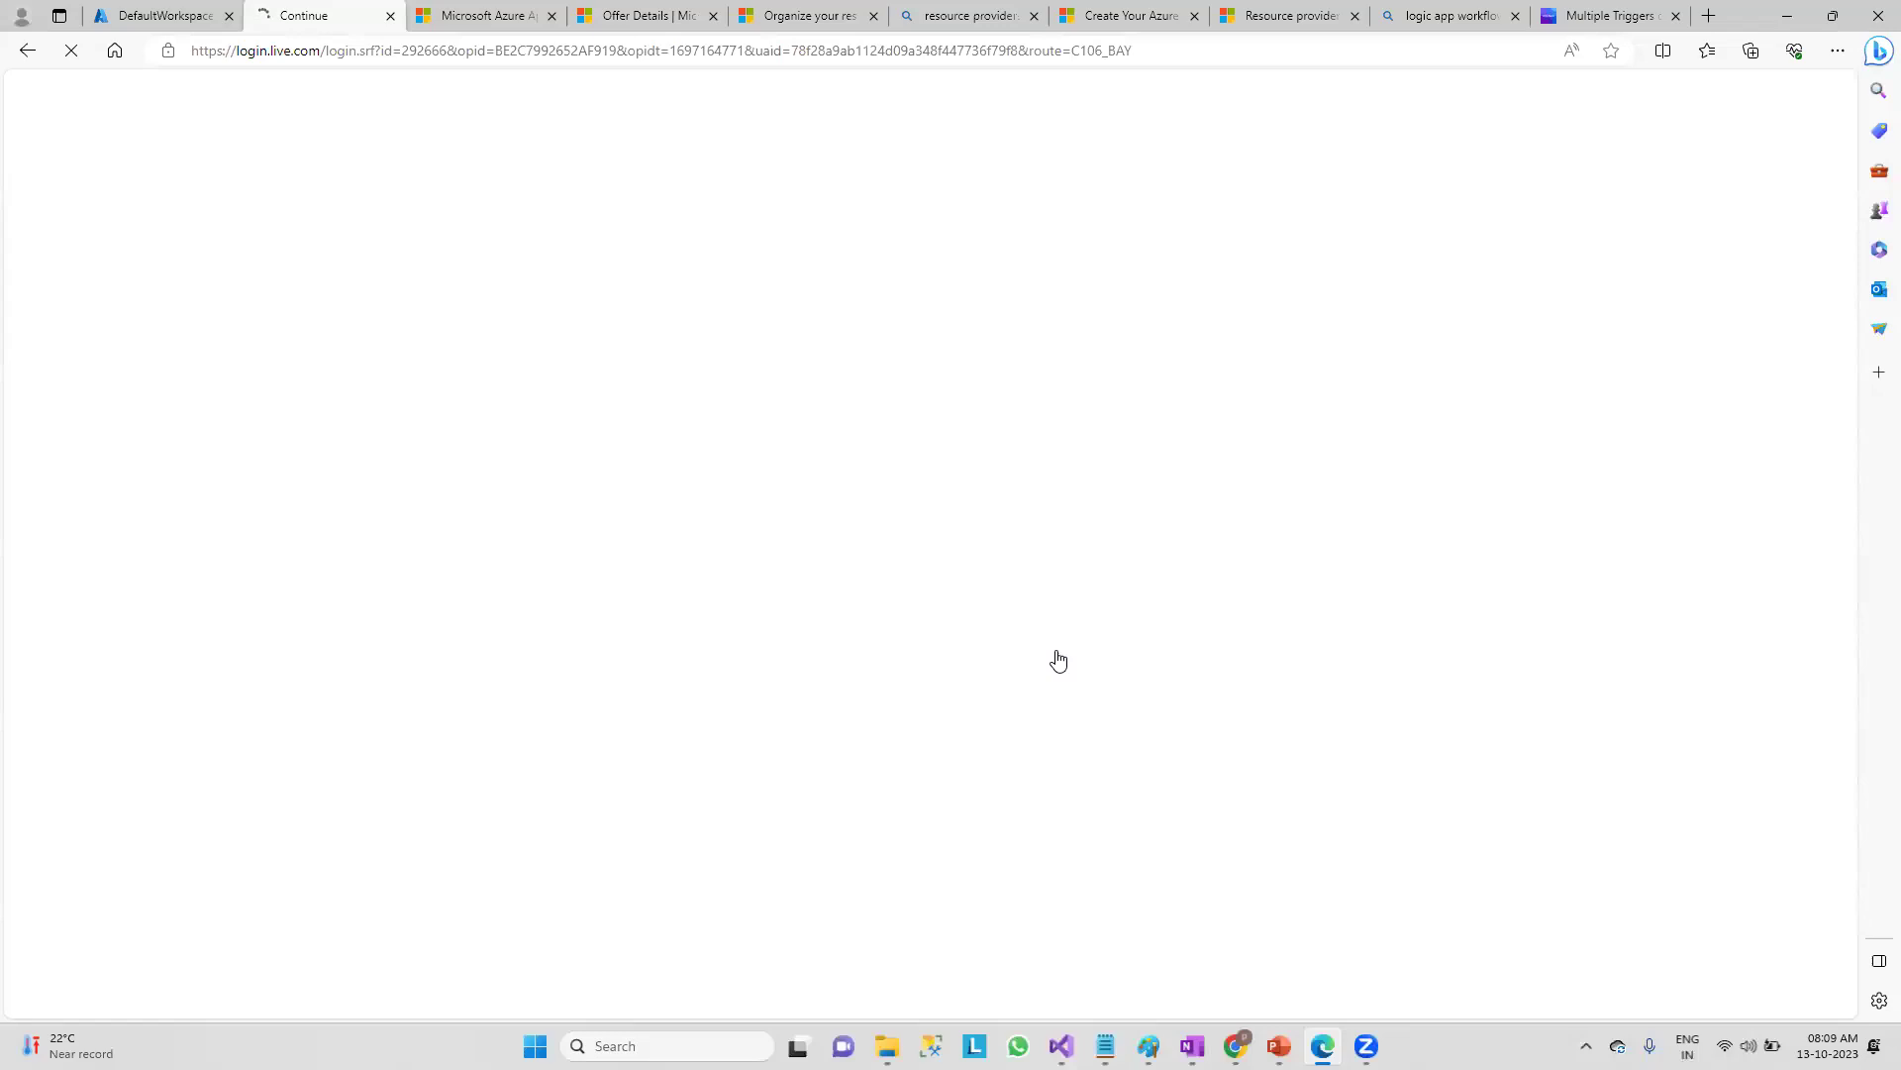
click(208, 8)
click(327, 14)
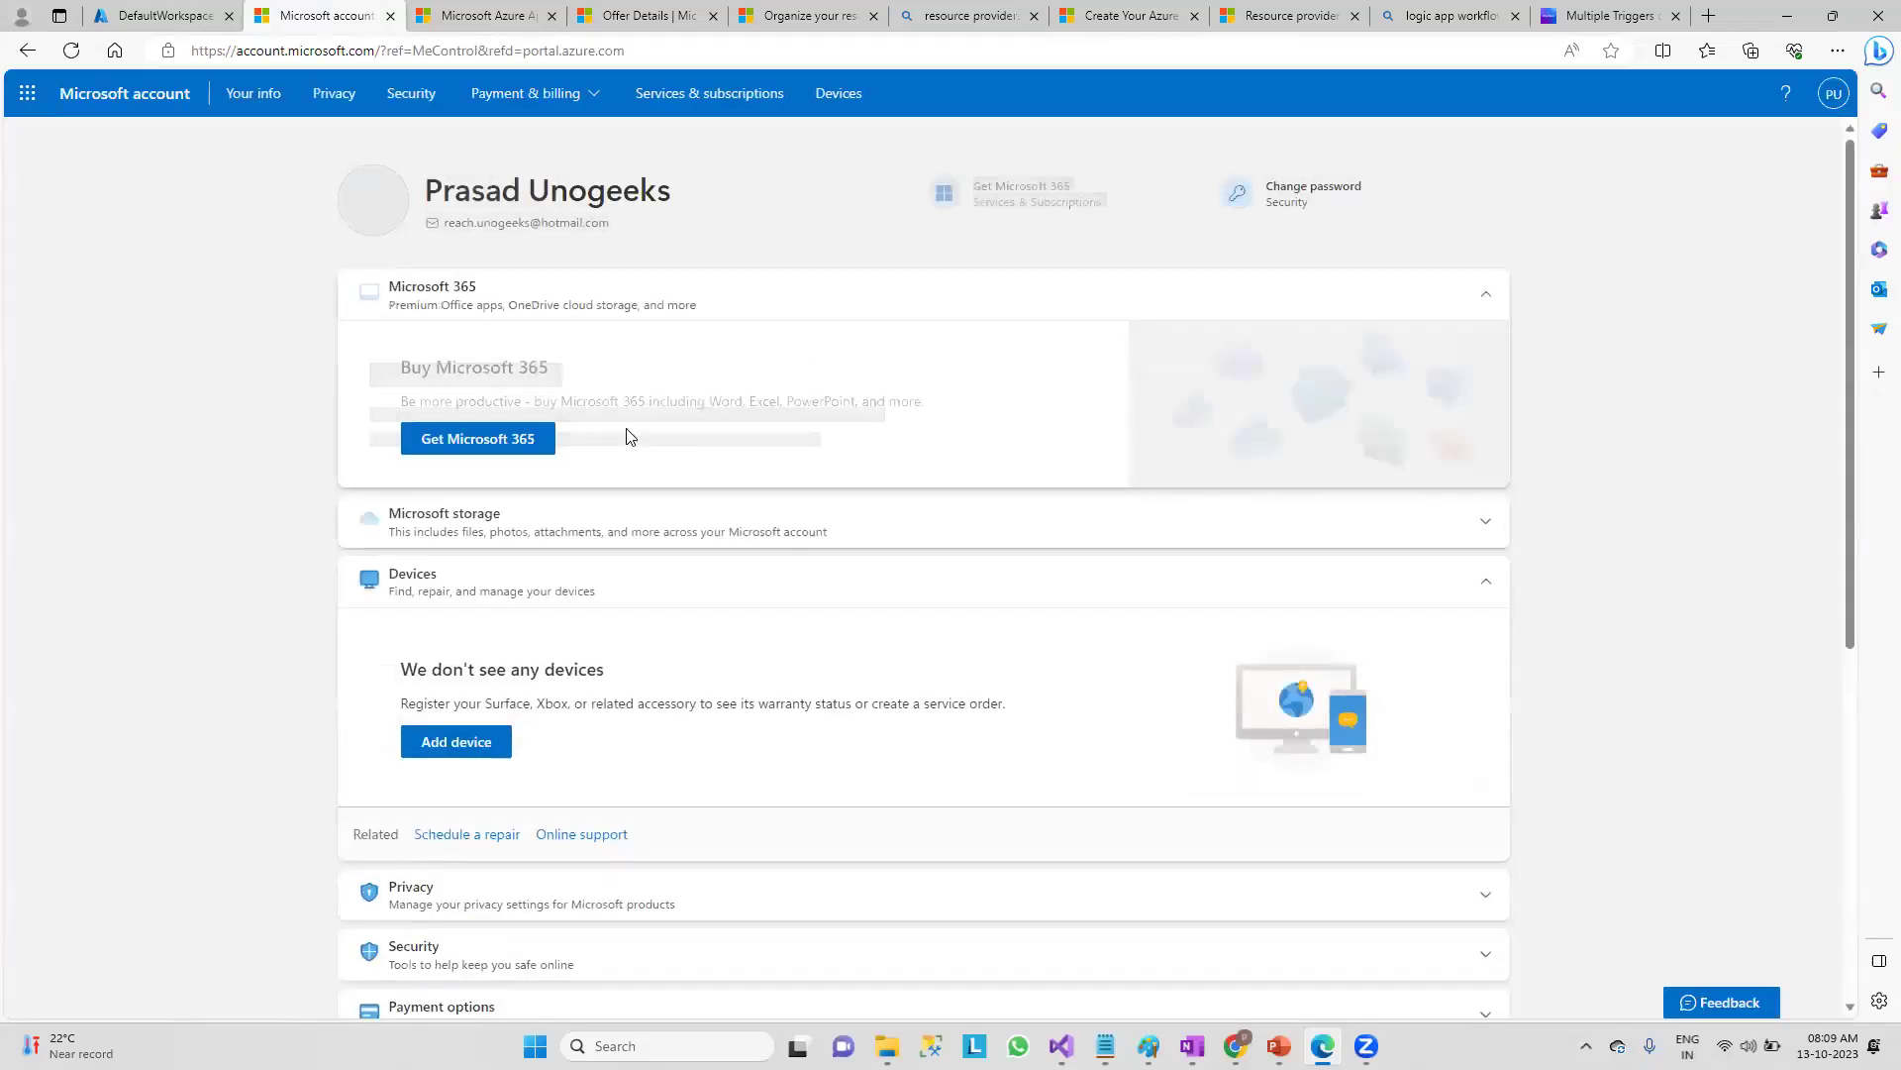
- Highlight the account holder's name and look through the sections of the Microsoft account overview
drag(682, 193, 424, 193)
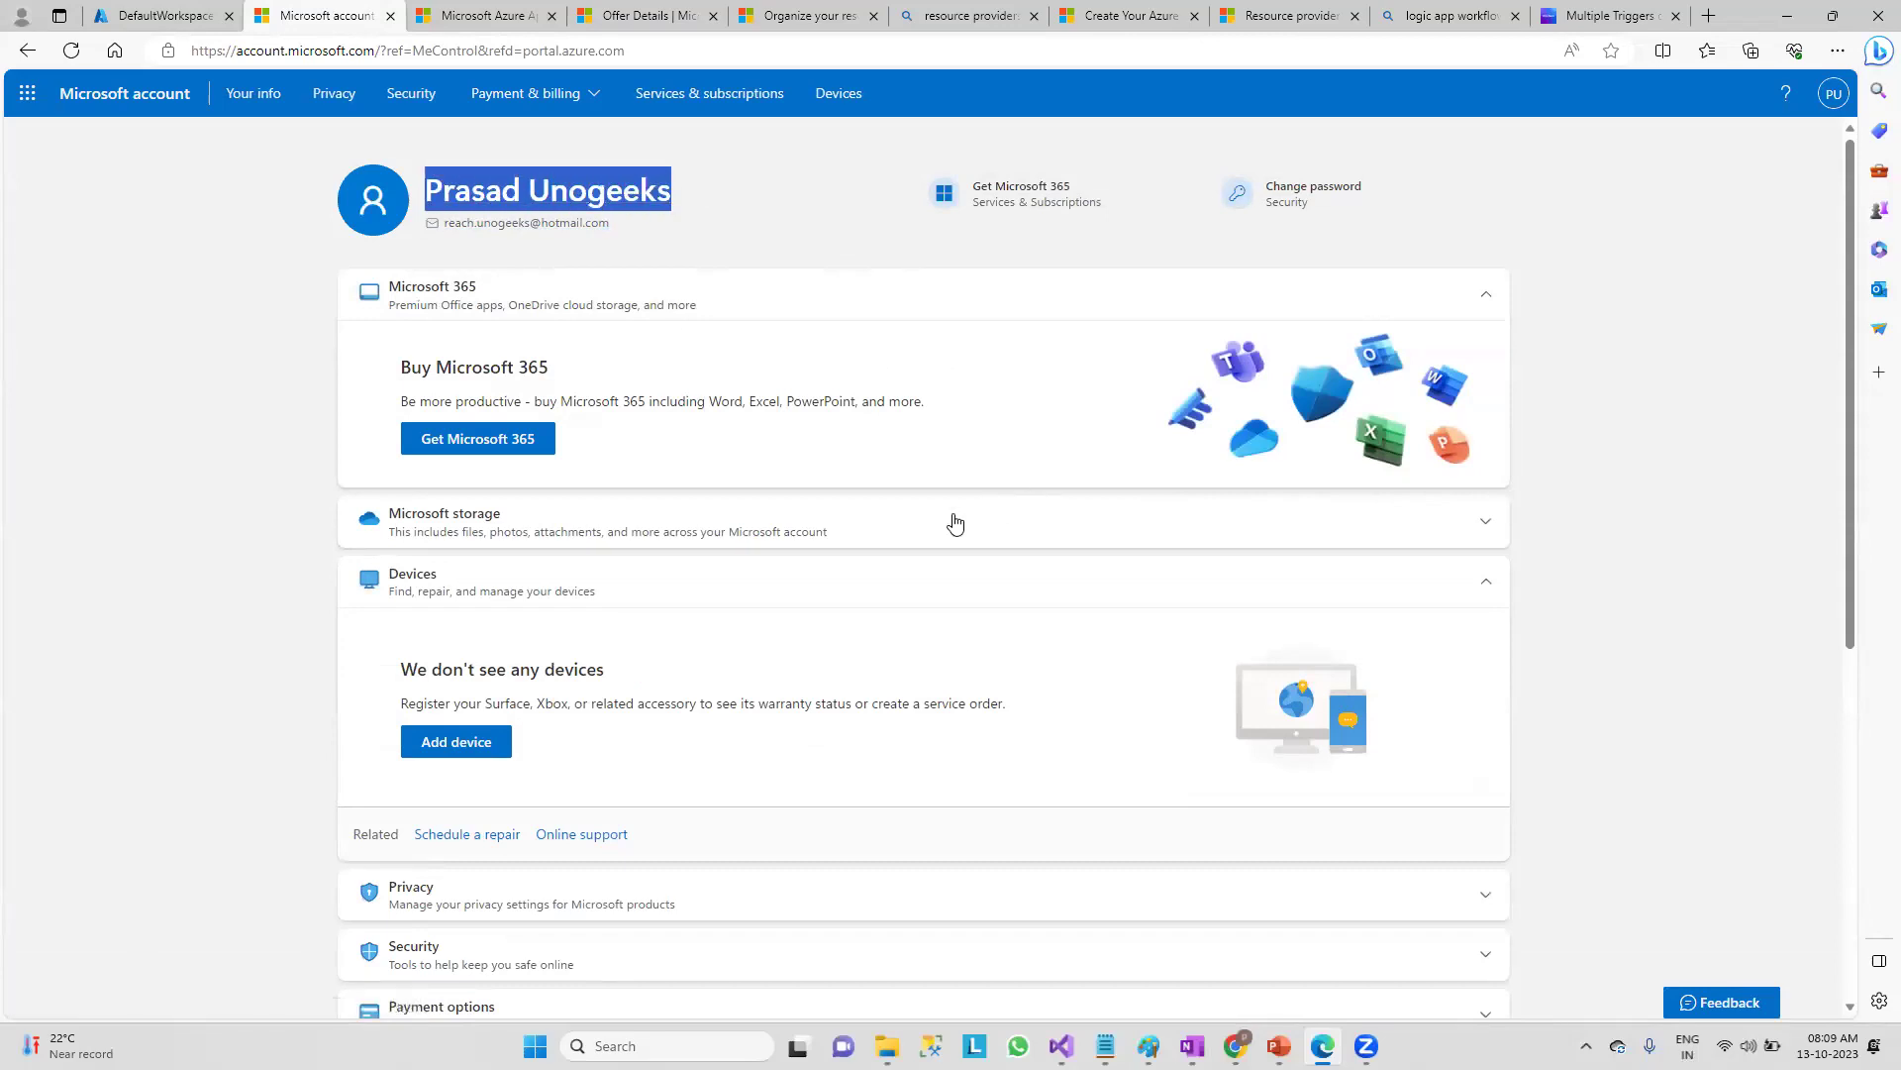
scroll(693, 443, down, 3)
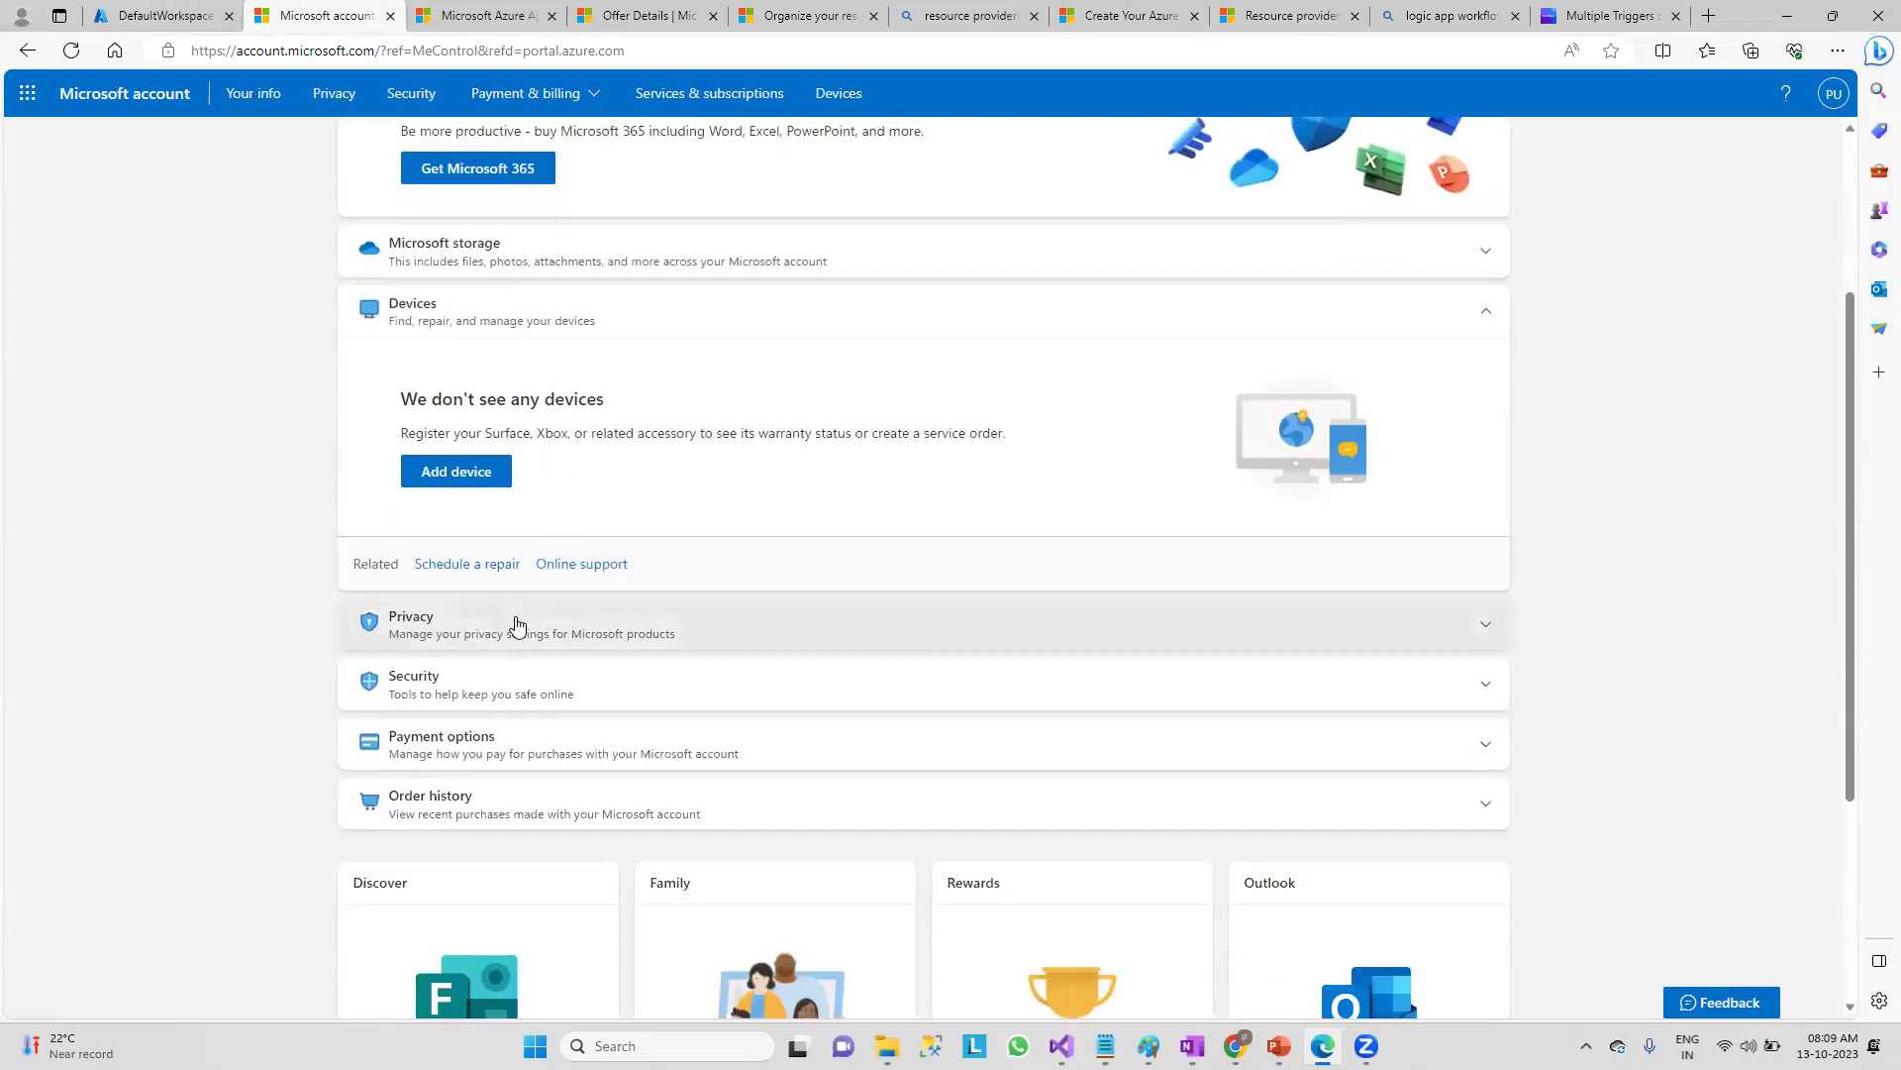
scroll(513, 681, down, 3)
scroll(513, 683, up, 6)
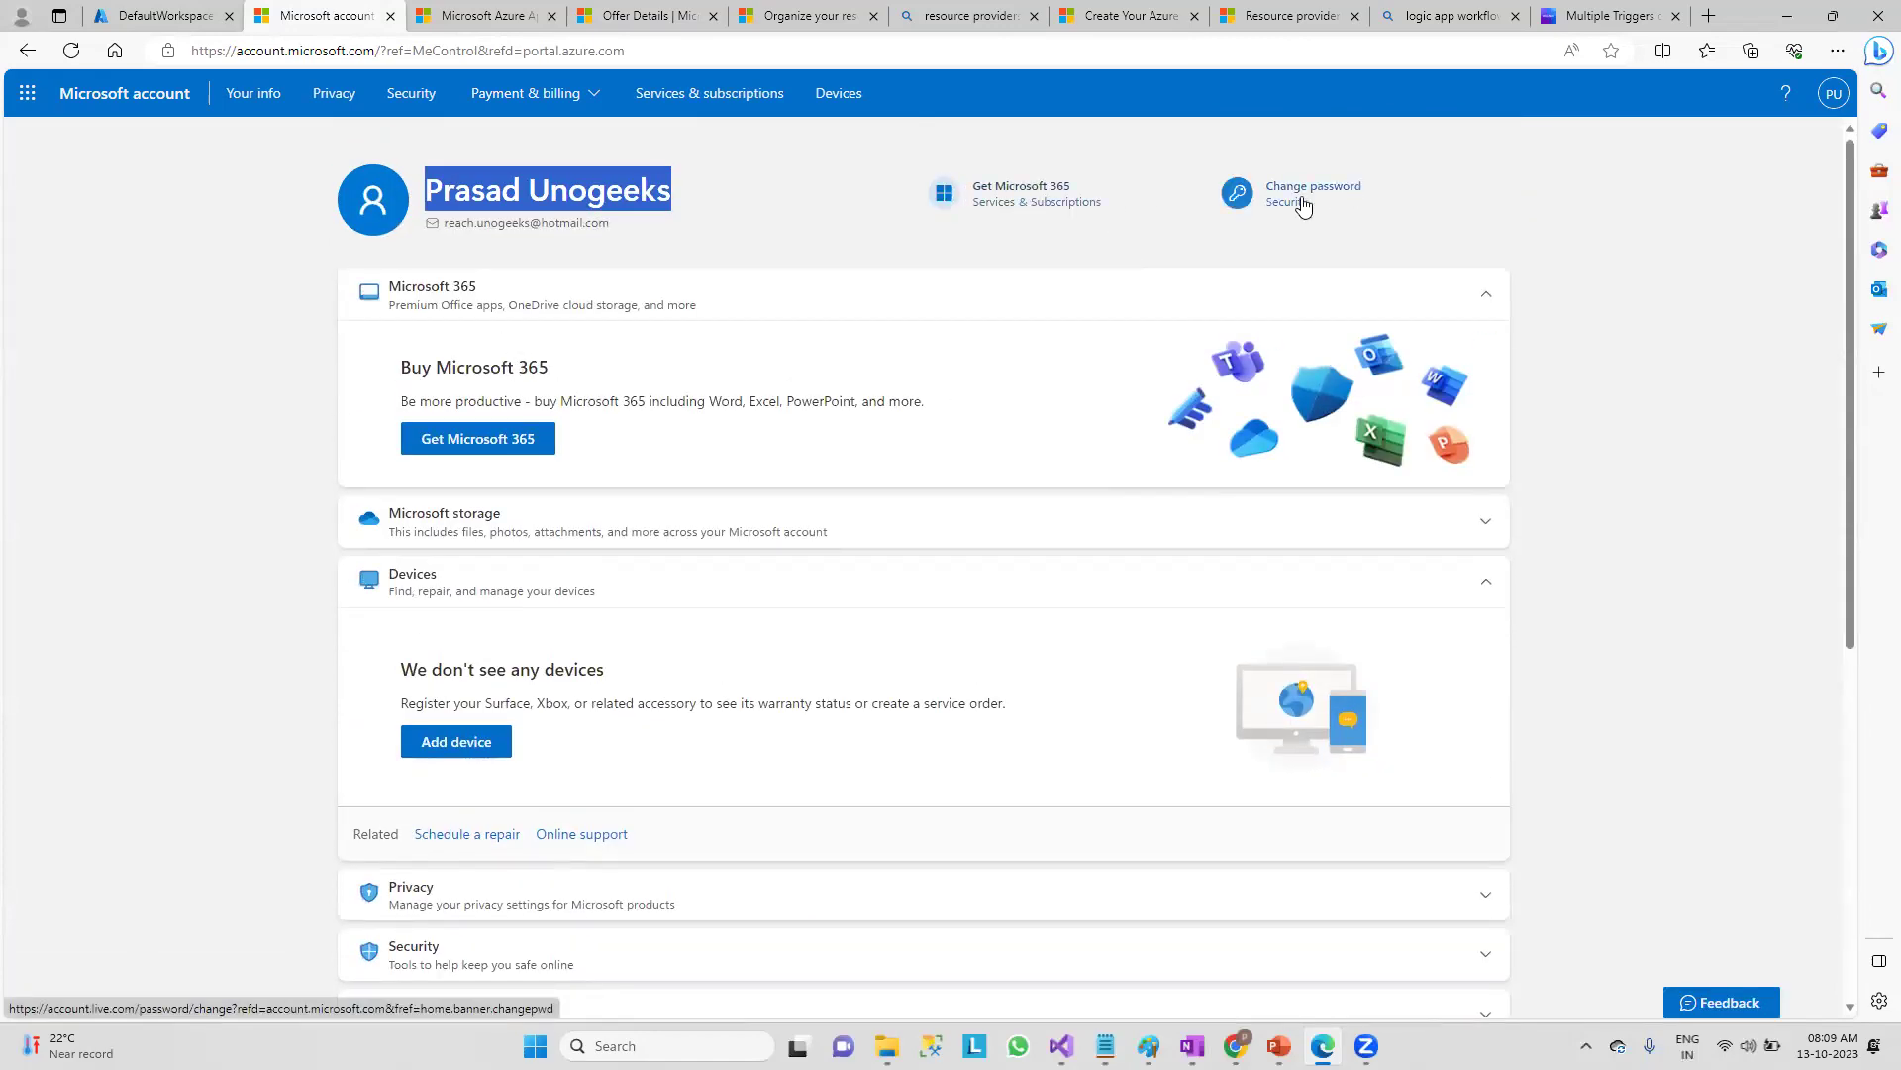
scroll(730, 705, down, 5)
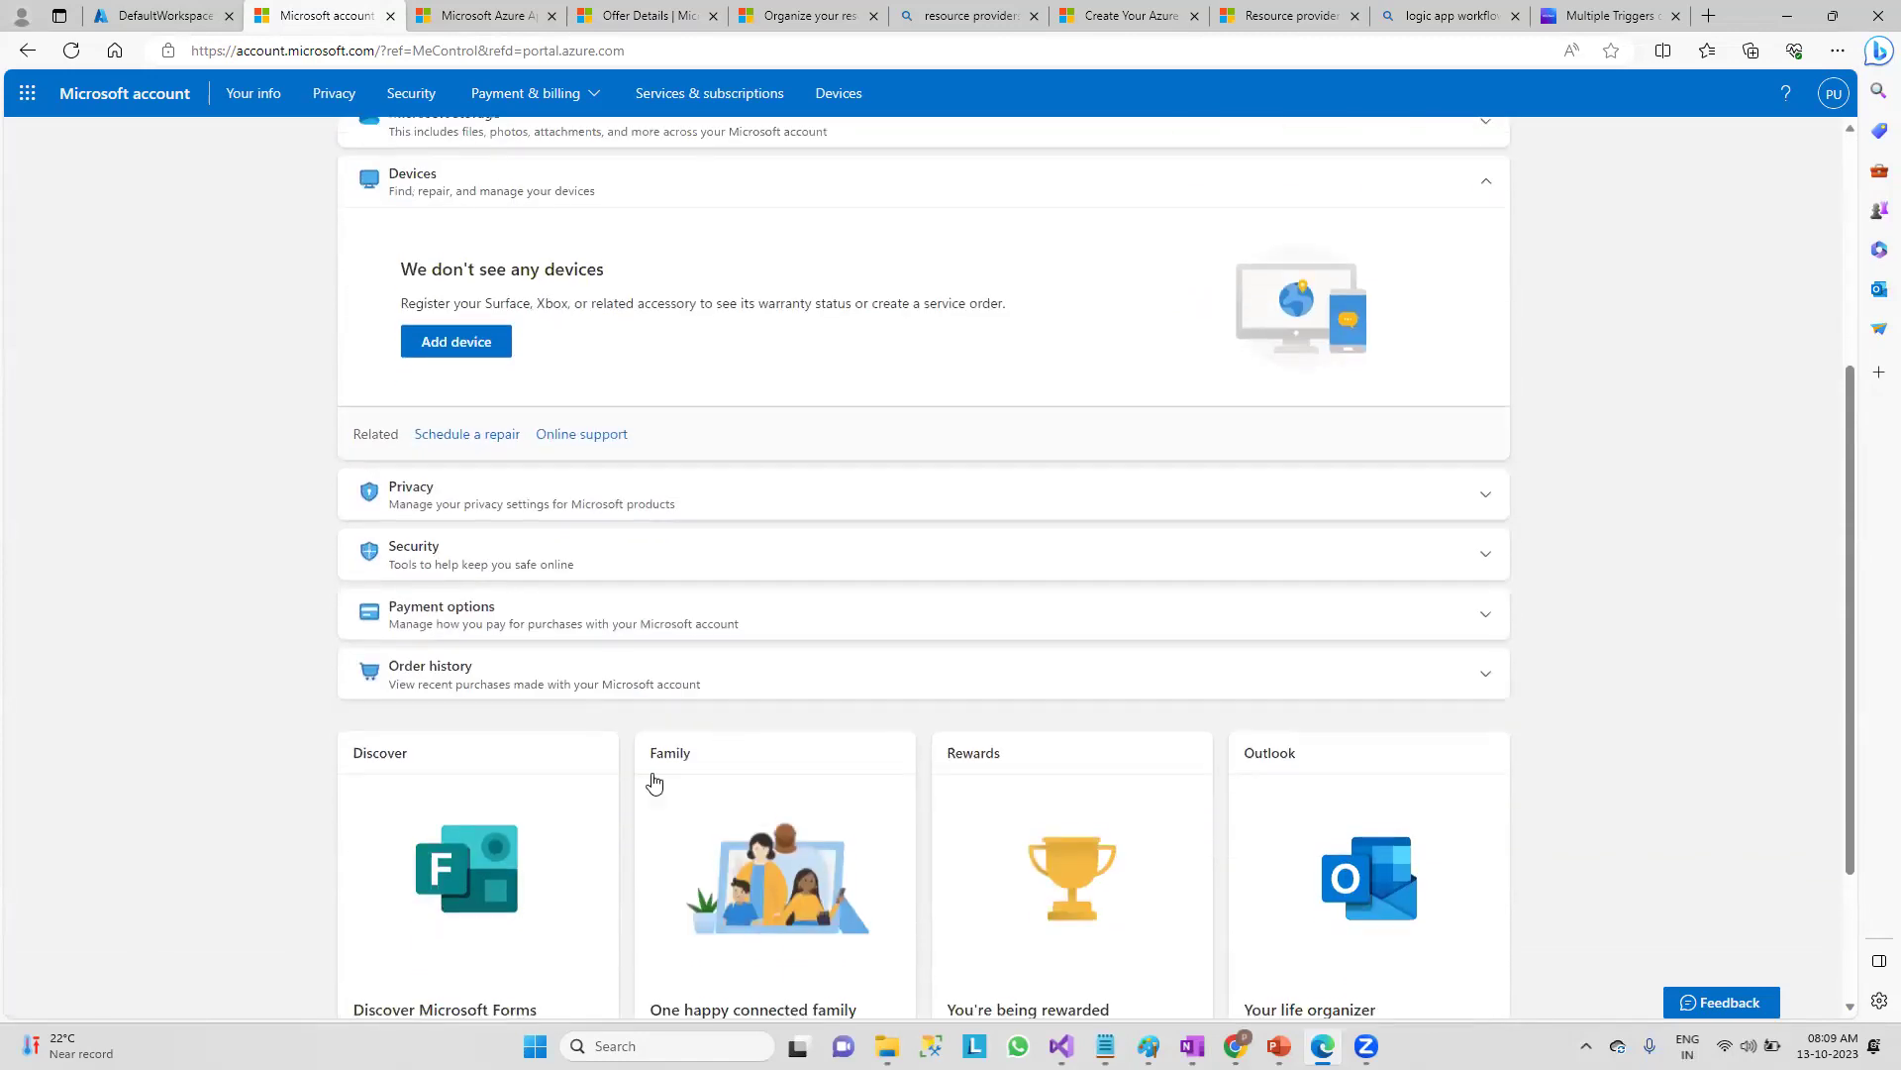
scroll(500, 793, up, 6)
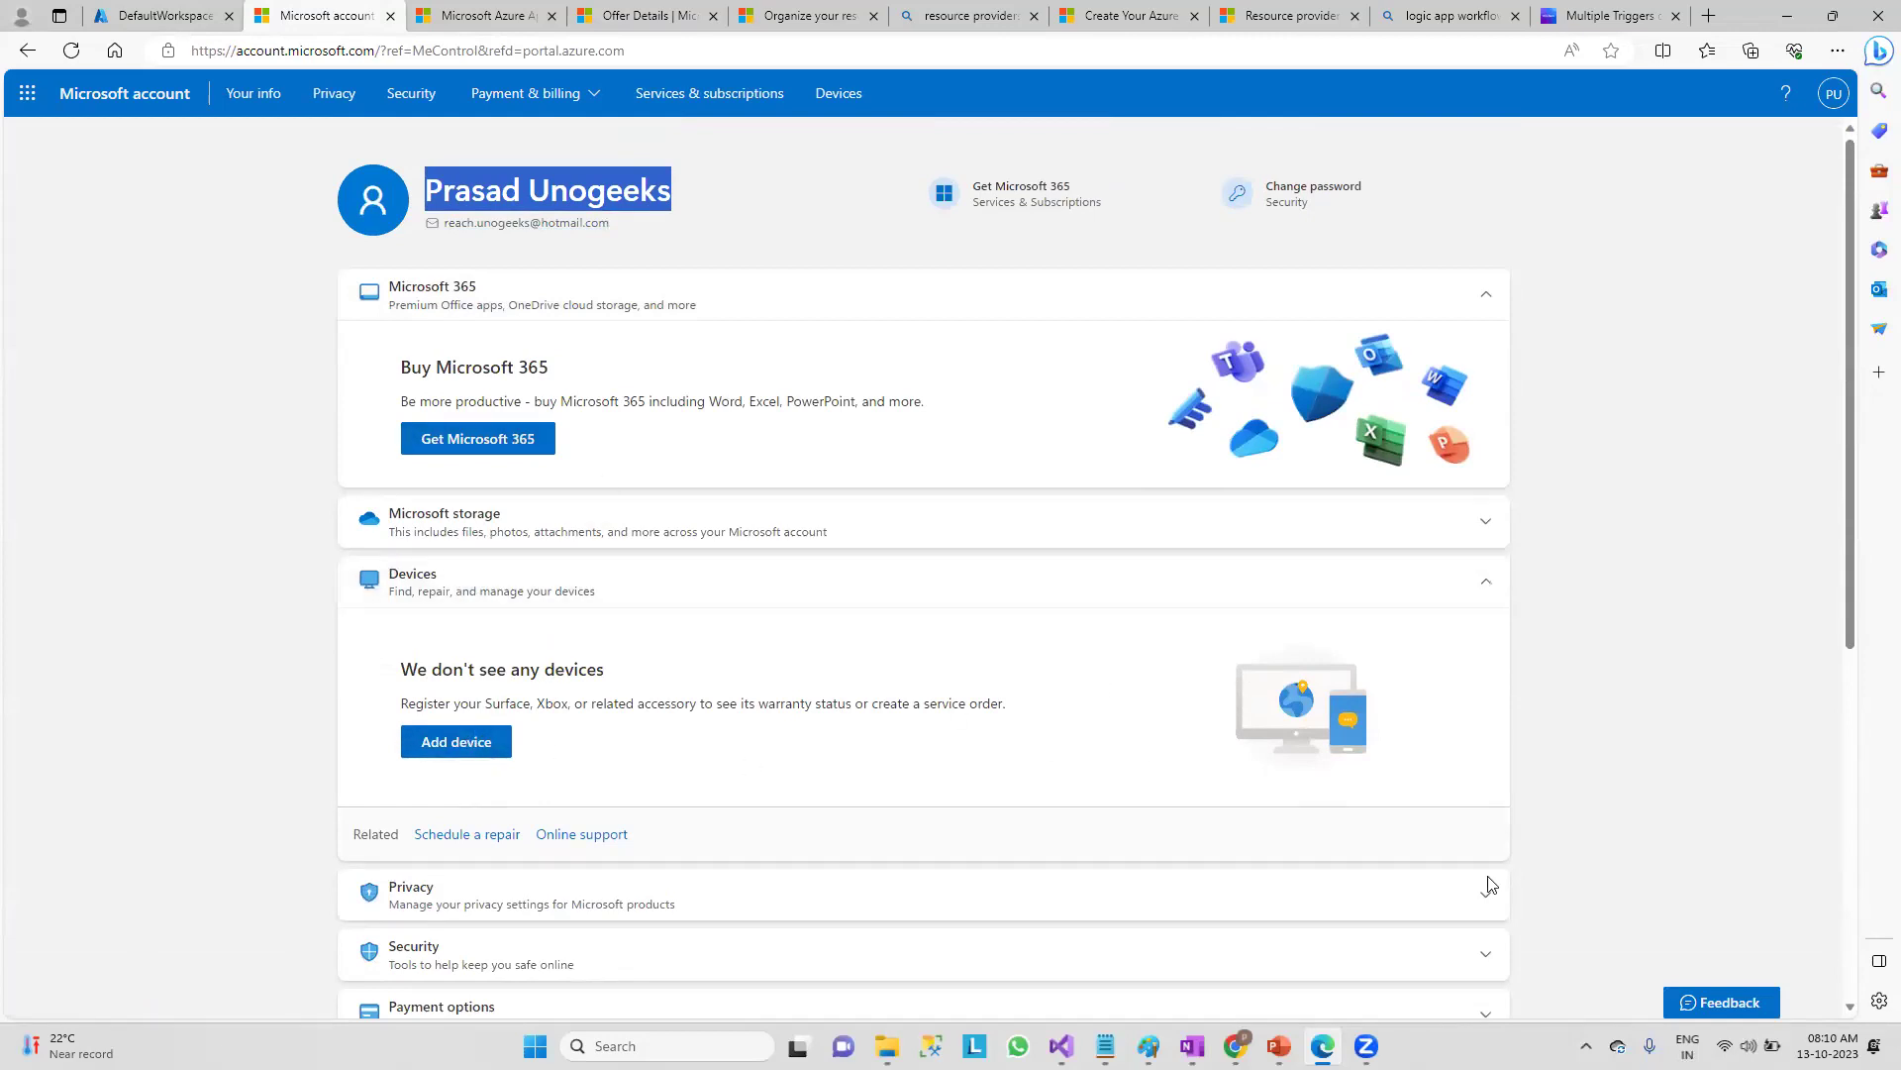
- Expand the Microsoft storage, Payment options, Security and Privacy sections of the account overview and review them
click(728, 545)
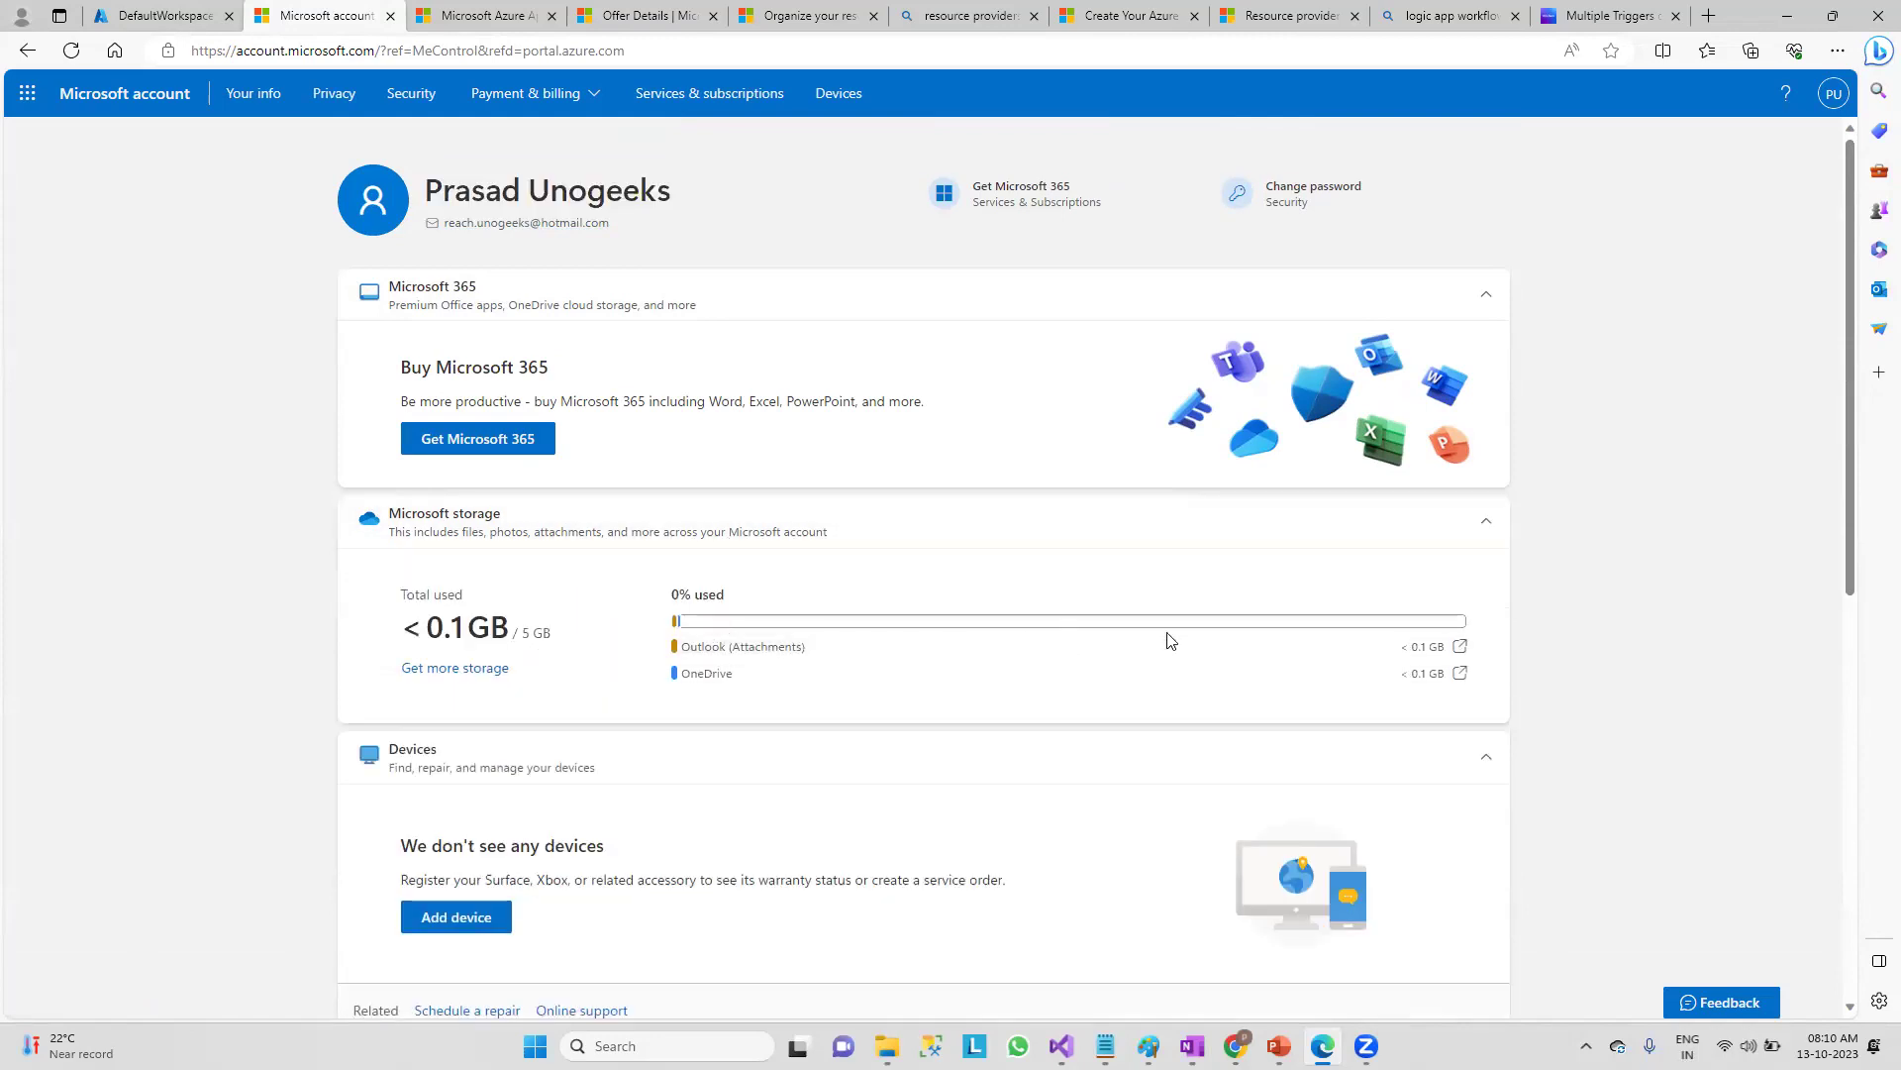
scroll(591, 538, down, 8)
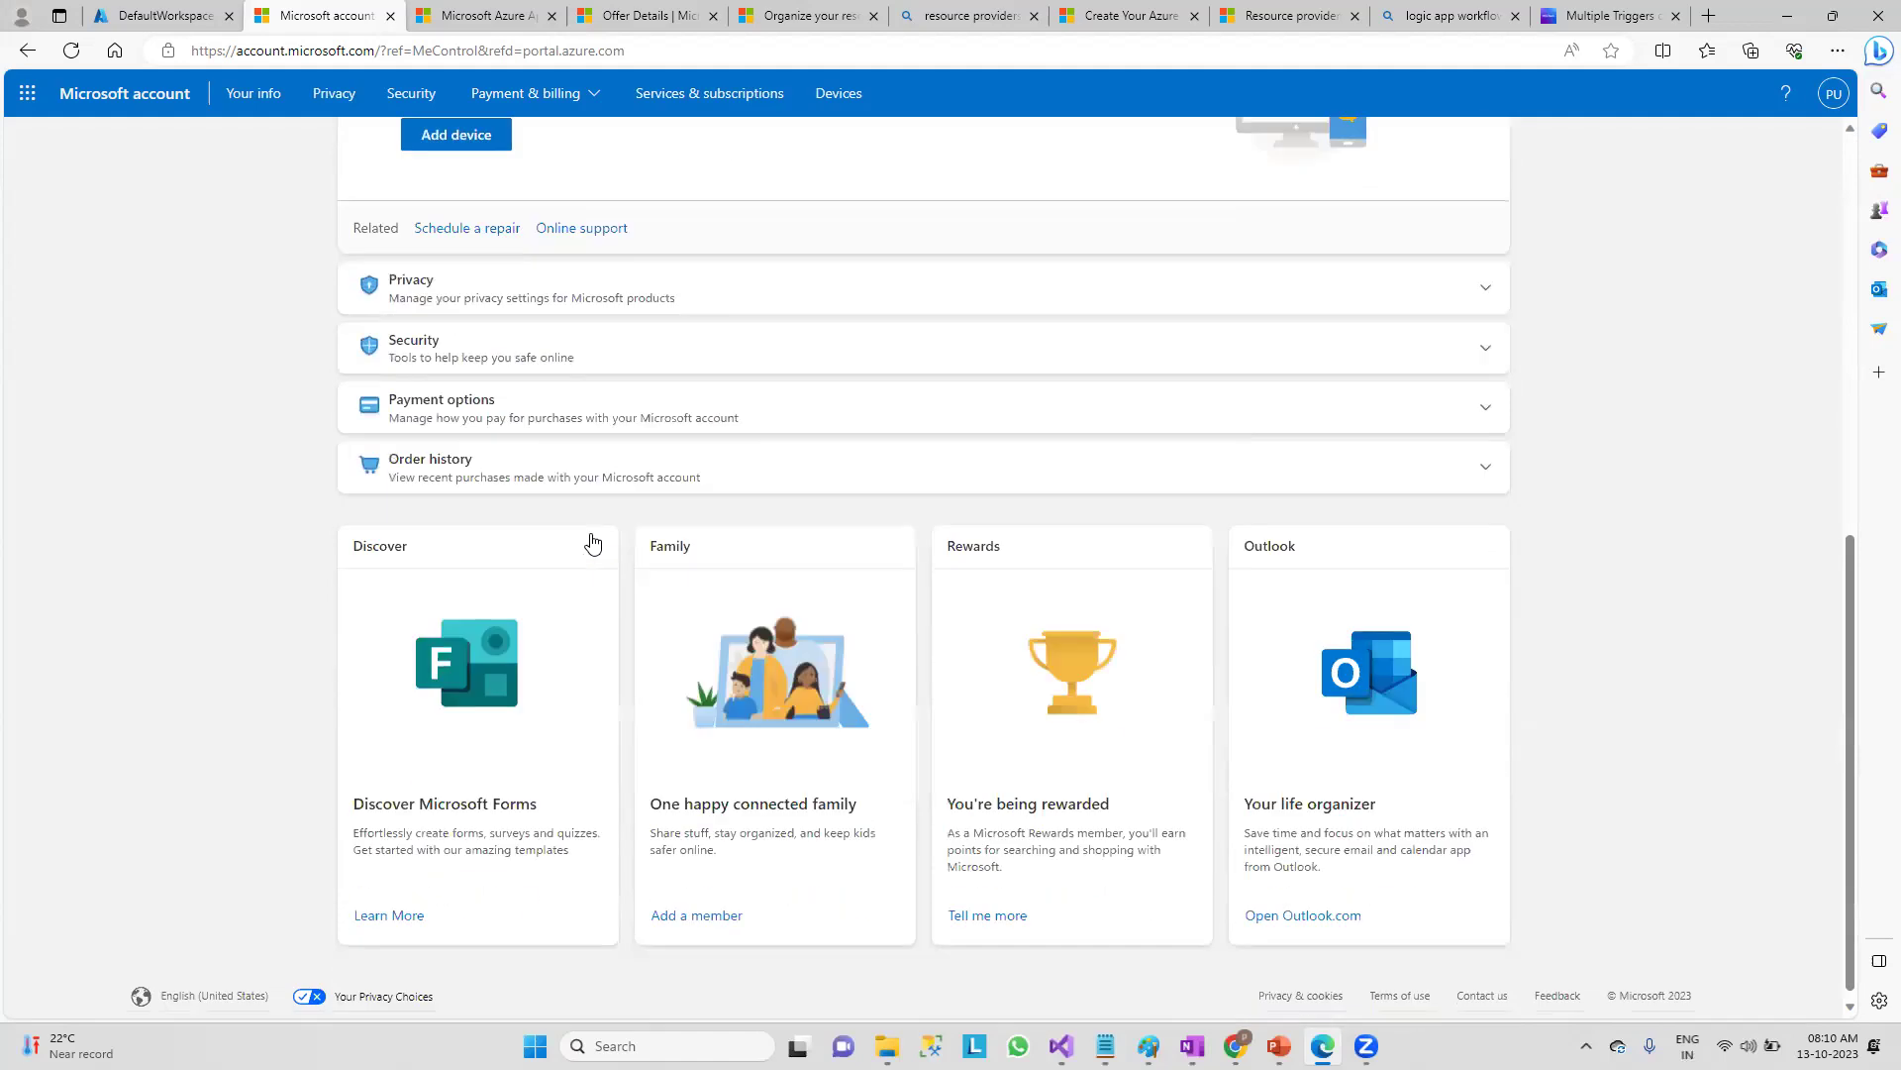
click(580, 406)
click(552, 355)
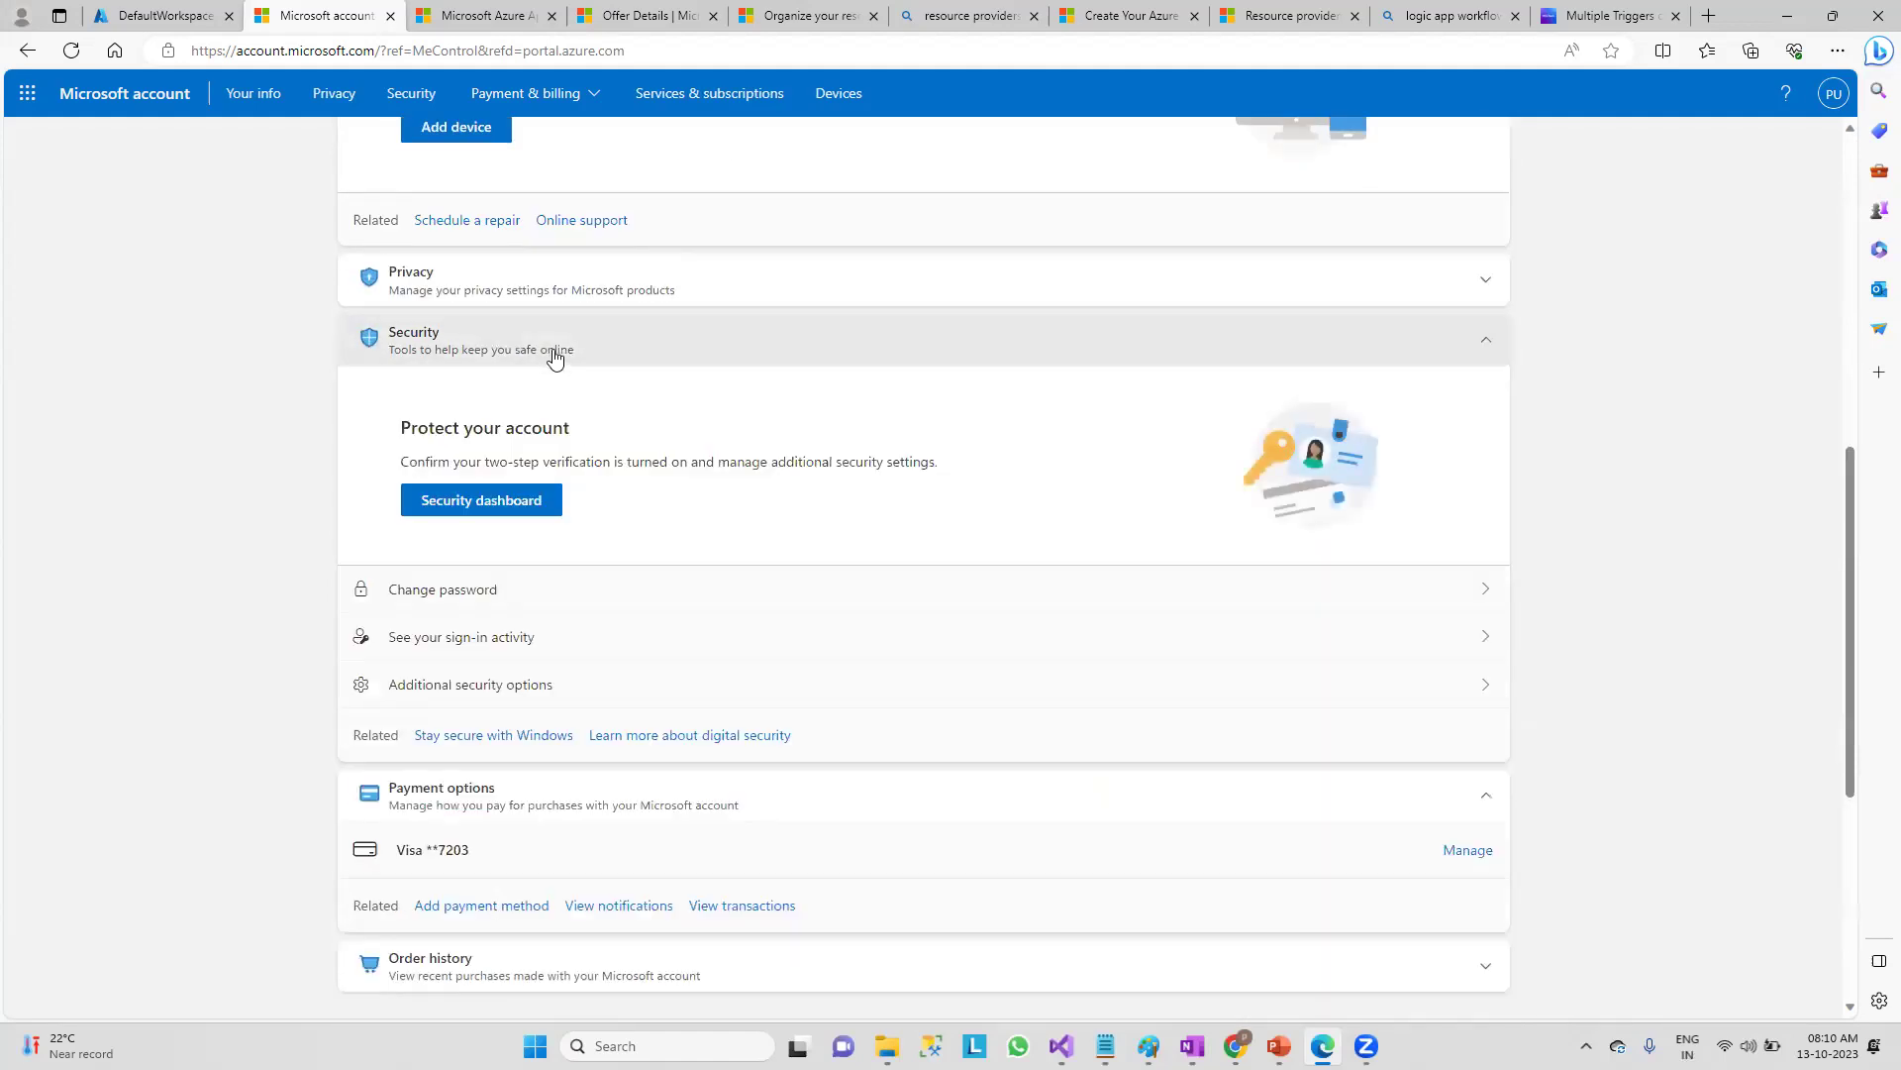
click(581, 300)
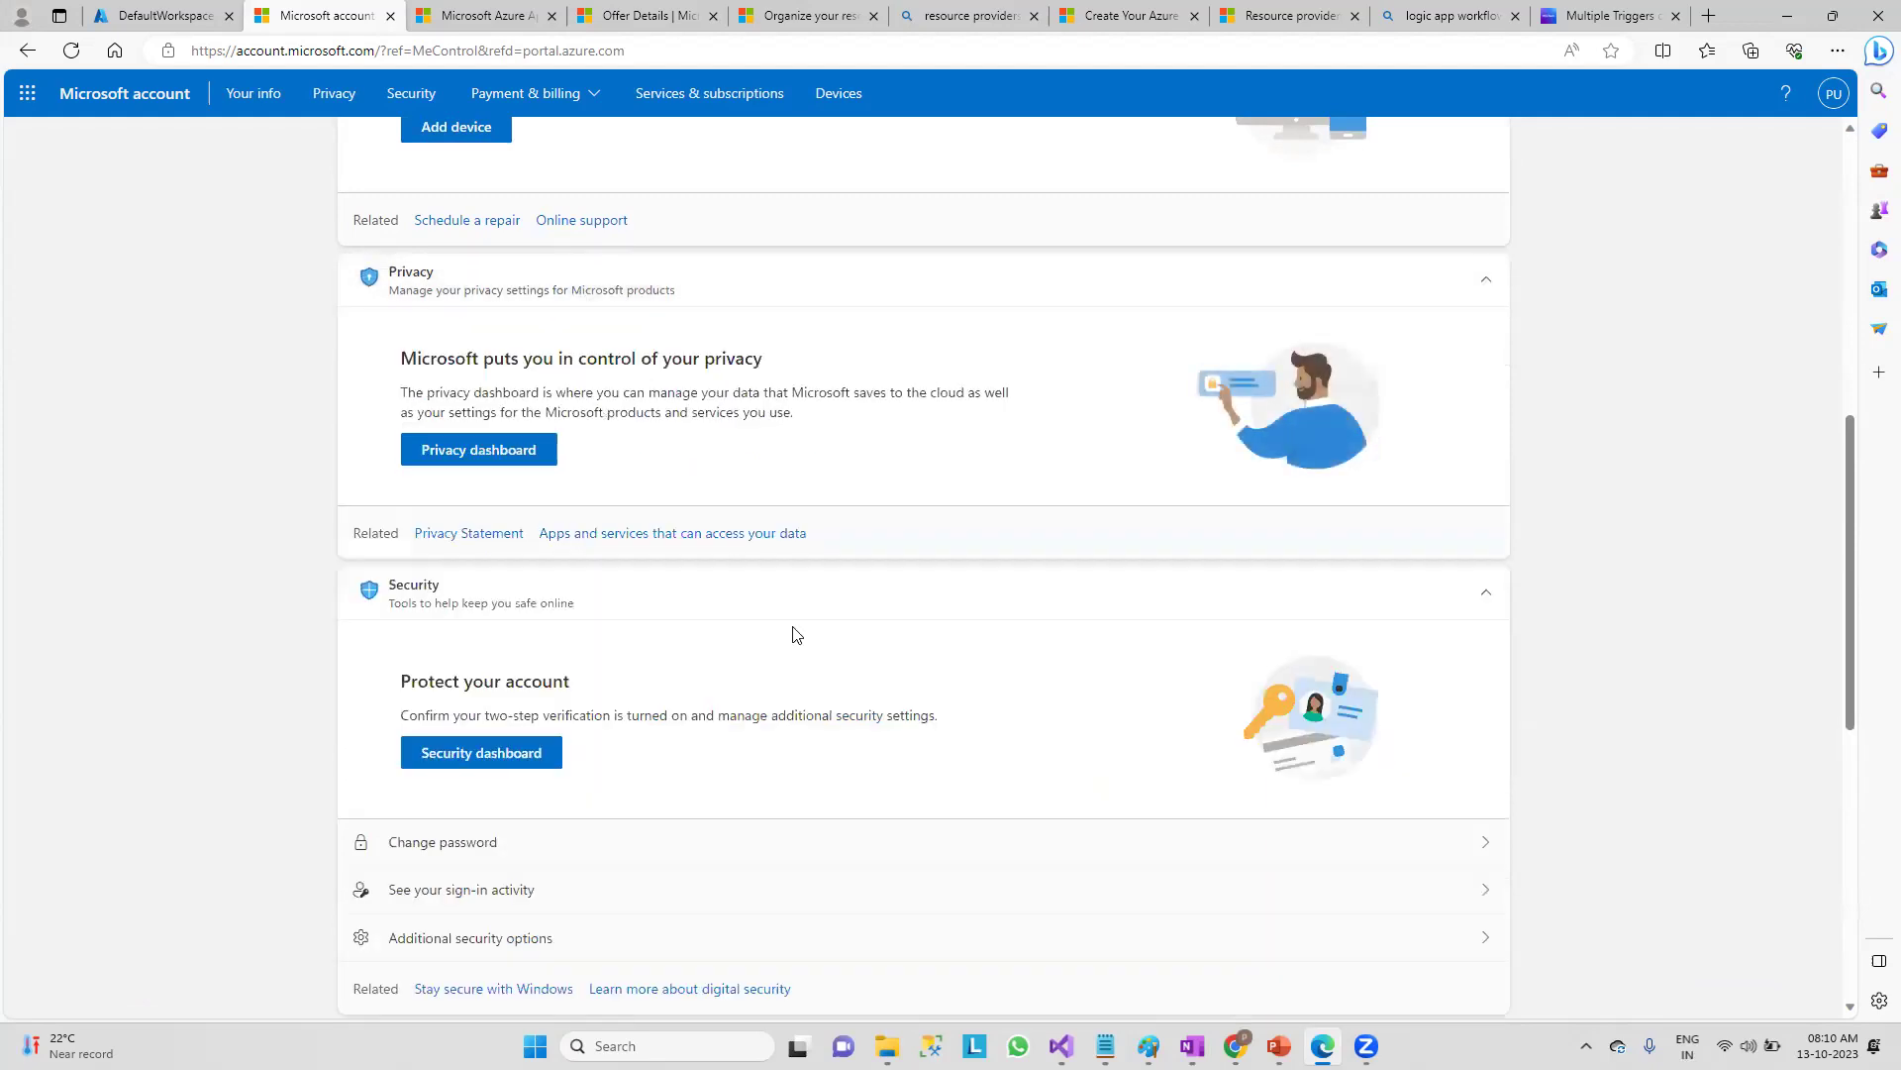
scroll(793, 632, down, 7)
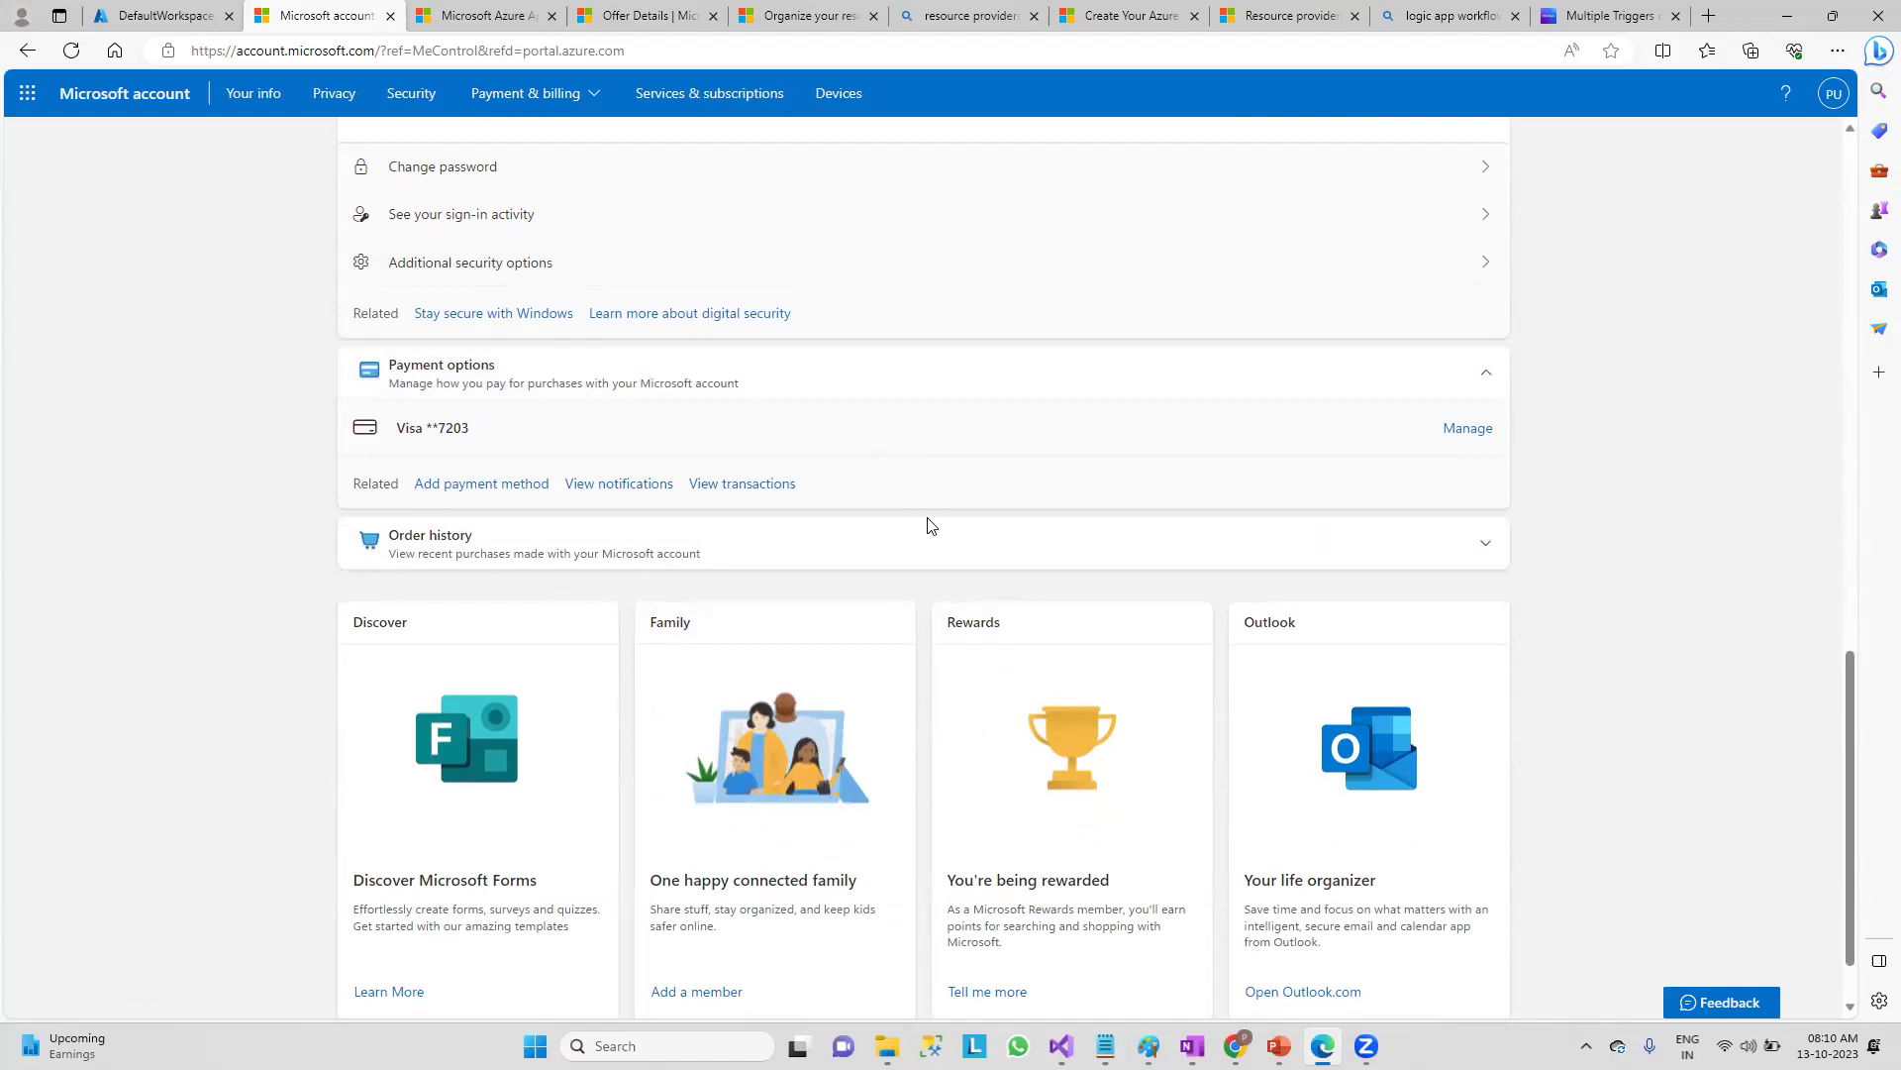
scroll(940, 594, down, 2)
scroll(796, 754, up, 20)
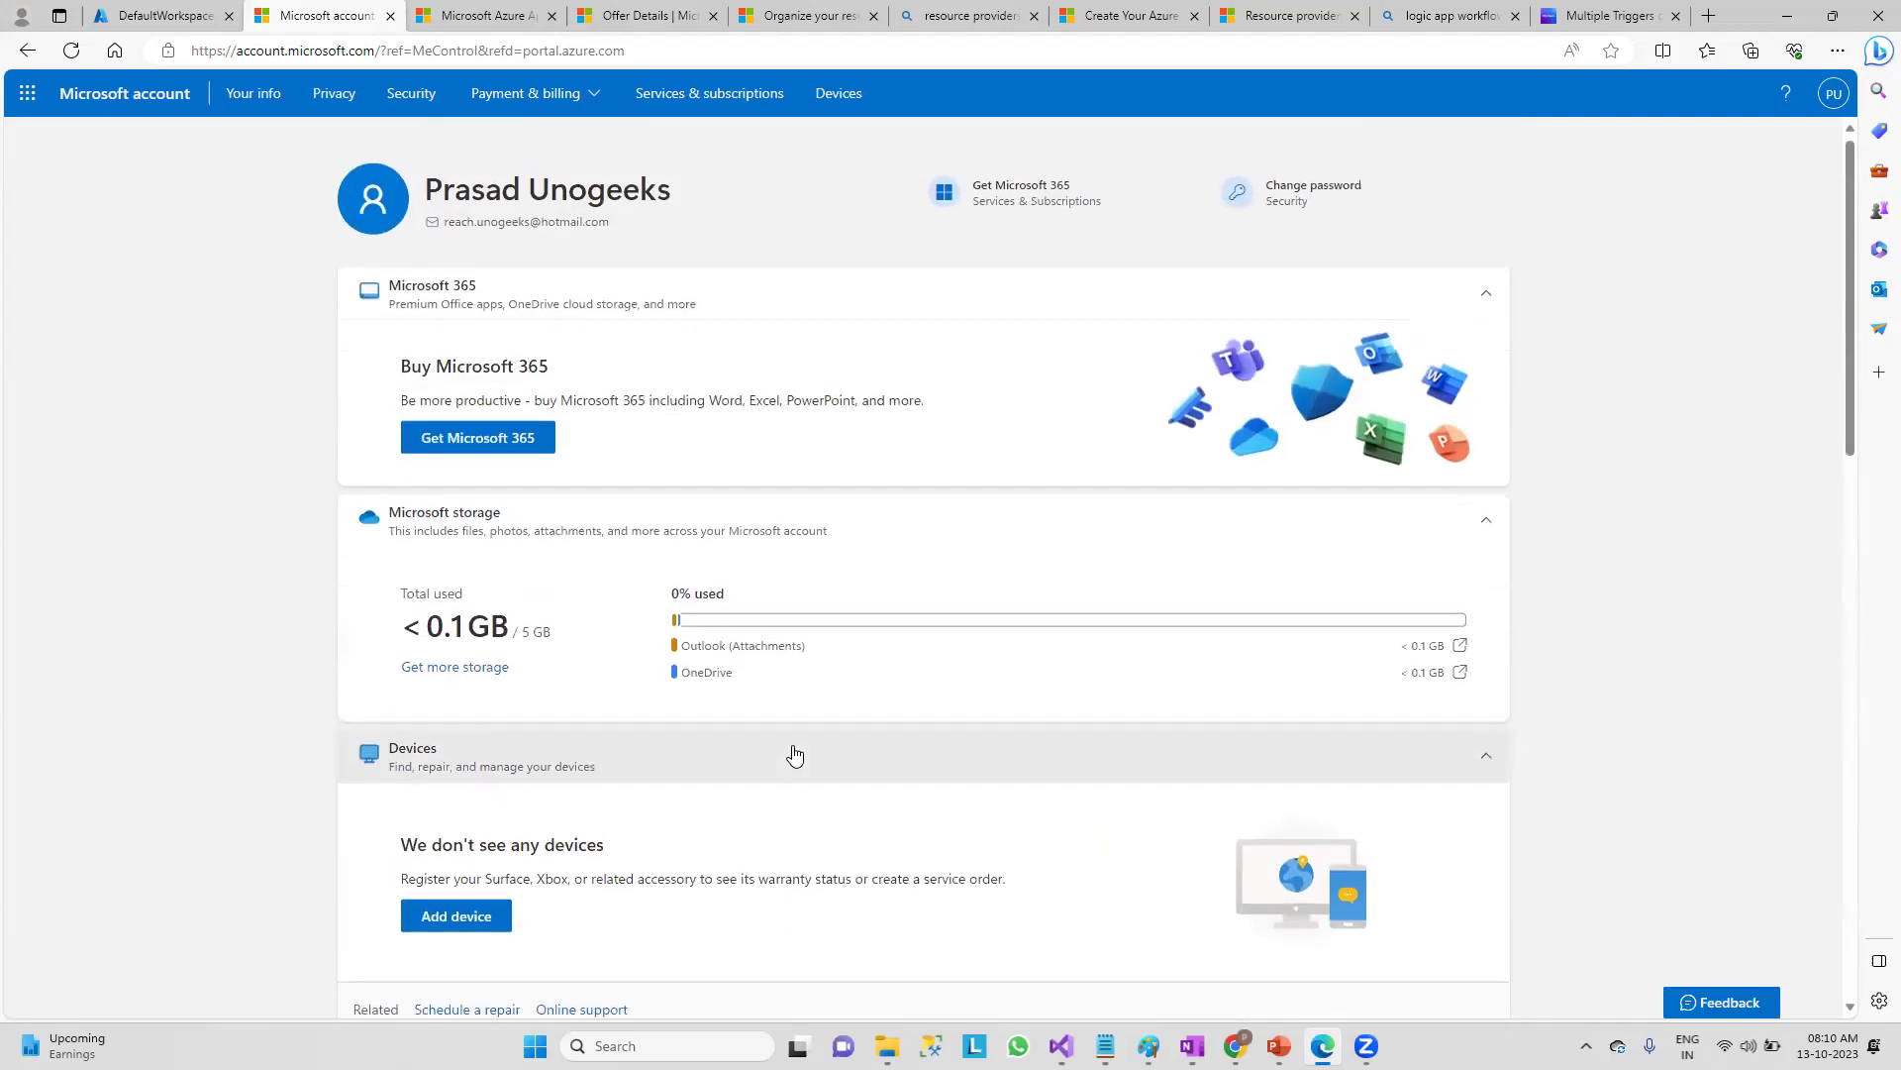
- Open the account's Your info page and review the profile, account and language details
click(588, 194)
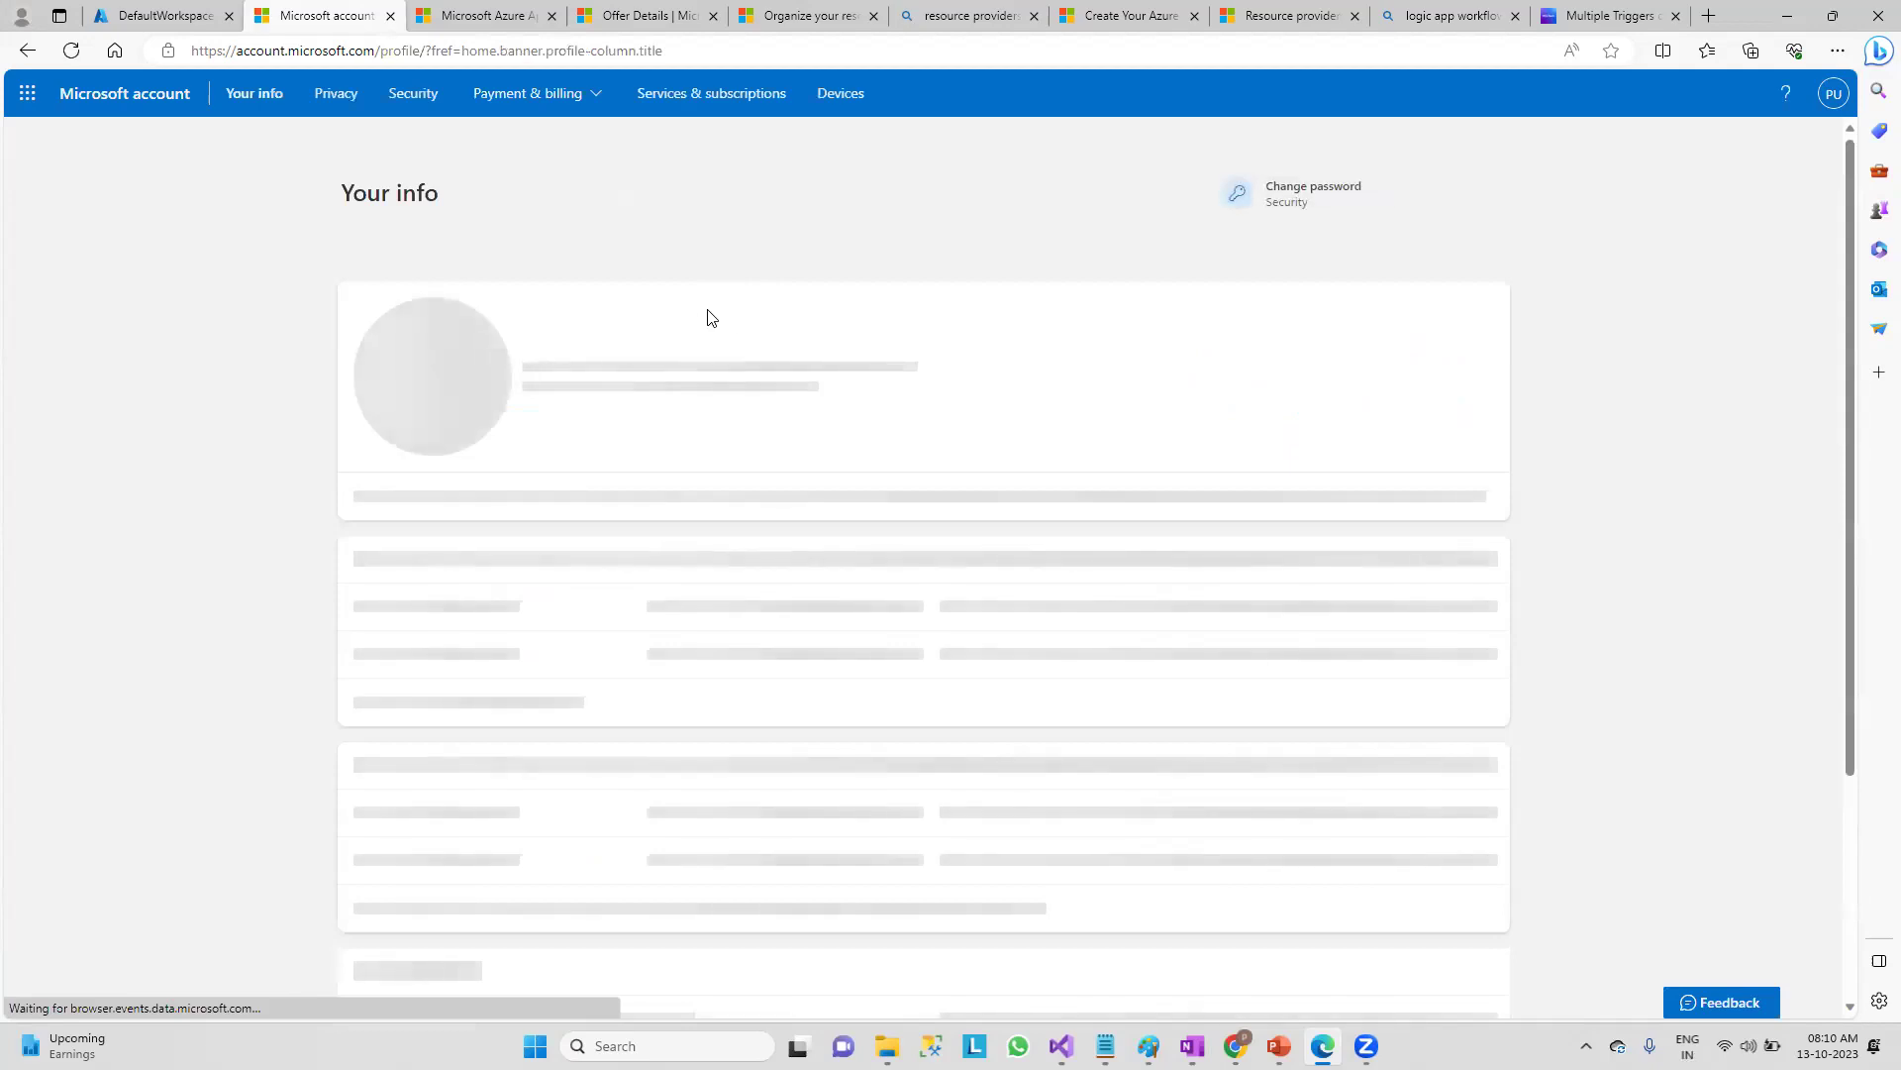
scroll(750, 641, down, 4)
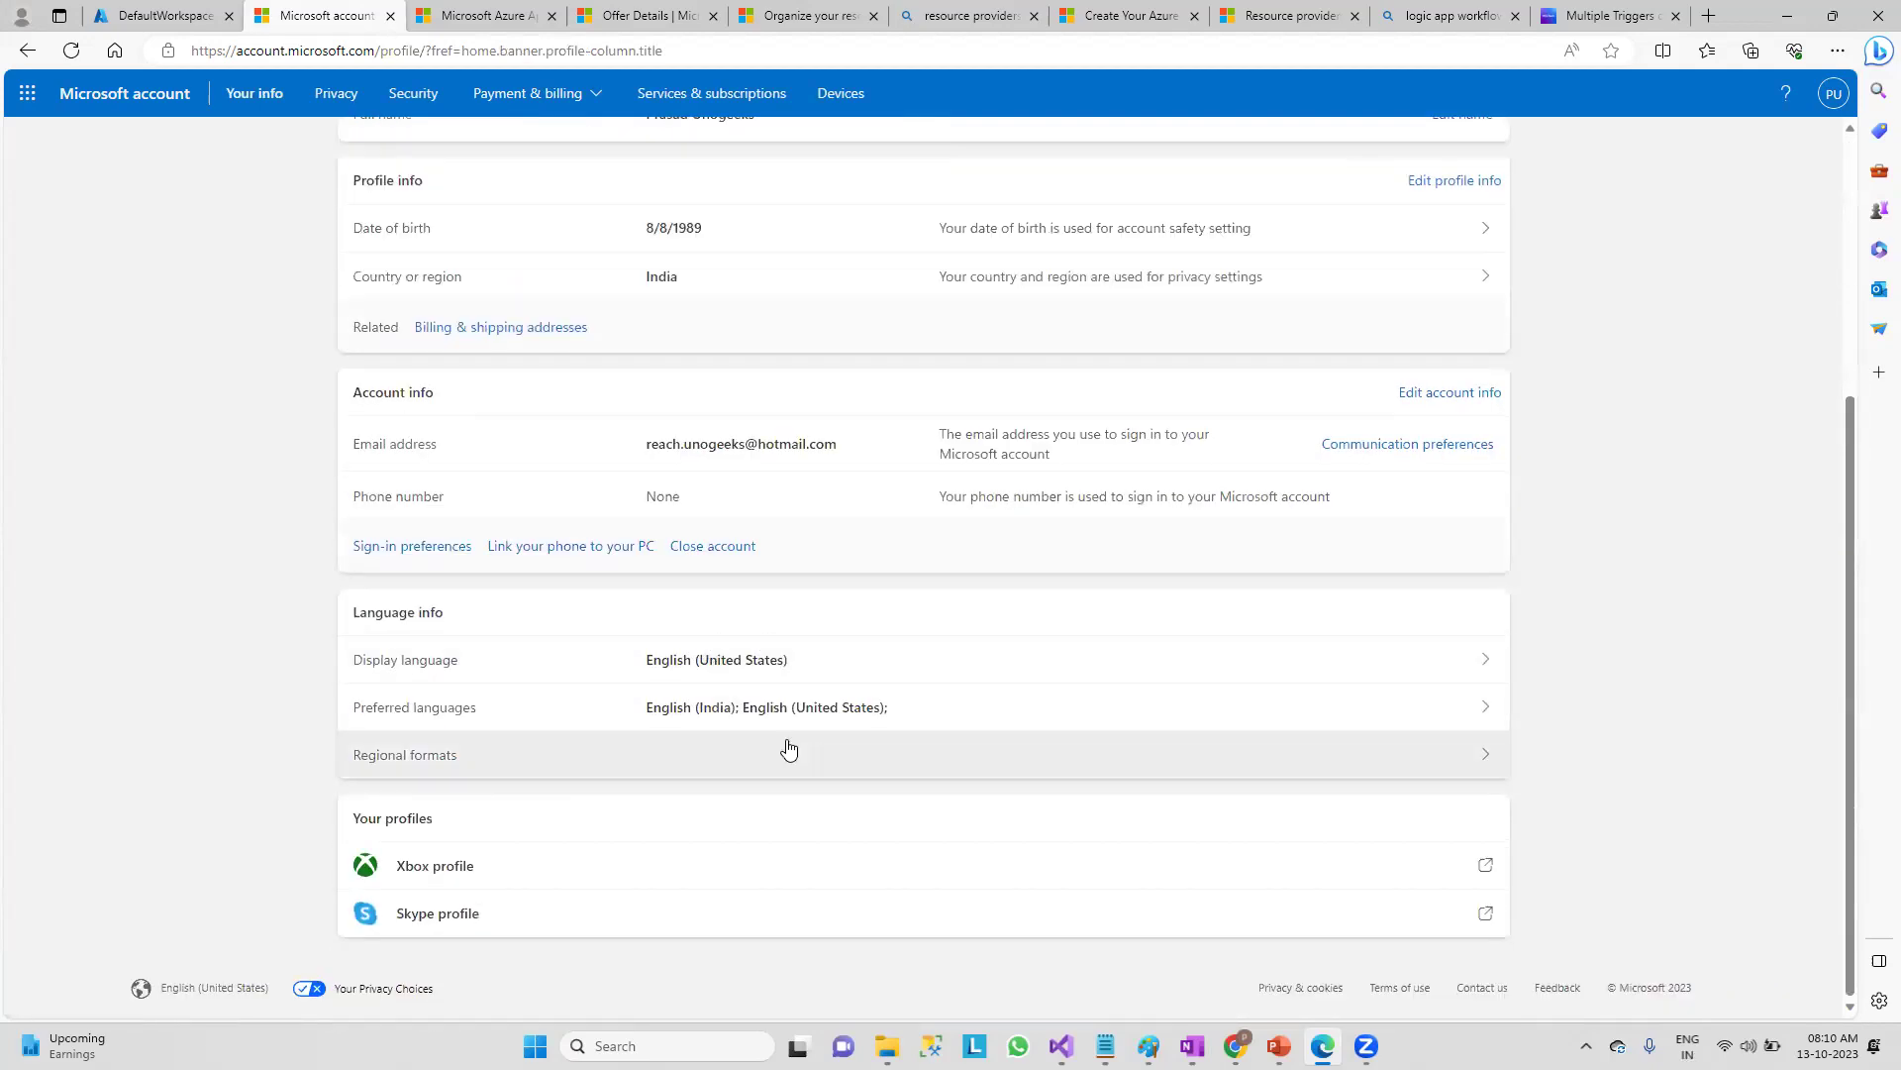
scroll(823, 768, up, 4)
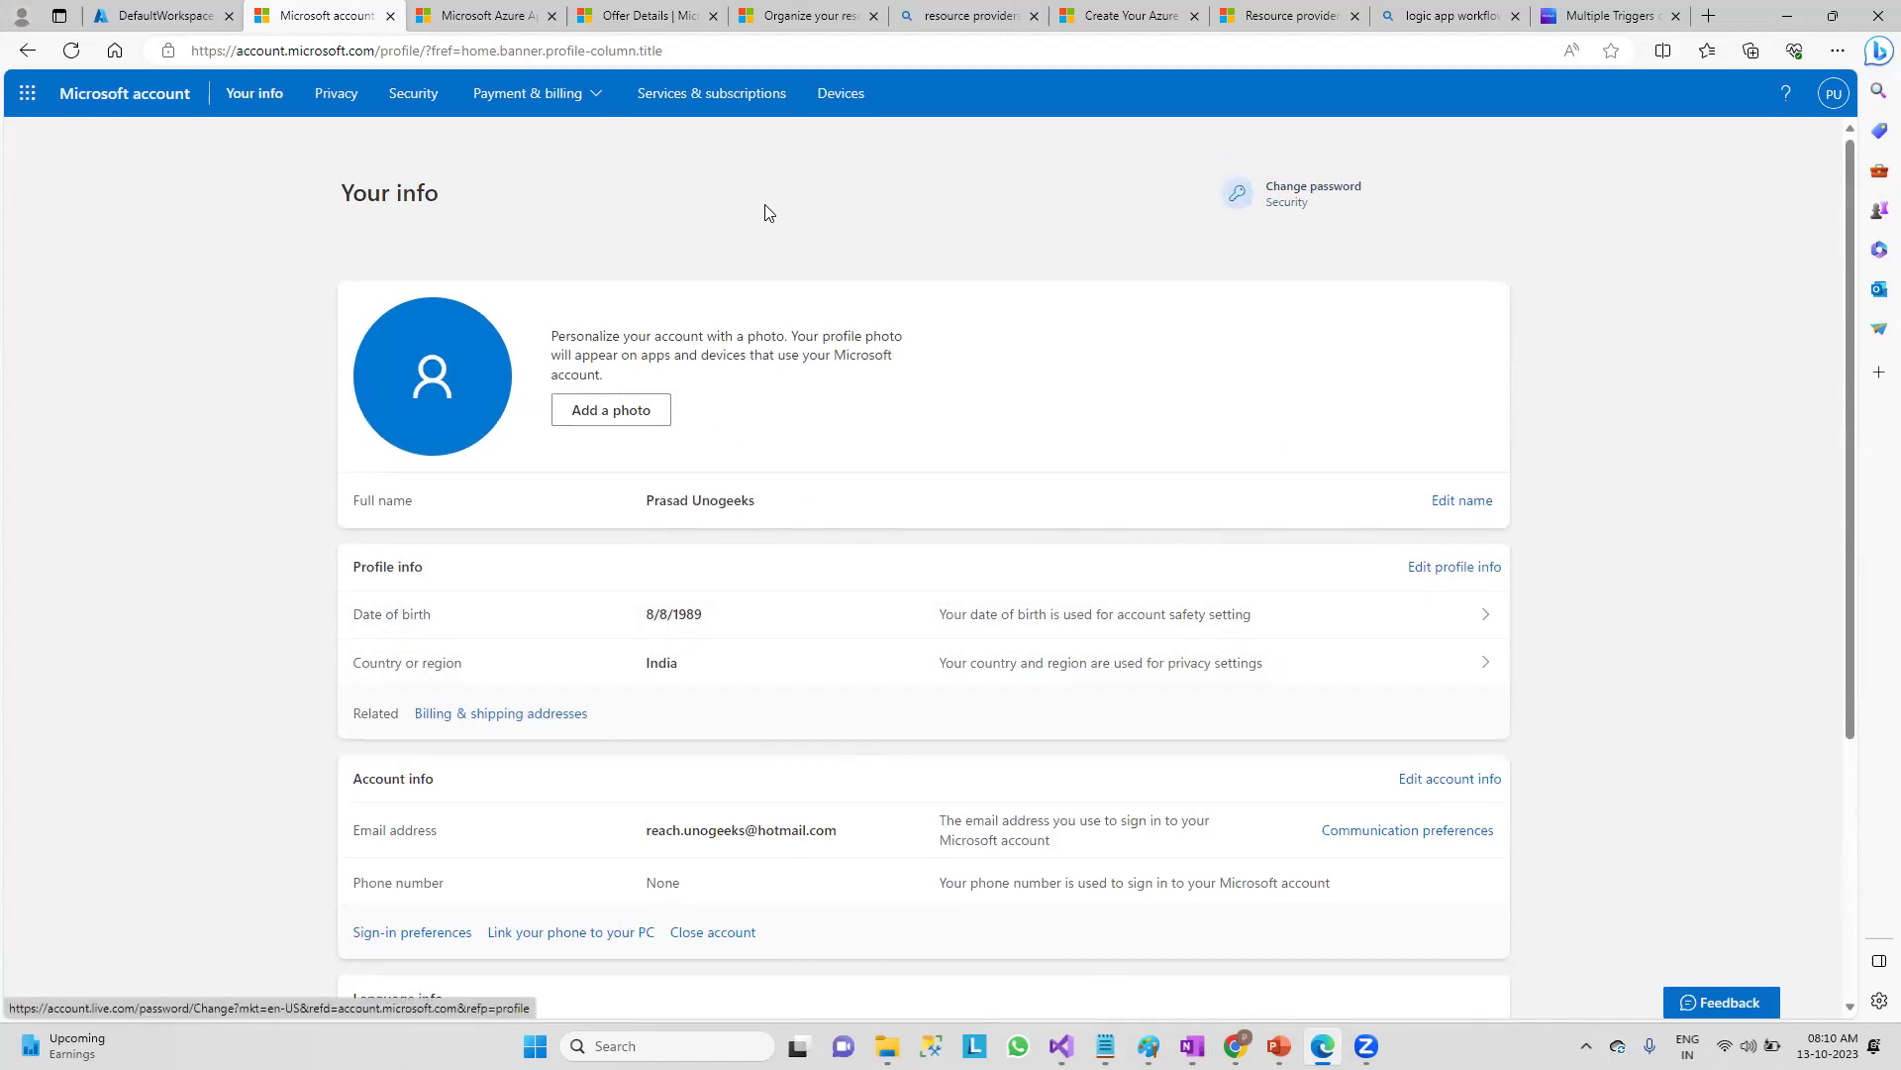
- Show the Payment & billing options and open the account's Services & subscriptions page
click(535, 93)
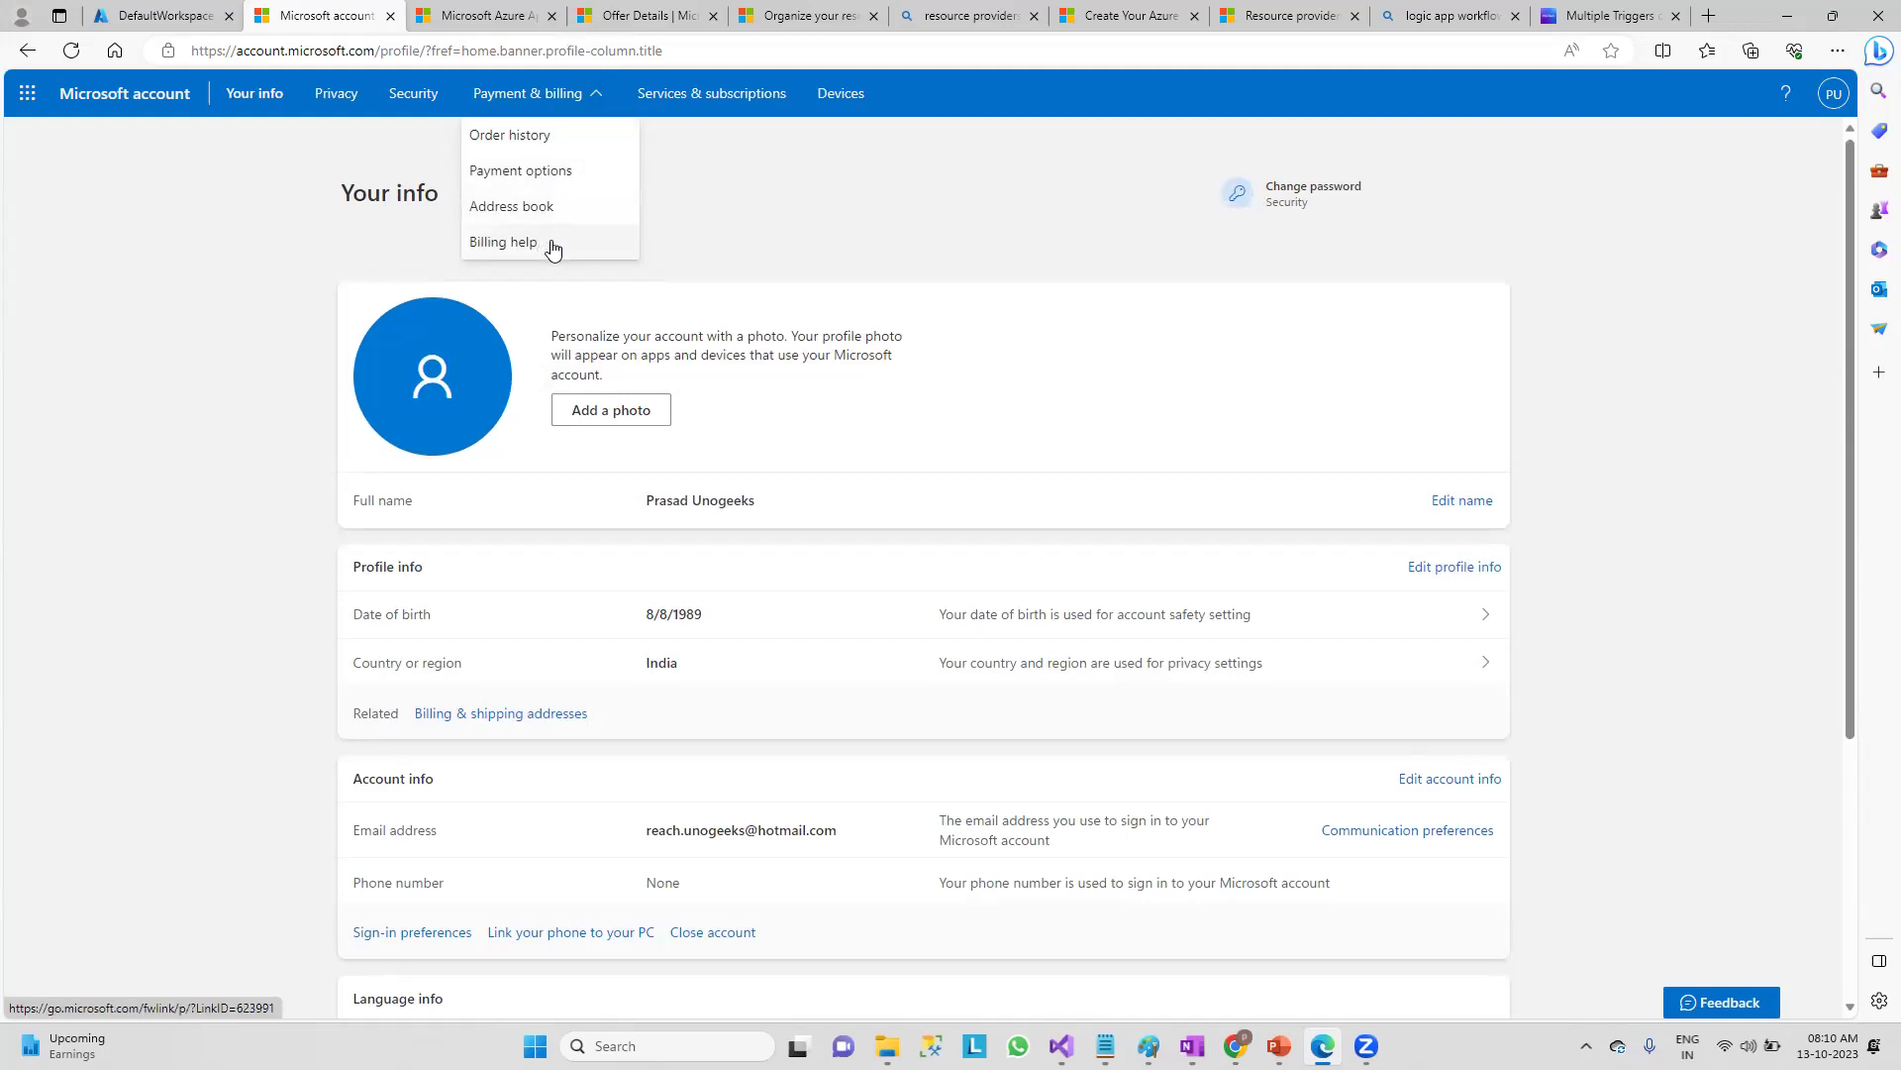
click(700, 94)
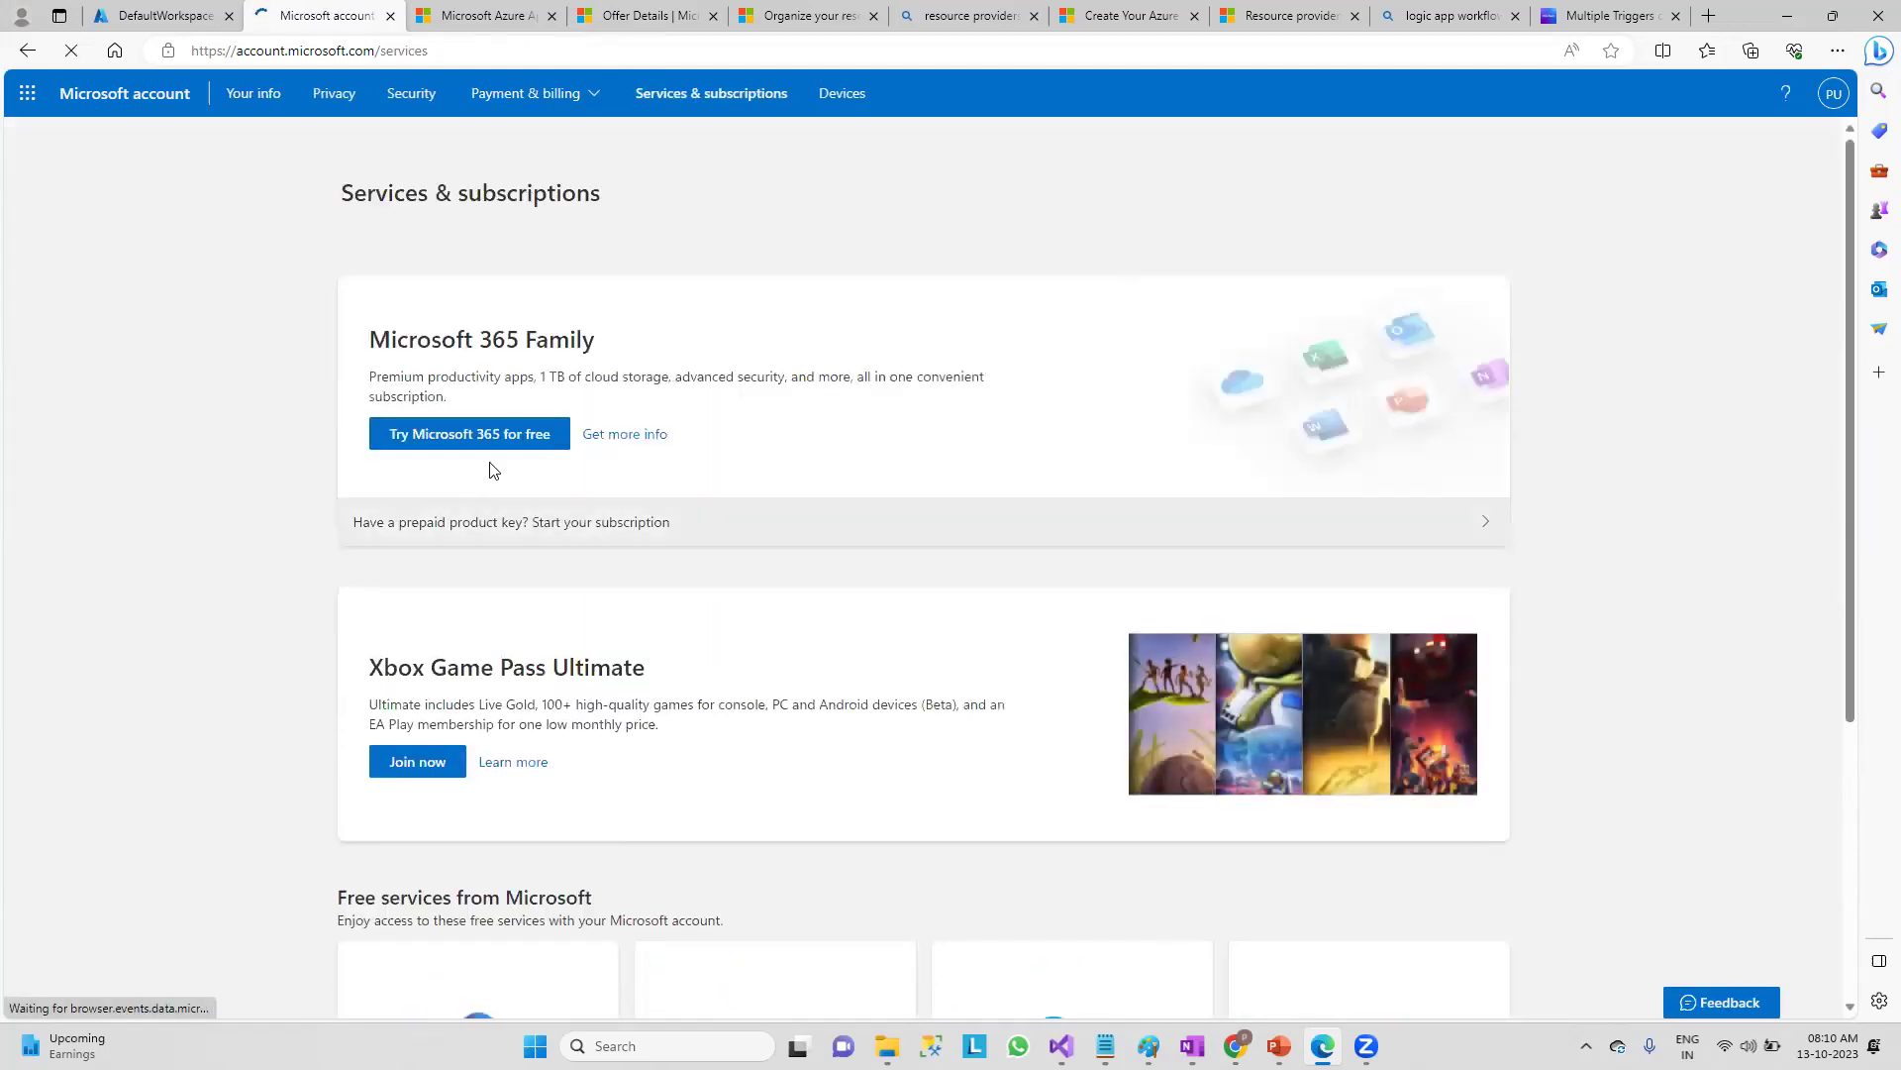
- Show the signed-in profile details and close the Microsoft account page
click(1833, 93)
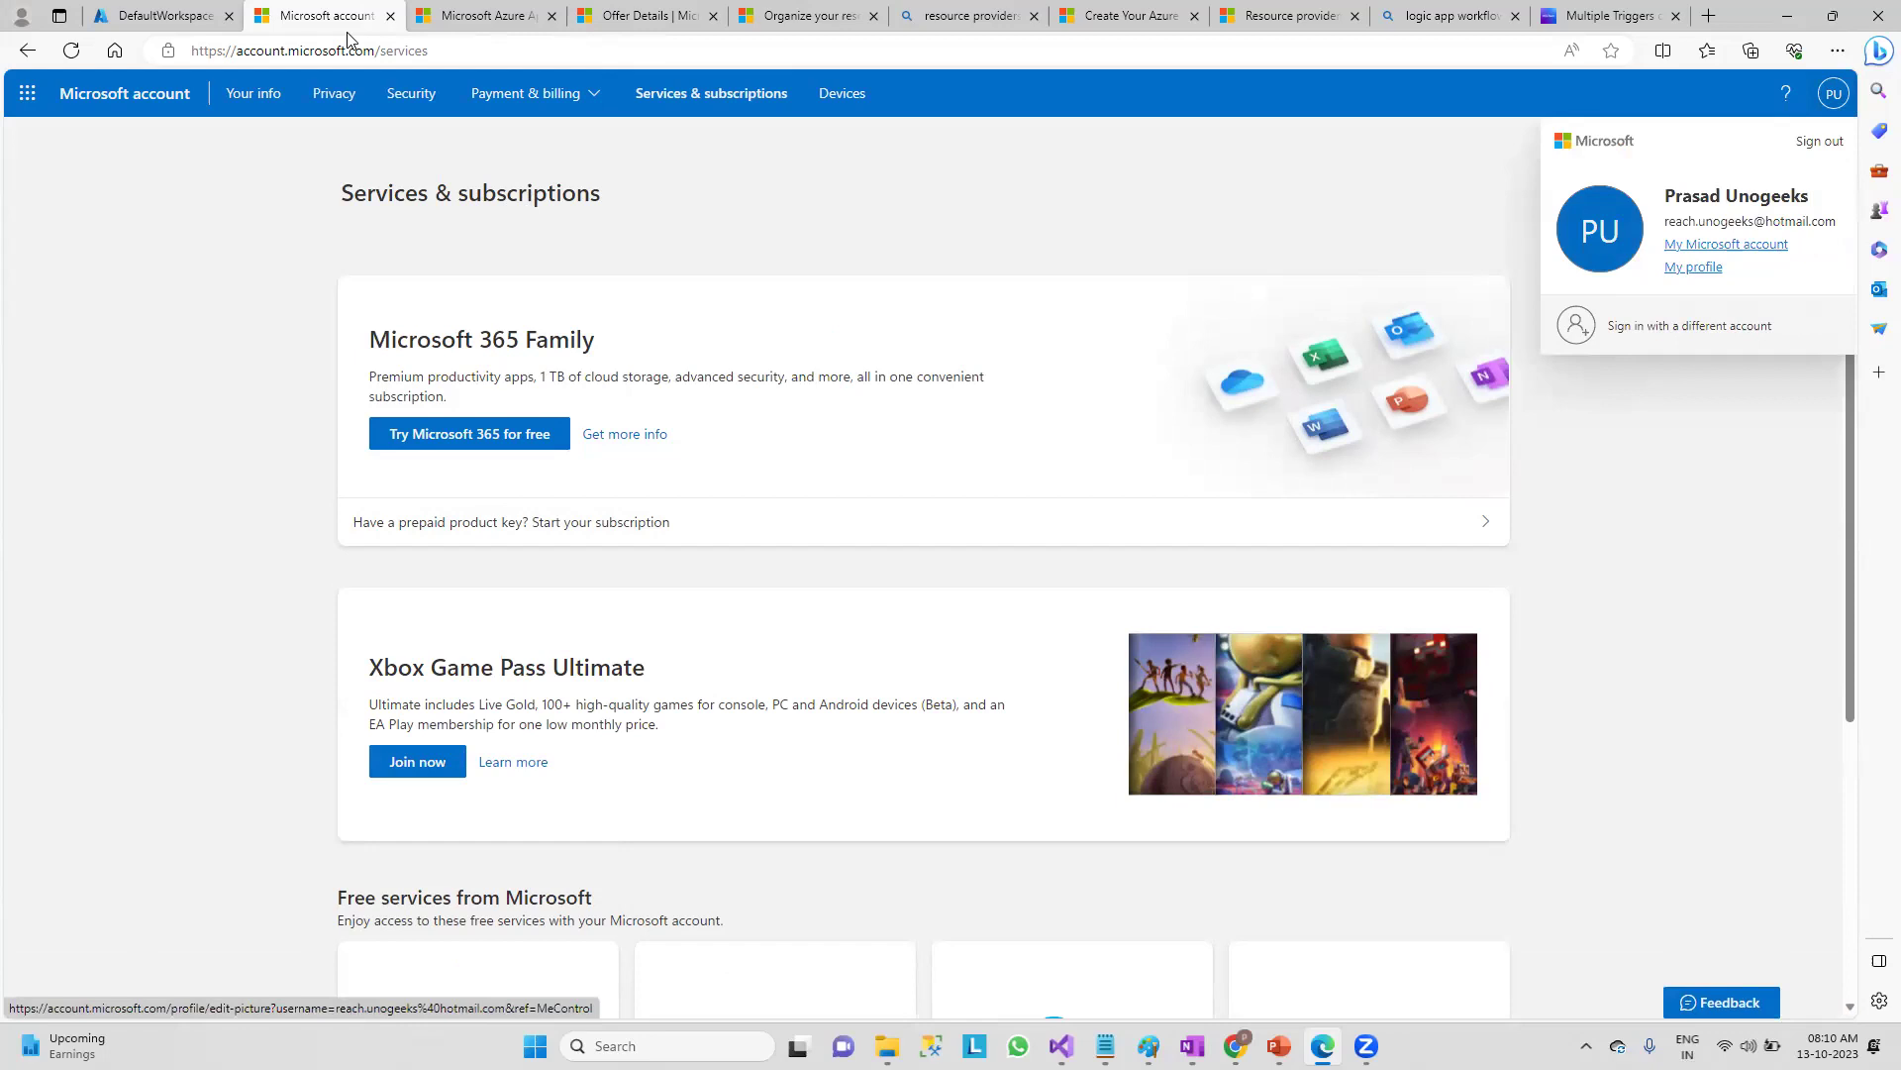
click(390, 15)
- Switch to the PowerPoint slide show and mark the Account administrator term and its definition in red on the Azure terminology slide
mouse_move(1278, 1046)
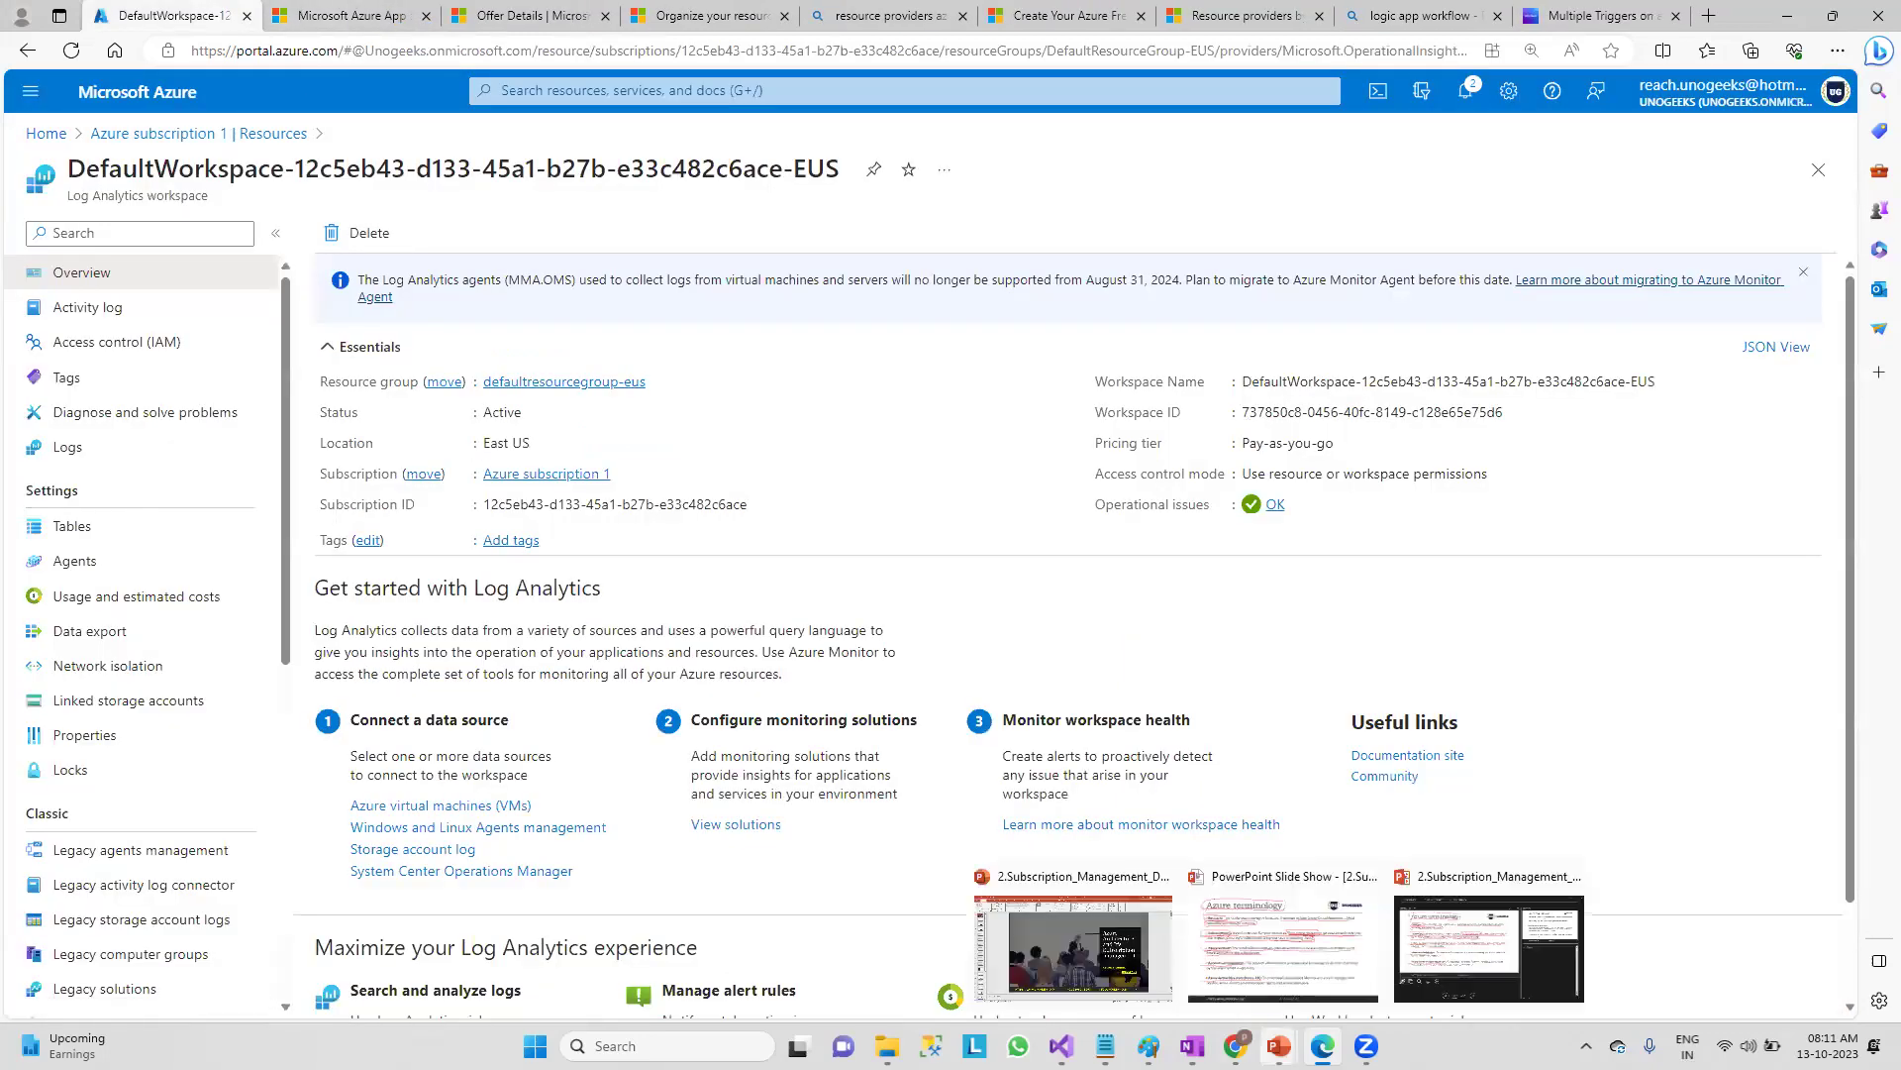
click(1325, 956)
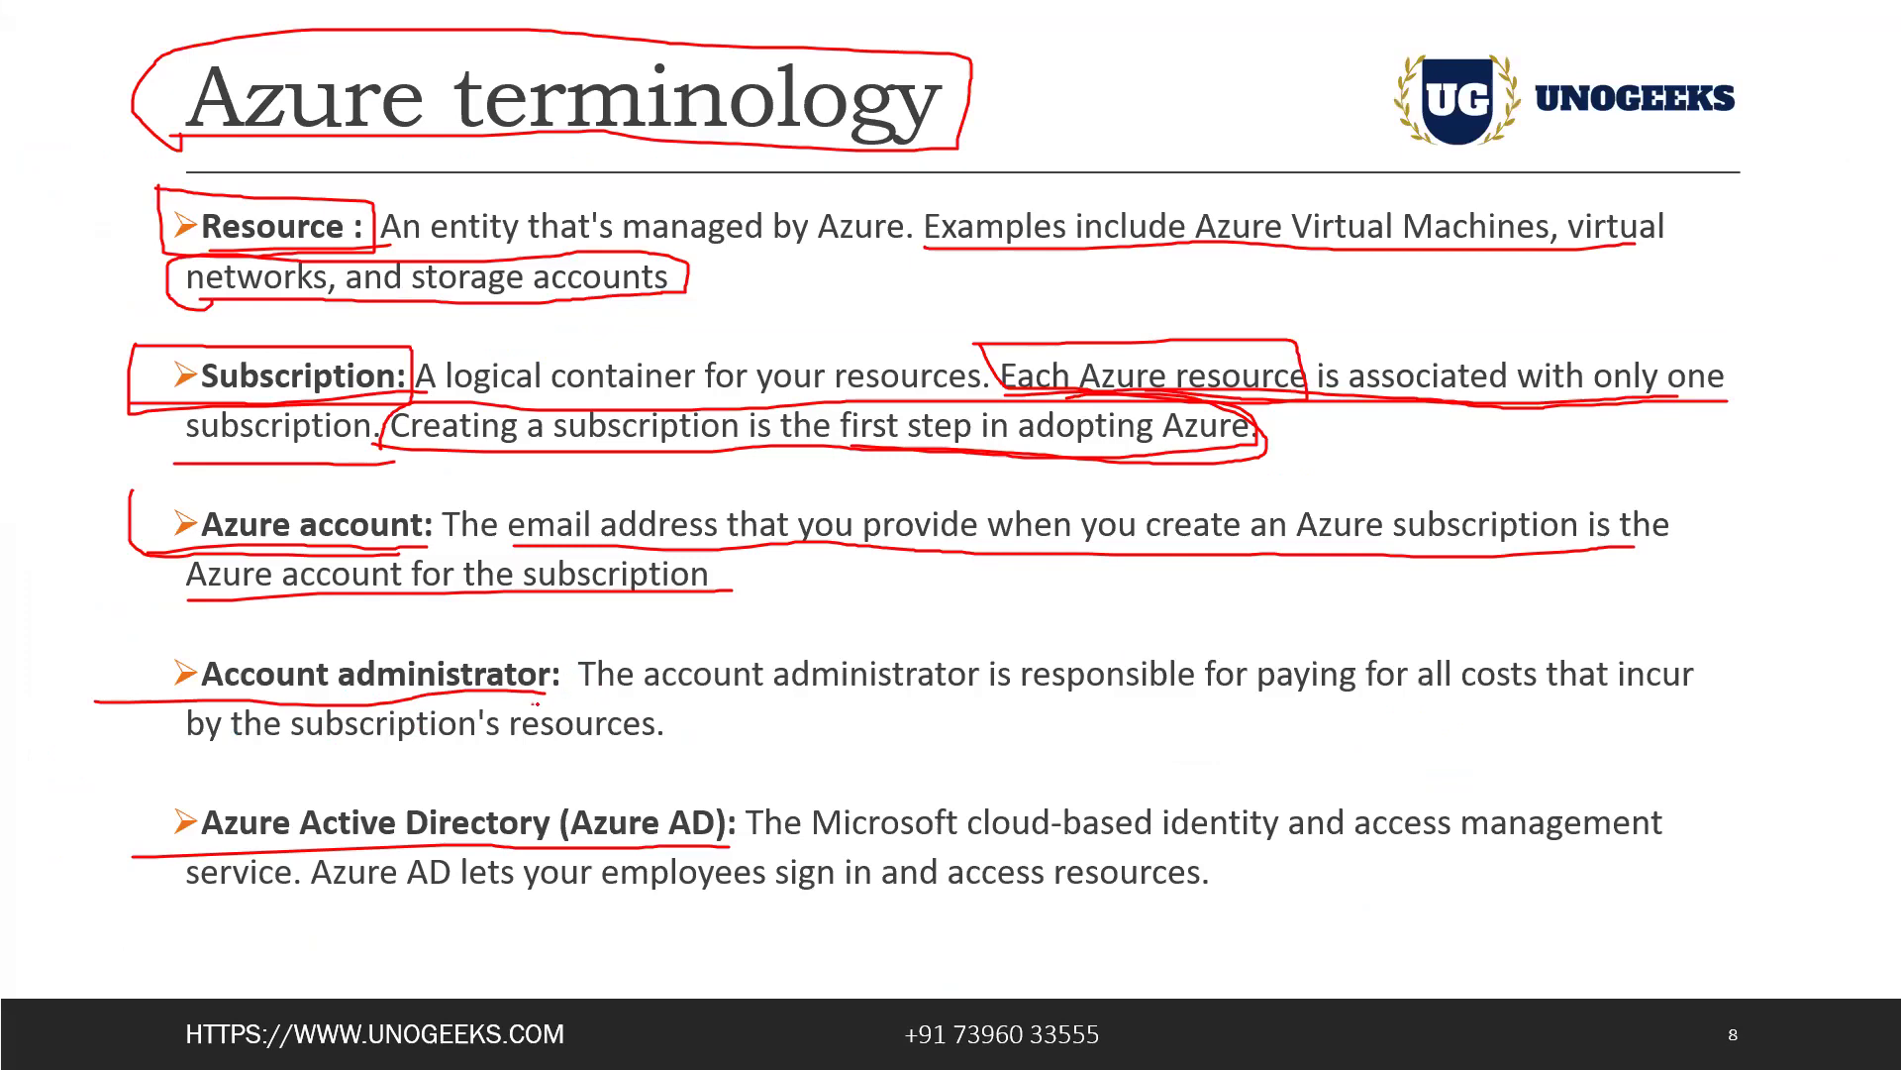
mouse_move(575, 650)
mouse_down()
mouse_move(217, 639)
mouse_move(168, 703)
mouse_move(1665, 686)
mouse_up()
drag(163, 755, 659, 767)
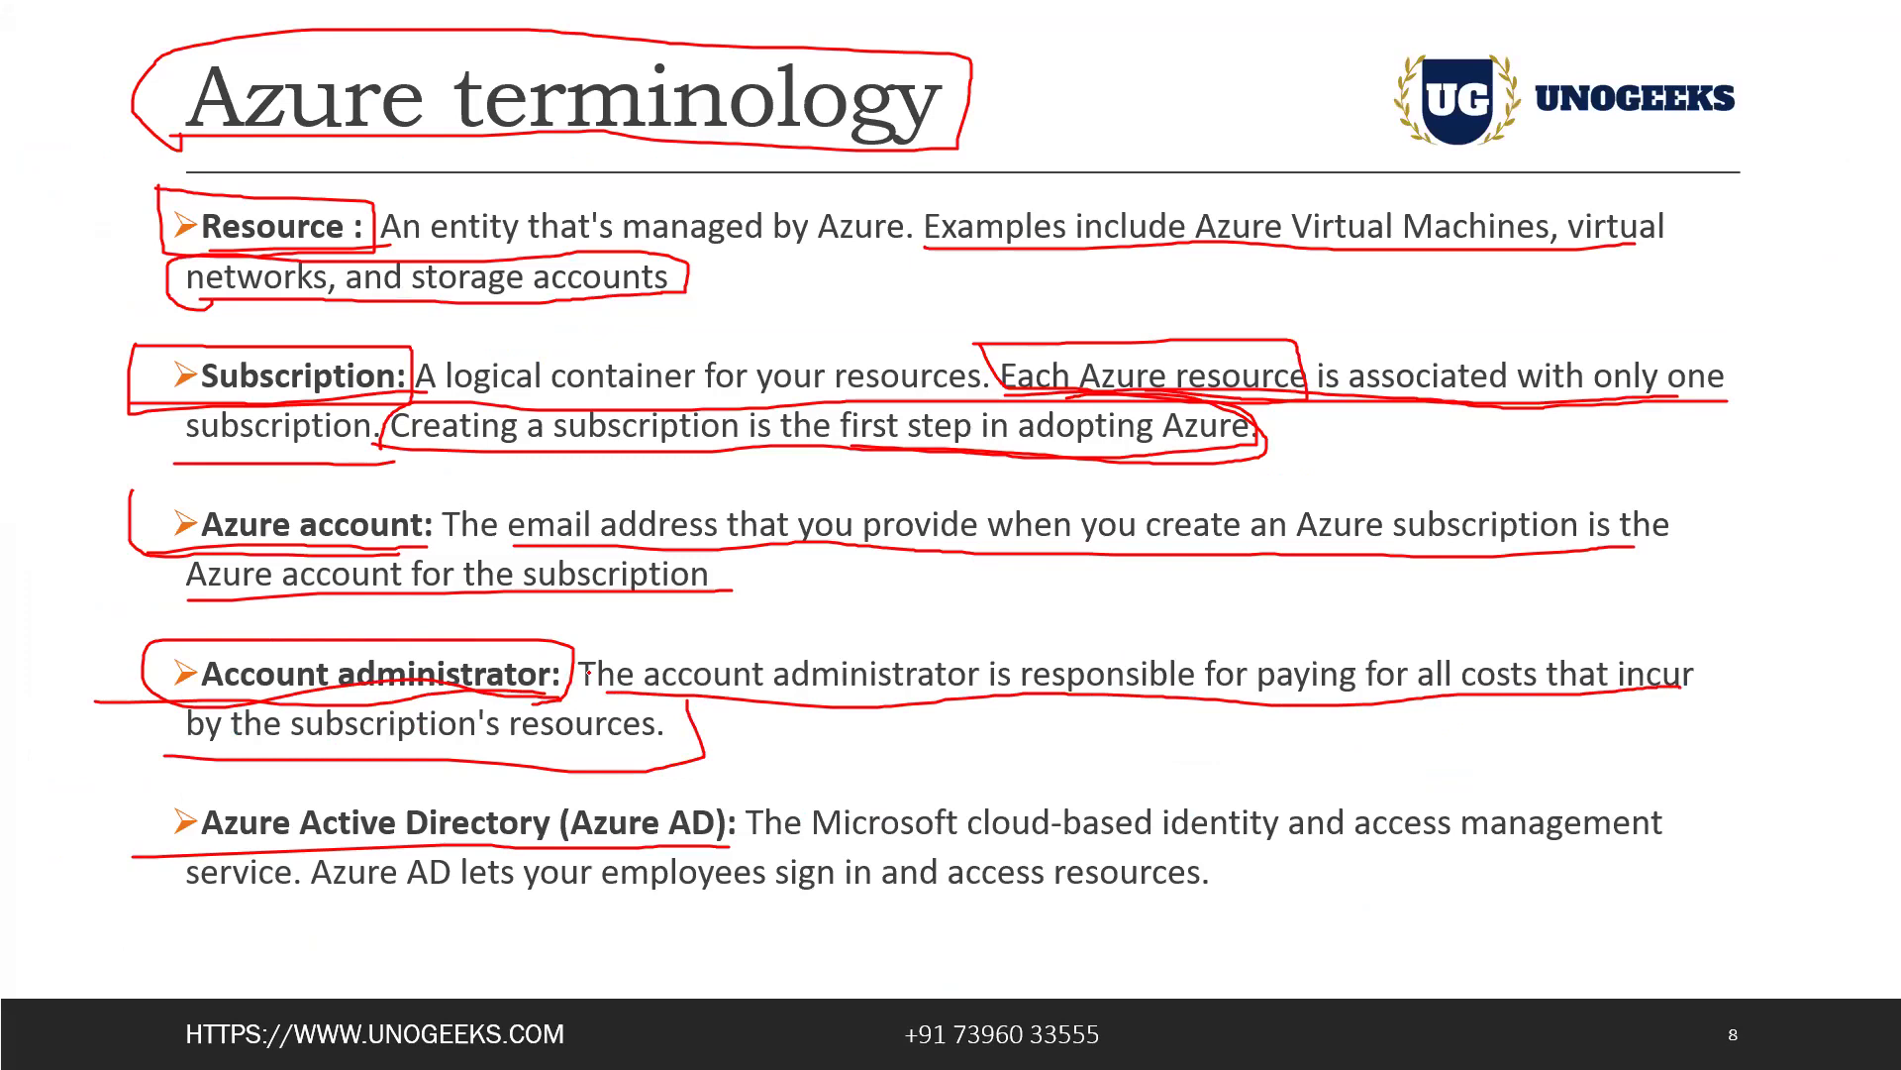
- Switch back to the Azure portal in Edge and go to its home page
key(super)
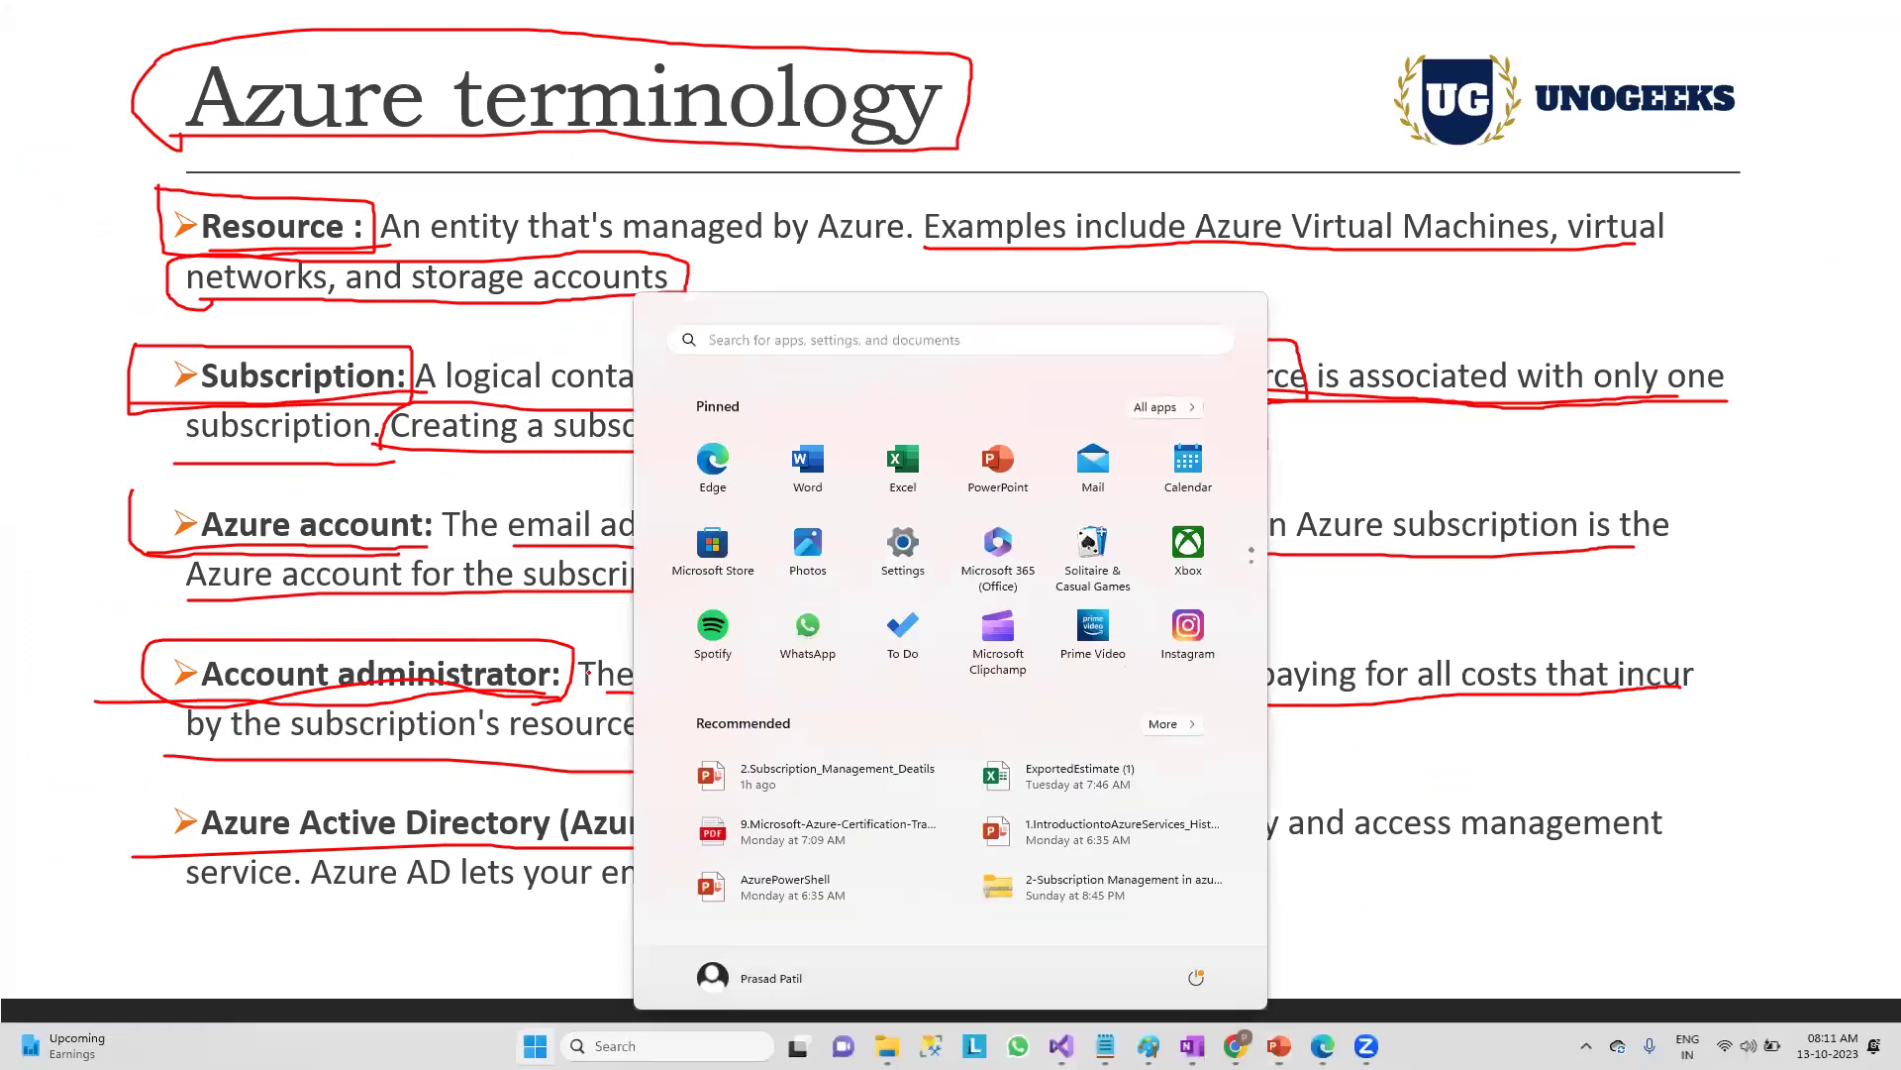
click(1332, 1037)
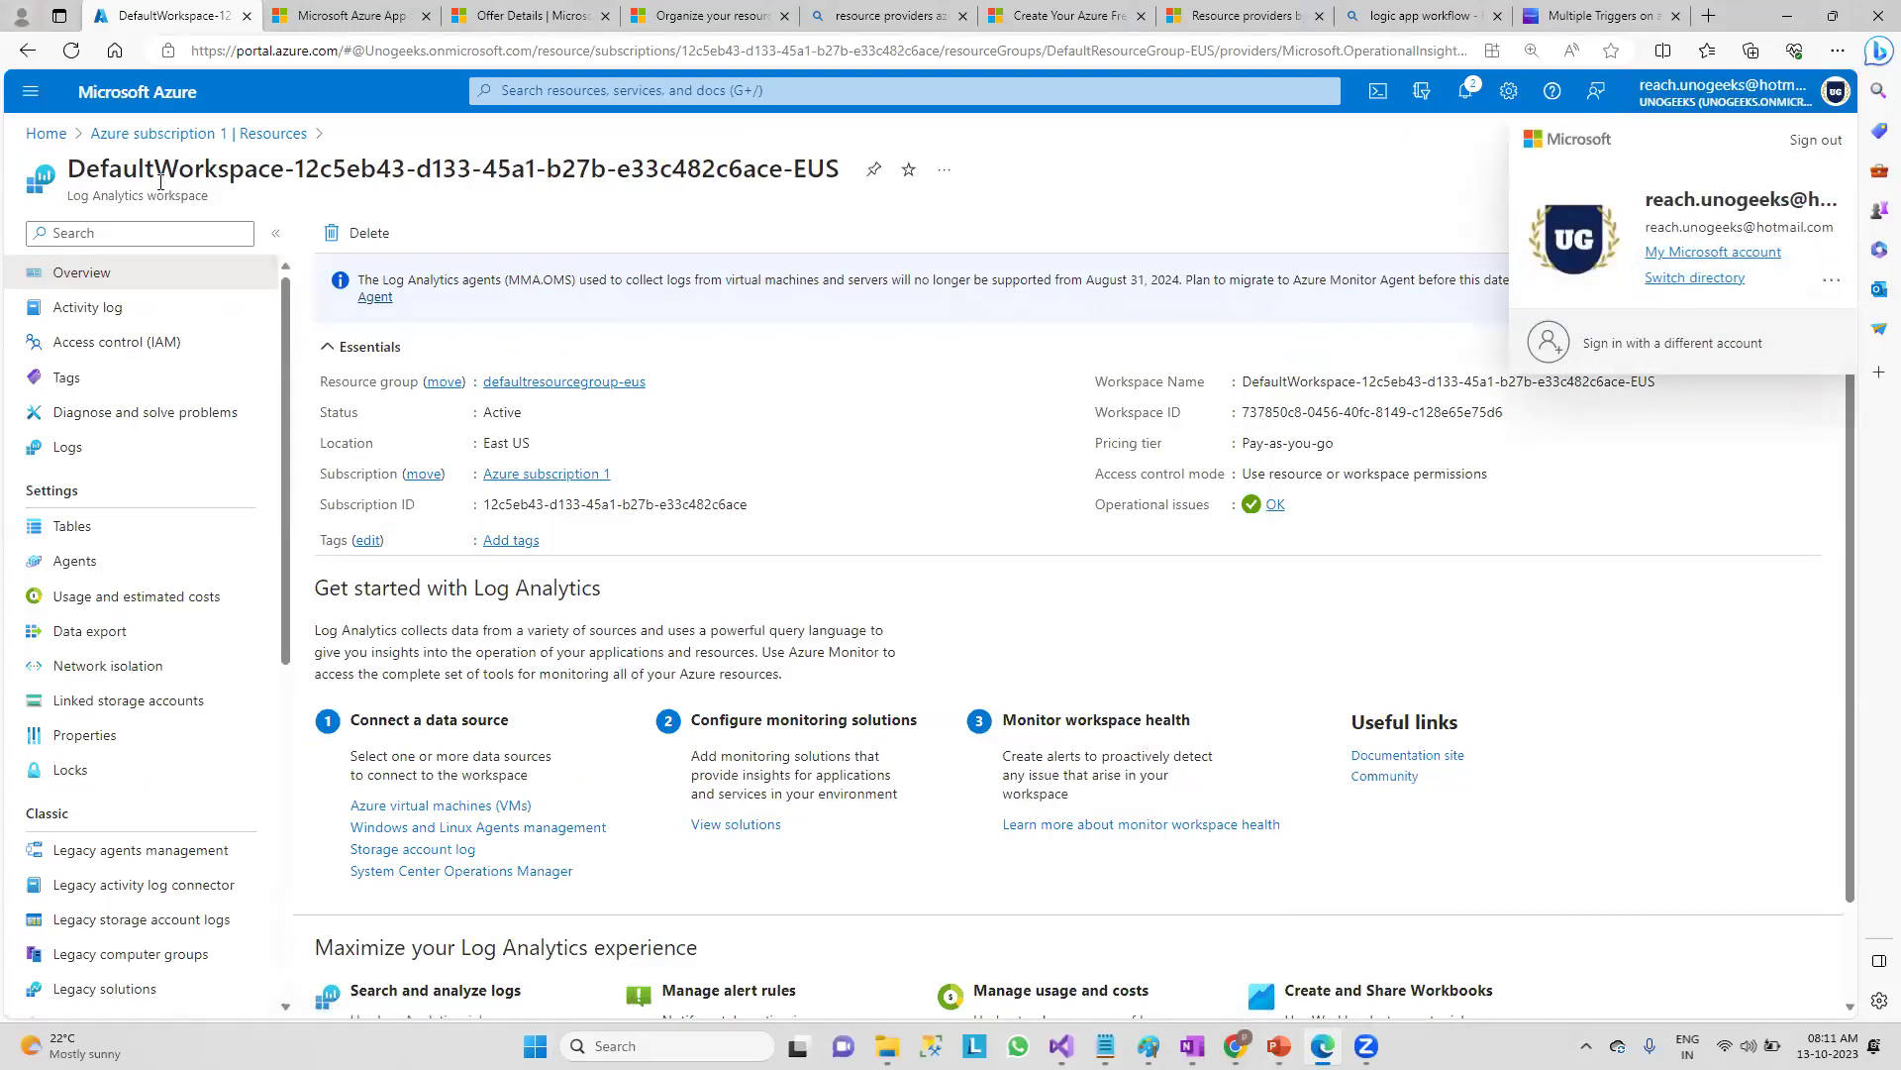
click(46, 133)
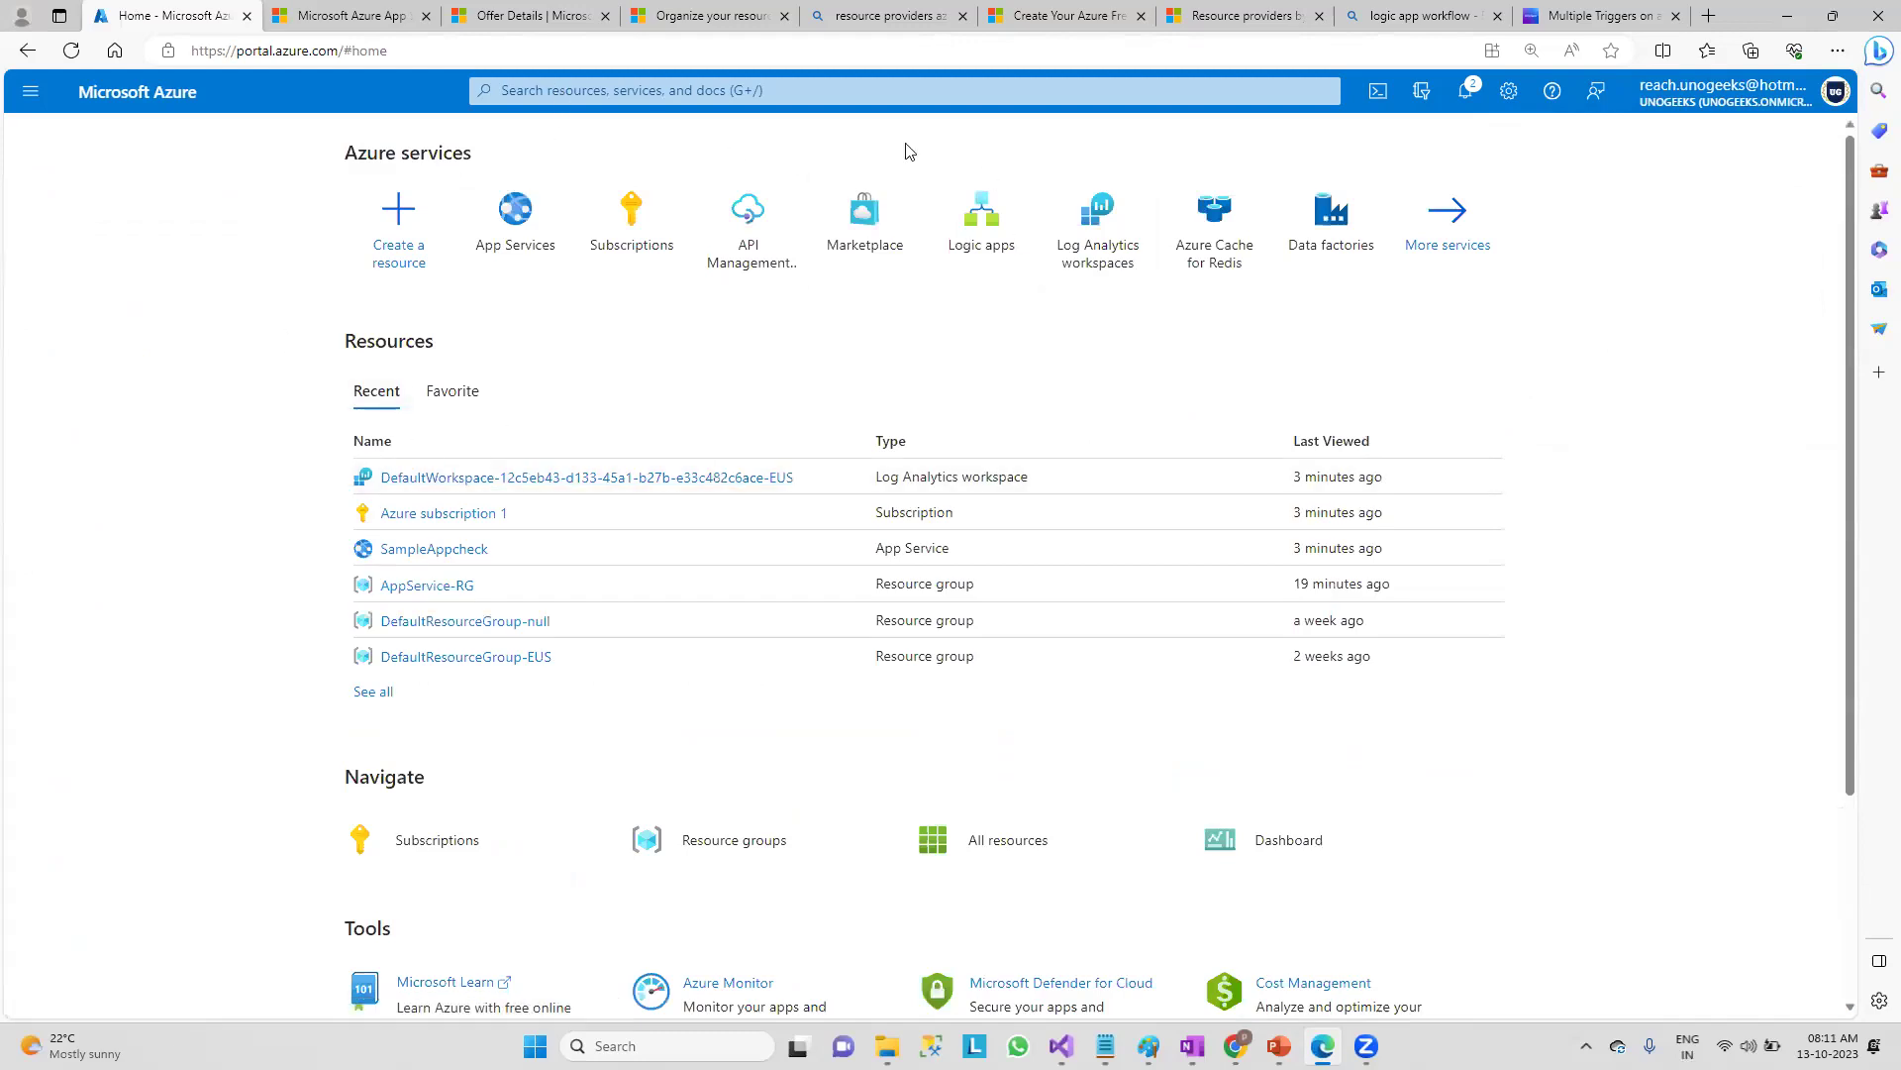
- Search the portal for "aad" from the home page and dismiss the suggestions
key(g+slash)
text(aad)
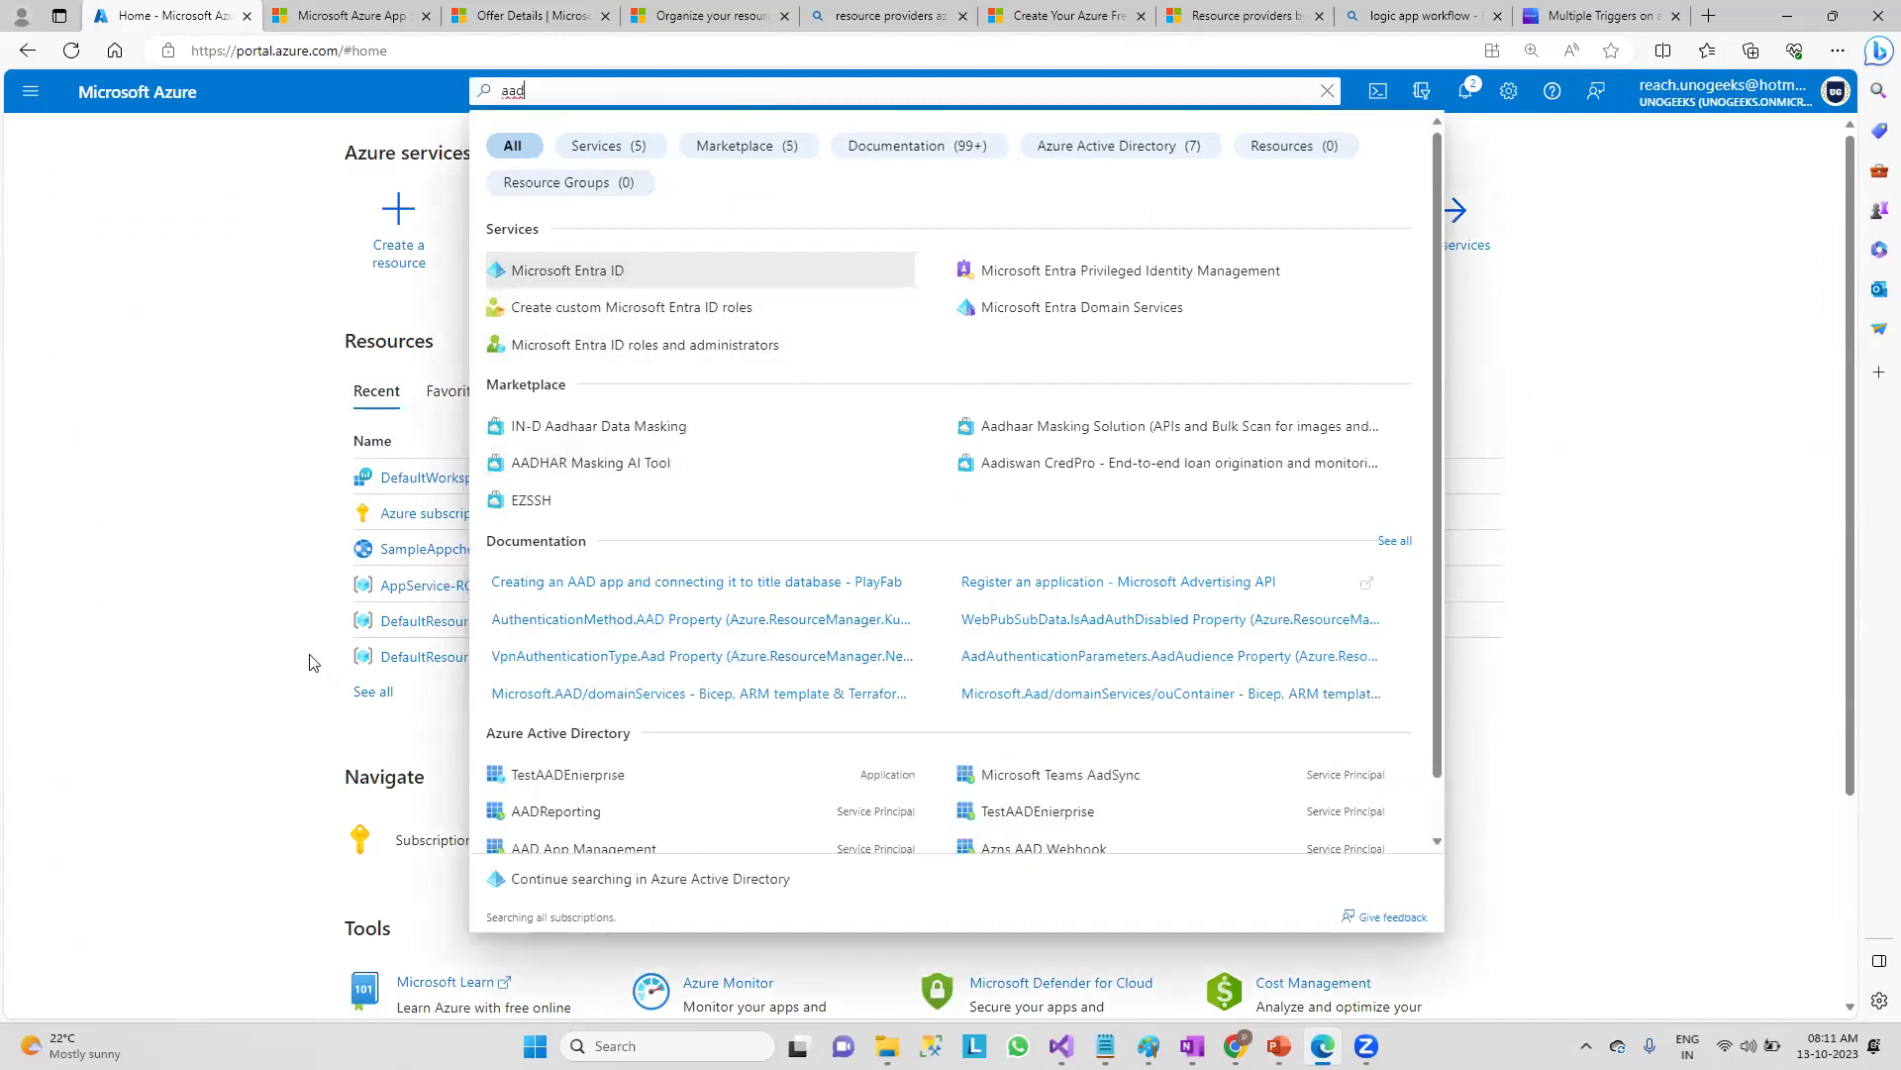
click(276, 636)
- Look at the portal notifications and open the Directories + subscriptions settings by choosing to switch directory for the signed-in account
click(1465, 91)
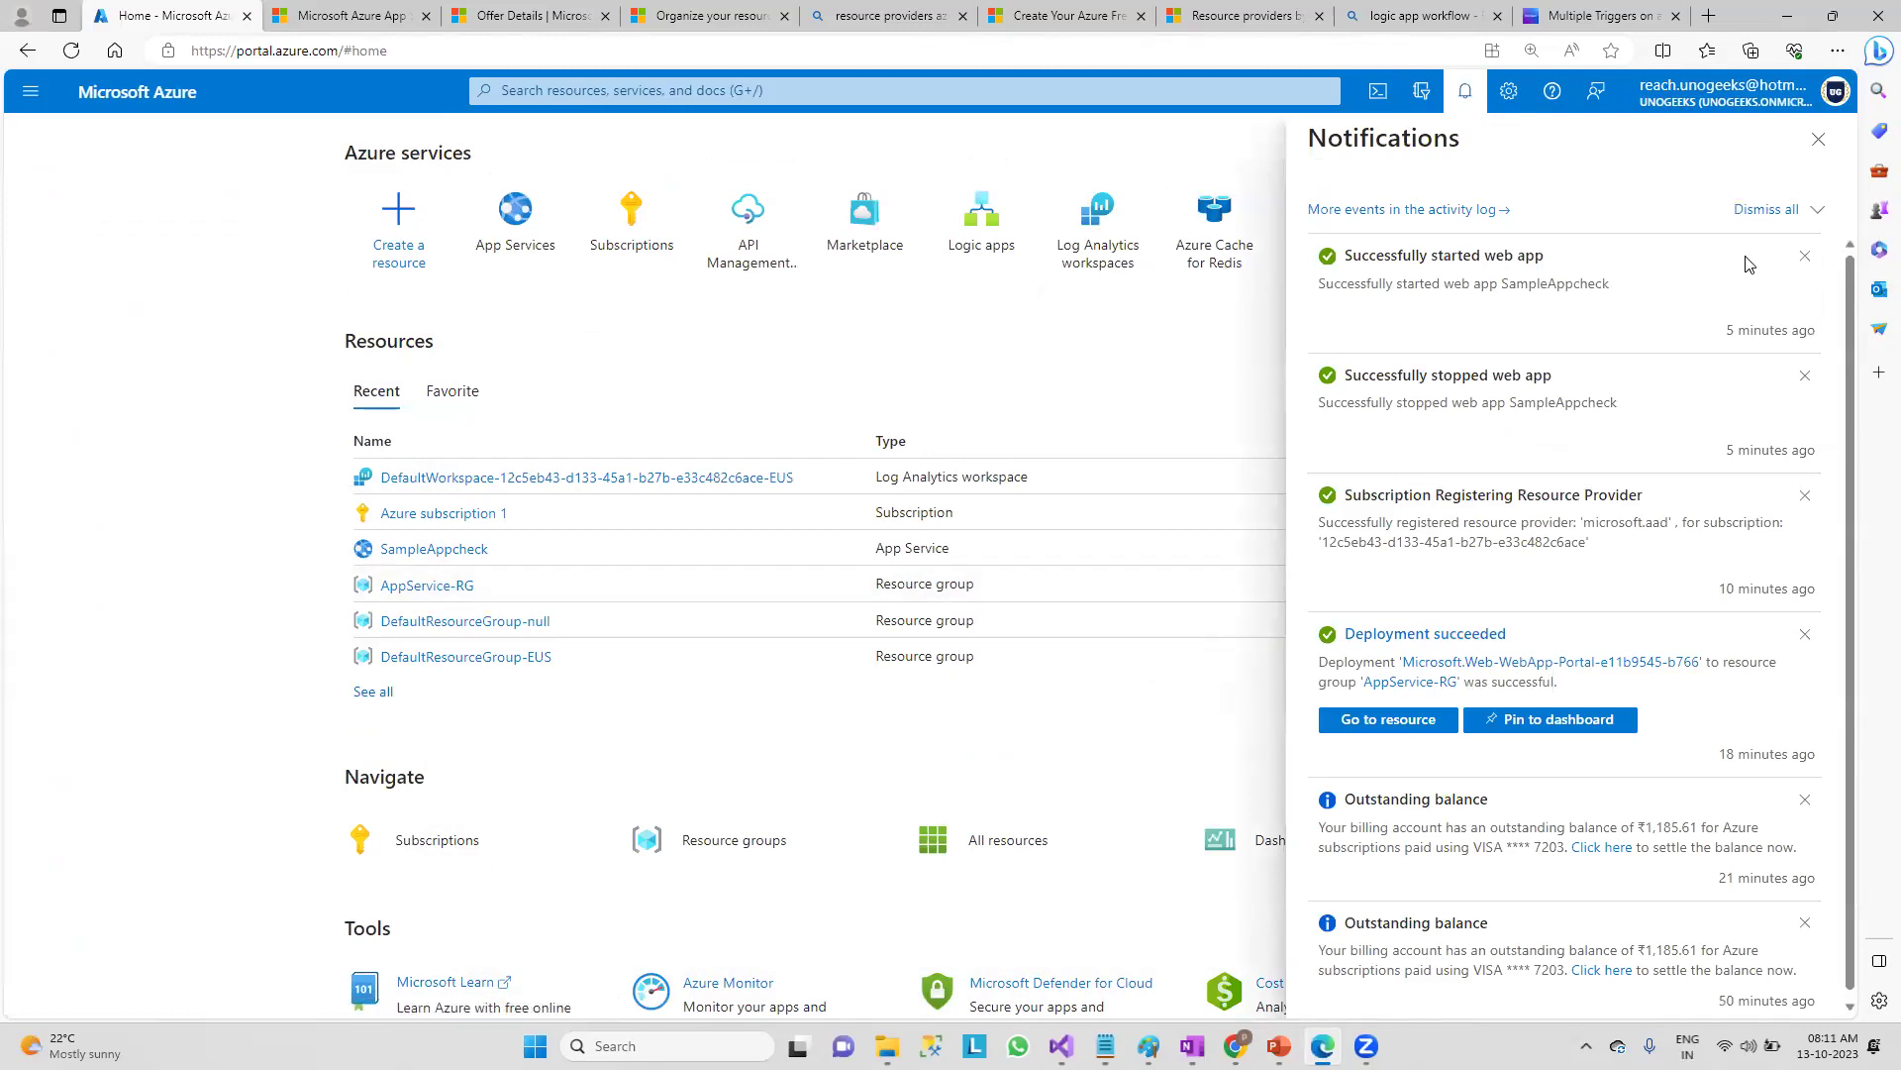
click(1787, 87)
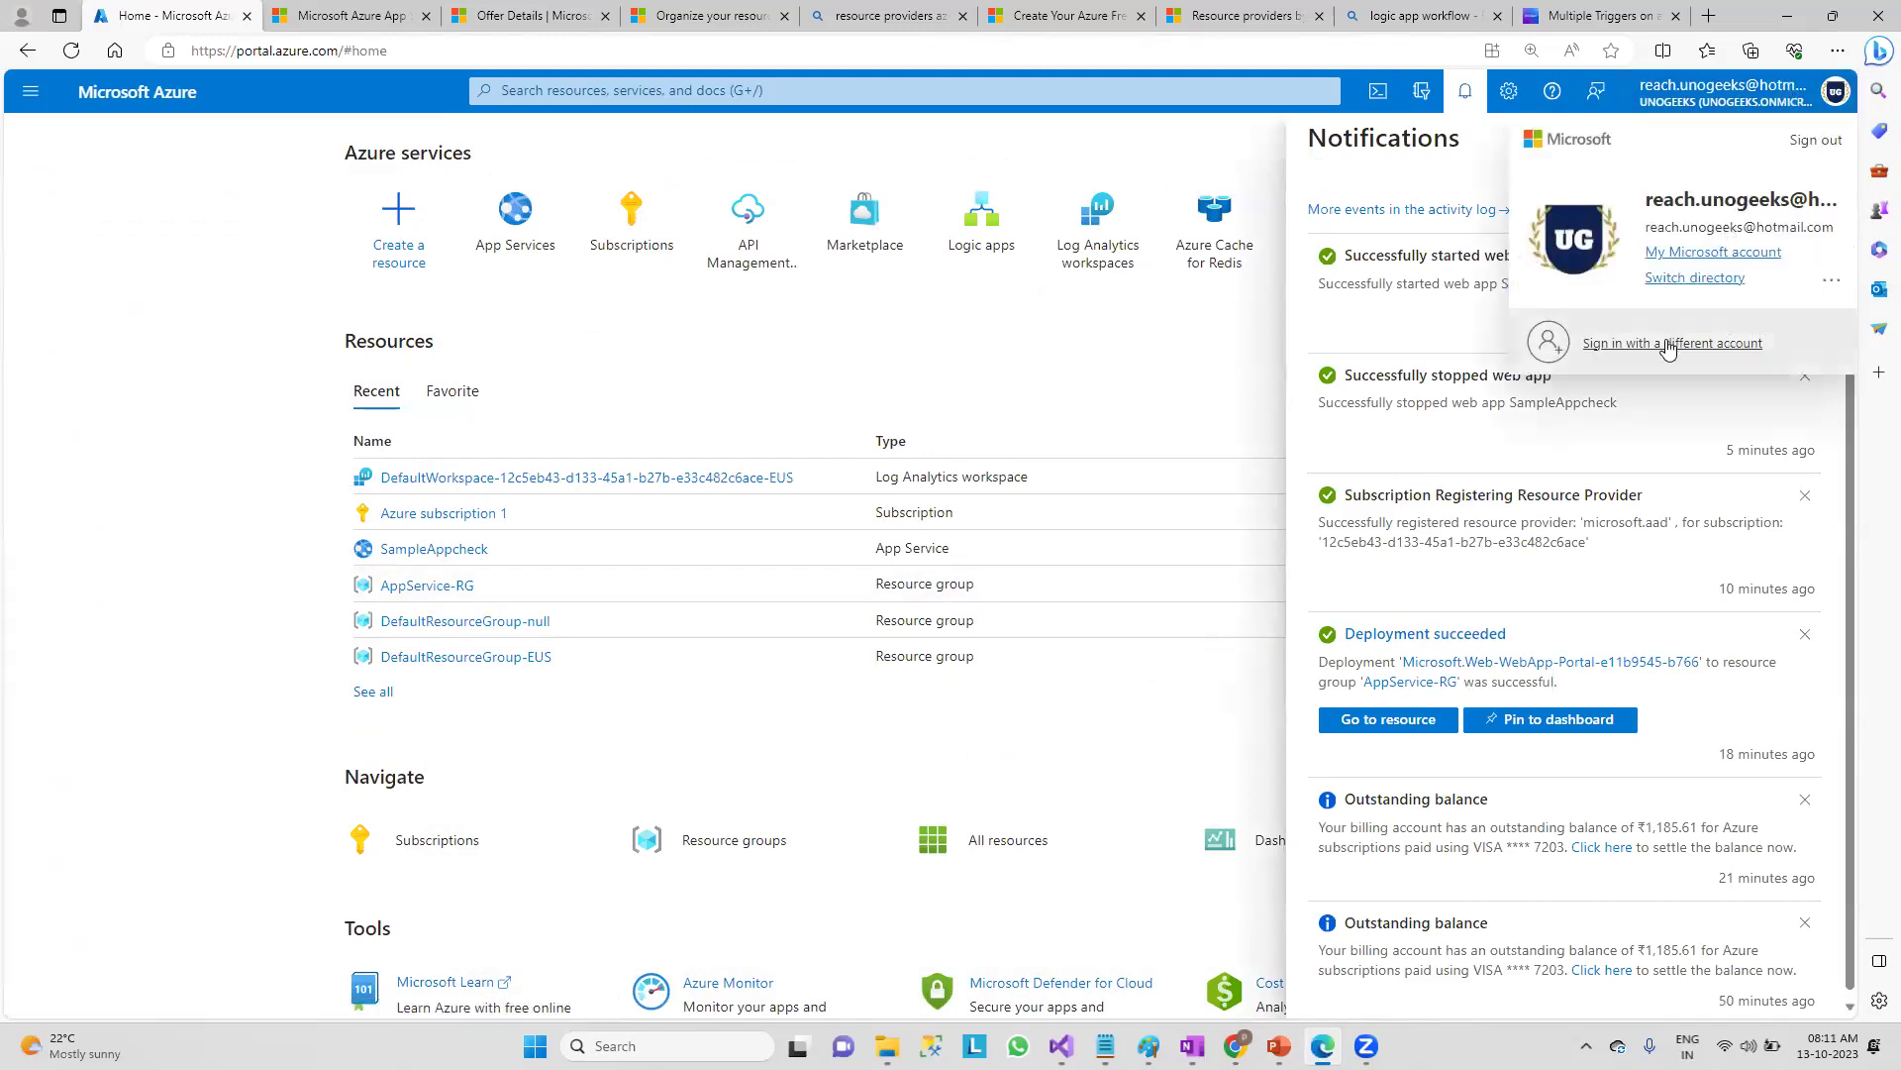
click(1692, 281)
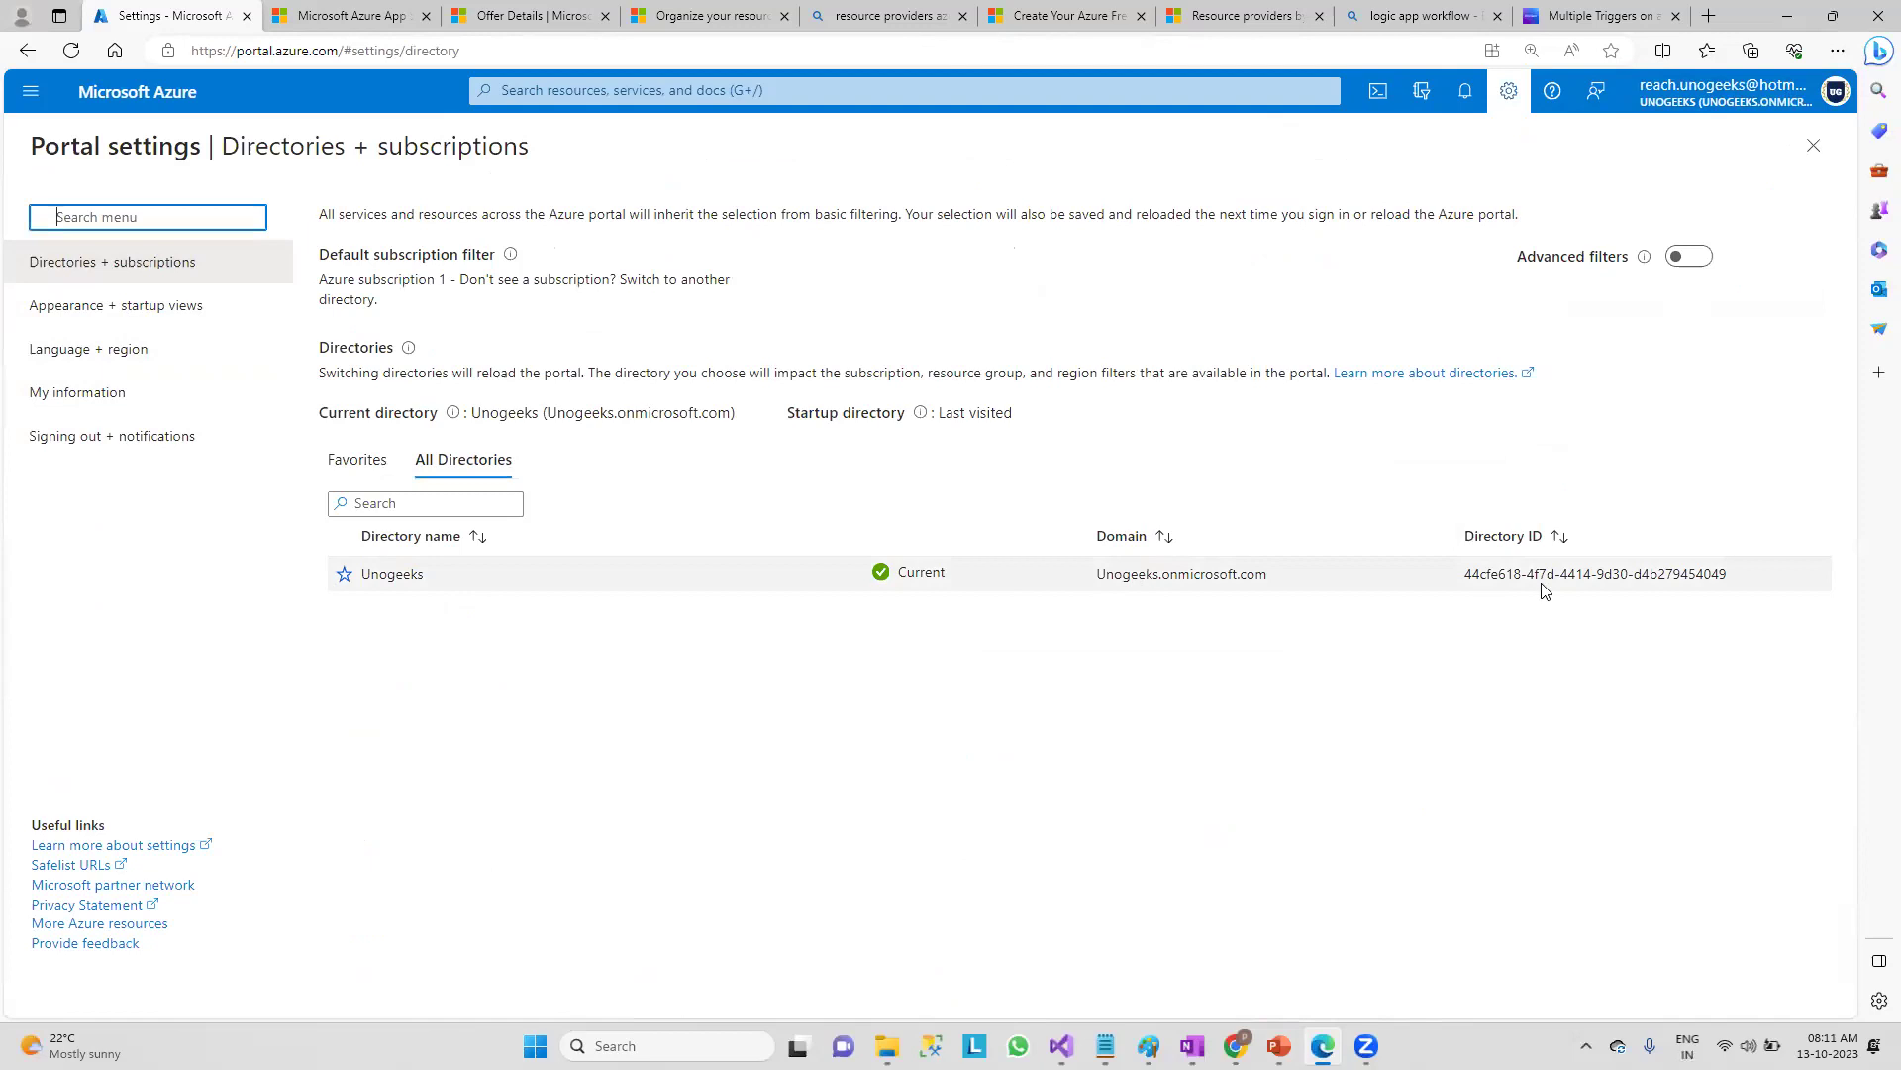
- Review the My information, Signing out + notifications, Language + region and Appearance + startup views settings, returning to Directories + subscriptions
click(80, 393)
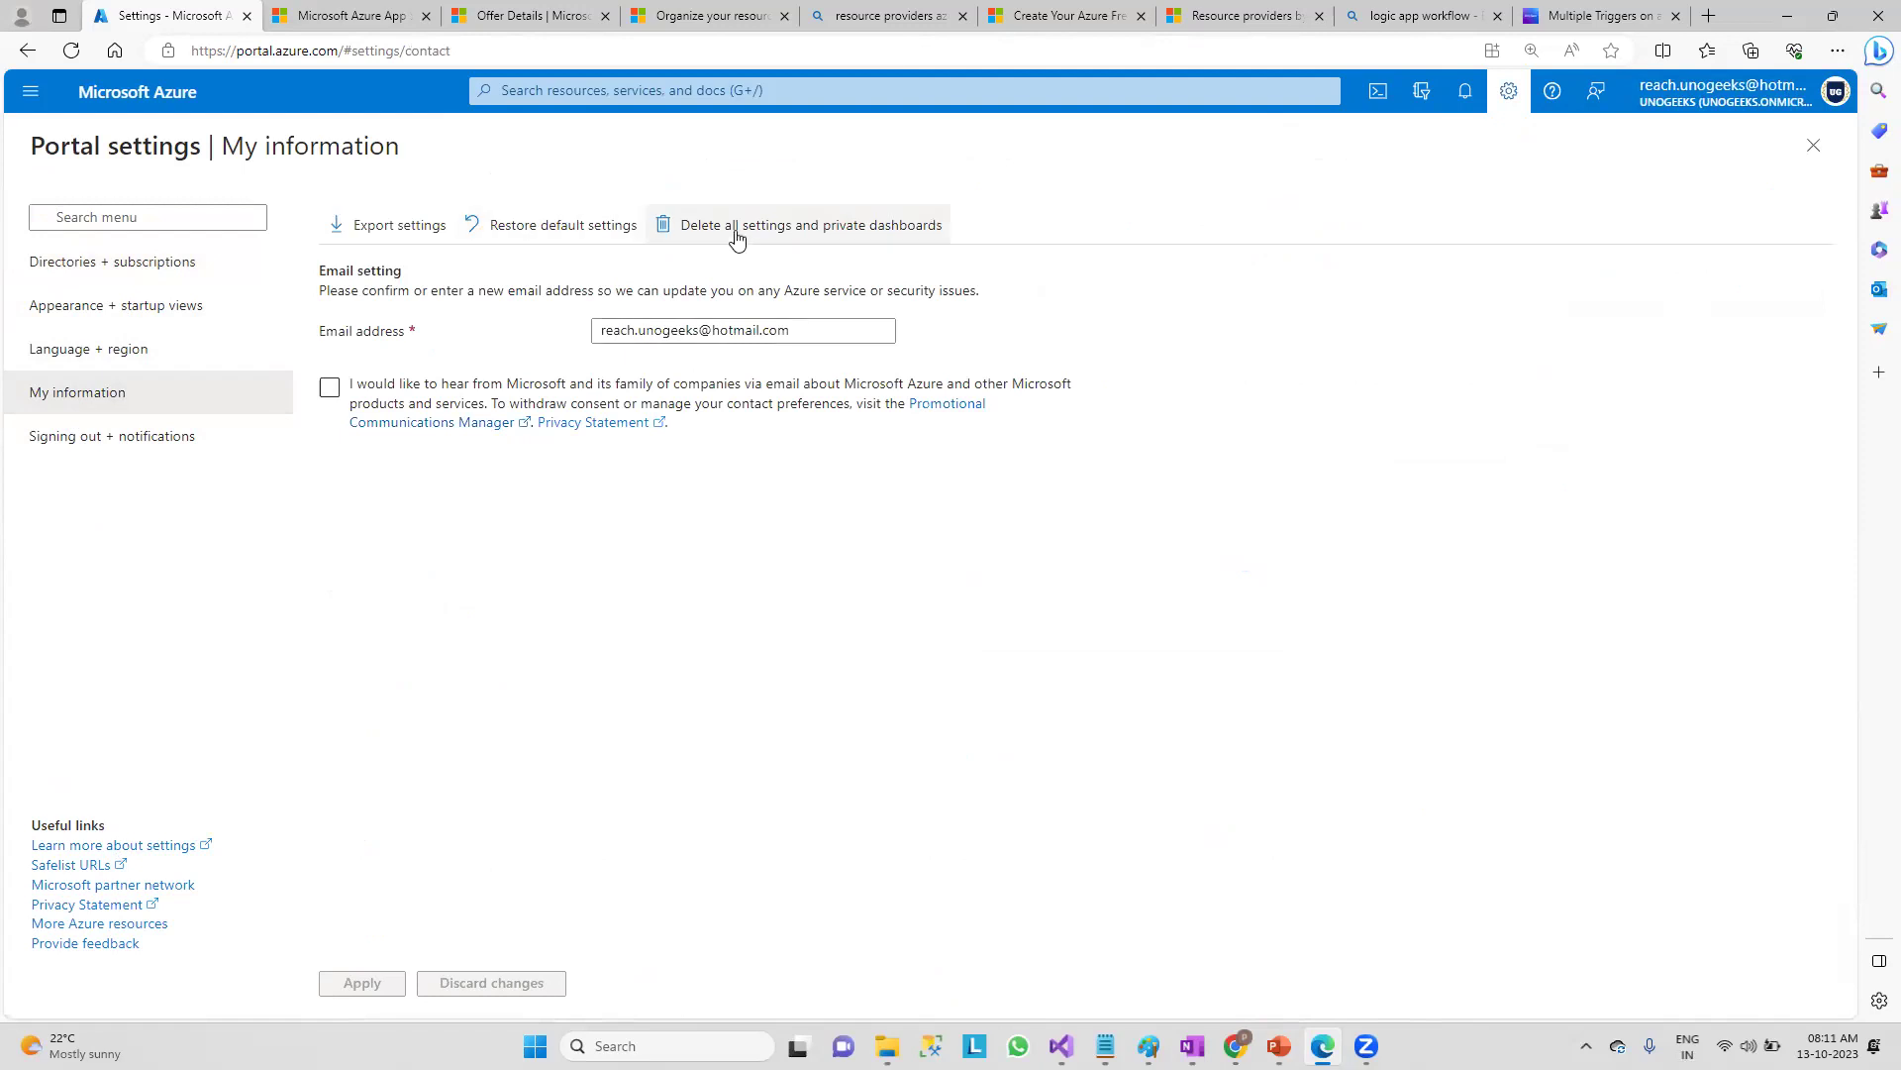
click(98, 443)
click(100, 349)
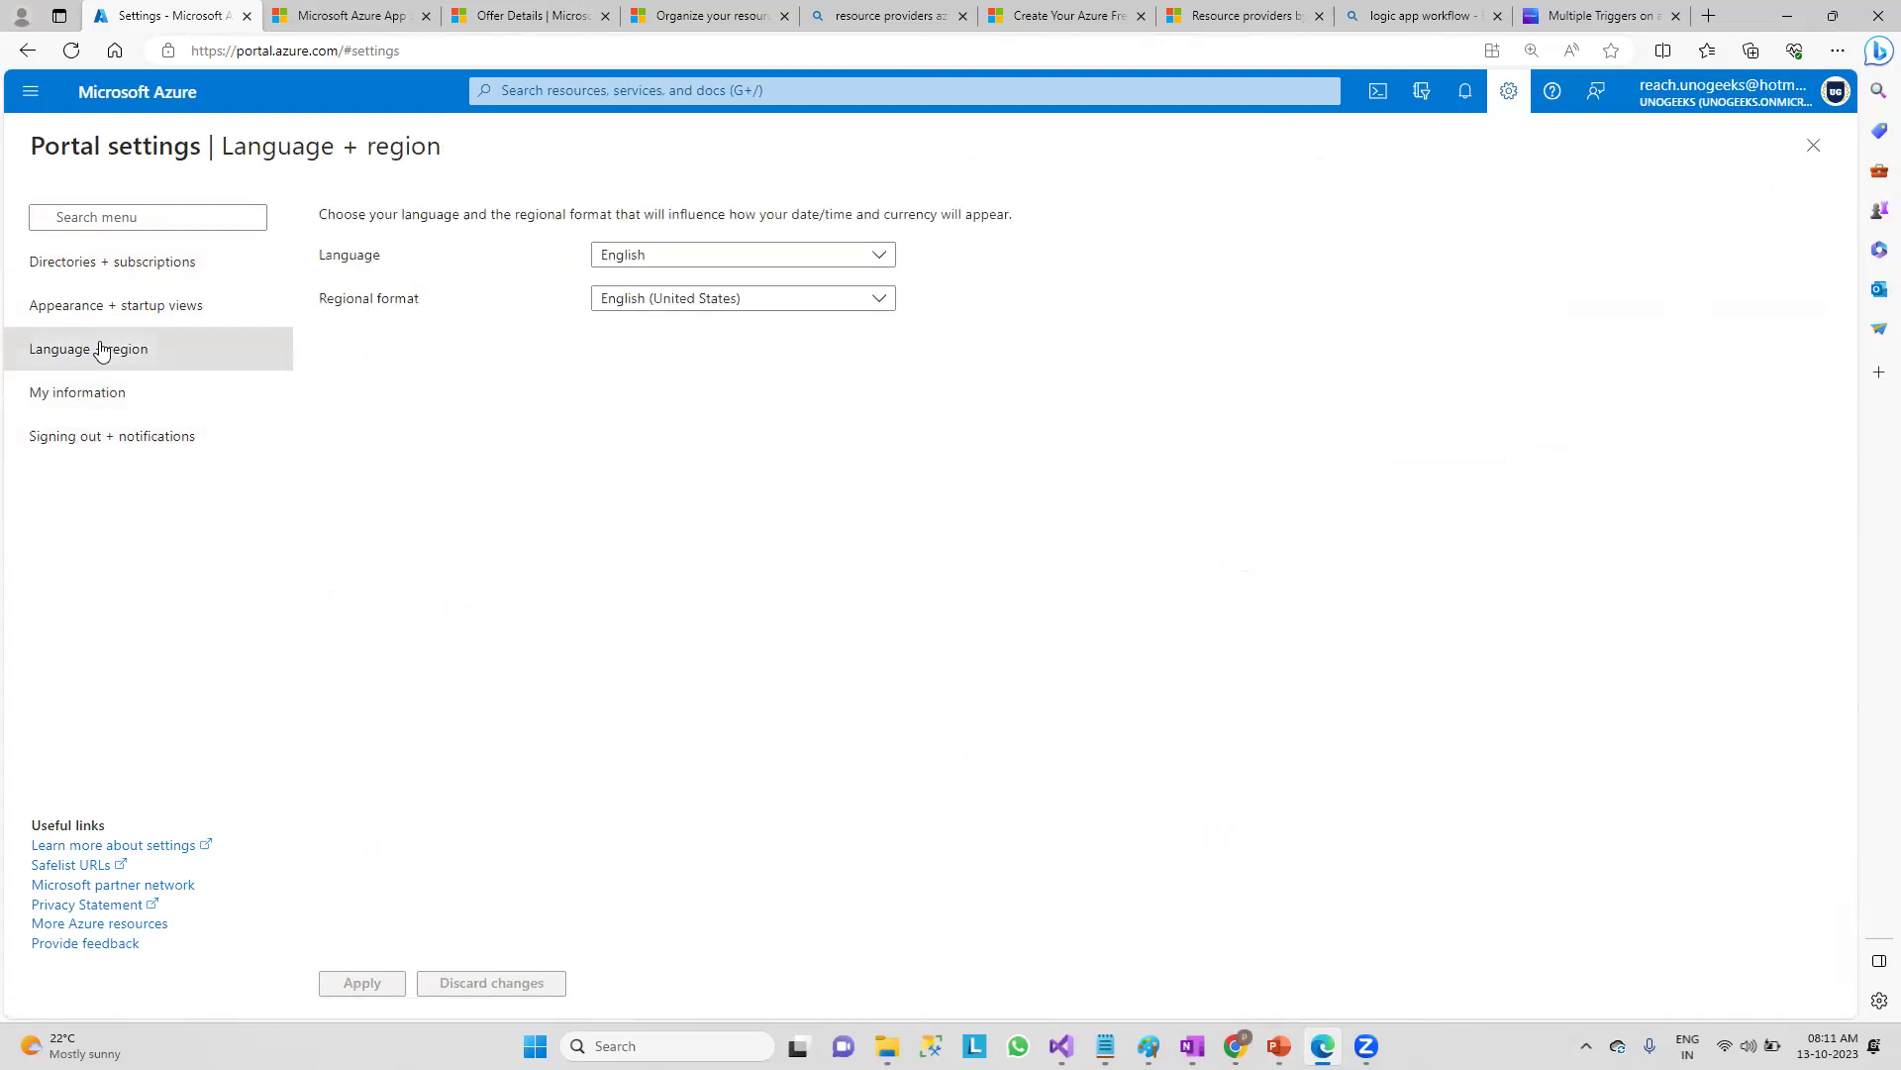
click(102, 306)
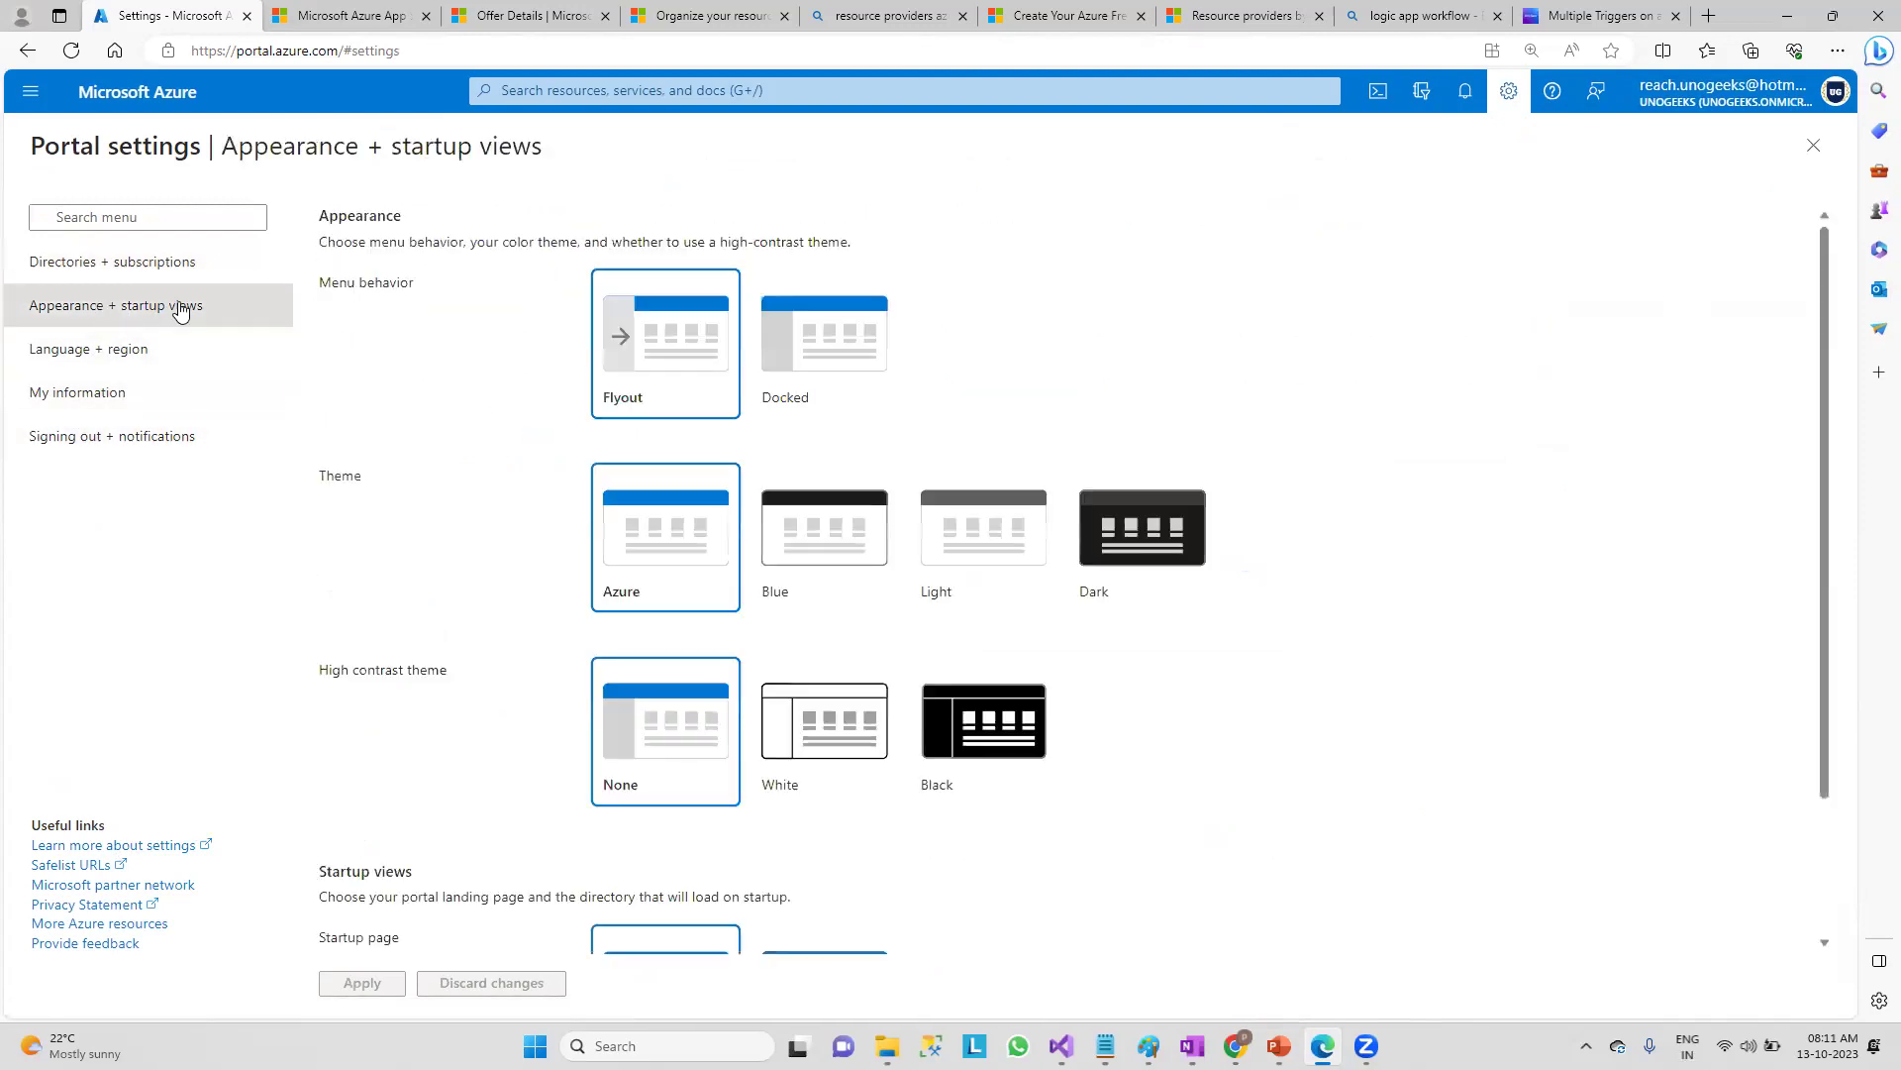
click(120, 267)
- Look through the portal's favorite services and search all services for "active" and "azure ac"
click(31, 92)
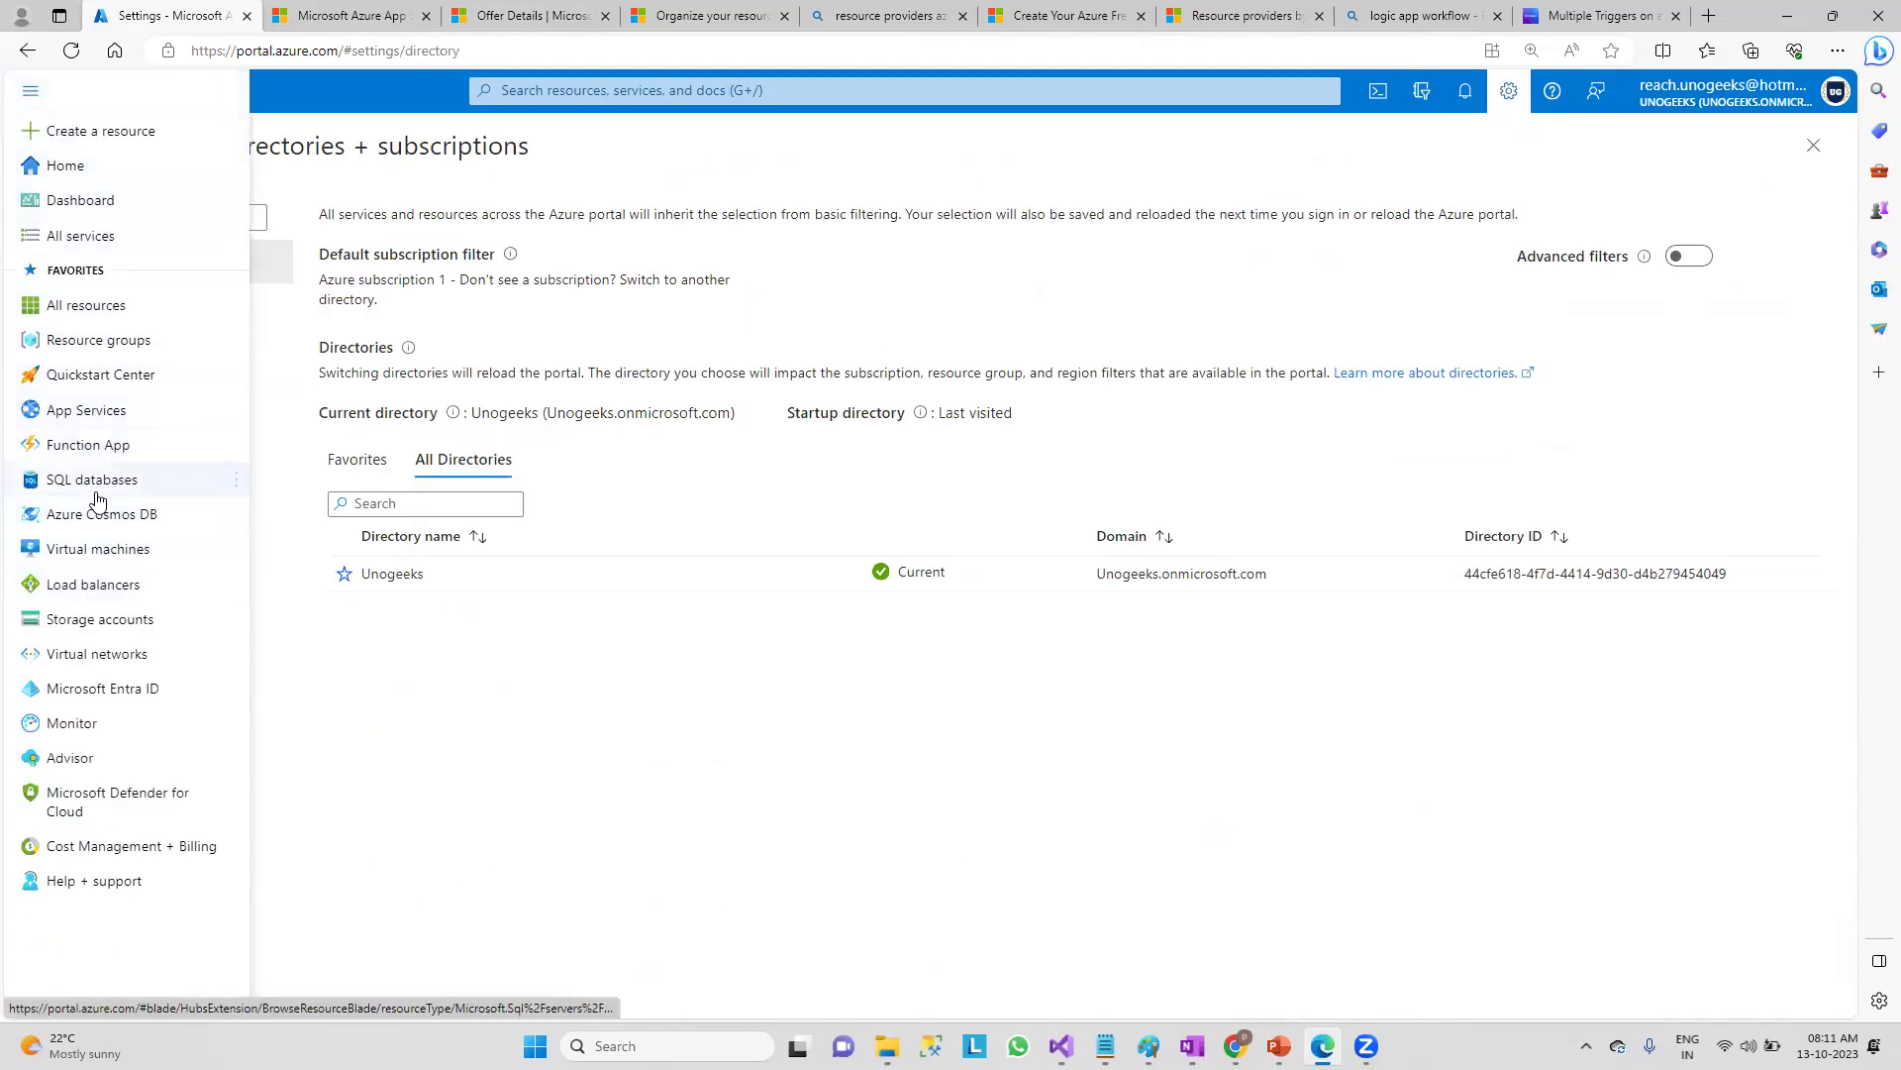
click(535, 86)
text(active)
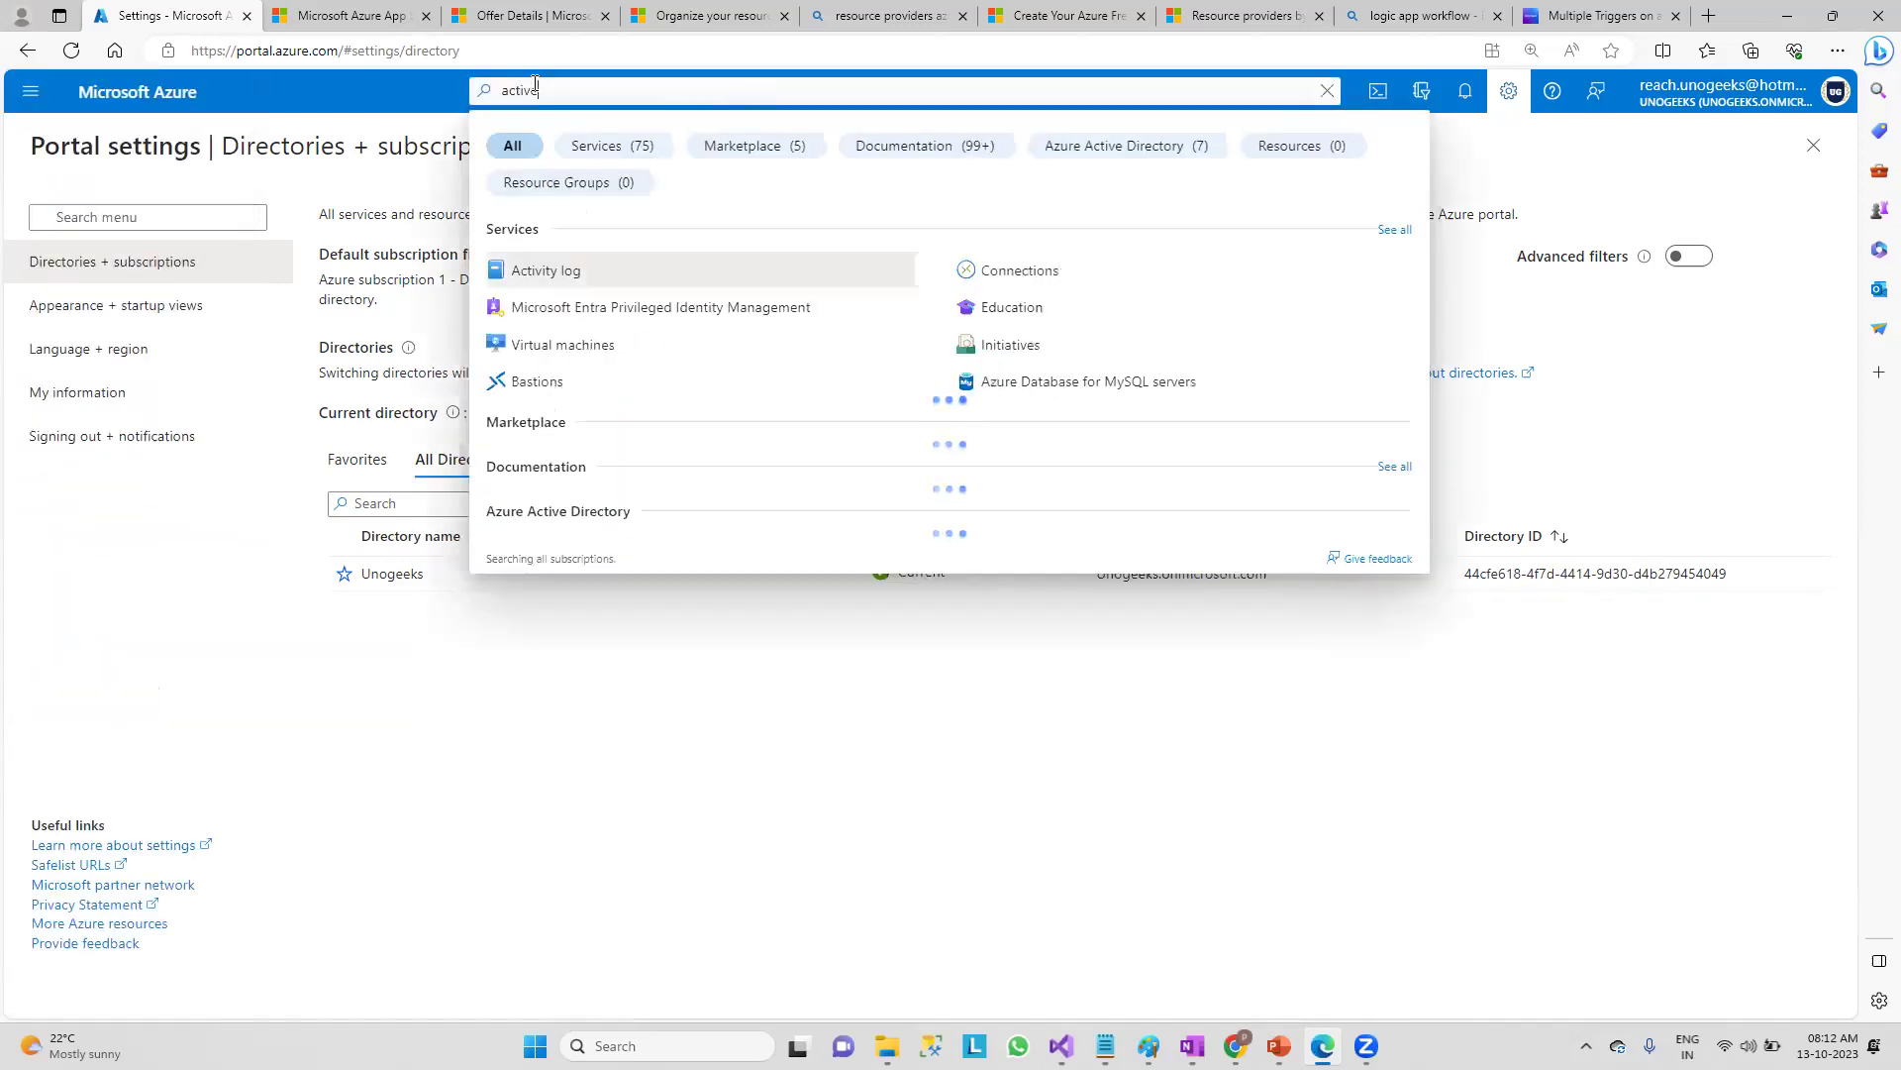
double_click(535, 86)
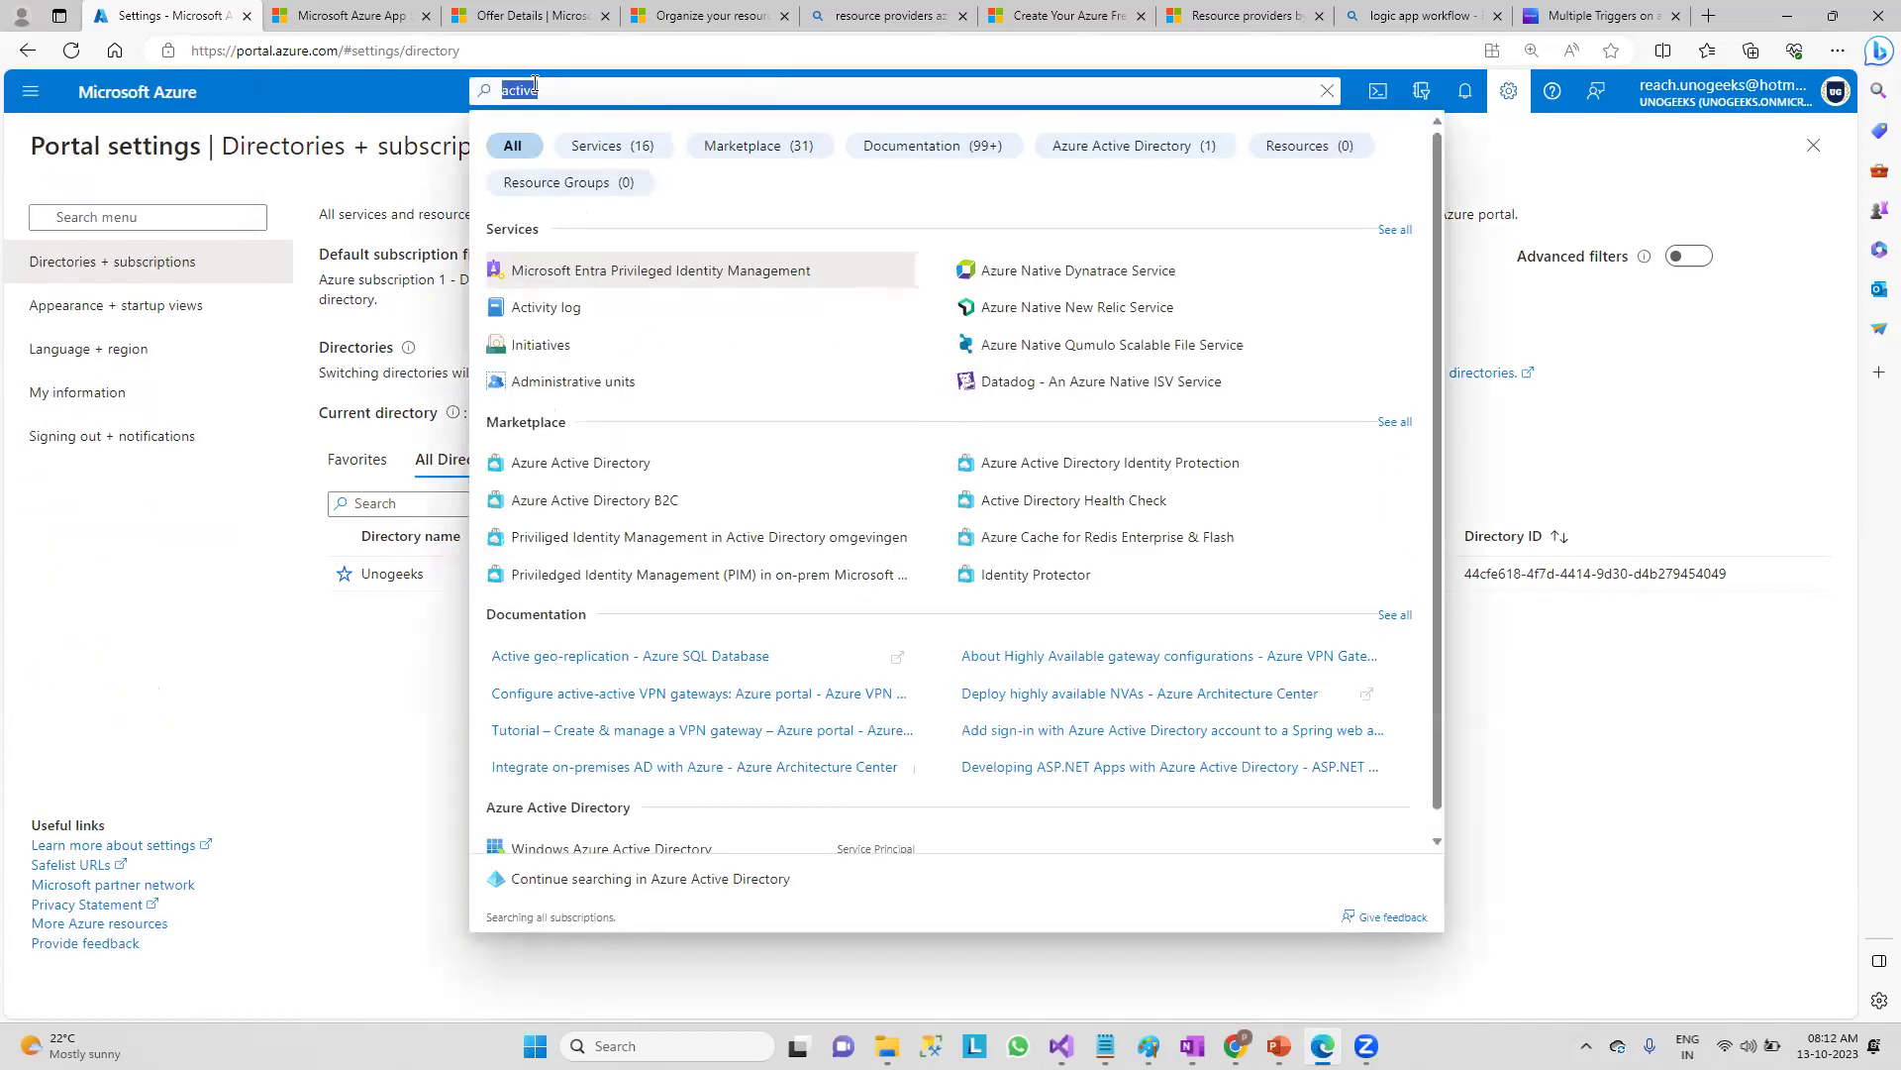
text(azure)
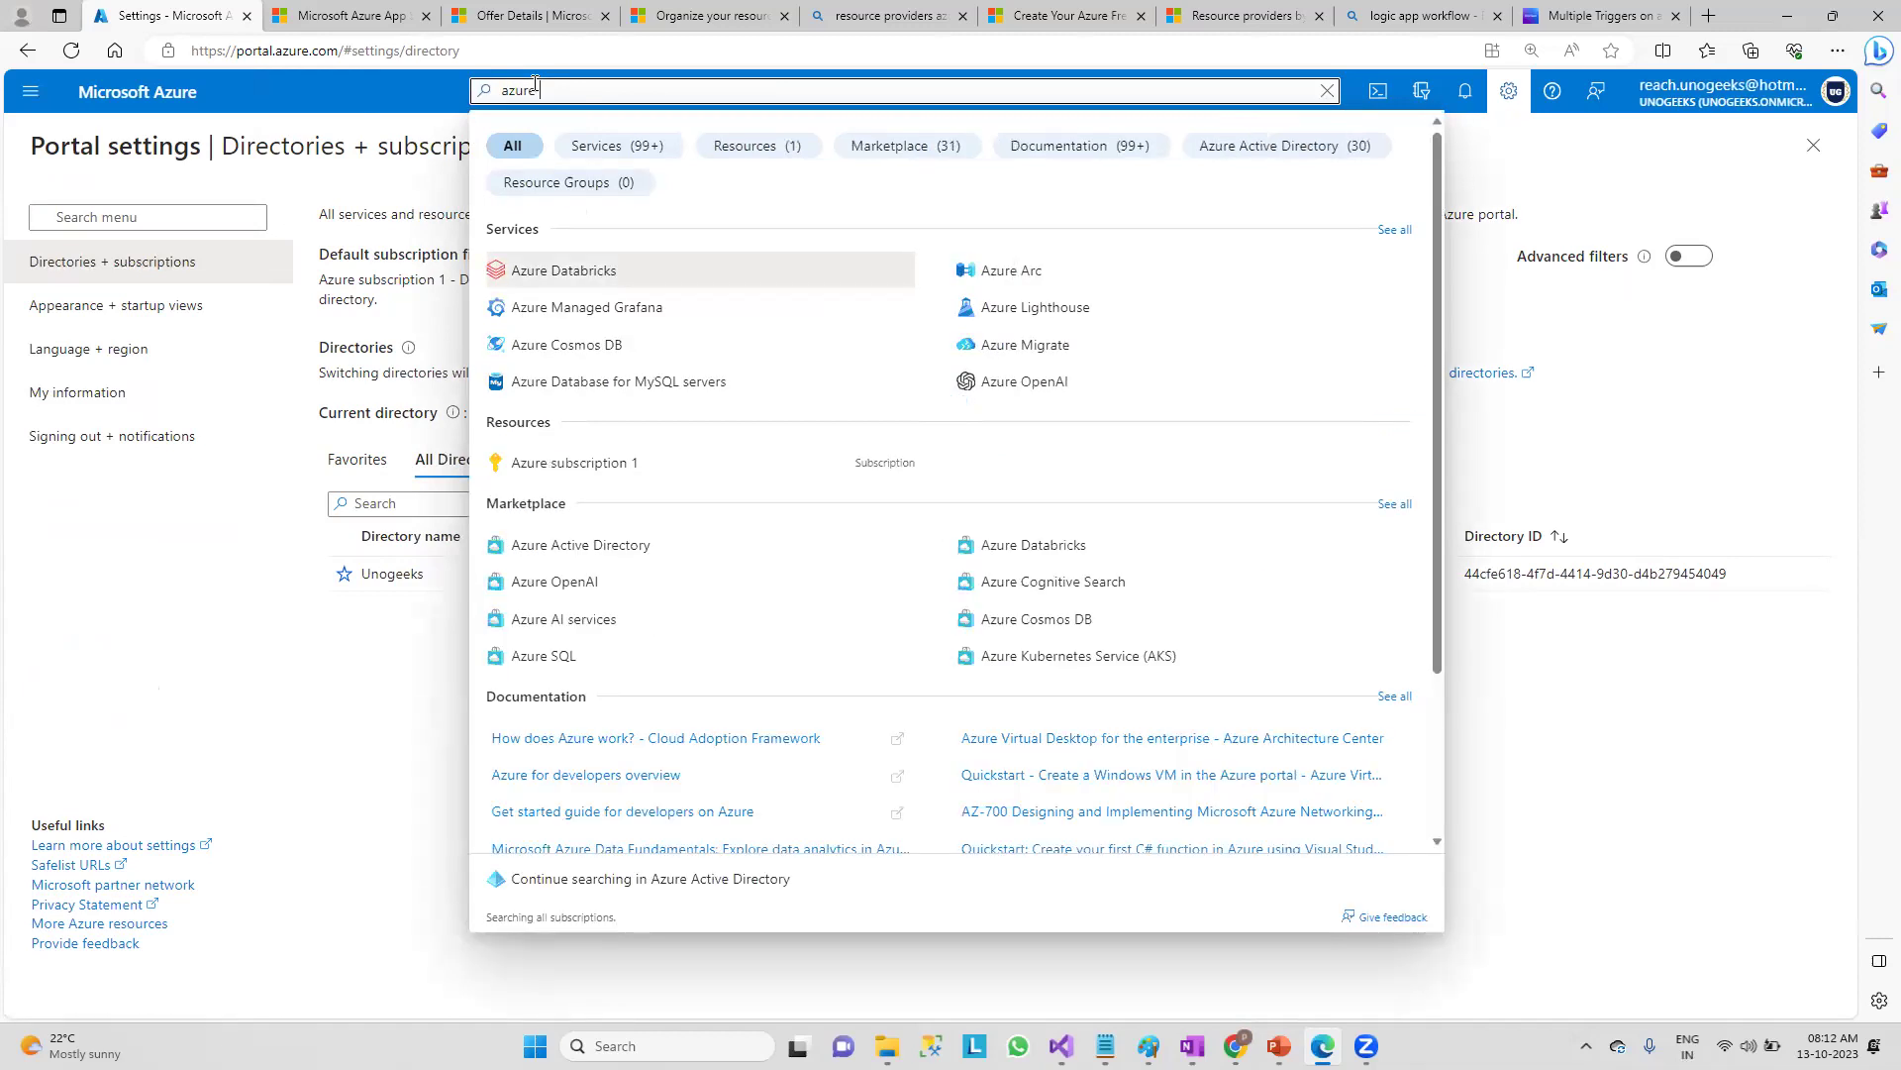
text( ac)
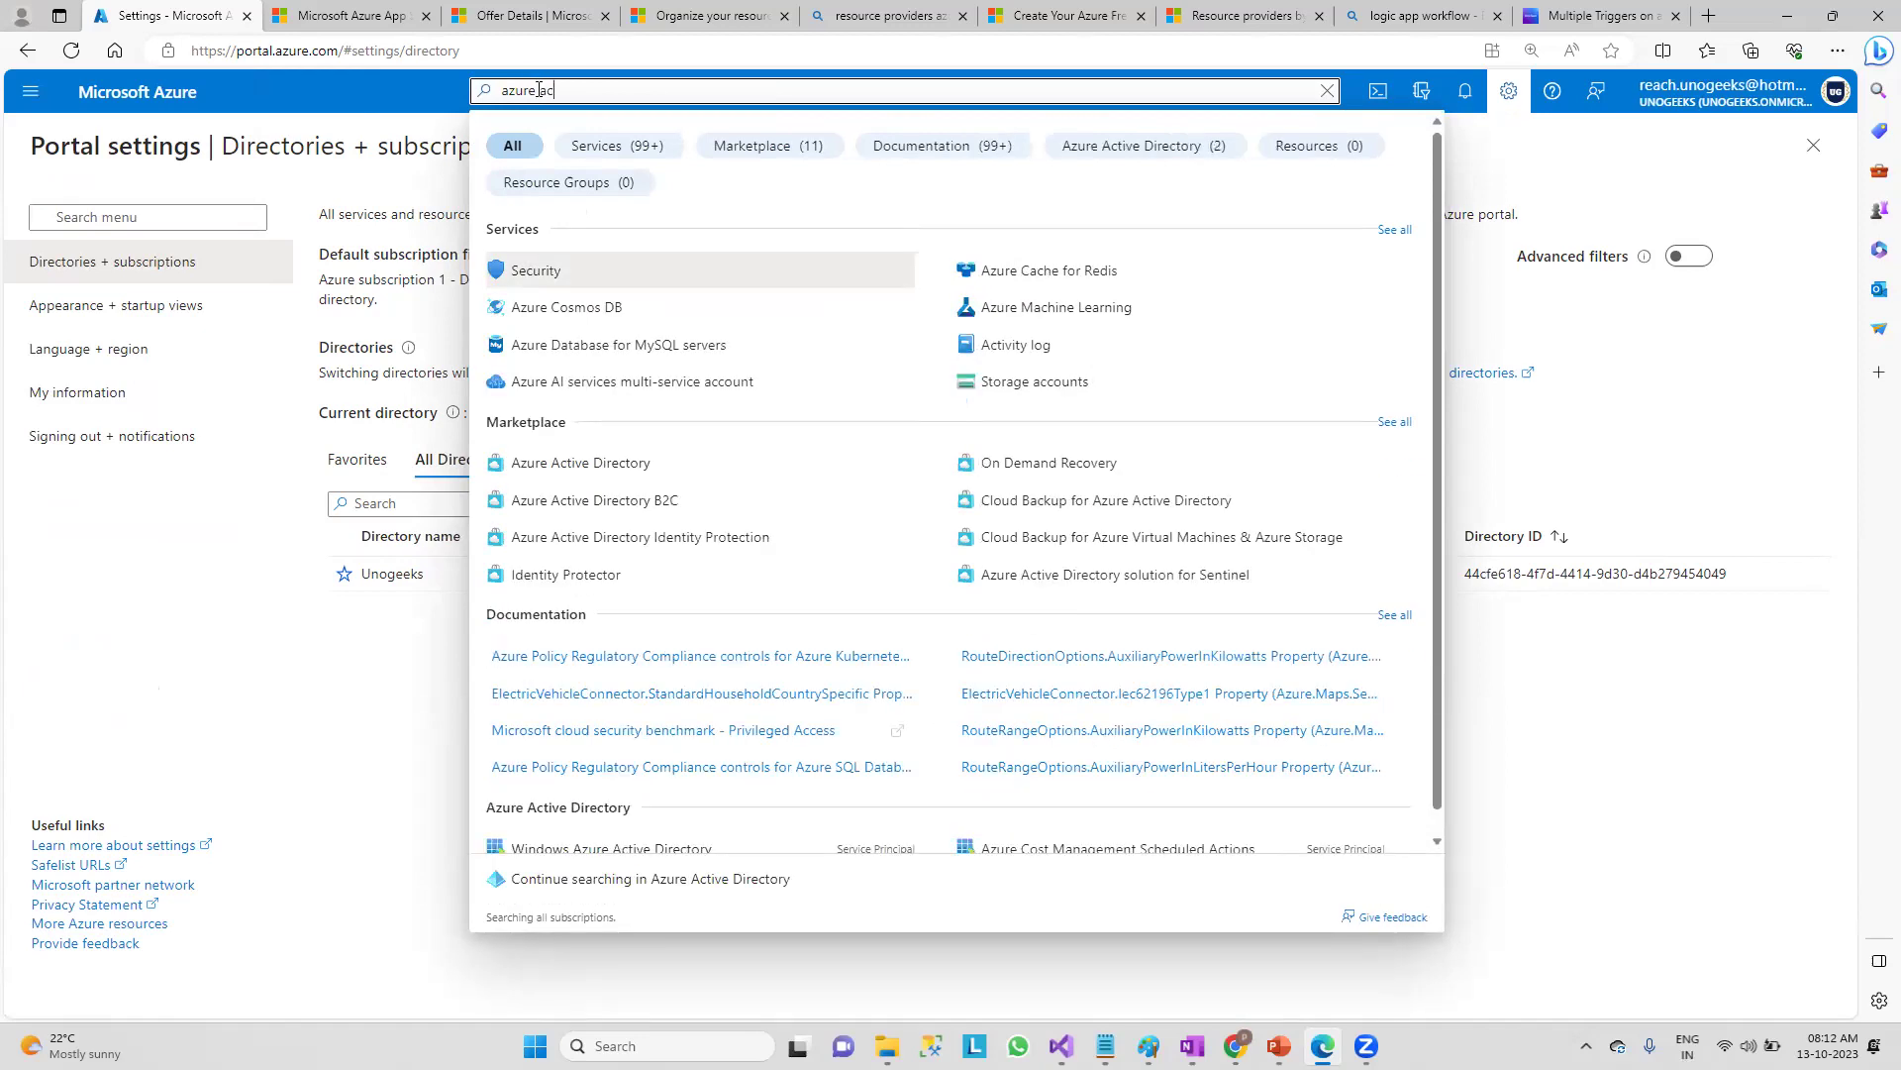
- Search the portal for "AAD" and continue the search in Azure Active Directory to reach the Unogeeks tenant overview
triple_click(539, 91)
text(AAD)
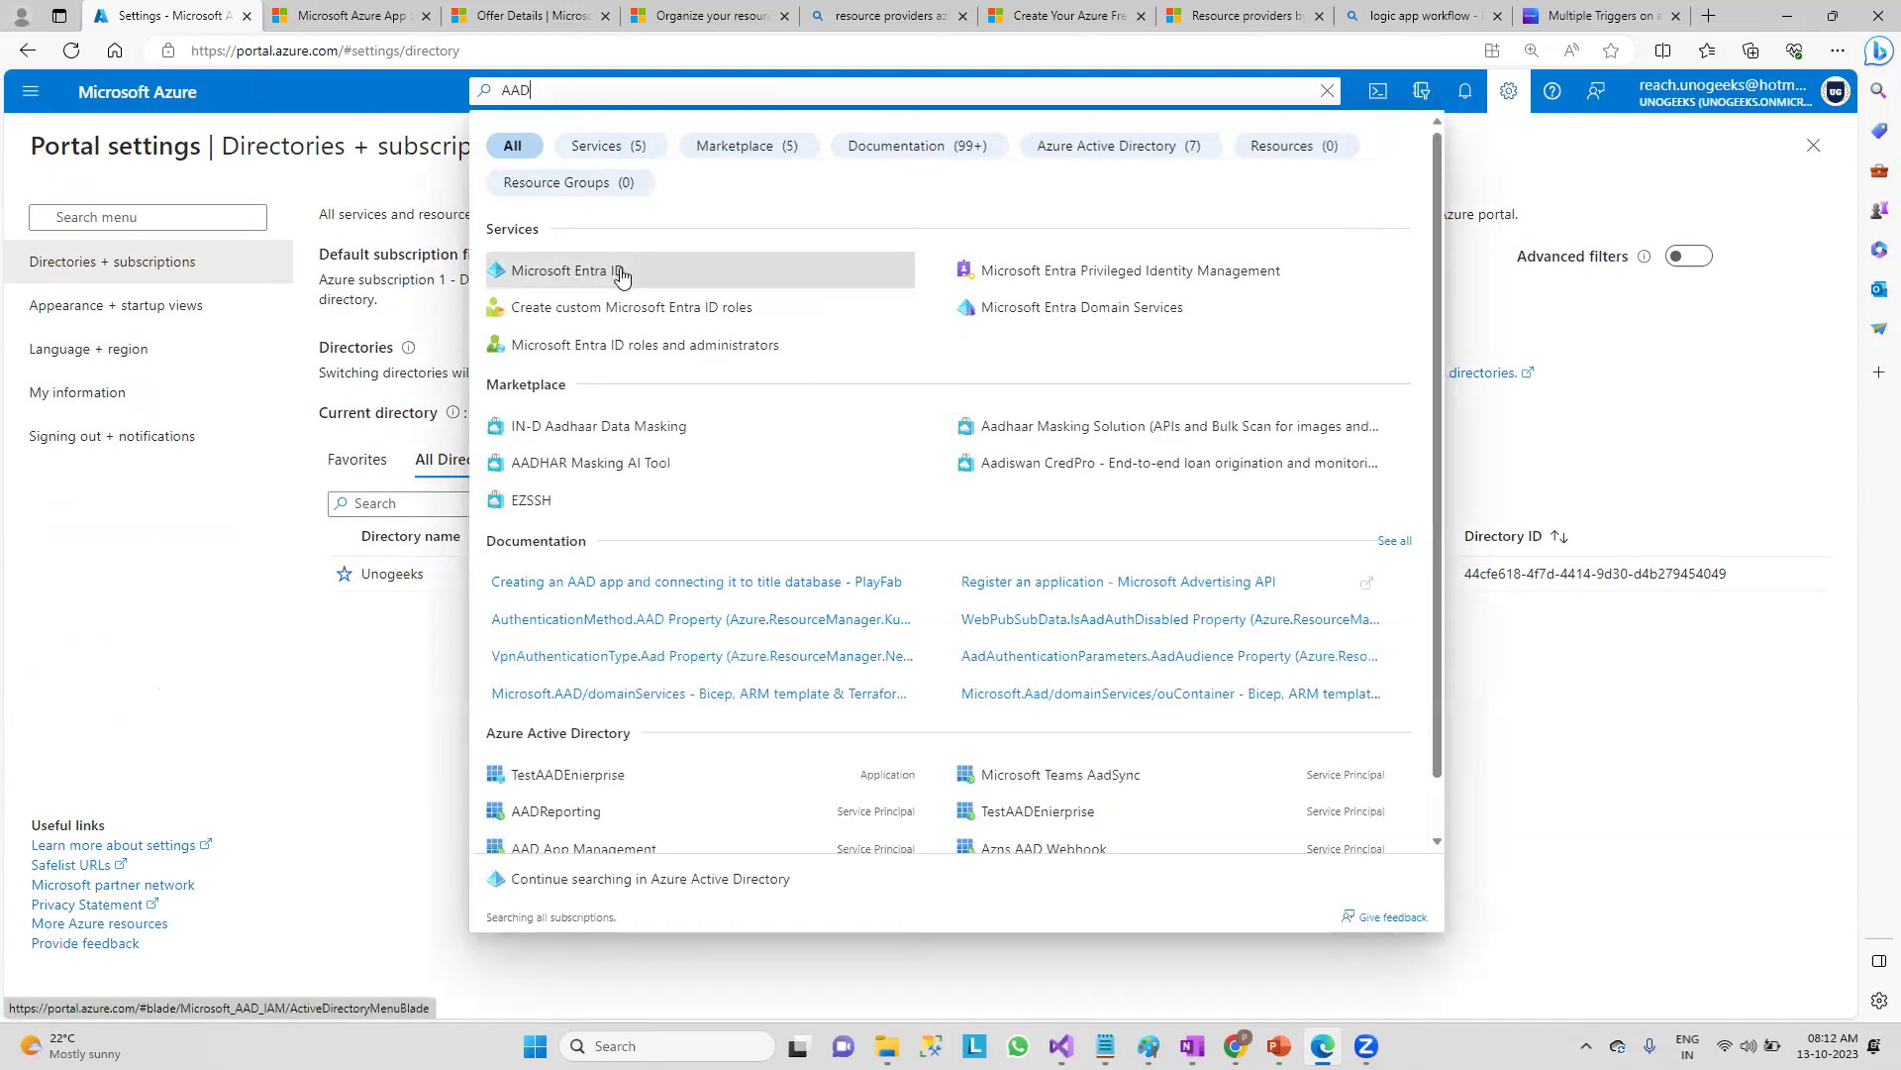
scroll(723, 634, down, 1)
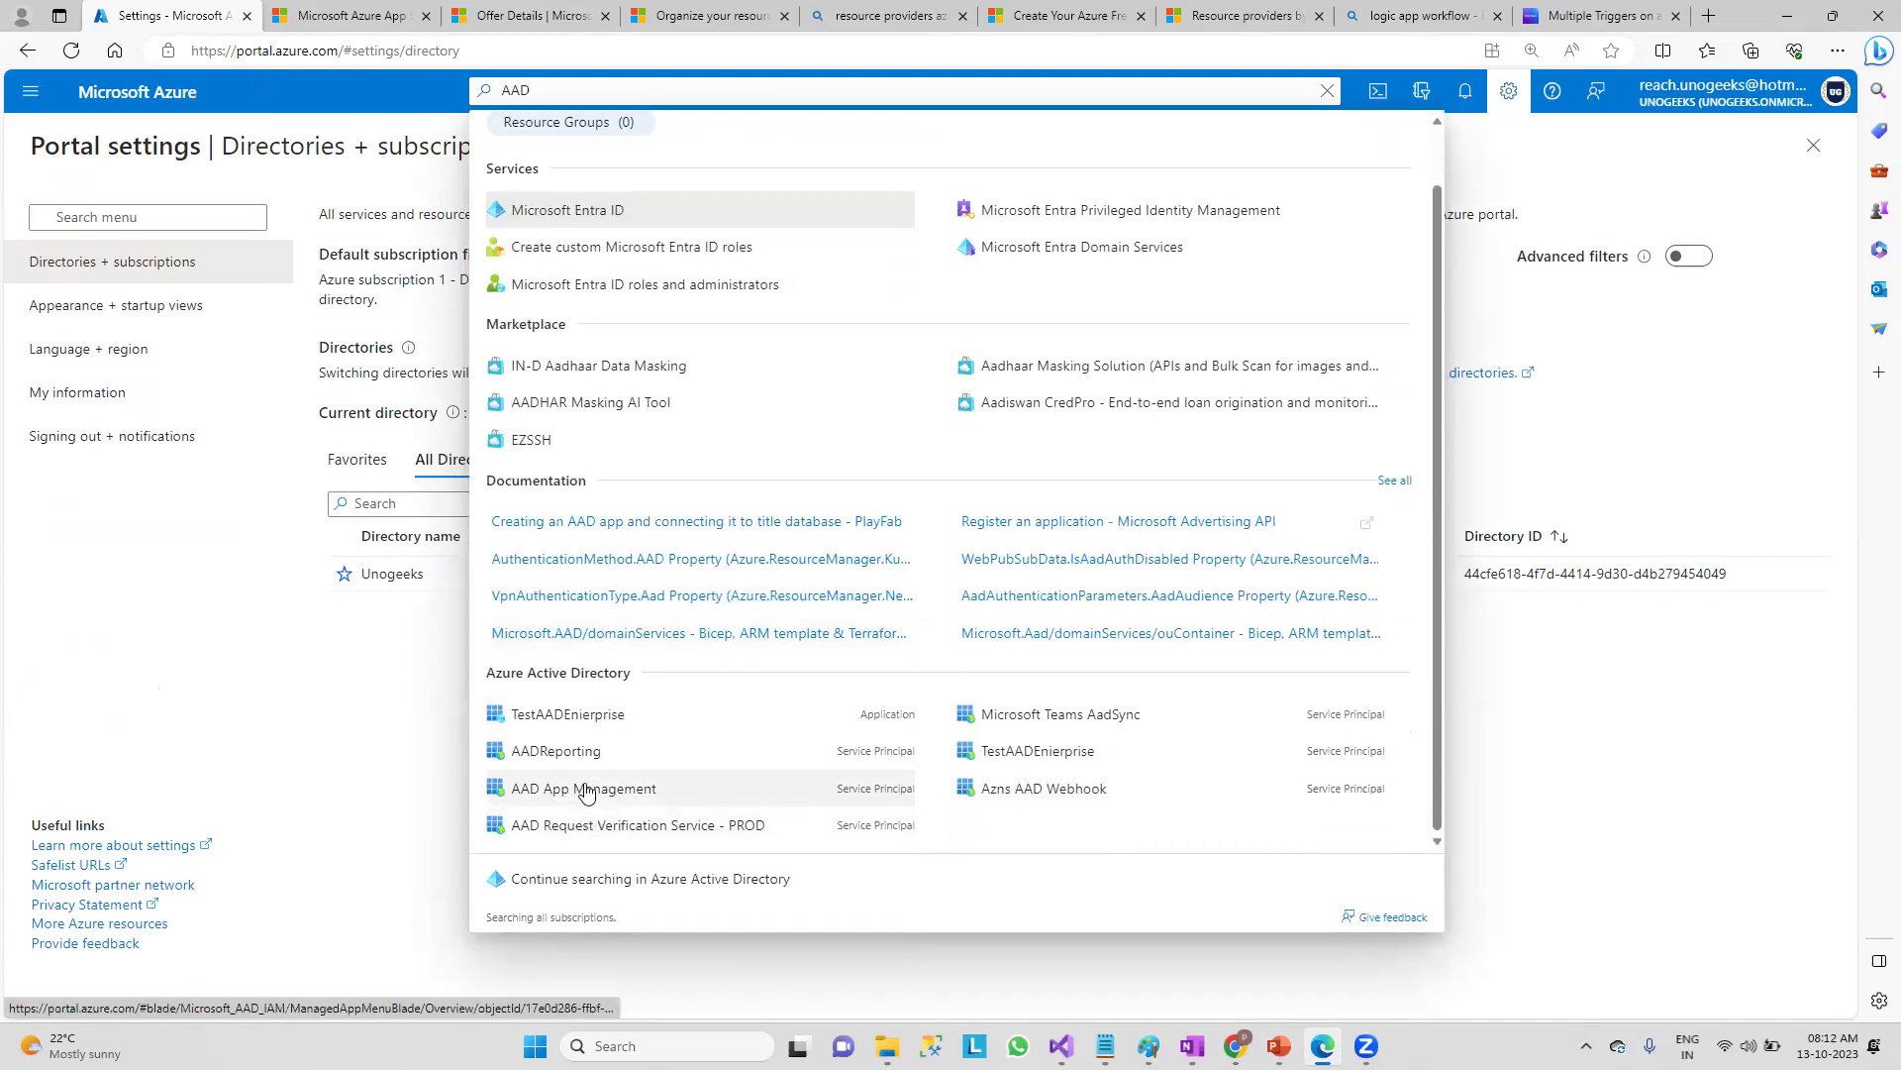
click(584, 874)
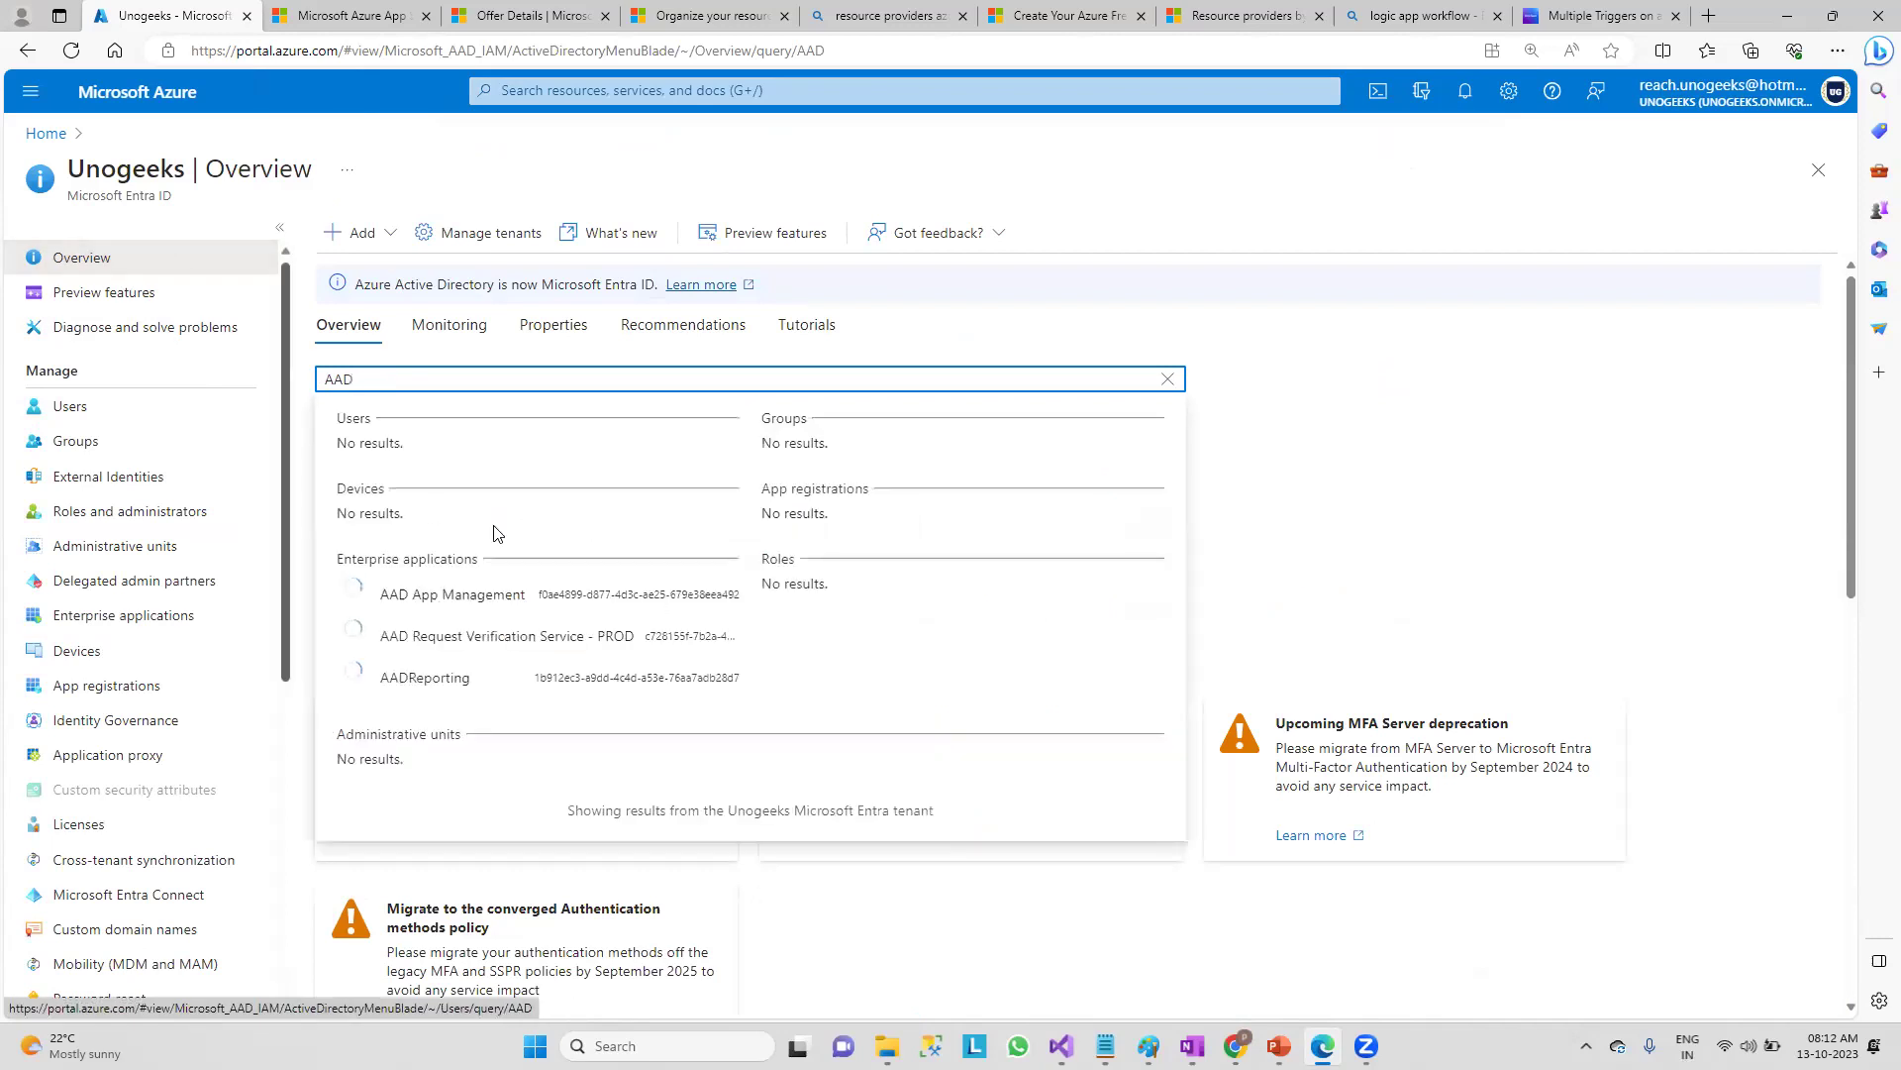
click(1346, 455)
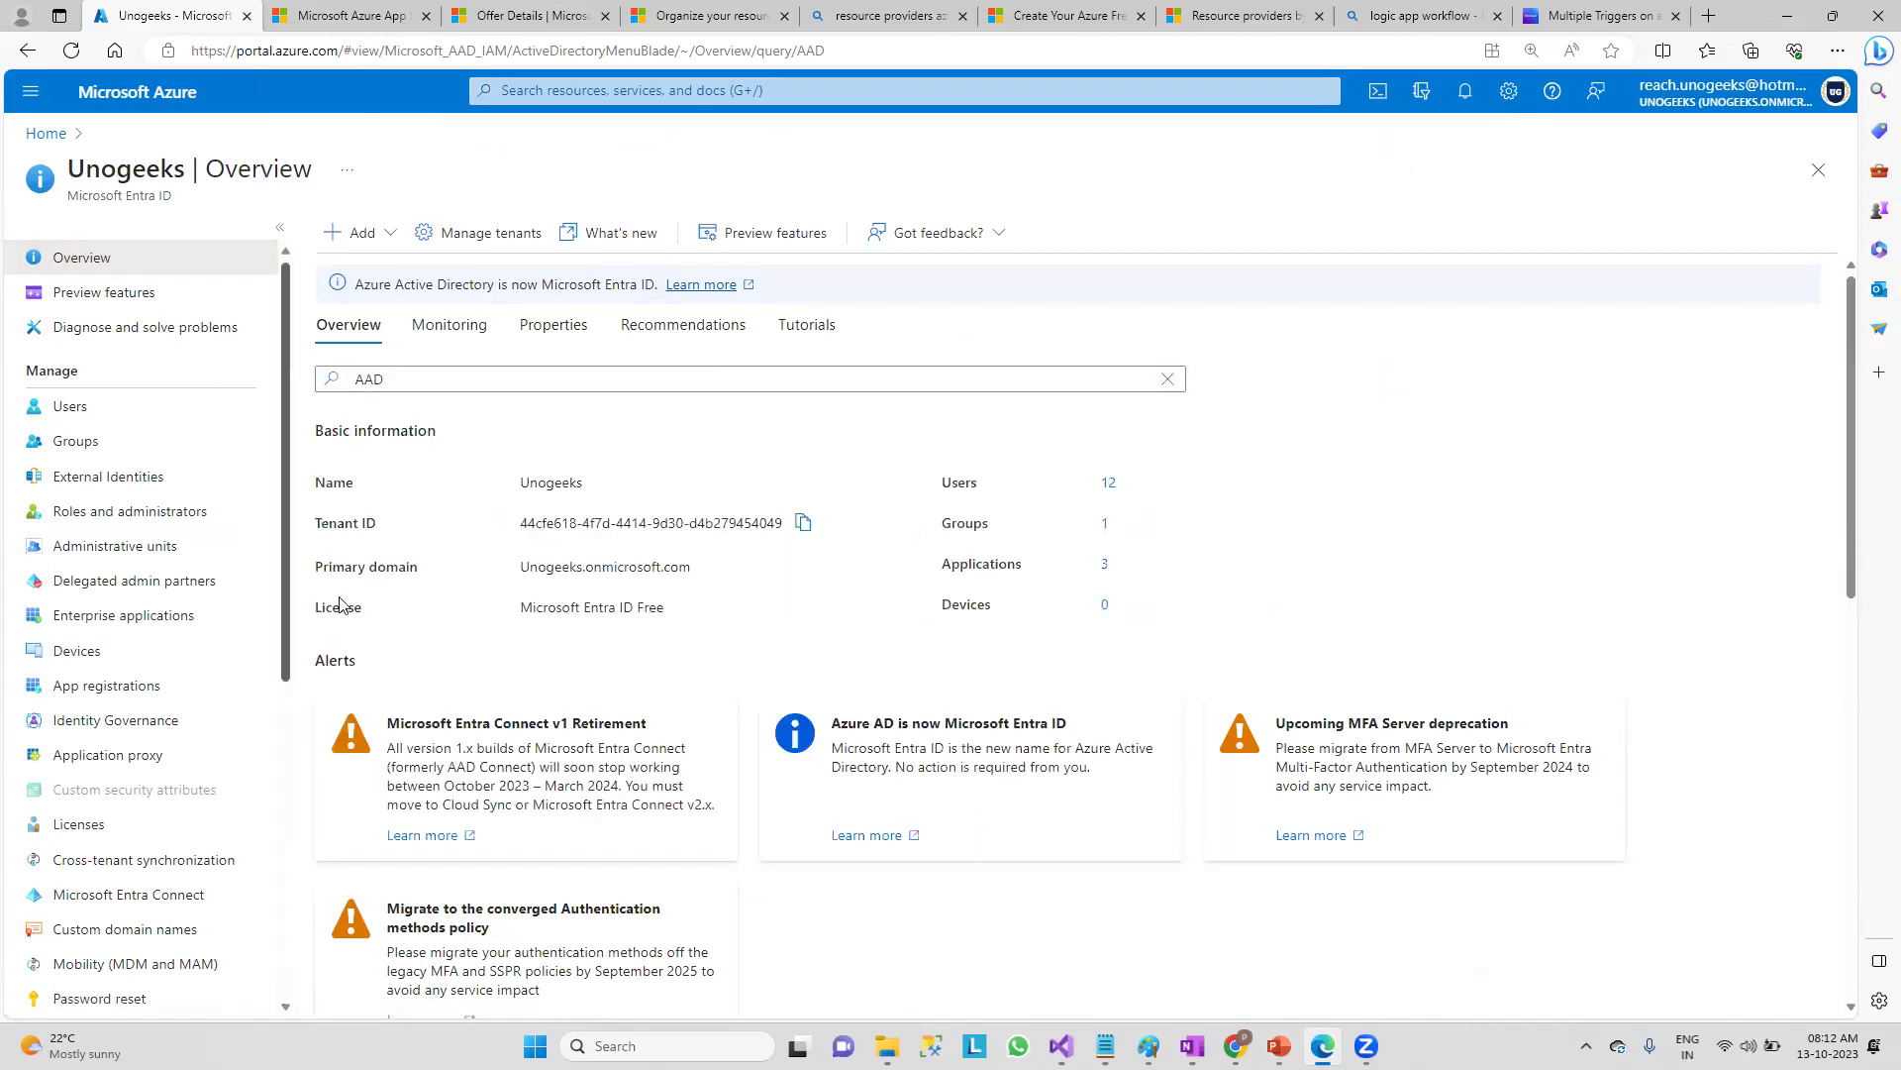
- Examine the tenant's Roles and administrators, including access reviews and all roles, and return to the Unogeeks overview
click(97, 511)
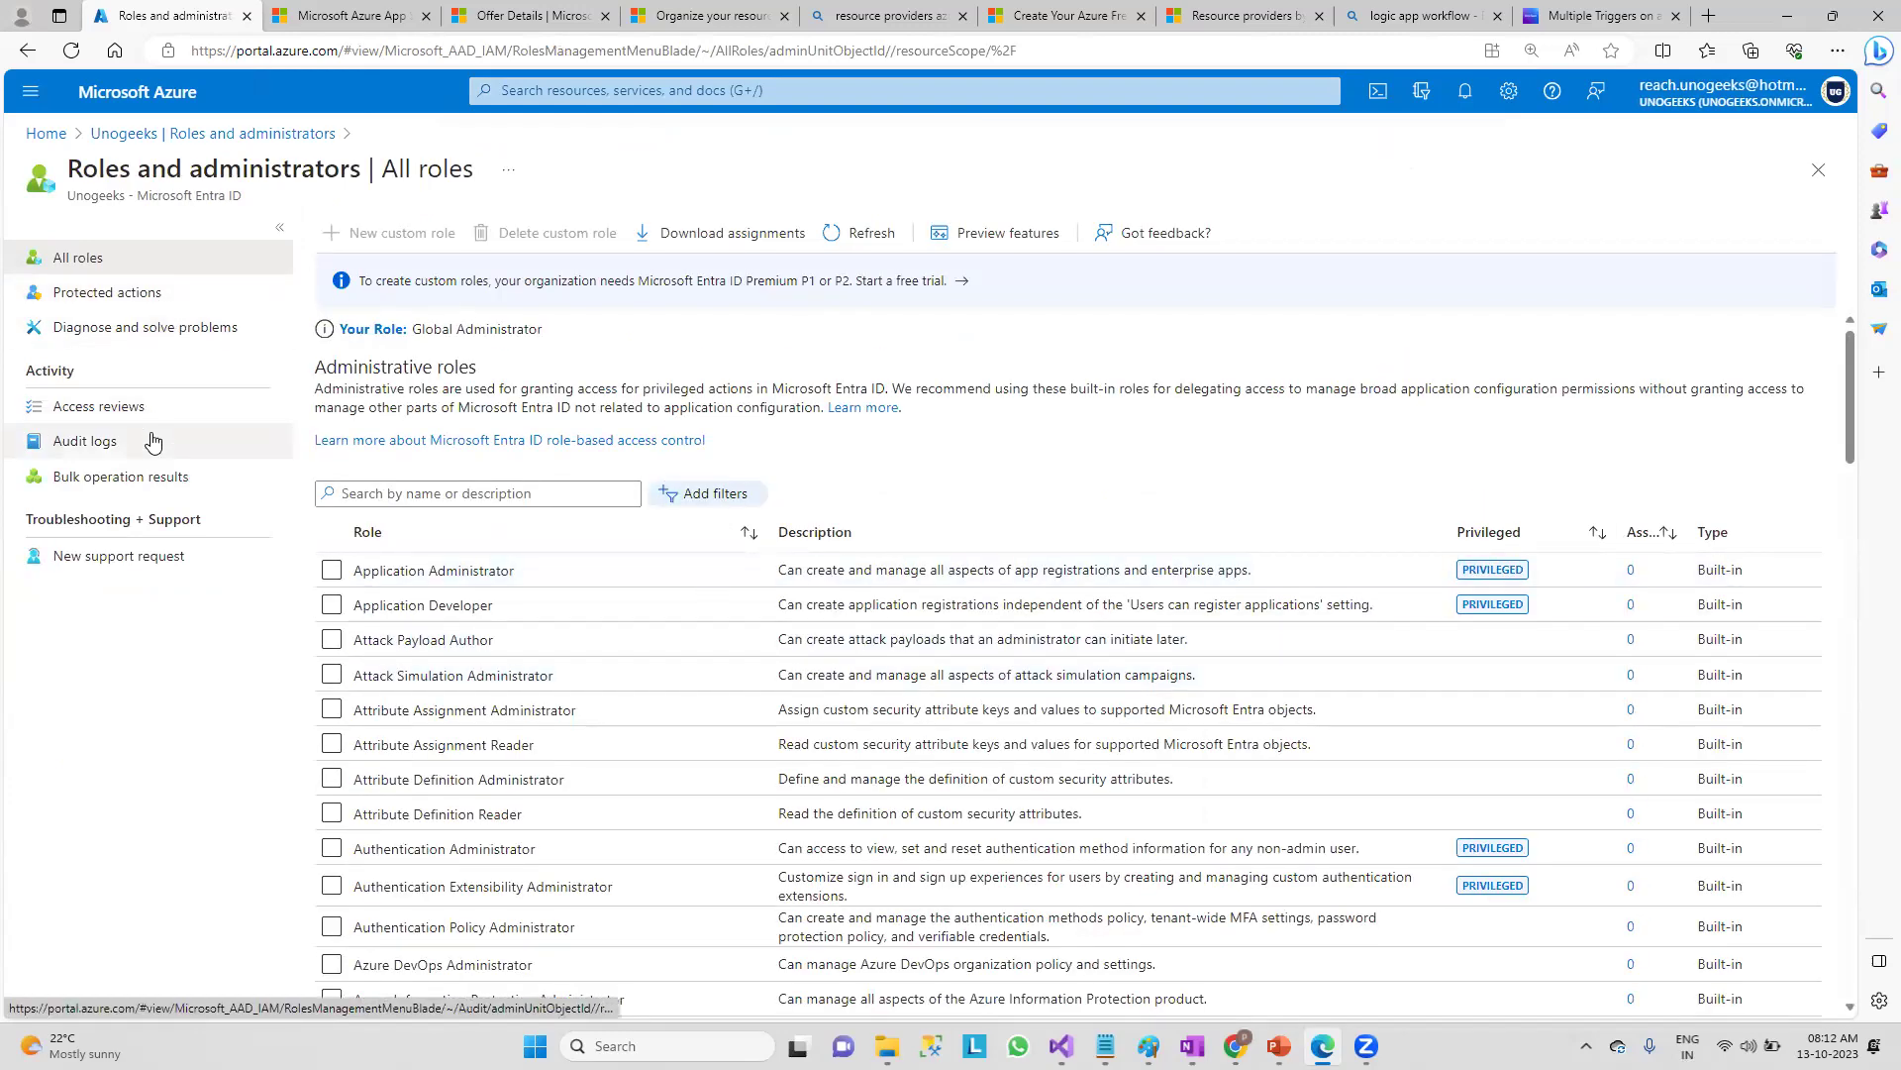
click(142, 408)
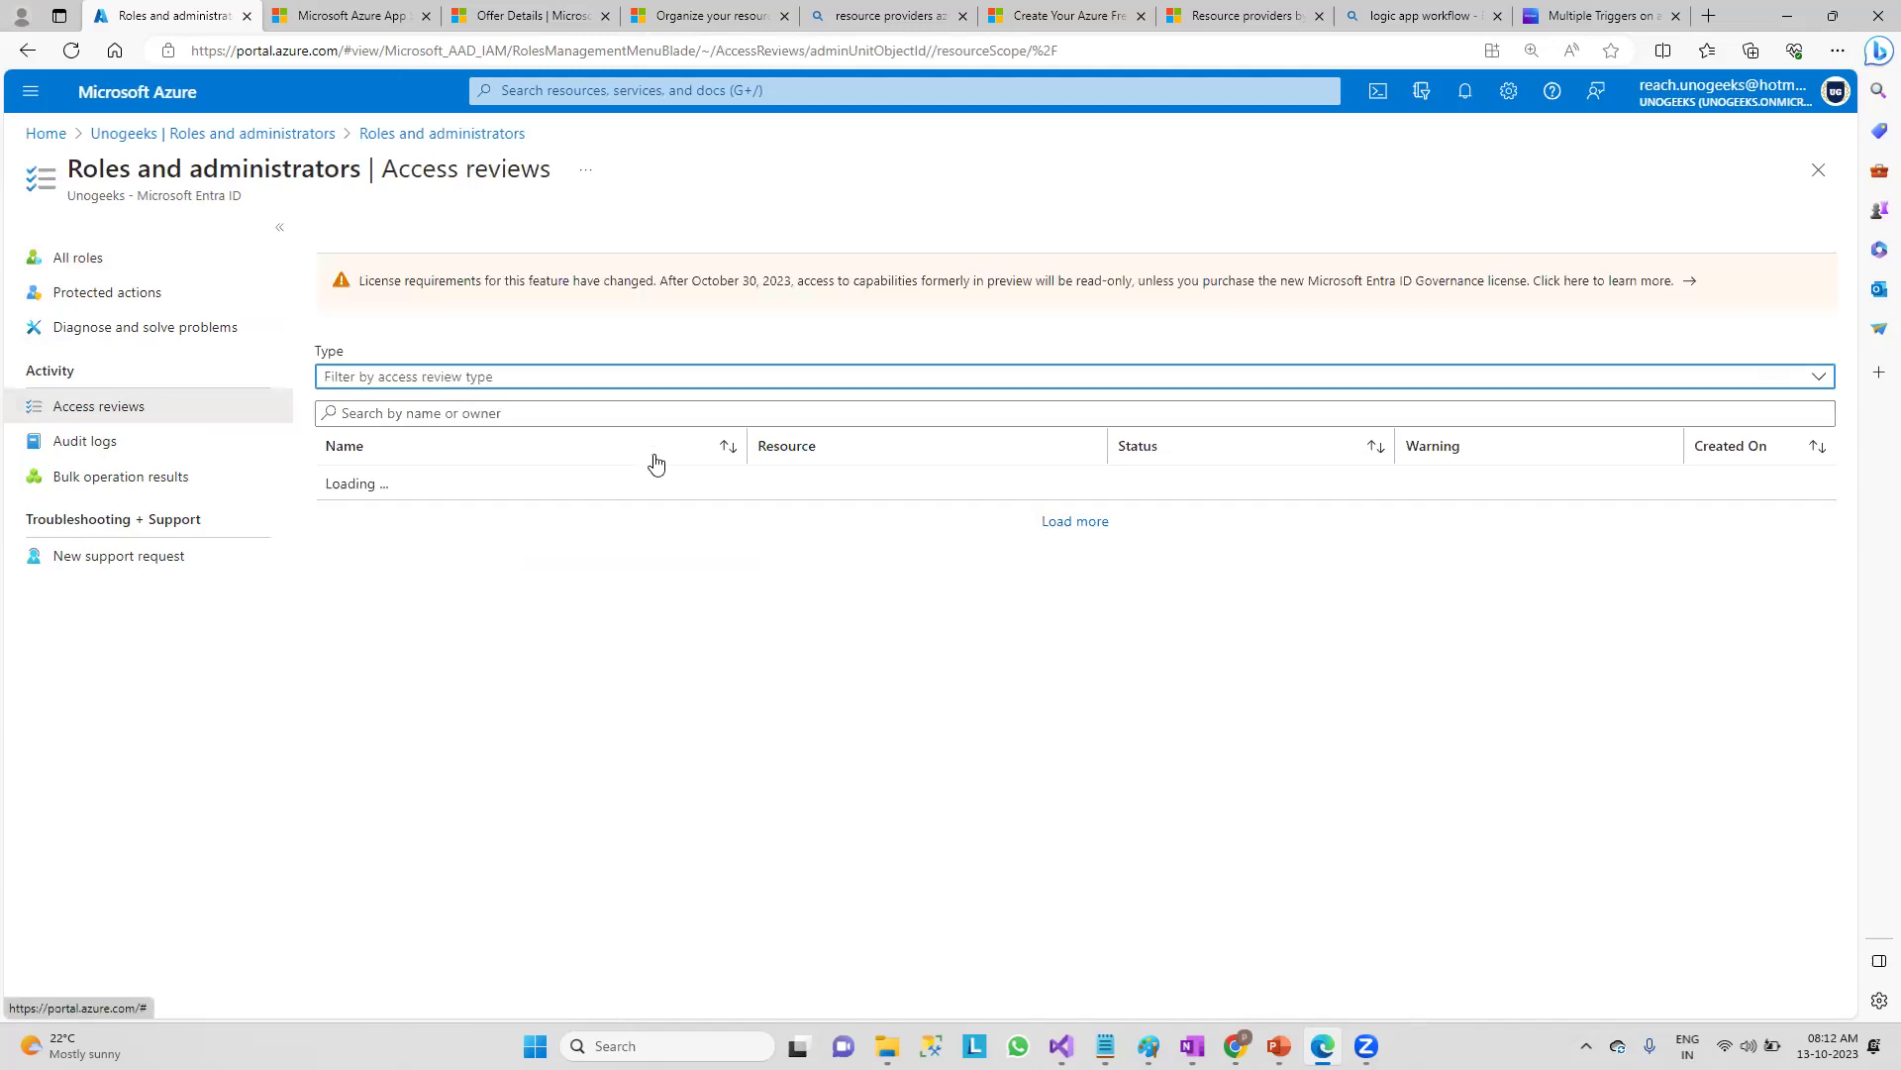
click(105, 261)
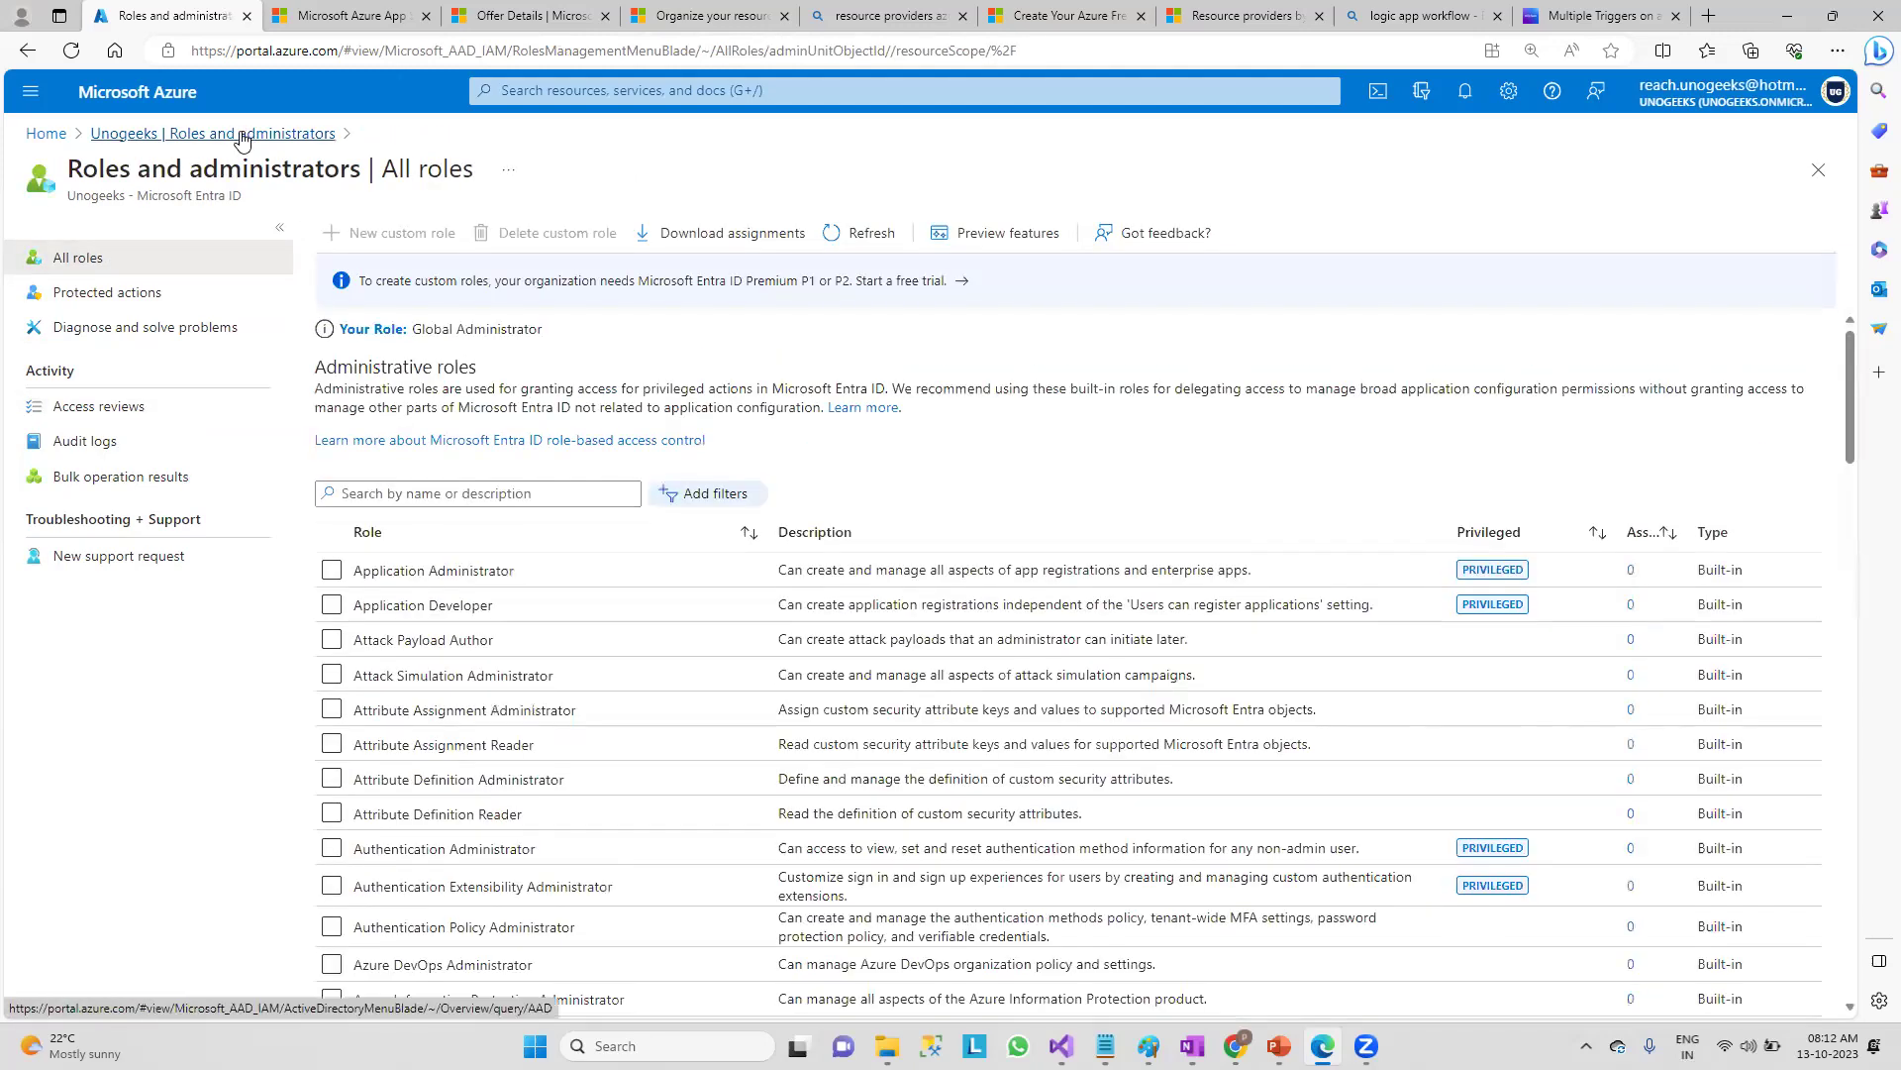
click(241, 138)
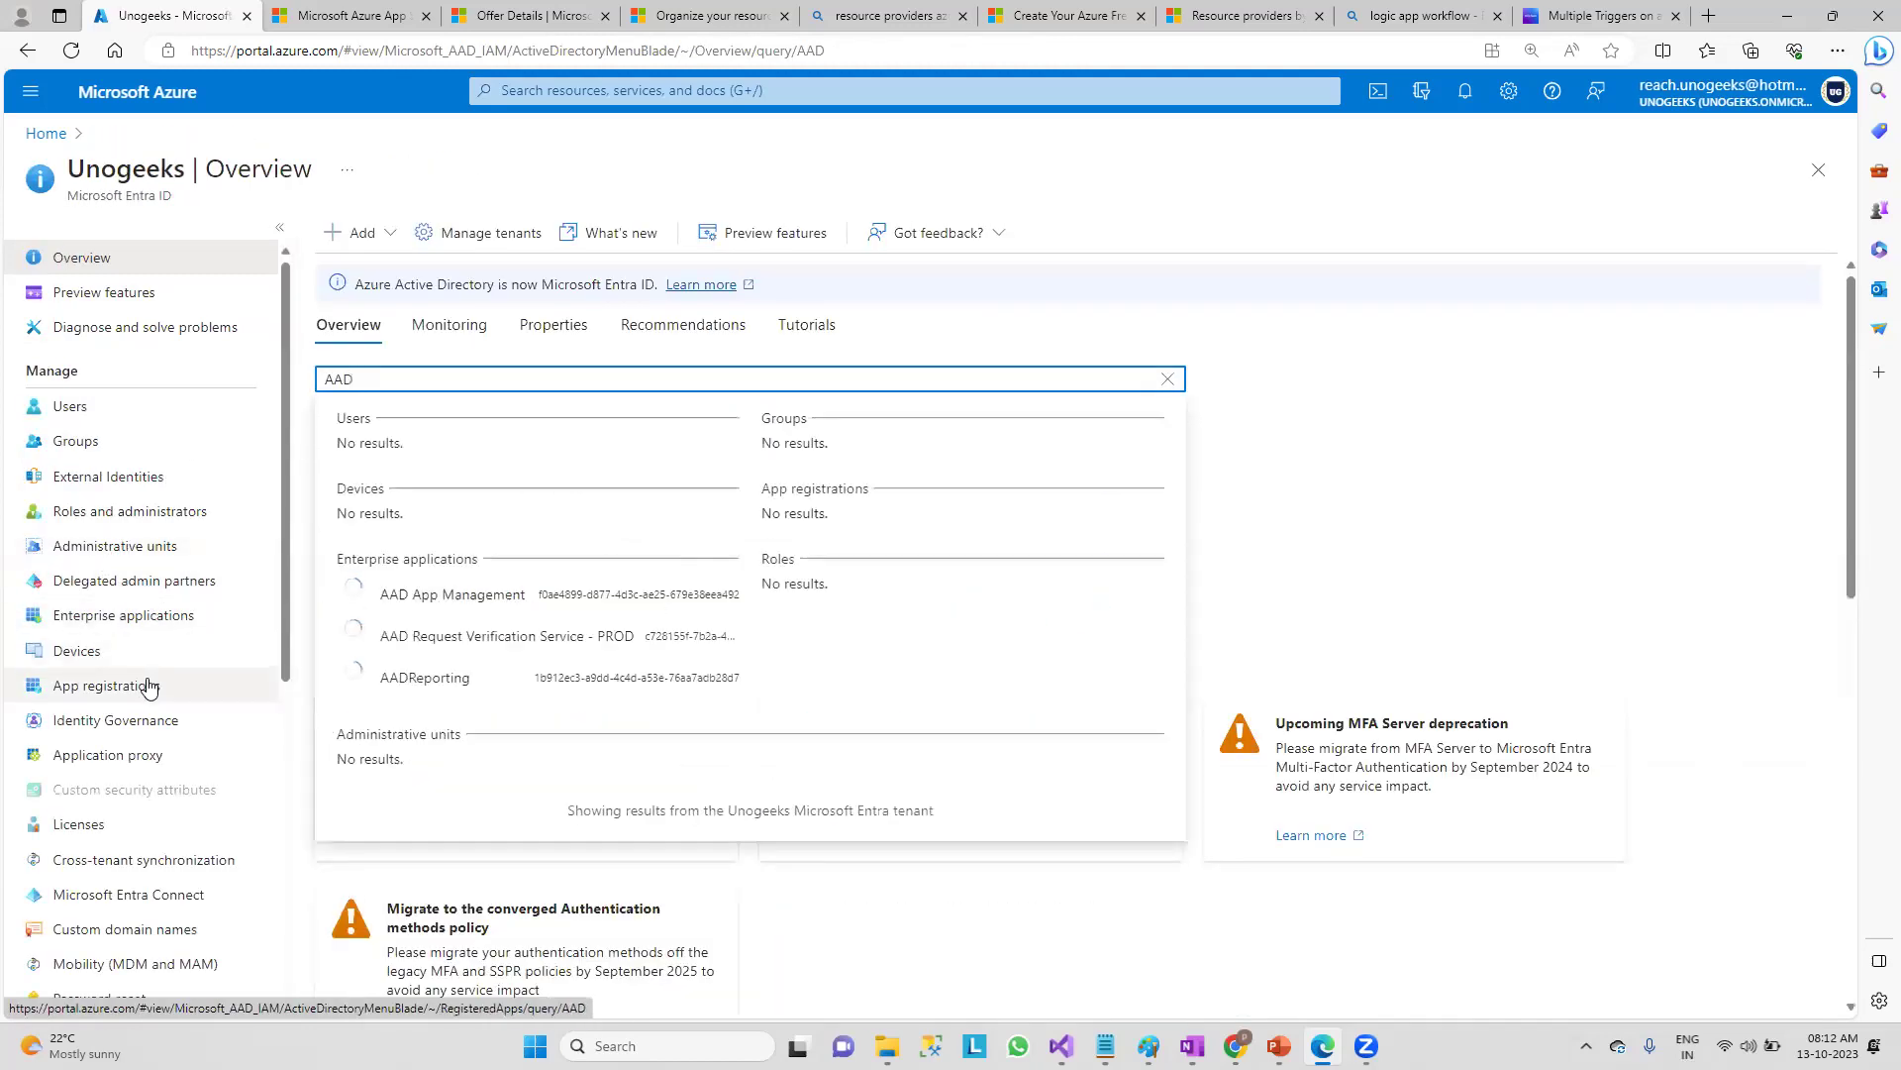
- Open the tenant's Users list and examine individual users' principal names and user types
scroll(106, 694, down, 2)
scroll(99, 594, up, 2)
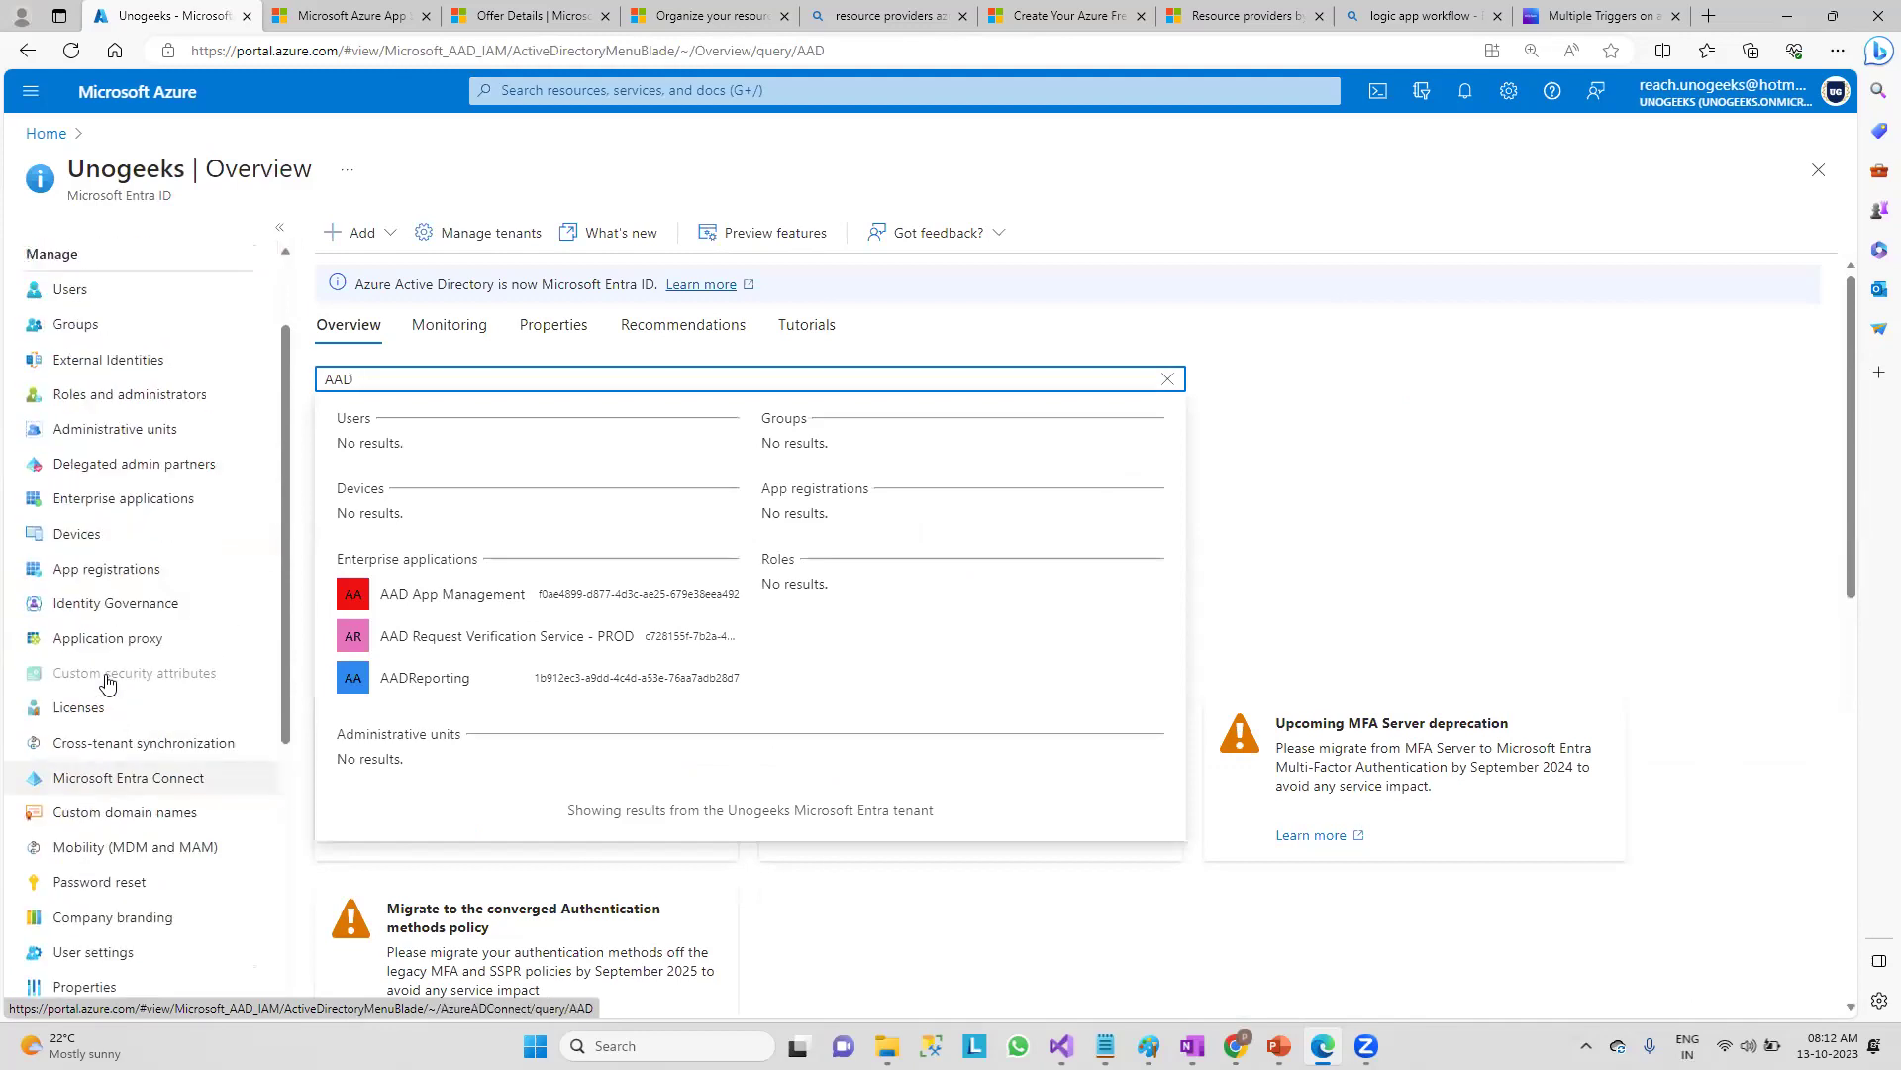
click(73, 412)
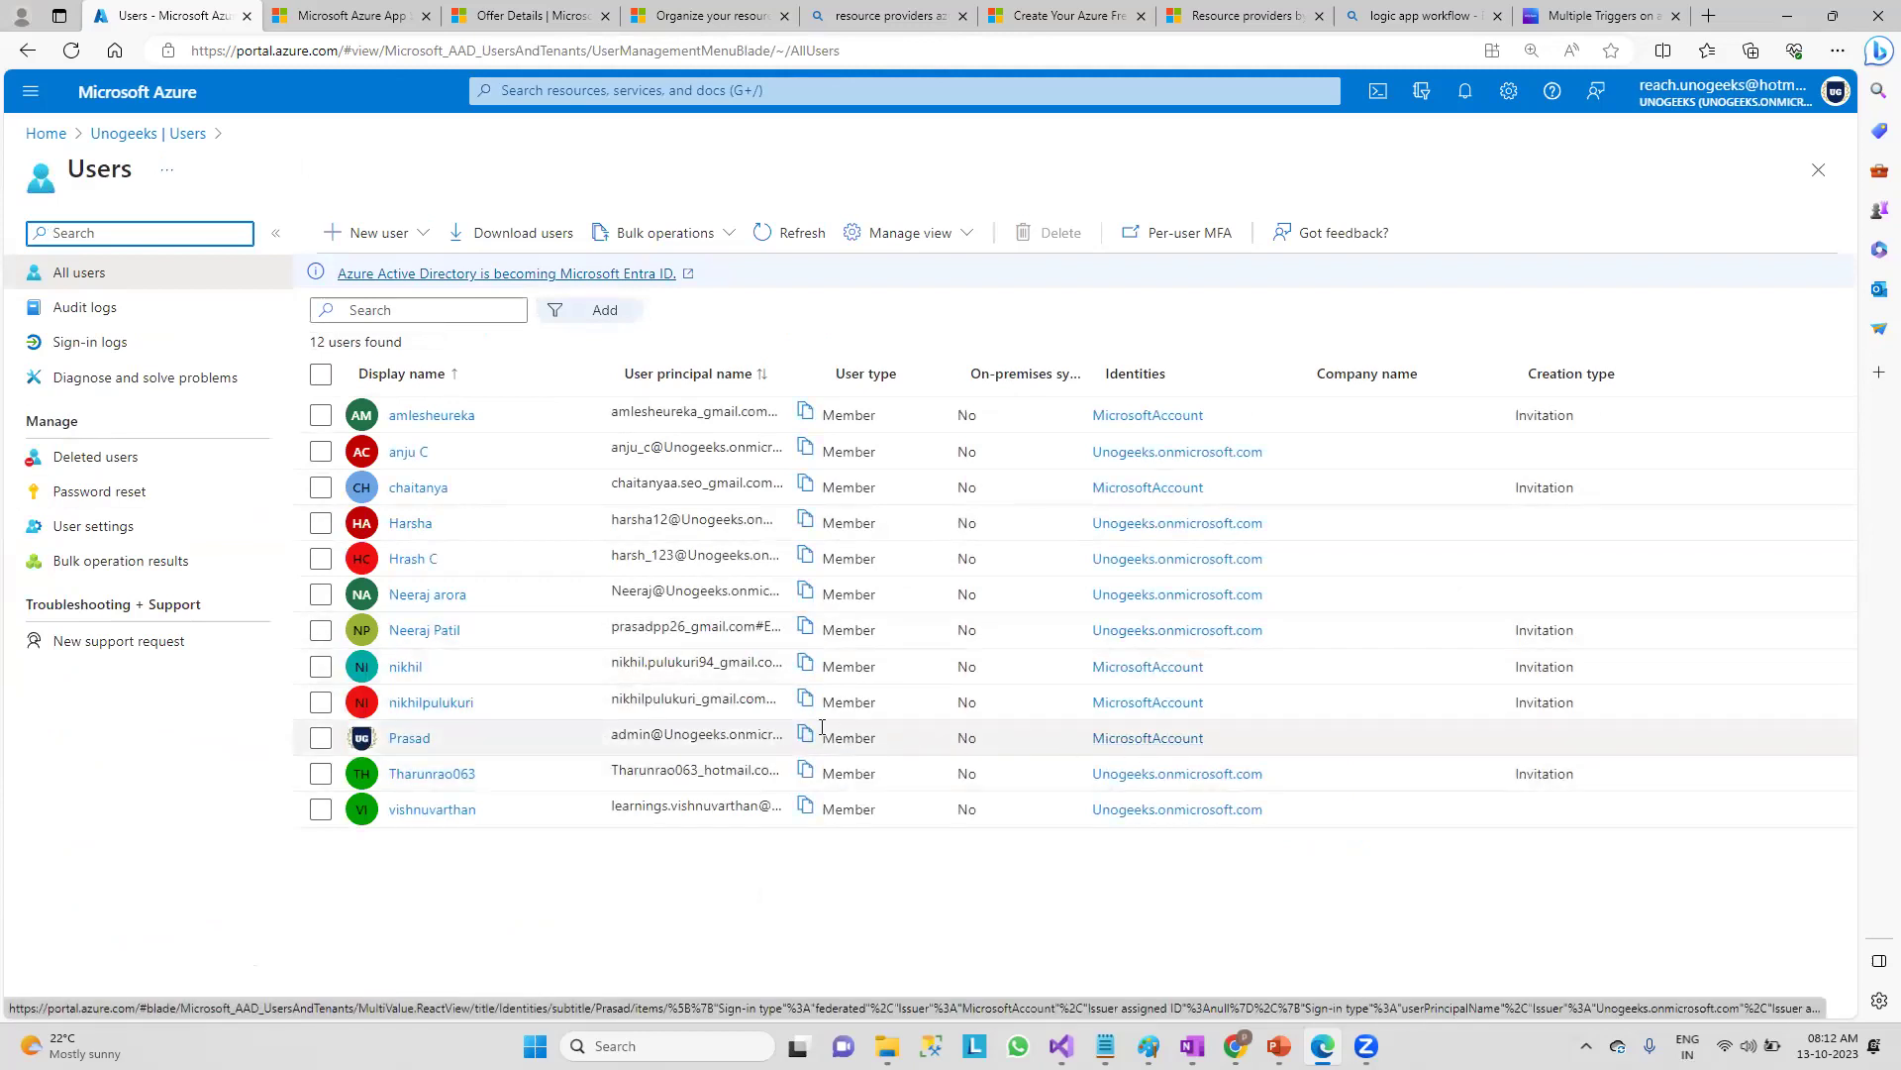
drag(876, 735, 864, 733)
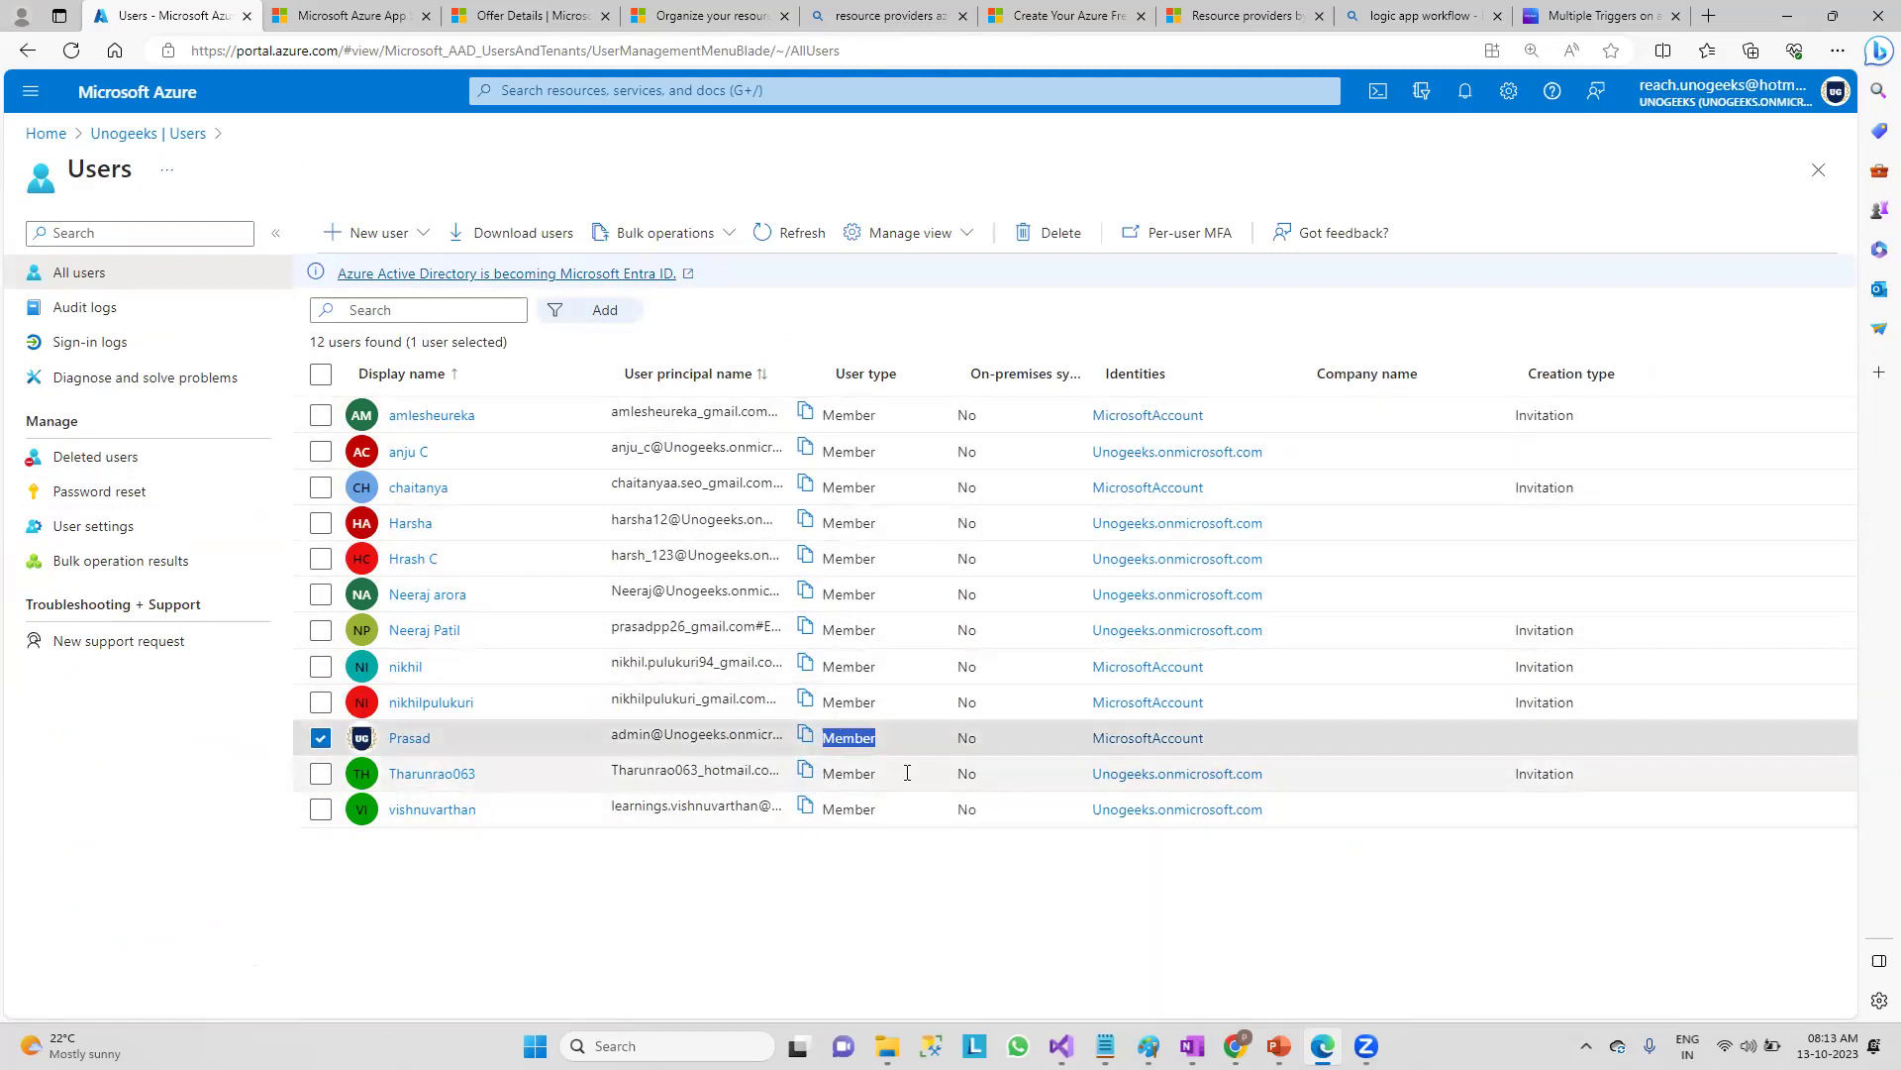
triple_click(673, 624)
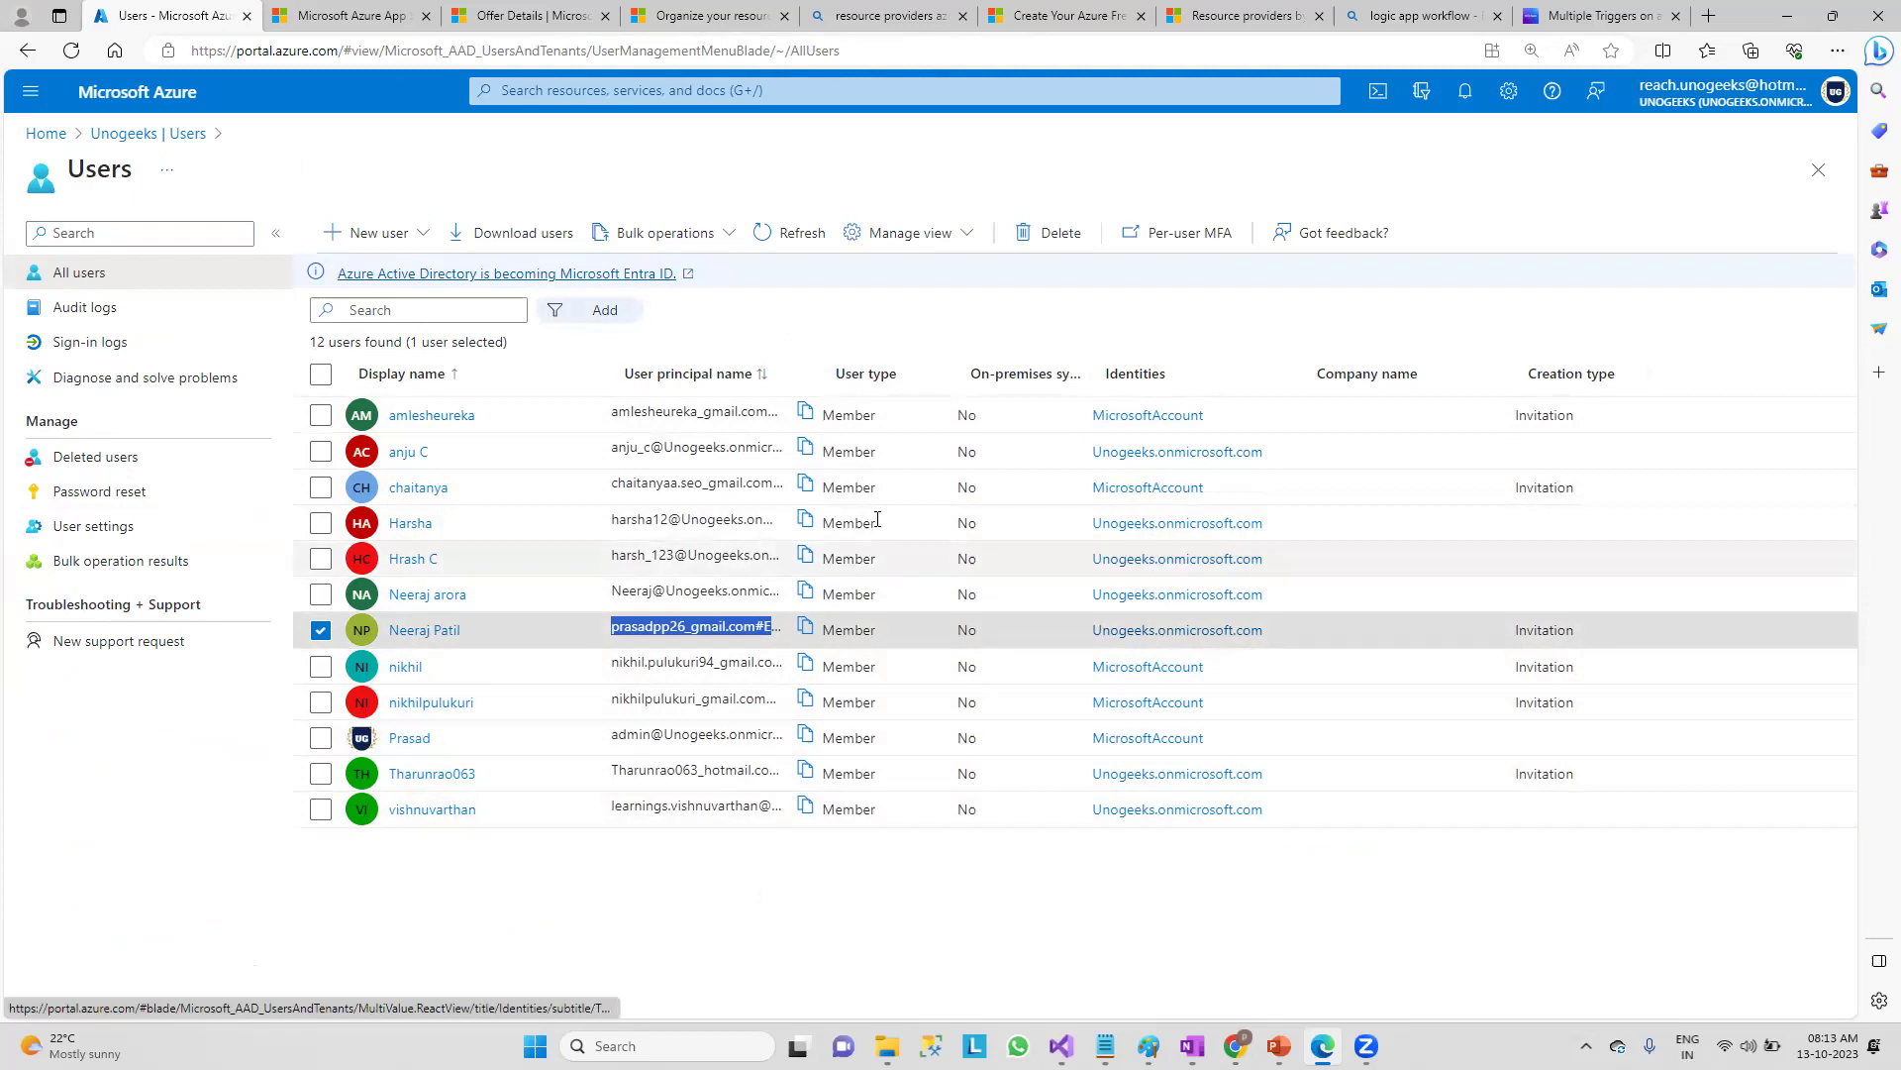
click(827, 410)
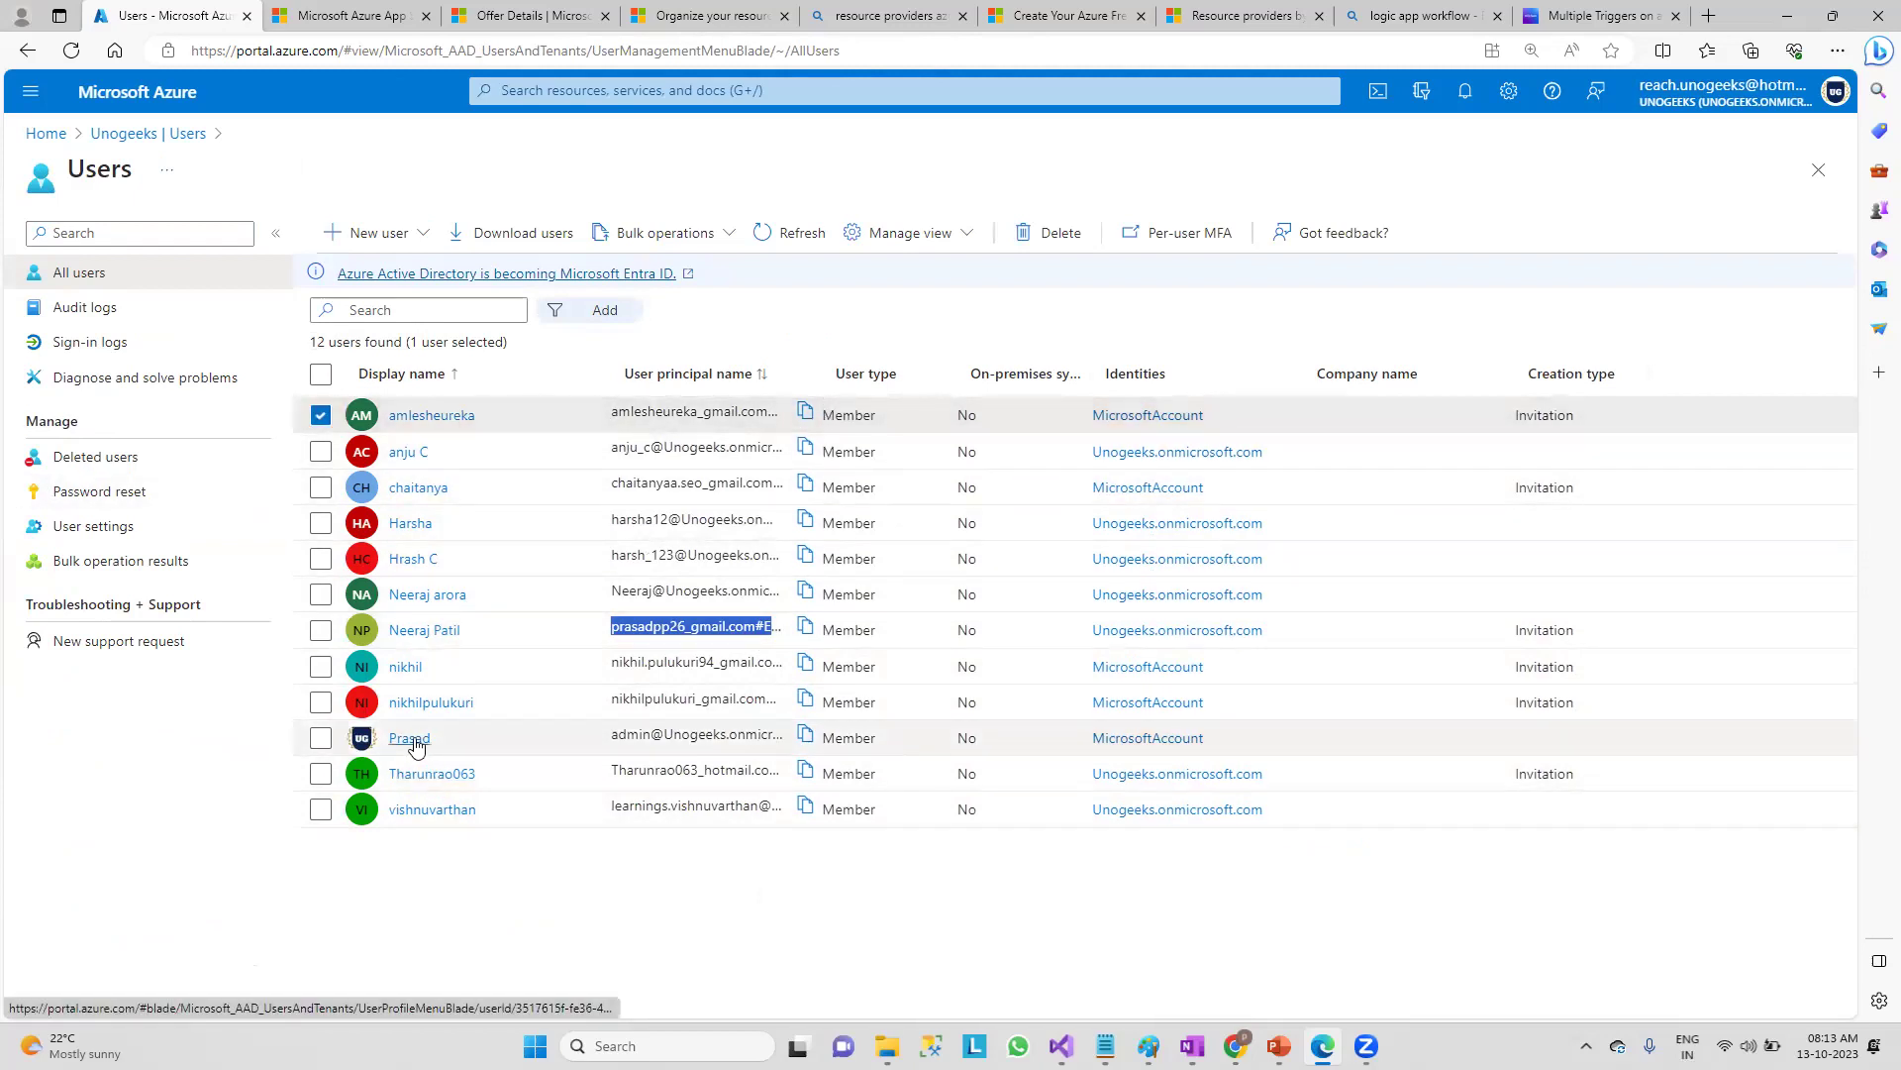
click(805, 734)
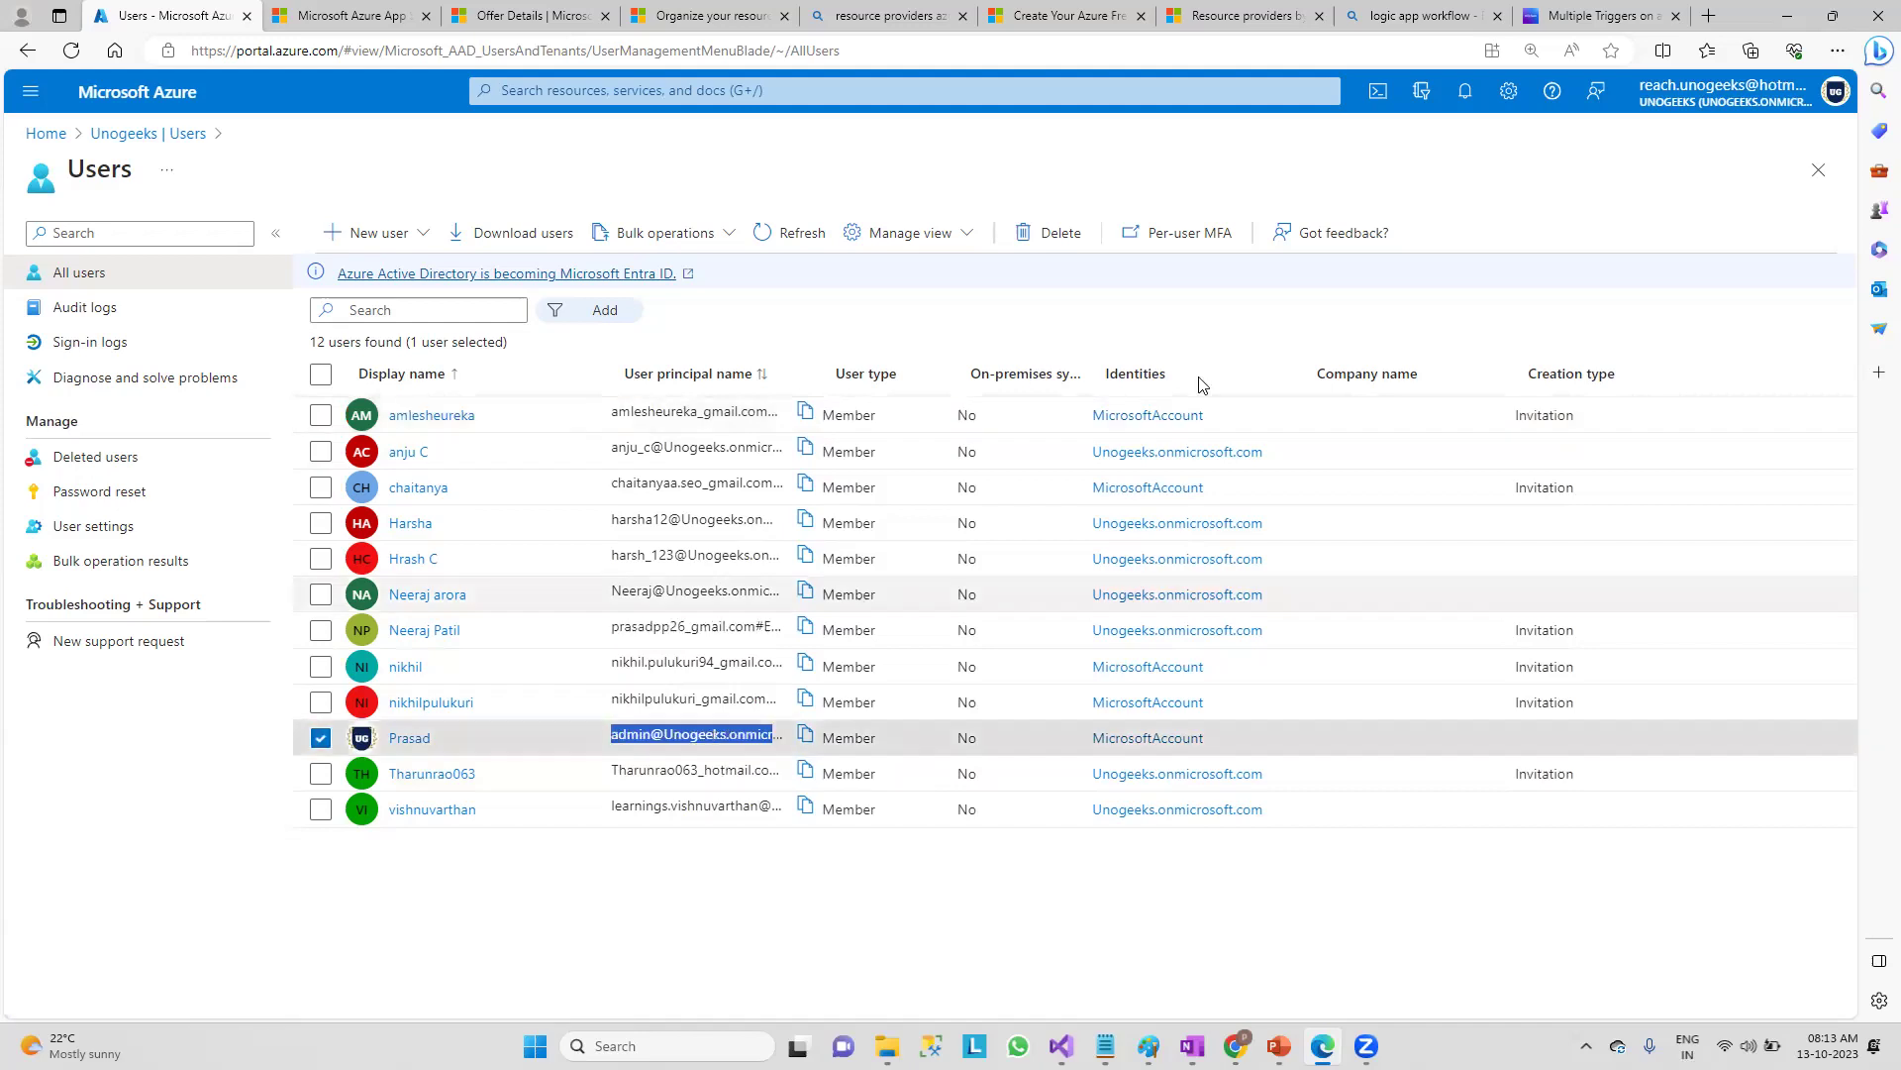
- View all groups of the Unogeeks tenant and return to its overview
click(147, 135)
click(89, 437)
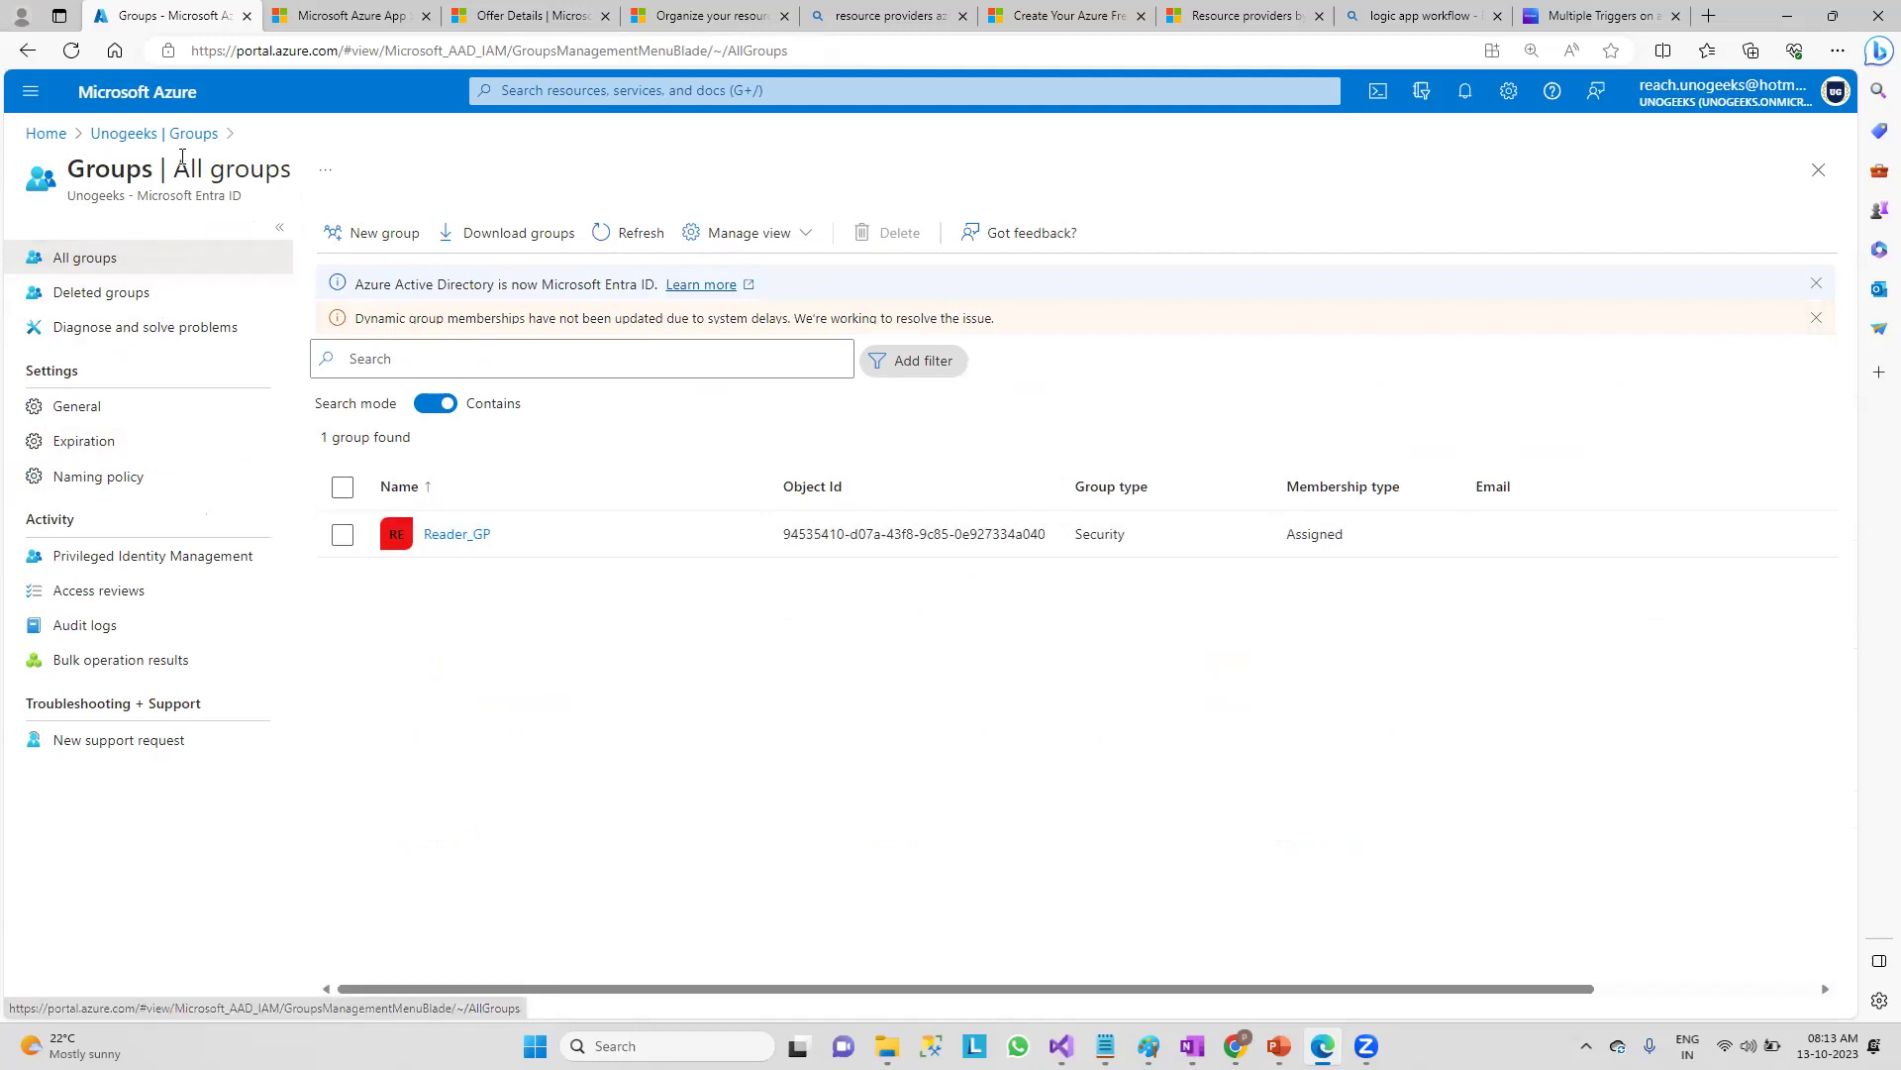
click(153, 132)
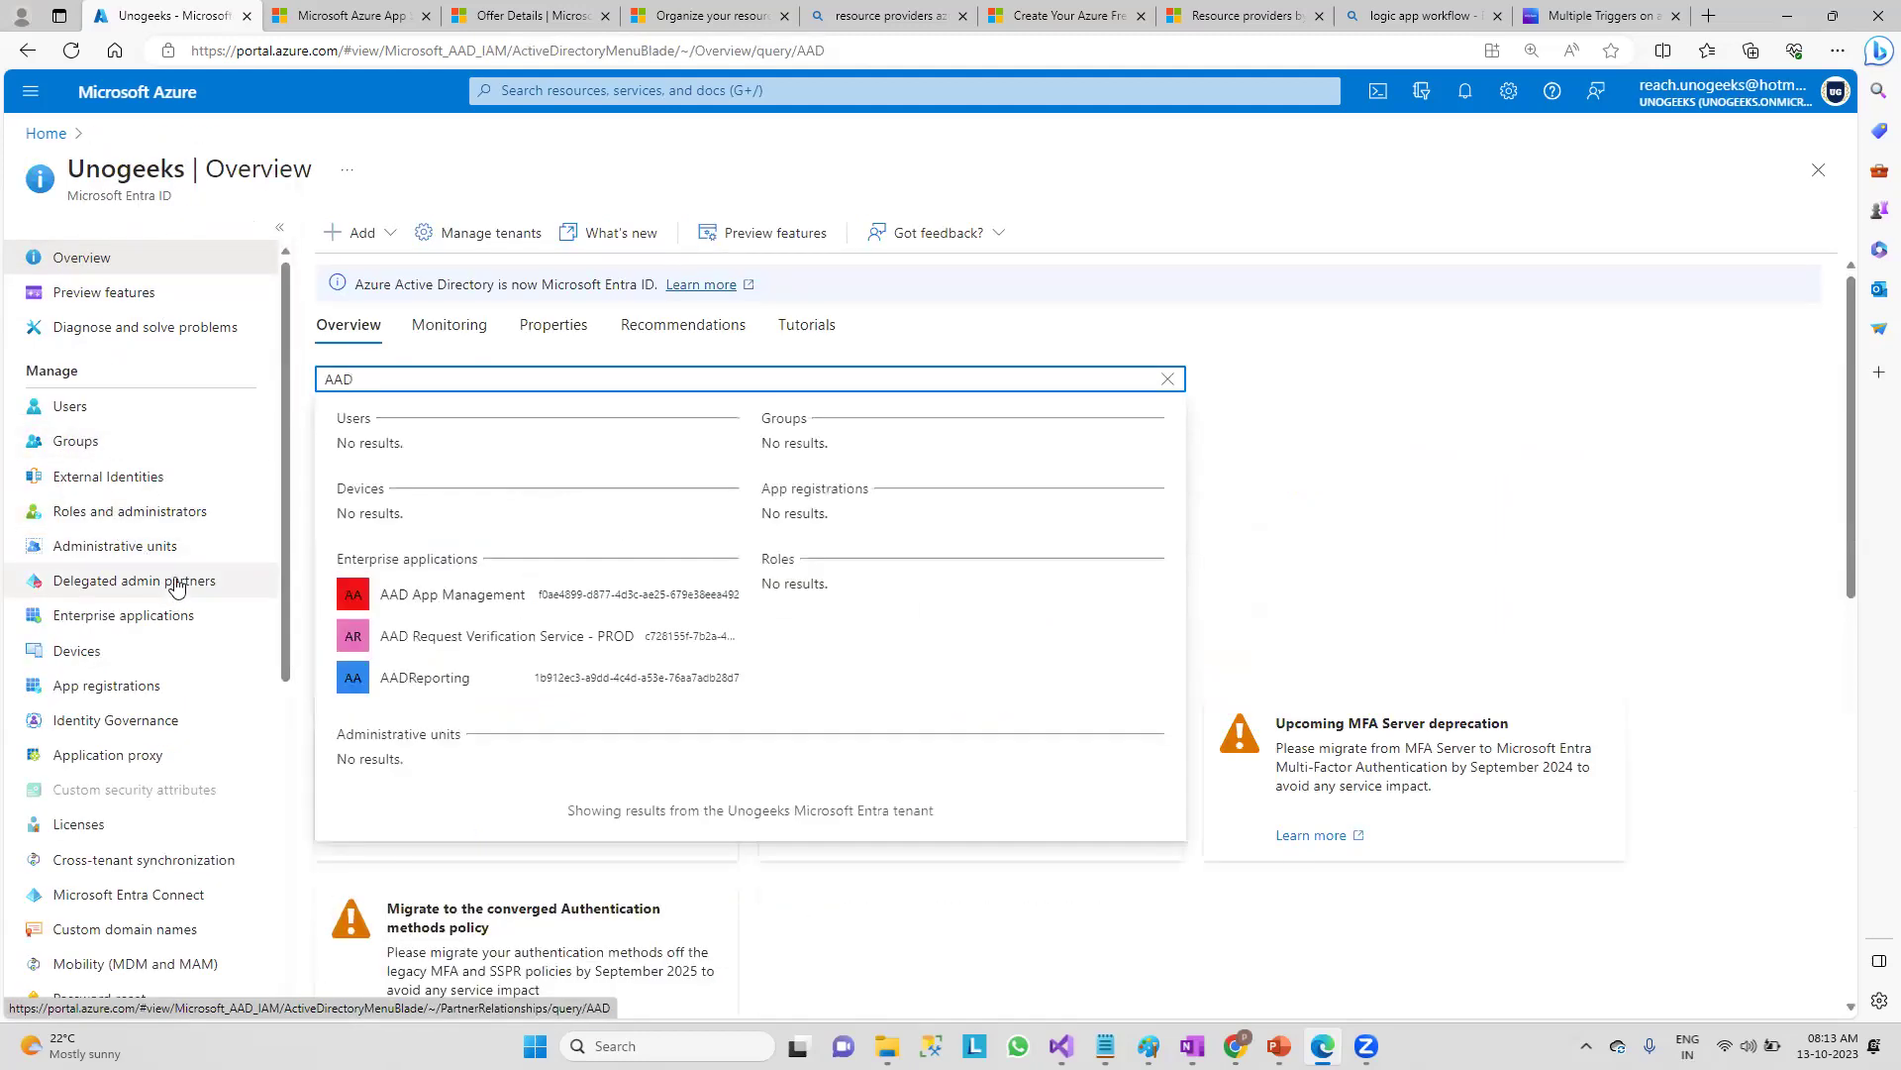
- Examine the signed-in account's role and the administrative roles description in the tenant's Roles and administrators, and open Protected actions
click(1327, 344)
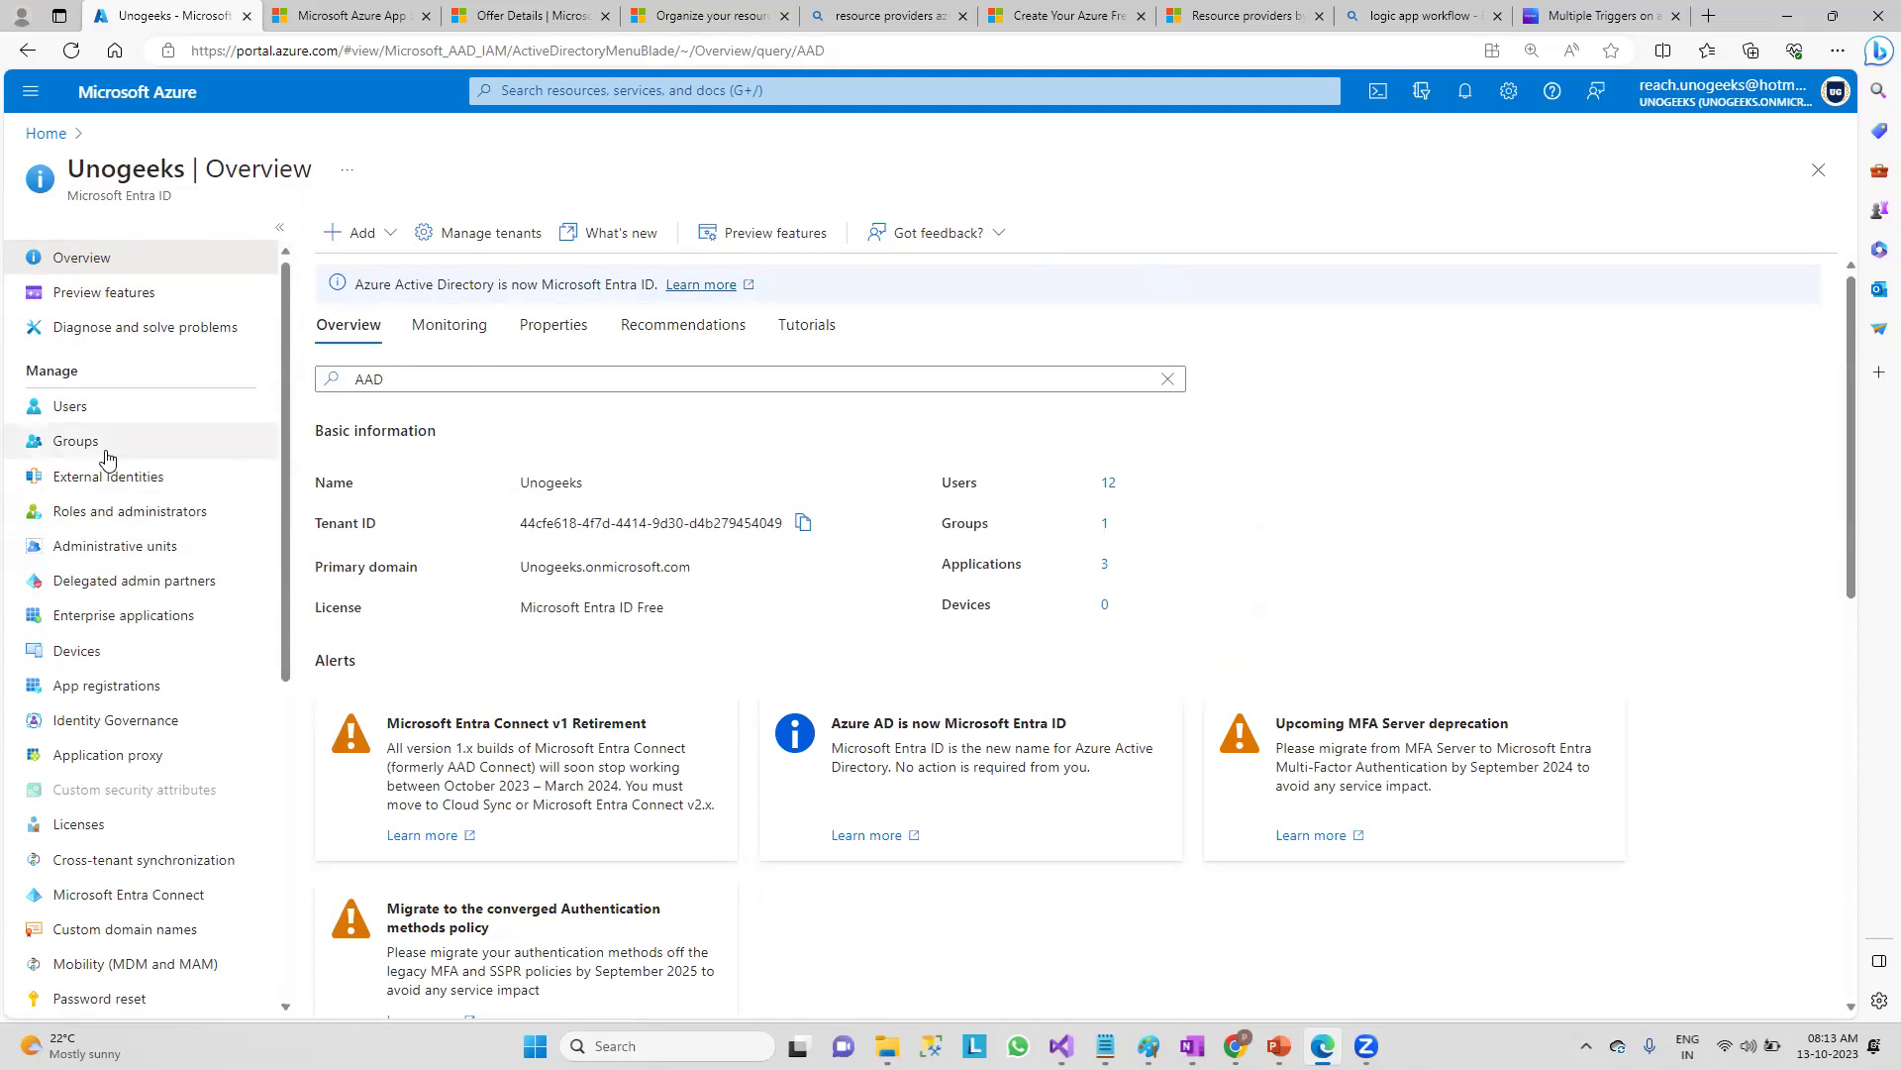
click(87, 509)
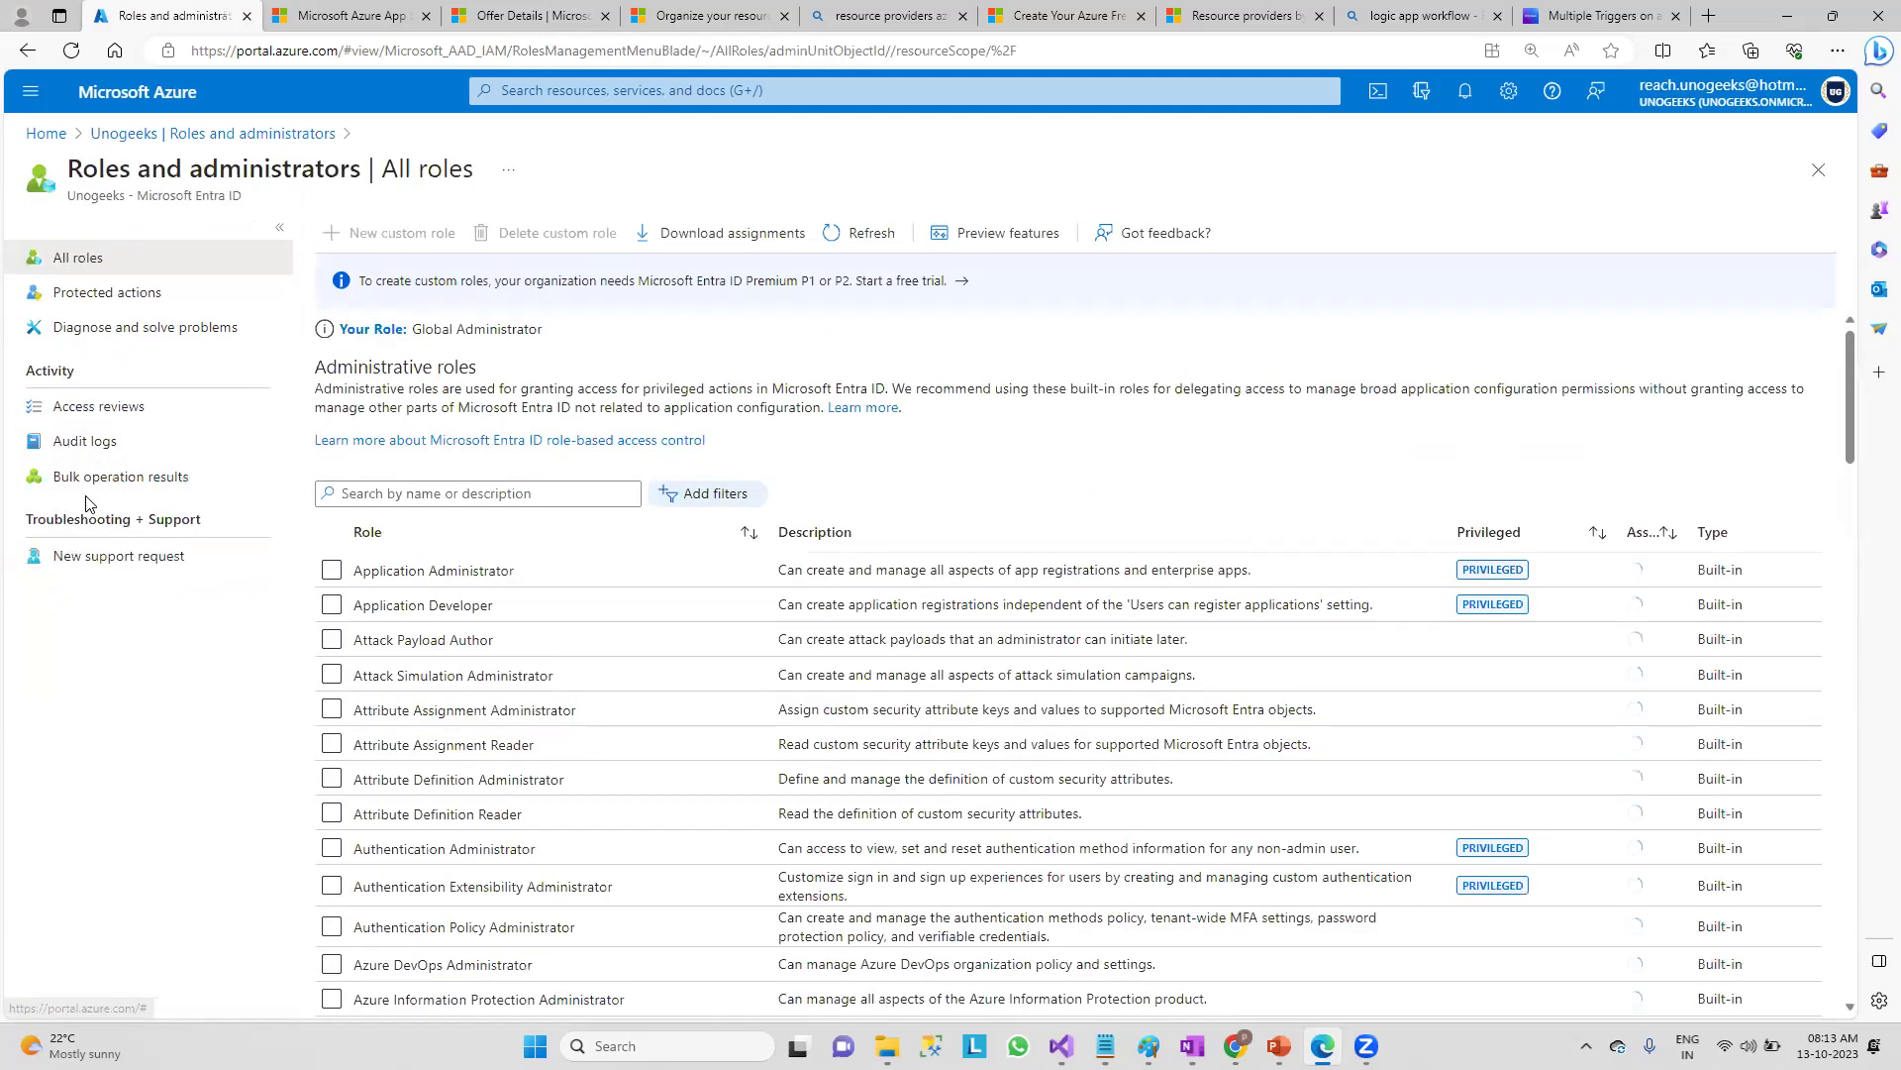
mouse_move(538, 329)
mouse_down()
mouse_move(416, 331)
mouse_move(556, 343)
mouse_up()
click(416, 331)
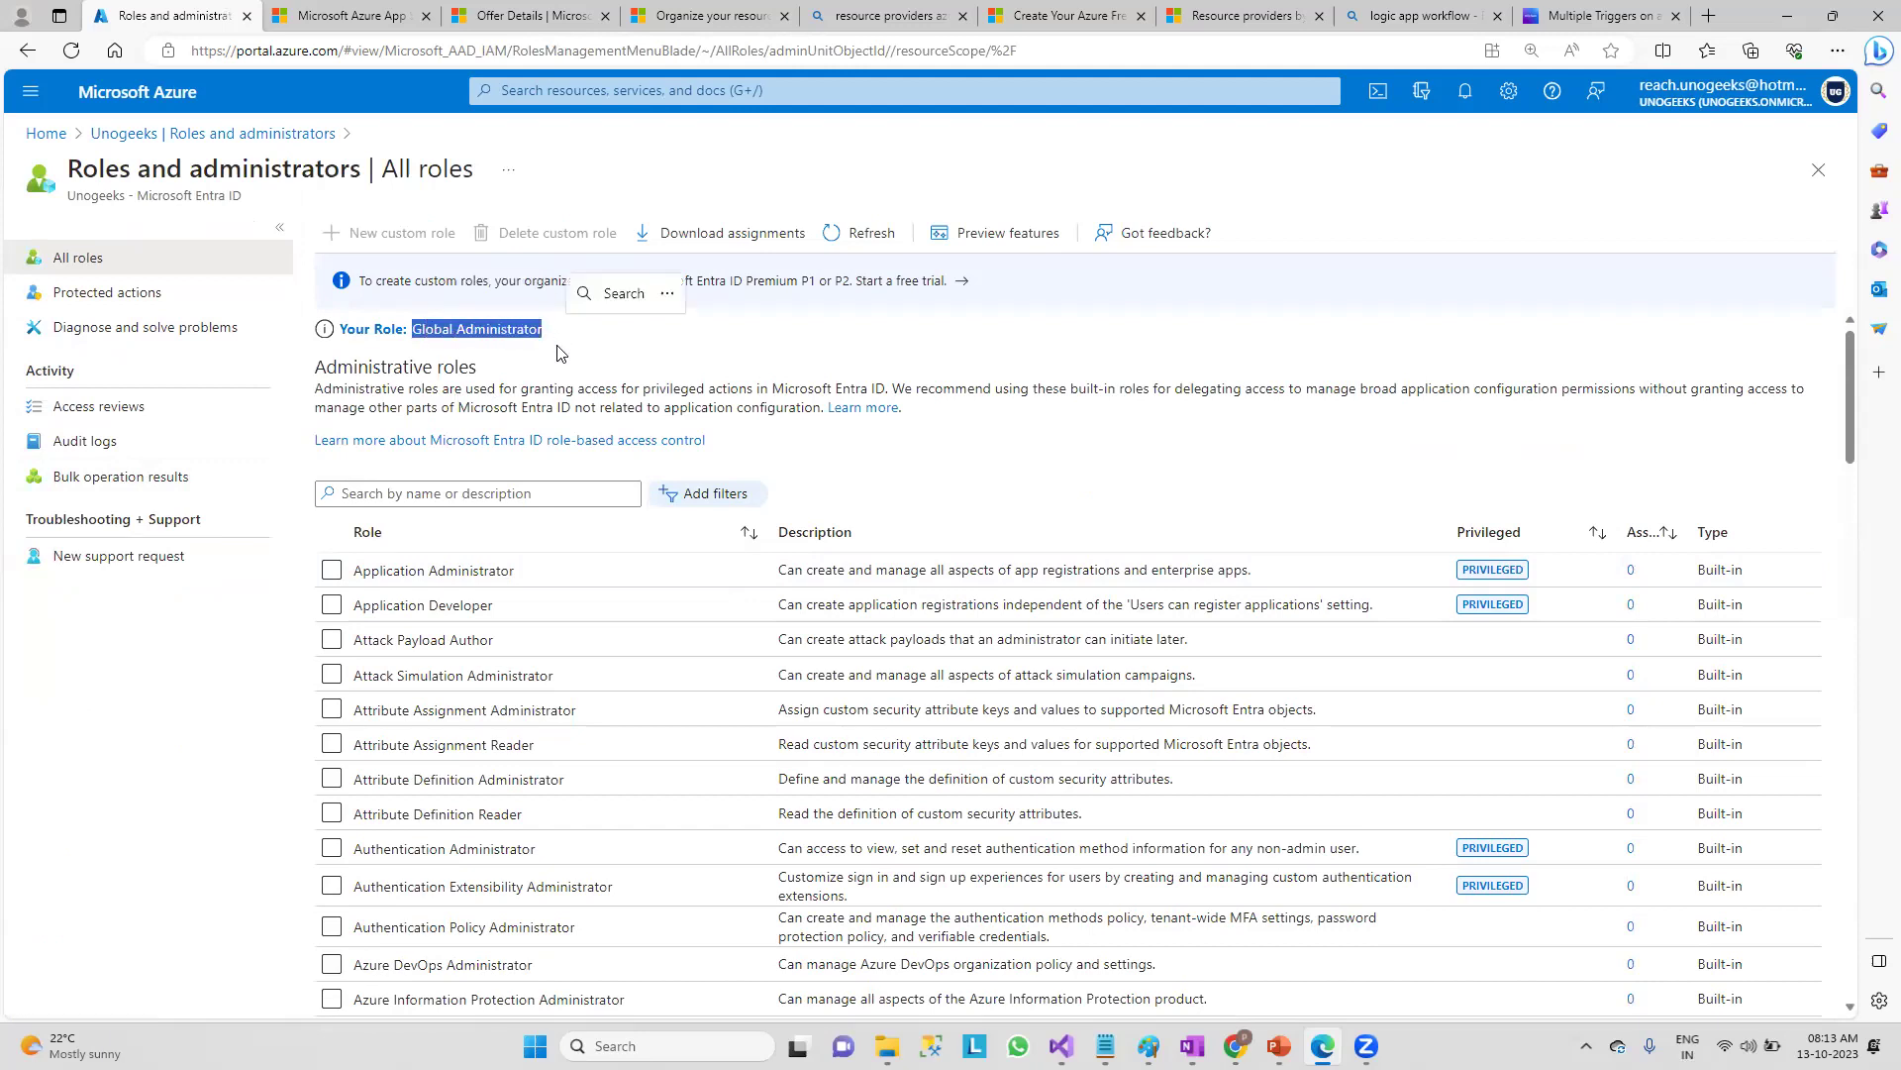
scroll(1740, 607, down, 1)
scroll(1740, 607, up, 1)
drag(327, 371, 949, 414)
click(127, 297)
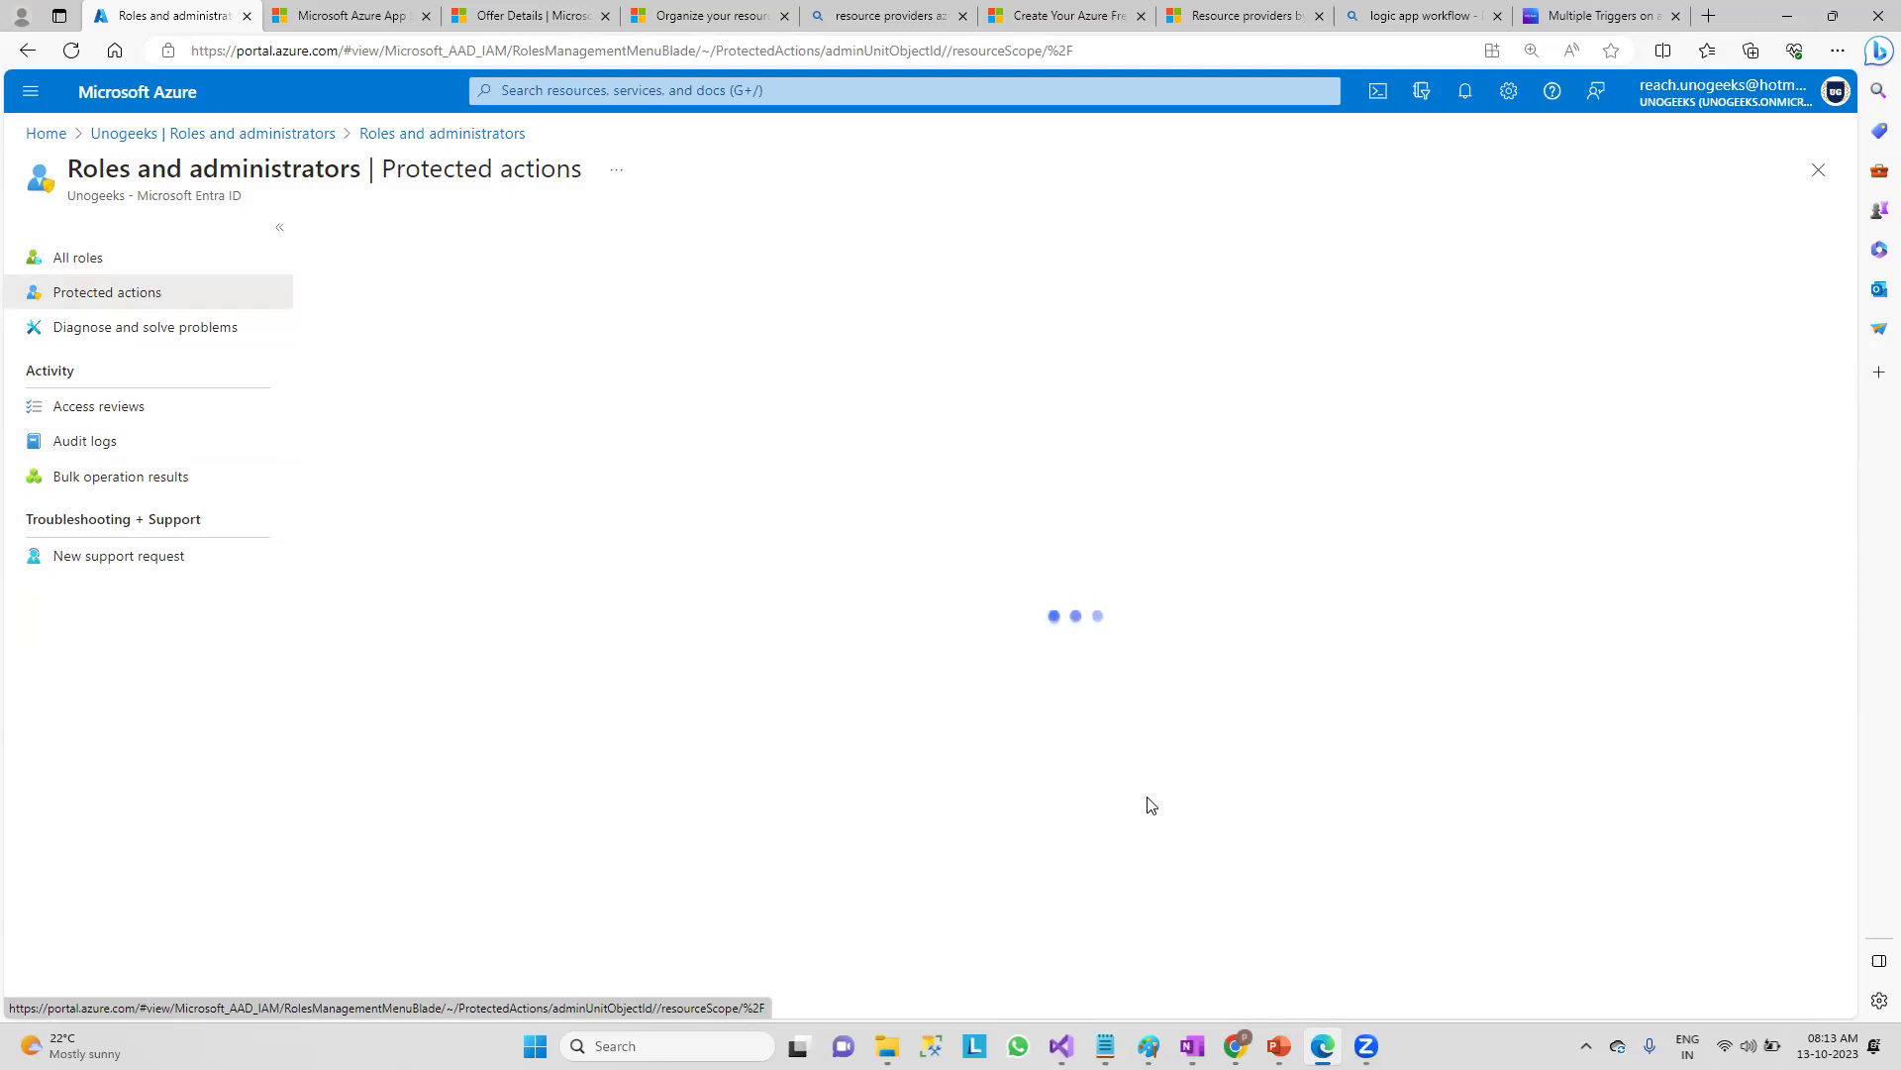
- Switch to the terminology slide show and mark the Azure Active Directory term and its identity, access management and employee sign-in definition in red ink
mouse_move(1279, 1045)
click(1326, 925)
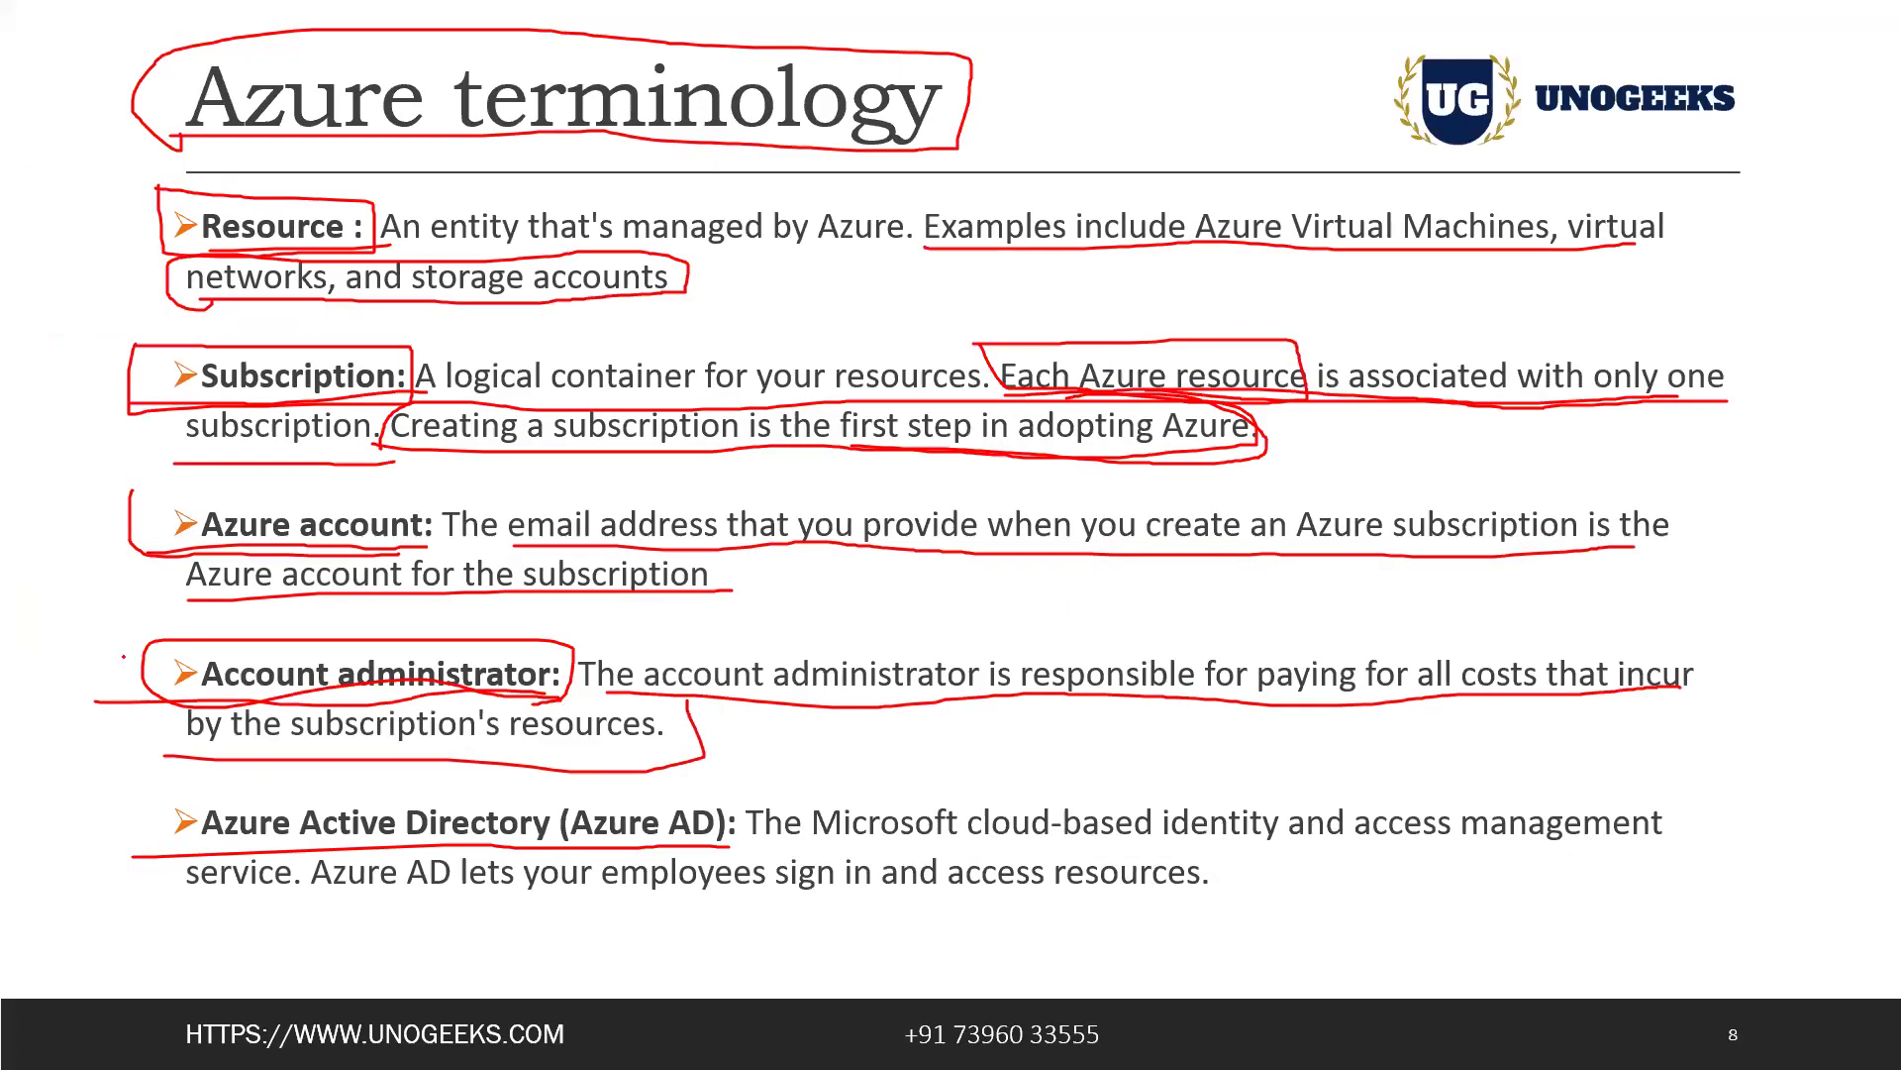
mouse_move(196, 798)
mouse_down()
mouse_move(386, 862)
mouse_move(741, 852)
mouse_up()
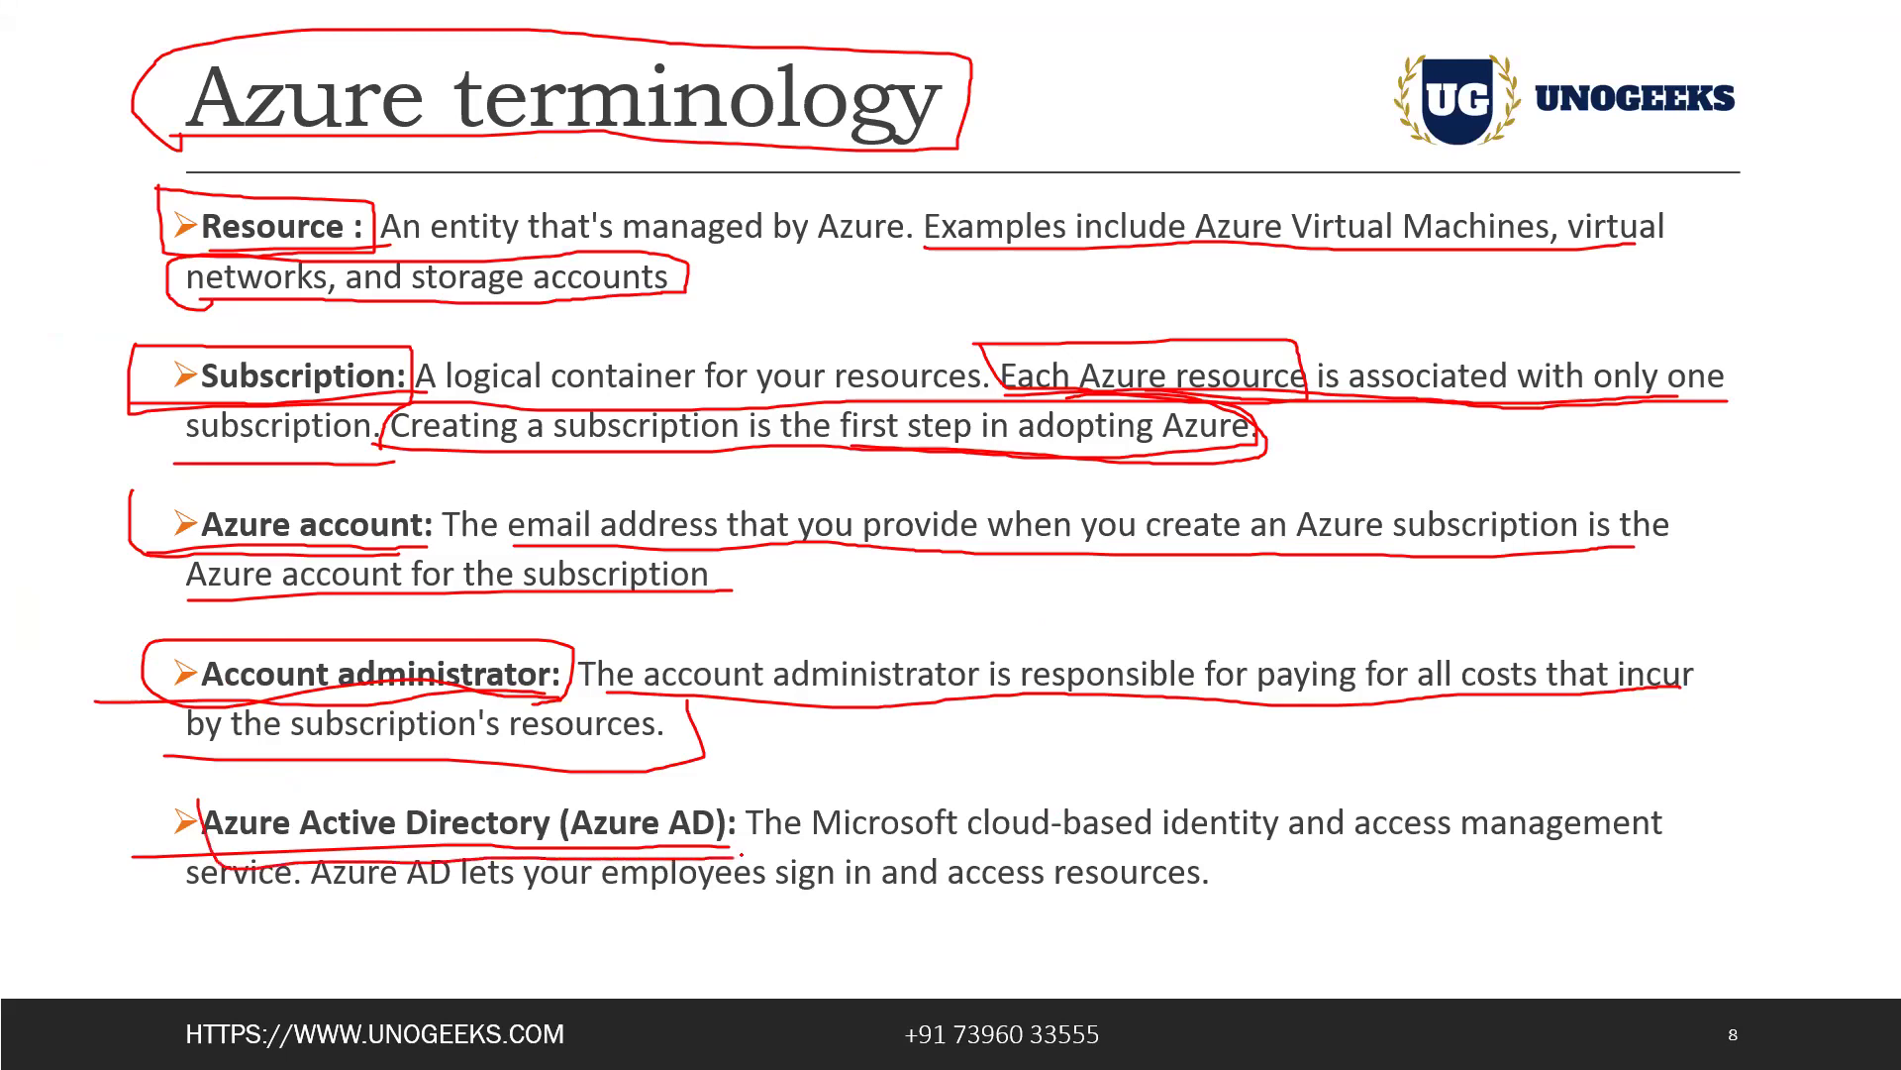
mouse_move(1068, 845)
mouse_down()
mouse_move(1436, 867)
mouse_move(1679, 843)
mouse_up()
drag(363, 902, 1216, 902)
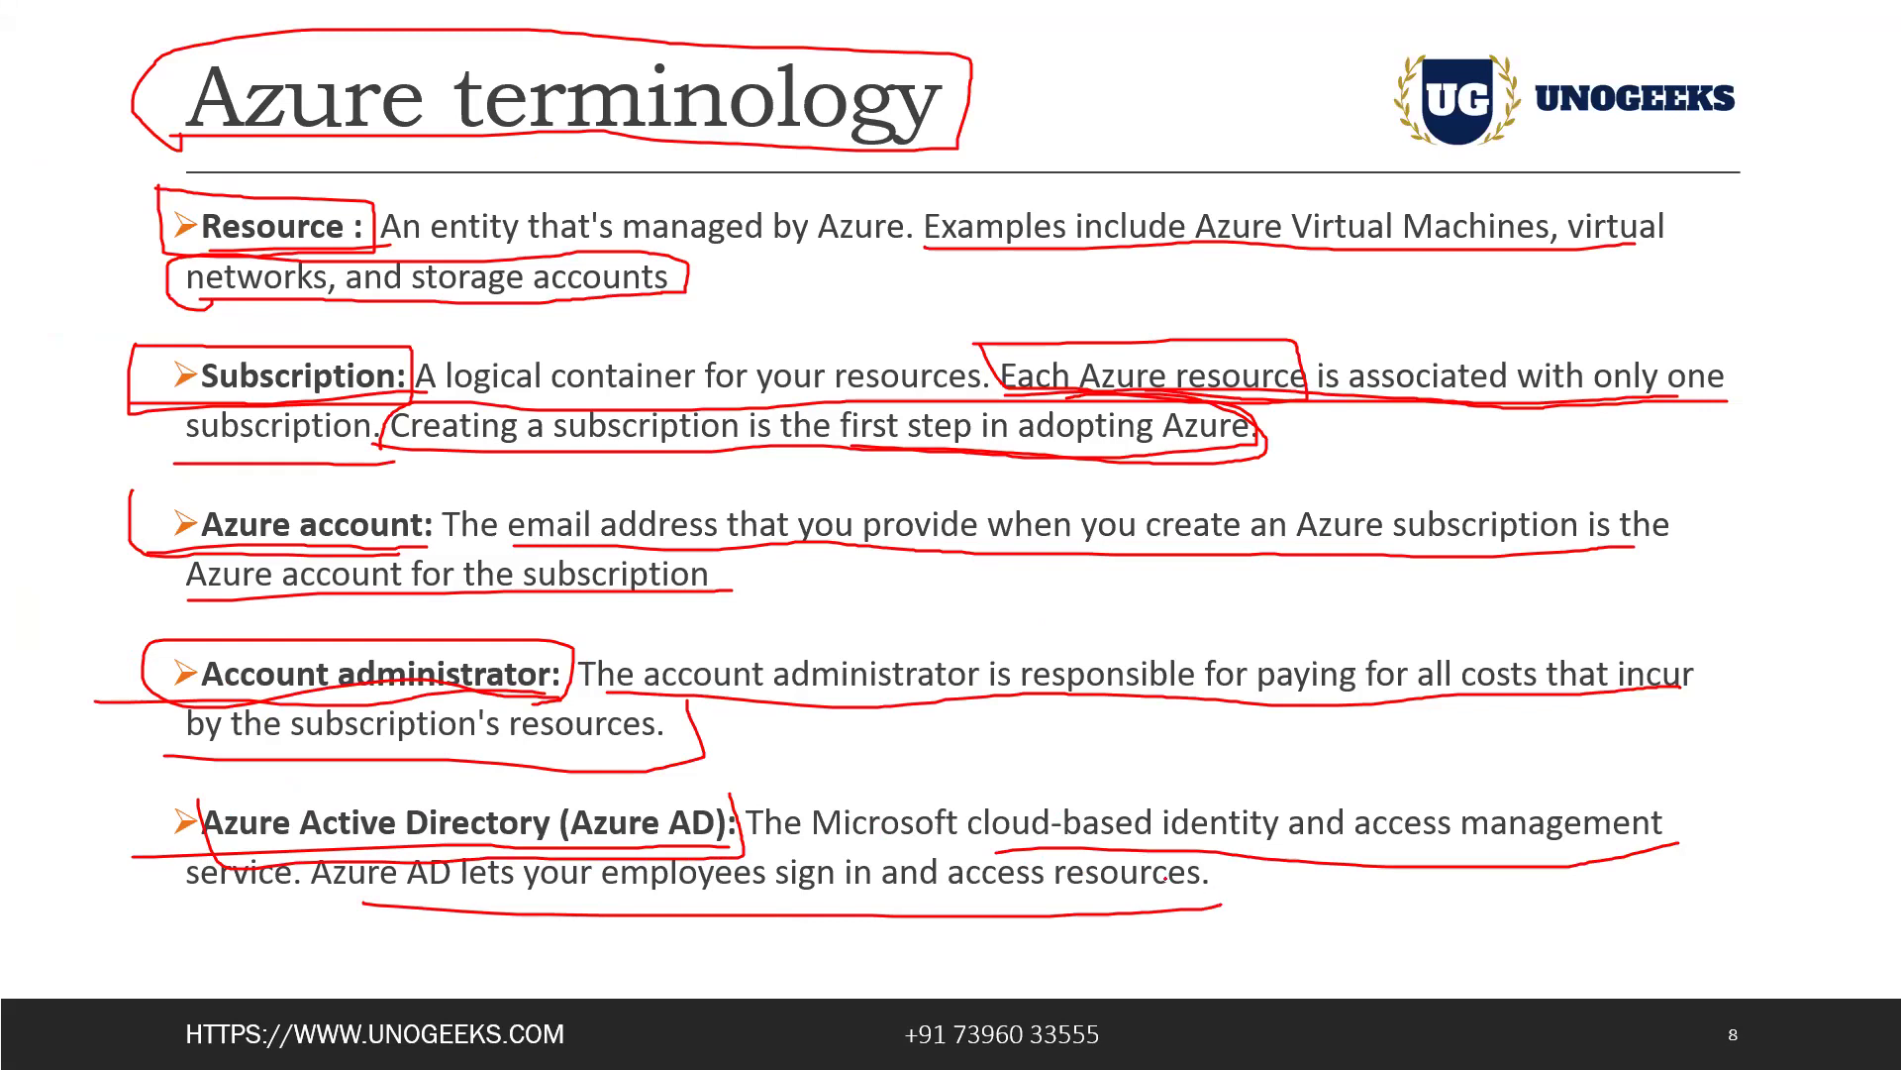
- Return to the Azure portal in the browser, show all roles, and view the signed-in user's own assigned roles
key(super)
mouse_move(1323, 1046)
click(1327, 956)
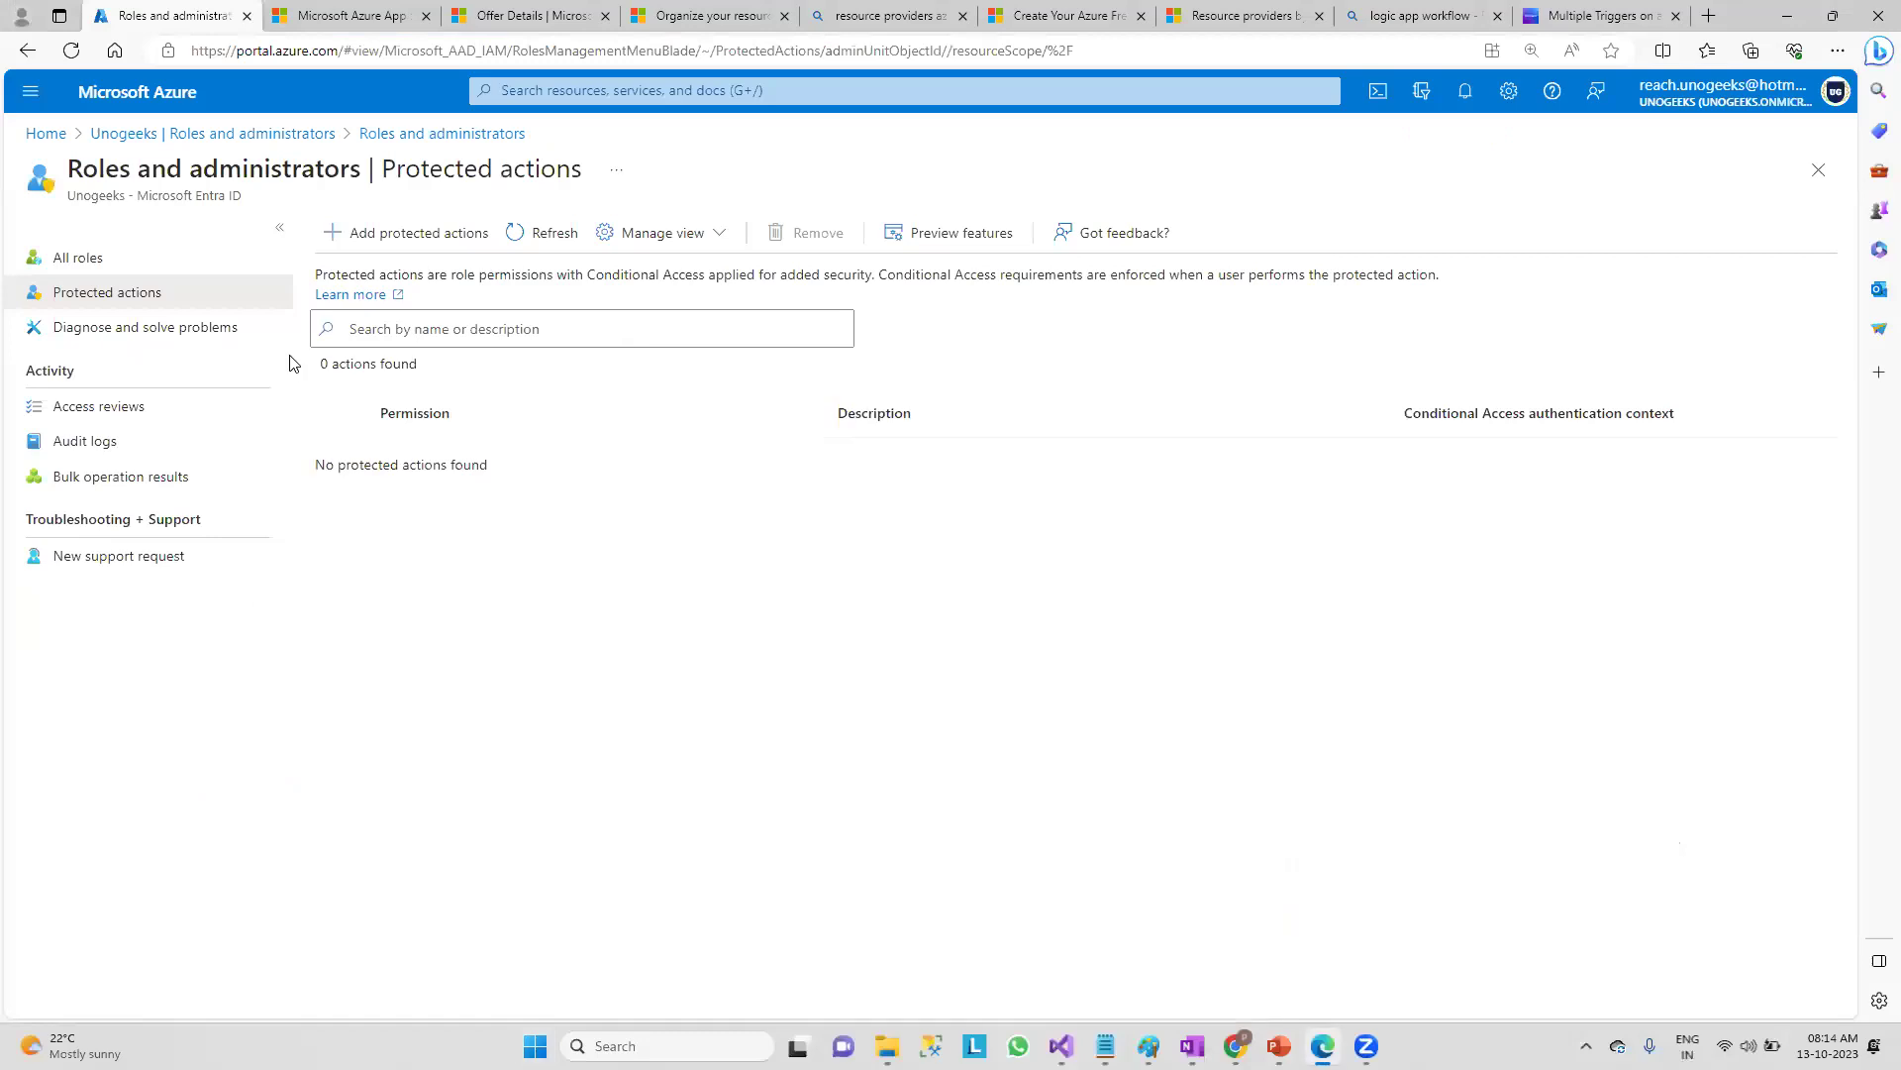
click(119, 262)
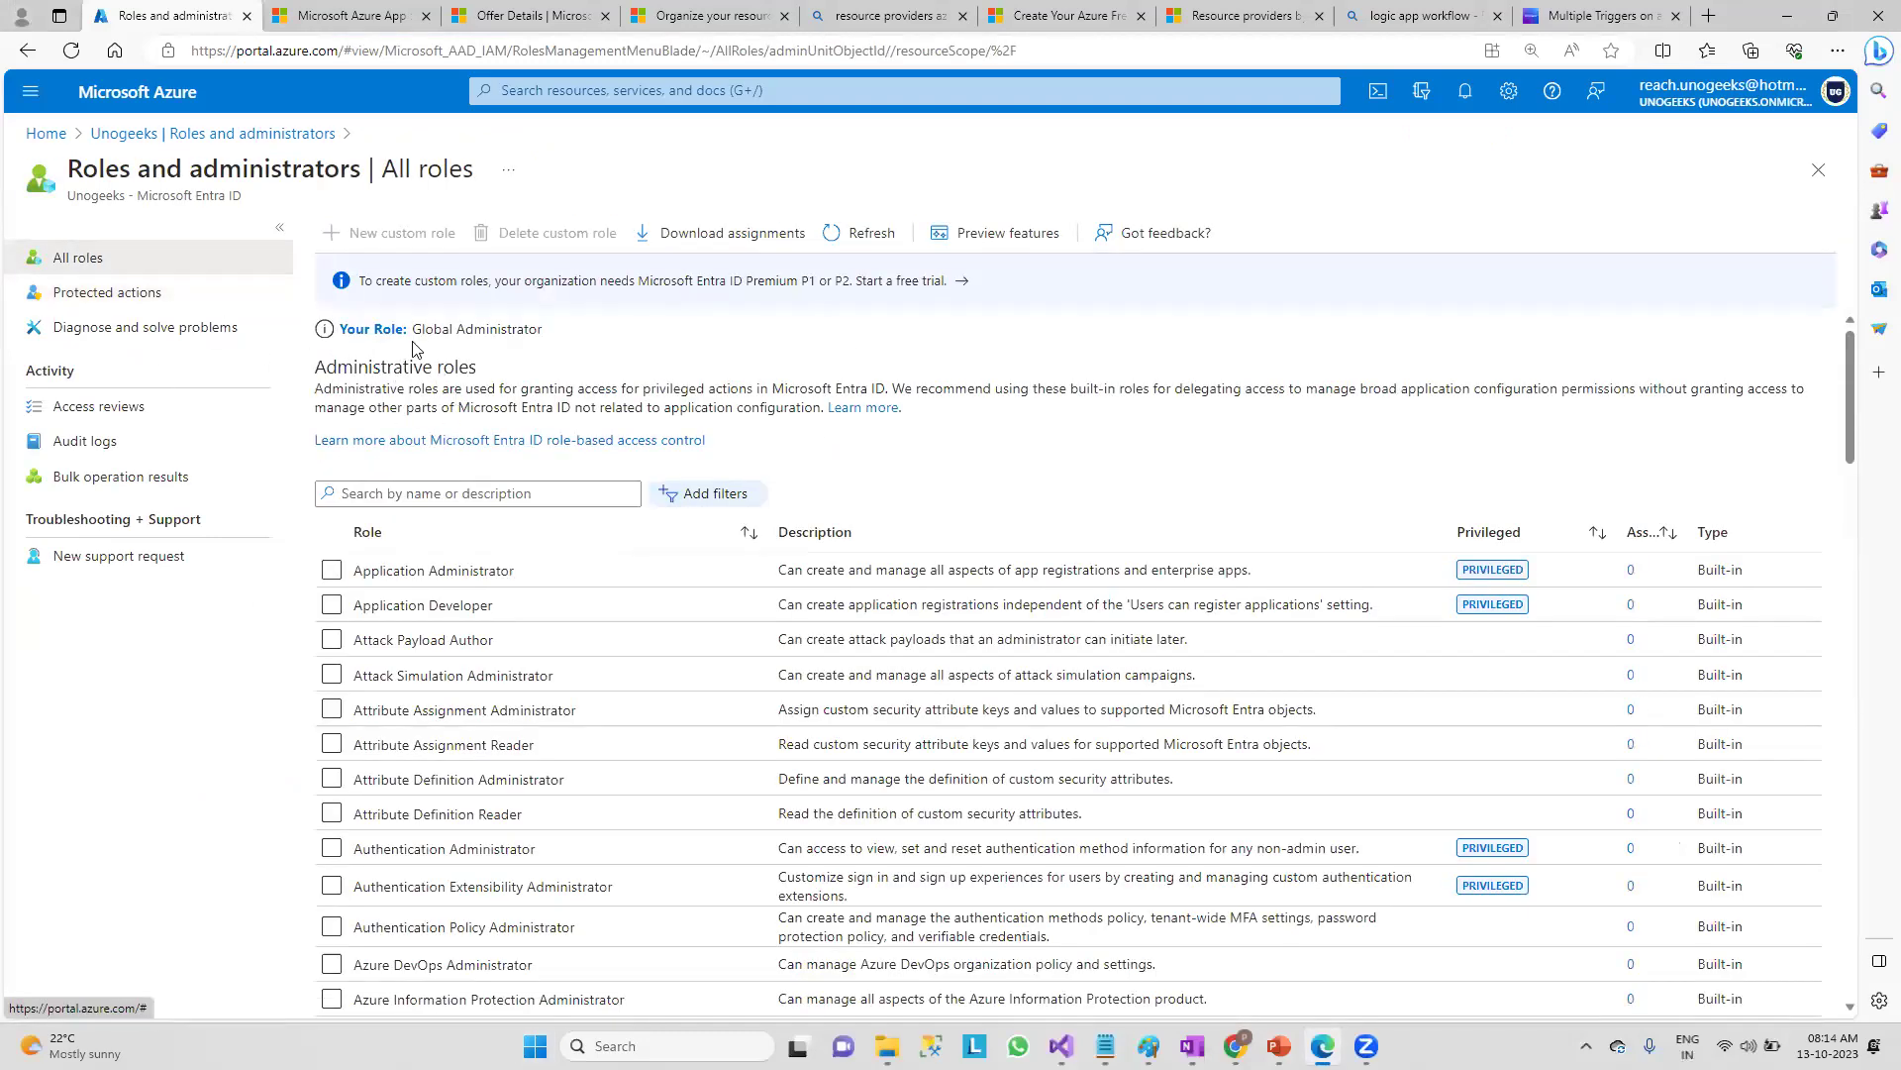
click(361, 330)
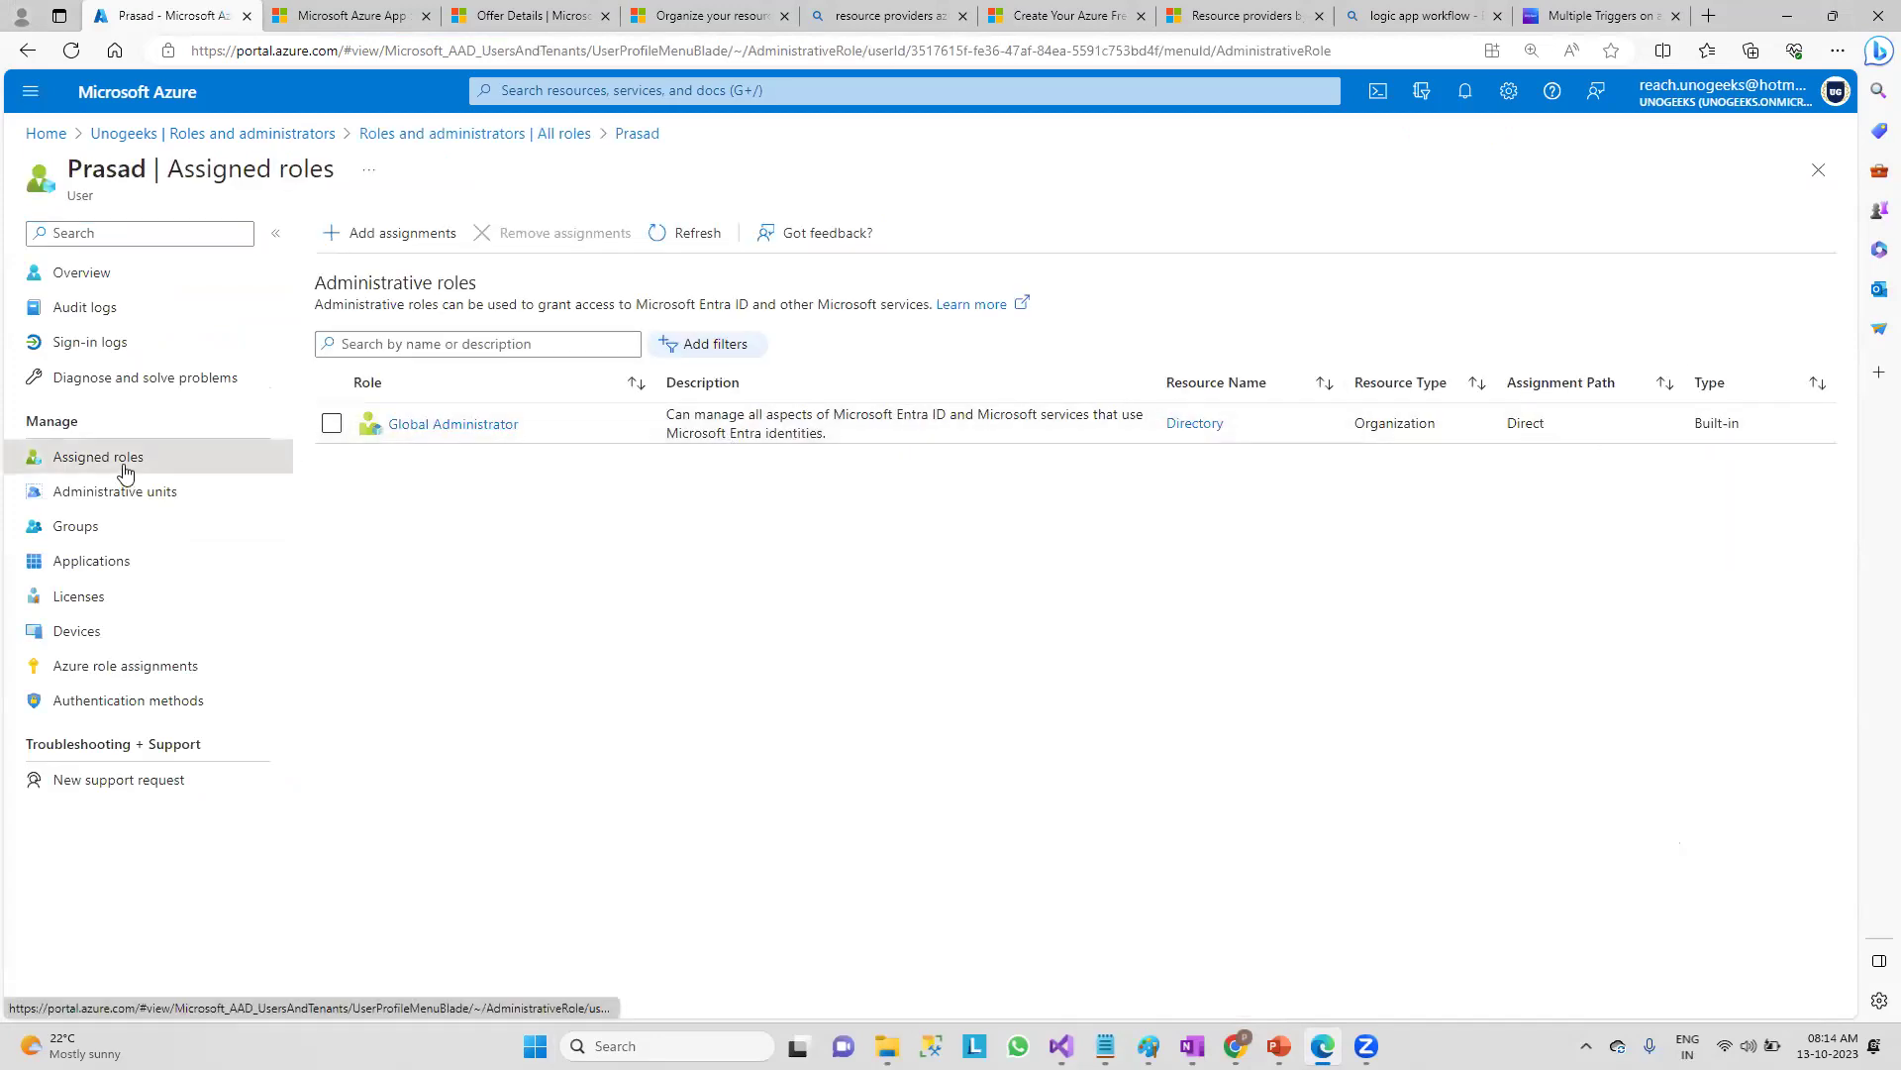
triple_click(109, 168)
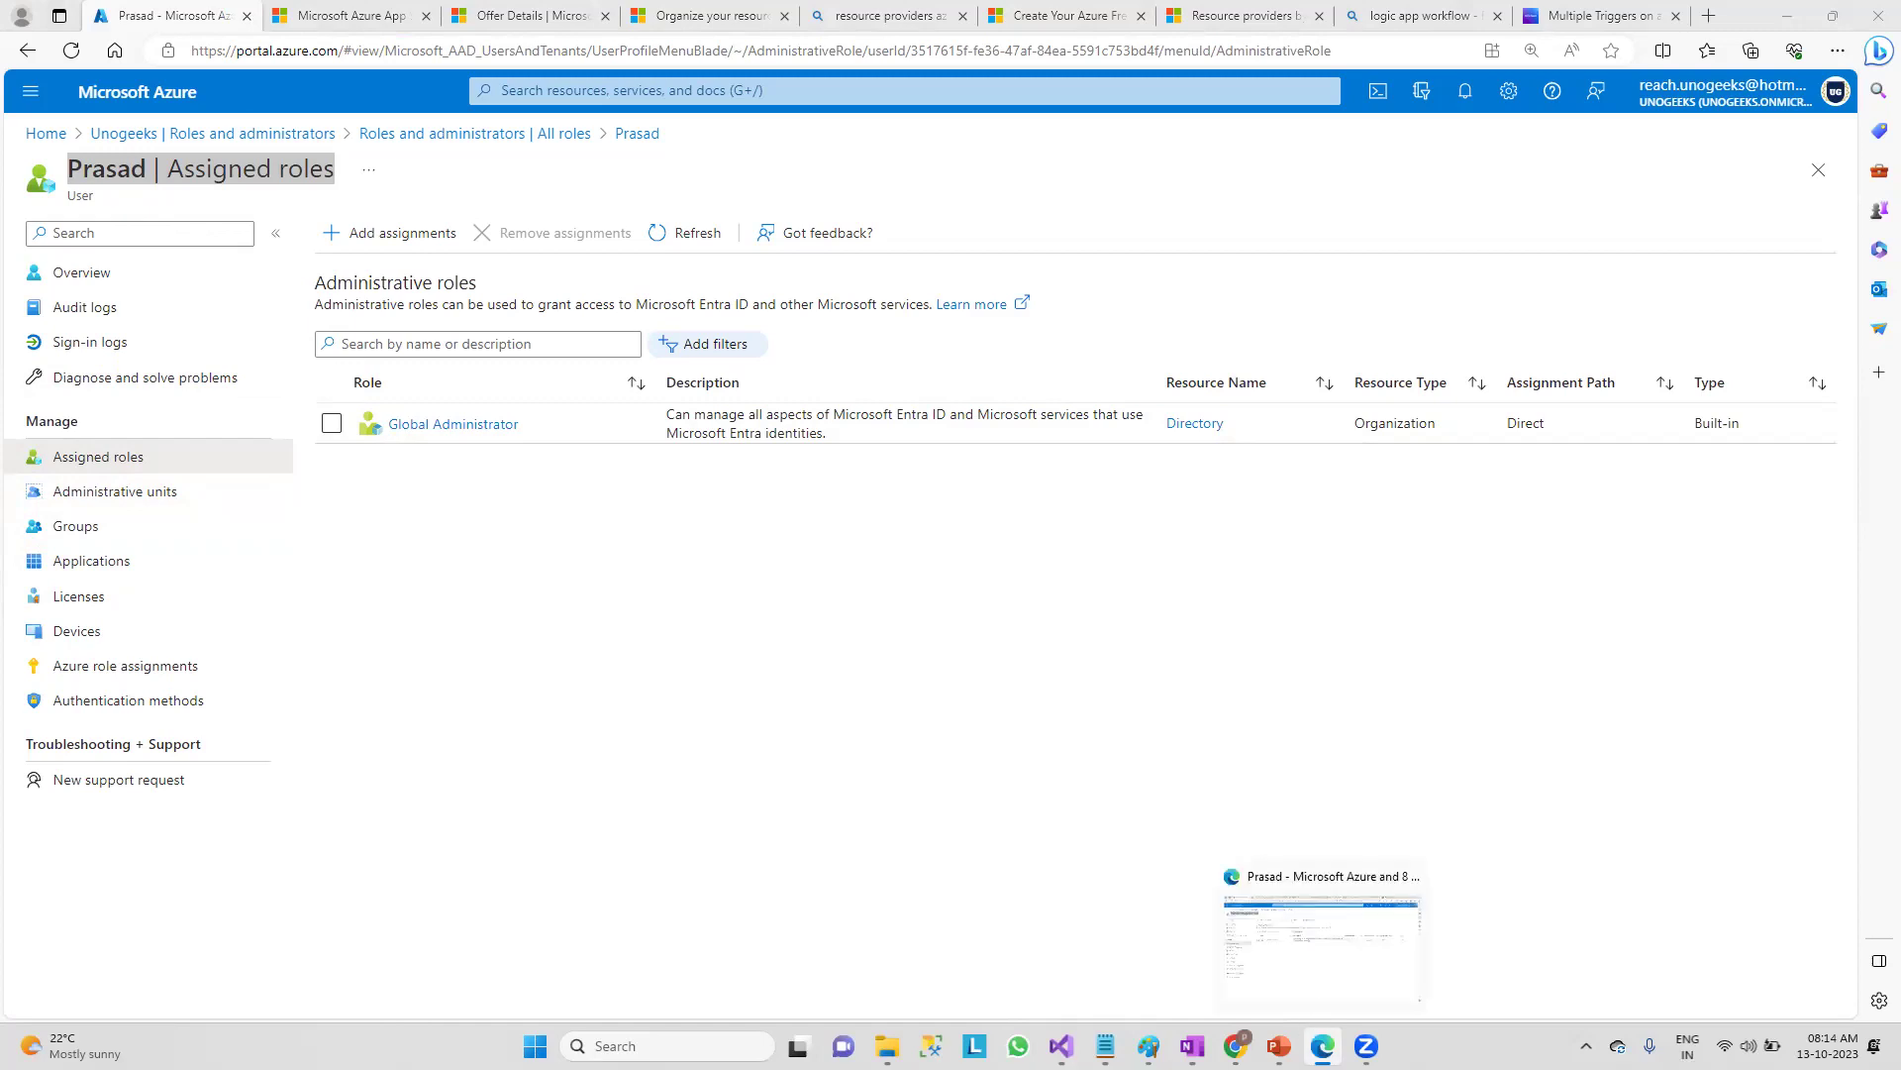
- Switch back to the slide show and advance to the next Azure terminology slide, starting with Azure AD tenant
mouse_move(1279, 1046)
click(1408, 964)
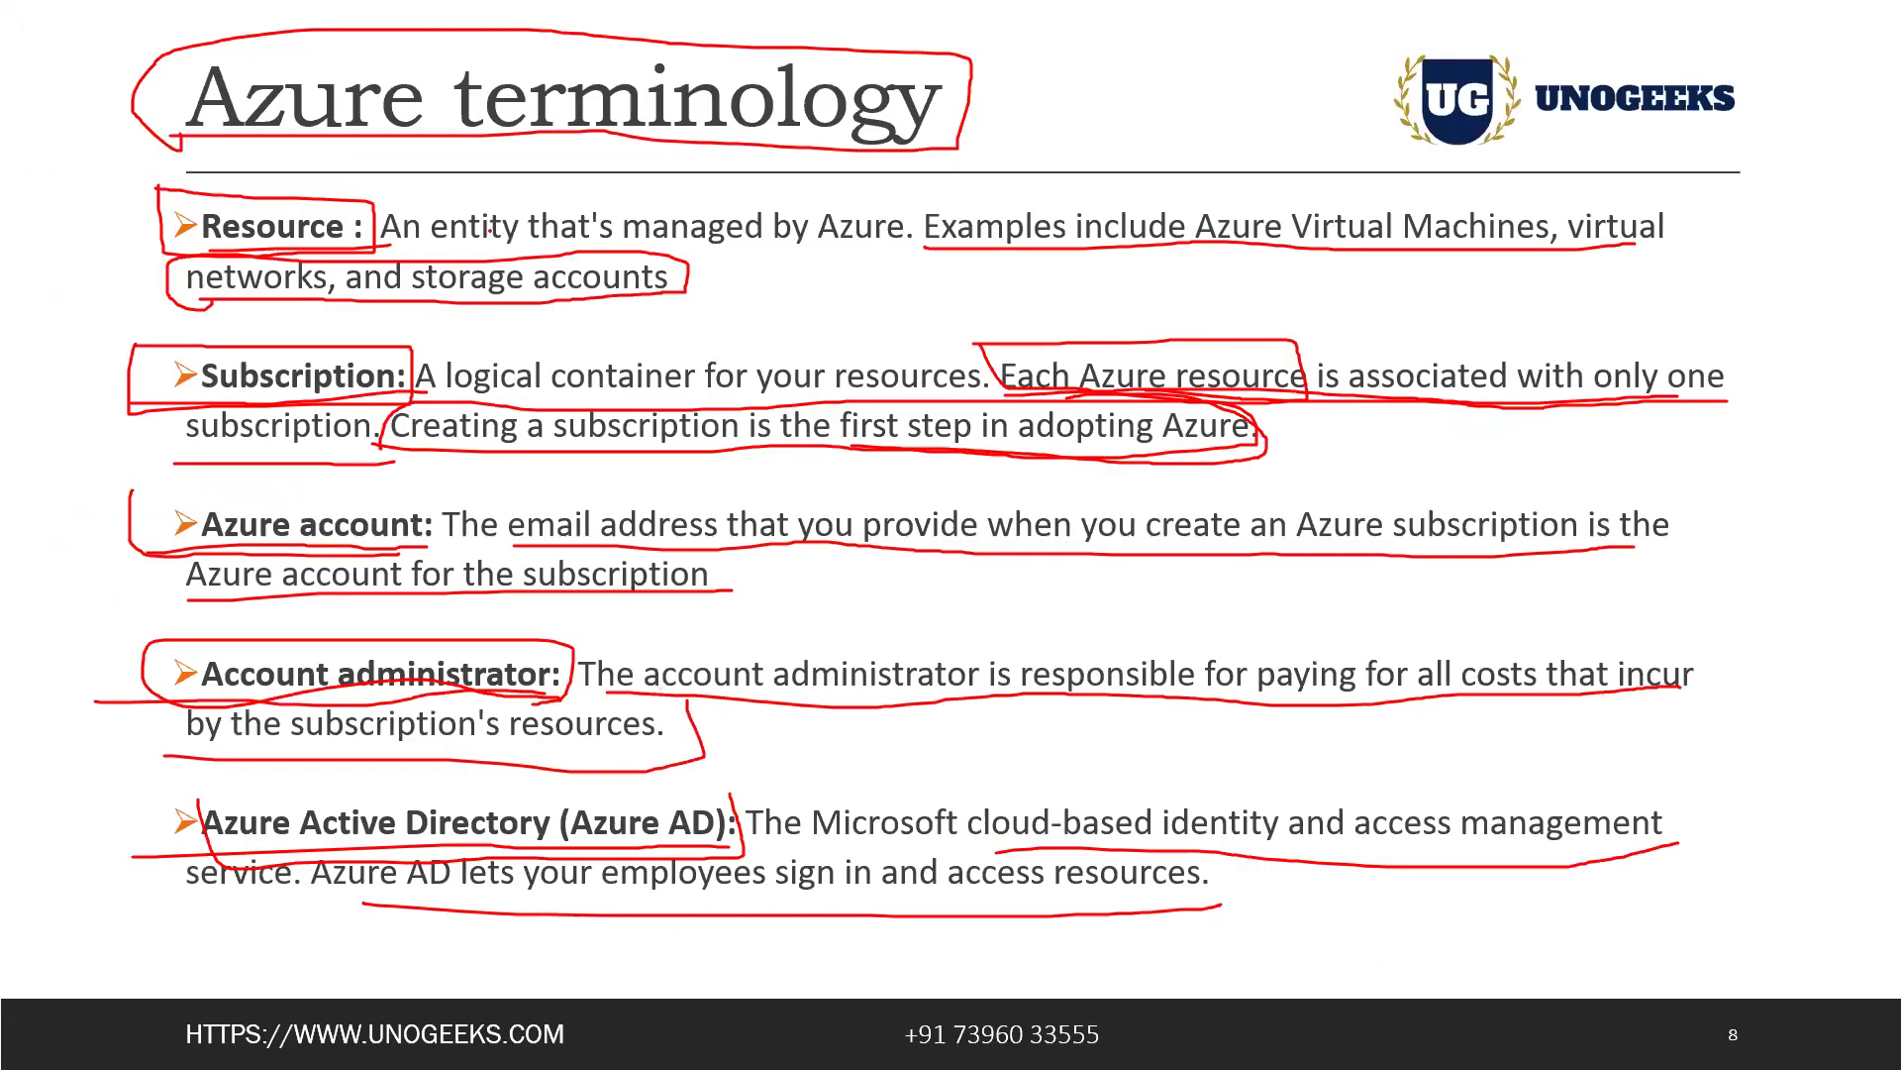
key(Right)
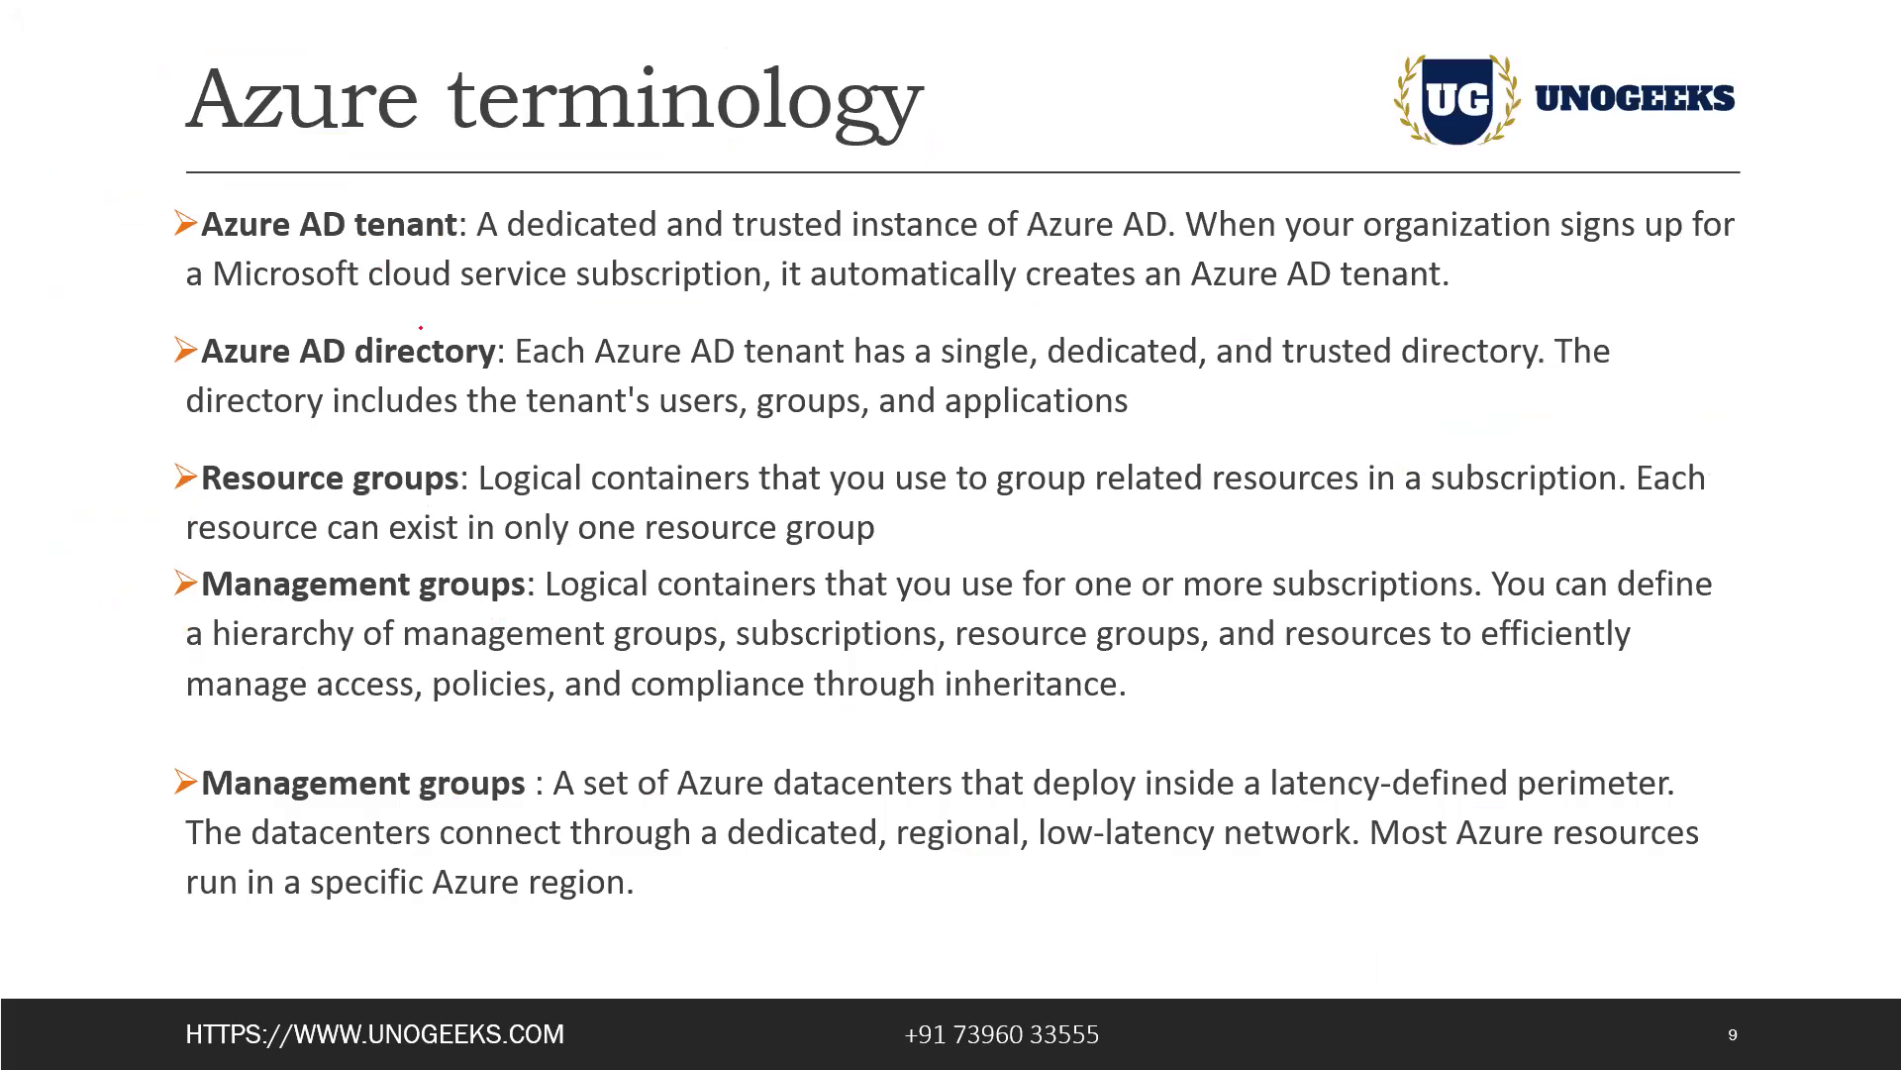